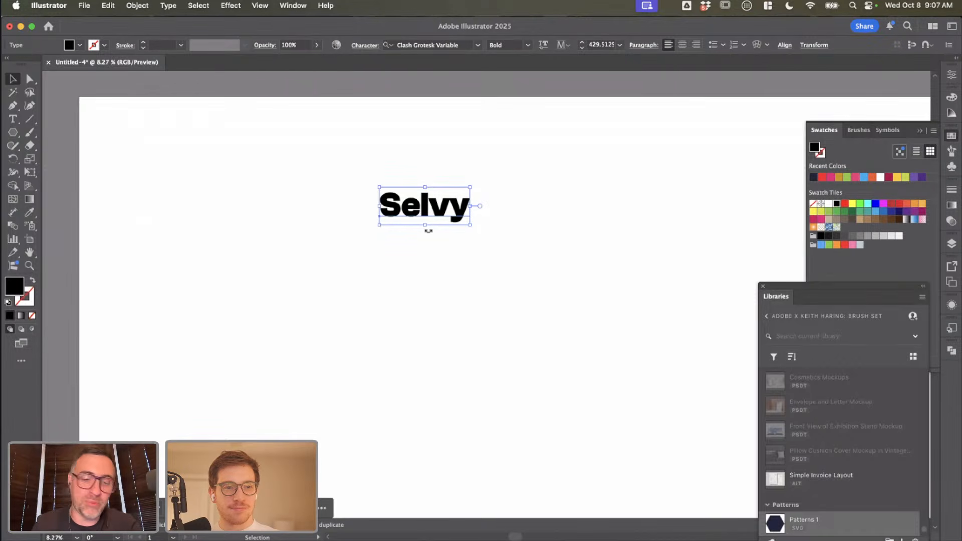
pyautogui.press('super+shift+d')
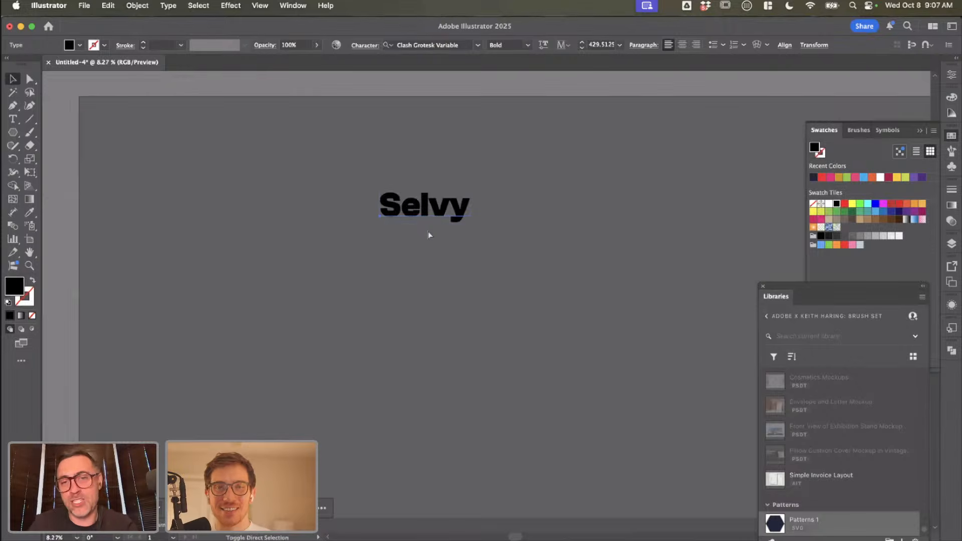
pyautogui.press('super+shift+d')
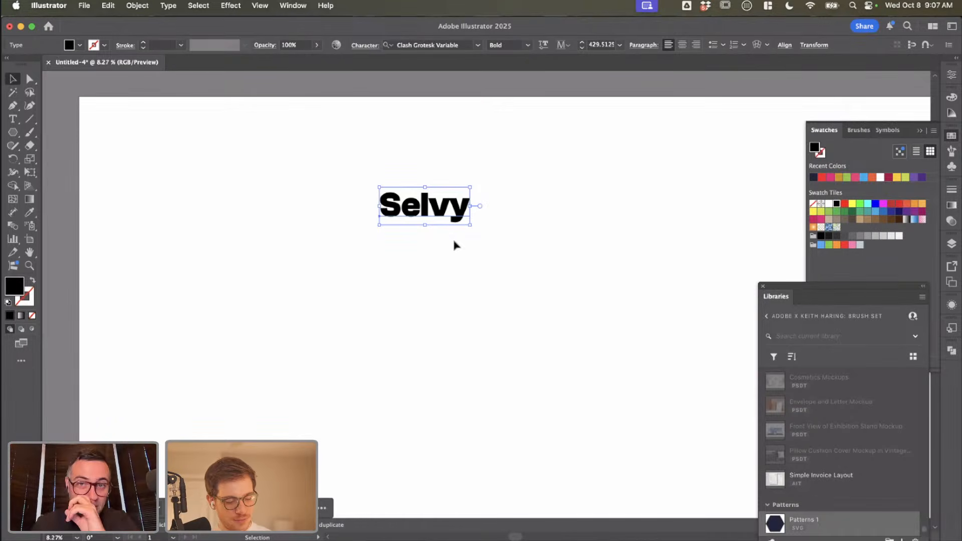
pyautogui.moveTo(446, 215); pyautogui.dragTo(429, 198)
pyautogui.scroll(2, 430, 196)
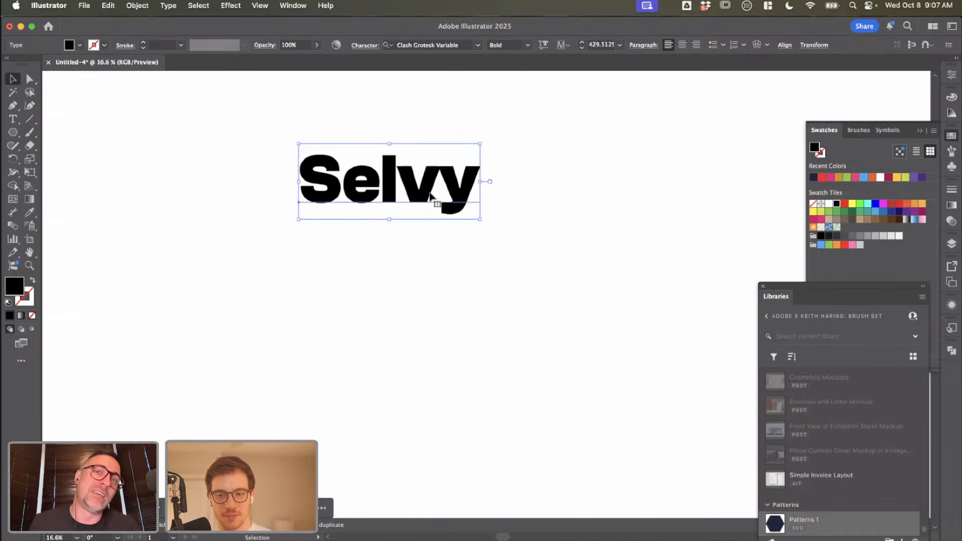
pyautogui.scroll(1, 431, 196)
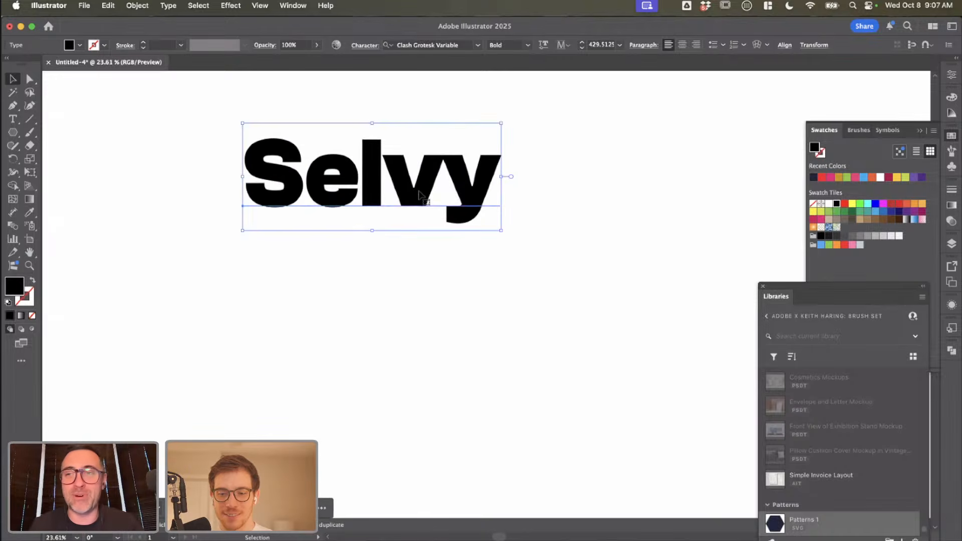
pyautogui.scroll(-1, 420, 195)
pyautogui.click(226, 163)
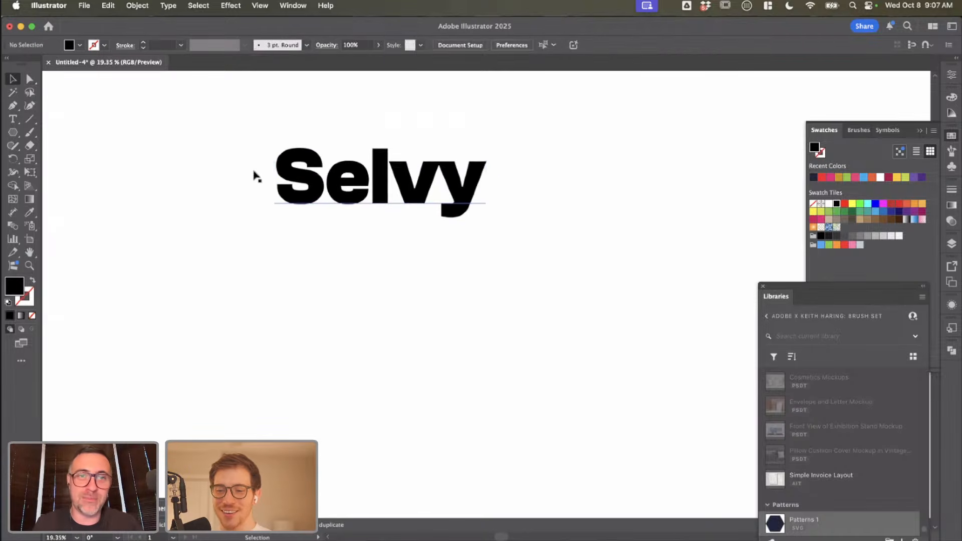
pyautogui.scroll(-2, 310, 193)
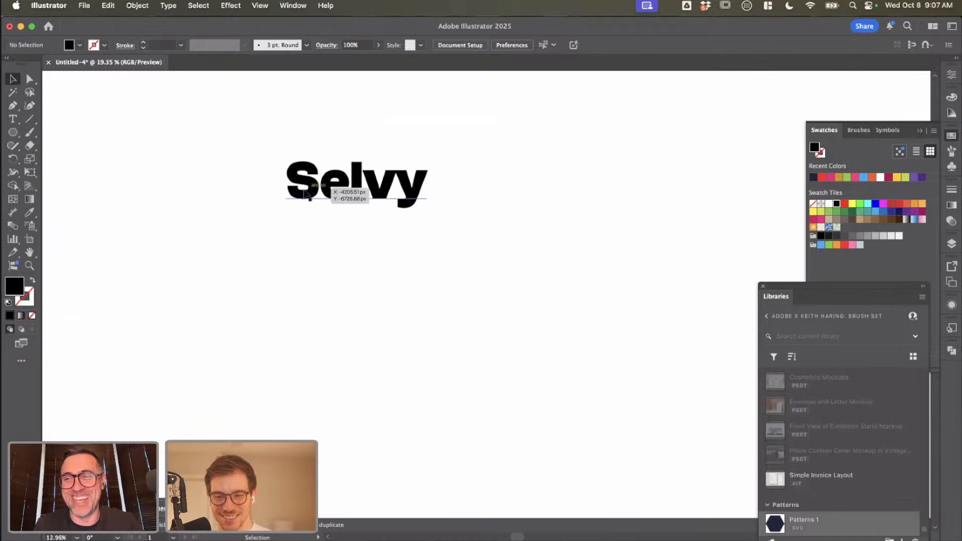
# Step: Duplicate the "Selvy" wordmark up and to its right, and replace the copy's text with "S"
pyautogui.moveTo(334, 193); pyautogui.dragTo(552, 159)
pyautogui.press('t')
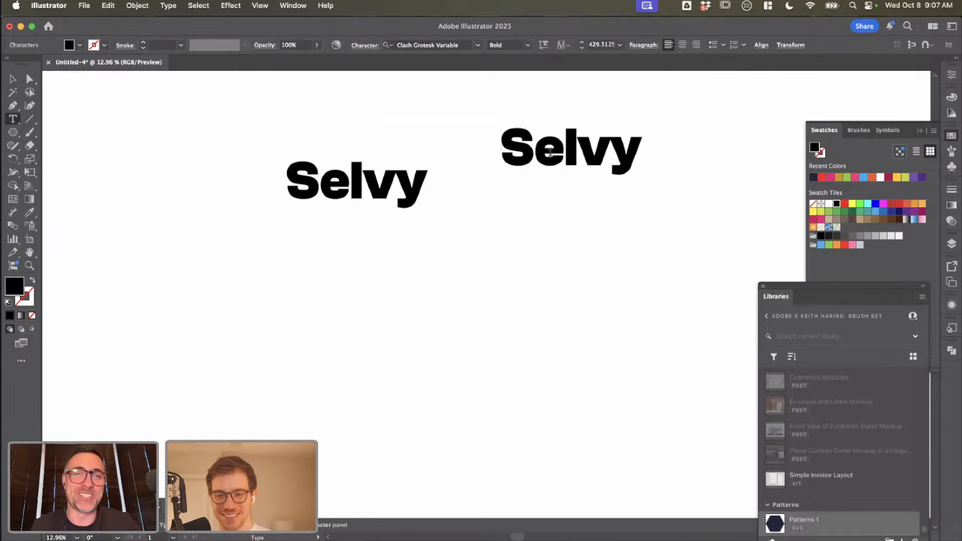
pyautogui.doubleClick(539, 154)
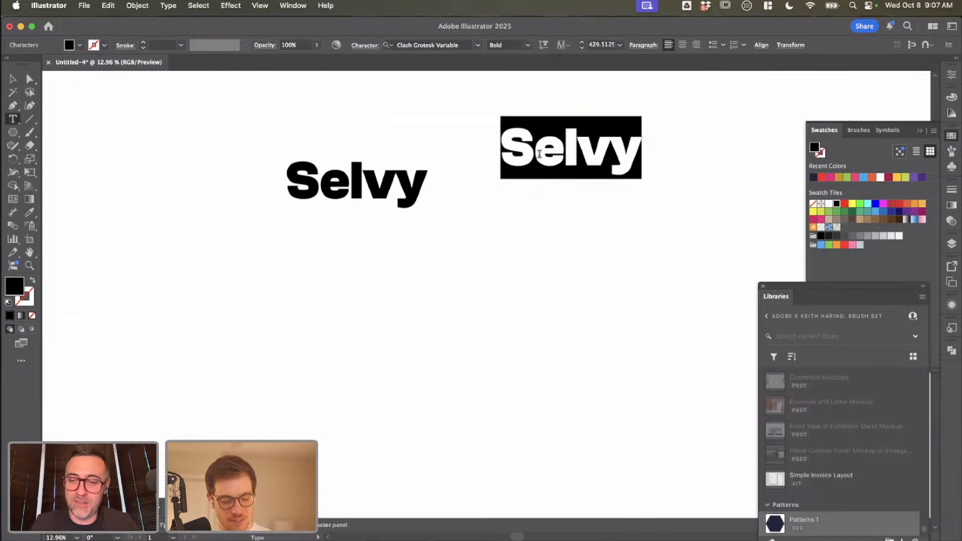
pyautogui.press('BackSpace')
pyautogui.write('S')
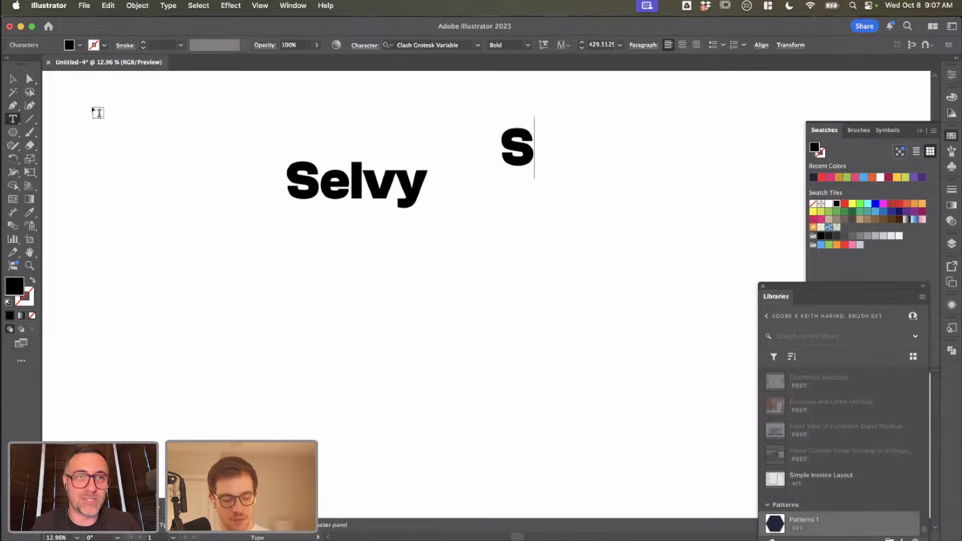
pyautogui.press('Escape')
pyautogui.click(574, 223)
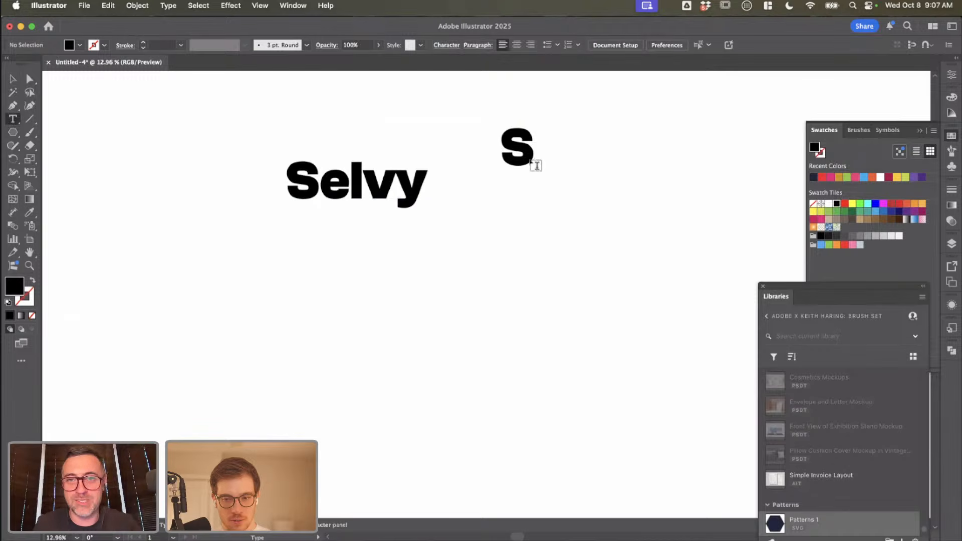
# Step: Duplicate the single "S" to its right and change the copy's text to "O"
pyautogui.moveTo(510, 135); pyautogui.dragTo(576, 145)
pyautogui.press('t')
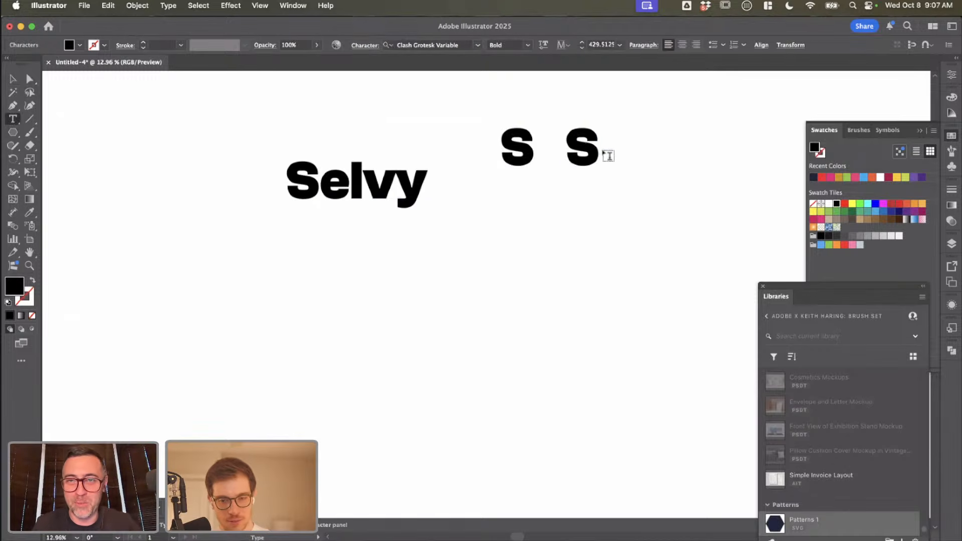
pyautogui.doubleClick(607, 156)
pyautogui.write('O')
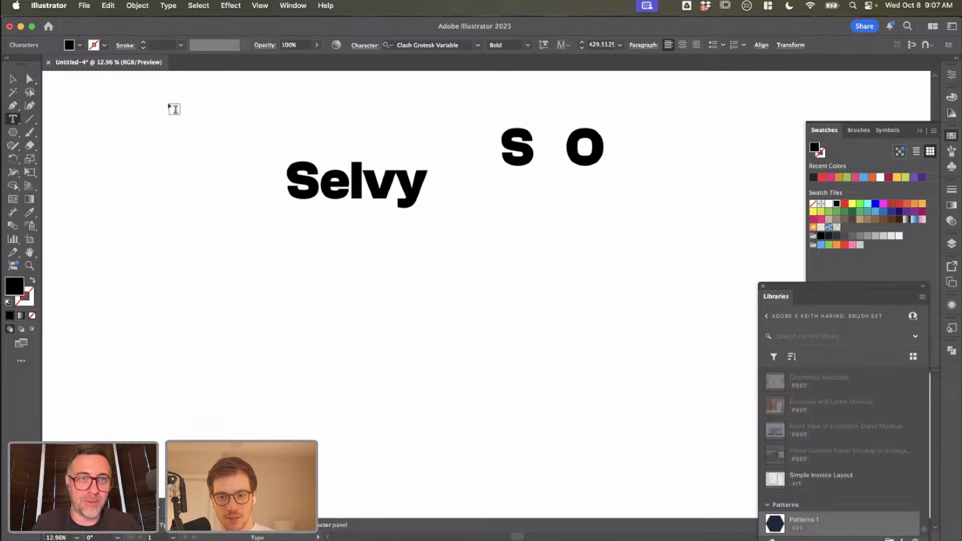
pyautogui.click(13, 79)
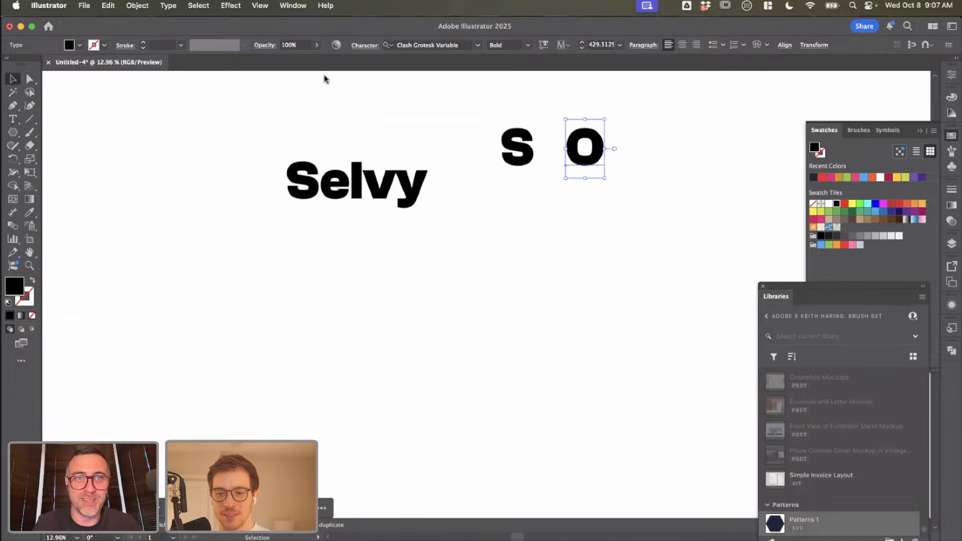
# Step: Set the "O" to Regular weight, then place it over the "S" and scale it to a font size of about 690
pyautogui.click(500, 47)
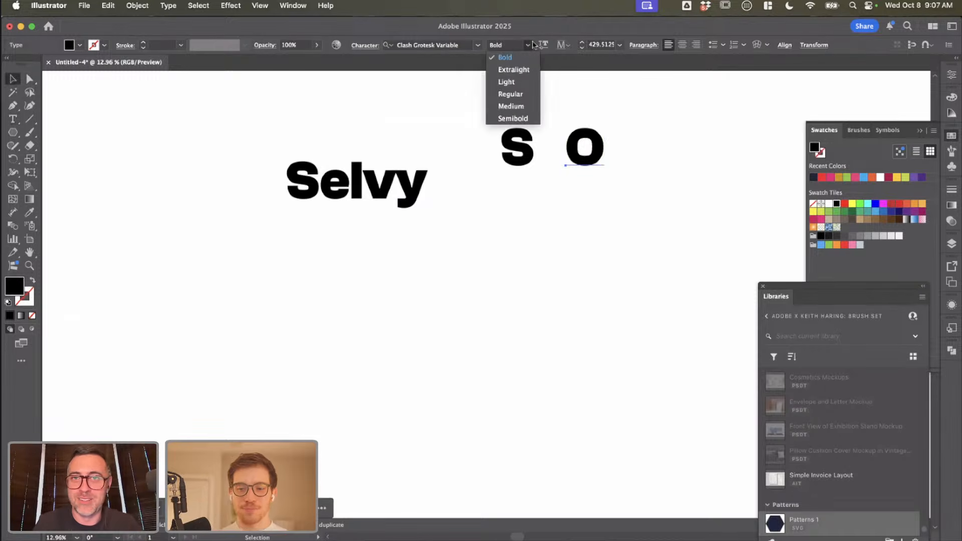
pyautogui.click(511, 94)
pyautogui.moveTo(602, 153); pyautogui.dragTo(529, 159)
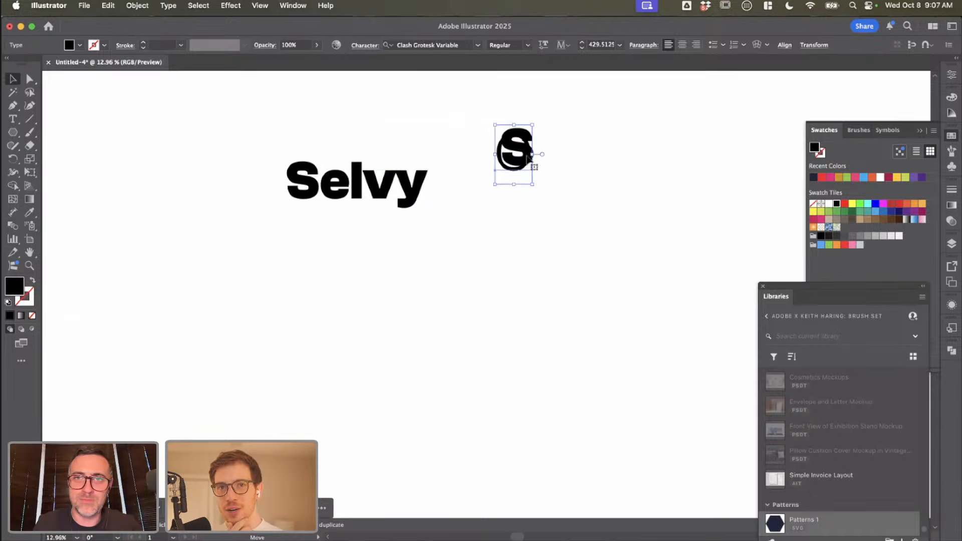
pyautogui.moveTo(532, 125); pyautogui.dragTo(552, 108)
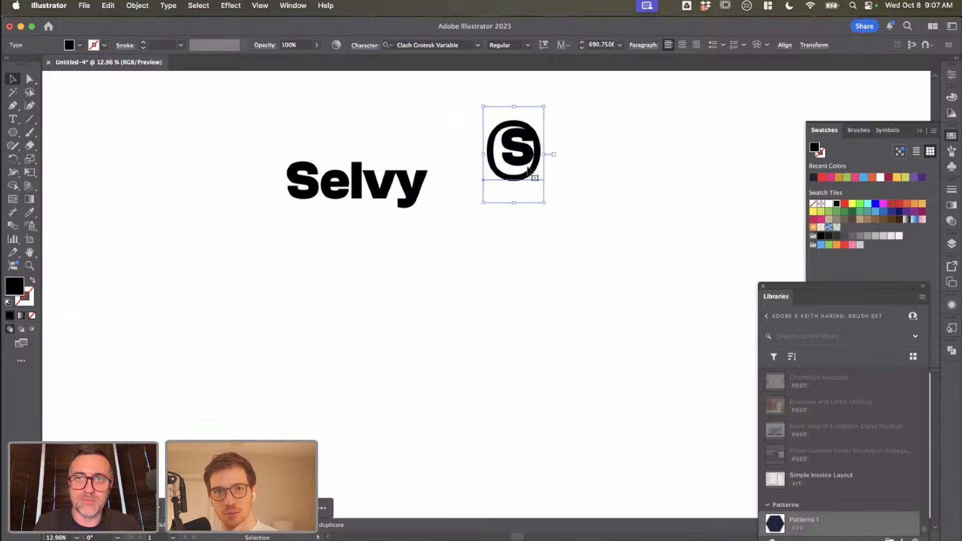
# Step: Center the "O" around the "S" as a badge and convert the letters to outlines
pyautogui.moveTo(533, 172); pyautogui.dragTo(462, 113)
pyautogui.click(553, 169)
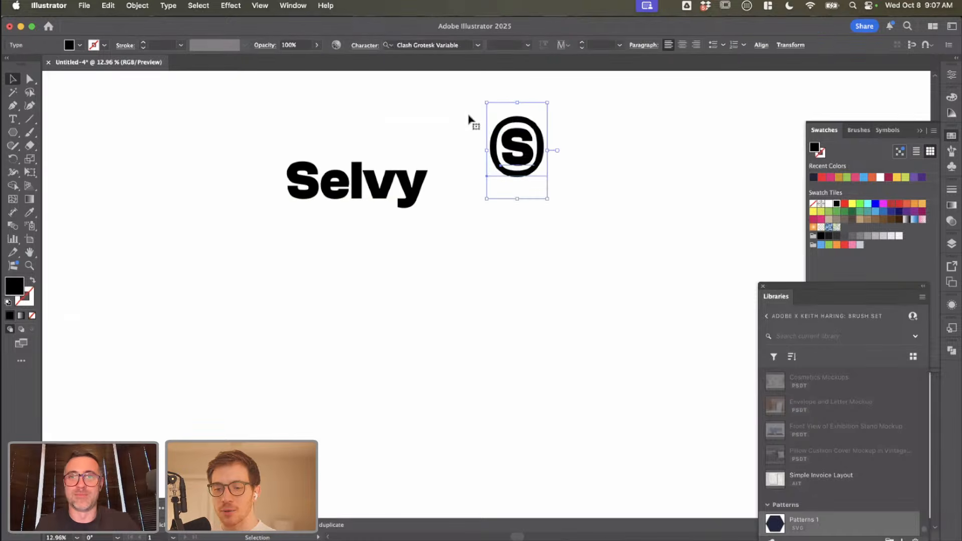
pyautogui.click(547, 158)
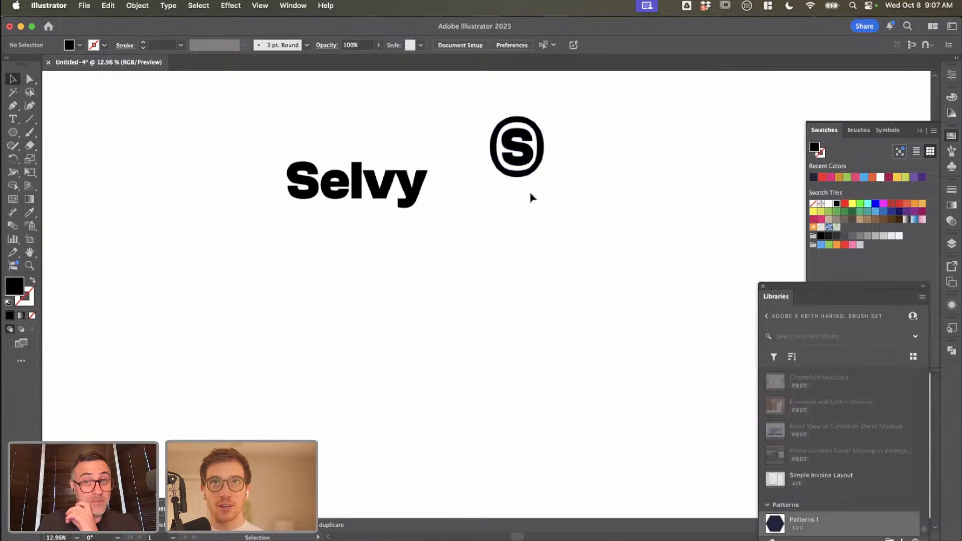
pyautogui.click(518, 136)
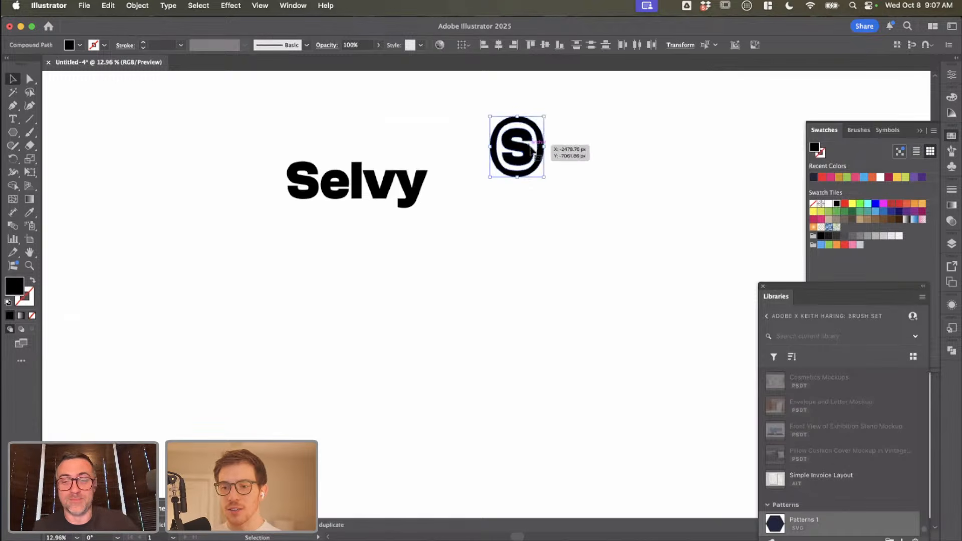
pyautogui.click(568, 196)
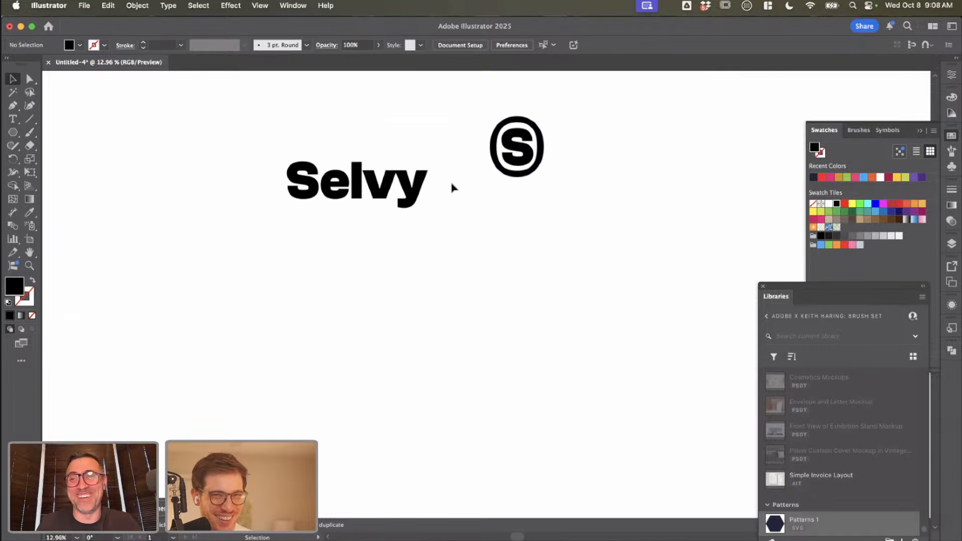
# Step: Duplicate the "Selvy" wordmark to the right of the S badge and retype the copy as "SELVY"
pyautogui.click(426, 190)
pyautogui.moveTo(426, 191); pyautogui.dragTo(640, 188)
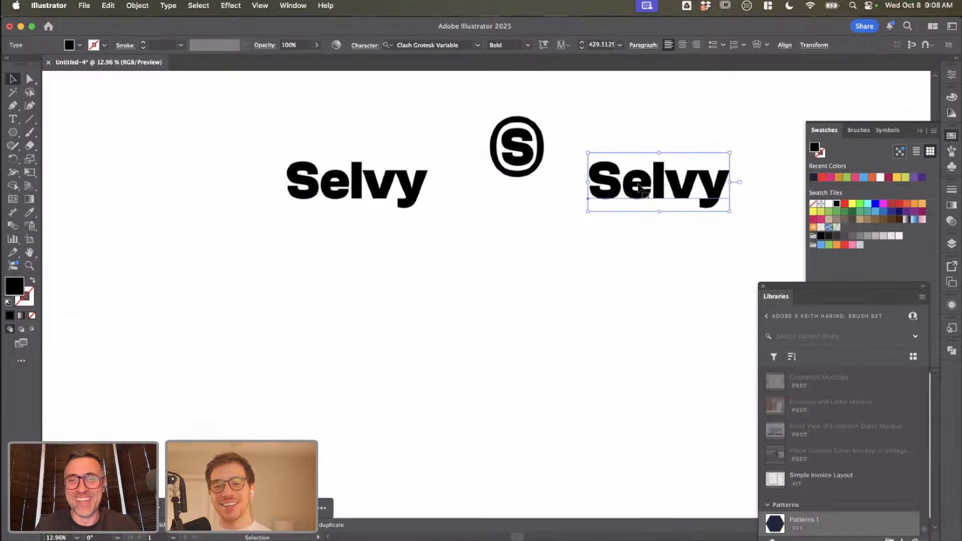
pyautogui.hscroll(2, 596, 207)
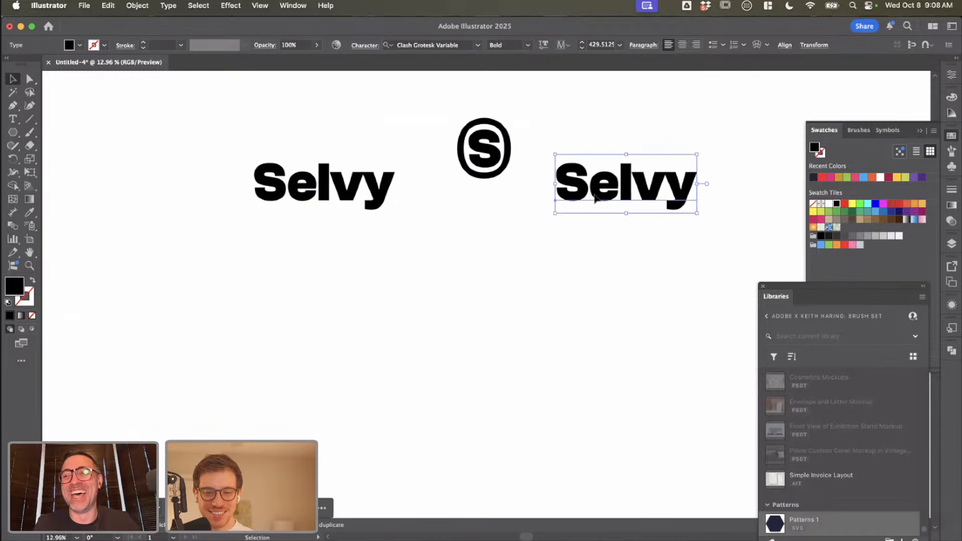
pyautogui.press('t')
pyautogui.moveTo(592, 192); pyautogui.dragTo(756, 198)
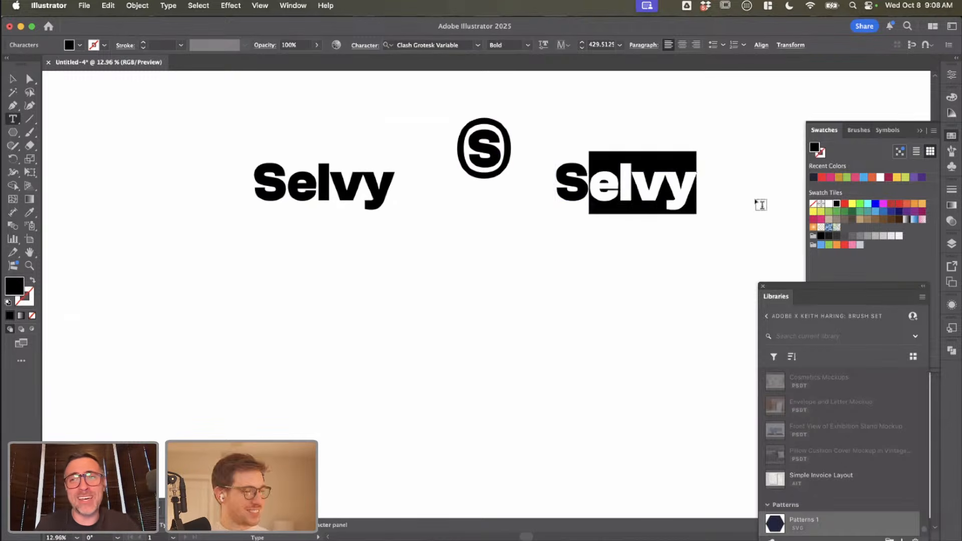
pyautogui.write('ELVY')
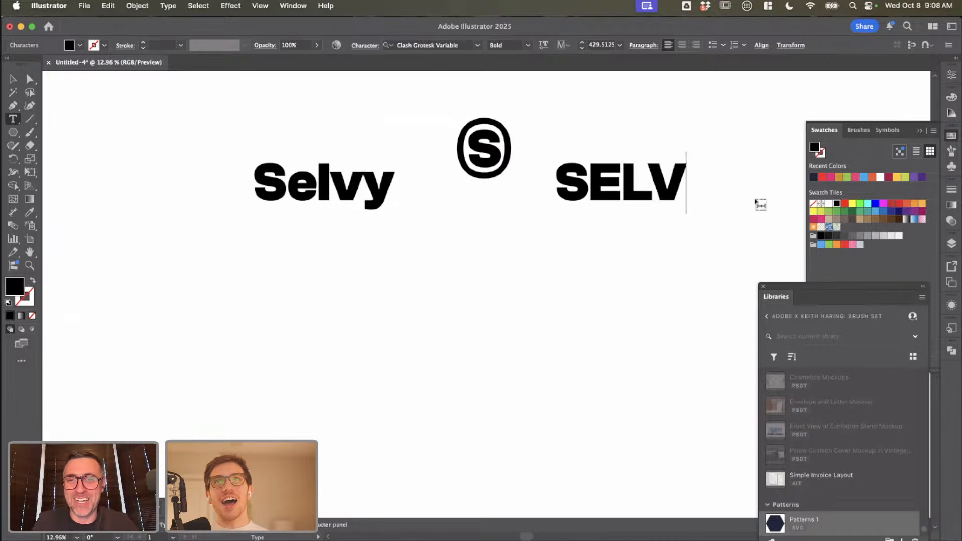
# Step: Place the uppercase "SELVY" directly beneath the original wordmark and delete the extra uppercase copy beside it
pyautogui.click(11, 79)
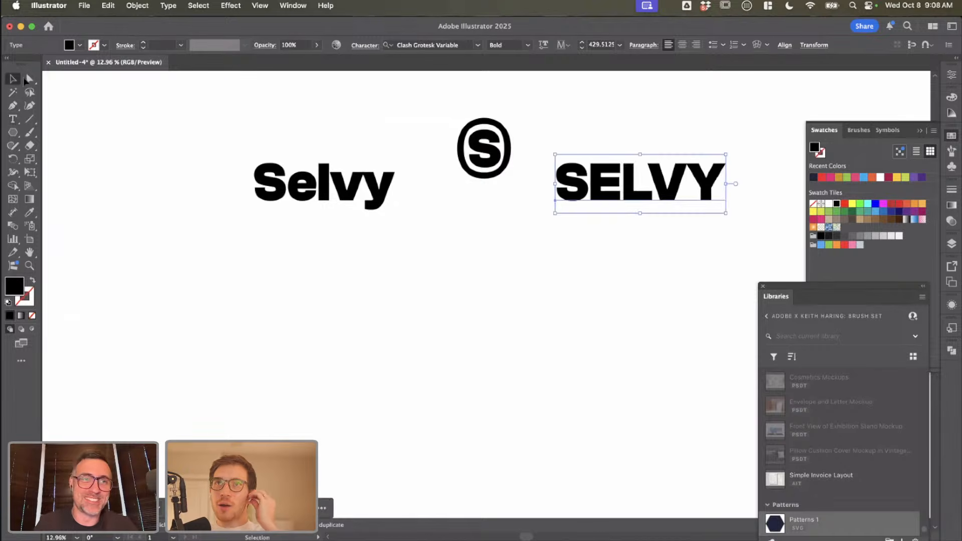
pyautogui.moveTo(606, 194); pyautogui.dragTo(528, 251)
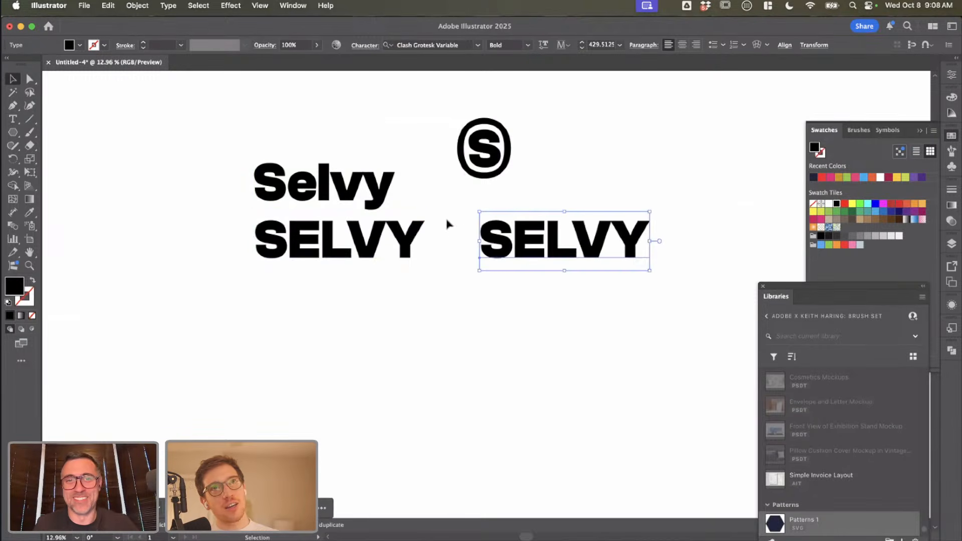
pyautogui.press('Delete')
# Step: Duplicate the mixed-case "Selvy" to the right of the S badge and shift the badge left, away from the copy
pyautogui.moveTo(383, 194); pyautogui.dragTo(644, 224)
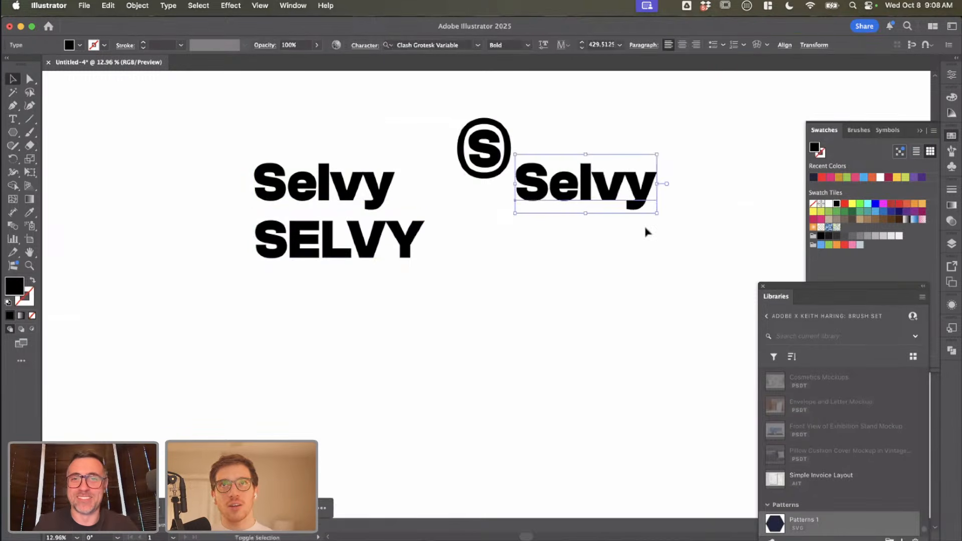
pyautogui.moveTo(453, 113); pyautogui.dragTo(480, 157)
# Step: Start a Scribble effect on the "Selvy" copy right of the badge, keeping its preview in view
pyautogui.click(565, 172)
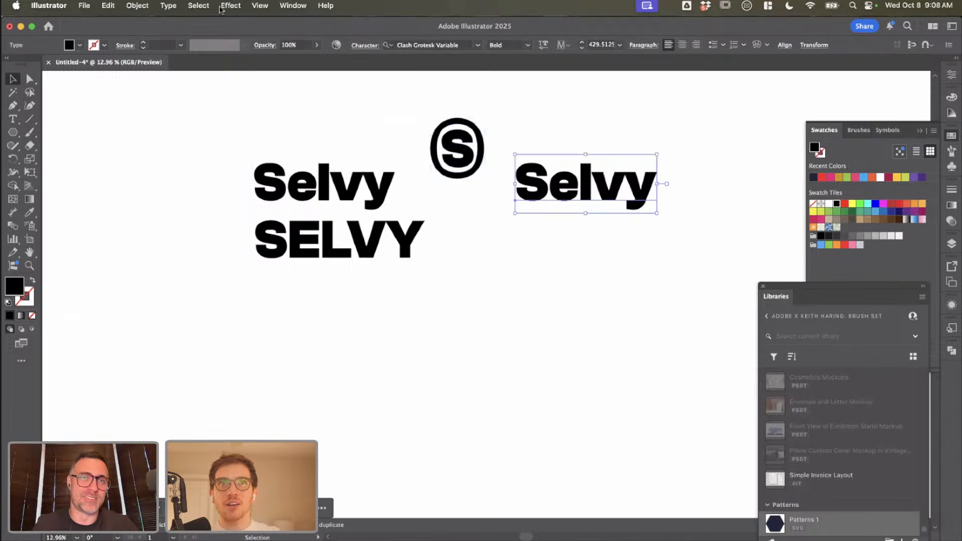
pyautogui.click(220, 7)
pyautogui.moveTo(310, 136)
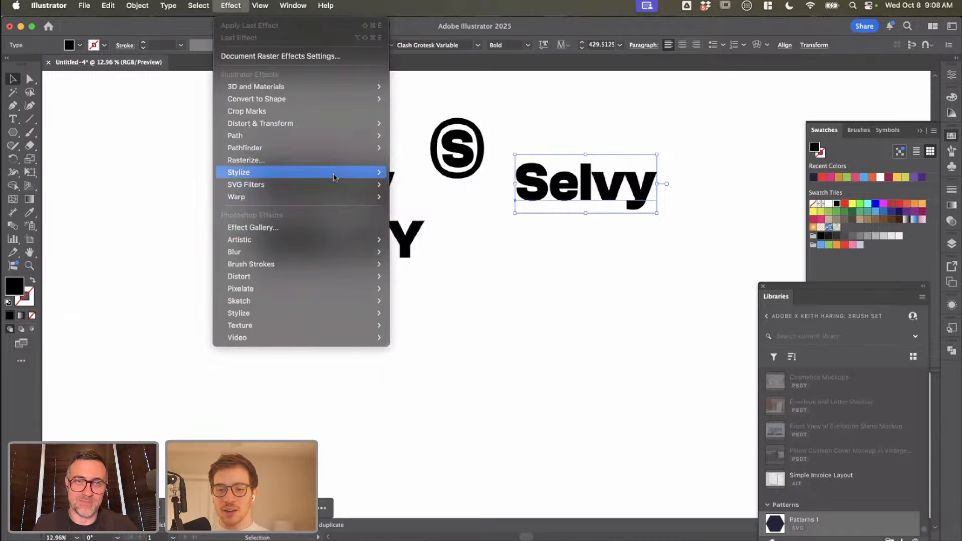
pyautogui.moveTo(334, 174)
pyautogui.click(408, 233)
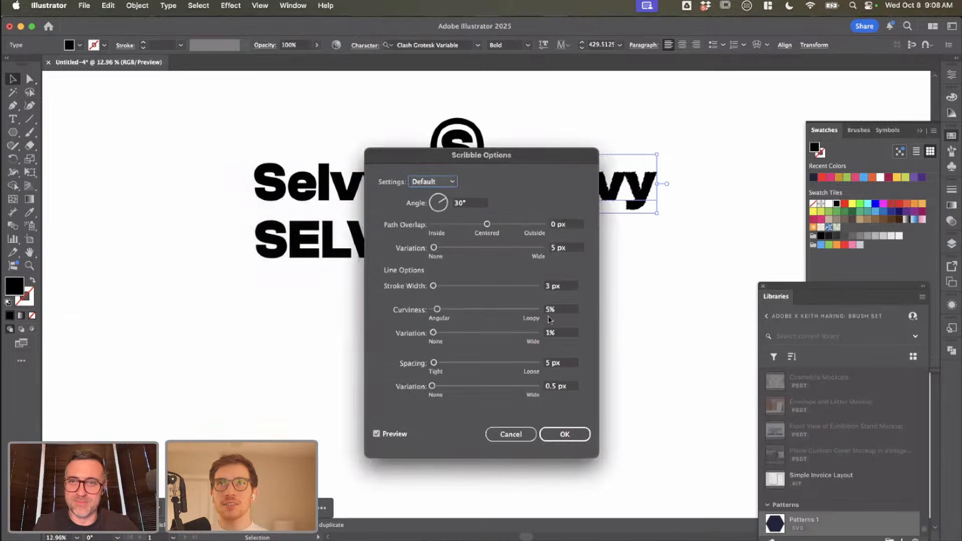
pyautogui.moveTo(546, 160)
pyautogui.mouseDown()
pyautogui.moveTo(414, 137)
pyautogui.moveTo(429, 132)
pyautogui.mouseUp()
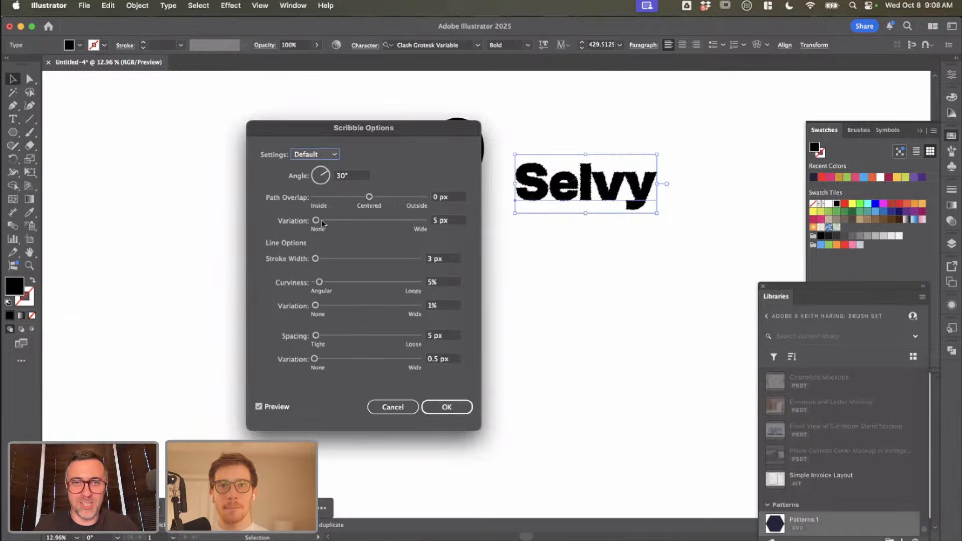
# Step: Set the Scribble effect's path overlap to 1.35 px and its variation to 28 px, and apply it to the wordmark
pyautogui.moveTo(364, 200)
pyautogui.mouseDown()
pyautogui.moveTo(386, 201)
pyautogui.moveTo(368, 200)
pyautogui.mouseUp()
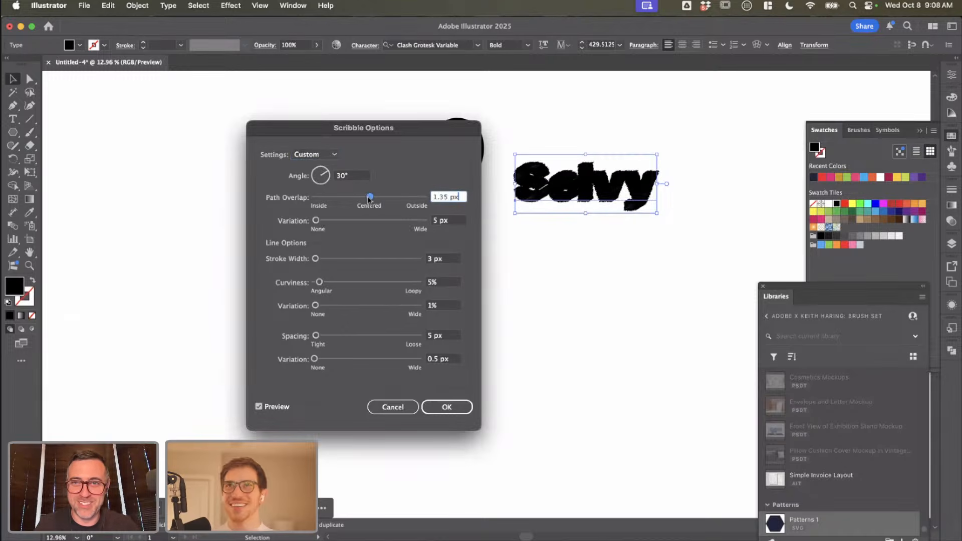
pyautogui.moveTo(316, 221); pyautogui.dragTo(328, 222)
pyautogui.click(448, 406)
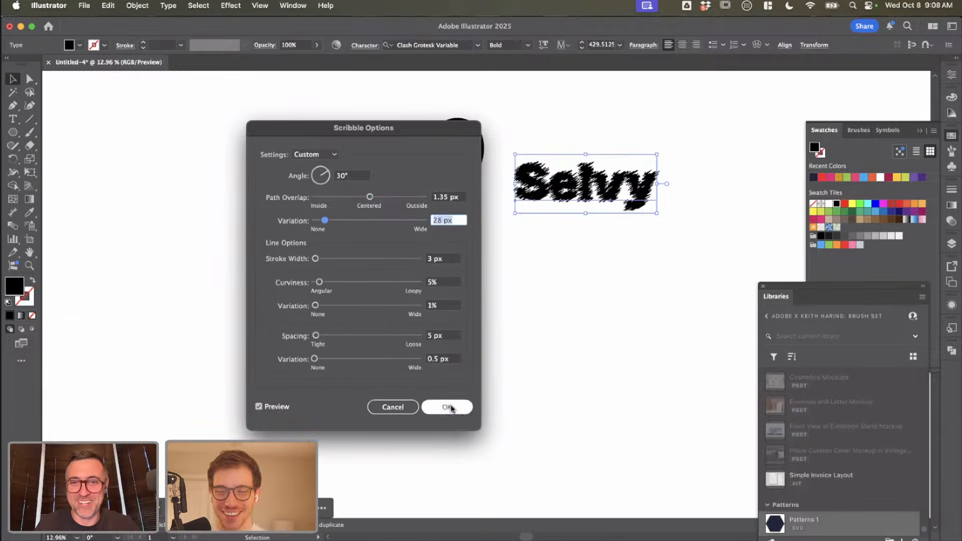
pyautogui.click(607, 301)
pyautogui.scroll(5, 634, 260)
pyautogui.scroll(5, 634, 259)
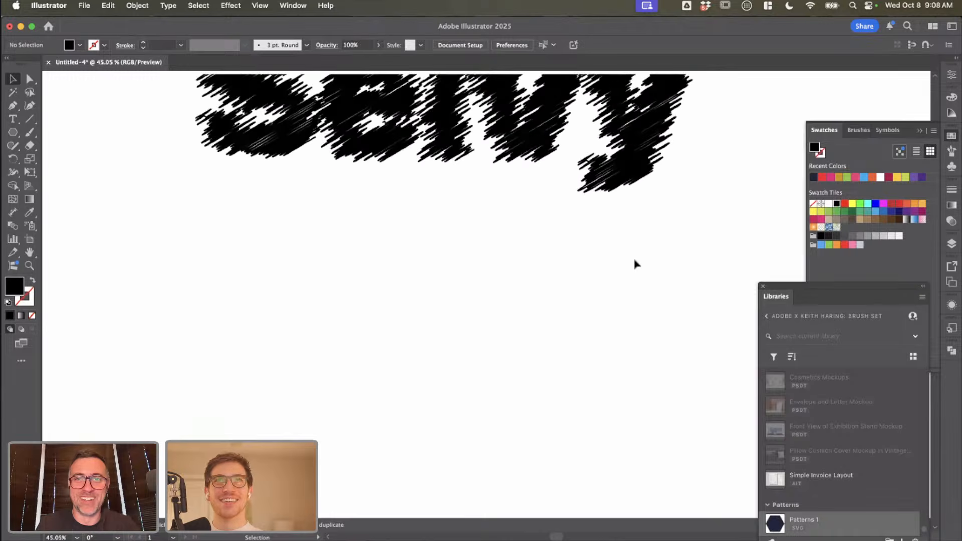
pyautogui.scroll(-2, 634, 260)
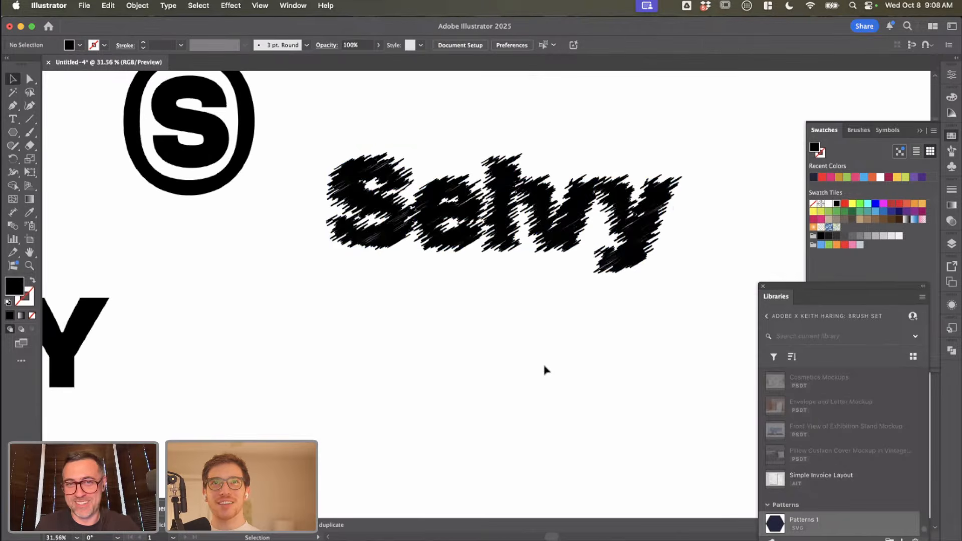
# Step: Examine the scribbled "Selvy" wordmark close up and at small size beside the plain wordmarks and the S badge
pyautogui.scroll(-2, 545, 369)
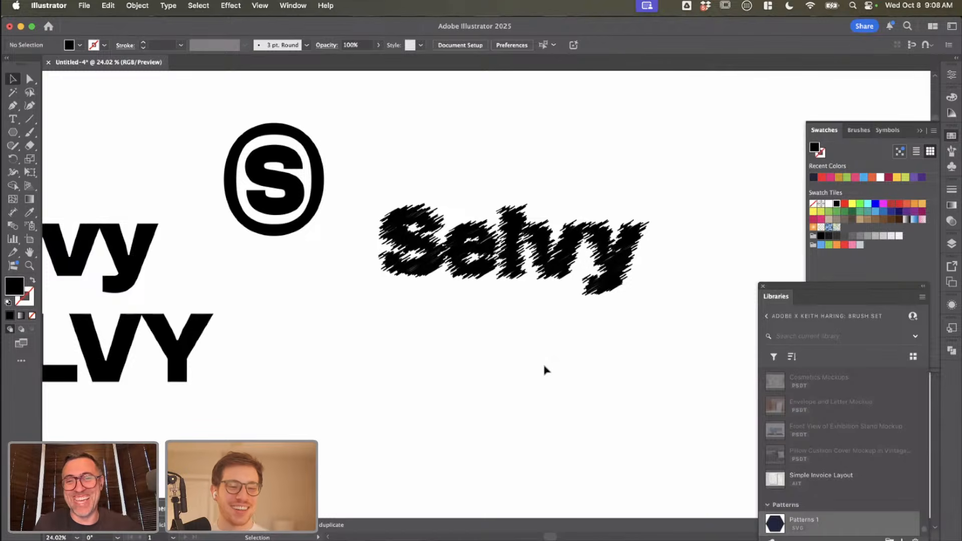
pyautogui.scroll(-3, 545, 369)
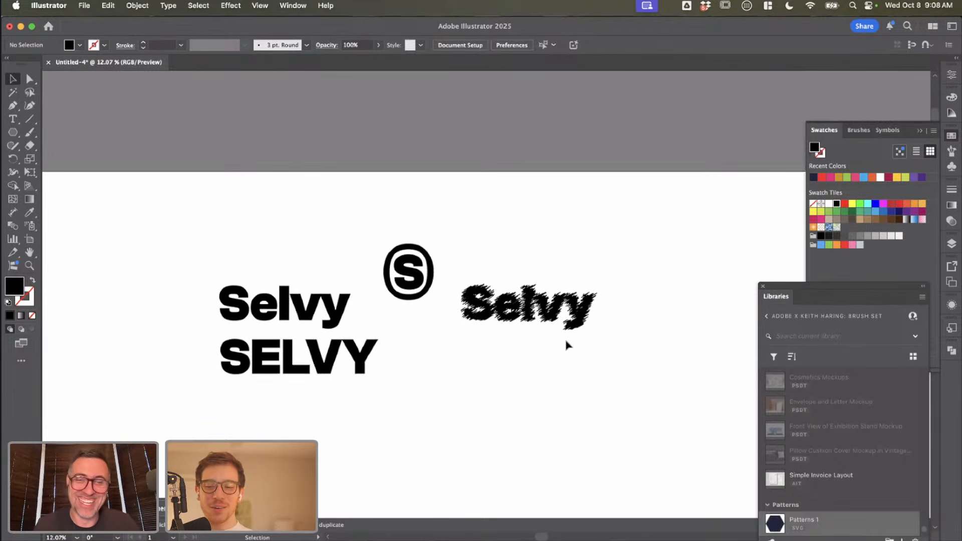
pyautogui.scroll(2, 567, 346)
pyautogui.hscroll(-1, 567, 346)
pyautogui.scroll(-2, 566, 345)
pyautogui.moveTo(557, 305); pyautogui.dragTo(587, 305)
pyautogui.click(558, 352)
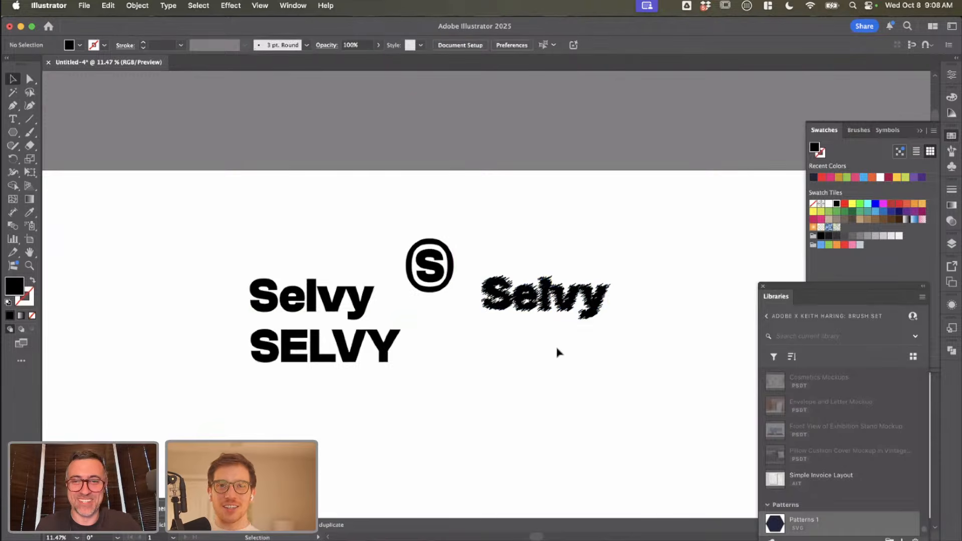
pyautogui.scroll(5, 558, 352)
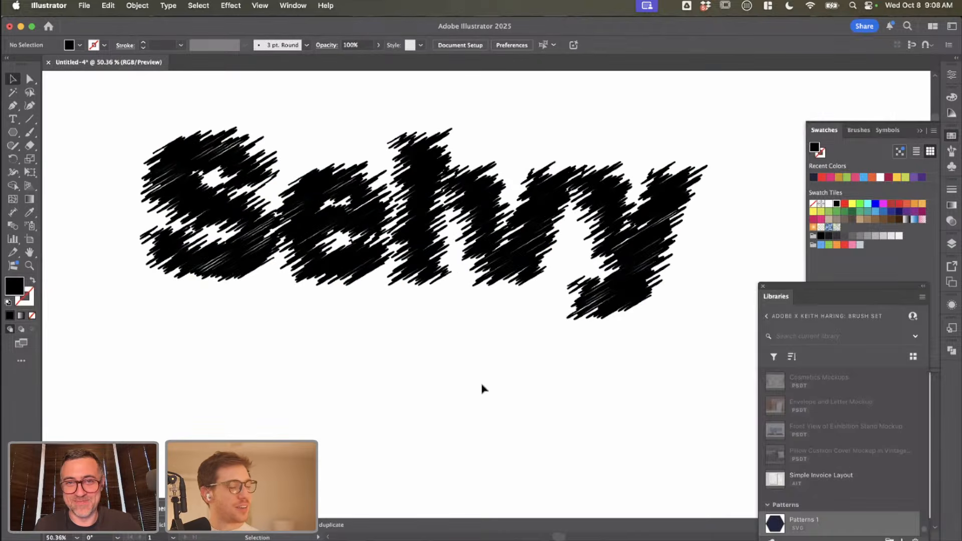
pyautogui.scroll(1, 480, 388)
pyautogui.scroll(-5, 480, 394)
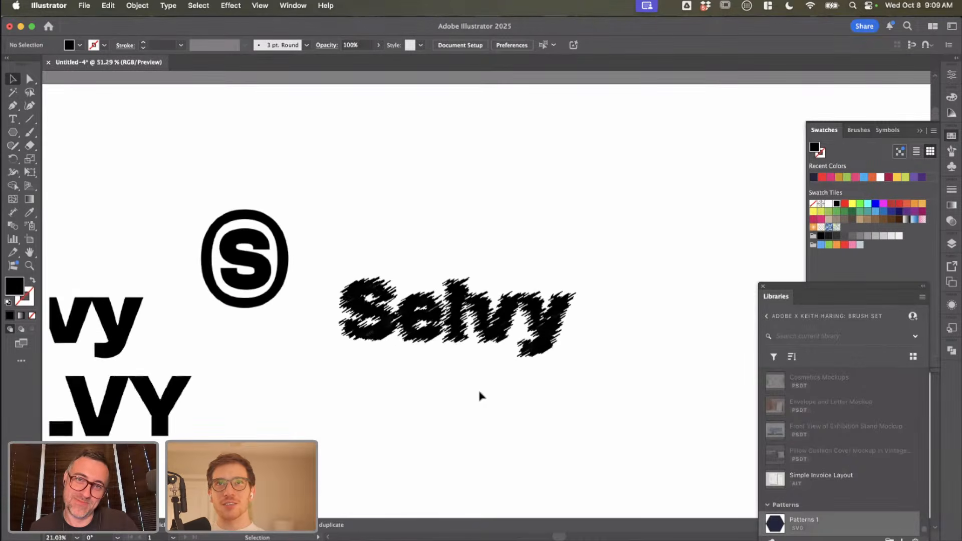
pyautogui.scroll(-2, 478, 396)
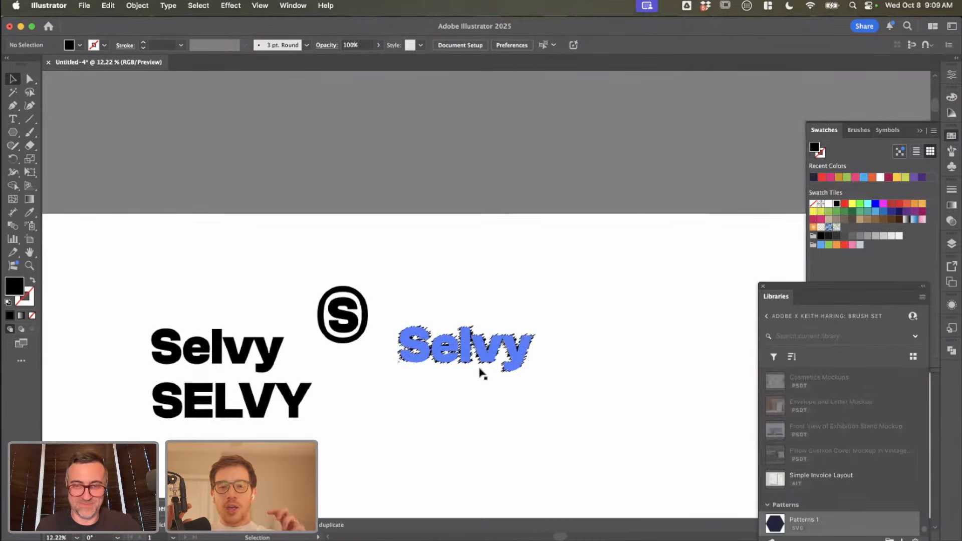
pyautogui.scroll(-3, 477, 391)
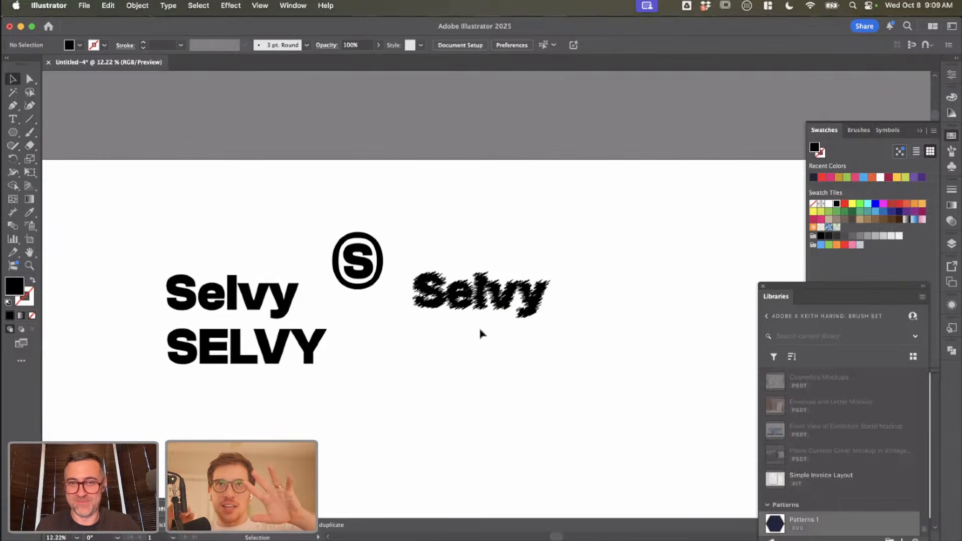
# Step: Duplicate the scribbled "Selvy" directly below itself and convert the copy's text to outlines
pyautogui.moveTo(476, 315); pyautogui.dragTo(476, 415)
pyautogui.scroll(2, 534, 400)
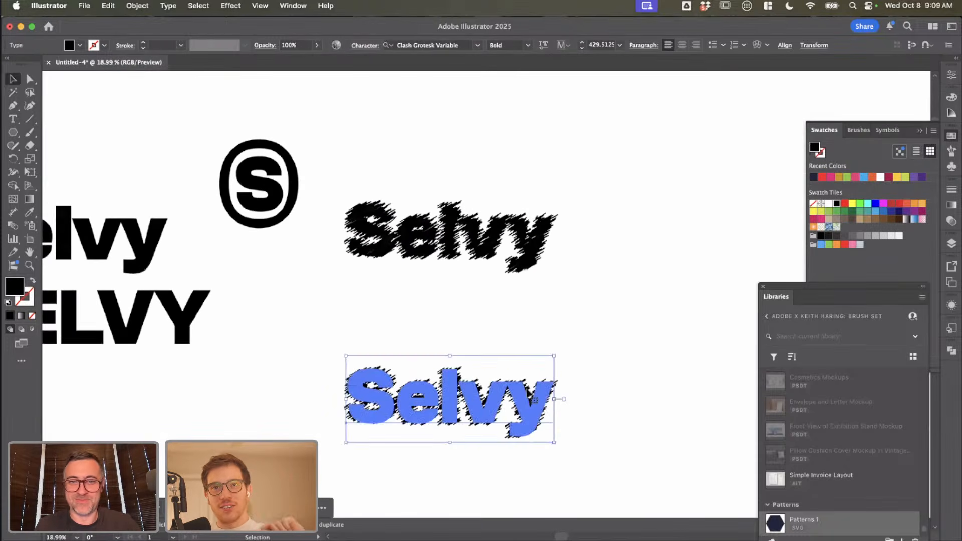
pyautogui.click(621, 318)
pyautogui.scroll(3, 621, 318)
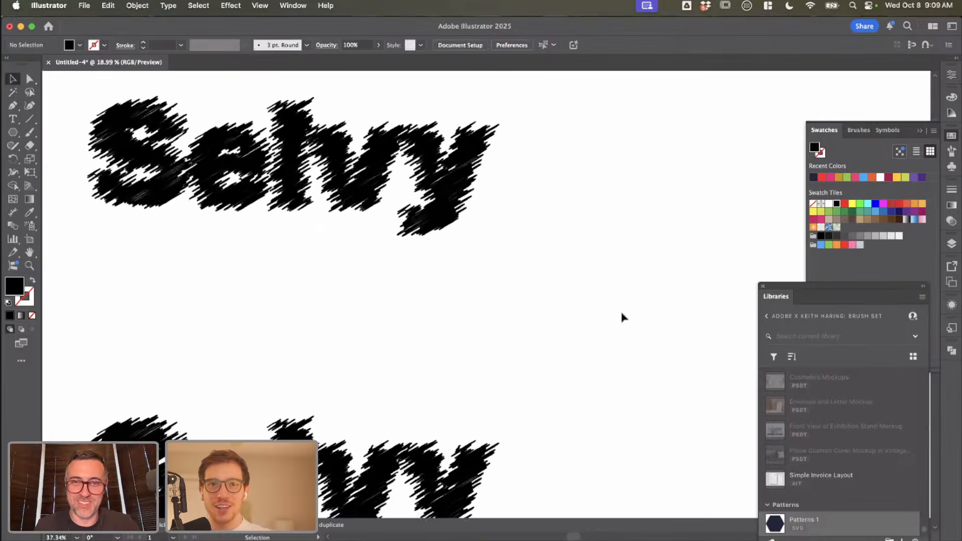
pyautogui.scroll(-3, 621, 317)
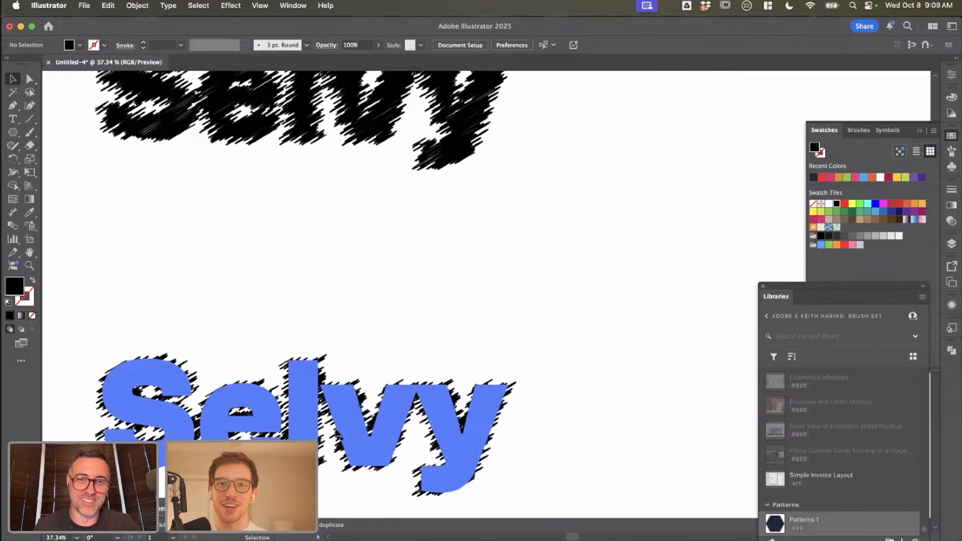
pyautogui.click(338, 433)
pyautogui.press('super+shift+o')
pyautogui.click(452, 348)
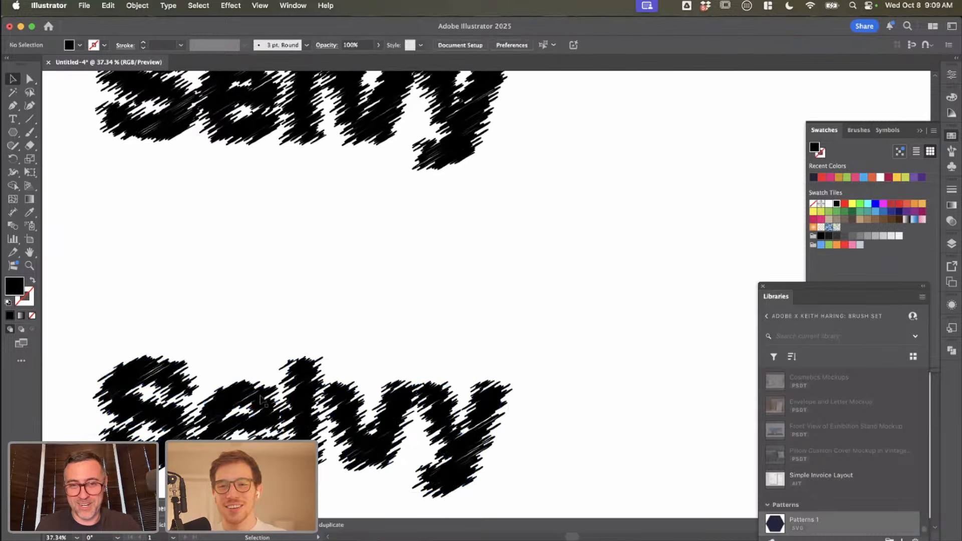
# Step: Delete the S, e, v and y from the outlined copy and move the remaining "l" up beneath the wordmark
pyautogui.click(260, 396)
pyautogui.doubleClick(261, 396)
pyautogui.click(244, 396)
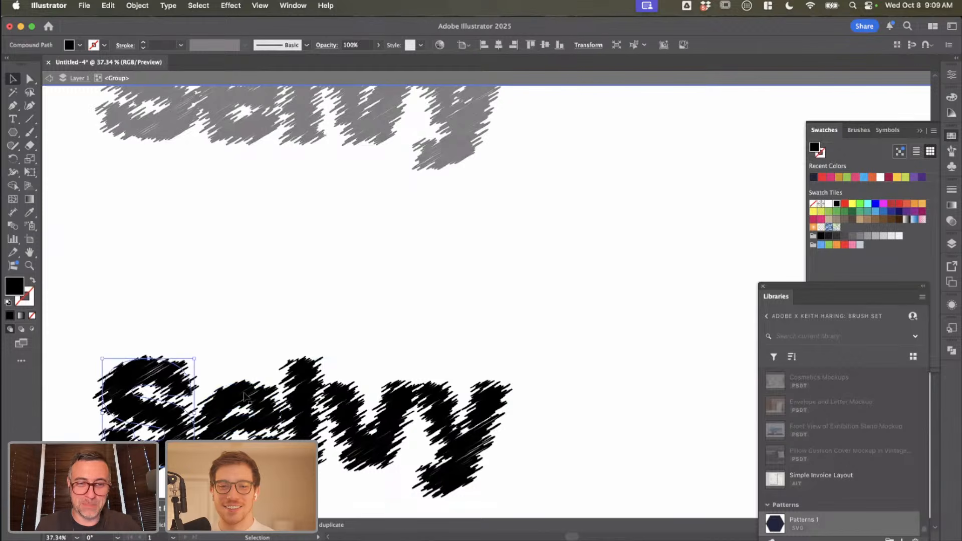
pyautogui.press('Delete')
pyautogui.click(372, 408)
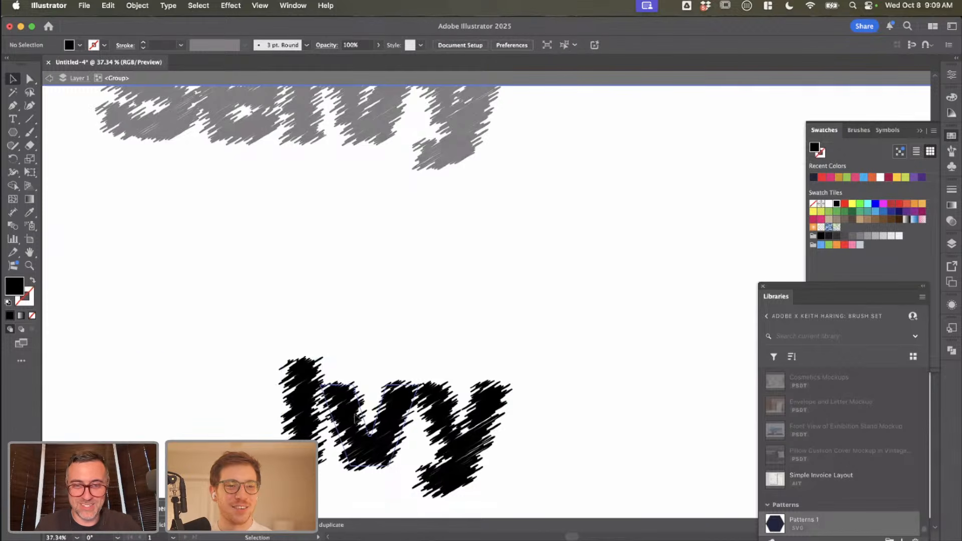
pyautogui.press('Delete')
pyautogui.click(429, 414)
pyautogui.press('Delete')
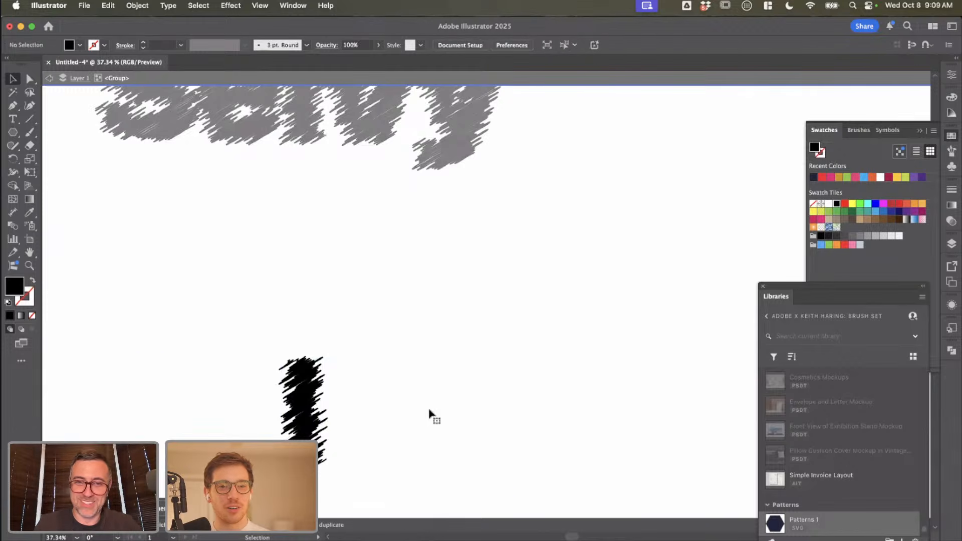
pyautogui.doubleClick(391, 412)
pyautogui.moveTo(290, 391); pyautogui.dragTo(284, 285)
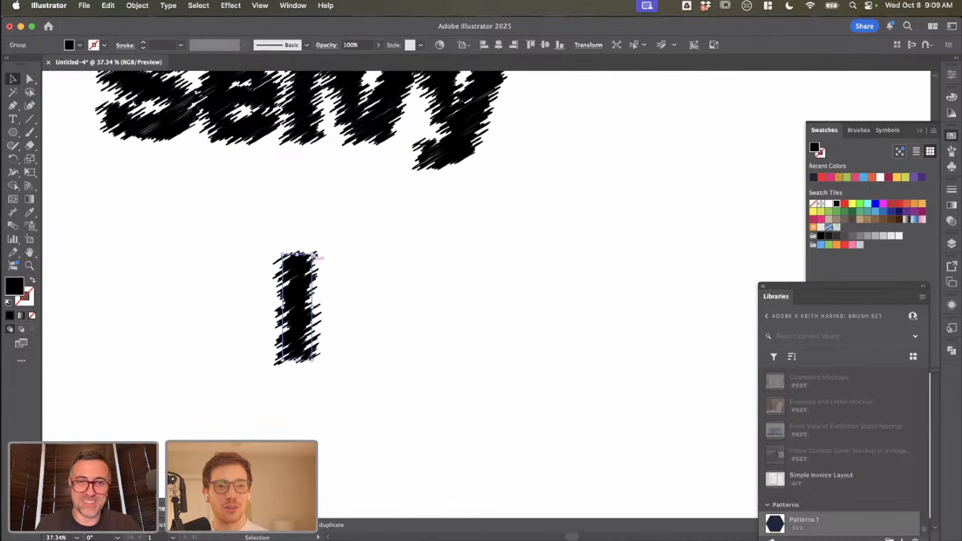
# Step: Try enlarging the scribbled "l" proportionally to about twice its size, and undo the scaling
pyautogui.moveTo(314, 255); pyautogui.dragTo(330, 194)
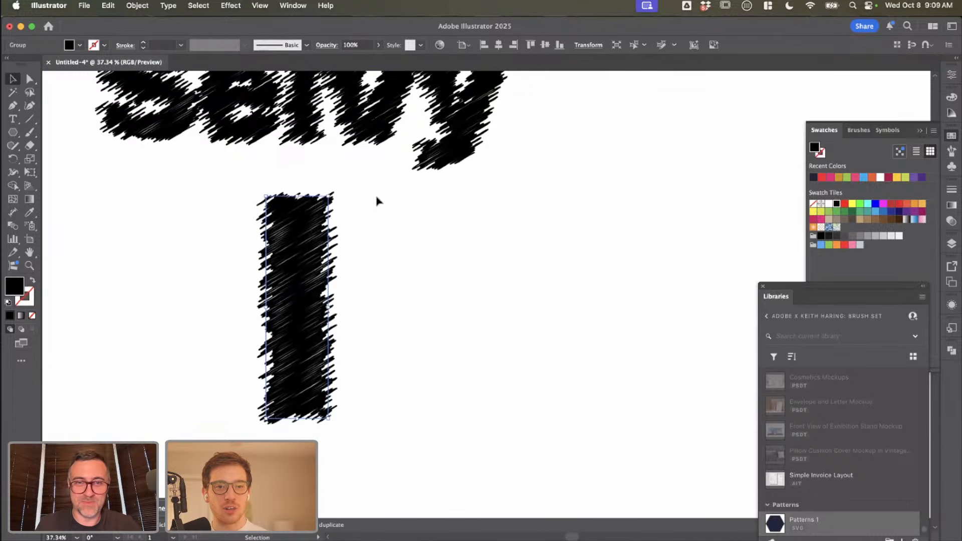
pyautogui.press('super+z')
pyautogui.scroll(-3, 407, 327)
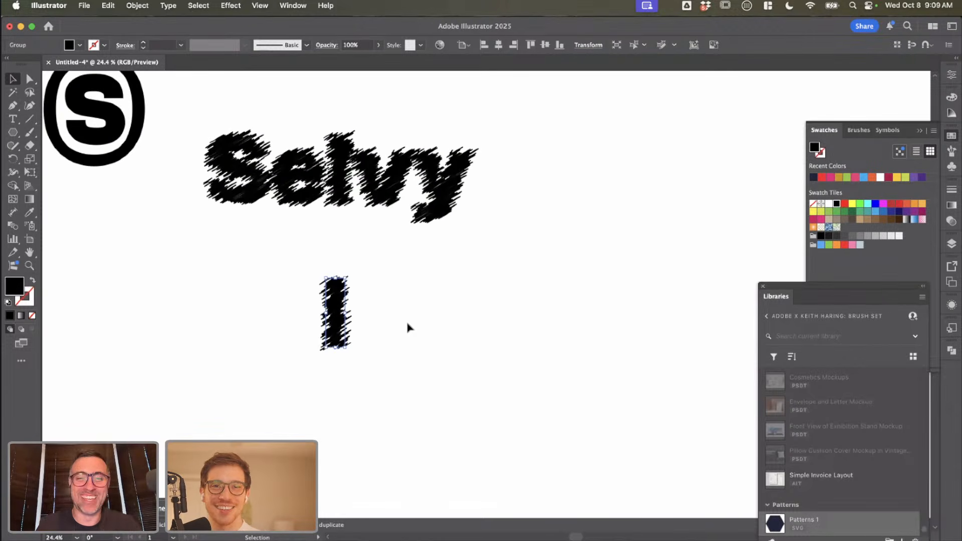
pyautogui.click(406, 324)
# Step: Duplicate the scribbled "l" to its right and narrow the copy into a thin scribbled stroke
pyautogui.click(336, 323)
pyautogui.scroll(2, 418, 338)
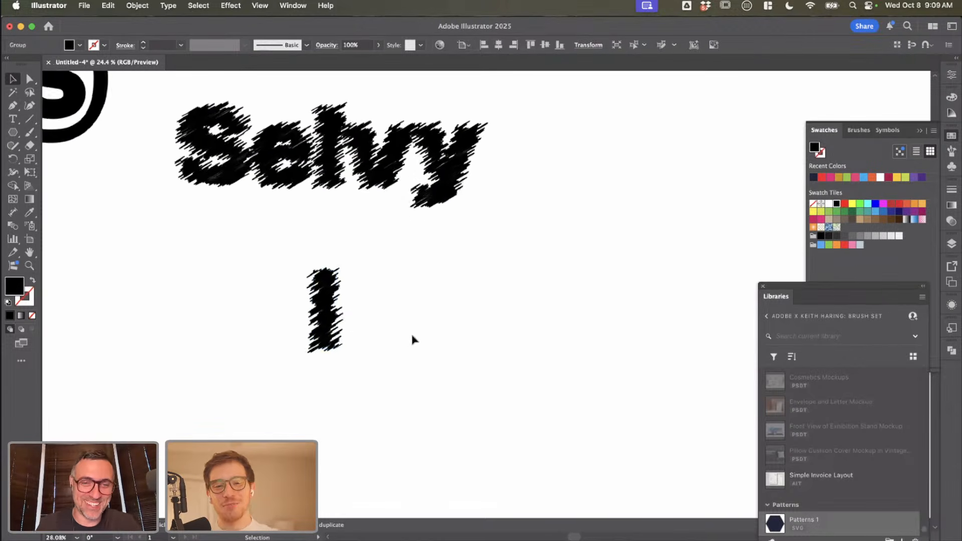
pyautogui.moveTo(308, 304); pyautogui.dragTo(420, 311)
pyautogui.click(440, 316)
pyautogui.scroll(10, 440, 315)
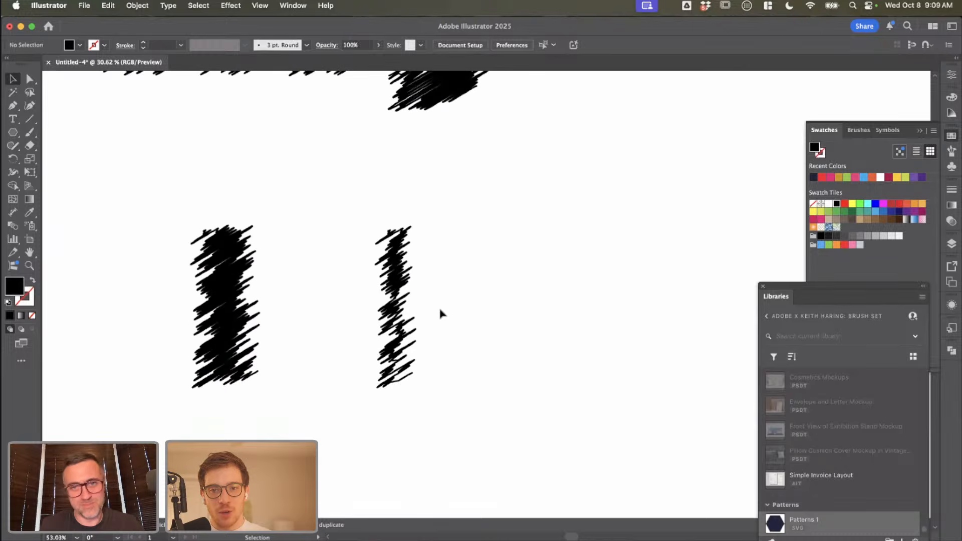
pyautogui.scroll(-10, 441, 314)
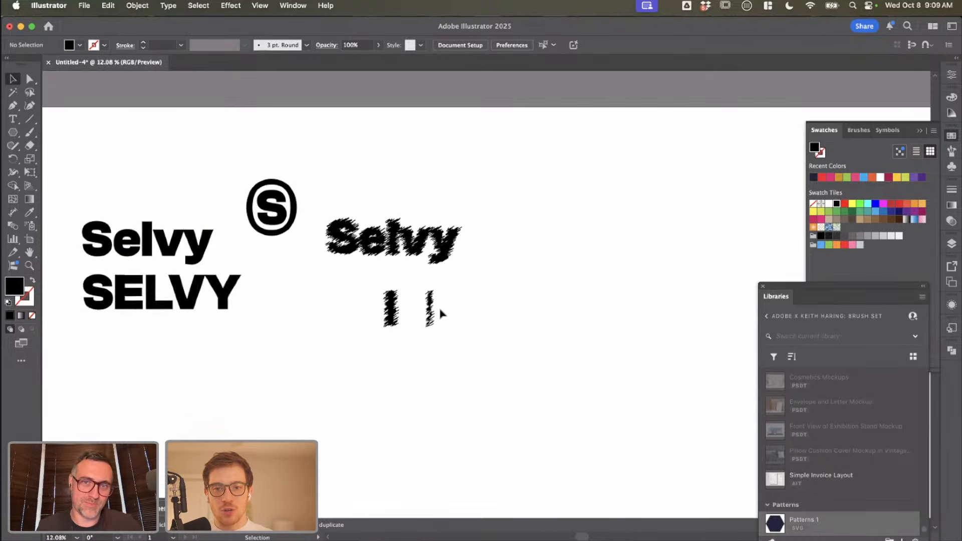
# Step: Move the thick and thin scribbled strokes side by side directly beneath the S of the scribbled wordmark
pyautogui.moveTo(318, 302); pyautogui.dragTo(380, 322)
pyautogui.scroll(2, 380, 322)
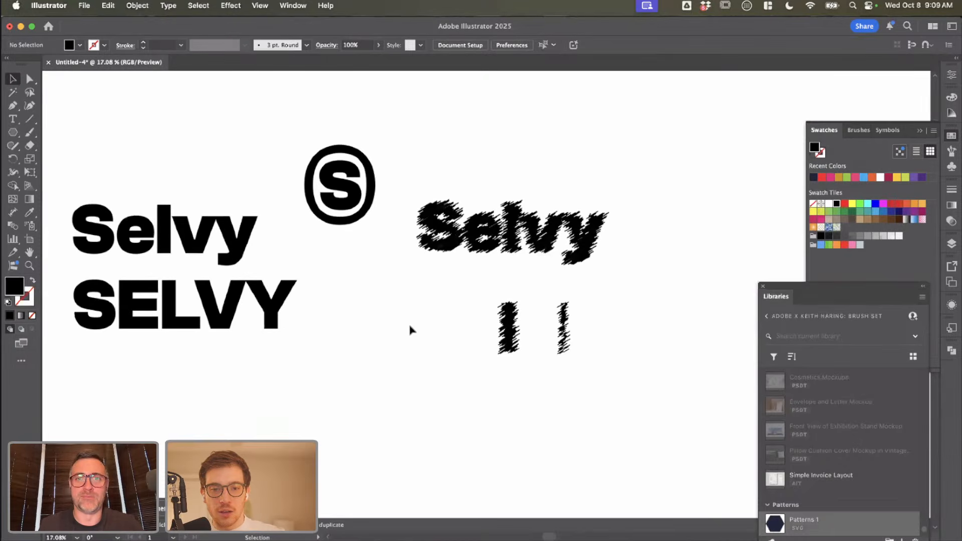
pyautogui.hscroll(-3, 410, 330)
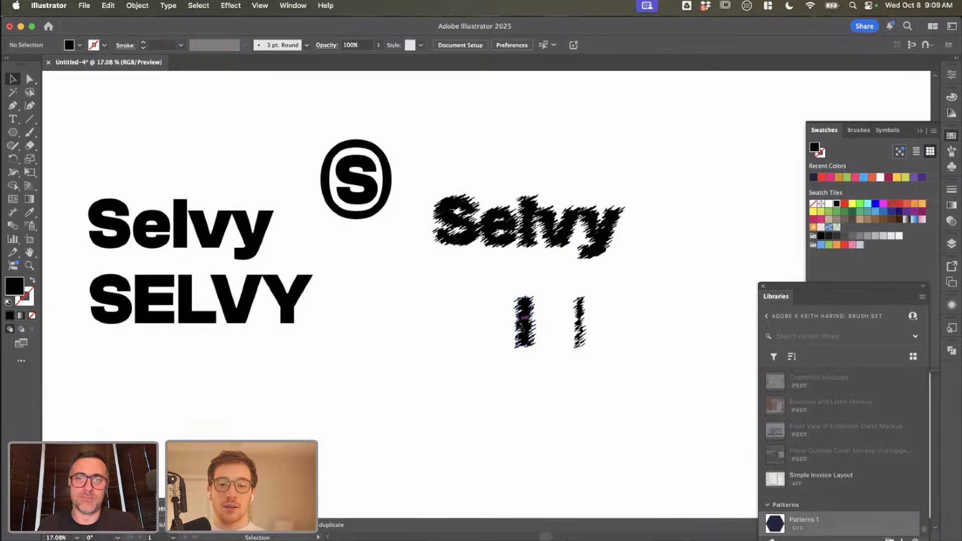
pyautogui.moveTo(520, 325)
pyautogui.mouseDown()
pyautogui.moveTo(450, 329)
pyautogui.moveTo(447, 286)
pyautogui.mouseUp()
pyautogui.moveTo(584, 328); pyautogui.dragTo(473, 284)
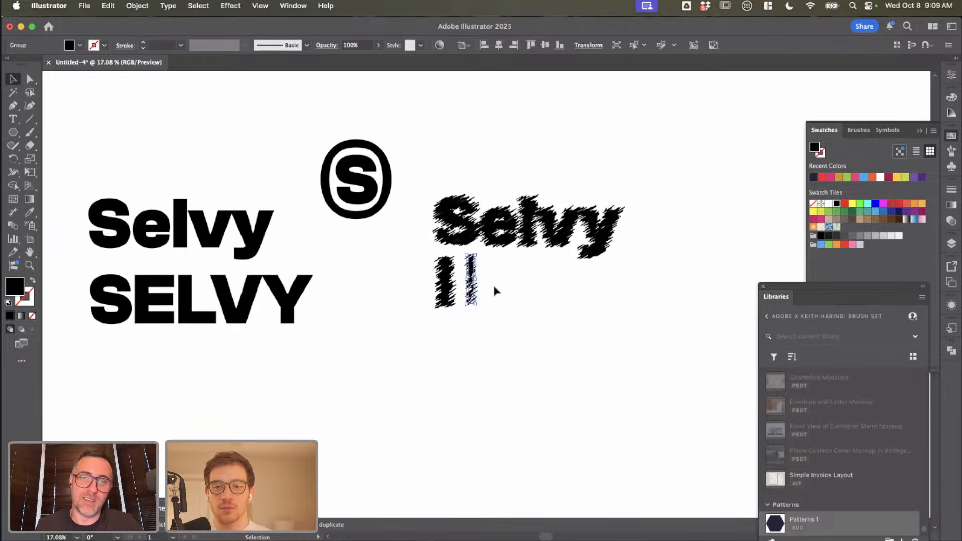
pyautogui.click(495, 288)
# Step: Try copying only the S out of the scribbled wordmark and pasting it as separate text, and delete the pasted letter
pyautogui.scroll(2, 512, 277)
pyautogui.doubleClick(445, 216)
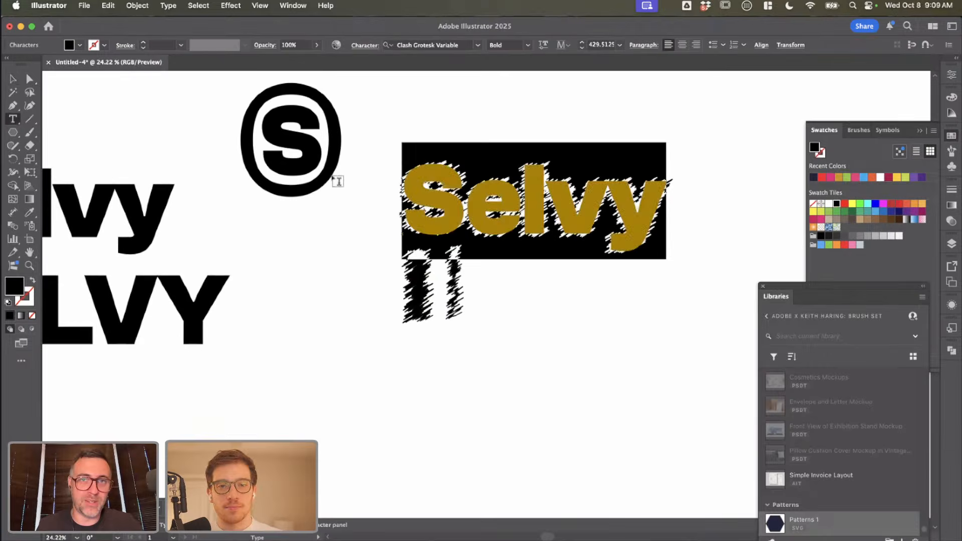
pyautogui.moveTo(466, 200); pyautogui.dragTo(371, 205)
pyautogui.press('super+c')
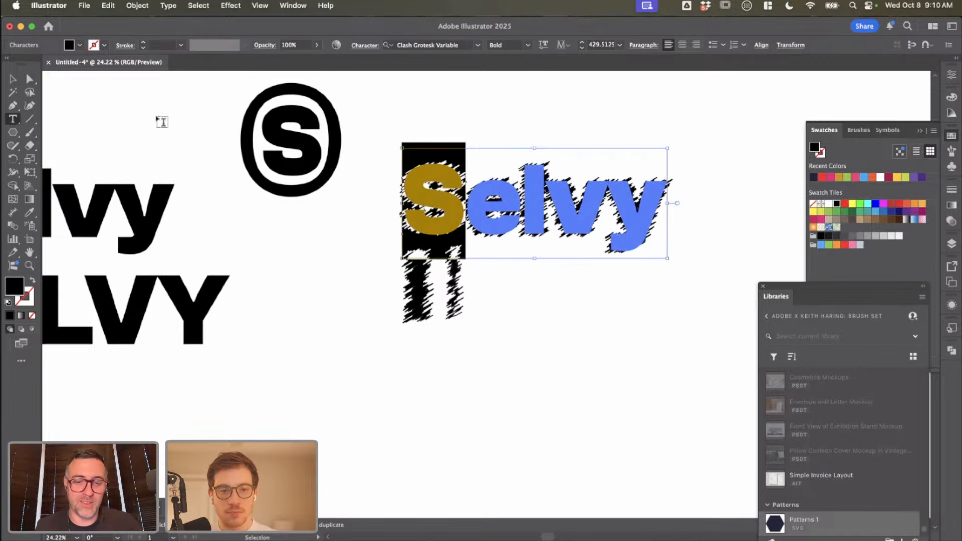
pyautogui.click(12, 79)
pyautogui.click(477, 316)
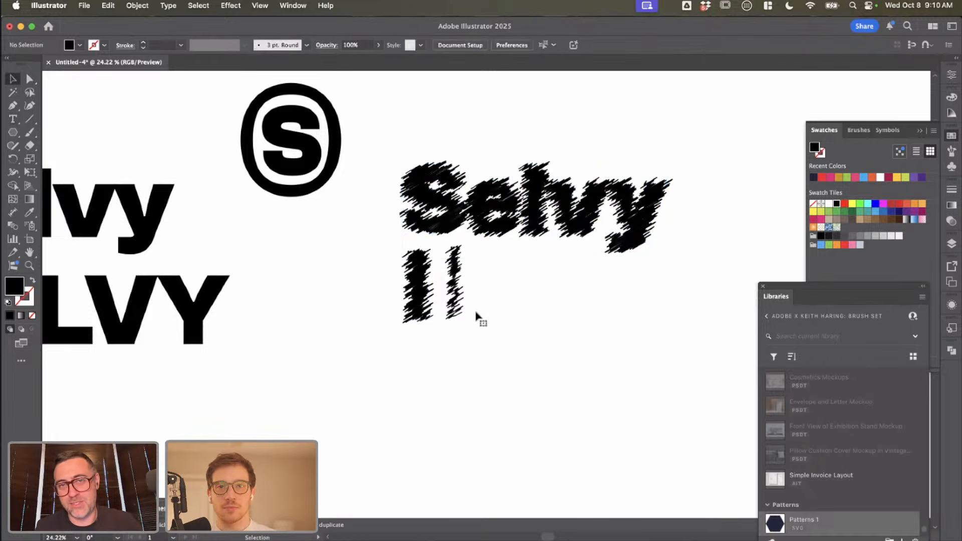
pyautogui.press('super+v')
pyautogui.moveTo(478, 283); pyautogui.dragTo(519, 282)
pyautogui.press('super+z')
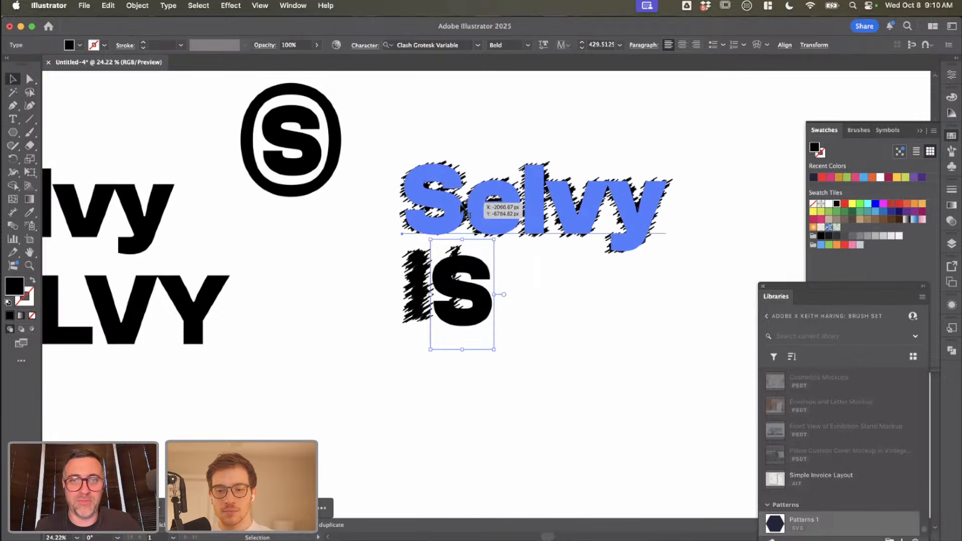
pyautogui.doubleClick(469, 204)
pyautogui.click(13, 79)
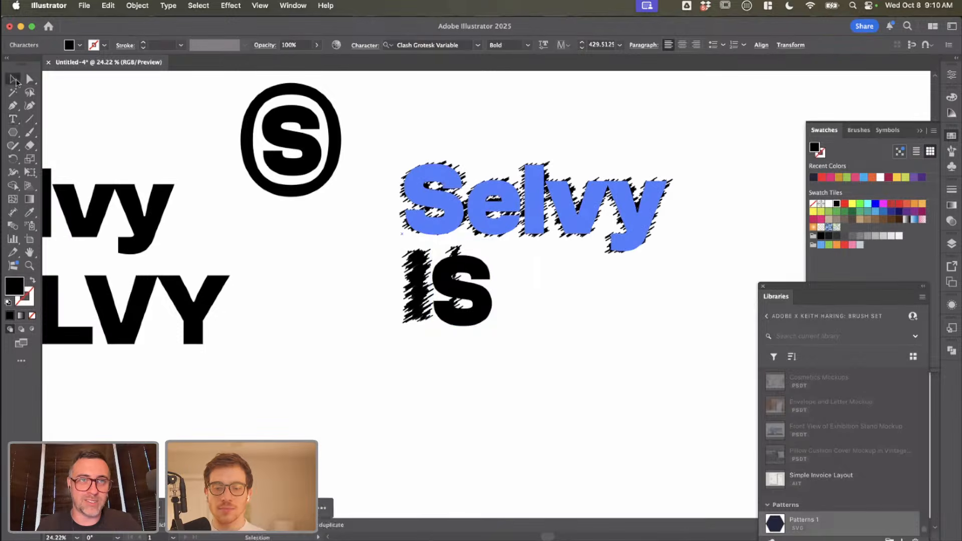
pyautogui.click(476, 202)
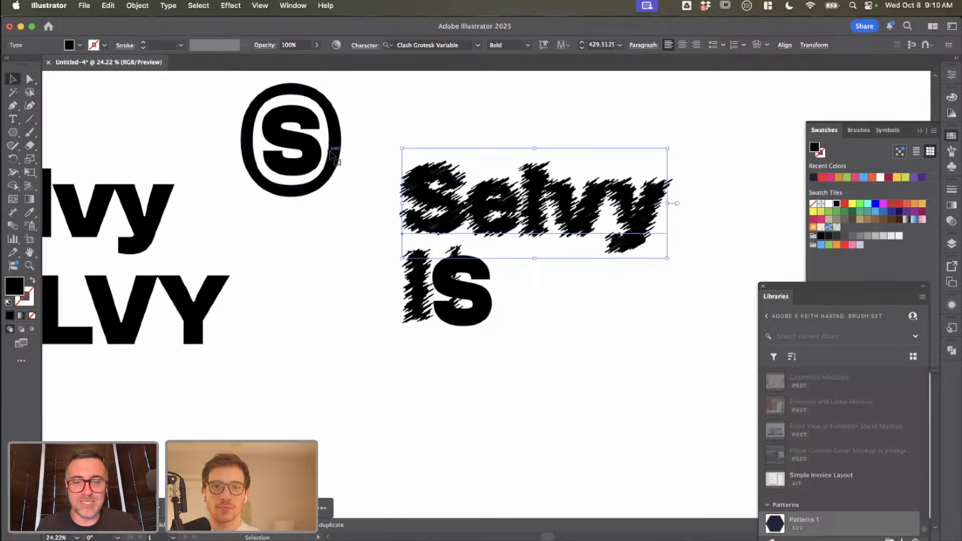
pyautogui.click(471, 302)
pyautogui.press('Delete')
# Step: Duplicate the scribbled "Selvy" below the two strokes and cut the copy's text down to "S"
pyautogui.doubleClick(458, 193)
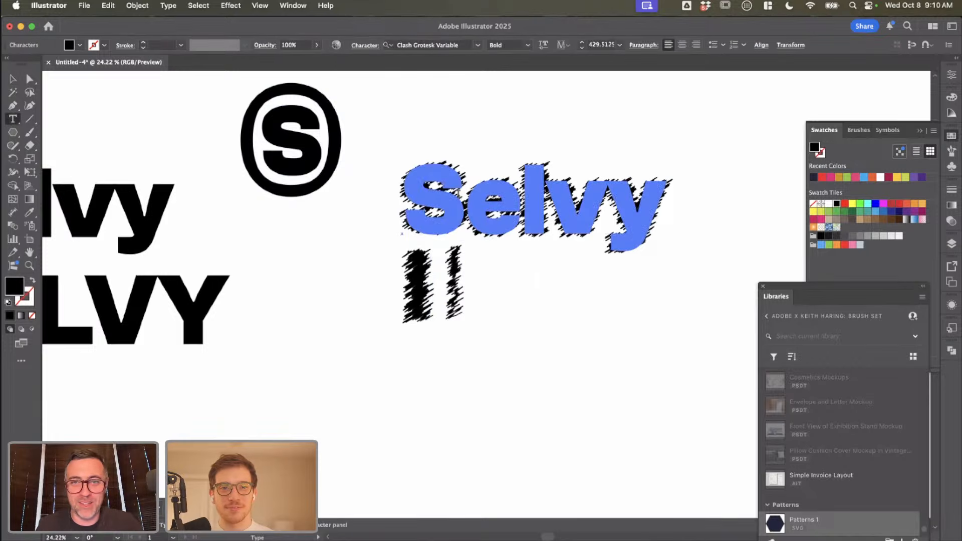
pyautogui.hotkey('shift', 'Left')
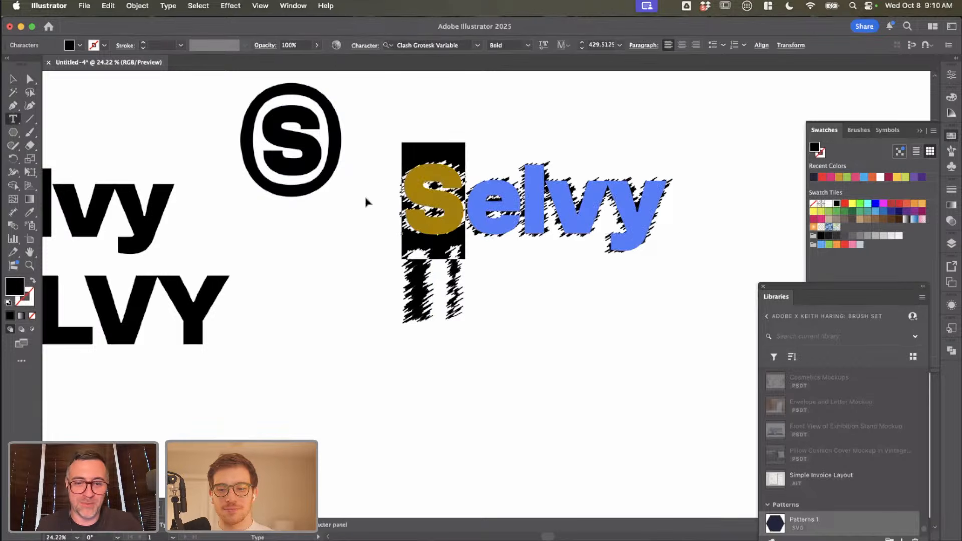
pyautogui.click(13, 79)
pyautogui.moveTo(482, 219); pyautogui.dragTo(719, 393)
pyautogui.press('t')
pyautogui.press('BackSpace')
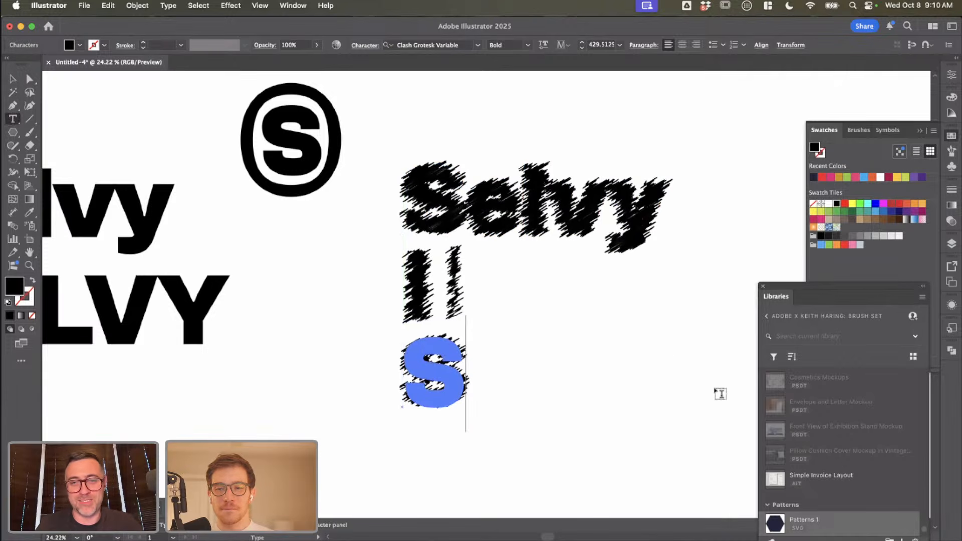
pyautogui.click(14, 83)
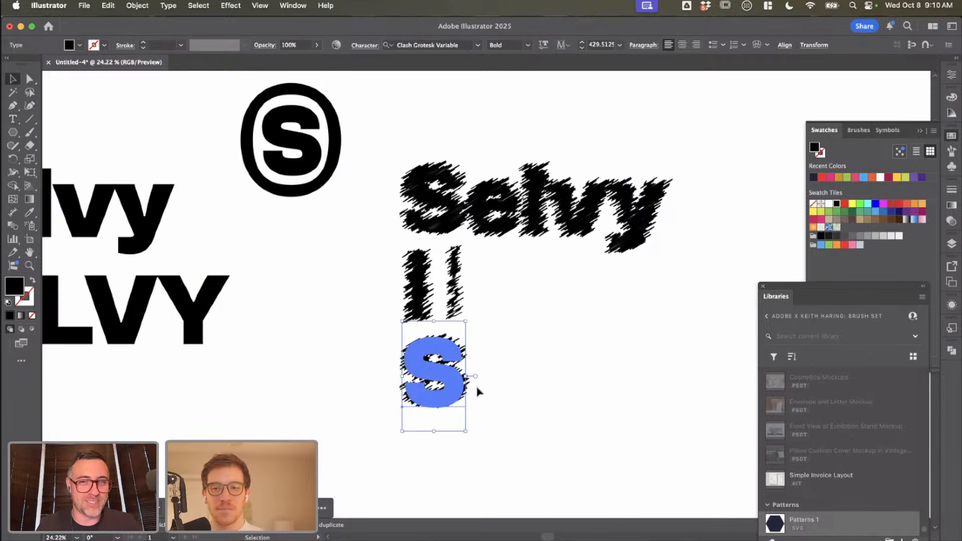
# Step: Place the scribbled S beside the thin stroke and nudge that stroke toward the S to even the spacing
pyautogui.moveTo(455, 404); pyautogui.dragTo(526, 323)
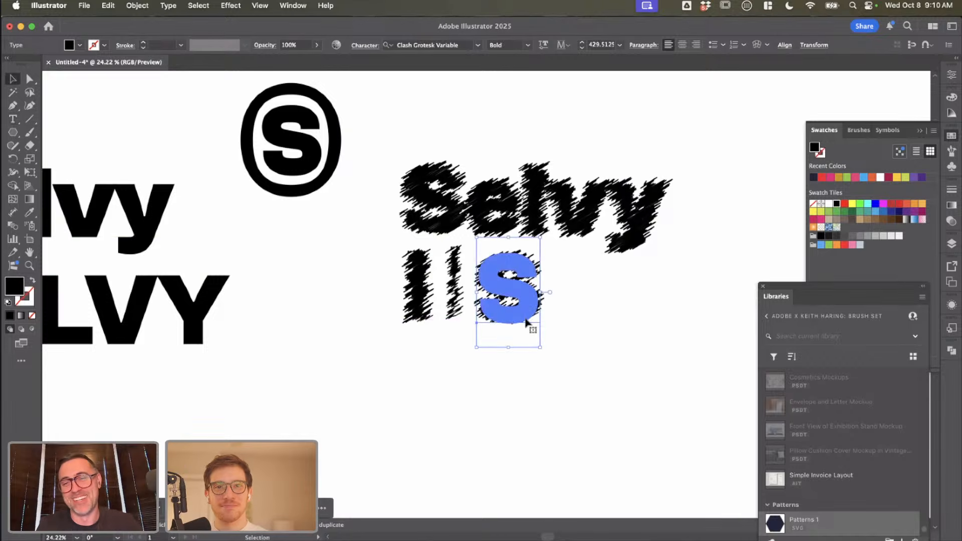
pyautogui.scroll(3, 526, 323)
pyautogui.moveTo(397, 276); pyautogui.dragTo(403, 274)
pyautogui.click(427, 271)
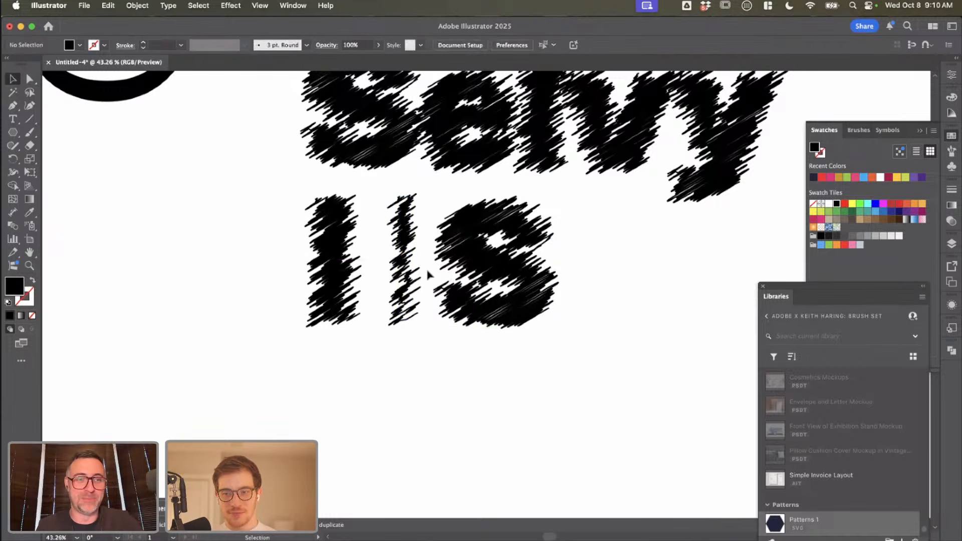
# Step: Review the scribbled strokes and S against the other Selvy logo variations on the artboard
pyautogui.scroll(-1, 428, 271)
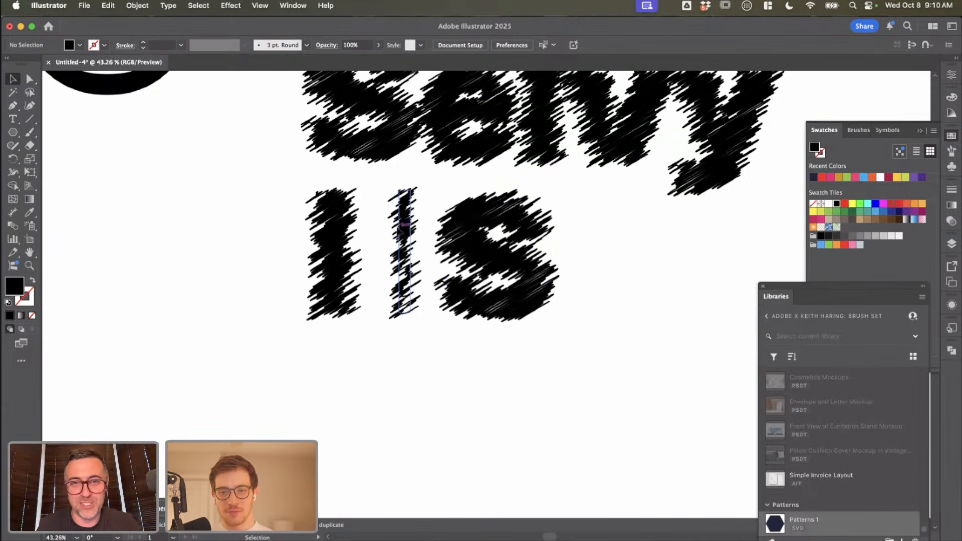
pyautogui.click(400, 231)
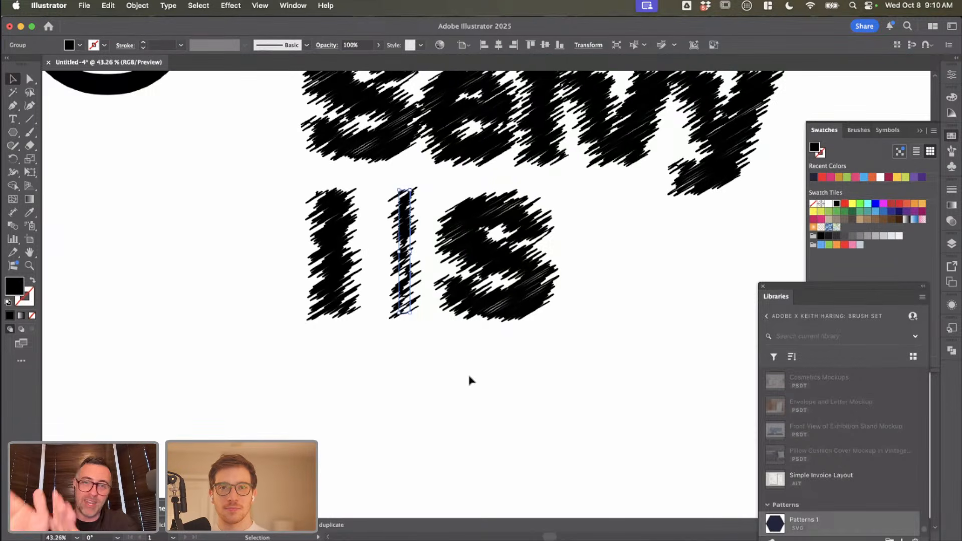
pyautogui.click(534, 283)
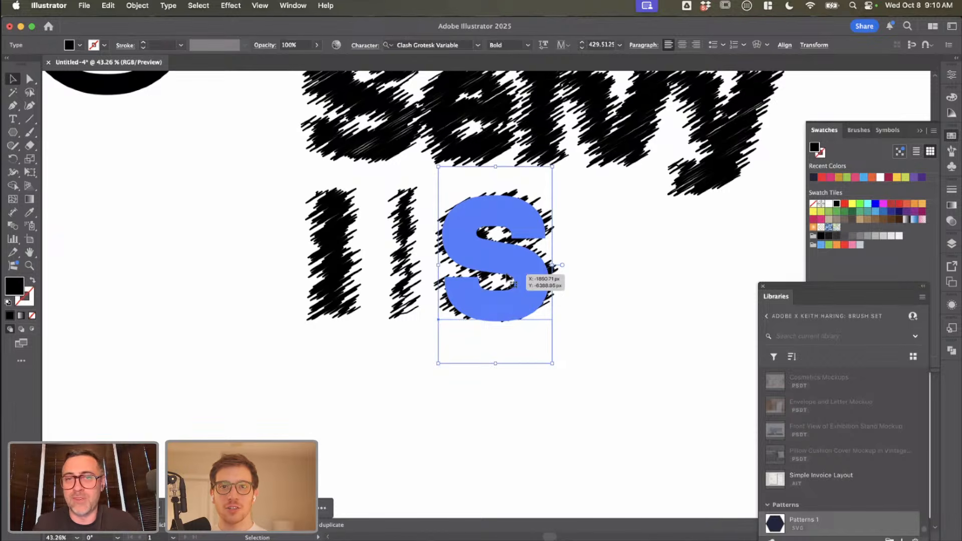
pyautogui.scroll(-2, 511, 282)
pyautogui.scroll(-3, 602, 285)
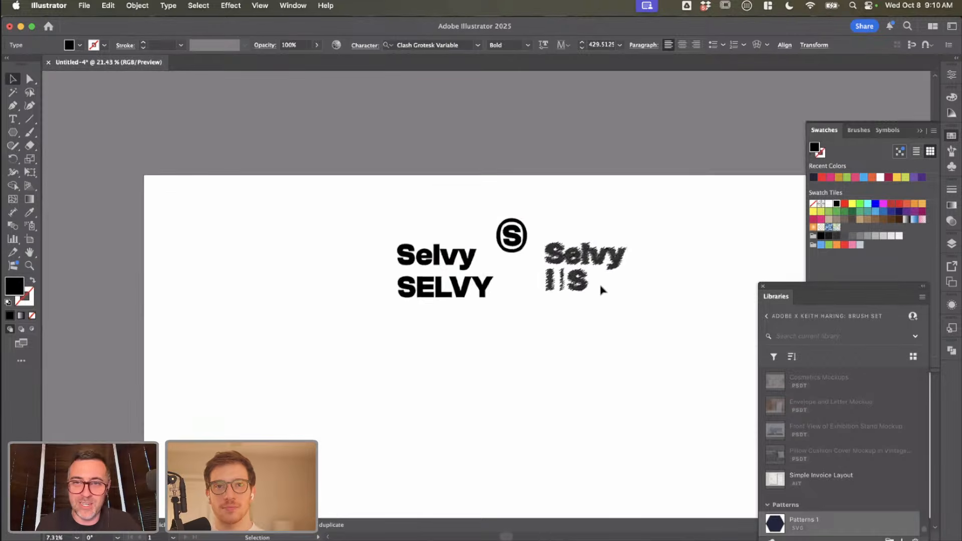
pyautogui.scroll(-5, 601, 289)
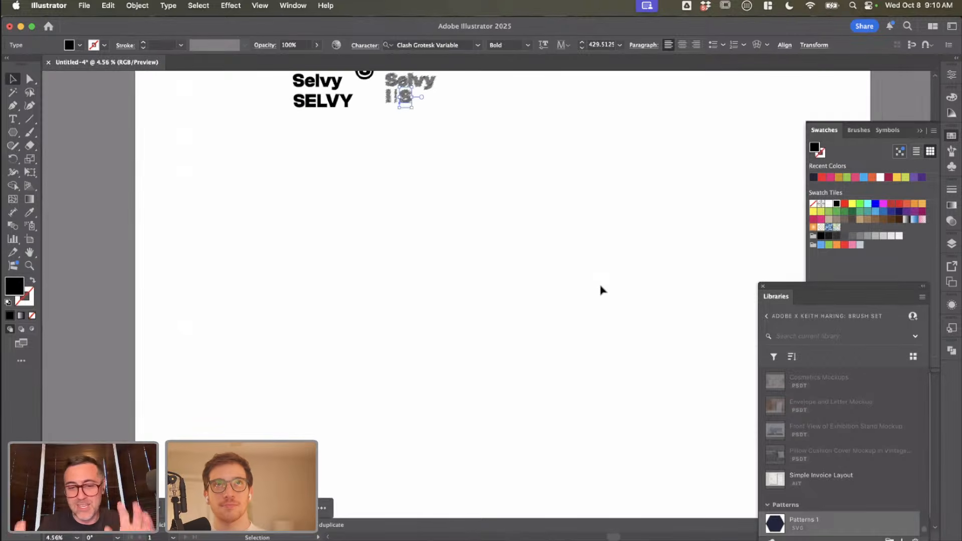
pyautogui.press('super+shift+h')
pyautogui.press('super+shift+h')
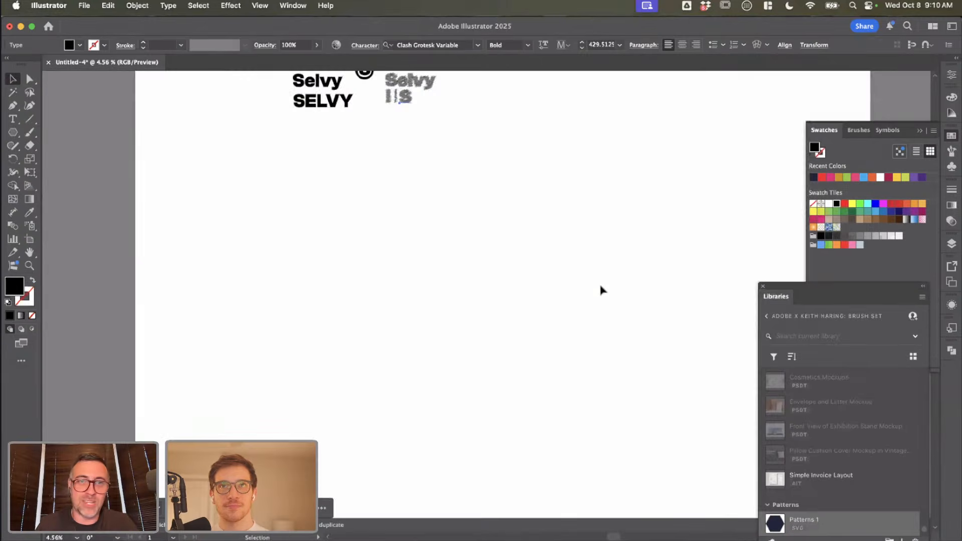
pyautogui.scroll(3, 600, 287)
pyautogui.hscroll(-3, 600, 287)
pyautogui.scroll(1, 601, 289)
pyautogui.hscroll(-1, 601, 290)
pyautogui.scroll(5, 270, 135)
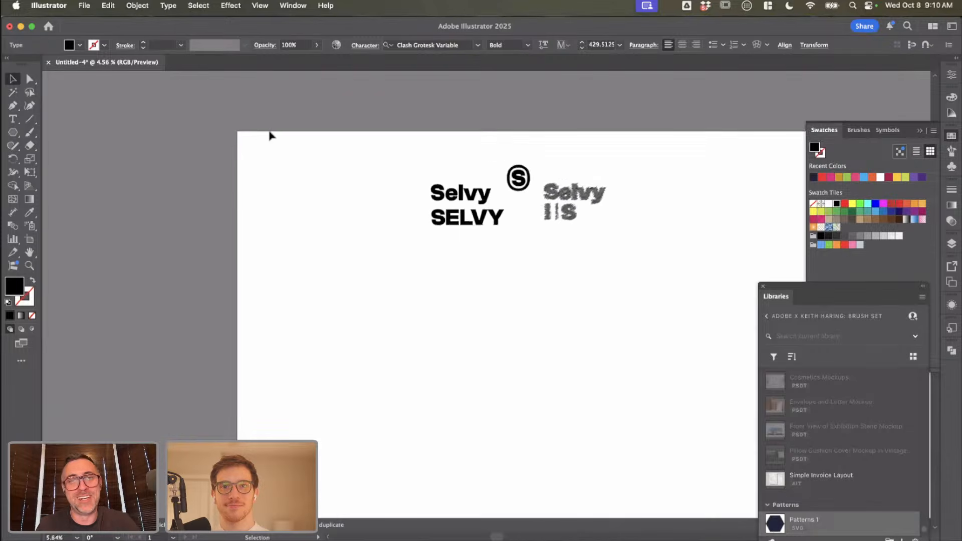
pyautogui.hscroll(10, 269, 135)
pyautogui.scroll(-3, 269, 135)
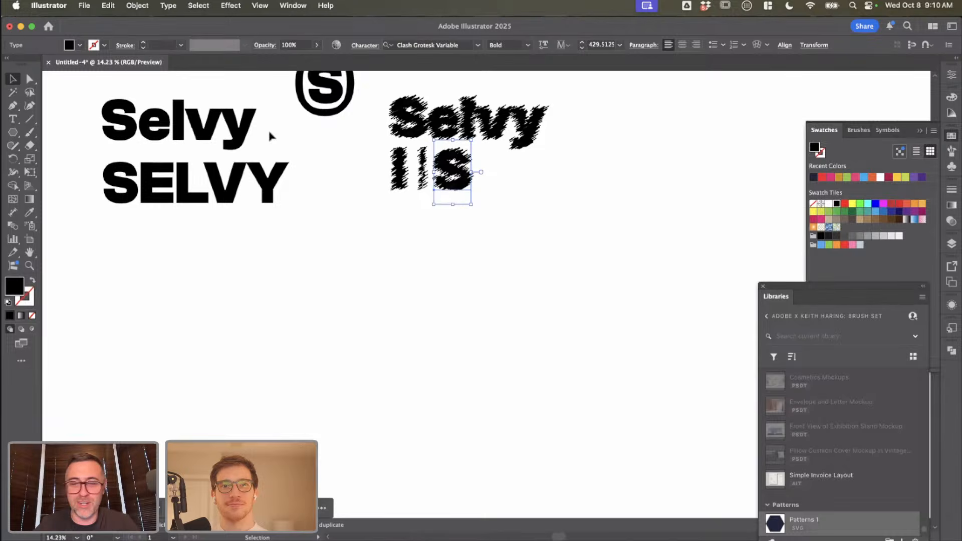
pyautogui.scroll(-4, 270, 136)
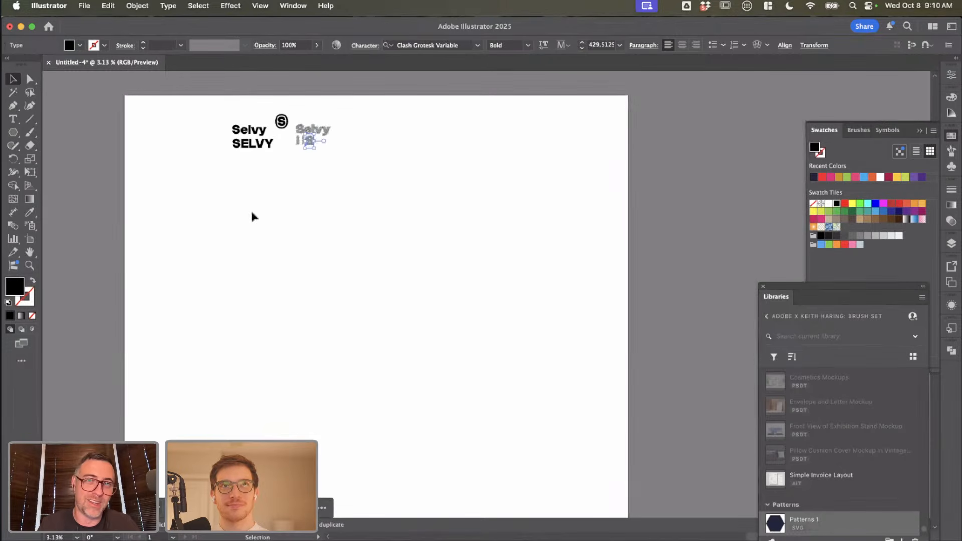
pyautogui.scroll(5, 304, 150)
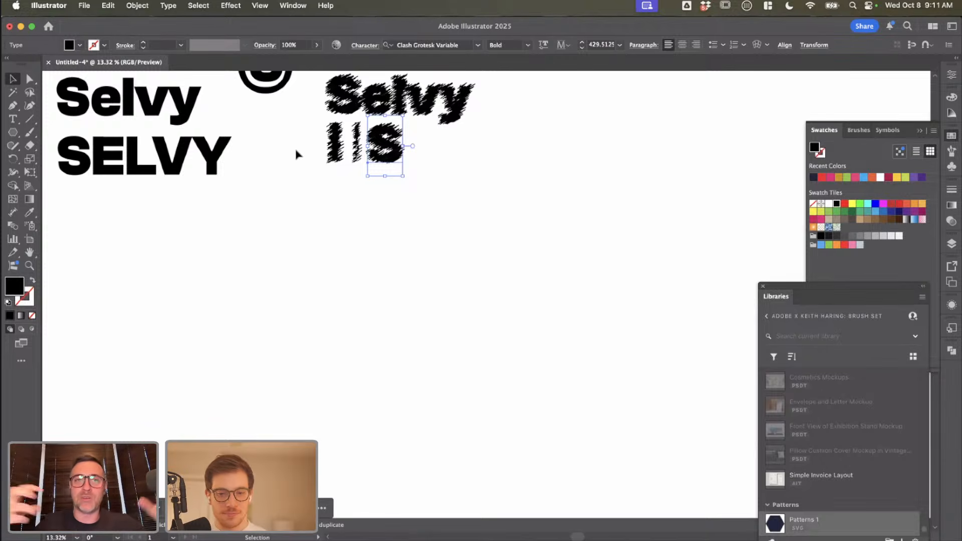
# Step: Examine the scribbled wordmark, the two scribbled strokes and the separate S up close
pyautogui.moveTo(296, 154); pyautogui.dragTo(335, 254)
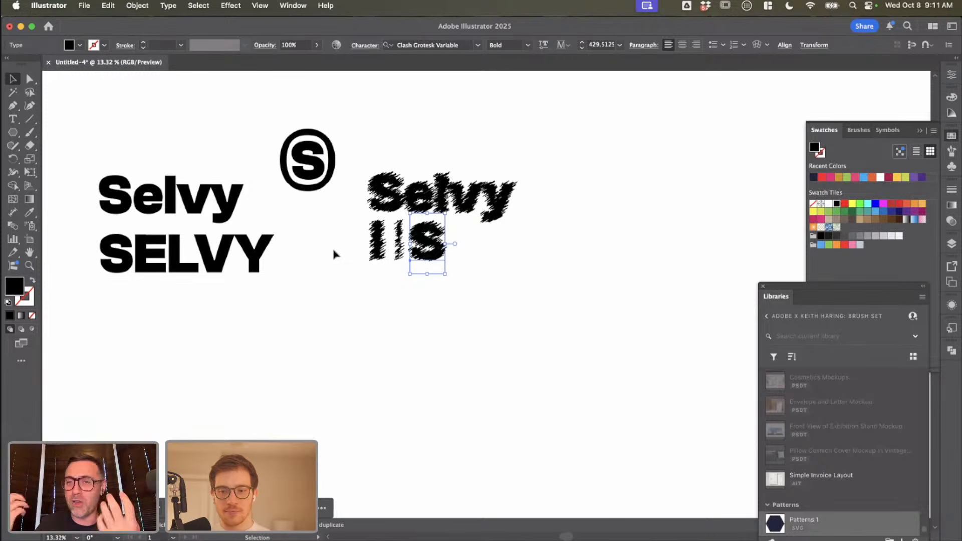
pyautogui.scroll(5, 427, 265)
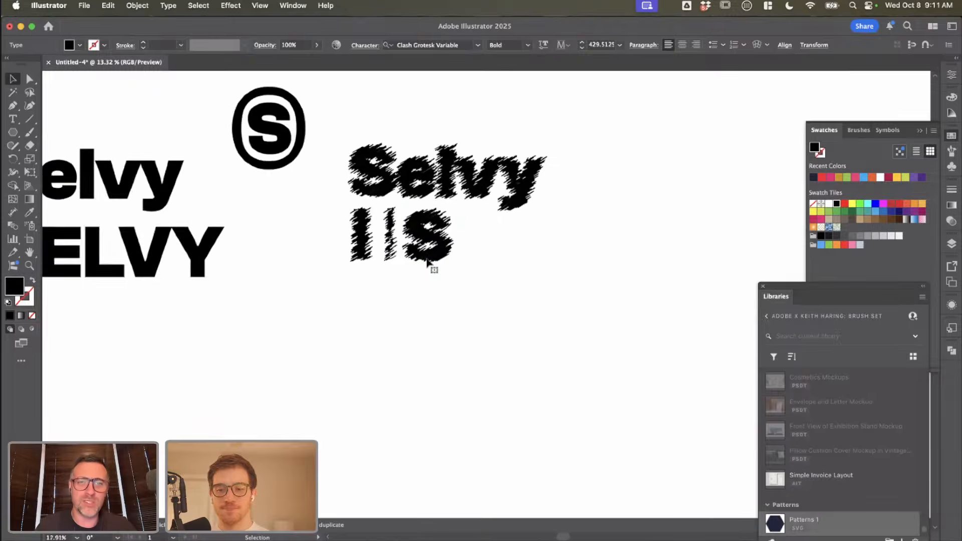
pyautogui.scroll(1, 367, 160)
pyautogui.scroll(3, 367, 157)
pyautogui.click(367, 160)
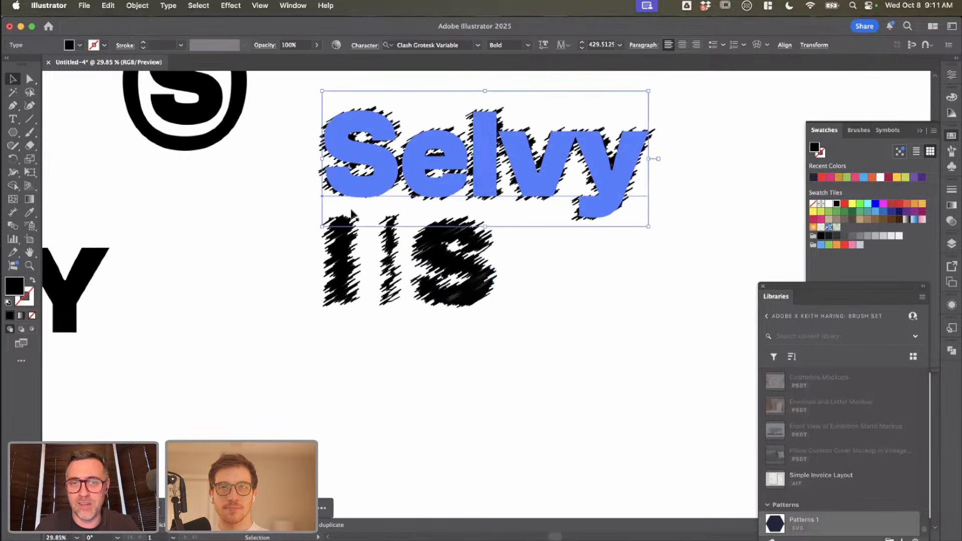
pyautogui.click(347, 251)
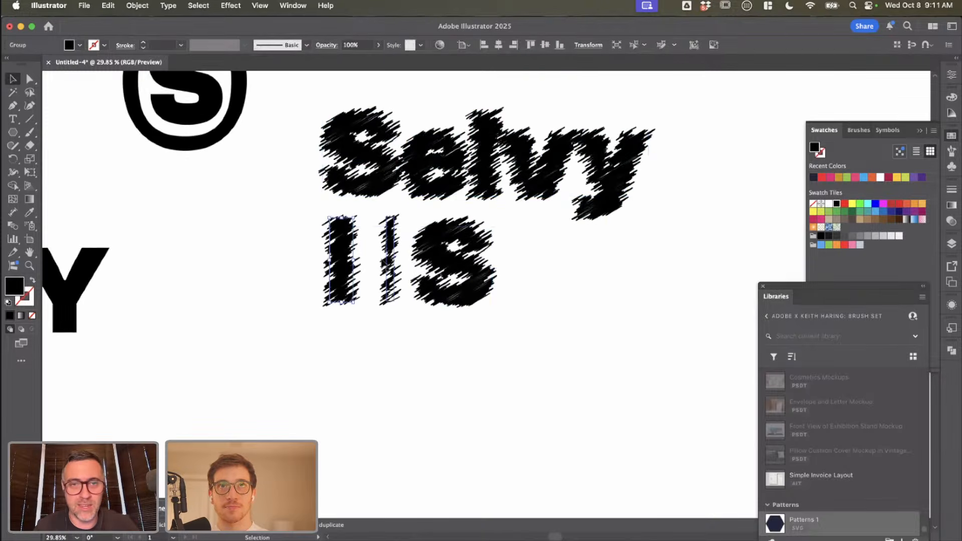
pyautogui.click(441, 263)
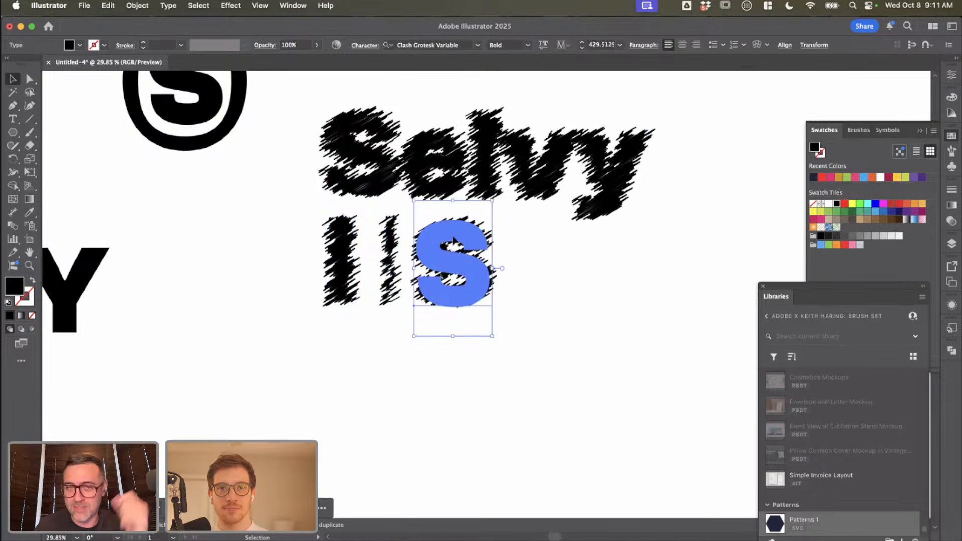
pyautogui.scroll(4, 516, 235)
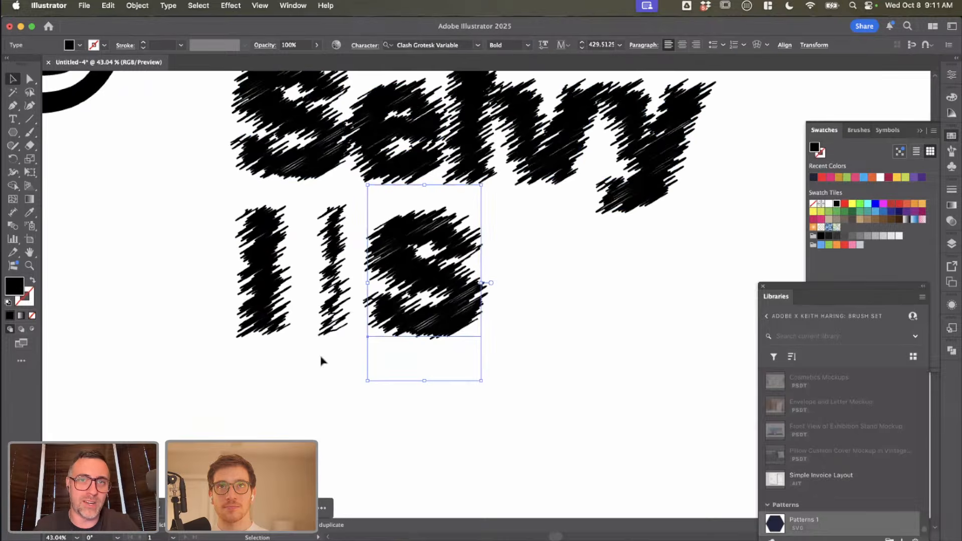
pyautogui.scroll(2, 319, 361)
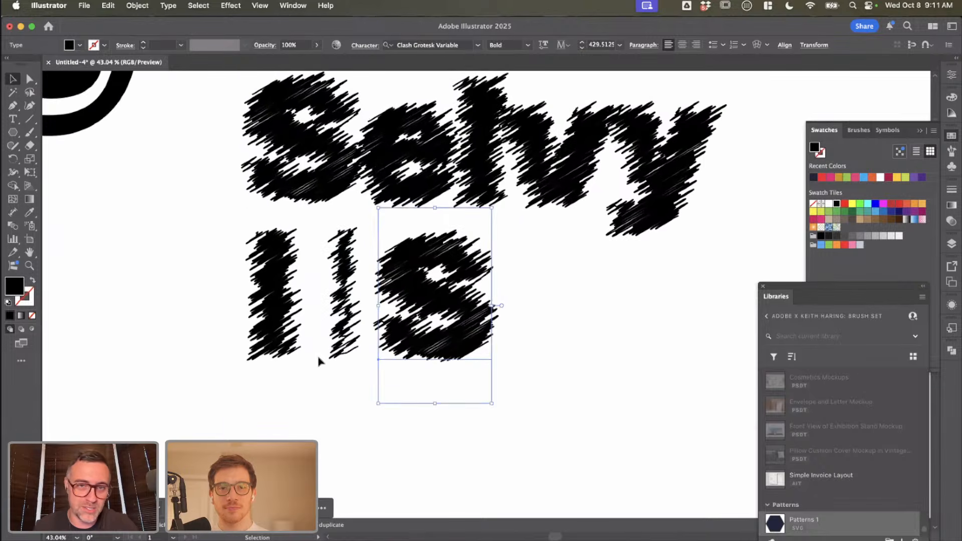
# Step: Move the thin scribbled stroke closer to the thick stroke
pyautogui.click(319, 361)
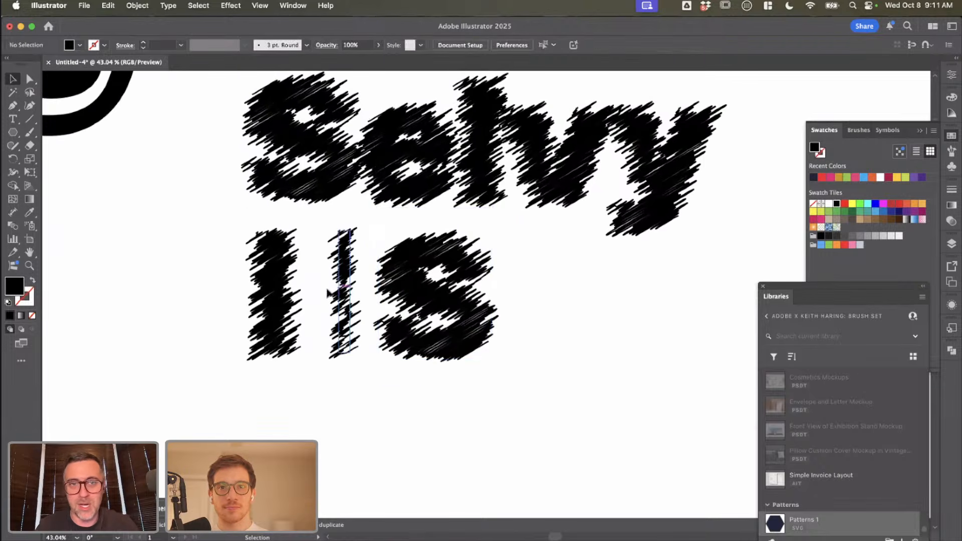
pyautogui.moveTo(338, 289)
pyautogui.mouseDown()
pyautogui.moveTo(327, 289)
pyautogui.moveTo(364, 293)
pyautogui.mouseUp()
pyautogui.press('super+z')
pyautogui.click(507, 333)
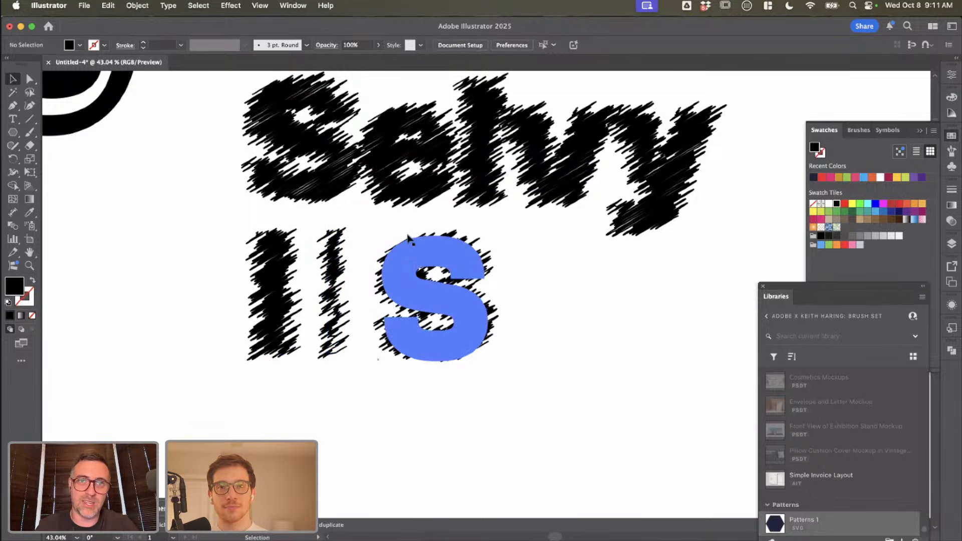
# Step: Move the scribbled S closer to the thin stroke to tighten the row beneath the scribbled wordmark
pyautogui.scroll(2, 670, 231)
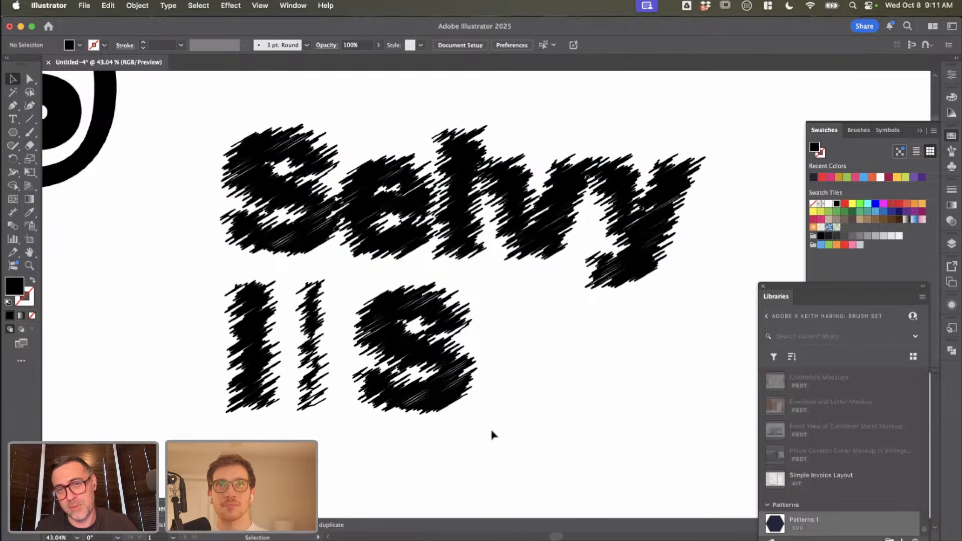
pyautogui.scroll(-1, 491, 434)
pyautogui.hscroll(1, 491, 434)
pyautogui.scroll(6, 541, 357)
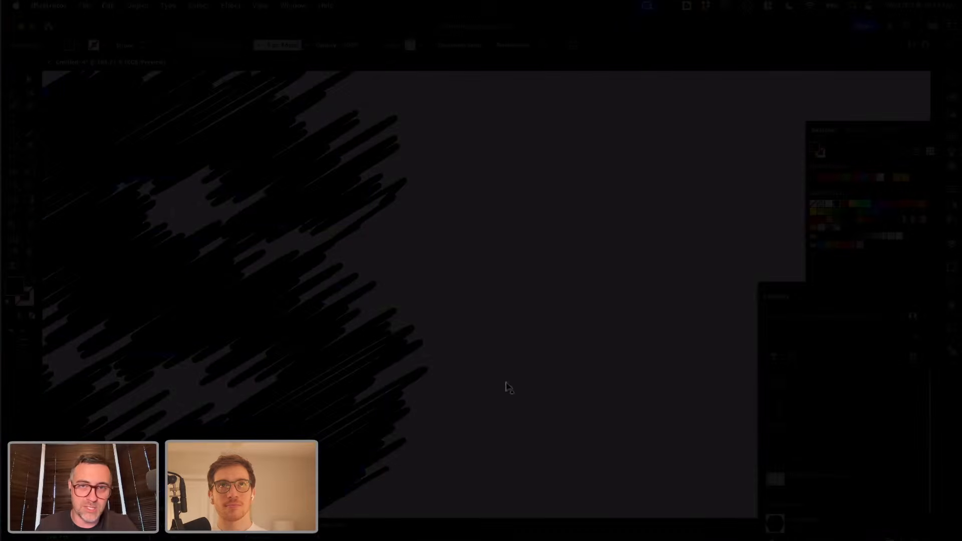
pyautogui.scroll(-6, 496, 345)
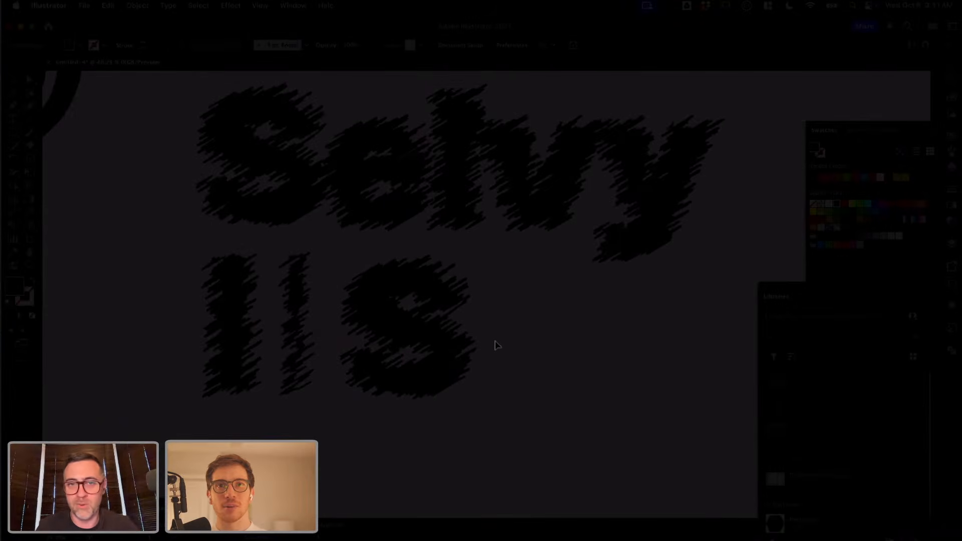
pyautogui.scroll(-2, 495, 344)
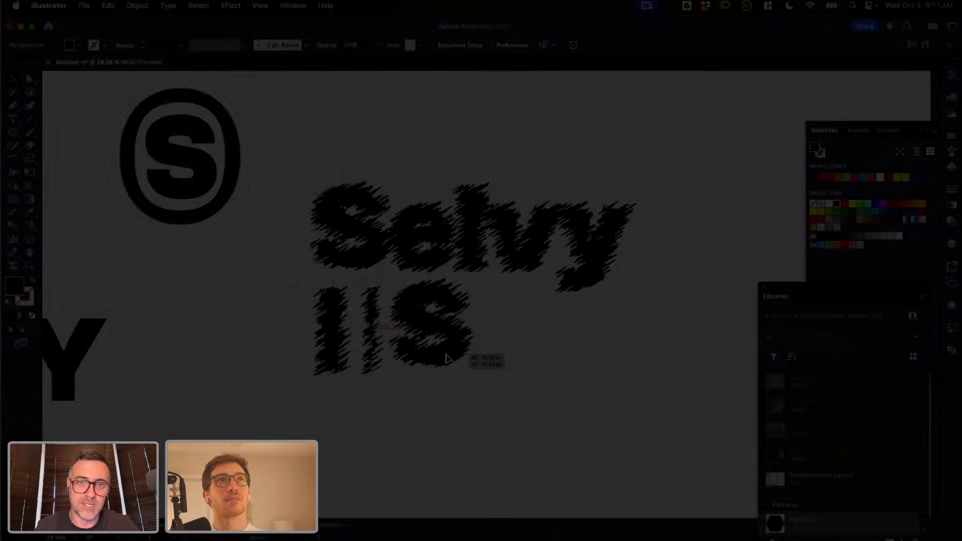
pyautogui.scroll(-2, 488, 356)
pyautogui.scroll(-1, 481, 358)
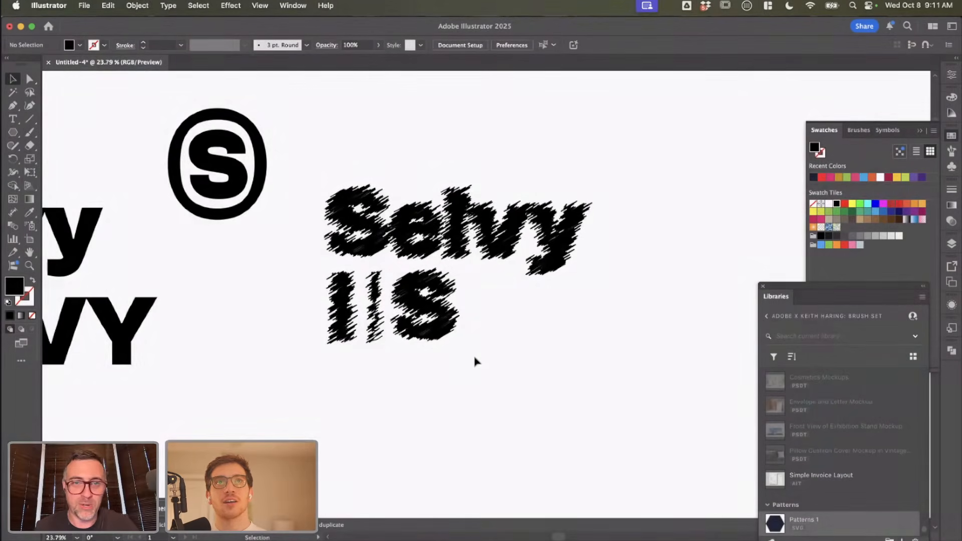
# Step: Try placing a copy of the thin scribbled stroke on the far side of the S, and undo it
pyautogui.moveTo(378, 329); pyautogui.dragTo(513, 352)
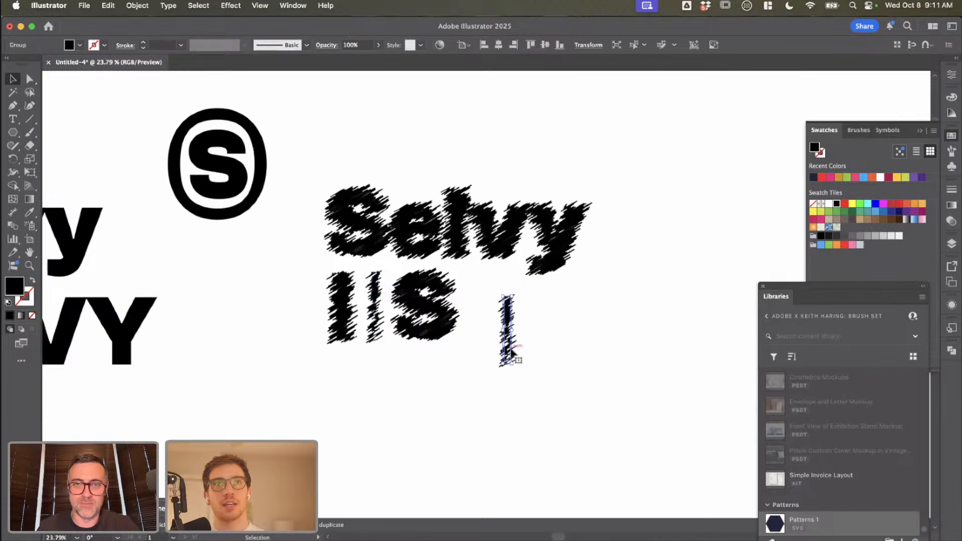
pyautogui.press('super+z')
pyautogui.click(537, 360)
pyautogui.scroll(2, 537, 360)
pyautogui.scroll(-1, 537, 361)
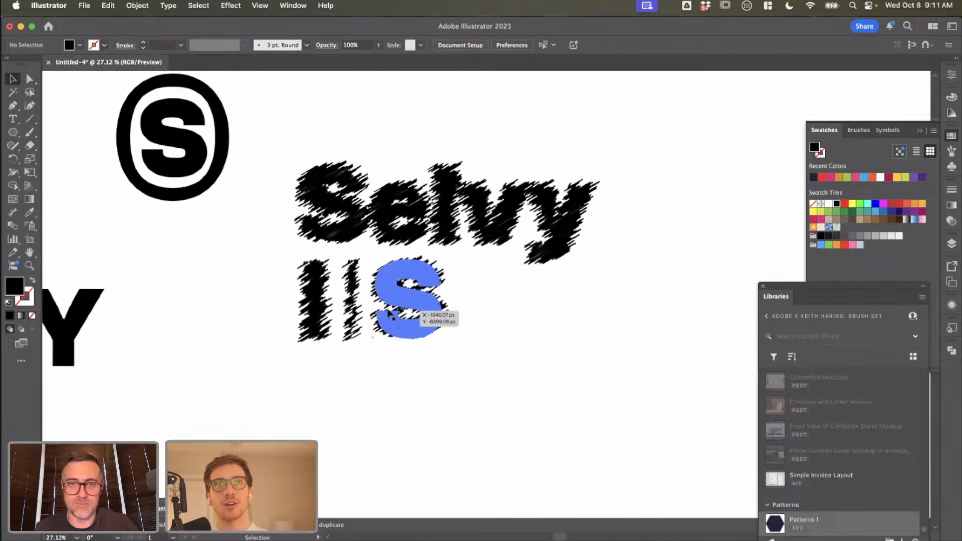
# Step: Duplicate the thick and thin strokes below the originals and add another thin stroke copy beside them
pyautogui.hscroll(5, 476, 353)
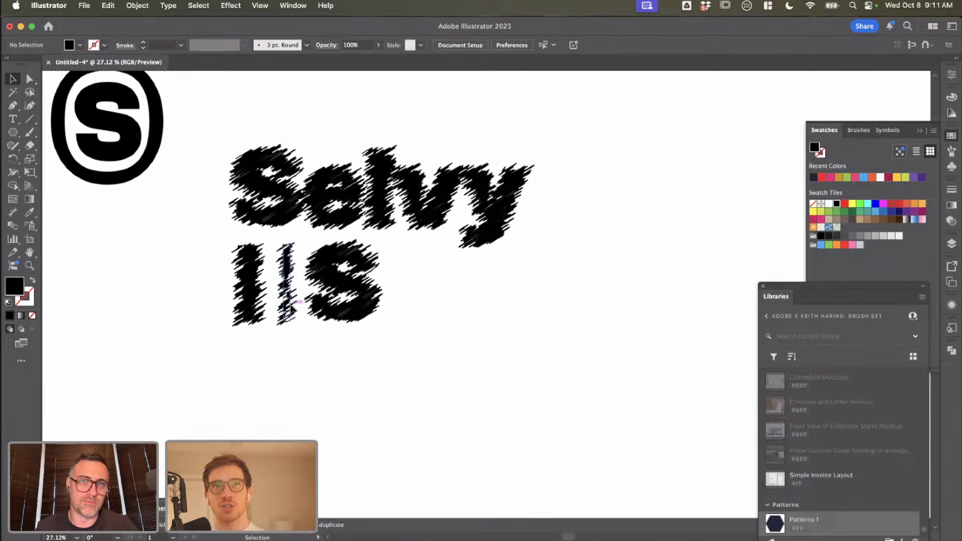
pyautogui.click(255, 290)
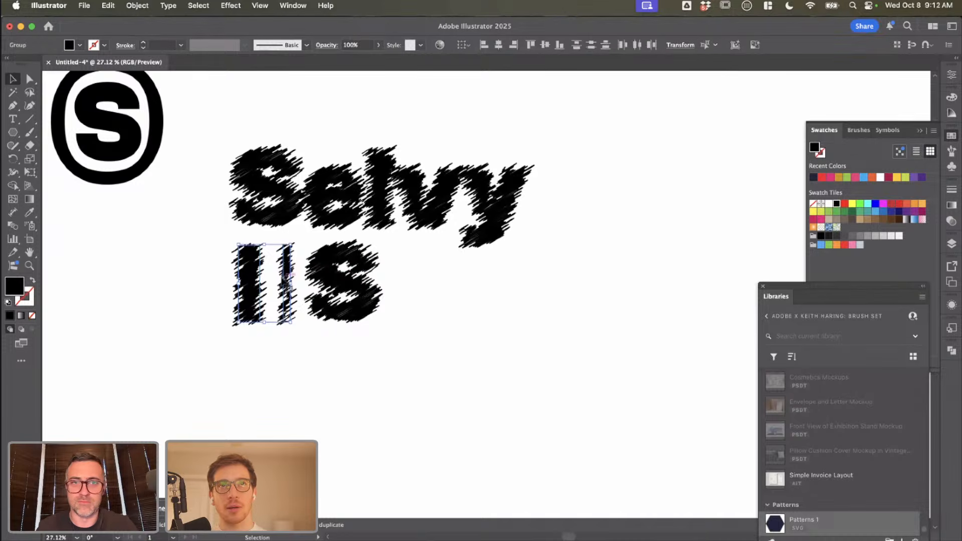
pyautogui.moveTo(284, 282); pyautogui.dragTo(328, 398)
pyautogui.click(286, 403)
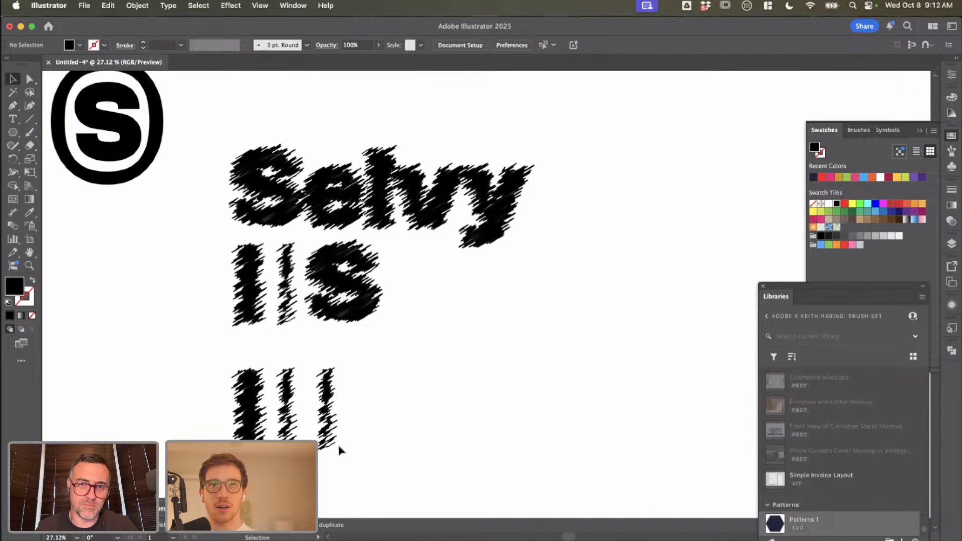
# Step: Rotate the extra thin stroke copy to horizontal as a crossbar beside the duplicated strokes
pyautogui.moveTo(337, 447); pyautogui.dragTo(365, 395)
pyautogui.moveTo(291, 414); pyautogui.dragTo(327, 407)
pyautogui.press('super+z')
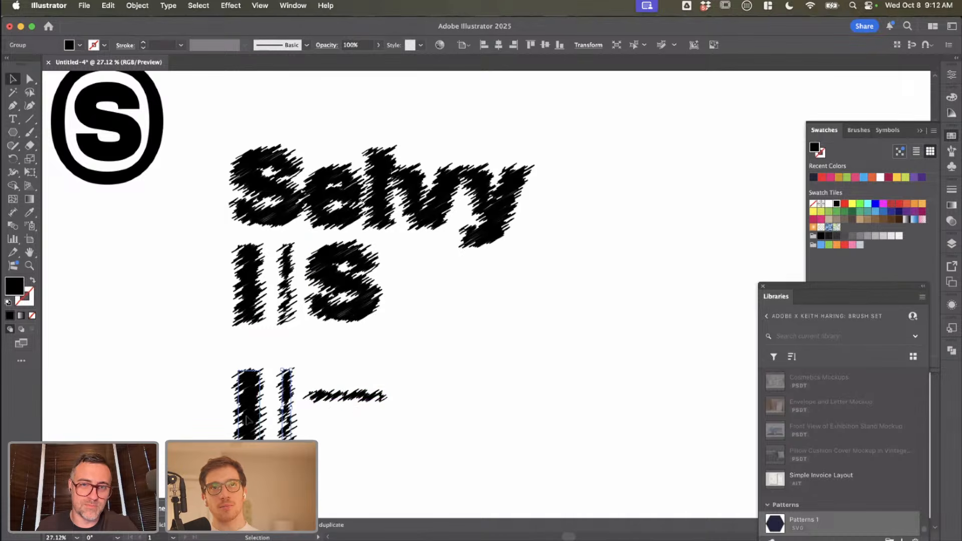
# Step: Assemble two thick vertical strokes joined by two thin horizontal bars, and delete the leftover thin vertical stroke
pyautogui.moveTo(245, 414); pyautogui.dragTo(362, 387)
pyautogui.click(290, 396)
pyautogui.press('Delete')
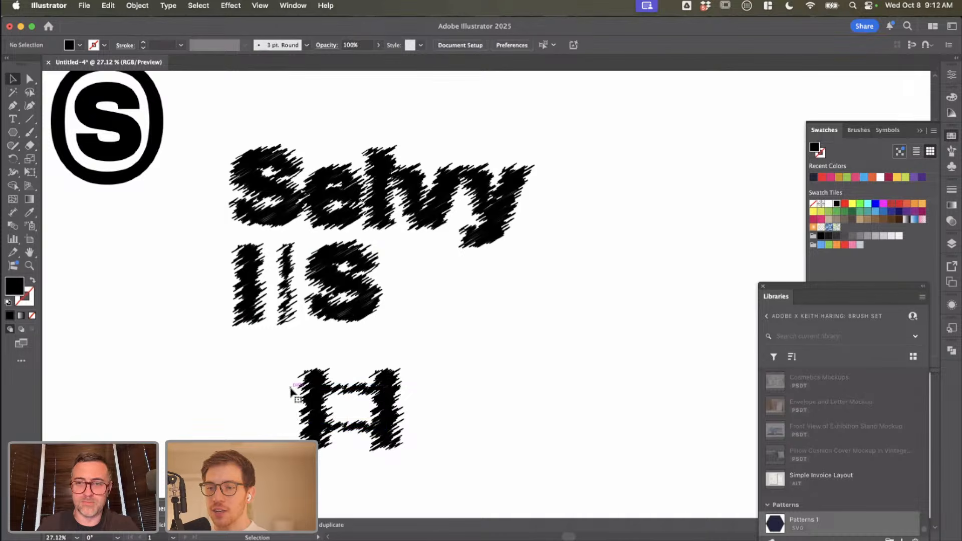
# Step: Try stretching both horizontal bars outward beyond the two thick strokes, and undo the change
pyautogui.click(338, 426)
pyautogui.keyDown('shift'); pyautogui.click(349, 389); pyautogui.keyUp('shift')
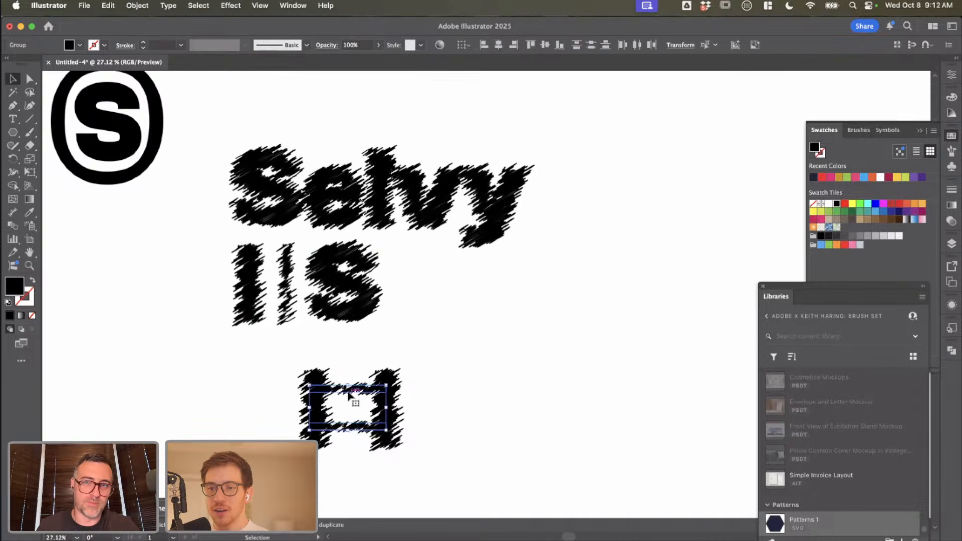
pyautogui.moveTo(384, 408); pyautogui.dragTo(466, 411)
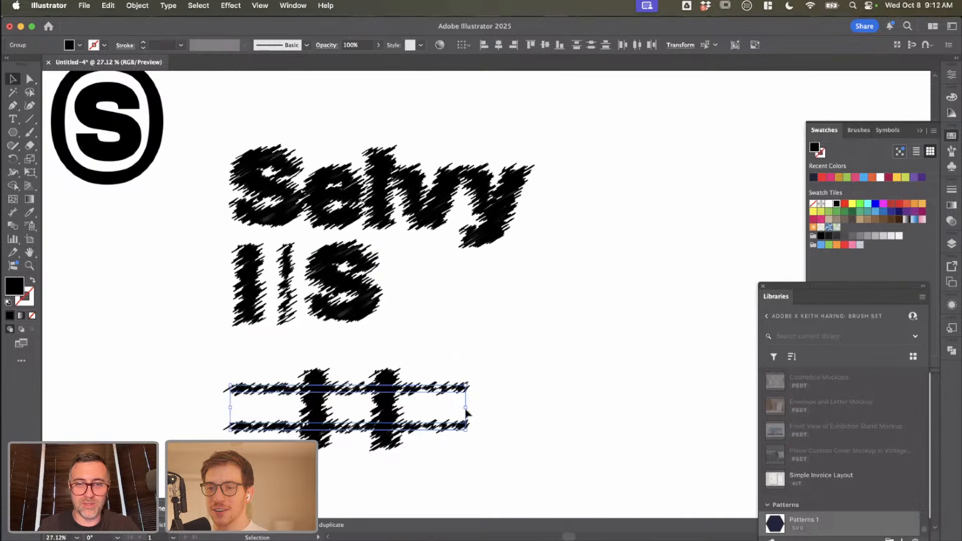
pyautogui.click(504, 401)
pyautogui.press('super+z')
pyautogui.click(365, 361)
# Step: Duplicate both thin horizontal bars so the copies extend outward from the second thick vertical stroke
pyautogui.click(356, 388)
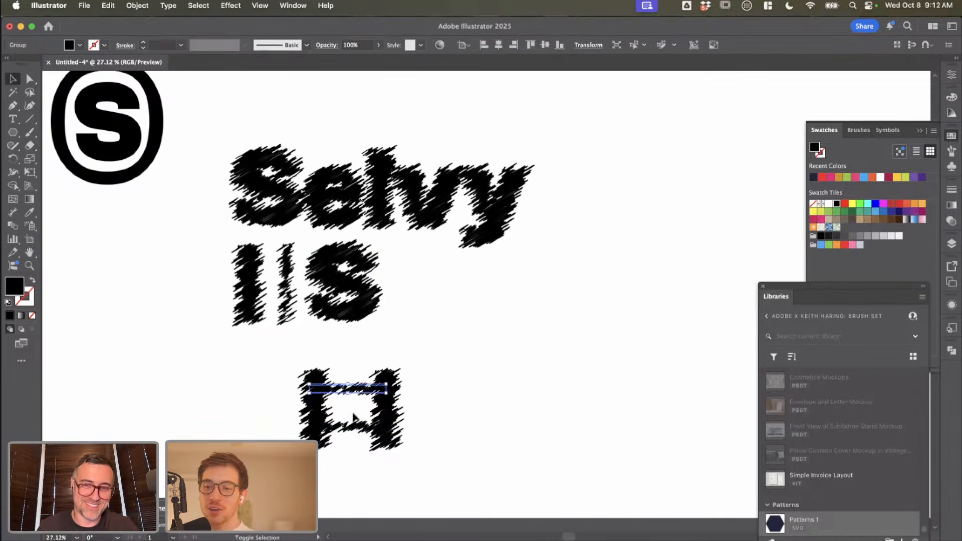
pyautogui.keyDown('shift'); pyautogui.click(354, 421); pyautogui.keyUp('shift')
pyautogui.moveTo(386, 407); pyautogui.dragTo(462, 393)
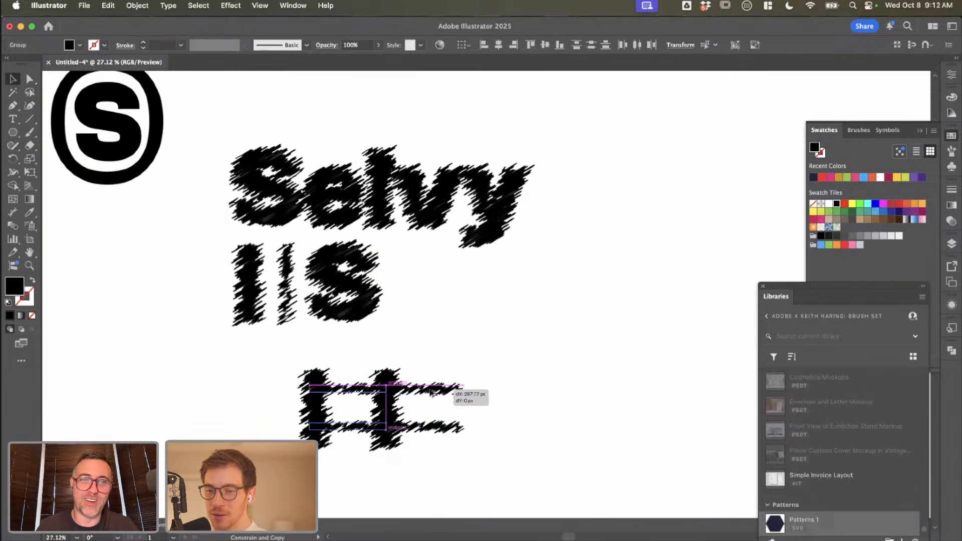
pyautogui.click(465, 357)
# Step: Add a third thick vertical stroke at the open ends of the bars and move the whole mark directly beneath the scribbled strokes and S
pyautogui.scroll(-3, 466, 356)
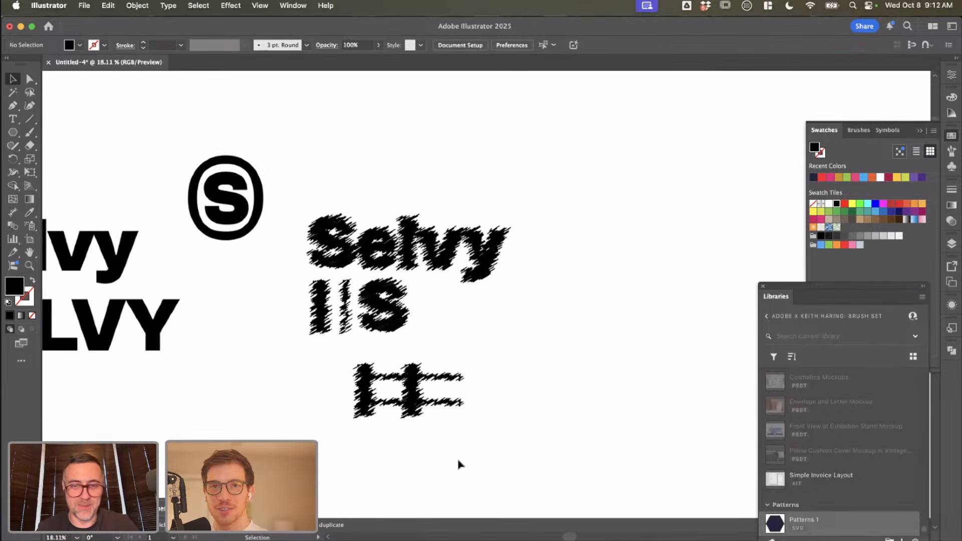
pyautogui.moveTo(431, 400)
pyautogui.mouseDown()
pyautogui.moveTo(440, 419)
pyautogui.moveTo(464, 422)
pyautogui.moveTo(335, 351)
pyautogui.mouseUp()
pyautogui.click(427, 445)
pyautogui.moveTo(406, 389); pyautogui.dragTo(364, 369)
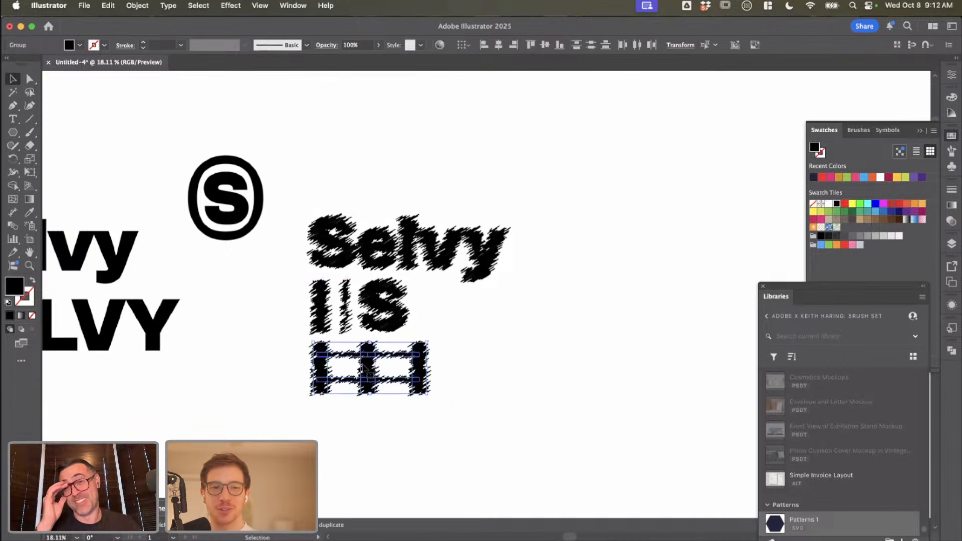
pyautogui.click(449, 383)
# Step: Examine the three-post woven mark up close and alongside the other Selvy logo variations
pyautogui.scroll(3, 449, 382)
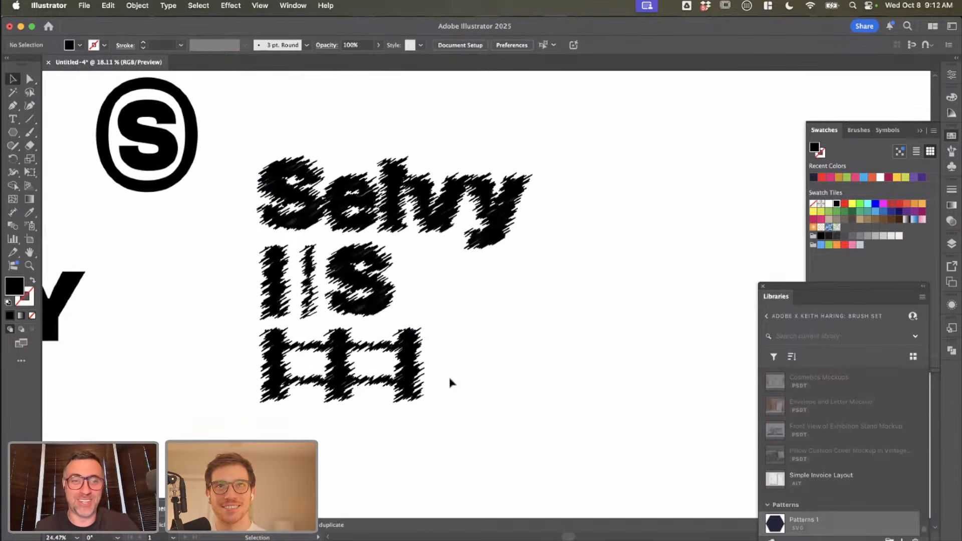
pyautogui.scroll(-5, 449, 383)
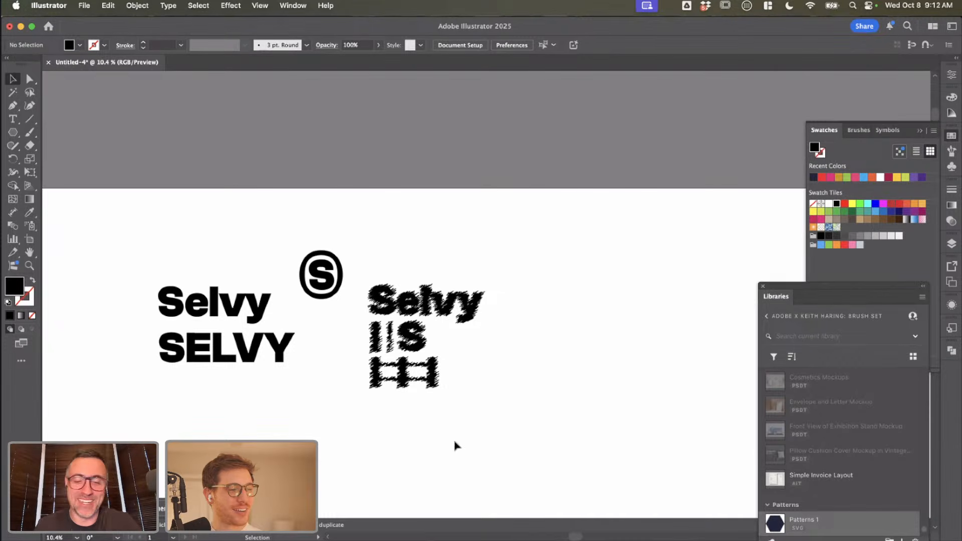
pyautogui.scroll(-1, 414, 410)
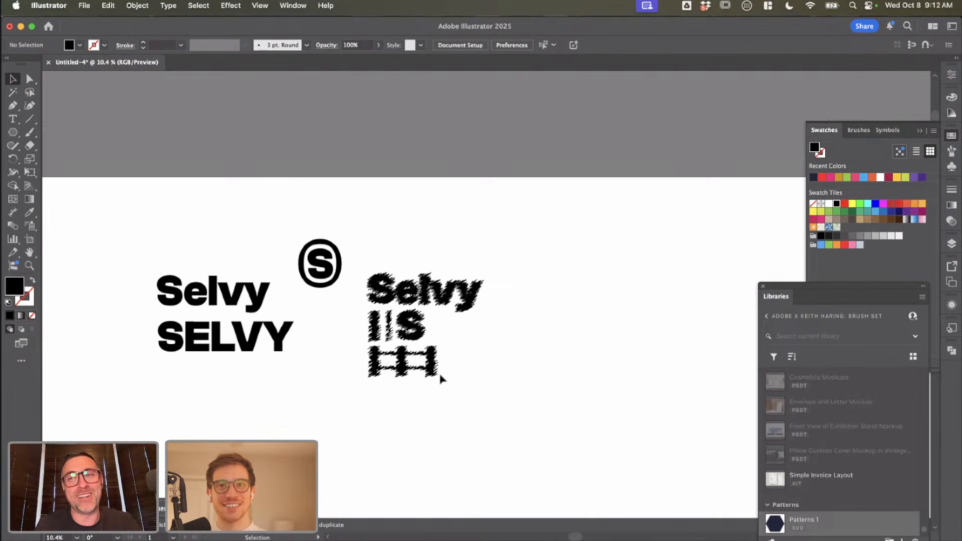
pyautogui.click(379, 369)
pyautogui.scroll(3, 381, 371)
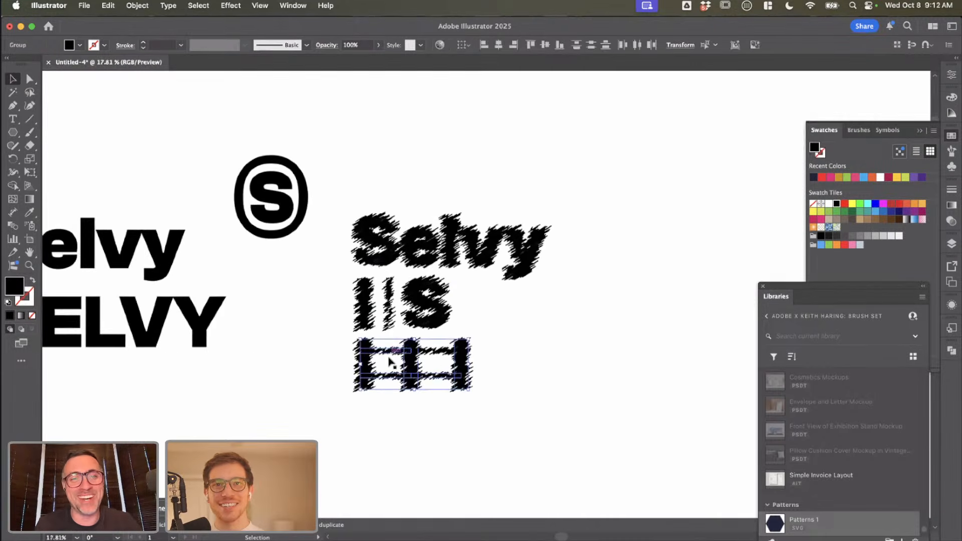
pyautogui.scroll(-2, 398, 390)
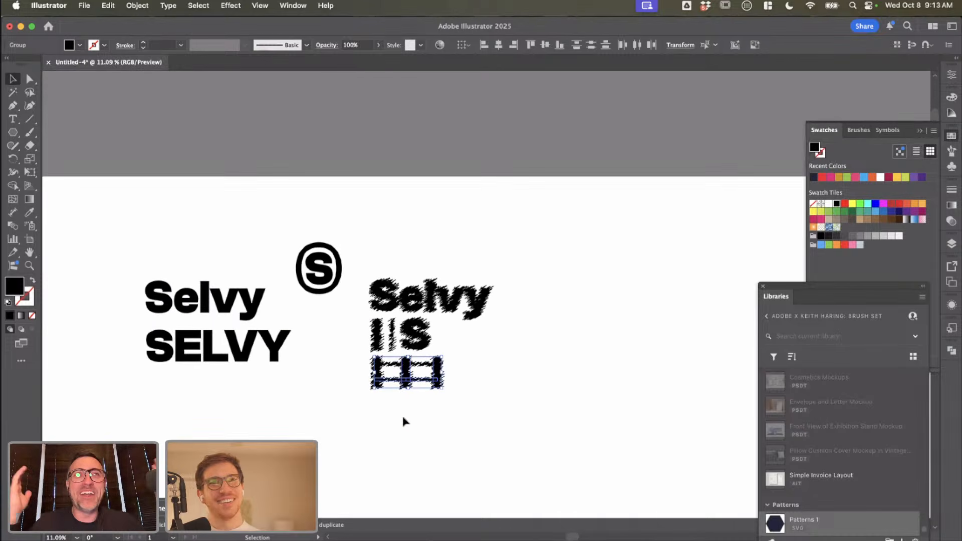
pyautogui.click(466, 418)
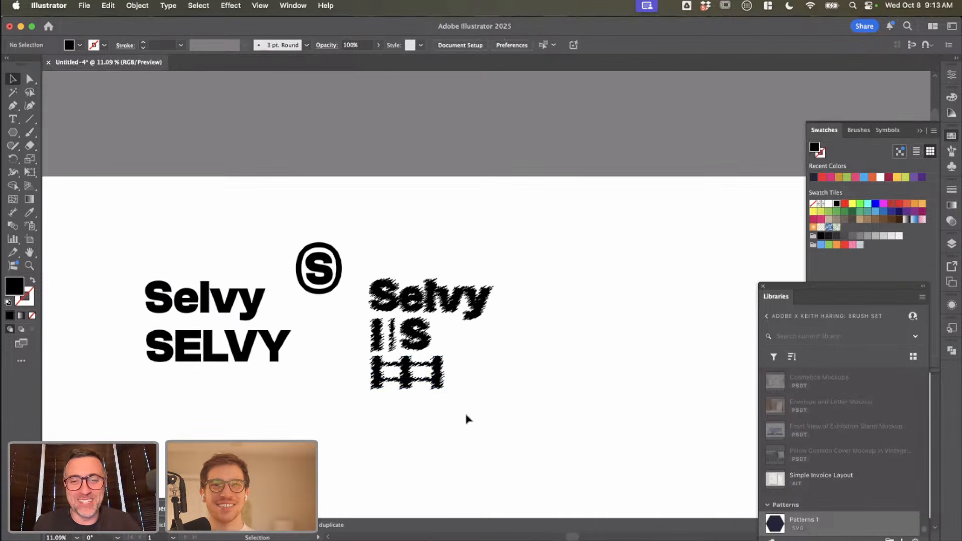
pyautogui.moveTo(435, 392); pyautogui.dragTo(345, 356)
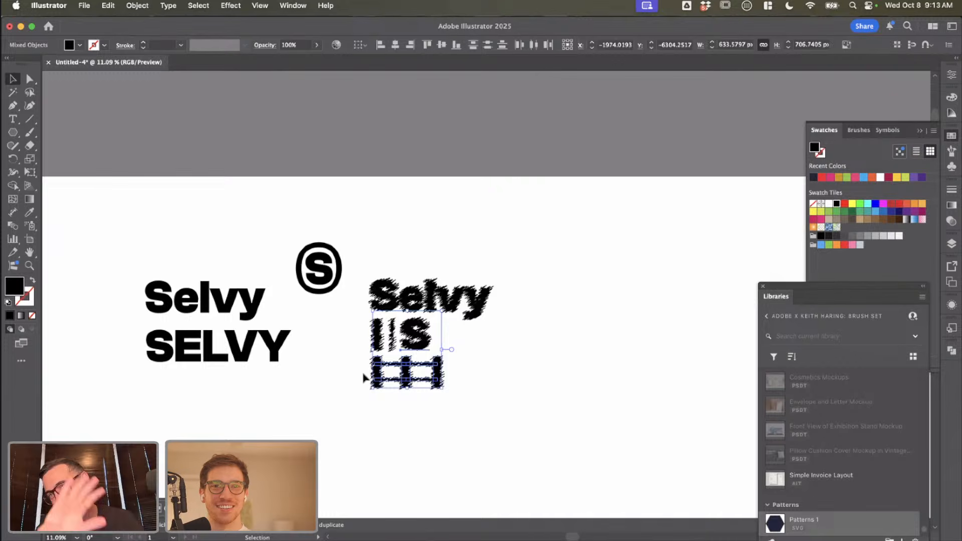
pyautogui.click(460, 352)
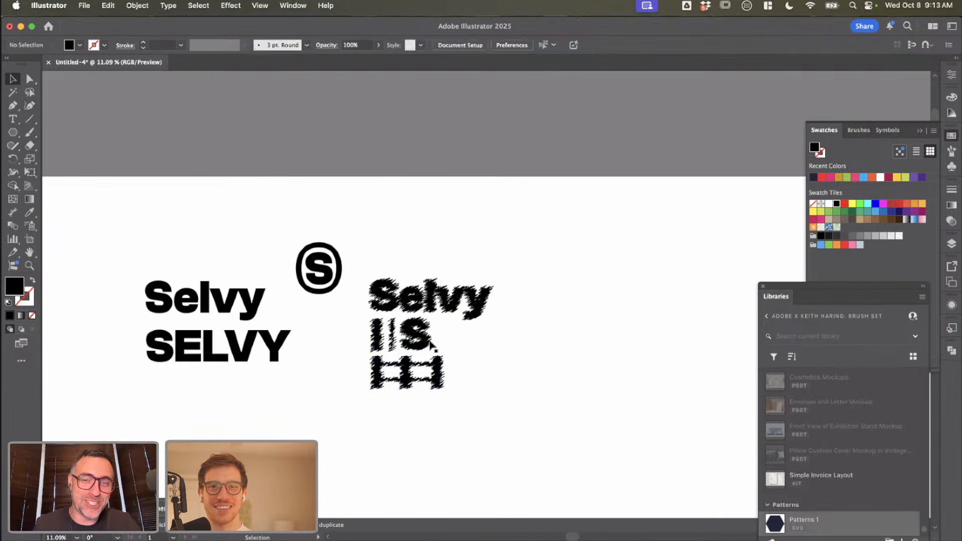
pyautogui.scroll(2, 464, 350)
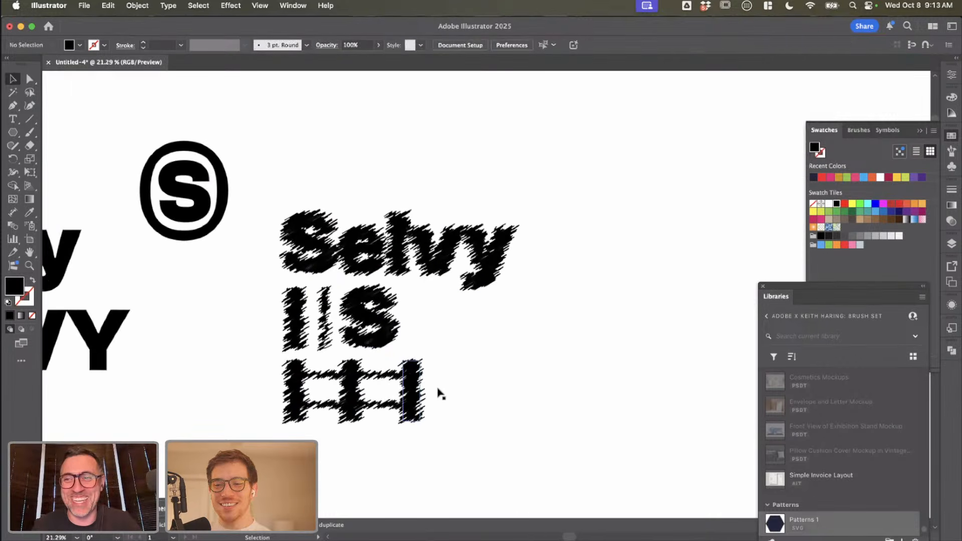
pyautogui.scroll(-3, 455, 425)
pyautogui.hscroll(-2, 455, 424)
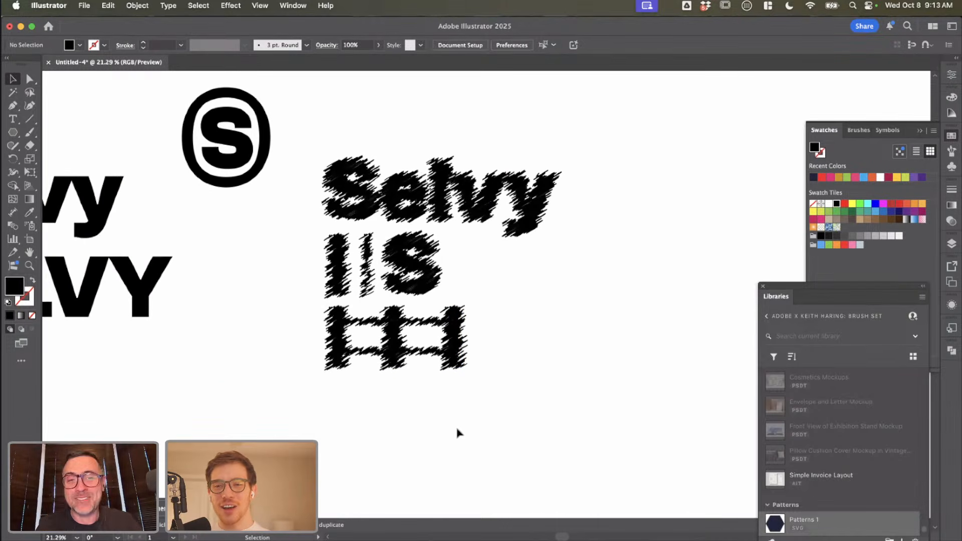
# Step: Duplicate one thin horizontal bar of the woven mark into the empty area below it
pyautogui.scroll(-1, 483, 395)
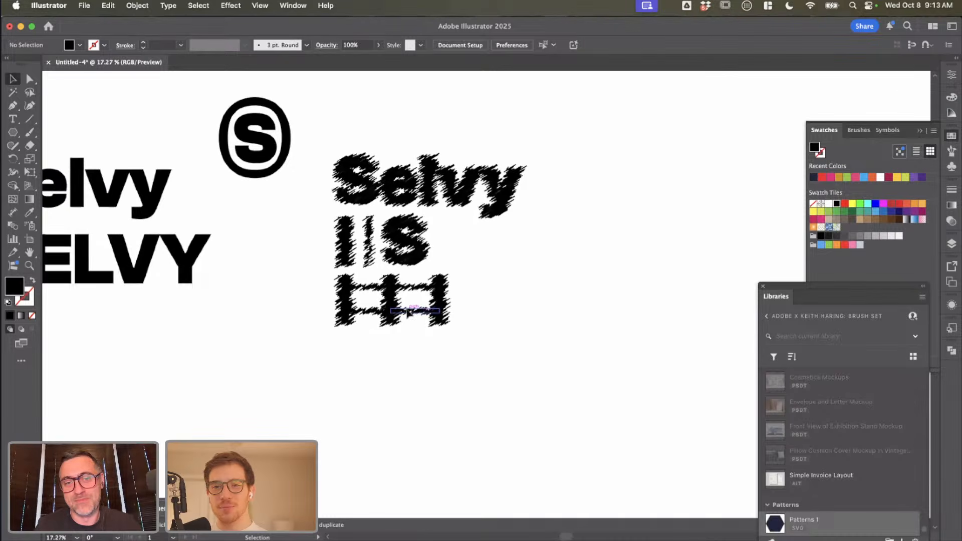
pyautogui.moveTo(416, 309); pyautogui.dragTo(415, 419)
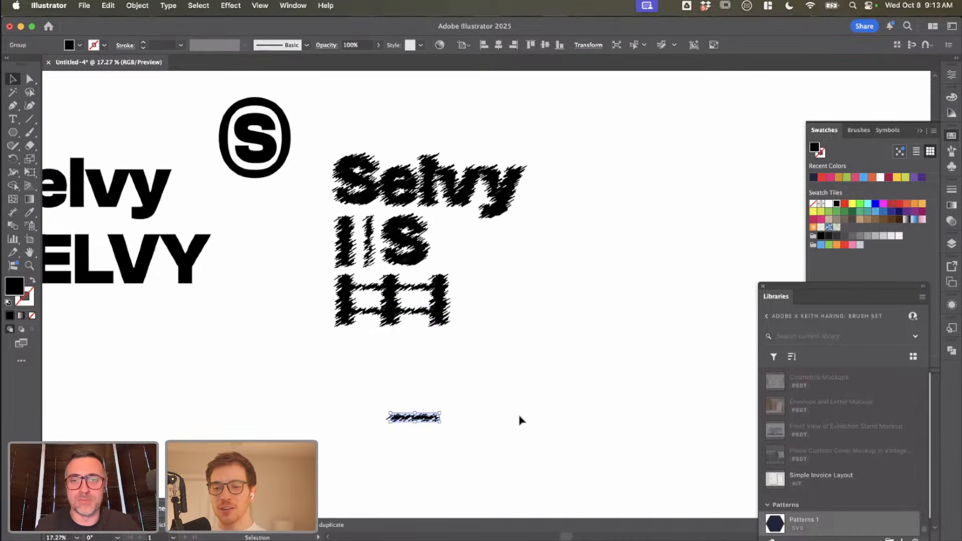
pyautogui.scroll(-2, 519, 419)
pyautogui.hscroll(-1, 519, 419)
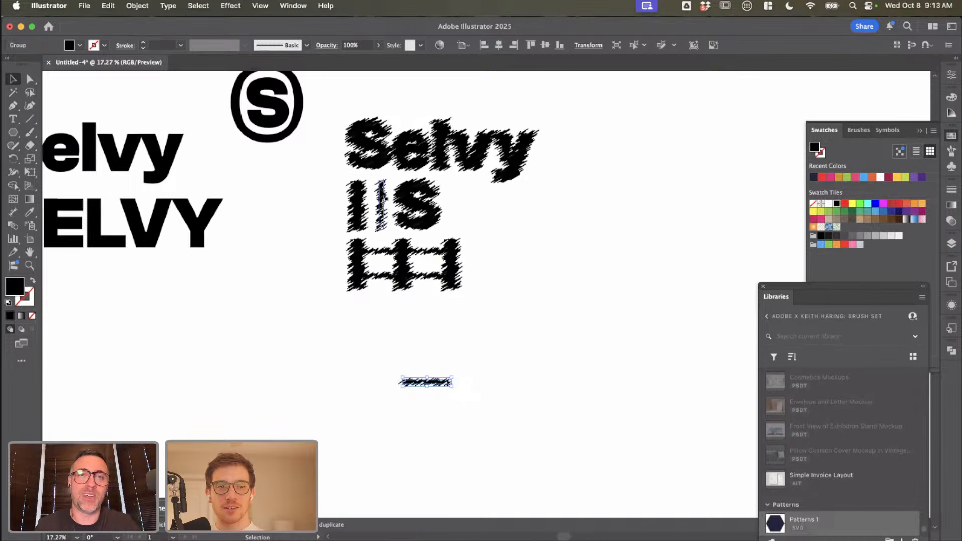
# Step: Duplicate the scribbled Selvy wordmark beside the original, replace the copy's text with "O", and shift it slightly down
pyautogui.click(494, 164)
pyautogui.moveTo(493, 164); pyautogui.dragTo(710, 163)
pyautogui.doubleClick(652, 154)
pyautogui.press('super+a')
pyautogui.write('O')
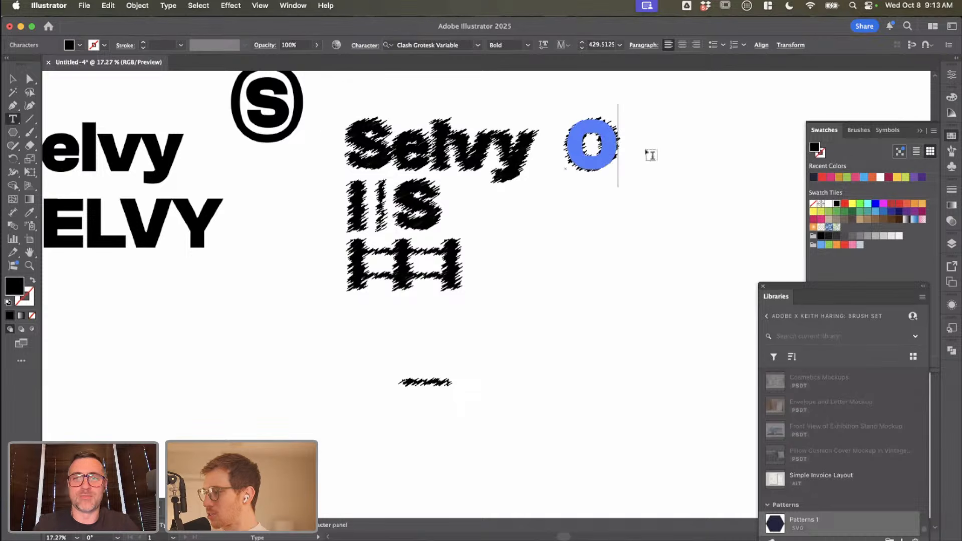
pyautogui.click(12, 78)
pyautogui.click(550, 171)
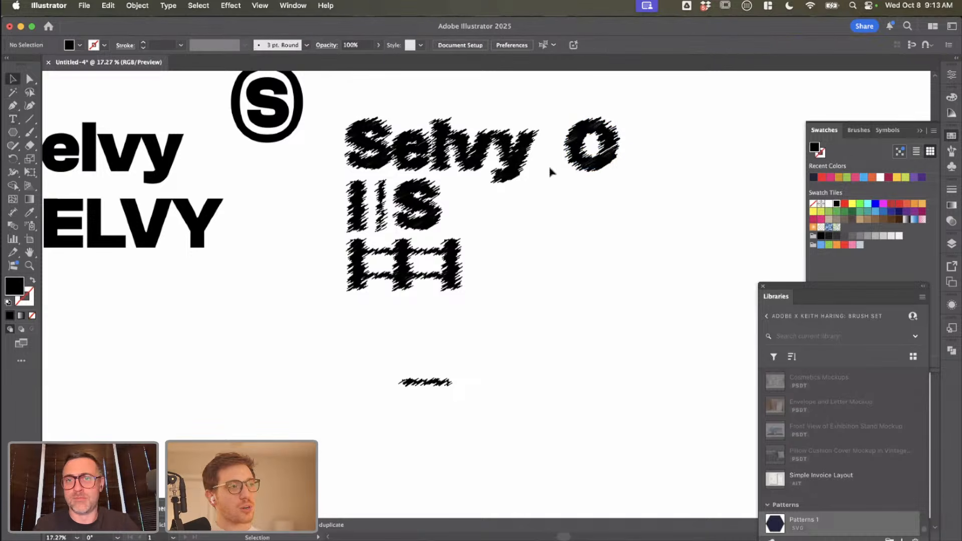
pyautogui.moveTo(599, 149); pyautogui.dragTo(593, 163)
pyautogui.click(576, 242)
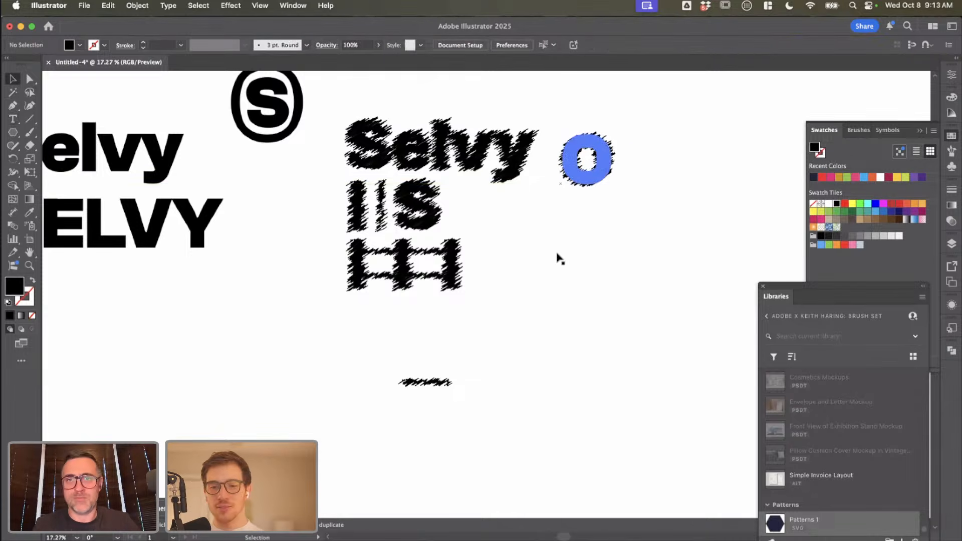
# Step: Make a pattern from the lone thin horizontal scribble stroke and set its tile type to Hex by Column
pyautogui.click(429, 381)
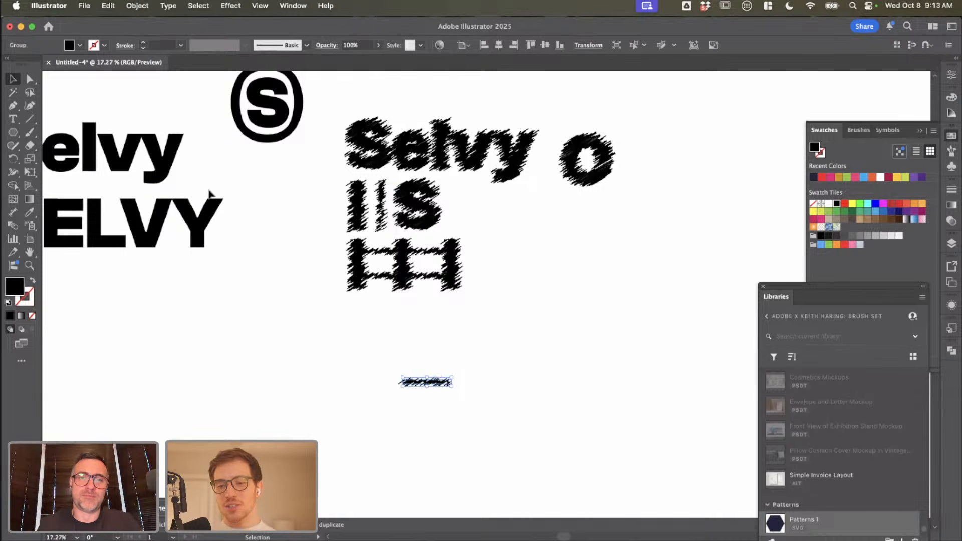
pyautogui.click(138, 6)
pyautogui.moveTo(150, 386)
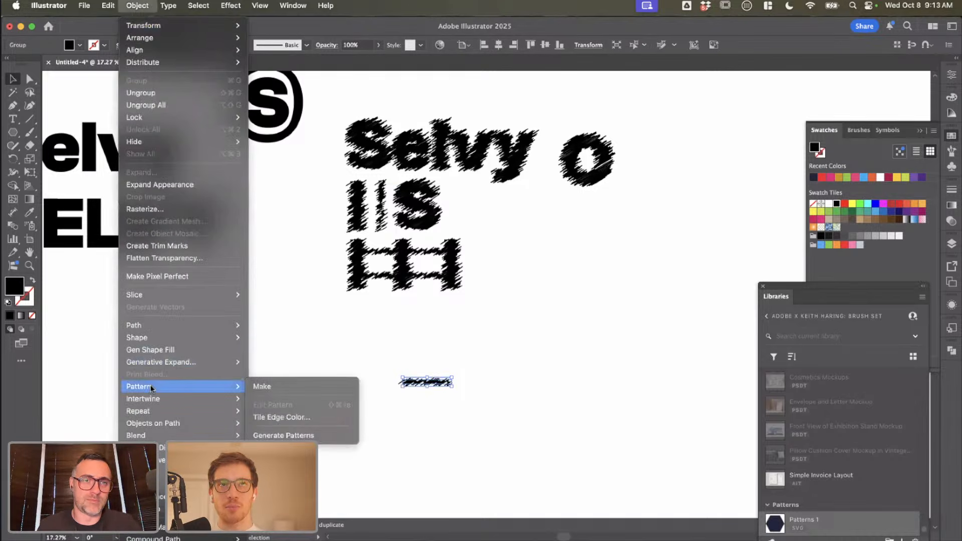
pyautogui.click(289, 388)
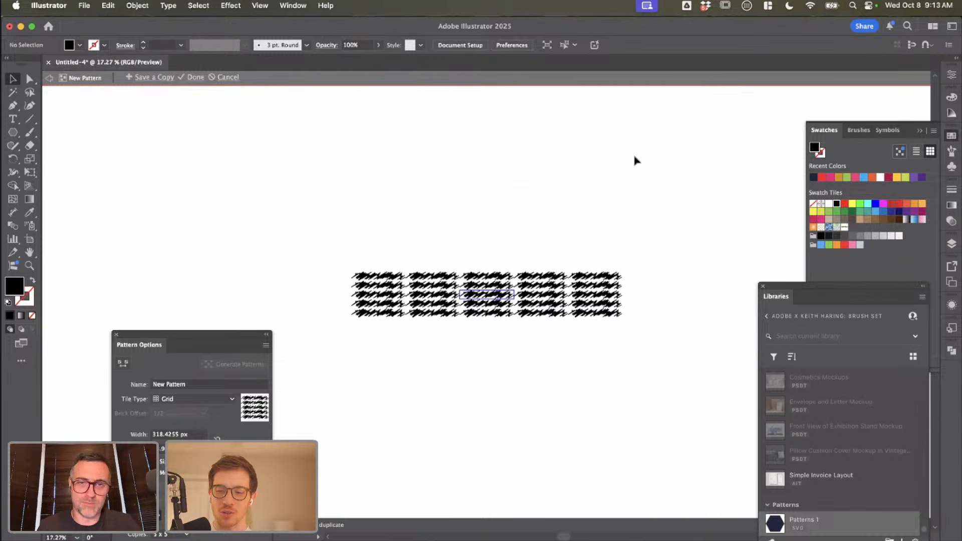
pyautogui.click(208, 399)
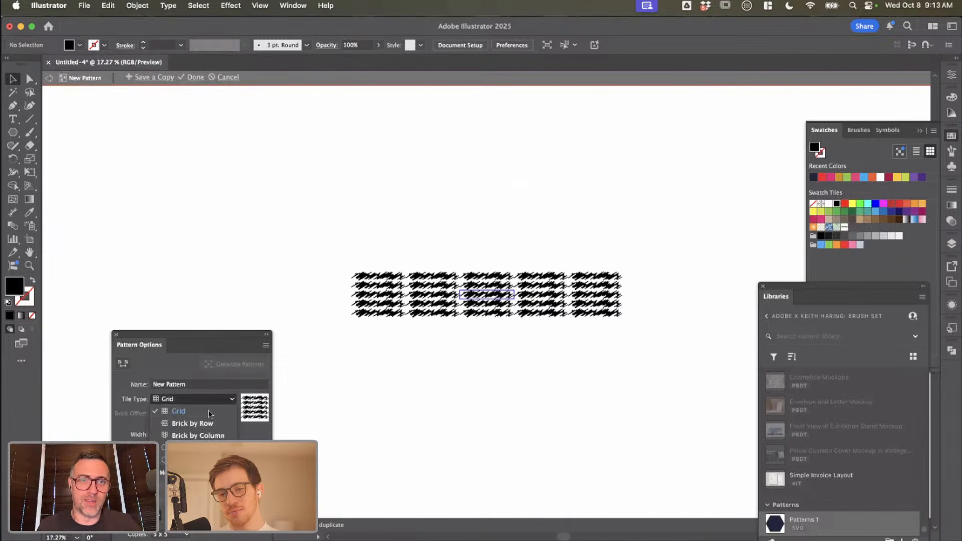
pyautogui.click(200, 448)
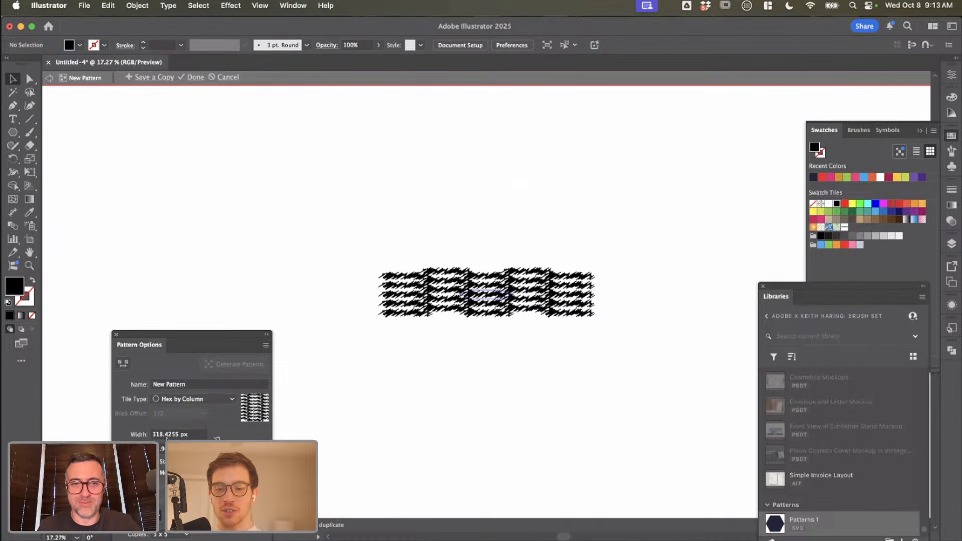
pyautogui.click(202, 435)
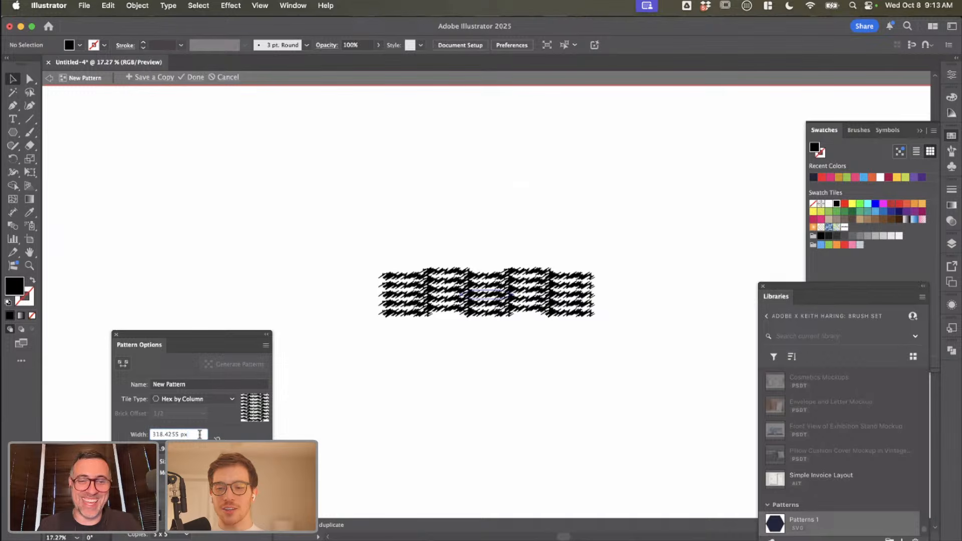
# Step: Rotate the pattern's stroke to a rising diagonal and set the tile width to 280 px
pyautogui.click(502, 290)
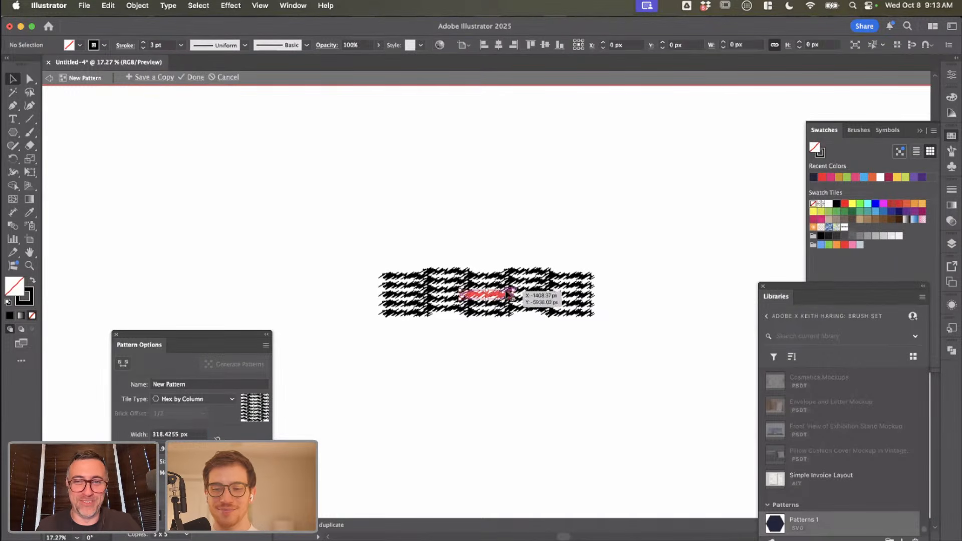
pyautogui.moveTo(516, 291); pyautogui.dragTo(519, 257)
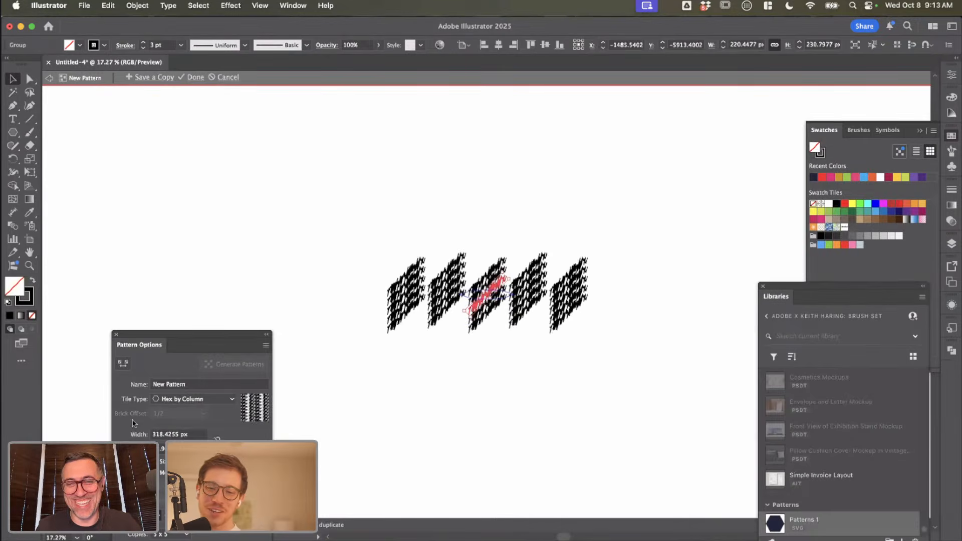
pyautogui.click(192, 433)
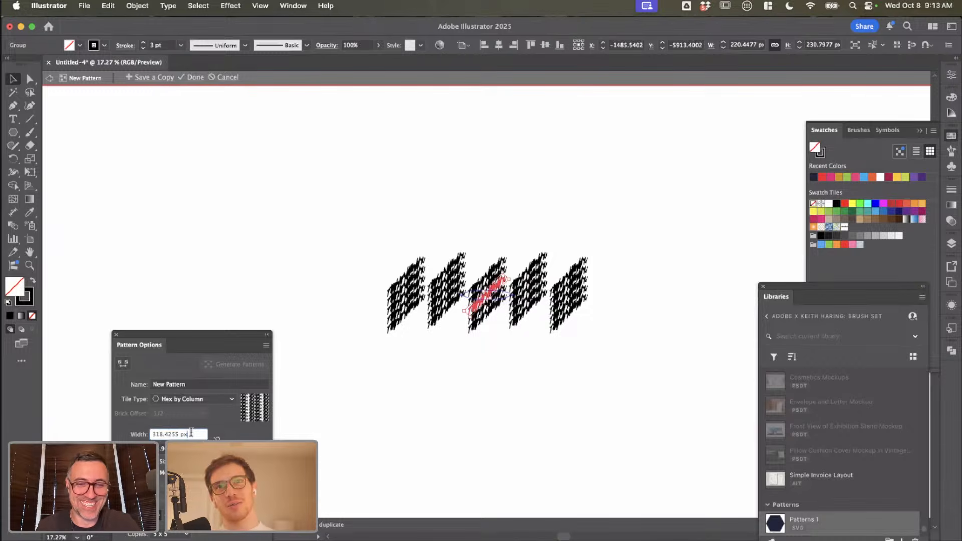
pyautogui.write('390')
pyautogui.press('Return')
pyautogui.hotkey('shift', 'Down')
pyautogui.hotkey('shift', 'Down')
pyautogui.hotkey('shift', 'Down')
pyautogui.hotkey('shift', 'Down')
pyautogui.hotkey('shift', 'Down')
pyautogui.hotkey('shift', 'Down')
pyautogui.hotkey('shift', 'Down')
pyautogui.hotkey('shift', 'Down')
pyautogui.hotkey('shift', 'Down')
pyautogui.hotkey('shift', 'Down')
pyautogui.hotkey('shift', 'Down')
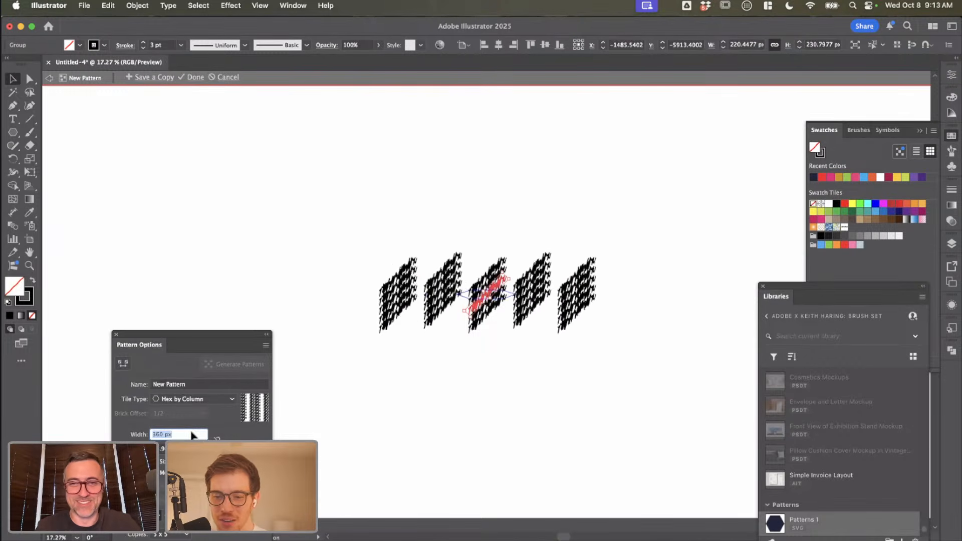
pyautogui.press('Tab')
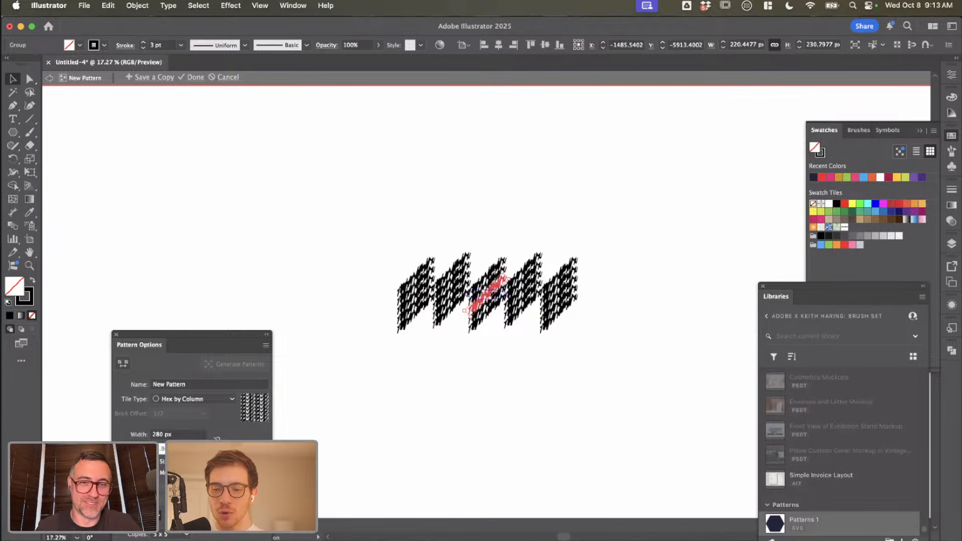
# Step: Increase the pattern tile height until the diagonal strokes are clearly spaced apart vertically
pyautogui.hotkey('shift', 'Down')
pyautogui.hotkey('shift', 'Down')
pyautogui.hotkey('shift', 'Down')
pyautogui.hotkey('shift', 'Up')
pyautogui.hotkey('shift', 'Up')
pyautogui.hotkey('shift', 'Up')
pyautogui.hotkey('shift', 'Up')
pyautogui.hotkey('shift', 'Up')
pyautogui.hotkey('shift', 'Up')
pyautogui.hotkey('shift', 'Up')
pyautogui.hotkey('shift', 'Up')
pyautogui.hotkey('shift', 'Up')
pyautogui.hotkey('shift', 'Up')
pyautogui.hotkey('shift', 'Up')
pyautogui.hotkey('shift', 'Up')
pyautogui.hotkey('shift', 'Up')
pyautogui.hotkey('shift', 'Up')
pyautogui.hotkey('shift', 'Up')
pyautogui.hotkey('shift', 'Up')
pyautogui.hotkey('shift', 'Up')
pyautogui.hotkey('shift', 'Up')
pyautogui.hotkey('shift', 'Up')
pyautogui.hotkey('shift', 'Up')
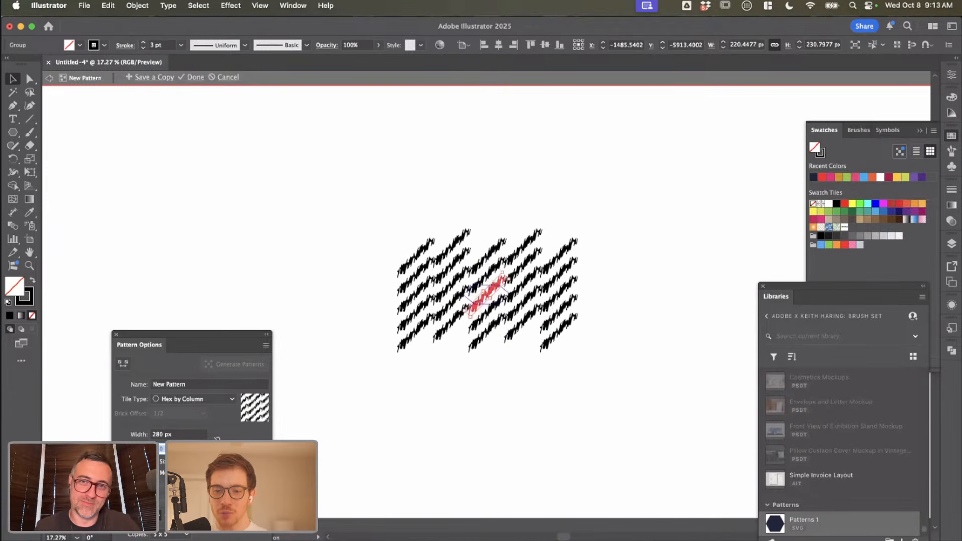
pyautogui.hotkey('shift', 'Up')
pyautogui.hotkey('shift', 'Up')
pyautogui.hotkey('shift', 'Up')
pyautogui.hotkey('shift', 'Up')
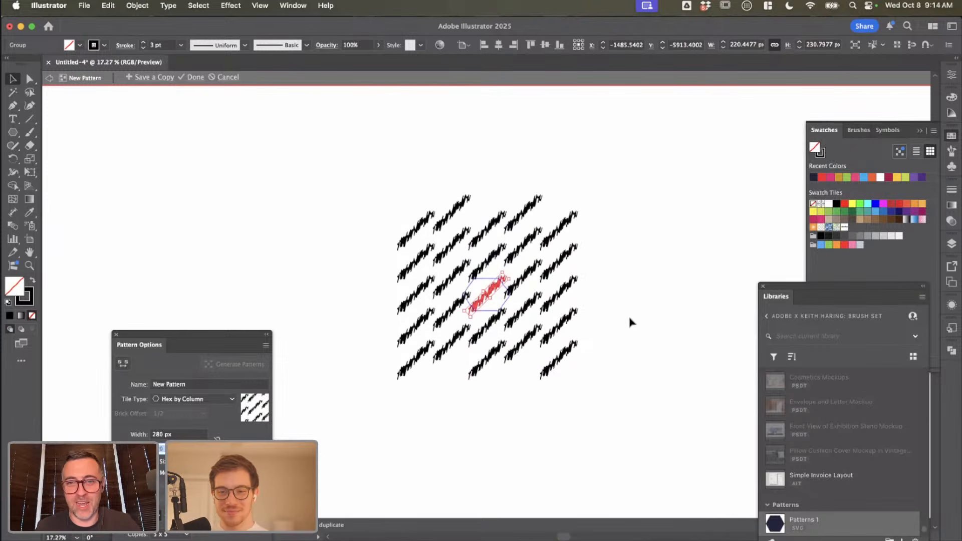
# Step: Duplicate the diagonal stroke in place and rotate the copy to the opposite diagonal, so the two cross as an X
pyautogui.scroll(3, 631, 322)
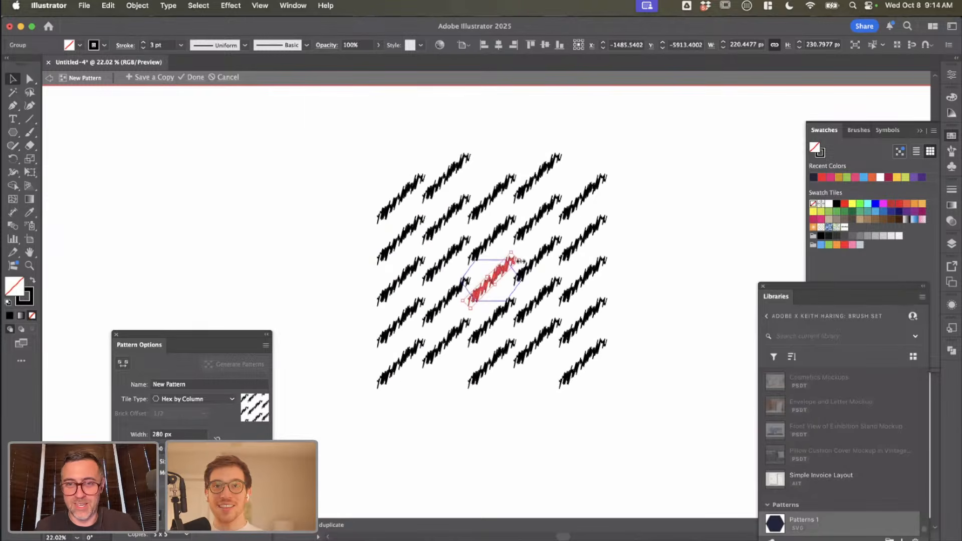
pyautogui.moveTo(519, 274); pyautogui.dragTo(512, 308)
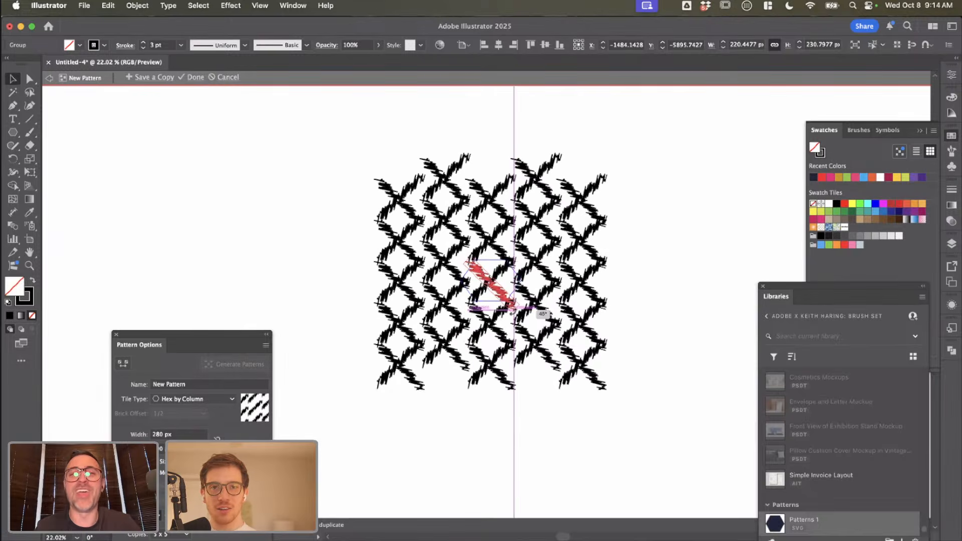
# Step: Nudge the falling diagonal stroke slightly upward so it crosses the rising stroke near its middle
pyautogui.scroll(5, 513, 310)
pyautogui.scroll(-3, 513, 313)
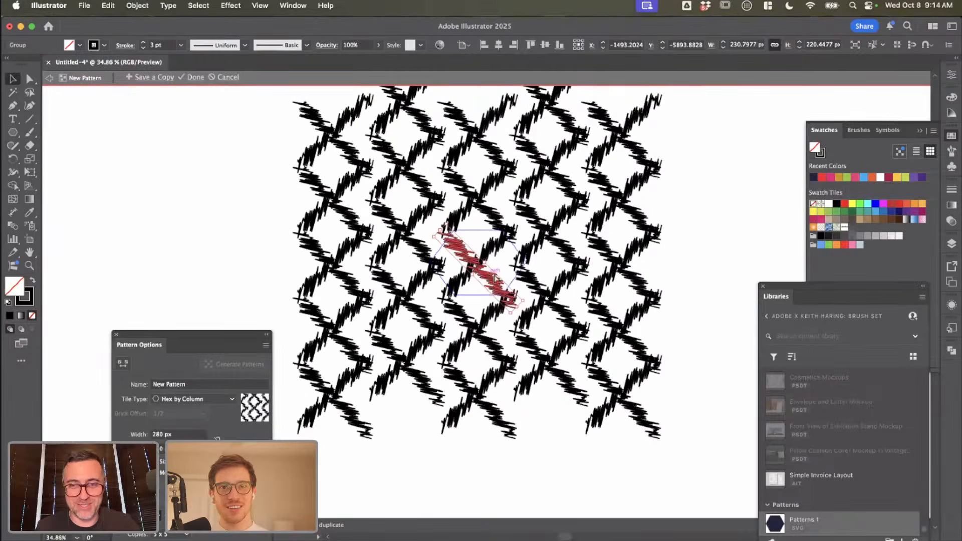
pyautogui.moveTo(492, 278); pyautogui.dragTo(493, 275)
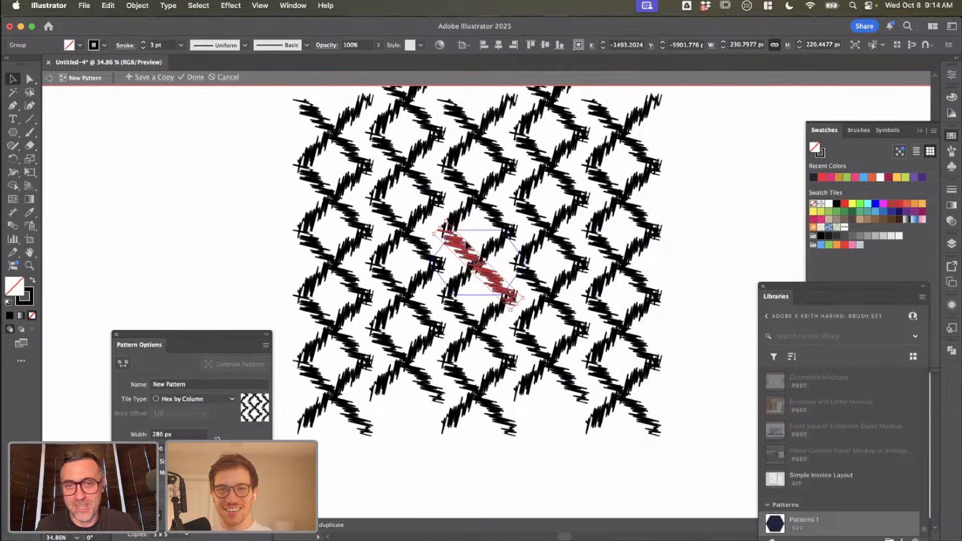
pyautogui.click(475, 242)
pyautogui.click(502, 241)
pyautogui.moveTo(458, 246); pyautogui.dragTo(448, 243)
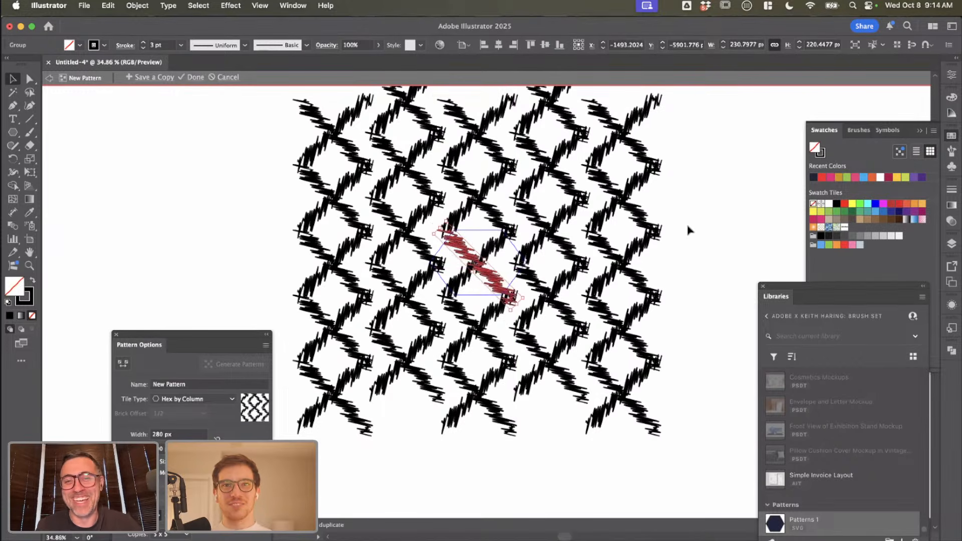
# Step: Try to shift both crossed diagonal strokes together within the pattern tile
pyautogui.scroll(3, 687, 230)
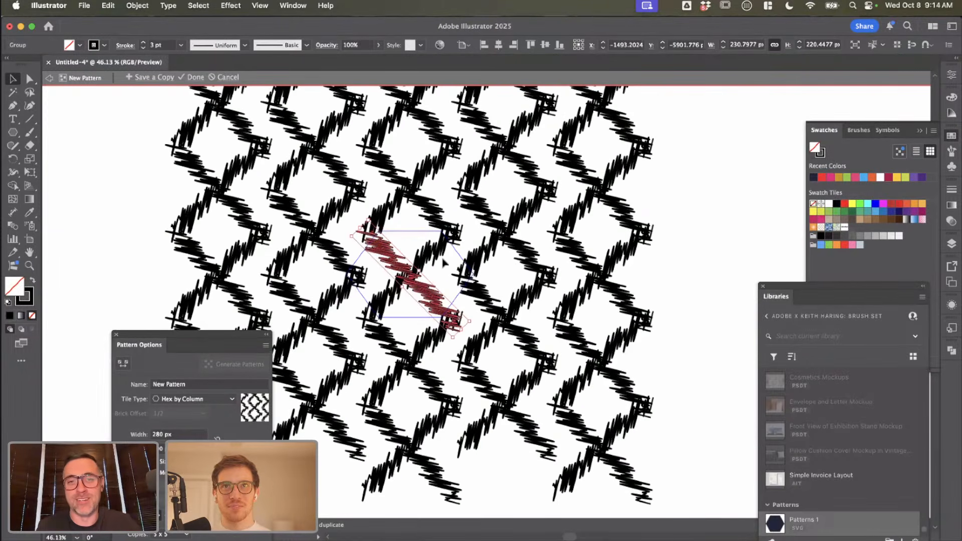
pyautogui.click(428, 258)
pyautogui.click(421, 300)
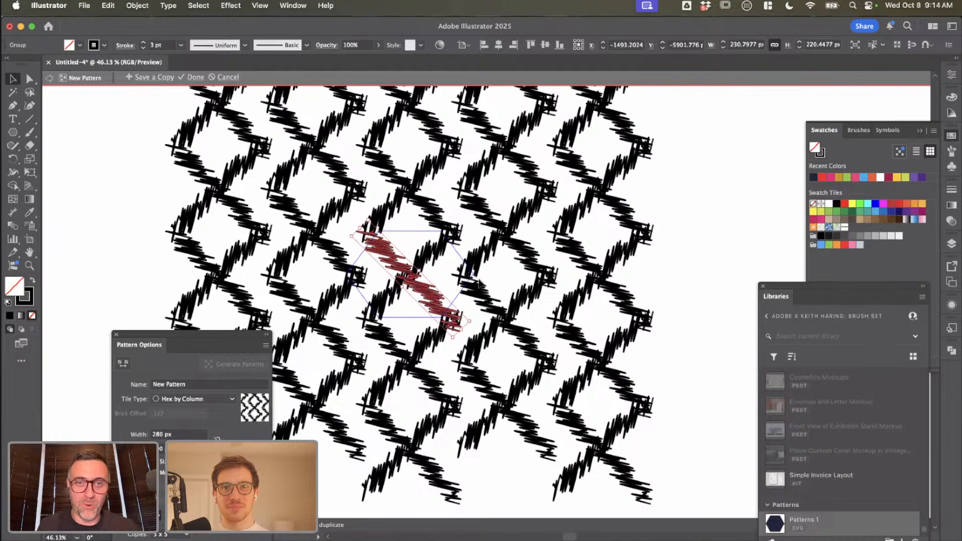
pyautogui.click(418, 262)
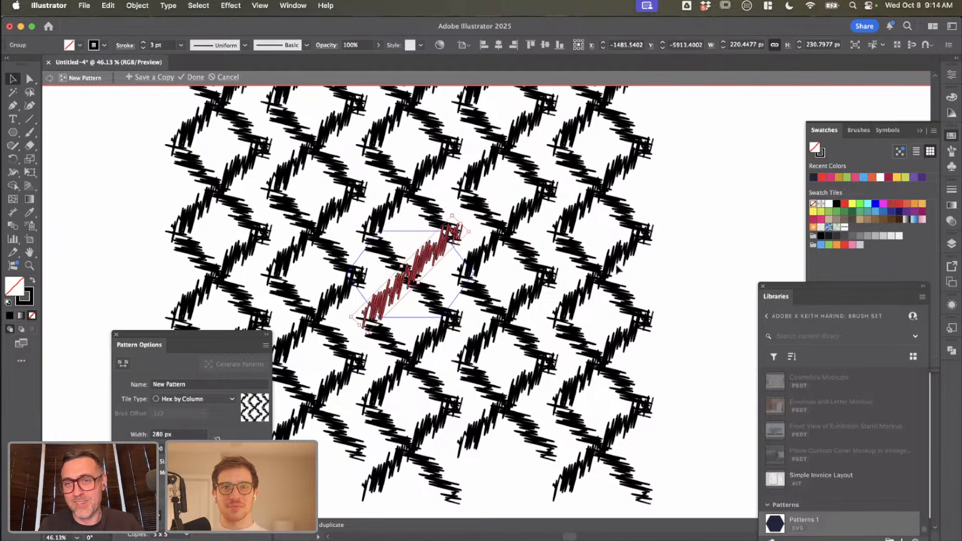
pyautogui.scroll(-2, 600, 281)
pyautogui.keyDown('shift'); pyautogui.click(460, 290); pyautogui.keyUp('shift')
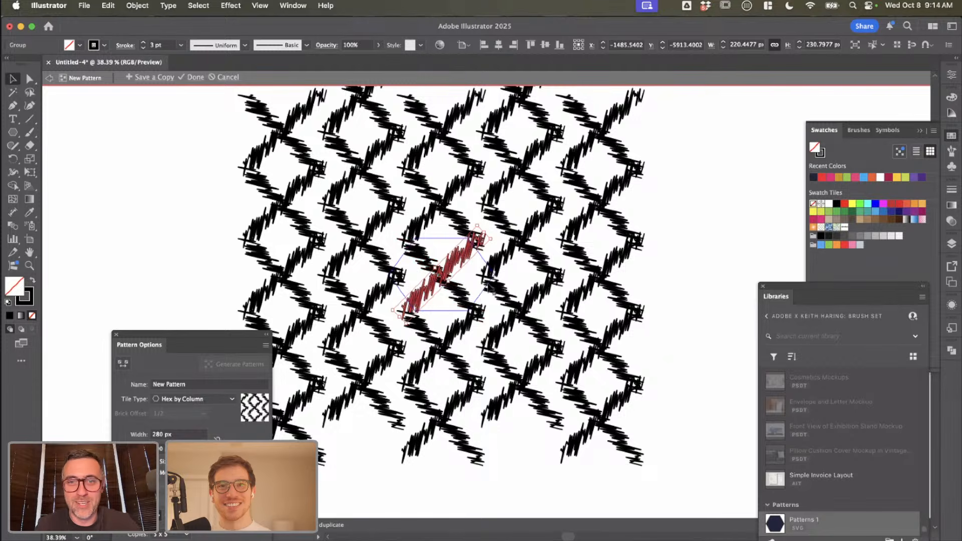
pyautogui.click(427, 265)
pyautogui.keyDown('shift'); pyautogui.click(459, 266); pyautogui.keyUp('shift')
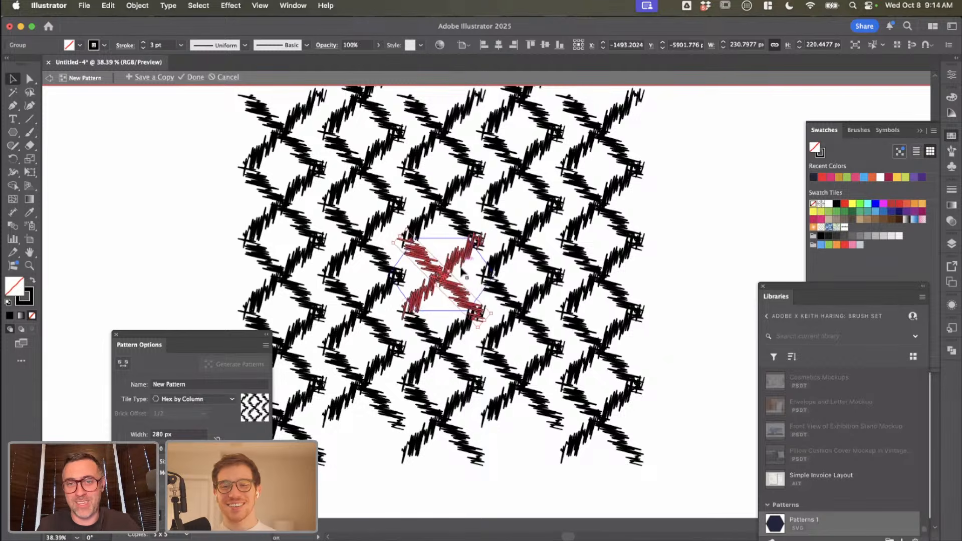
pyautogui.scroll(3, 451, 258)
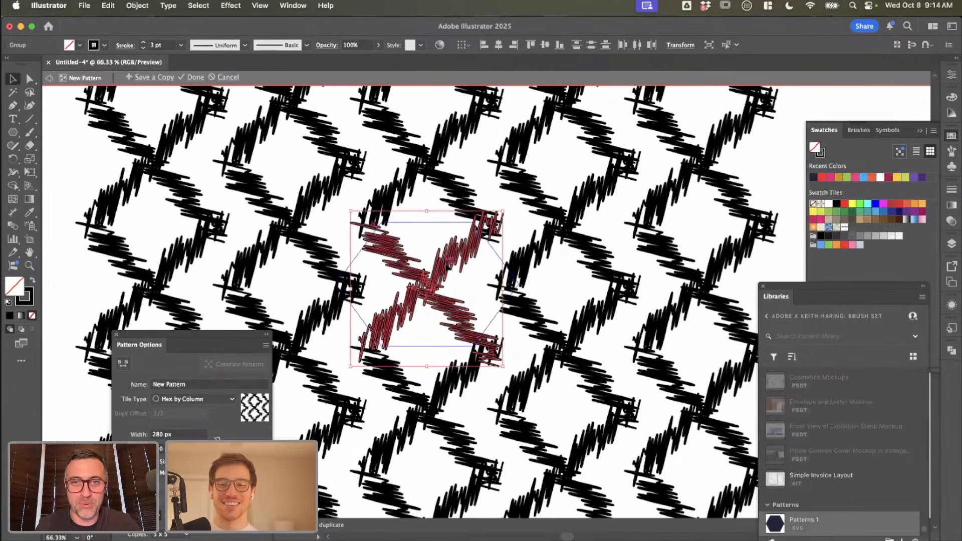
pyautogui.moveTo(446, 264); pyautogui.dragTo(441, 294)
pyautogui.press('super+z')
# Step: Finish editing the crossed-stroke pattern and return to the artwork
pyautogui.click(468, 281)
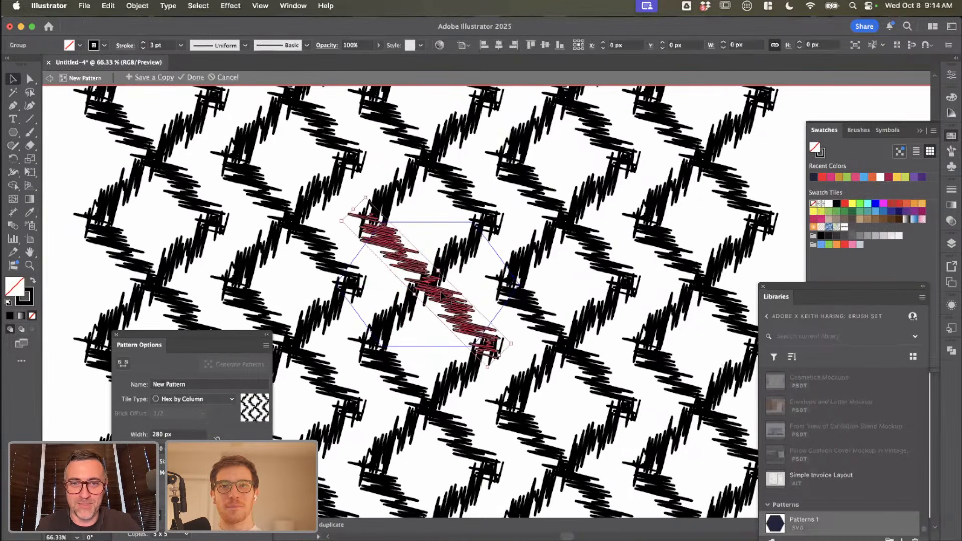
pyautogui.scroll(-4, 475, 286)
pyautogui.press('Escape')
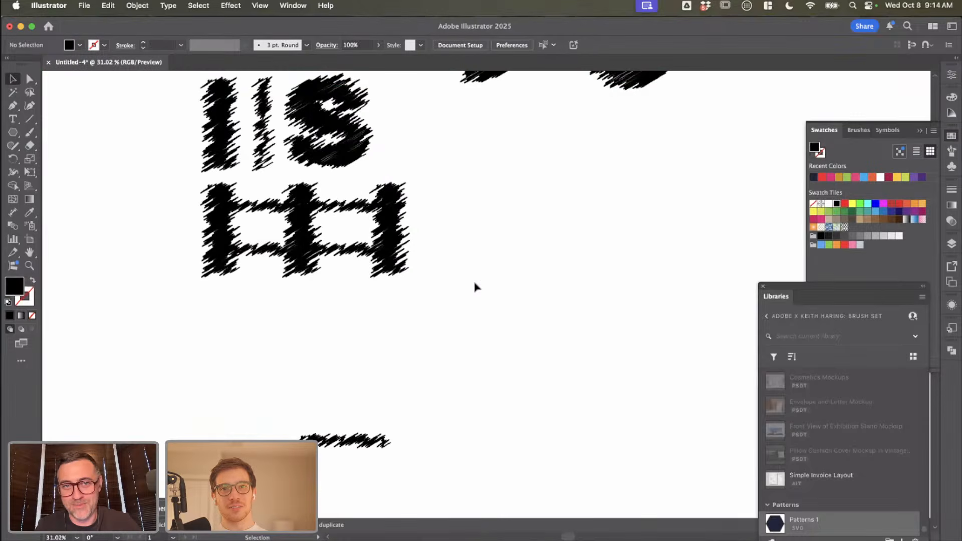
# Step: Draw a square filled with the new crossed-stroke pattern swatch and place it in the empty area below and to the left of the woven mark
pyautogui.click(80, 45)
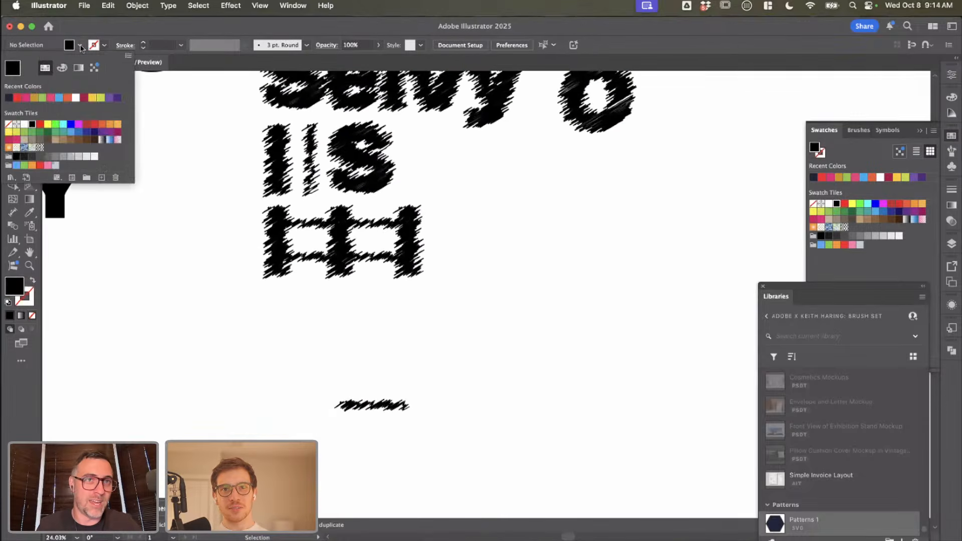
pyautogui.click(81, 45)
pyautogui.click(80, 45)
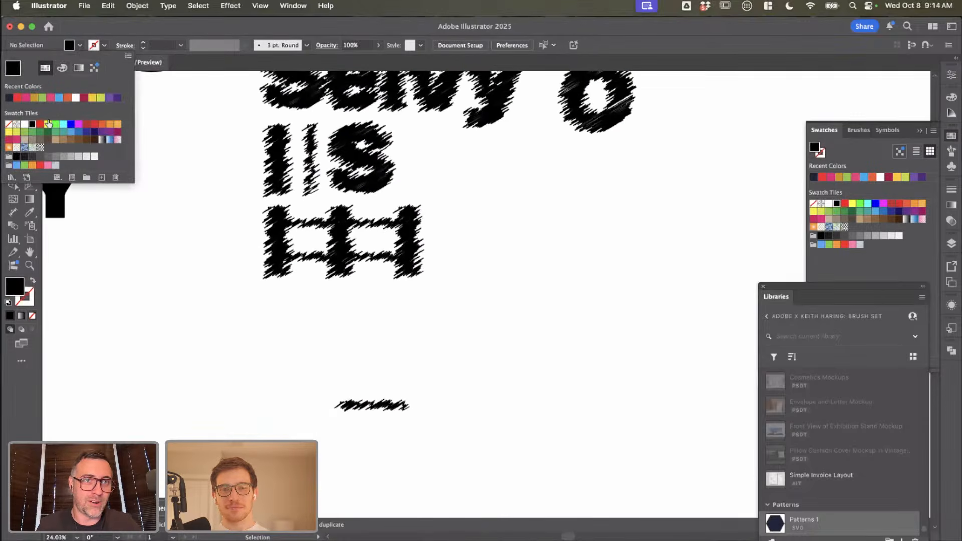
pyautogui.click(40, 148)
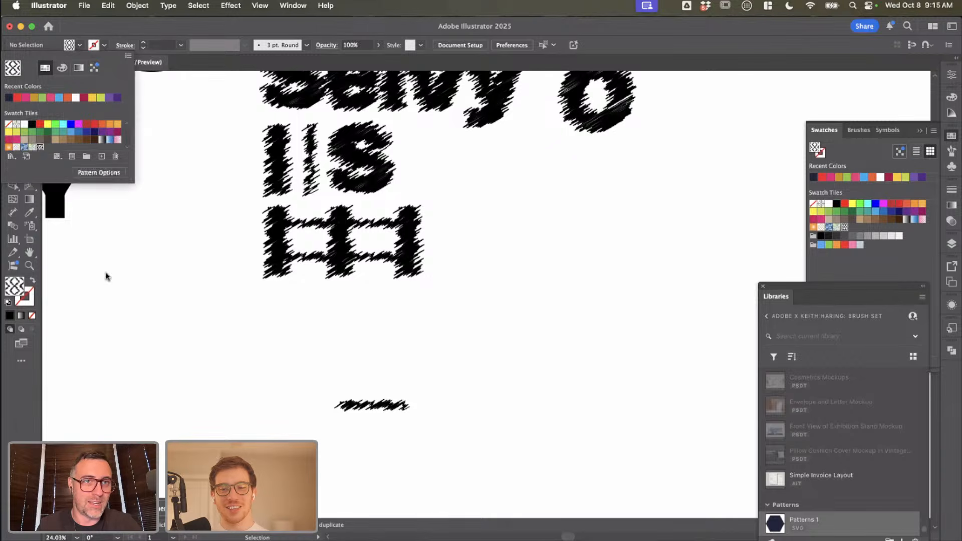
pyautogui.click(169, 393)
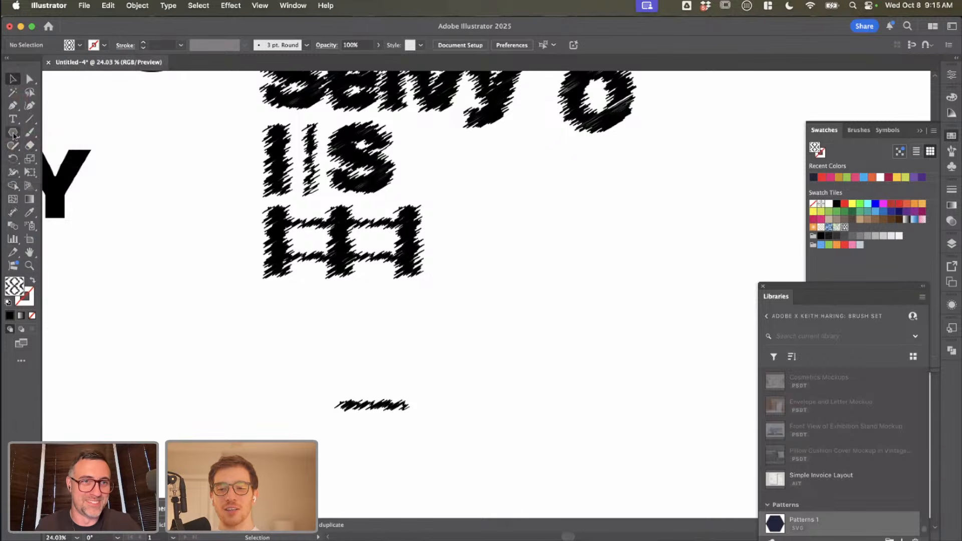
pyautogui.moveTo(14, 134); pyautogui.dragTo(55, 133)
pyautogui.moveTo(96, 332); pyautogui.dragTo(225, 460)
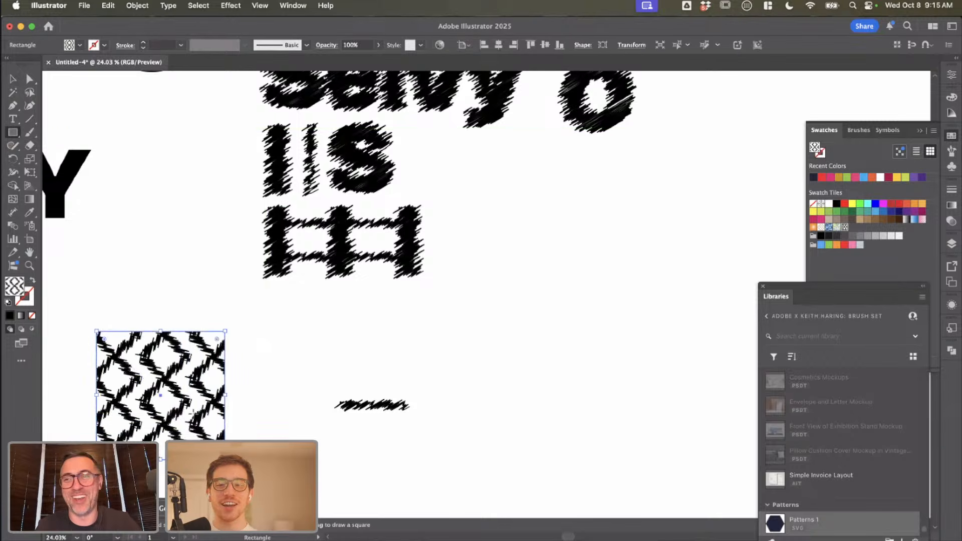
pyautogui.press('v')
pyautogui.moveTo(191, 418); pyautogui.dragTo(169, 401)
# Step: Move the lone thin horizontal scribble stroke up to the right of the woven mark
pyautogui.click(369, 413)
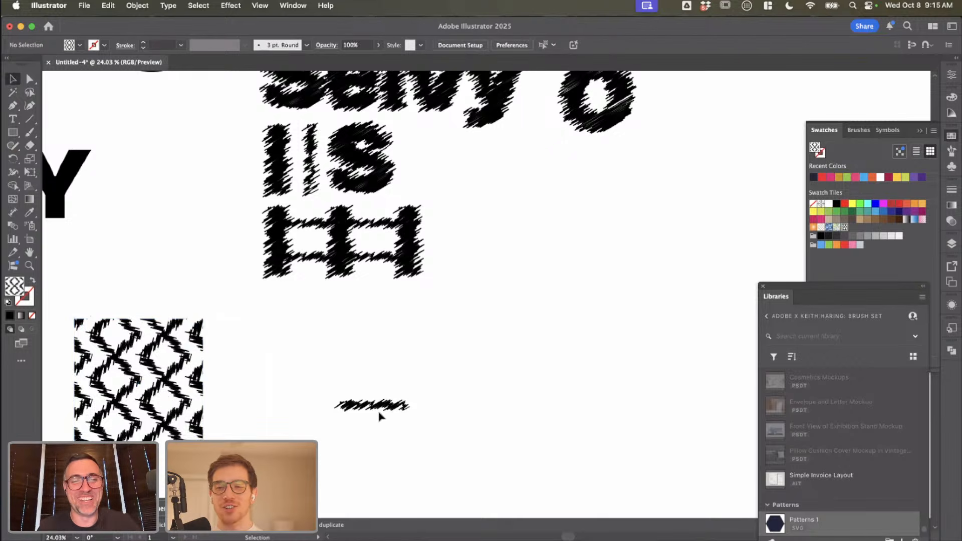
pyautogui.click(398, 414)
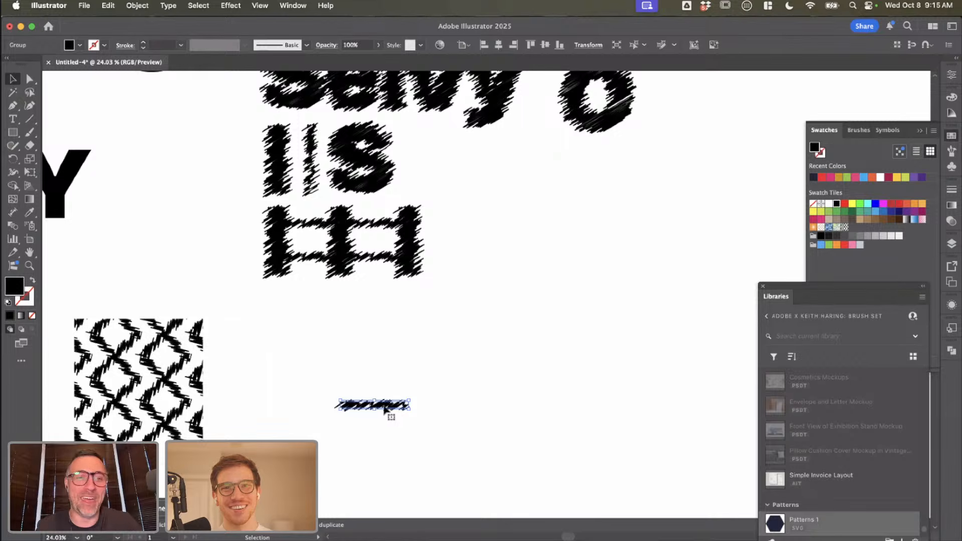
pyautogui.moveTo(380, 407); pyautogui.dragTo(513, 254)
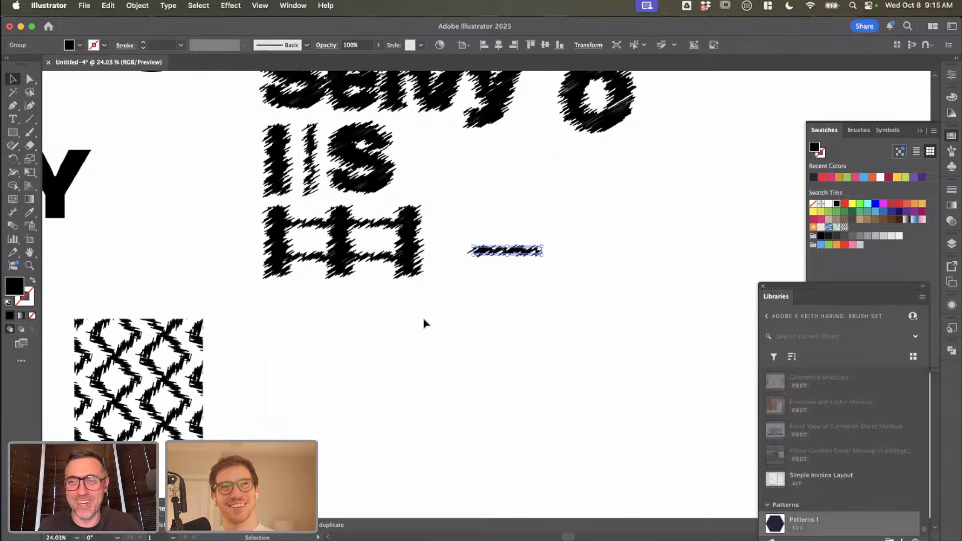
pyautogui.click(364, 376)
# Step: Try to move the pattern-filled square further to the right
pyautogui.scroll(-1, 365, 375)
pyautogui.moveTo(170, 377)
pyautogui.mouseDown()
pyautogui.moveTo(342, 387)
pyautogui.moveTo(315, 386)
pyautogui.mouseUp()
pyautogui.click(432, 380)
pyautogui.press('super+z')
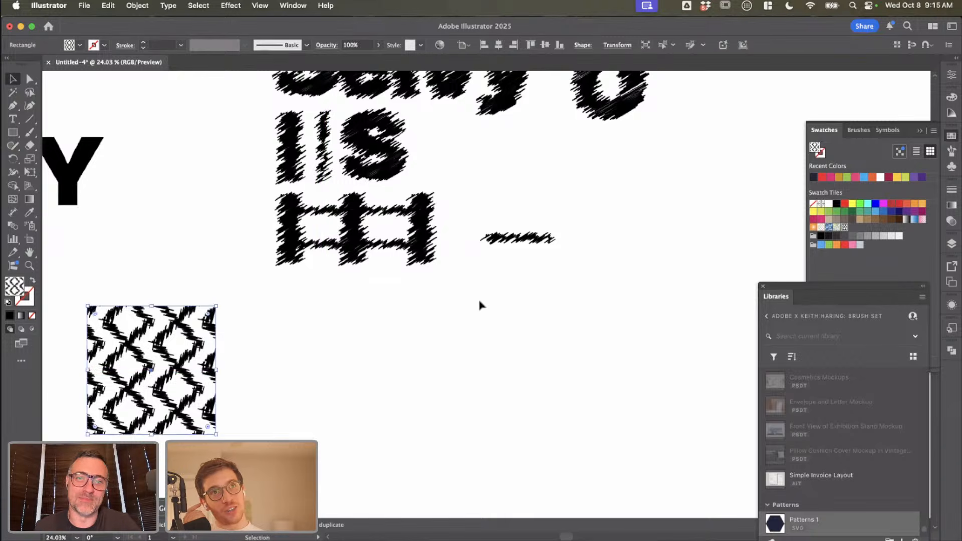
# Step: Duplicate the woven mark's rightmost vertical bar into the empty area below, beside the pattern-filled square
pyautogui.click(460, 287)
pyautogui.click(425, 247)
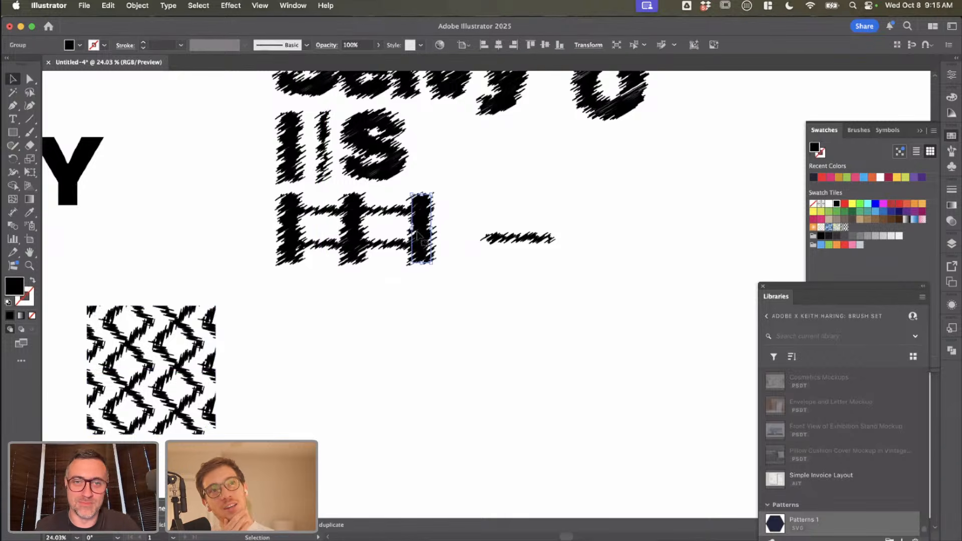
pyautogui.moveTo(420, 238); pyautogui.dragTo(420, 392)
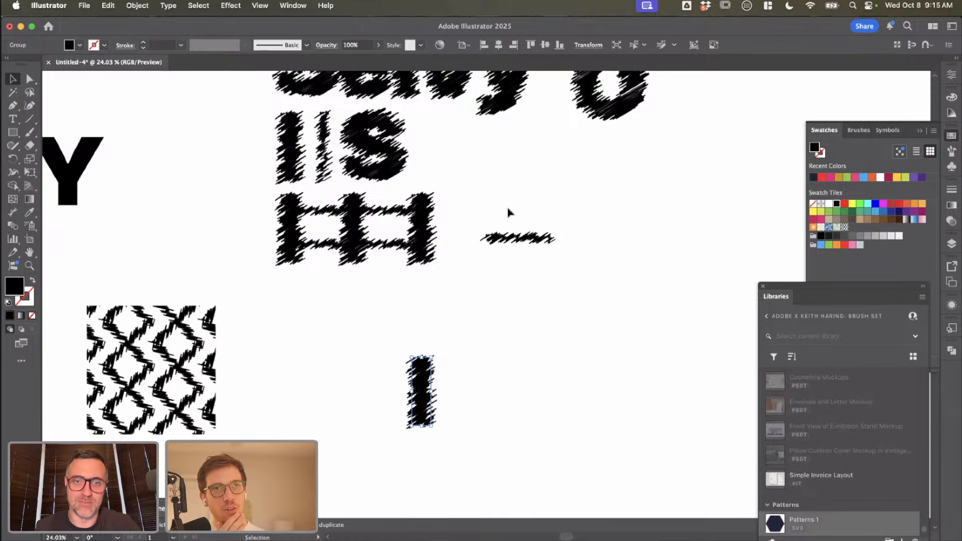
pyautogui.click(511, 235)
pyautogui.click(373, 331)
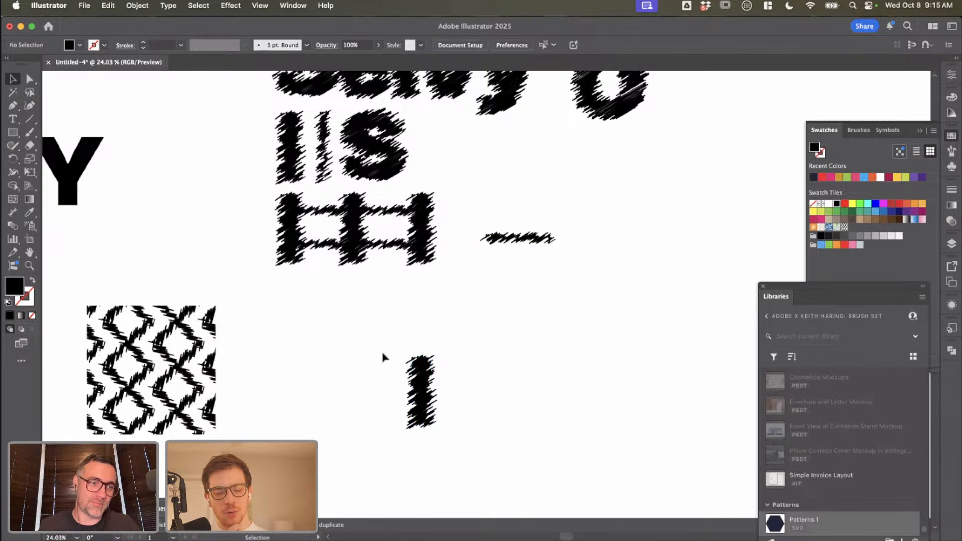
pyautogui.moveTo(405, 374); pyautogui.dragTo(347, 368)
# Step: Lay the lone thin horizontal stroke across the upper part of the copied vertical bar to form a cross
pyautogui.moveTo(544, 243)
pyautogui.mouseDown()
pyautogui.moveTo(404, 343)
pyautogui.moveTo(364, 354)
pyautogui.mouseUp()
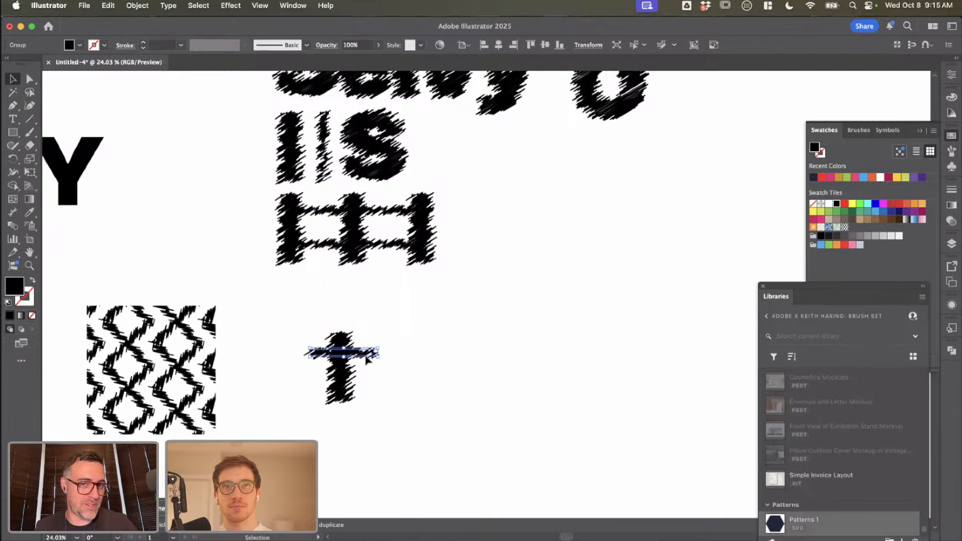
pyautogui.click(390, 389)
pyautogui.moveTo(381, 397); pyautogui.dragTo(212, 242)
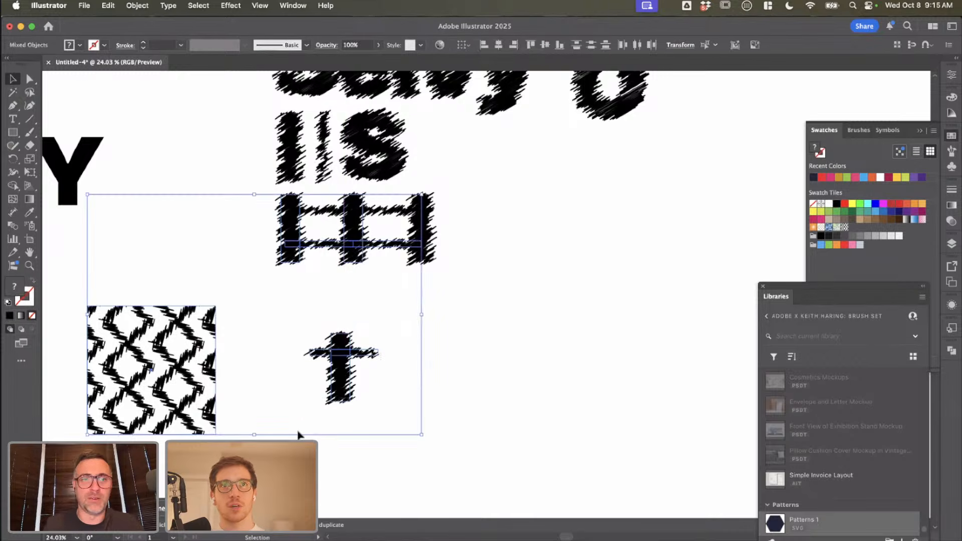
pyautogui.click(373, 416)
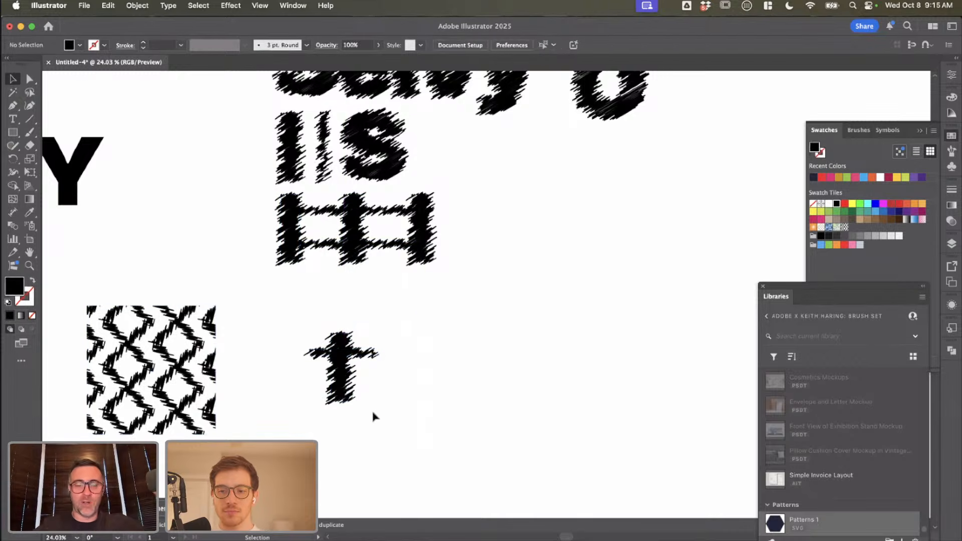
pyautogui.click(337, 340)
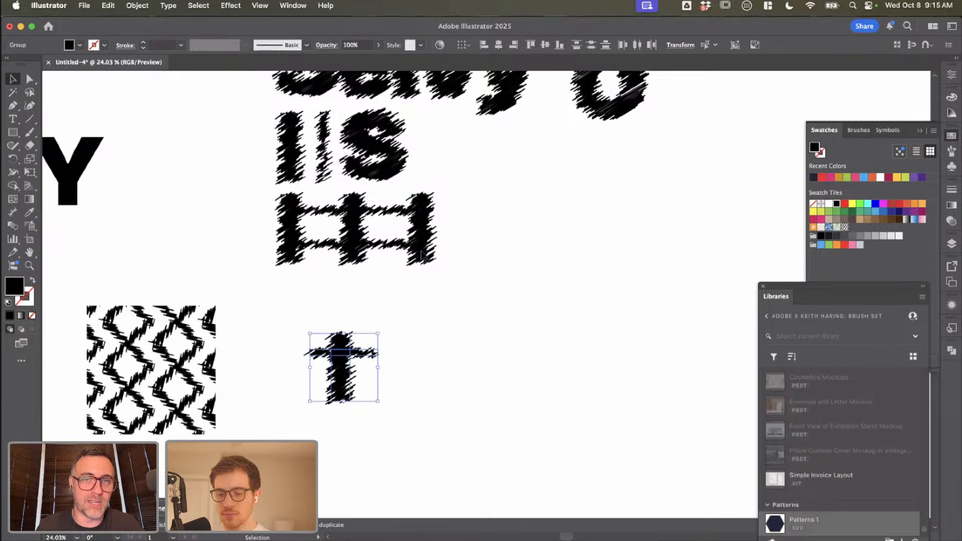
pyautogui.click(365, 182)
pyautogui.scroll(3, 366, 181)
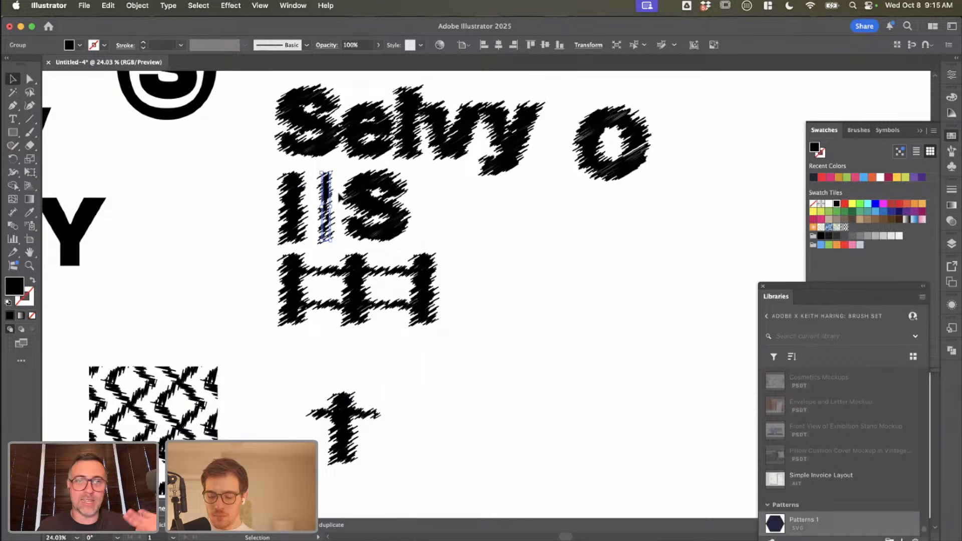
pyautogui.scroll(5, 338, 198)
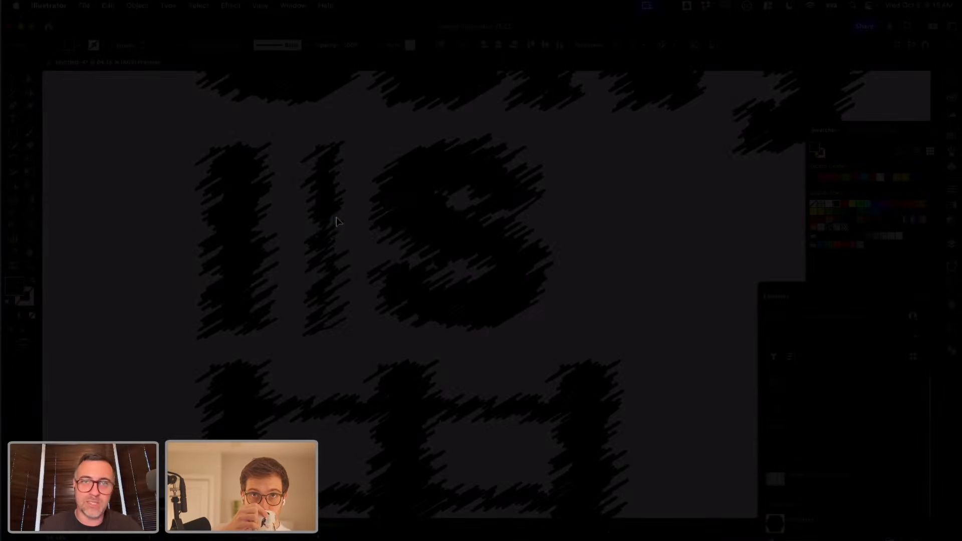
pyautogui.scroll(-5, 336, 220)
pyautogui.scroll(-3, 335, 220)
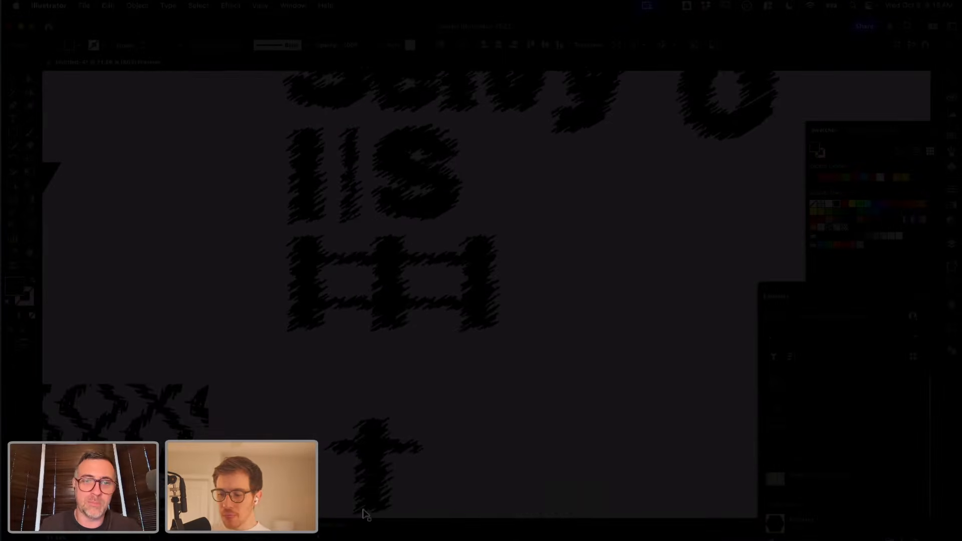
pyautogui.scroll(-3, 365, 514)
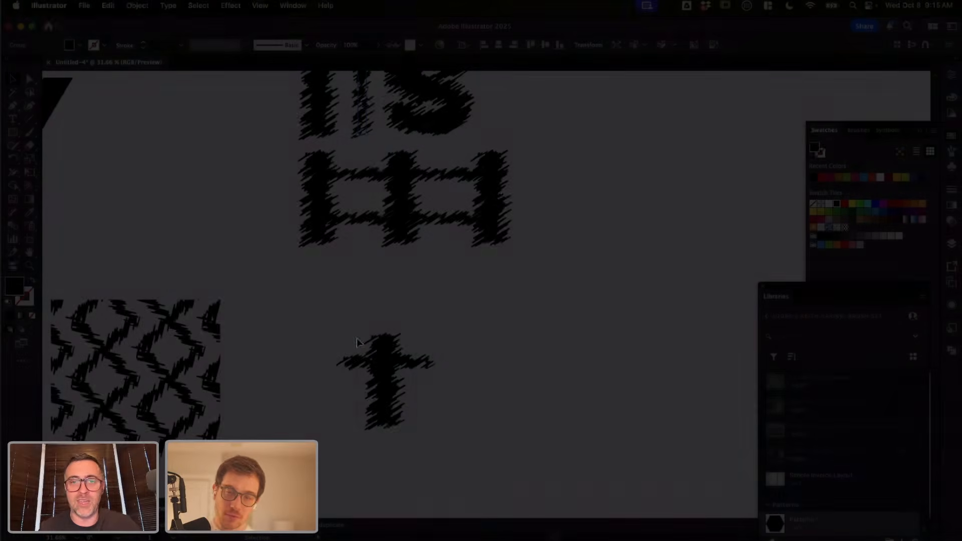
# Step: Nudge the cross's thin horizontal stroke slightly left to centre it on the vertical bar
pyautogui.moveTo(418, 430); pyautogui.dragTo(348, 327)
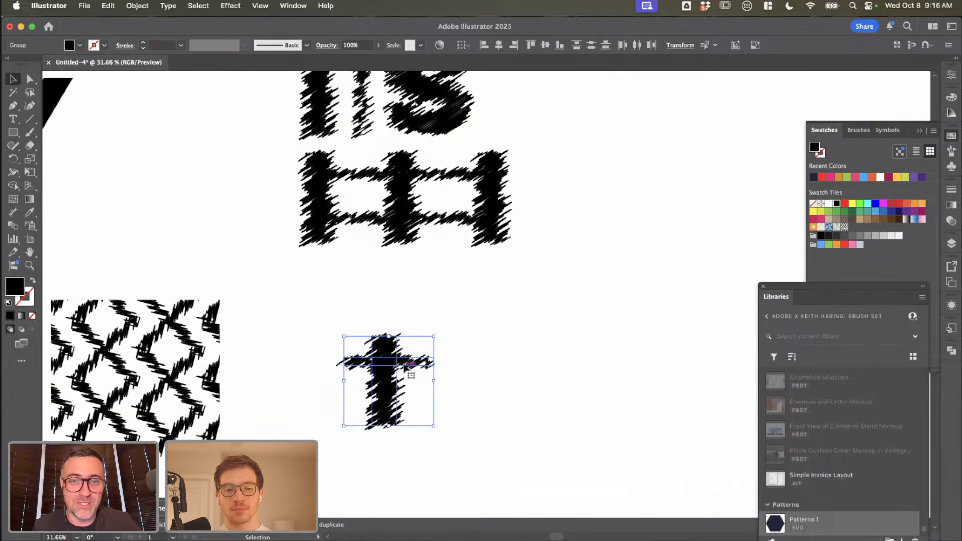
pyautogui.click(414, 379)
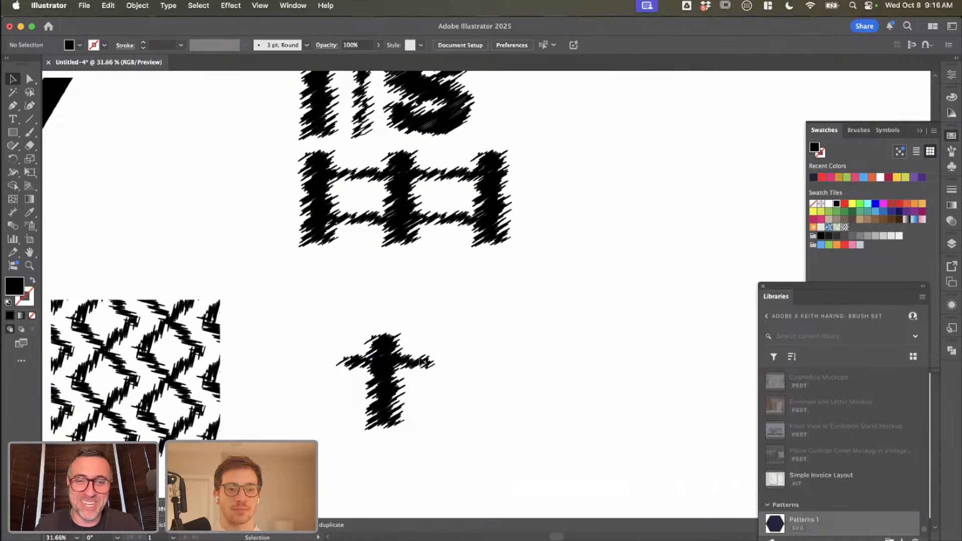
pyautogui.moveTo(423, 361); pyautogui.dragTo(417, 361)
pyautogui.click(418, 401)
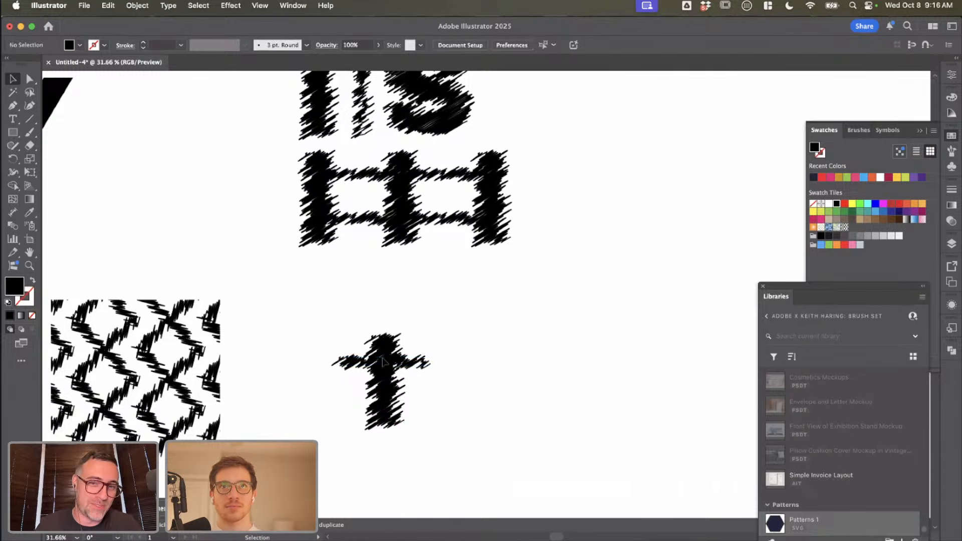
# Step: Make a new grid-tiled pattern from the cross built of the vertical bar and thin horizontal stroke
pyautogui.click(382, 361)
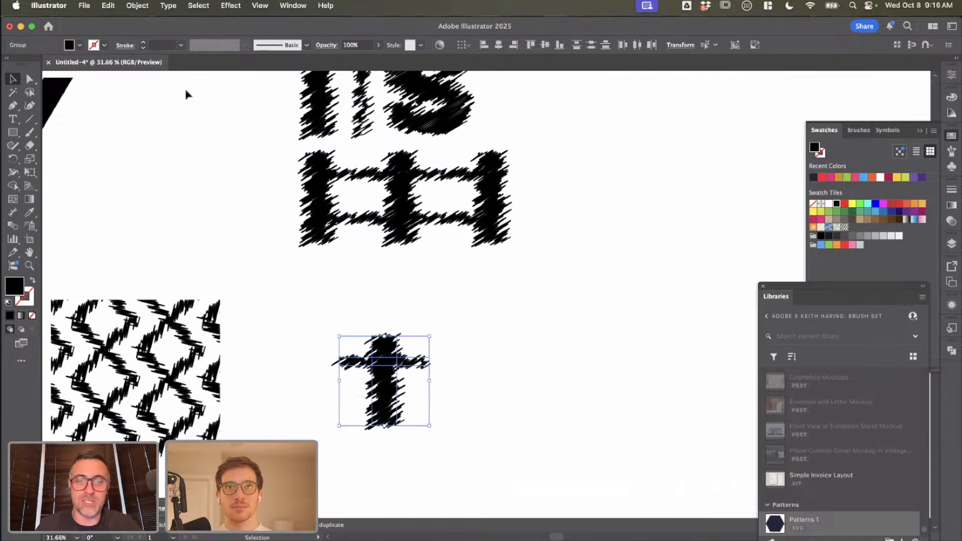
pyautogui.click(138, 7)
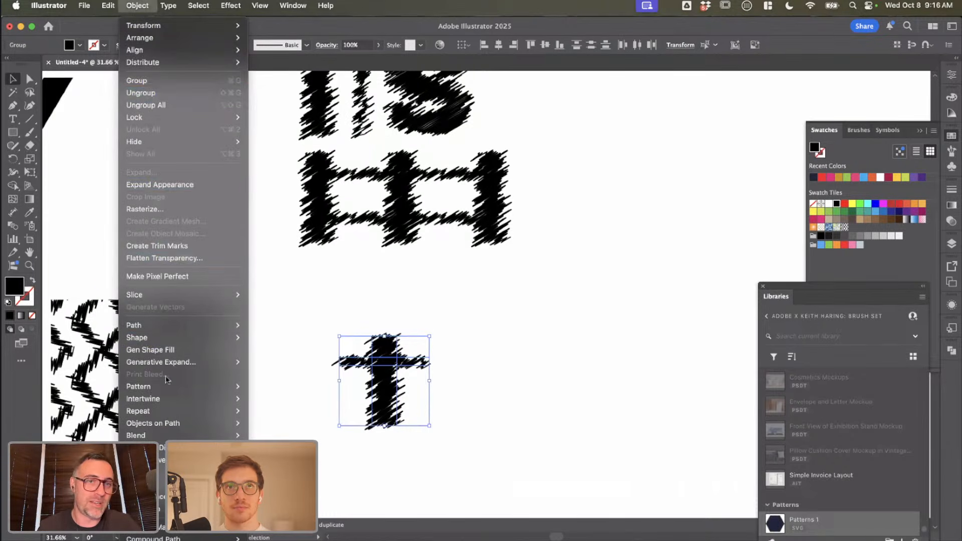
pyautogui.moveTo(161, 388)
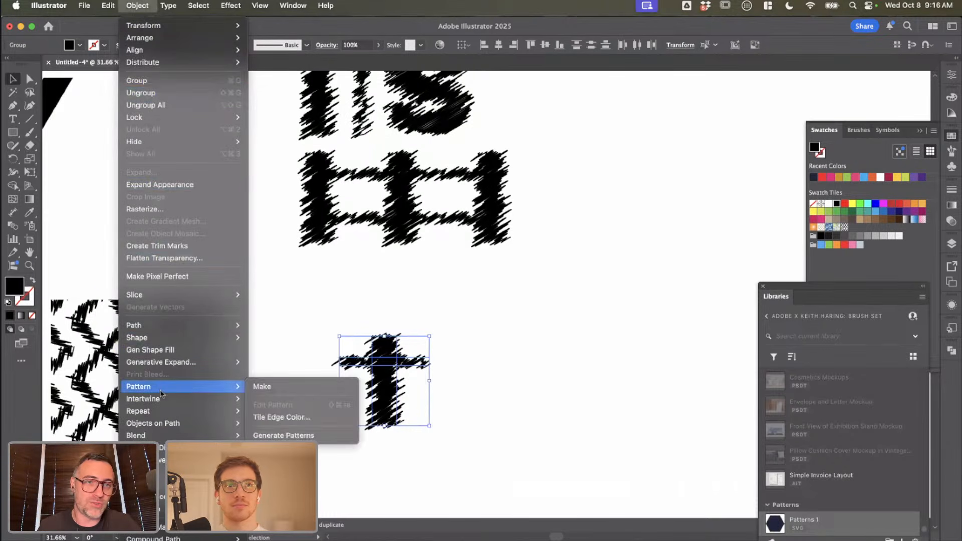
pyautogui.click(265, 387)
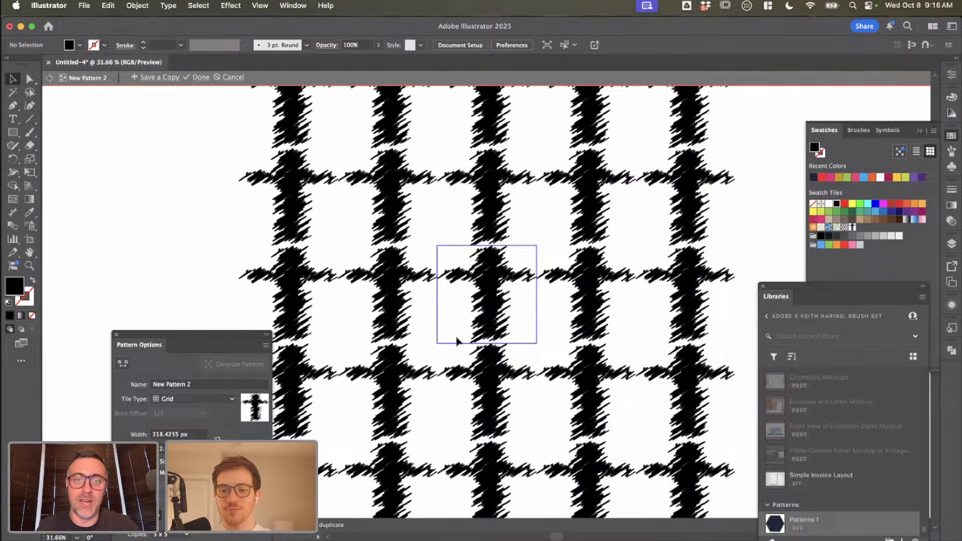
pyautogui.scroll(-3, 457, 340)
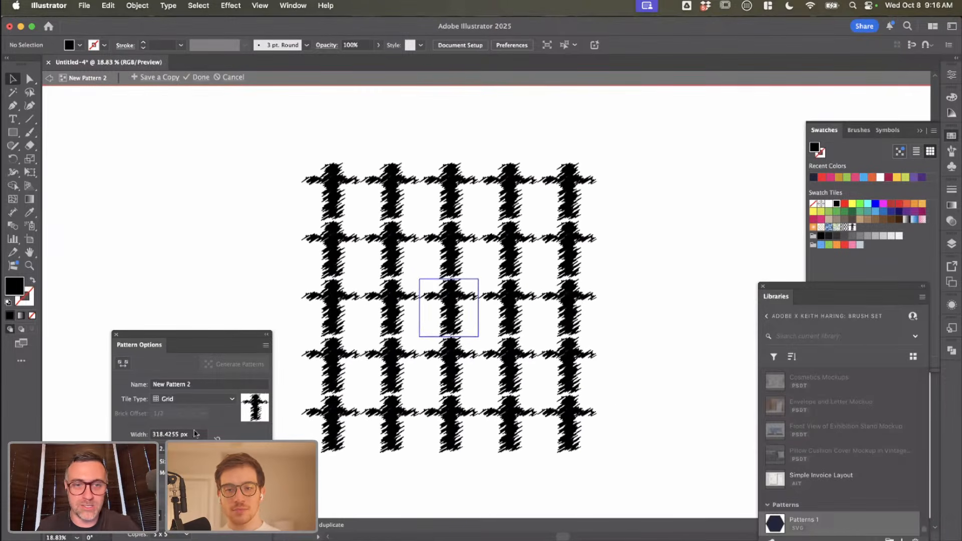
# Step: Set the cross pattern's tile width to 270 px so that the horizontal strokes join
pyautogui.click(196, 434)
pyautogui.press('Down')
pyautogui.press('Down')
pyautogui.press('Down')
pyautogui.press('Down')
pyautogui.press('Down')
pyautogui.press('Down')
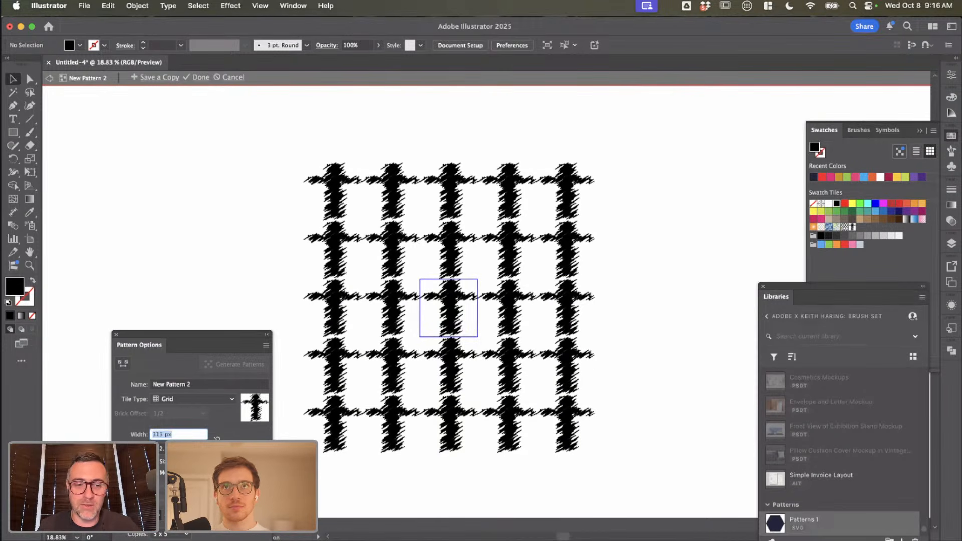
pyautogui.write('270')
pyautogui.press('Return')
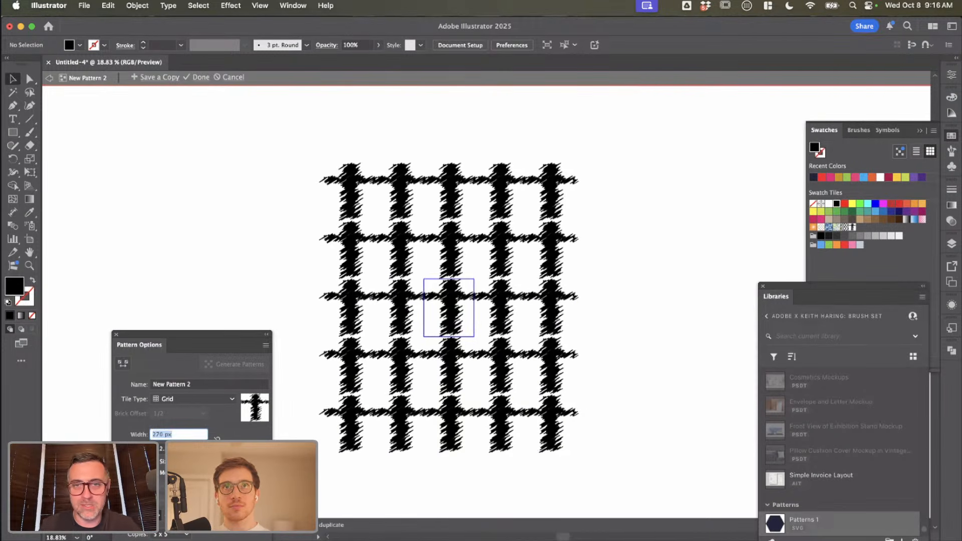
# Step: Reduce the pattern's tile height in large steps until the vertical bars connect, and finish editing the pattern
pyautogui.press('Return')
pyautogui.hotkey('shift', 'Down')
pyautogui.hotkey('shift', 'Down')
pyautogui.hotkey('shift', 'Down')
pyautogui.hotkey('shift', 'Down')
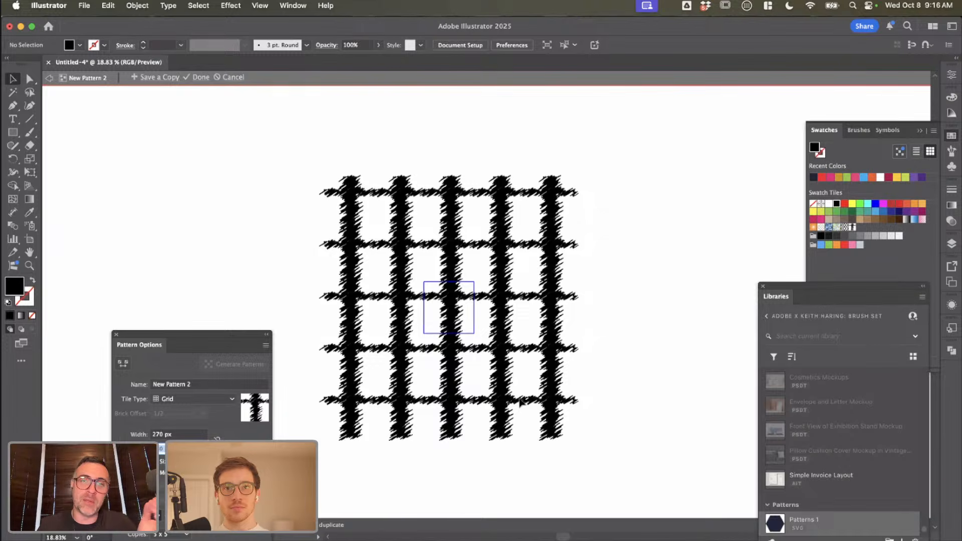
pyautogui.doubleClick(668, 297)
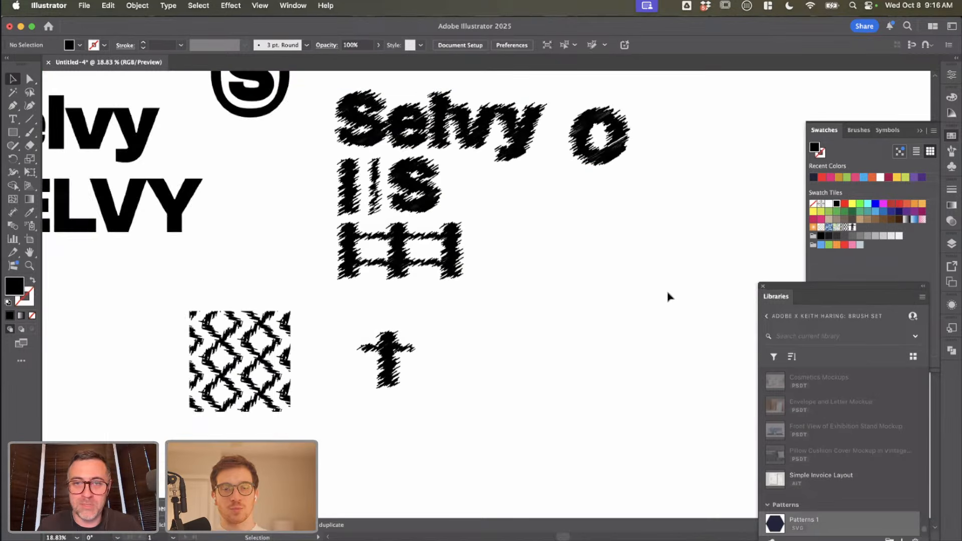
# Step: Fill the cross's vertical bar with the new cross-grid pattern swatch, and open and leave that pattern's editing mode
pyautogui.moveTo(388, 359)
pyautogui.mouseDown()
pyautogui.moveTo(359, 360)
pyautogui.moveTo(387, 361)
pyautogui.mouseUp()
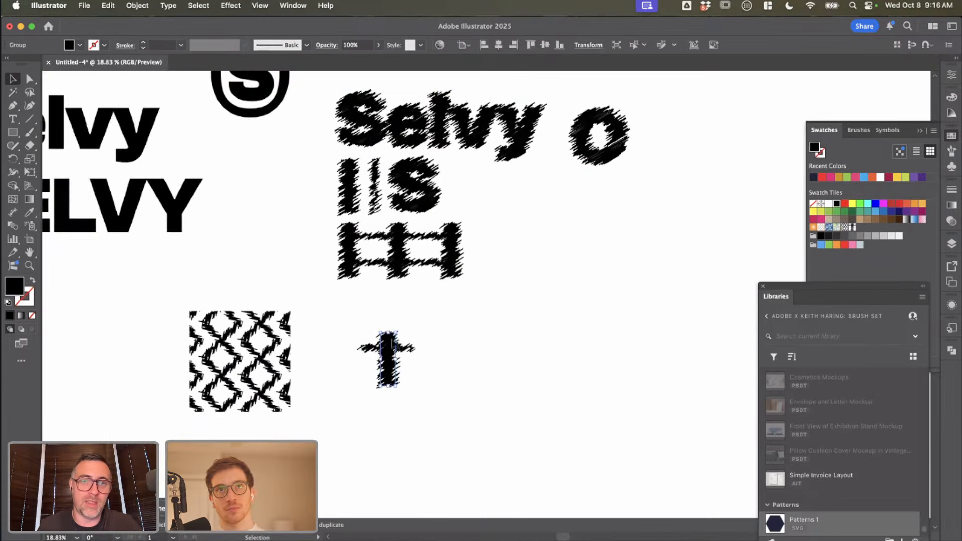
pyautogui.click(80, 45)
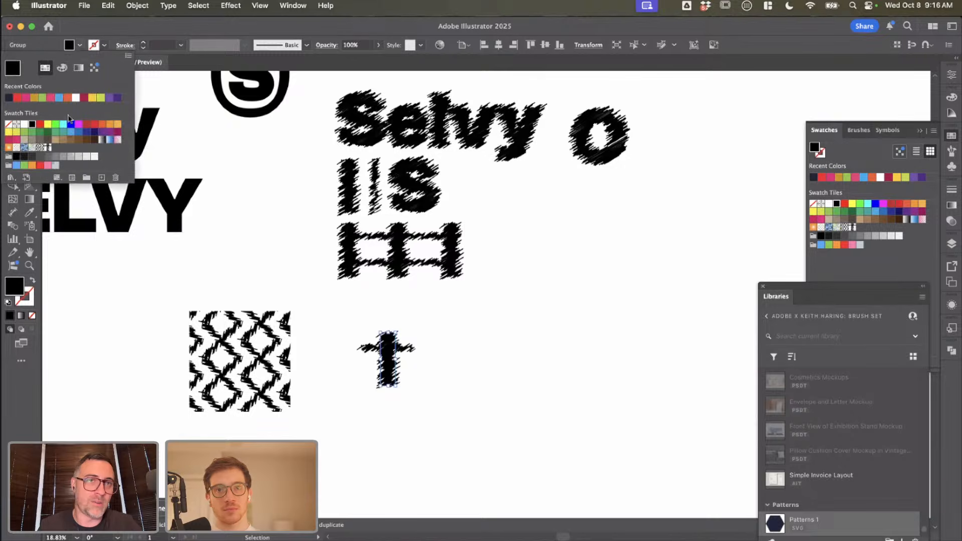
pyautogui.doubleClick(48, 148)
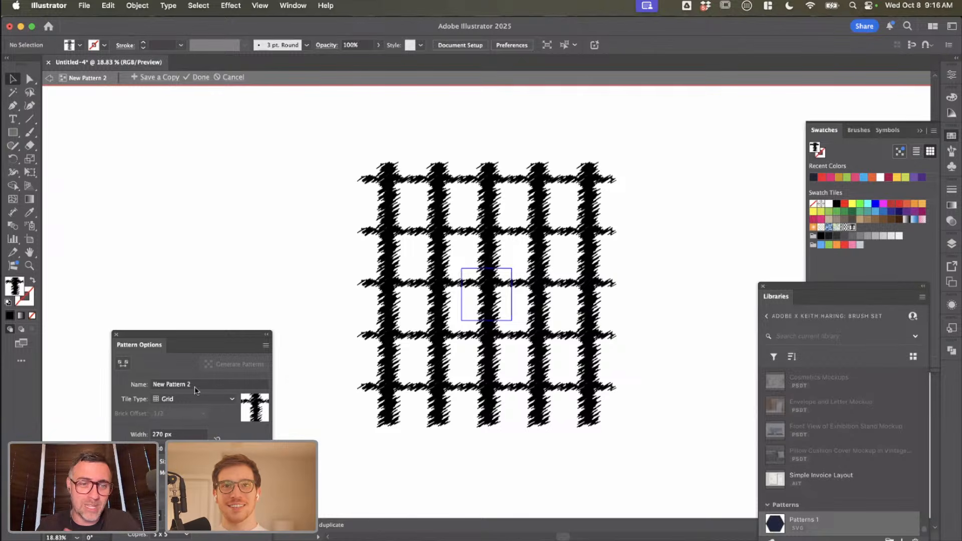
pyautogui.click(116, 335)
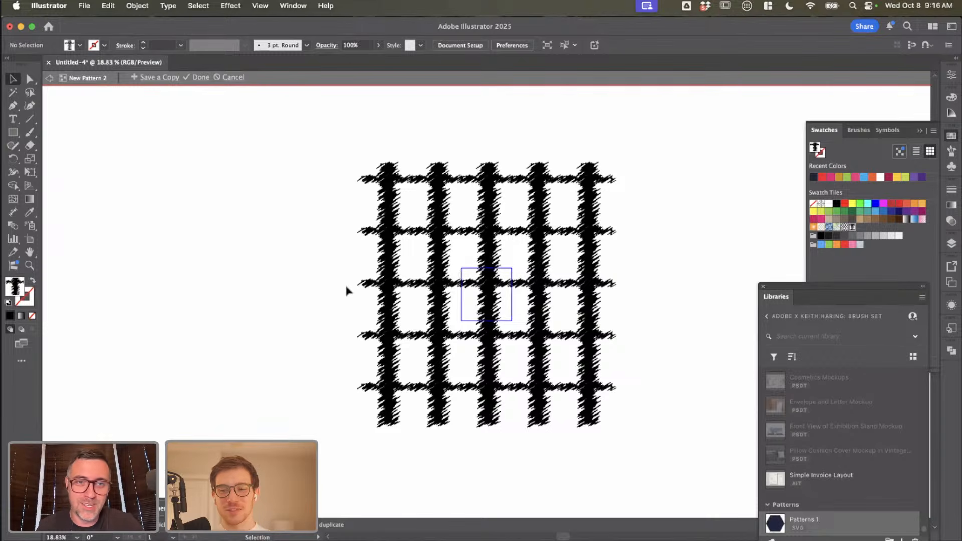
pyautogui.press('Escape')
# Step: Try to make another pattern from the cross whose vertical bar is filled with the cross-grid pattern
pyautogui.click(395, 364)
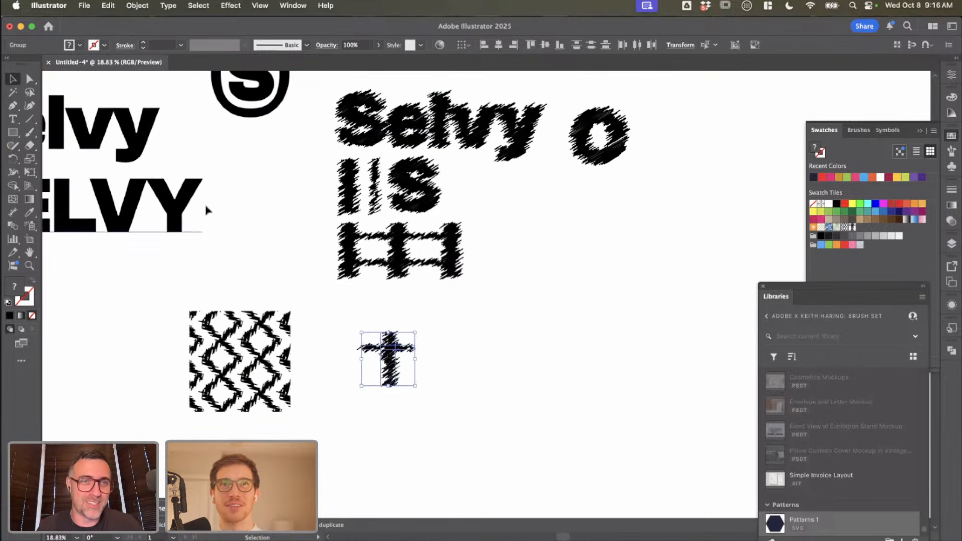
pyautogui.click(80, 45)
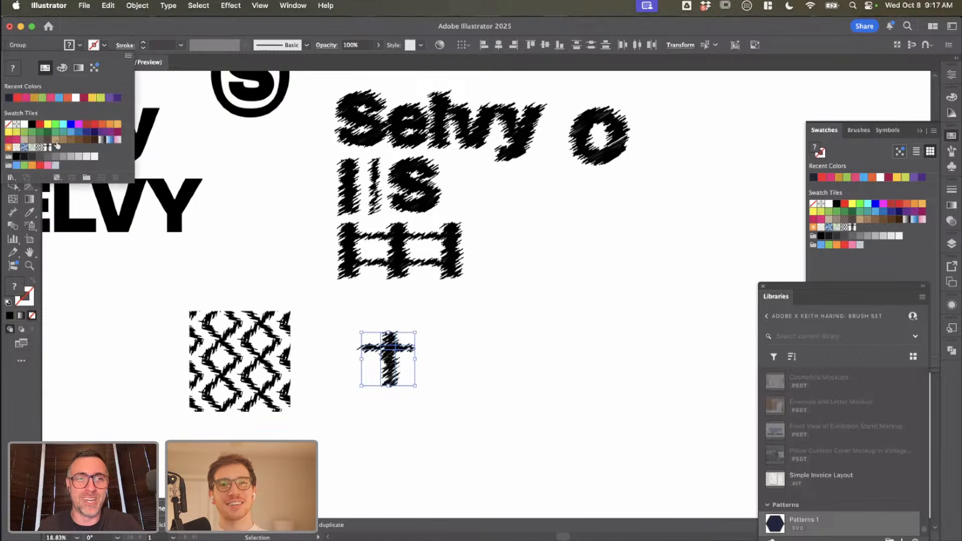
pyautogui.click(146, 8)
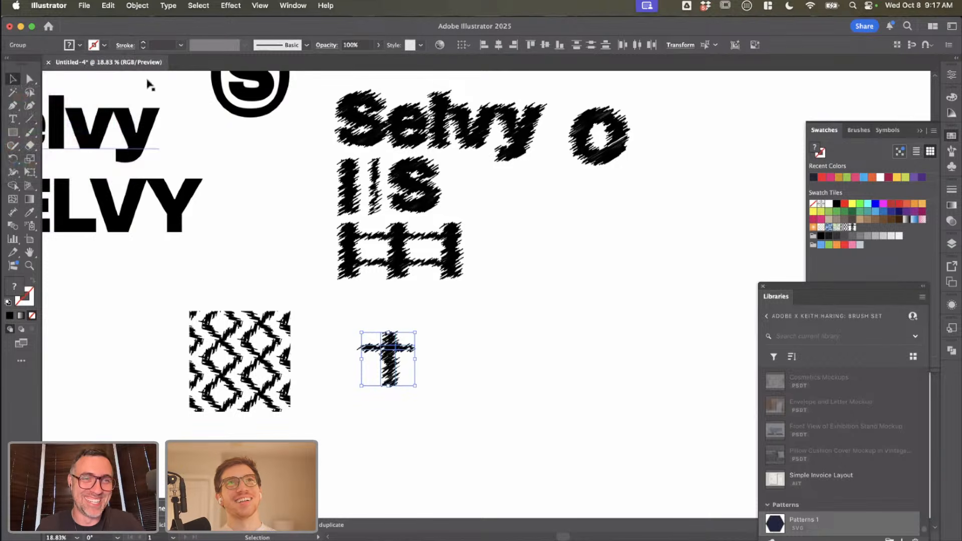
pyautogui.click(138, 6)
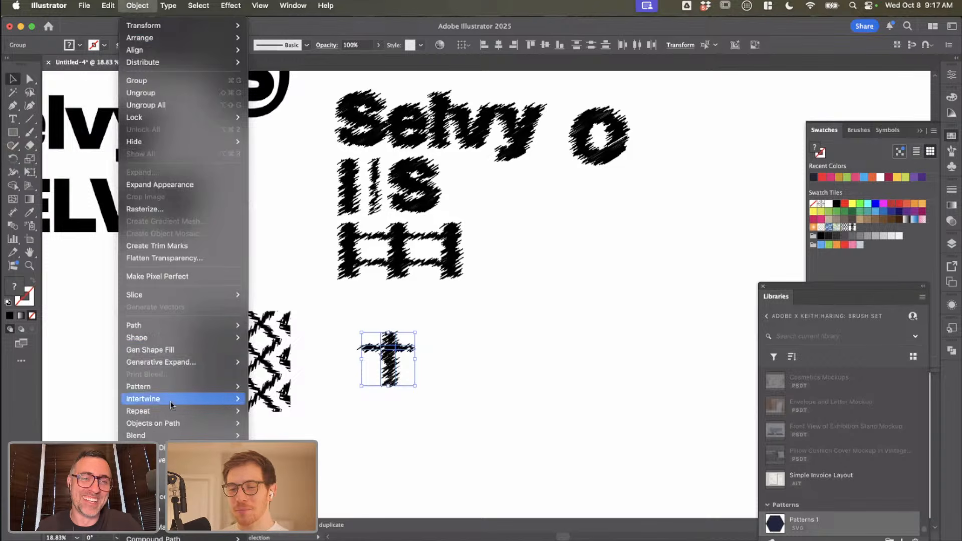
pyautogui.moveTo(168, 385)
pyautogui.click(304, 390)
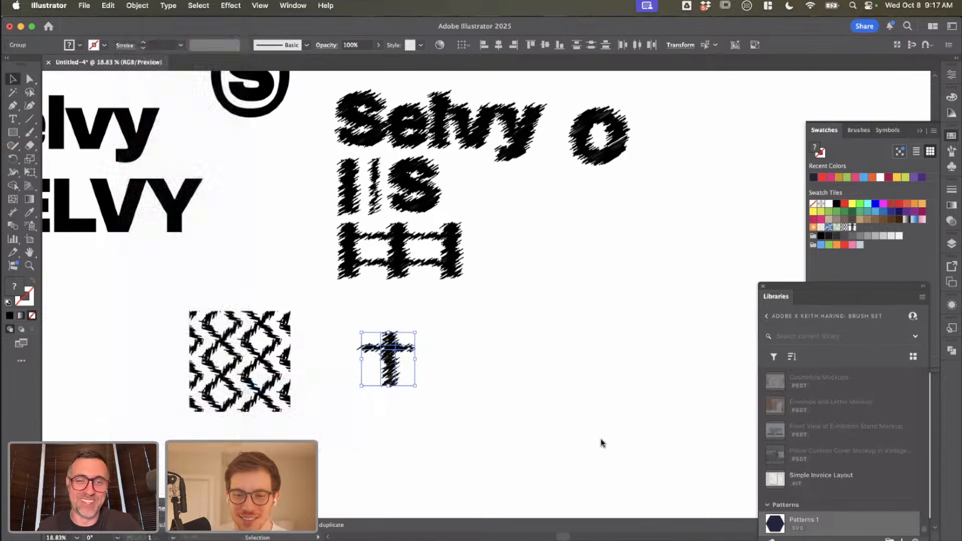
pyautogui.press('Return')
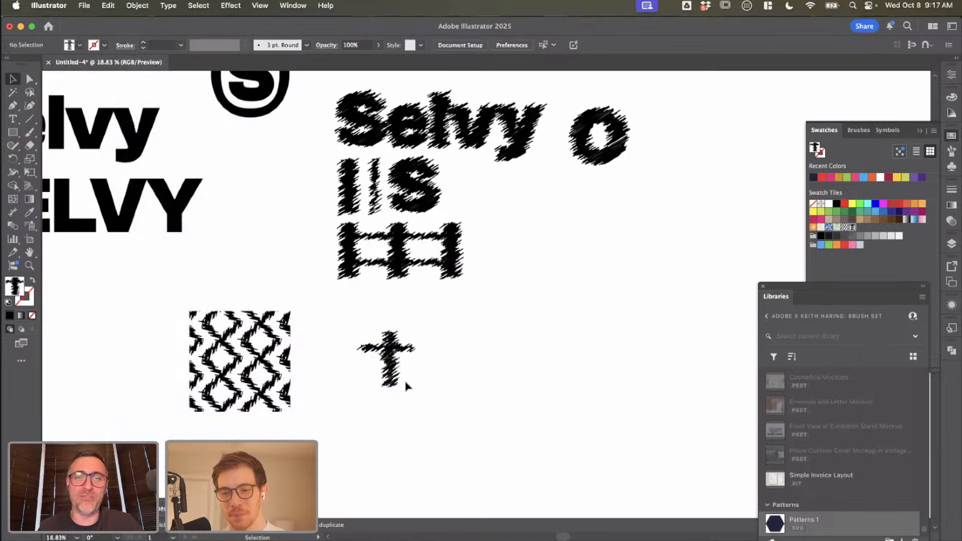
pyautogui.scroll(3, 407, 383)
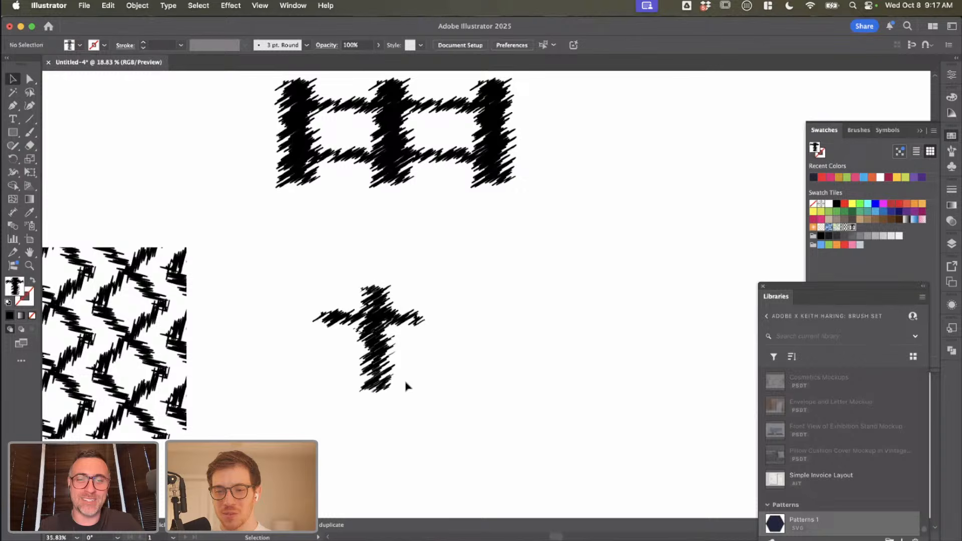
pyautogui.click(136, 6)
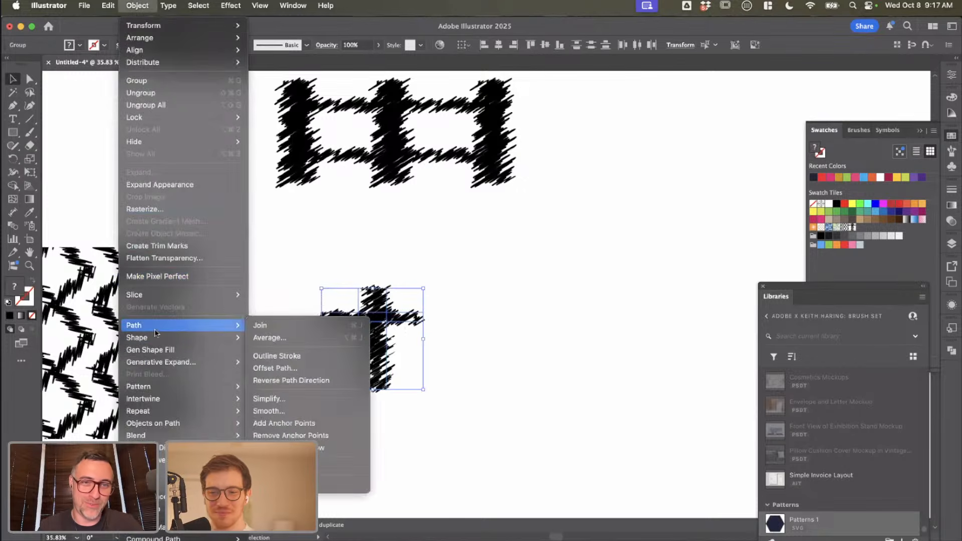
pyautogui.moveTo(186, 436)
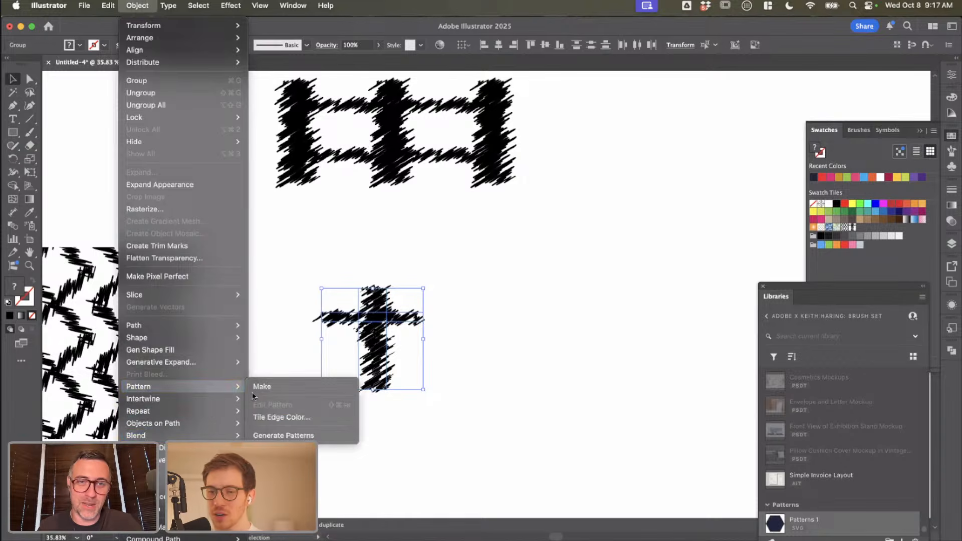
pyautogui.click(260, 387)
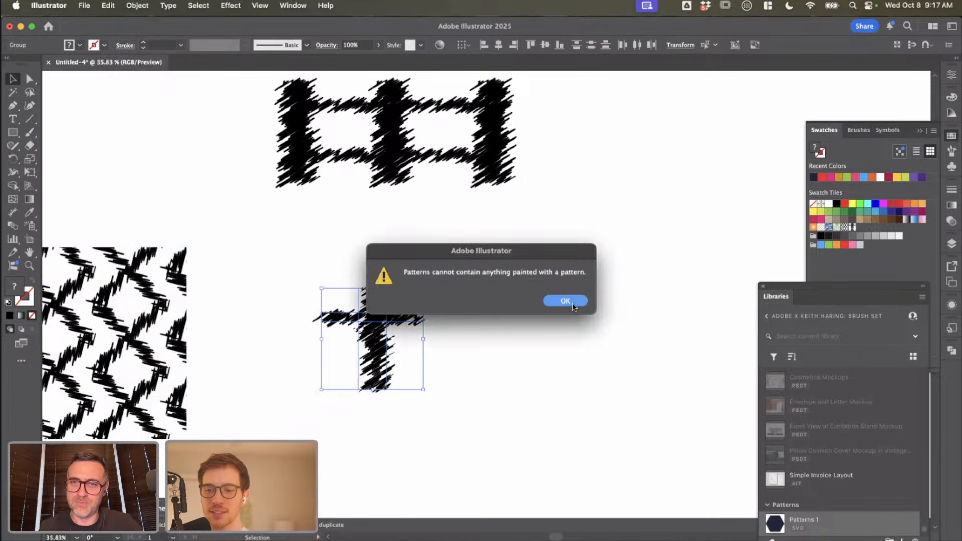
pyautogui.click(565, 301)
# Step: Move the cross's thin horizontal stroke down to the middle of the vertical bar
pyautogui.click(429, 382)
pyautogui.click(407, 322)
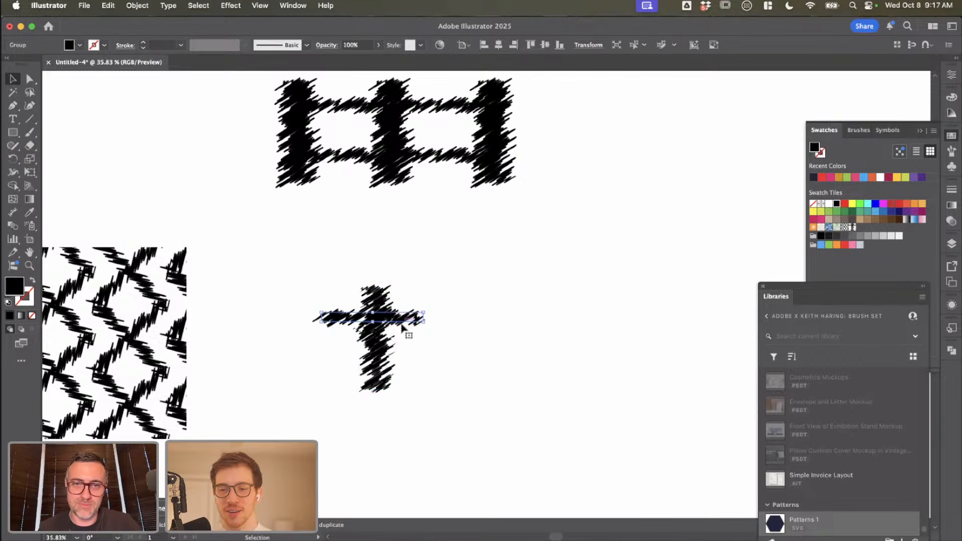
pyautogui.moveTo(408, 321); pyautogui.dragTo(409, 335)
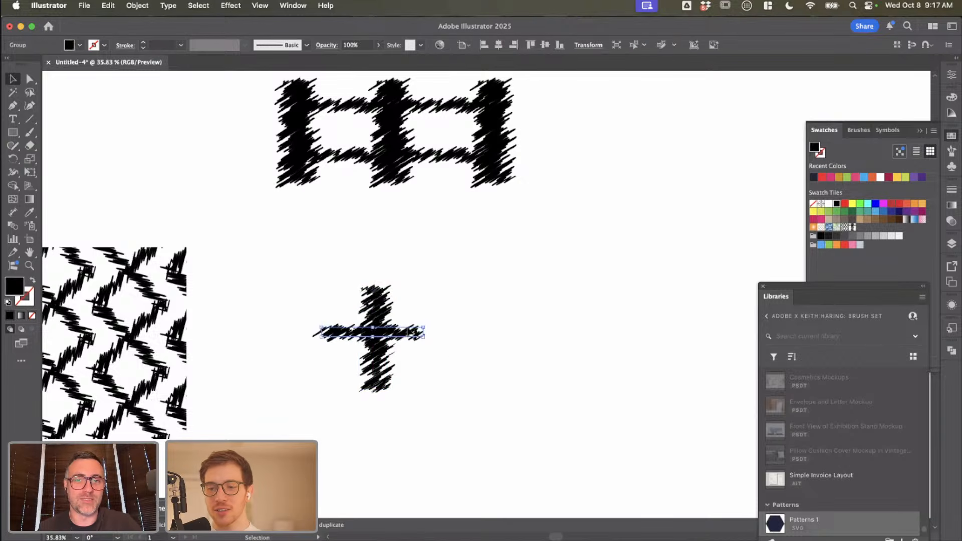
# Step: Duplicate the whole cross directly to its right and undo the copy
pyautogui.click(440, 353)
pyautogui.moveTo(426, 374); pyautogui.dragTo(327, 296)
pyautogui.moveTo(375, 333); pyautogui.dragTo(477, 333)
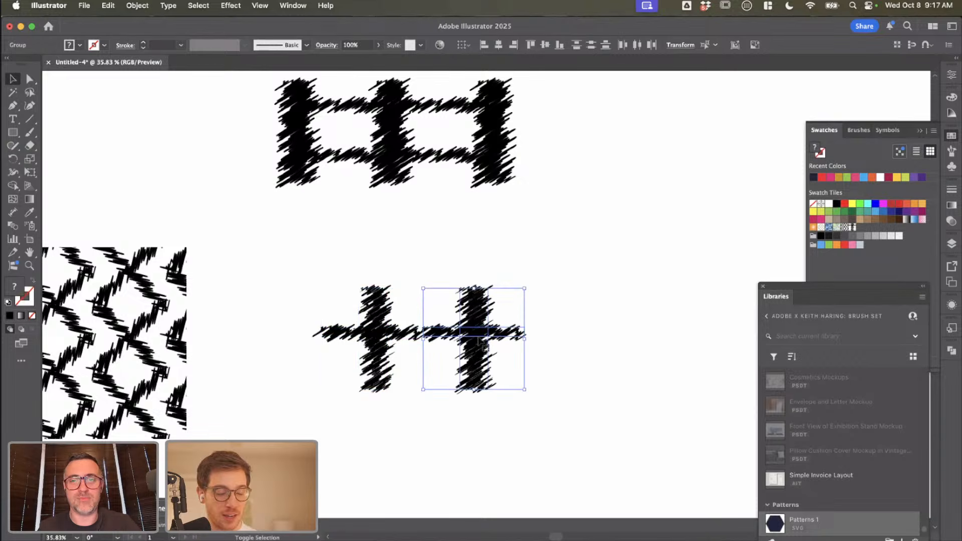
pyautogui.press('super+z')
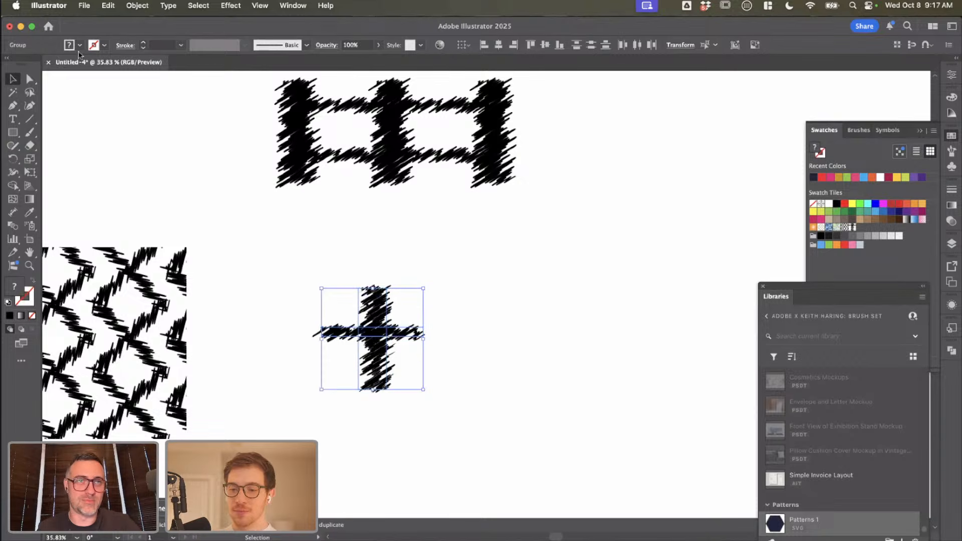
pyautogui.click(52, 99)
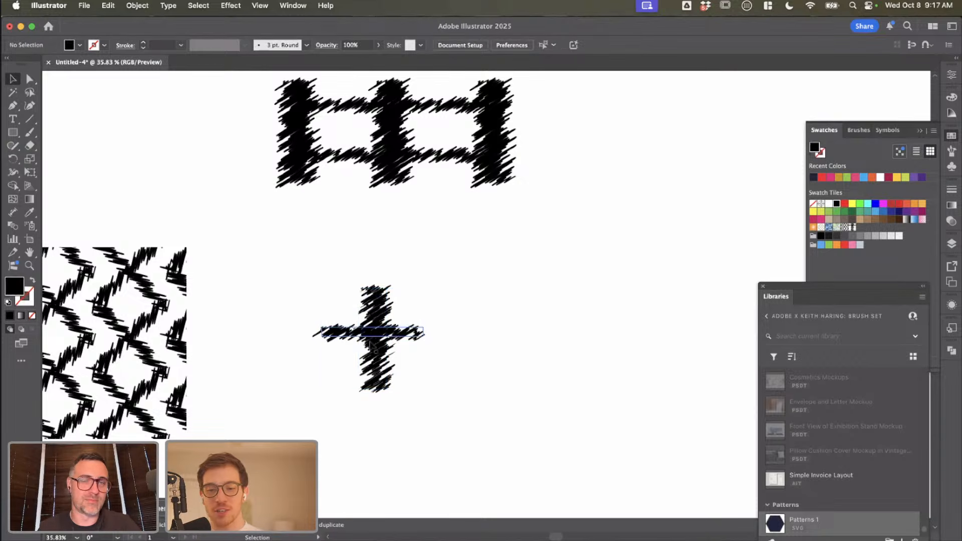
pyautogui.click(369, 323)
pyautogui.click(376, 219)
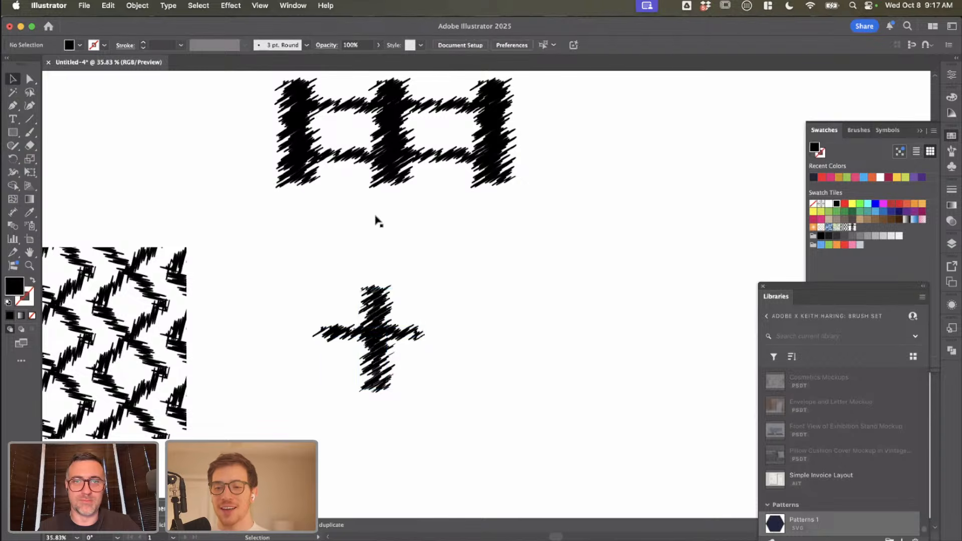
# Step: Duplicate the woven mark's rightmost vertical bar with its lower horizontal stroke beside the existing cross to form a second, solid cross
pyautogui.scroll(-5, 375, 219)
pyautogui.click(463, 162)
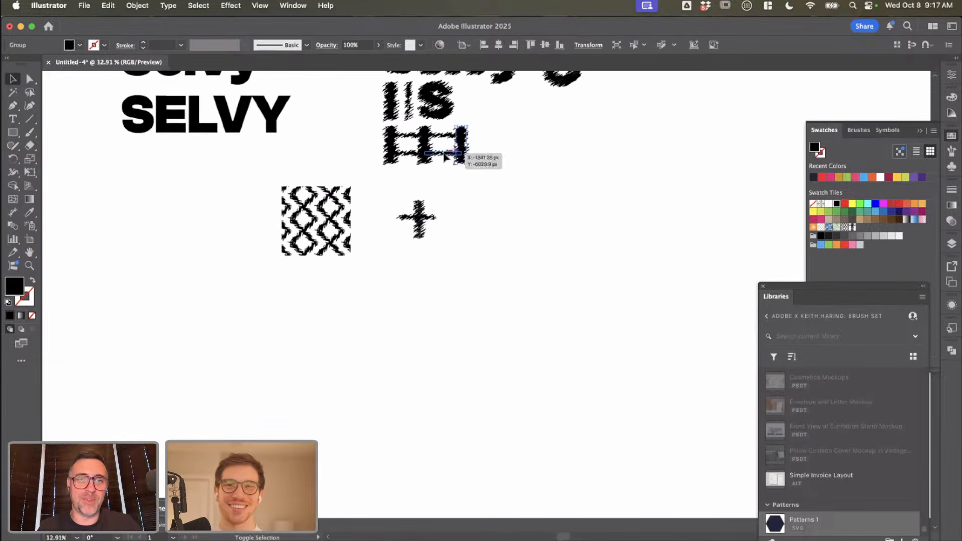
pyautogui.moveTo(465, 162); pyautogui.dragTo(471, 233)
pyautogui.click(489, 245)
pyautogui.scroll(5, 470, 231)
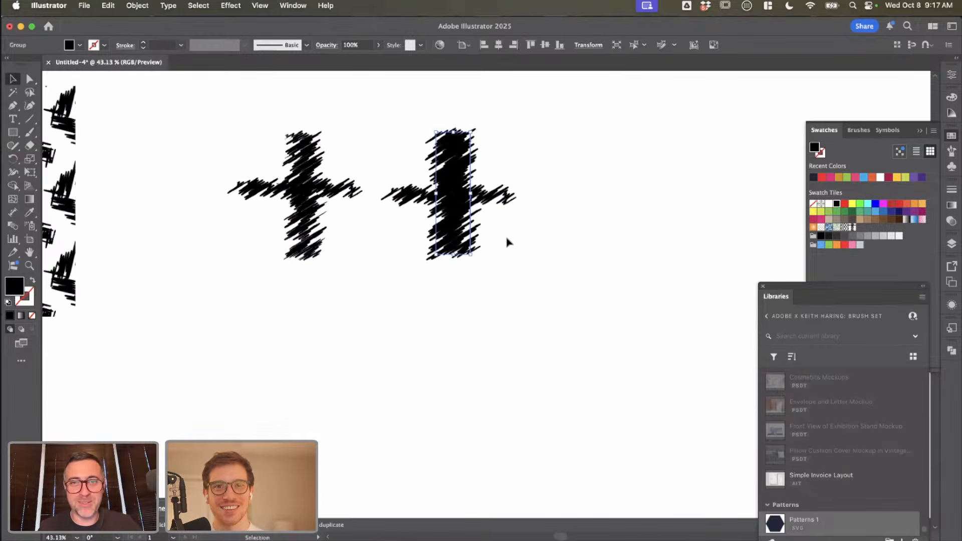
# Step: Select both strokes of the solid cross and make a new pattern from them
pyautogui.keyDown('shift'); pyautogui.click(401, 159); pyautogui.keyUp('shift')
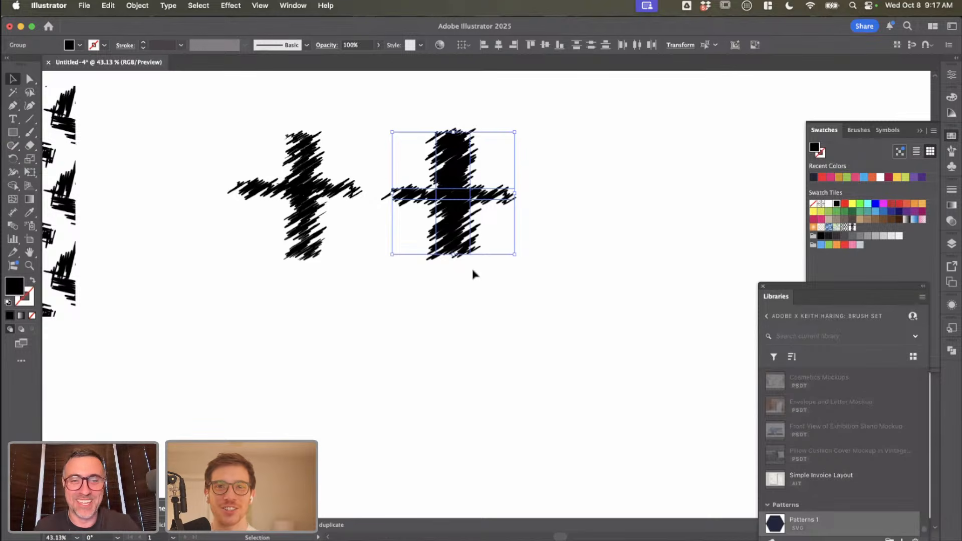
pyautogui.click(490, 279)
pyautogui.click(447, 180)
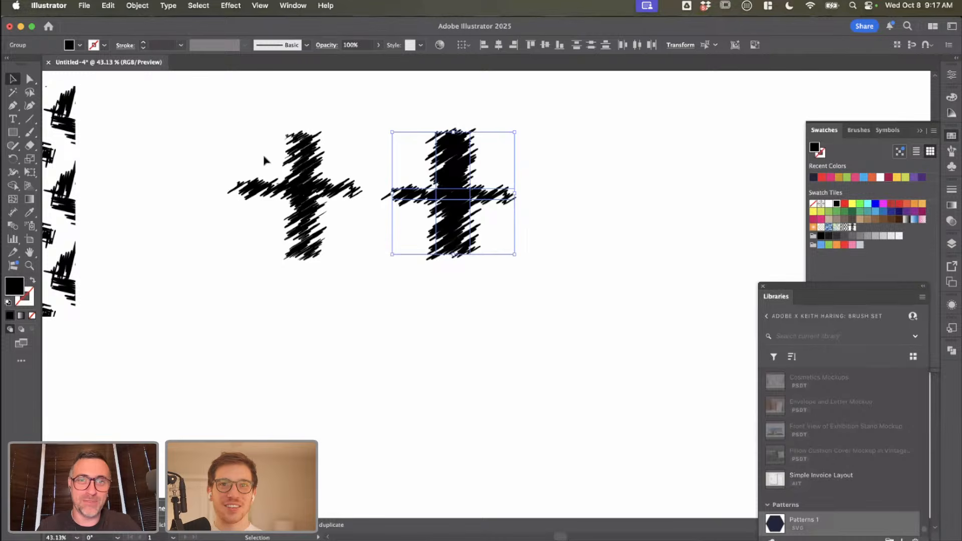
pyautogui.click(495, 248)
pyautogui.click(440, 167)
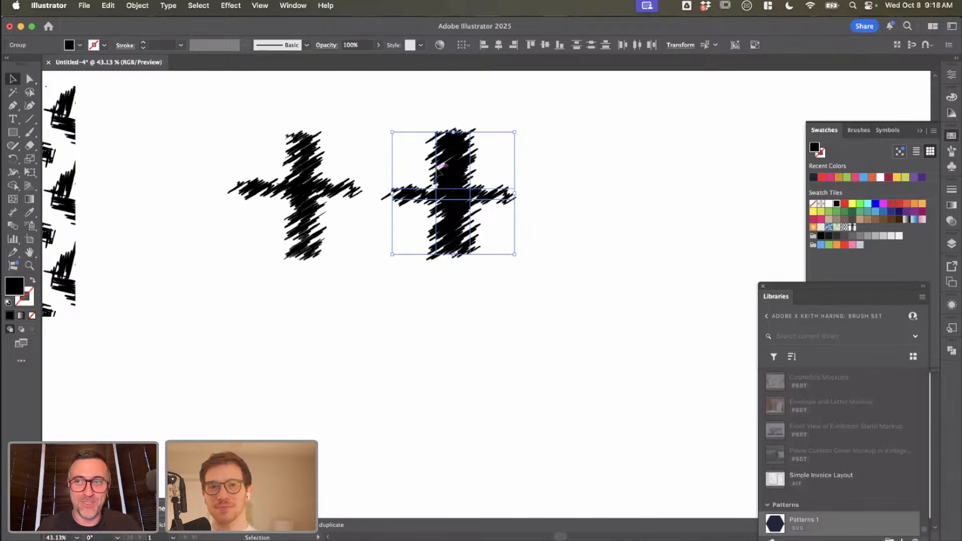
pyautogui.click(138, 6)
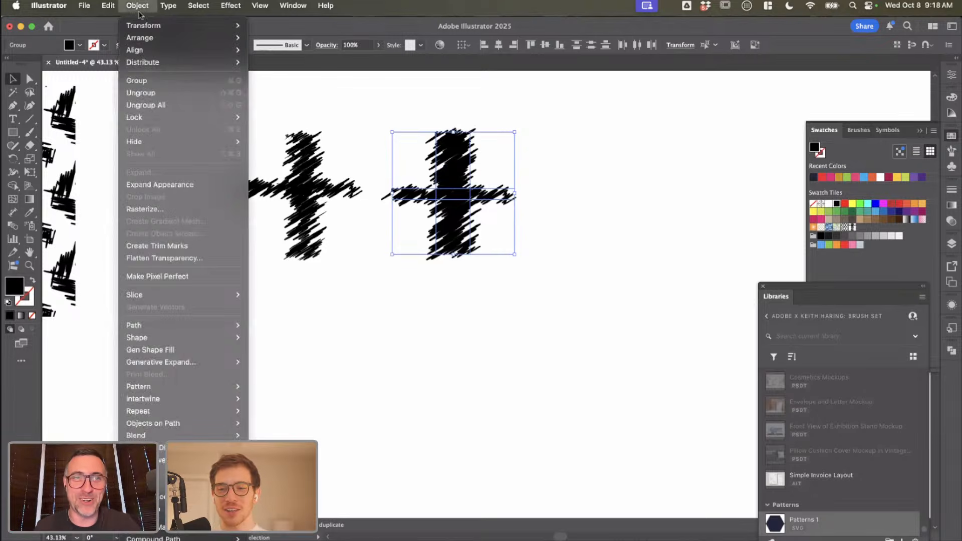
pyautogui.moveTo(171, 437)
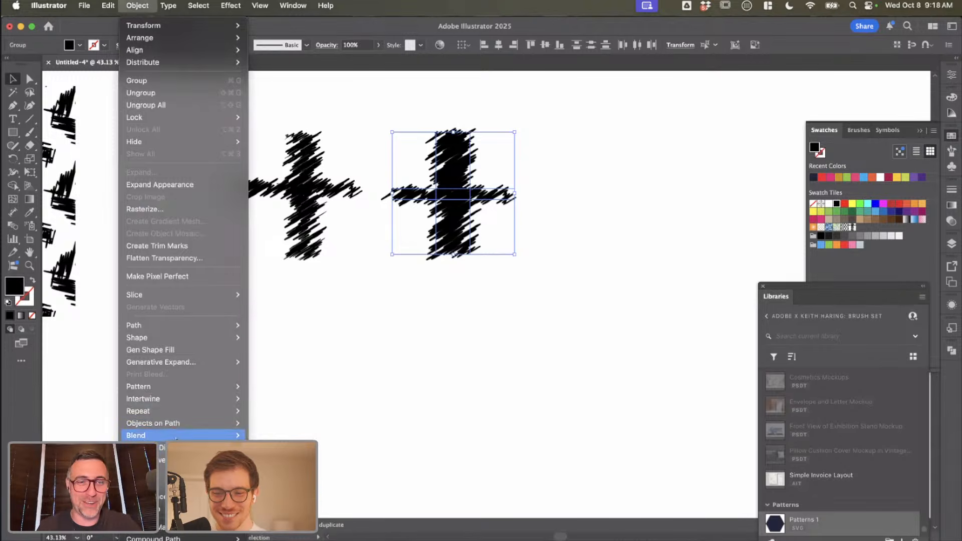
pyautogui.moveTo(150, 386)
pyautogui.click(270, 386)
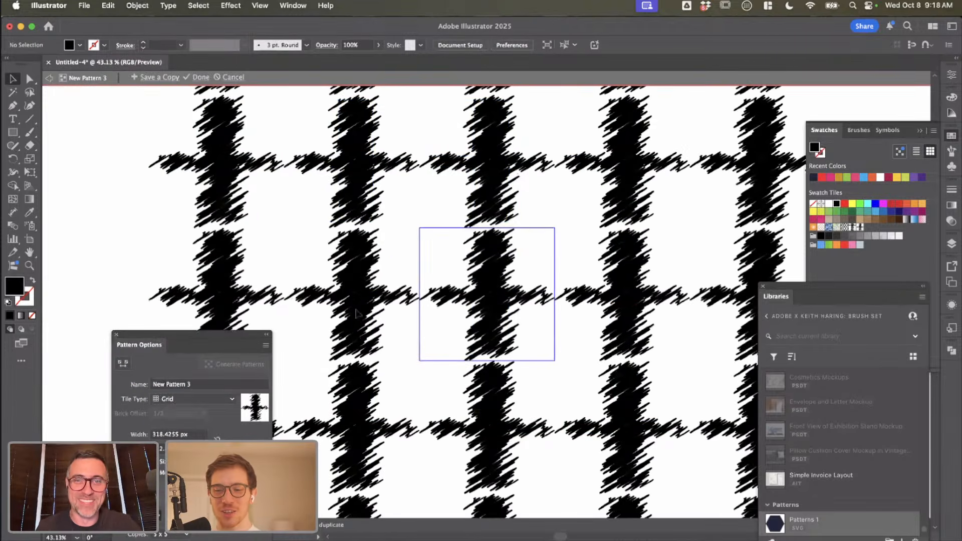
# Step: Try the Brick by Row and Hex by Column tile types on the cross pattern and return it to Grid
pyautogui.click(193, 399)
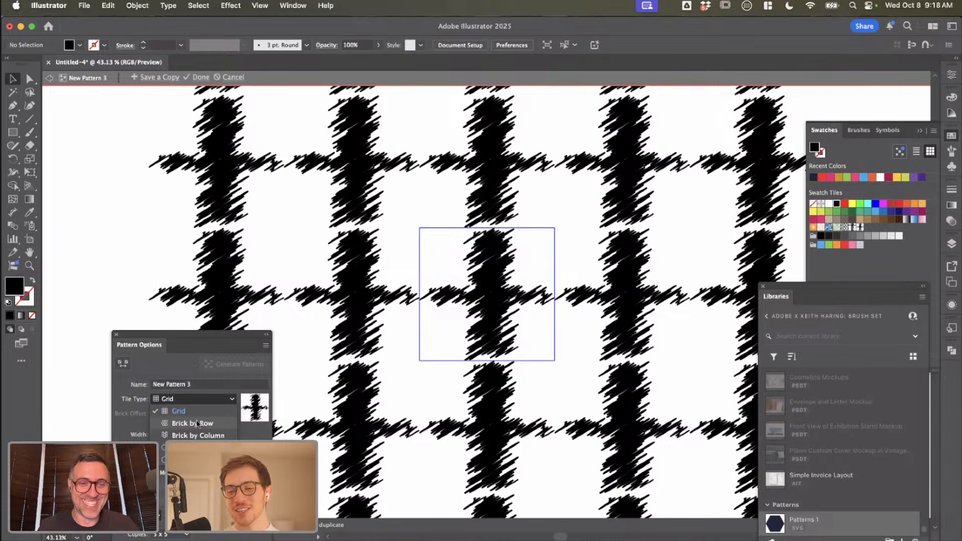
pyautogui.click(198, 423)
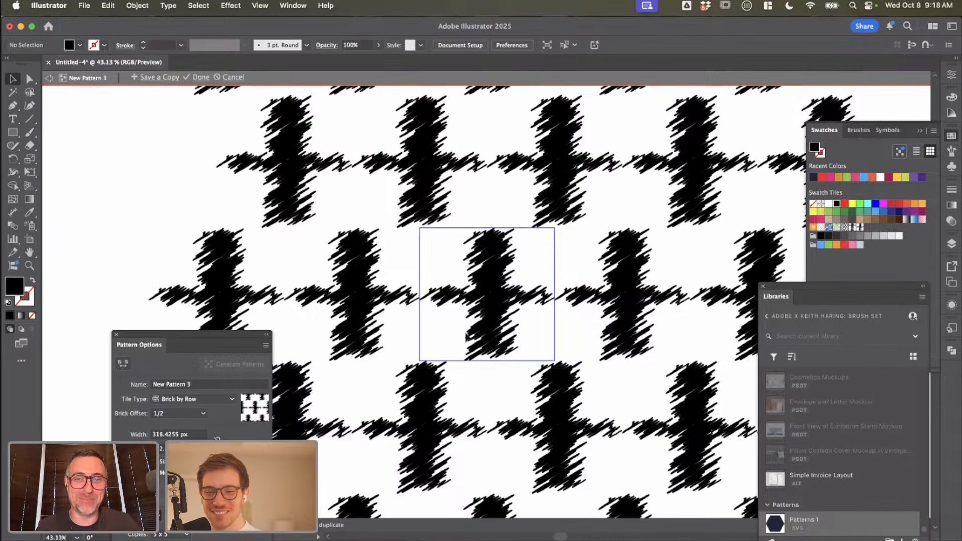
pyautogui.click(222, 398)
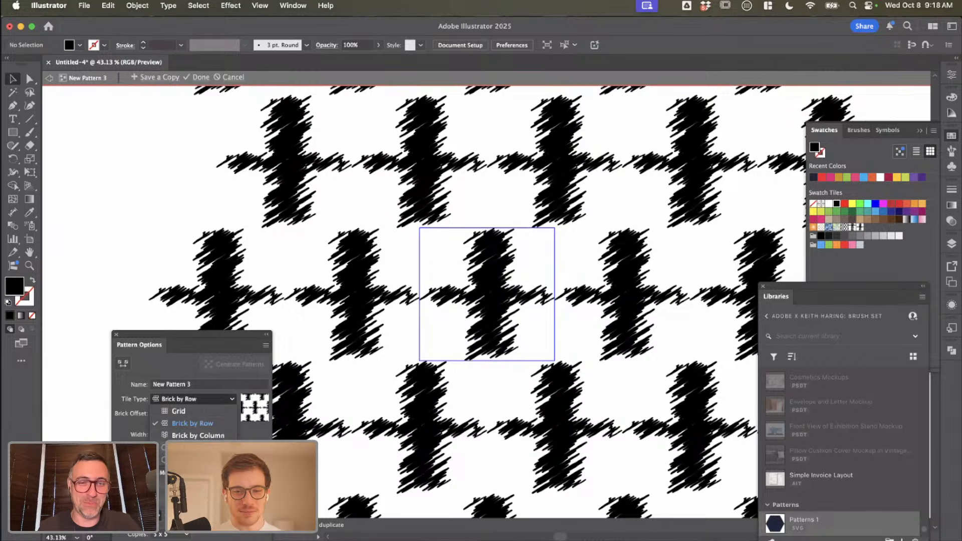
pyautogui.click(198, 448)
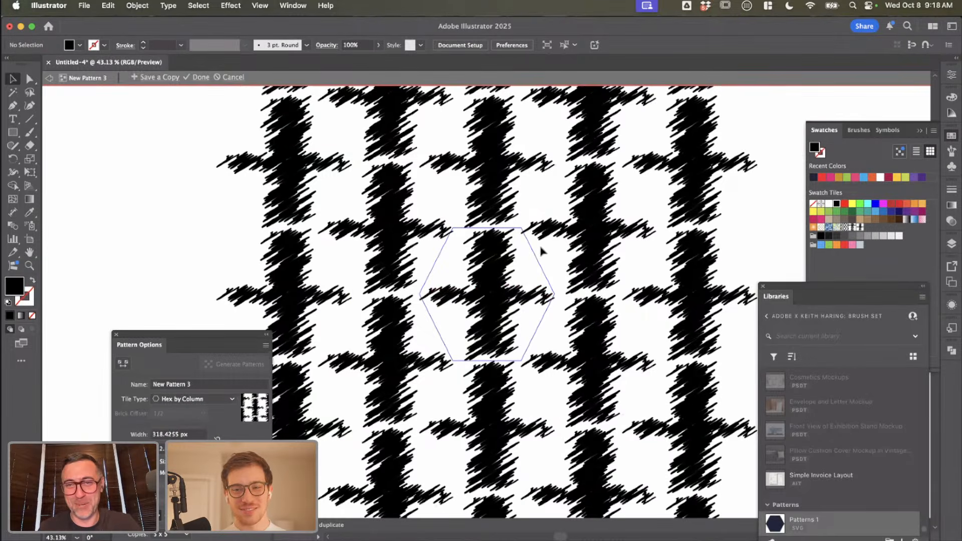
pyautogui.scroll(-3, 541, 251)
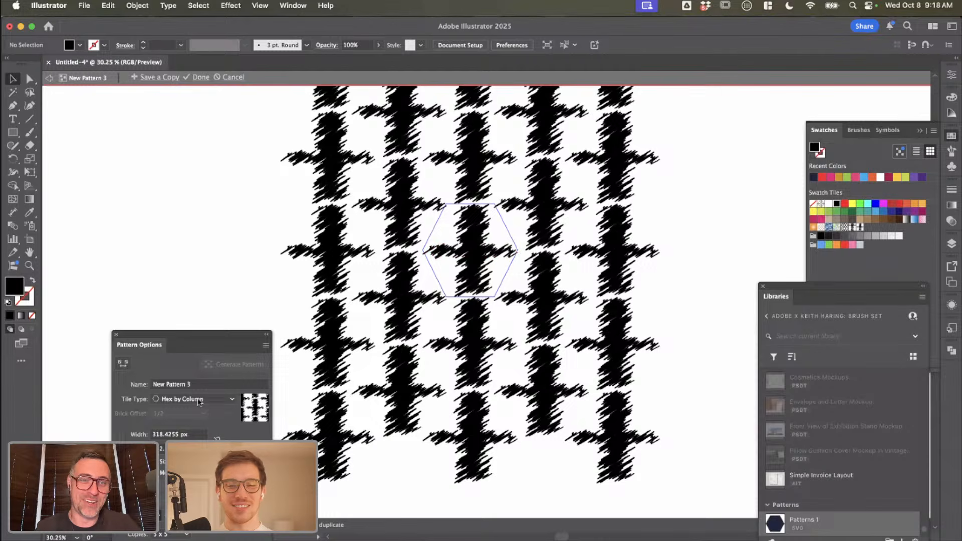
pyautogui.click(199, 400)
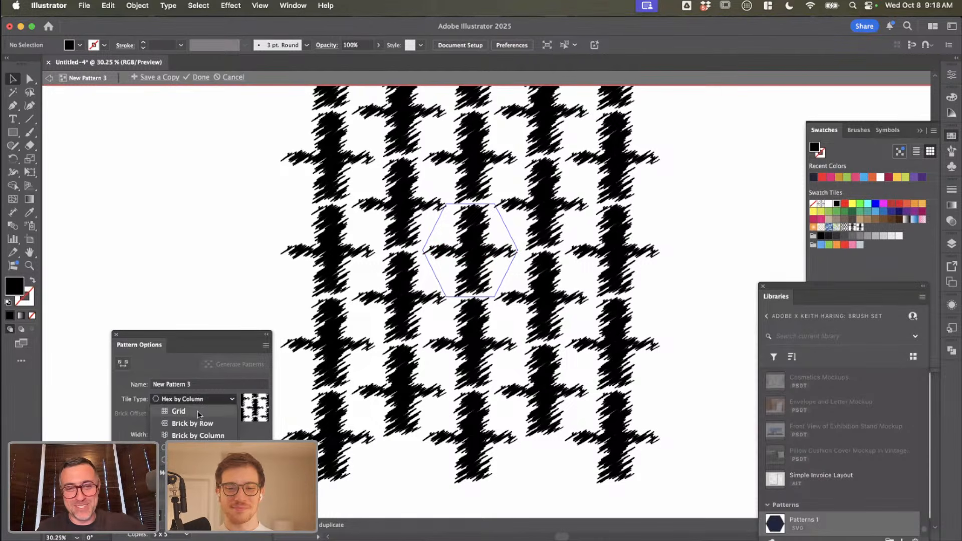
pyautogui.click(200, 412)
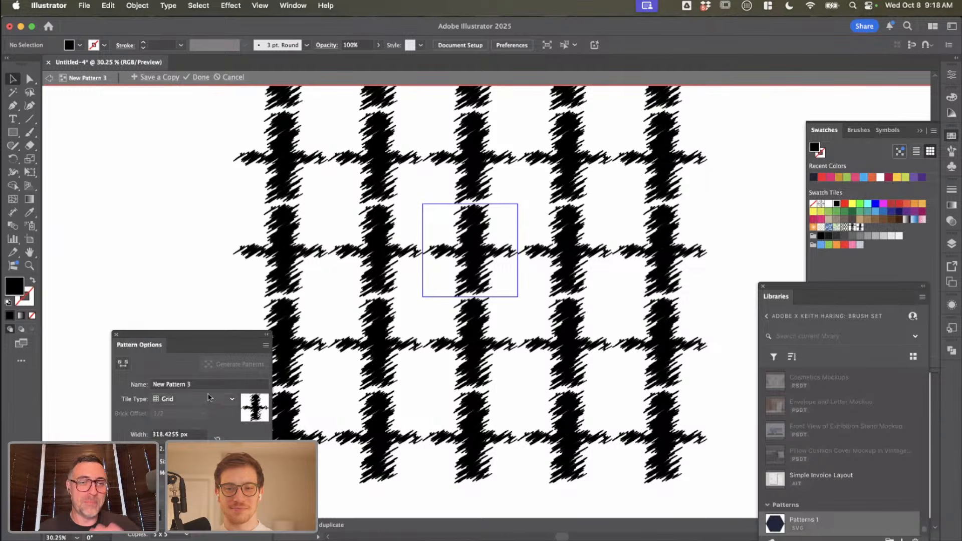
# Step: Set the cross pattern's tile type to Hex by Column and the tile width to 320 px
pyautogui.click(208, 399)
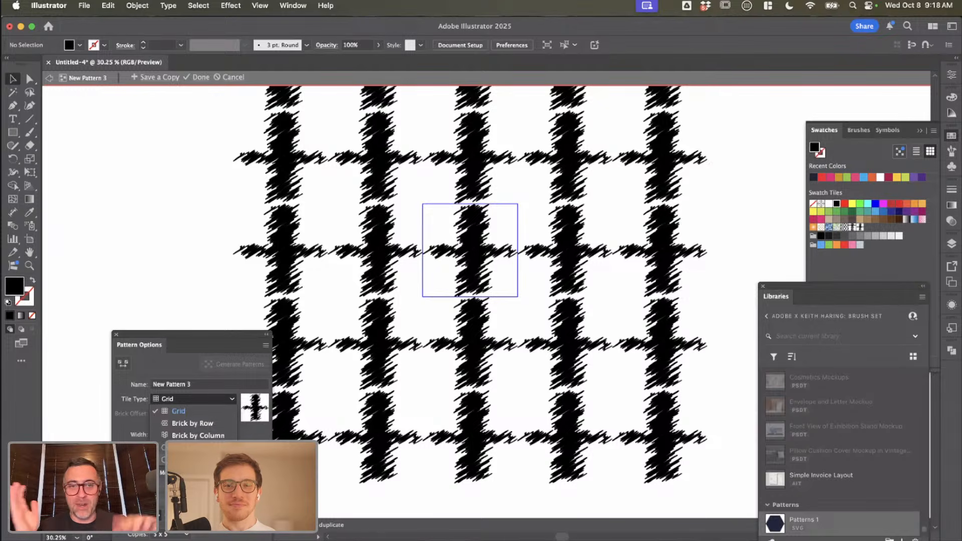
pyautogui.click(499, 244)
pyautogui.click(185, 402)
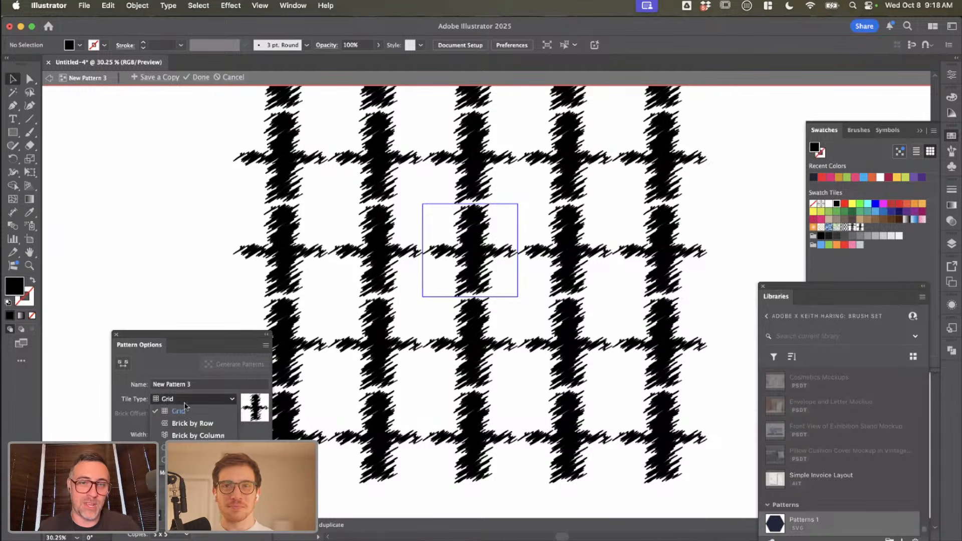
pyautogui.click(188, 448)
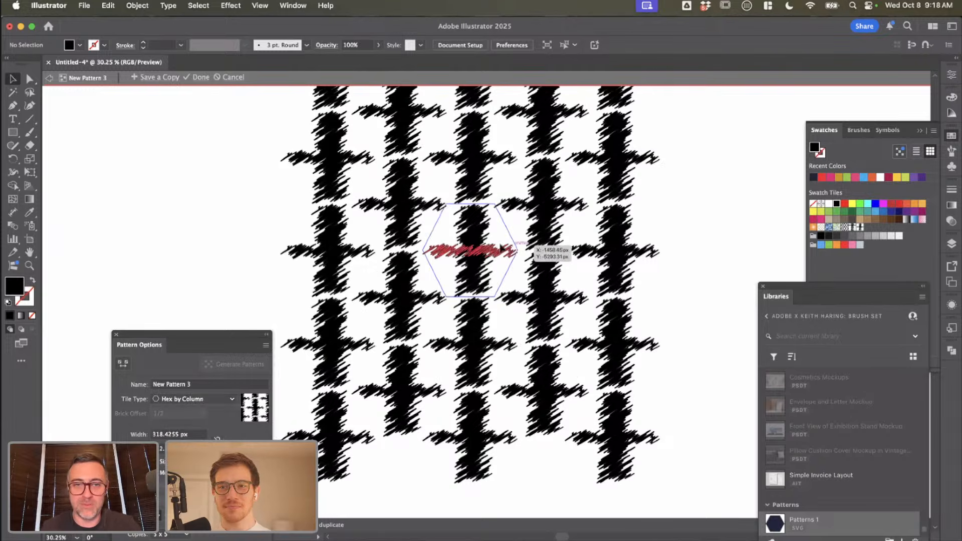
pyautogui.click(196, 435)
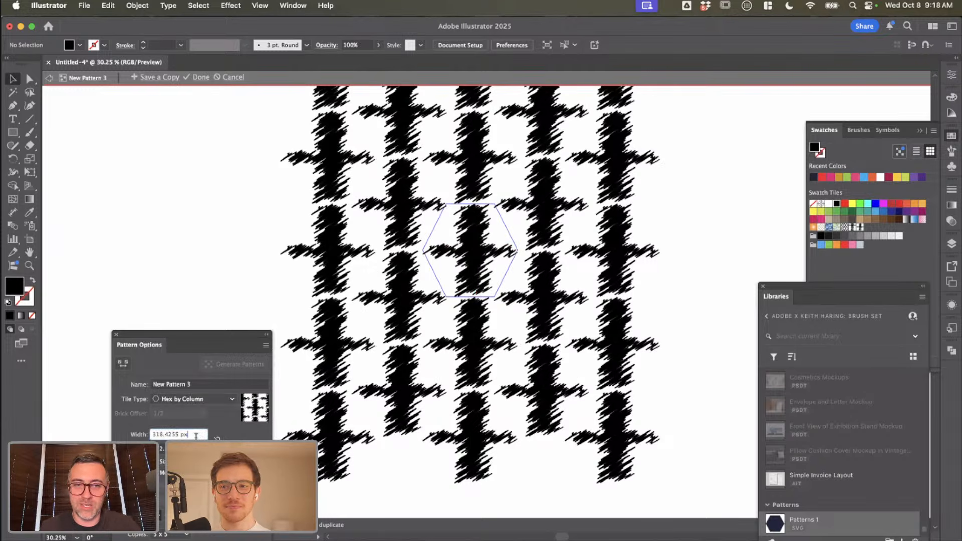
pyautogui.press('Up')
pyautogui.press('Up')
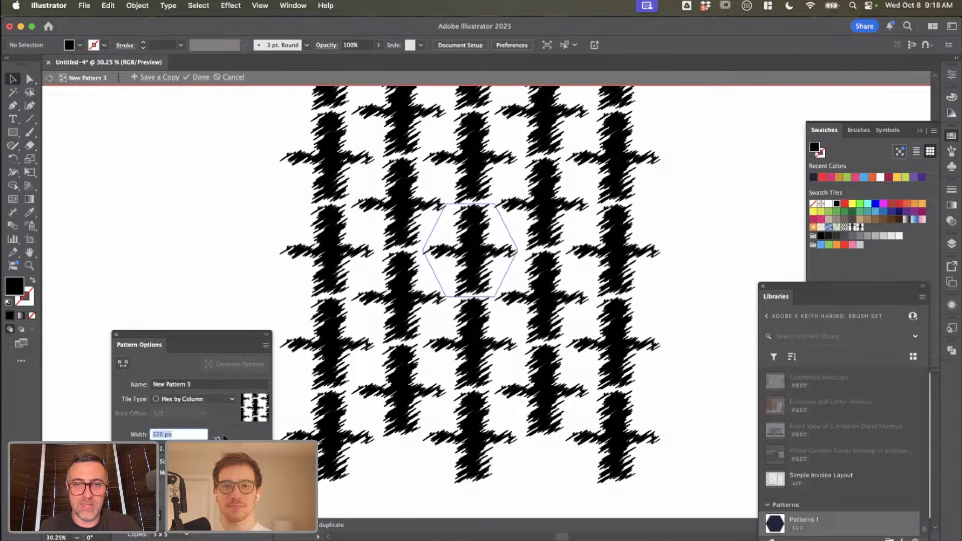
# Step: Delete the vertical bar from the pattern tile and add a copy of the horizontal stroke tilted diagonally downward above it
pyautogui.click(471, 273)
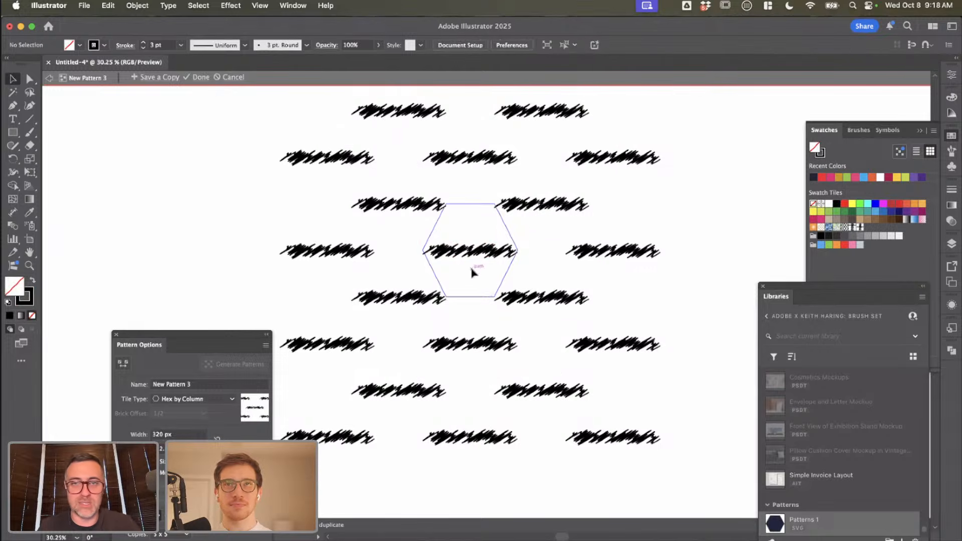
pyautogui.click(472, 269)
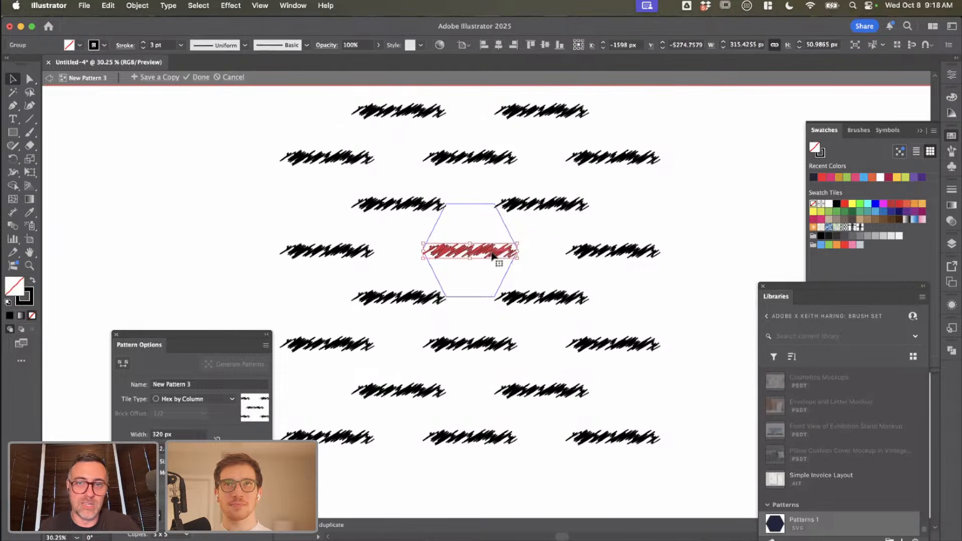
pyautogui.moveTo(473, 269)
pyautogui.mouseDown()
pyautogui.moveTo(490, 223)
pyautogui.moveTo(512, 231)
pyautogui.moveTo(496, 243)
pyautogui.moveTo(471, 220)
pyautogui.mouseUp()
pyautogui.click(465, 254)
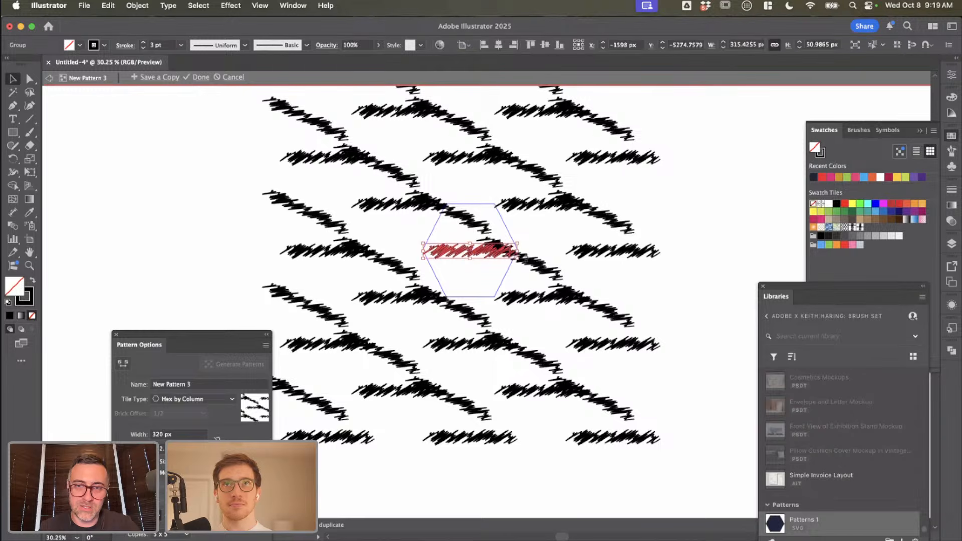
# Step: Rotate the horizontal stroke to the opposite diagonal, join it to the tilted copy as a diamond lattice, and finish pattern editing
pyautogui.moveTo(521, 259); pyautogui.dragTo(519, 241)
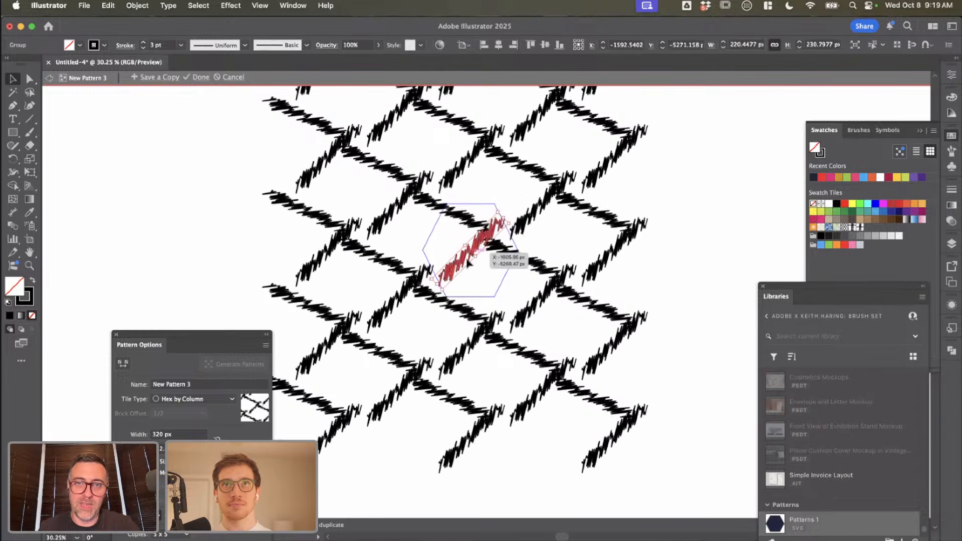
pyautogui.moveTo(459, 257)
pyautogui.mouseDown()
pyautogui.moveTo(458, 276)
pyautogui.moveTo(446, 273)
pyautogui.mouseUp()
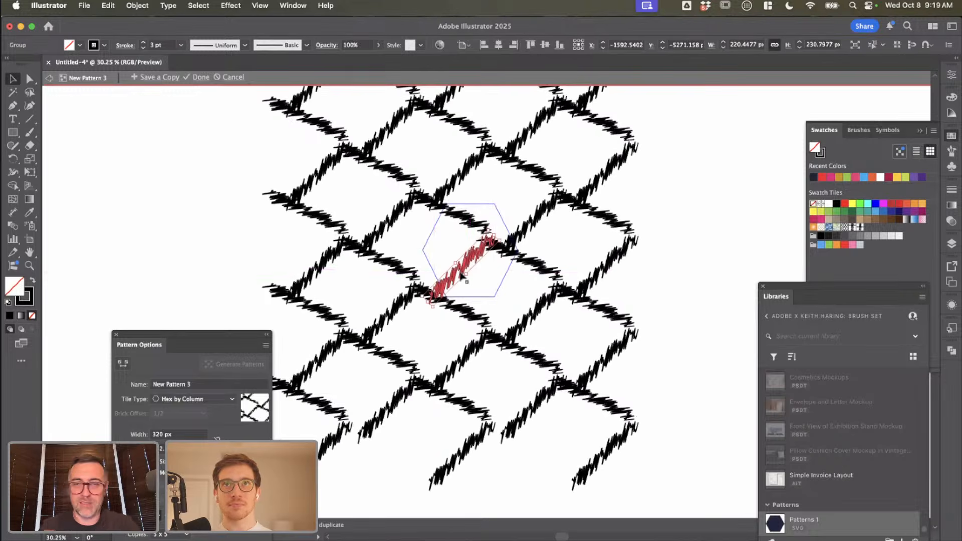
pyautogui.scroll(2, 460, 262)
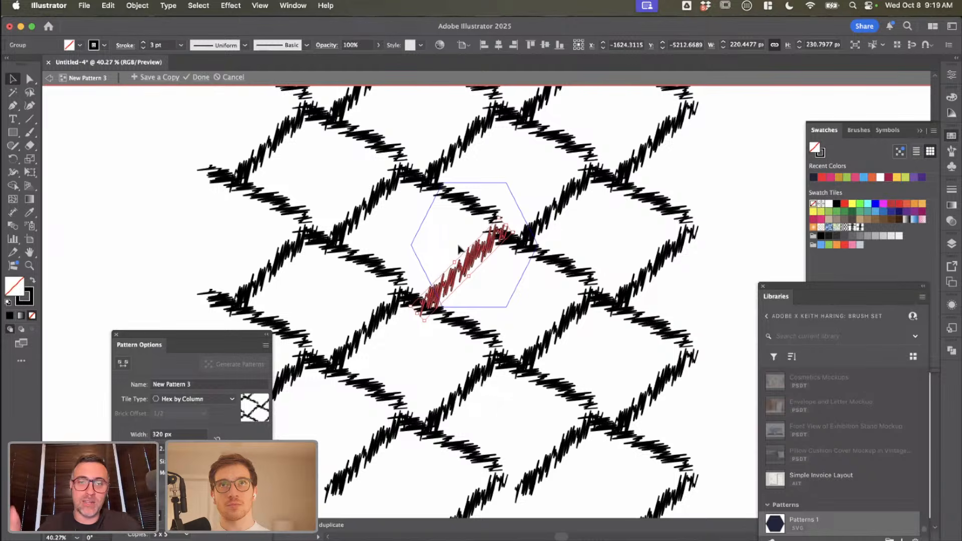
pyautogui.doubleClick(434, 232)
# Step: Duplicate the scribbled letter O into the empty area below and to the right of the original
pyautogui.scroll(-5, 434, 234)
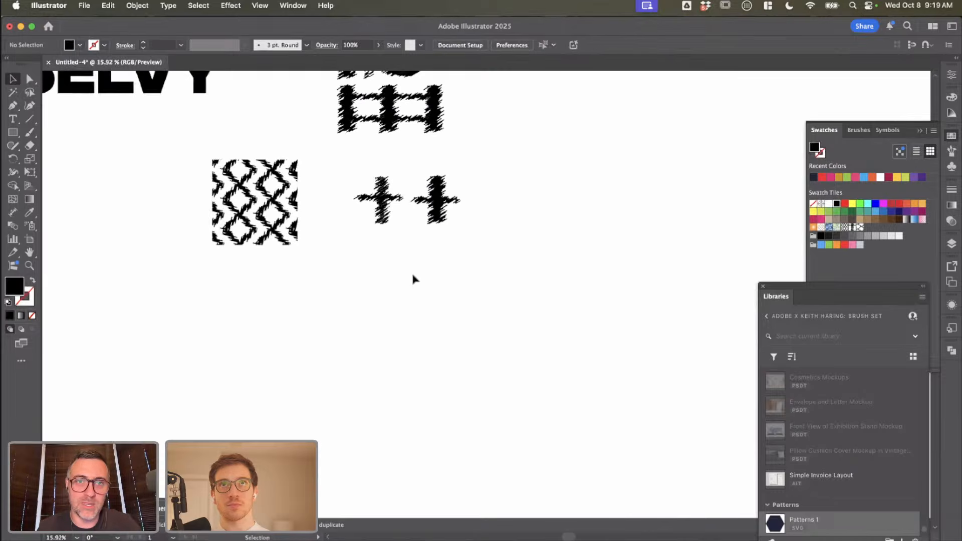
pyautogui.hscroll(2, 414, 277)
pyautogui.scroll(2, 413, 277)
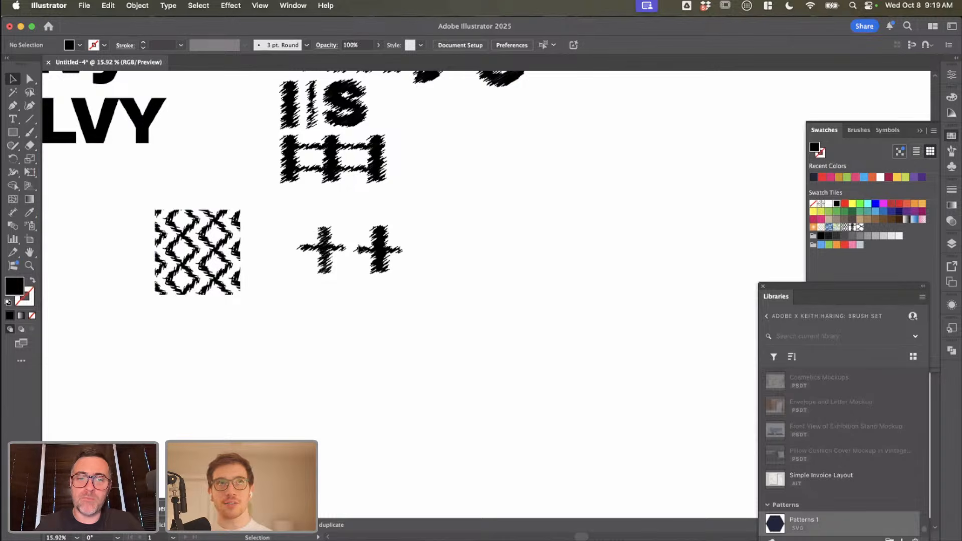
pyautogui.scroll(3, 360, 330)
pyautogui.hscroll(3, 360, 330)
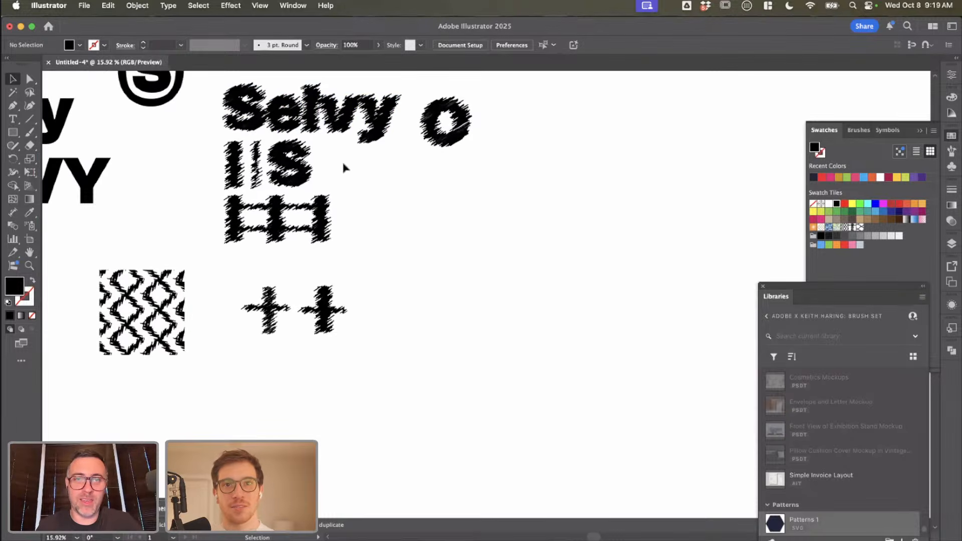
pyautogui.moveTo(465, 123); pyautogui.dragTo(545, 182)
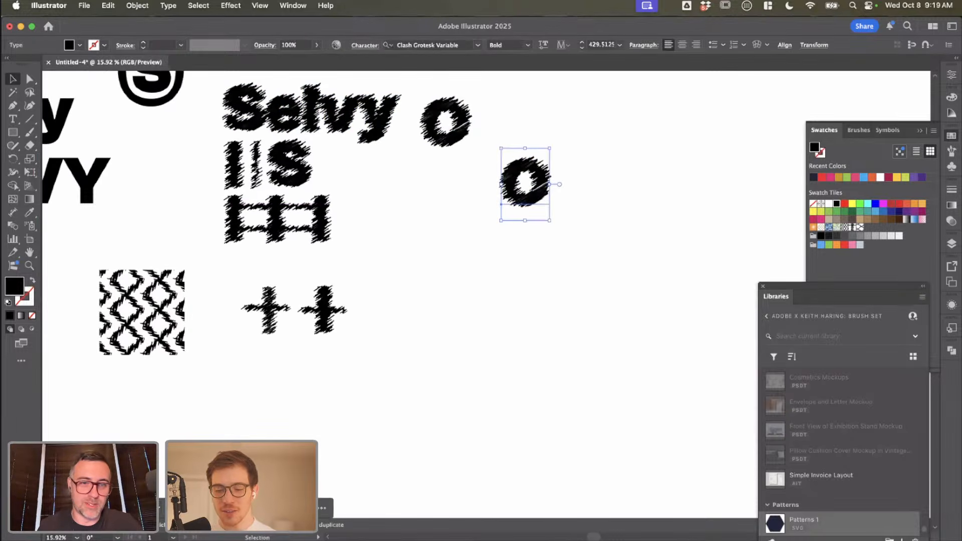
pyautogui.click(299, 424)
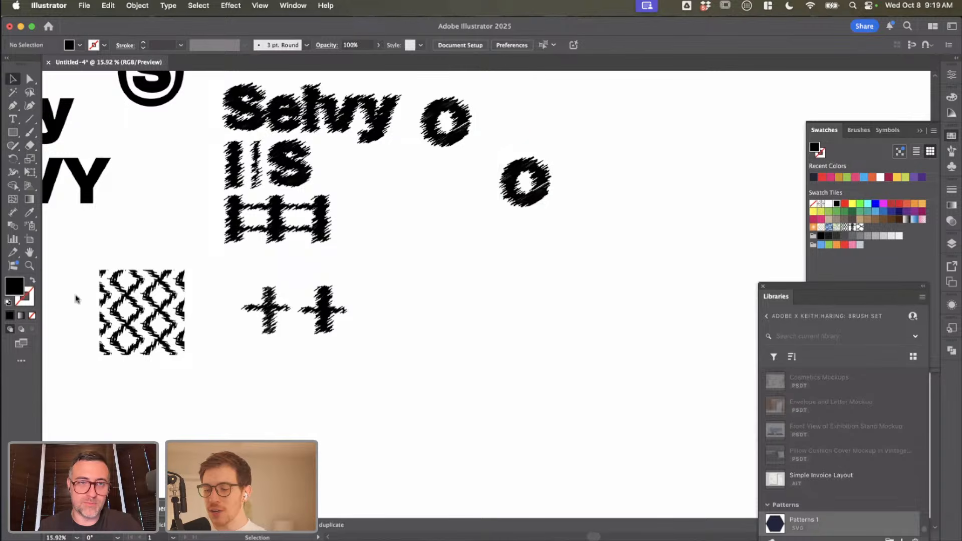
# Step: Set up a Generate Vectors request with the prompt "Coffee Icon", the Icon content type and the Style Reference settings open
pyautogui.click(173, 508)
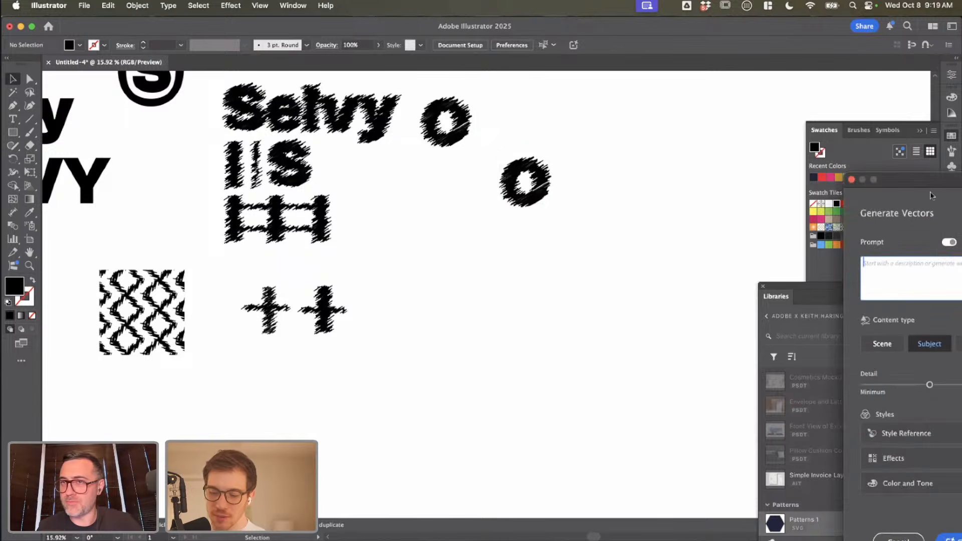
pyautogui.moveTo(621, 223); pyautogui.dragTo(153, 140)
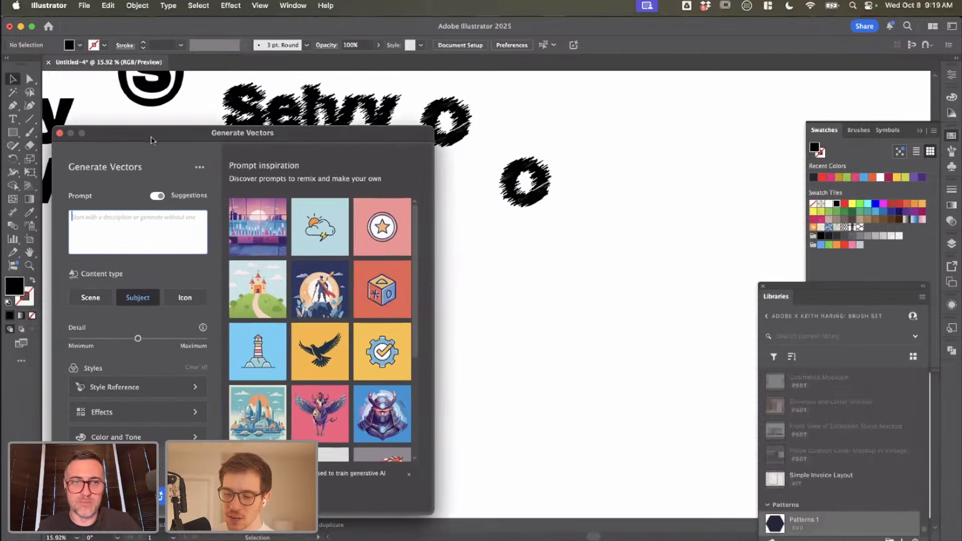
pyautogui.click(136, 387)
pyautogui.click(115, 230)
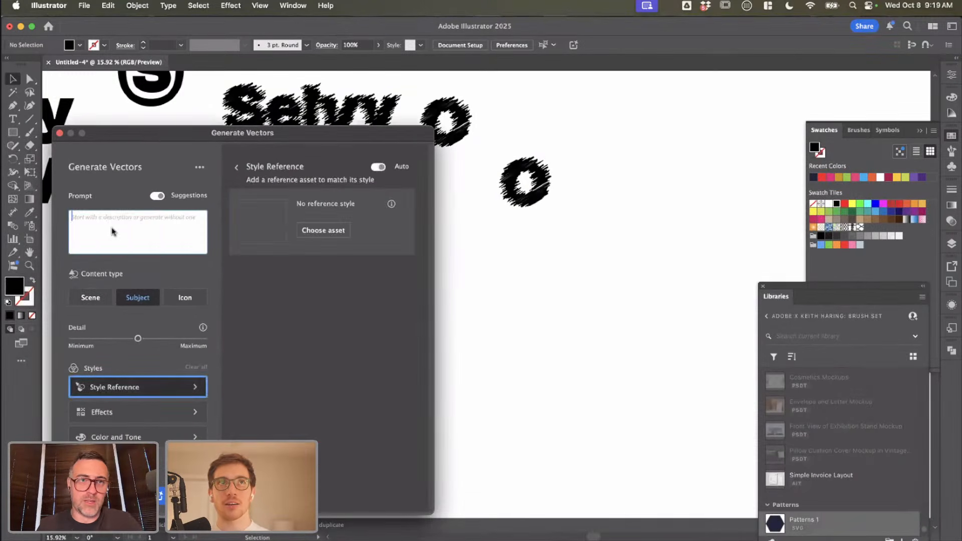
pyautogui.write('Coffee')
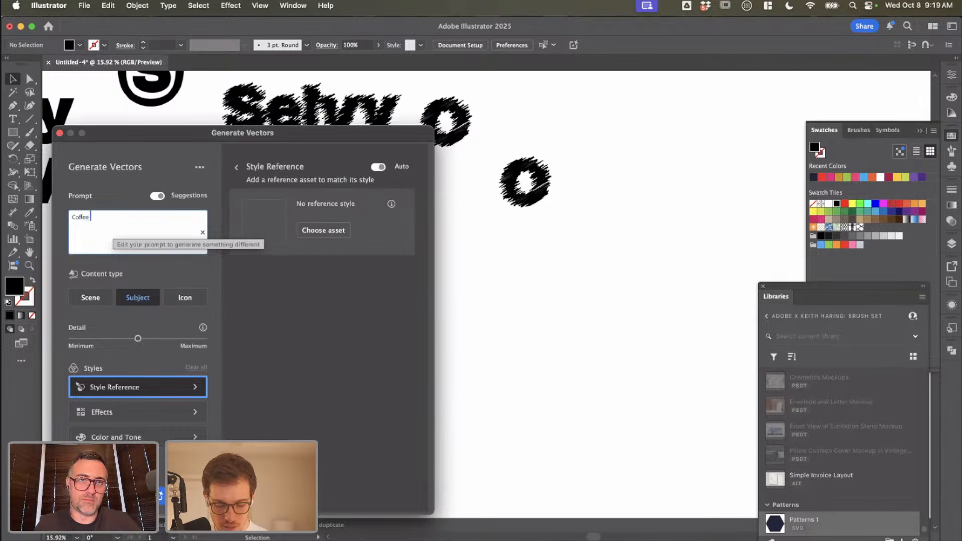
pyautogui.write(' Icon')
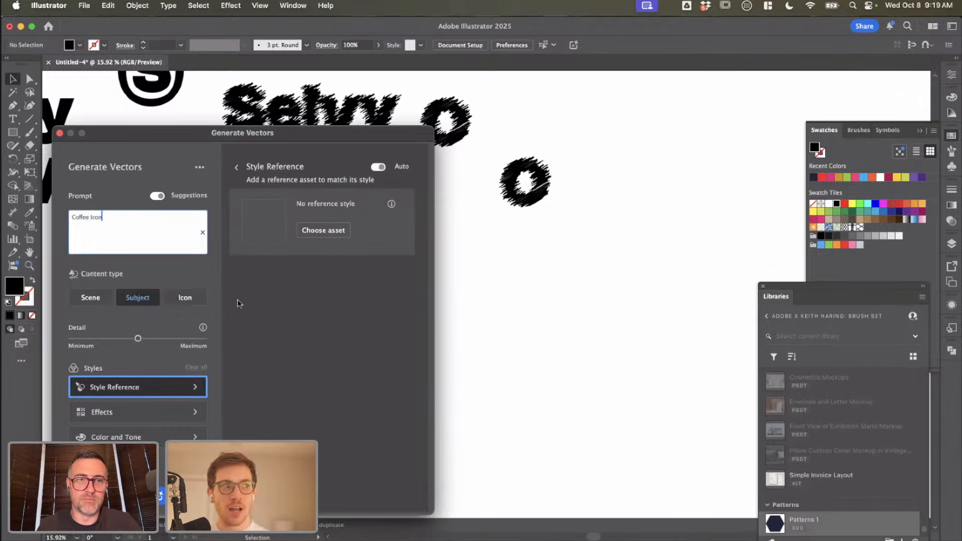
pyautogui.click(185, 298)
pyautogui.click(143, 243)
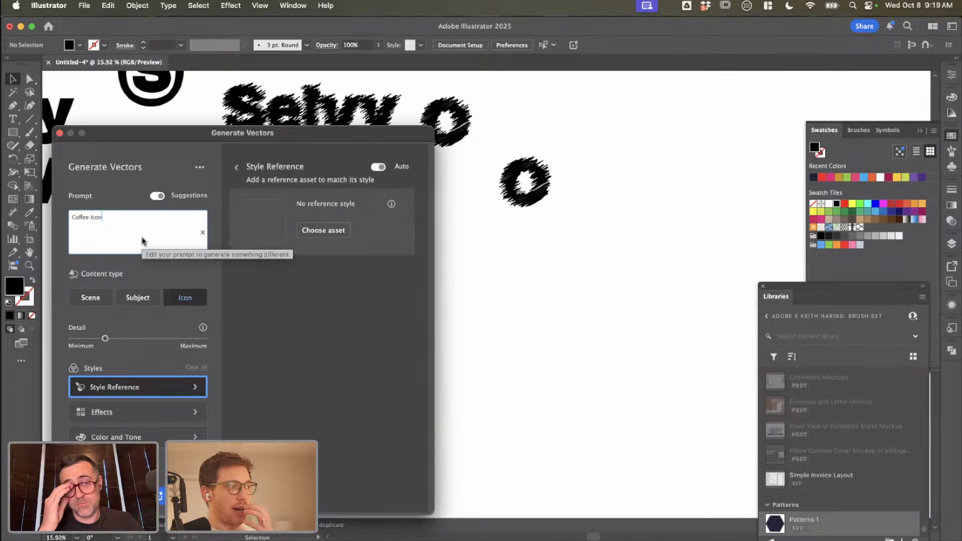
# Step: Choose the duplicated scribbled O as the style reference asset for the vector generation
pyautogui.click(311, 229)
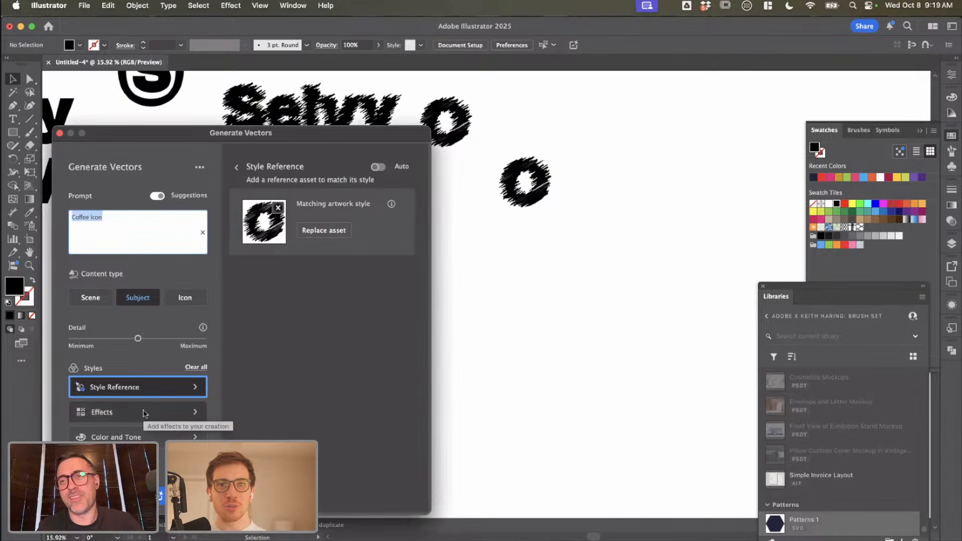
pyautogui.click(197, 413)
pyautogui.click(130, 386)
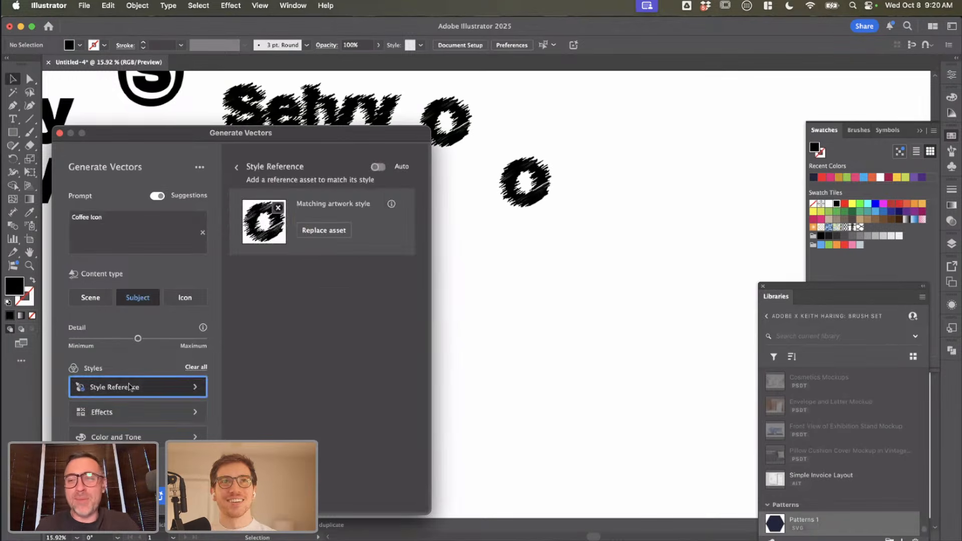
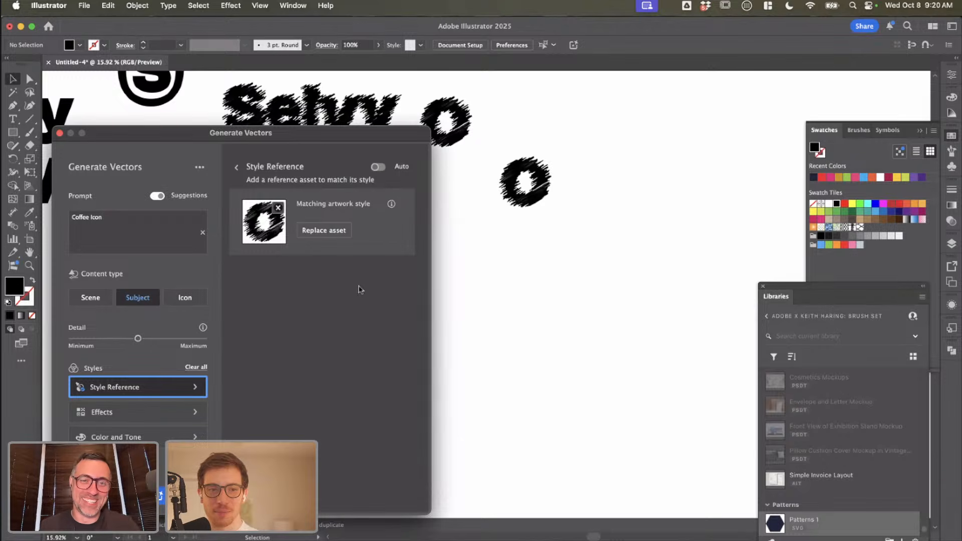
# Step: Re-enter the vector generation prompt as "Coffee icon" and set the content type to Icon
pyautogui.click(102, 225)
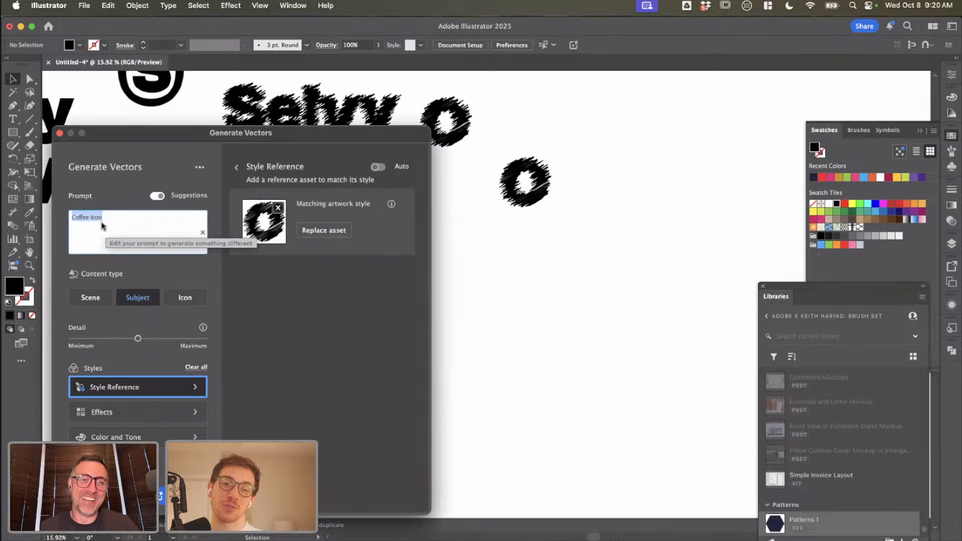
pyautogui.click(103, 225)
pyautogui.tripleClick(101, 224)
pyautogui.click(107, 224)
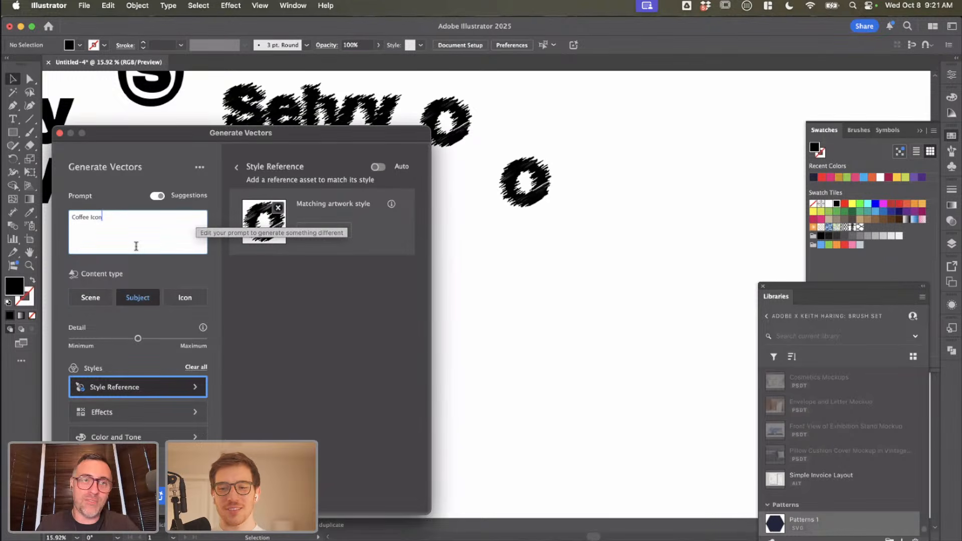
pyautogui.press('BackSpace')
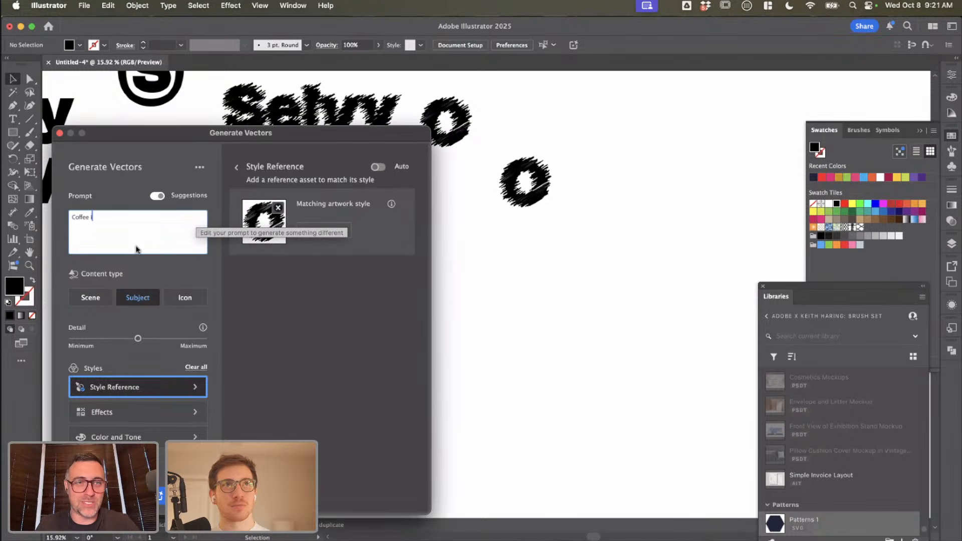
pyautogui.press('BackSpace')
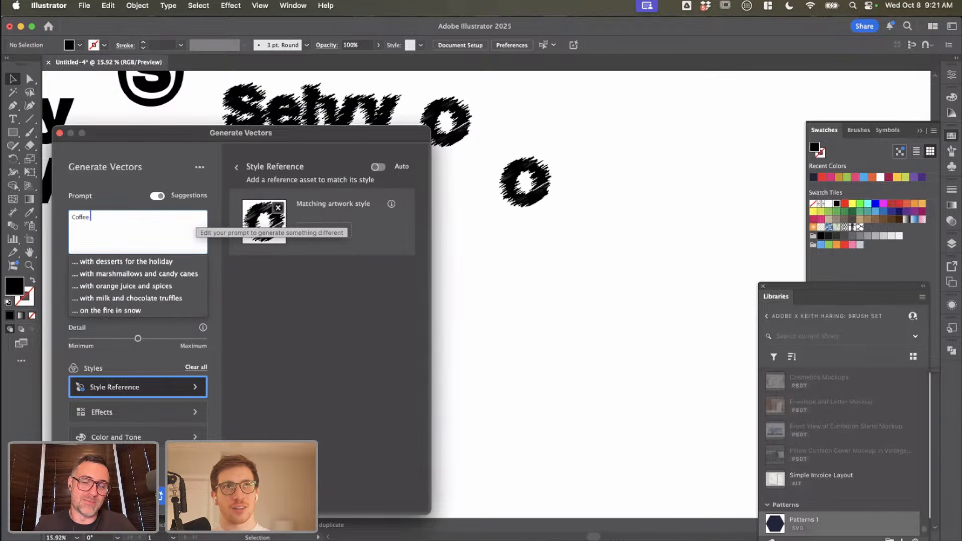
pyautogui.write('icon')
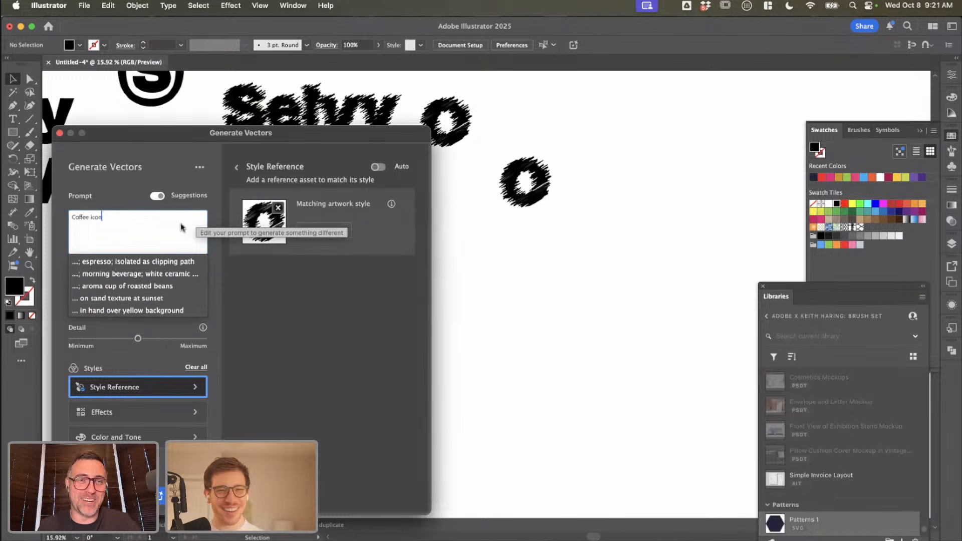
pyautogui.click(254, 289)
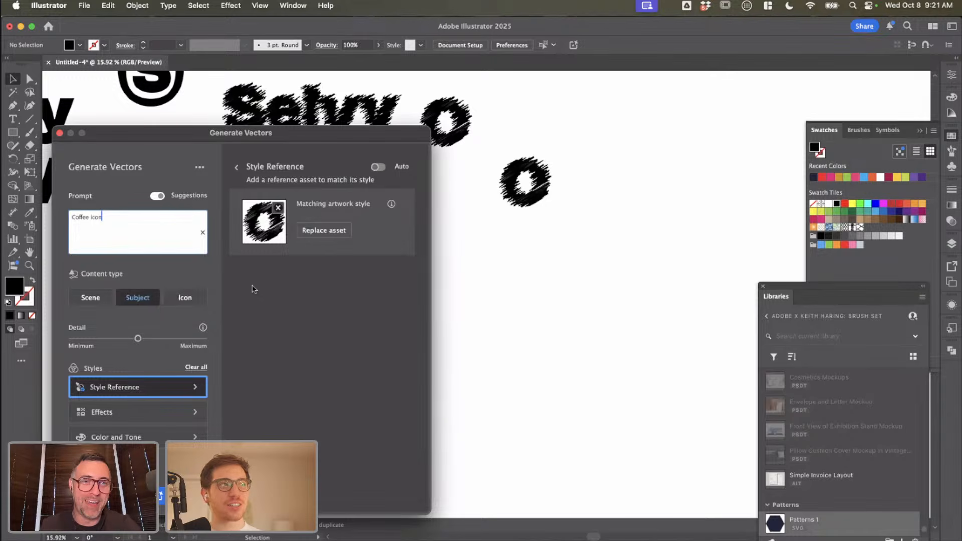
pyautogui.click(185, 297)
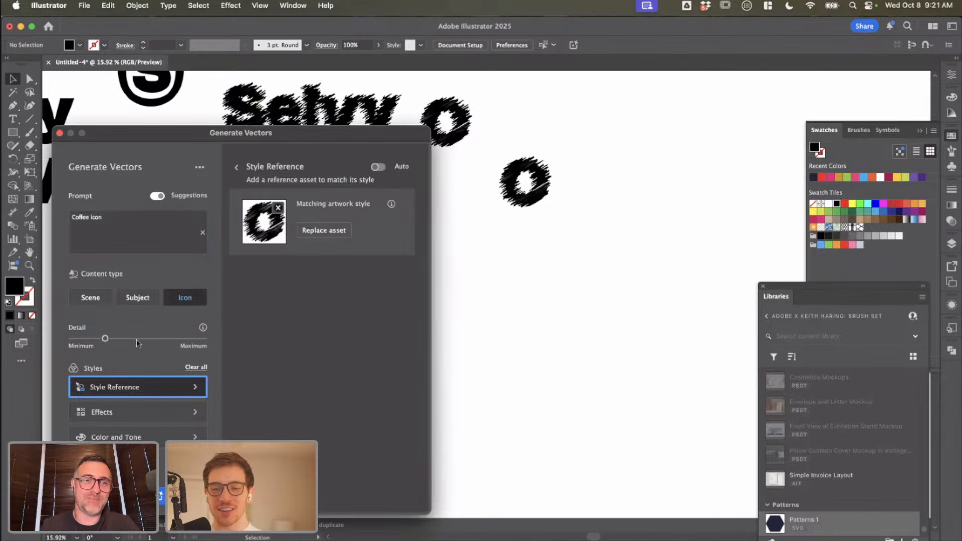
# Step: Check the effects, style reference and color settings, generate the coffee icon vectors, and delete the solid black circle result
pyautogui.click(182, 409)
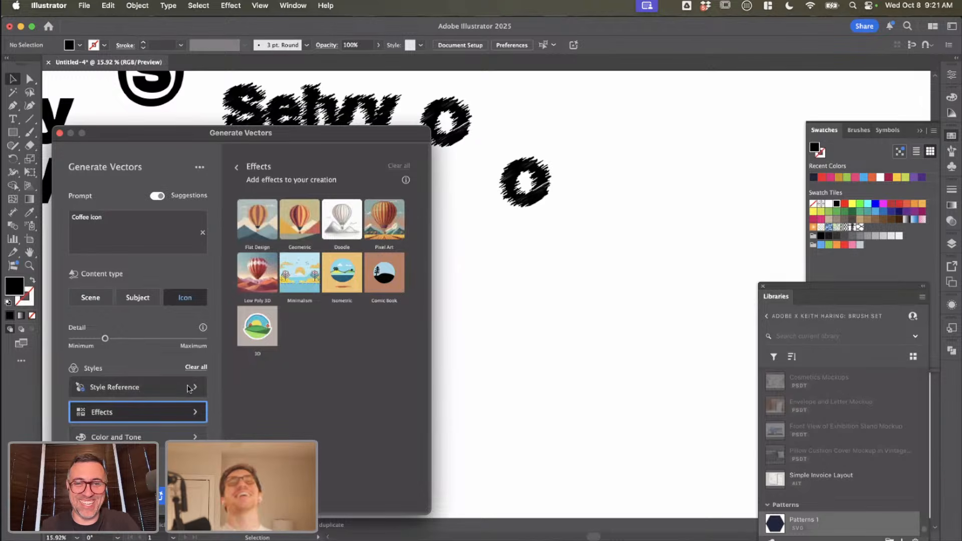
pyautogui.click(191, 389)
pyautogui.click(176, 436)
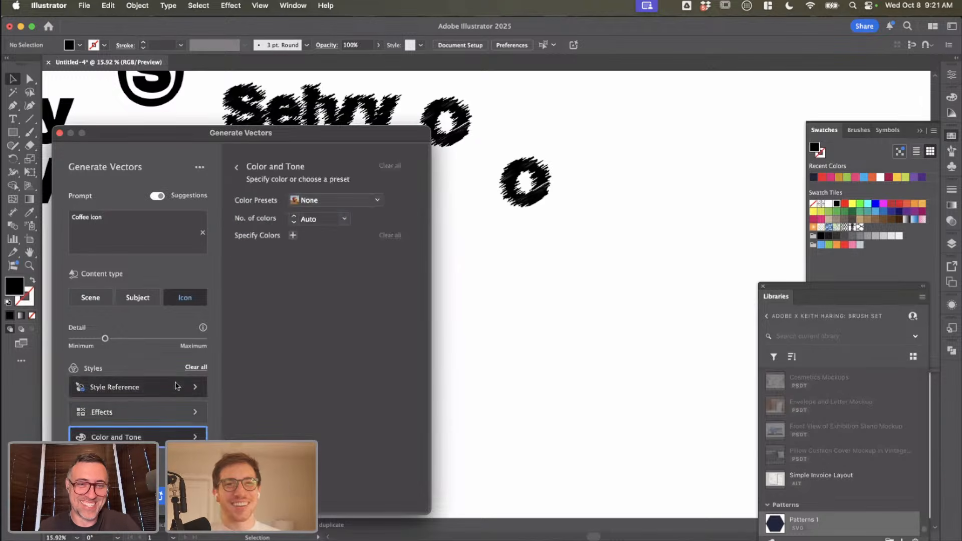
pyautogui.click(179, 389)
pyautogui.click(179, 496)
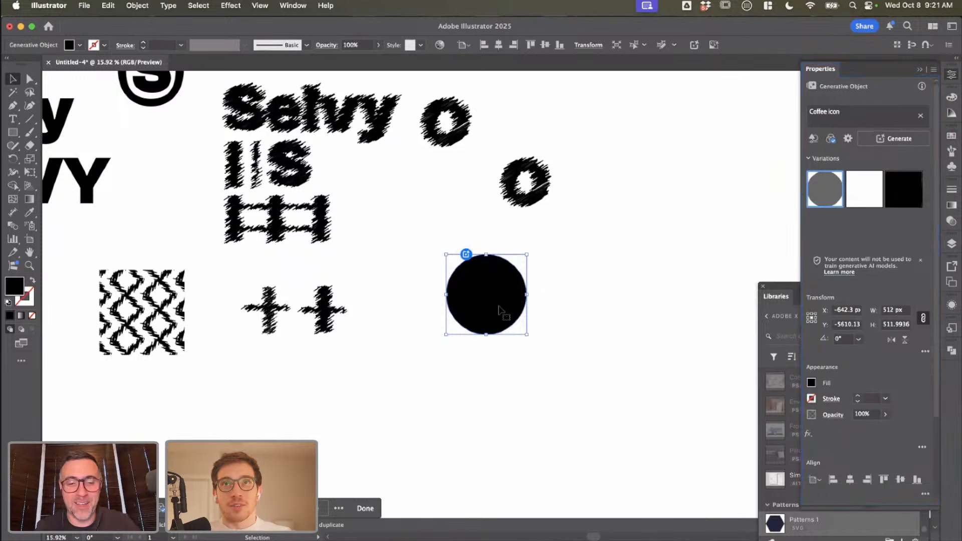
pyautogui.press('Delete')
# Step: Convert the duplicated scribbled letter O from live text to outlines
pyautogui.click(548, 211)
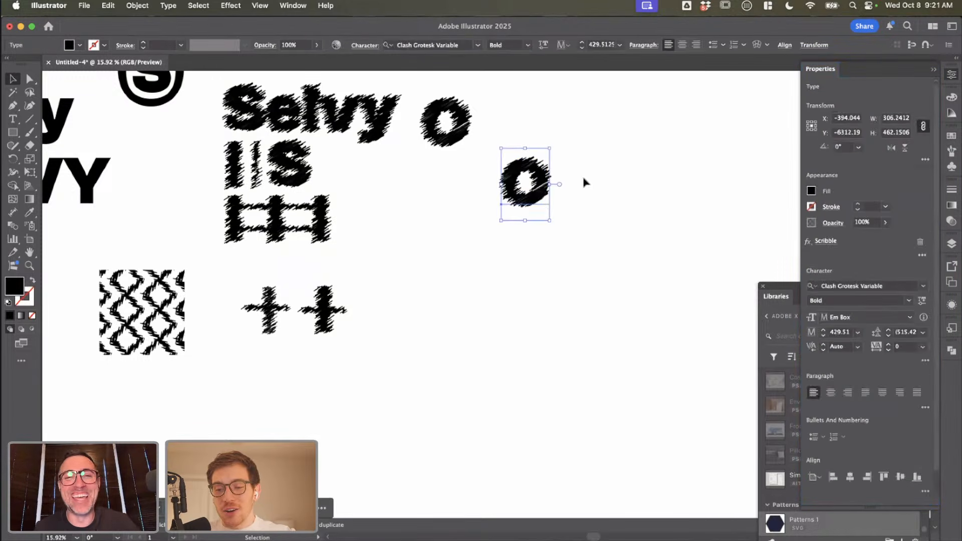
pyautogui.press('super+shift+o')
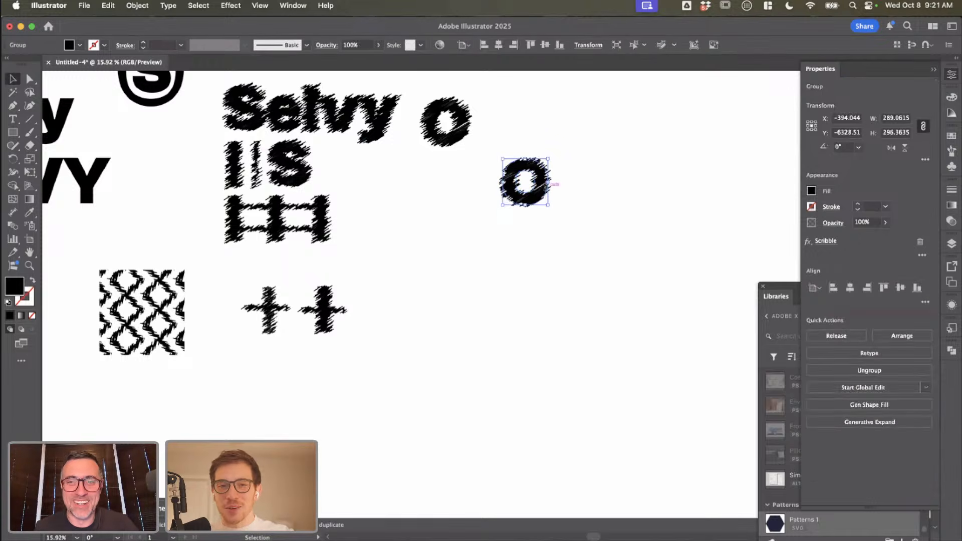
pyautogui.click(559, 209)
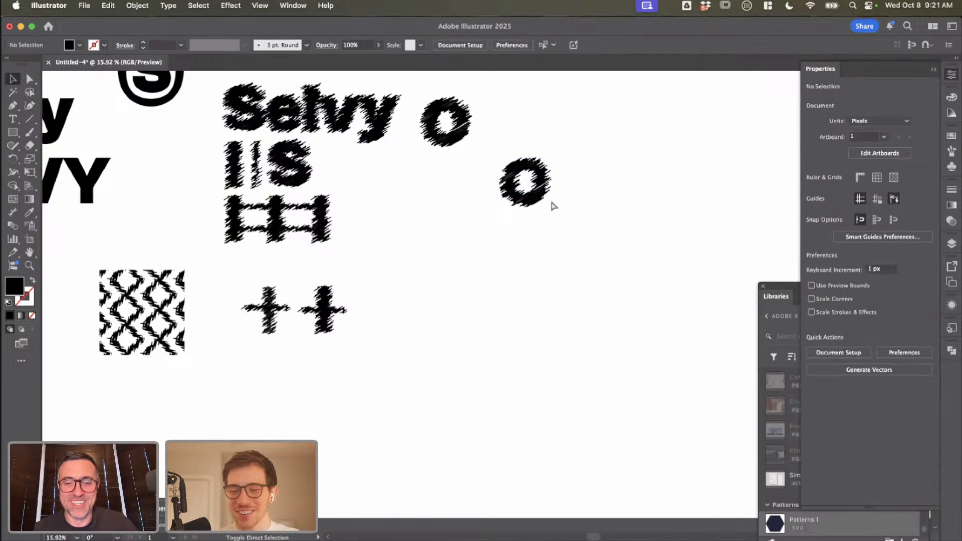
# Step: Capture a screenshot of the outlined scribbled O and place the image on the canvas beside it
pyautogui.press('super+shift+4')
pyautogui.moveTo(488, 152); pyautogui.dragTo(574, 227)
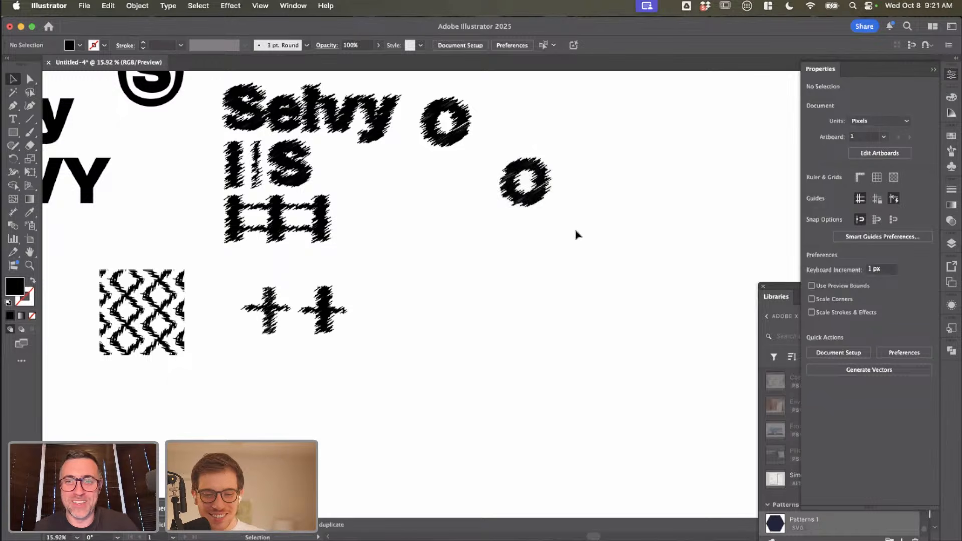
pyautogui.moveTo(892, 501); pyautogui.dragTo(632, 196)
pyautogui.click(614, 215)
pyautogui.click(643, 140)
pyautogui.click(630, 235)
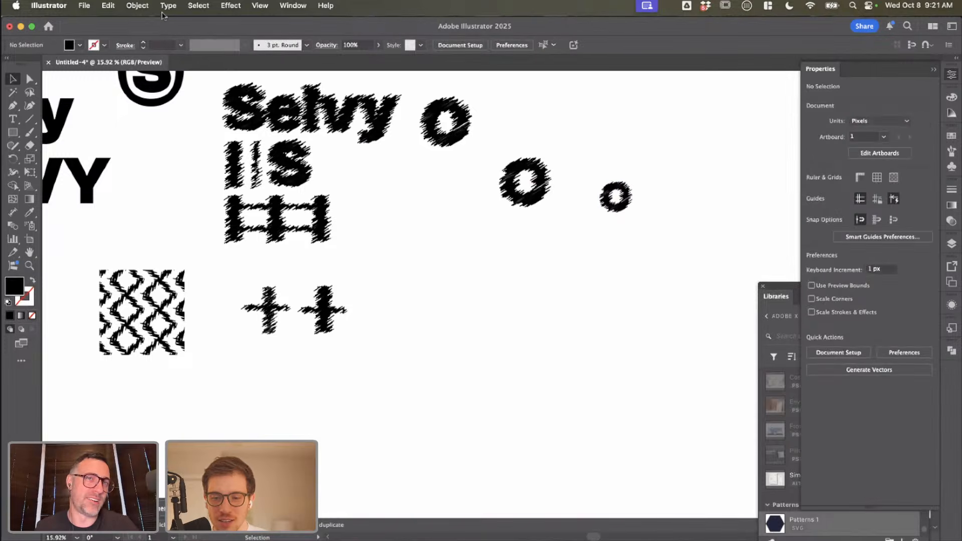
# Step: Trace the placed O screenshot with the default Image Trace preset and expand it into vector paths
pyautogui.click(627, 208)
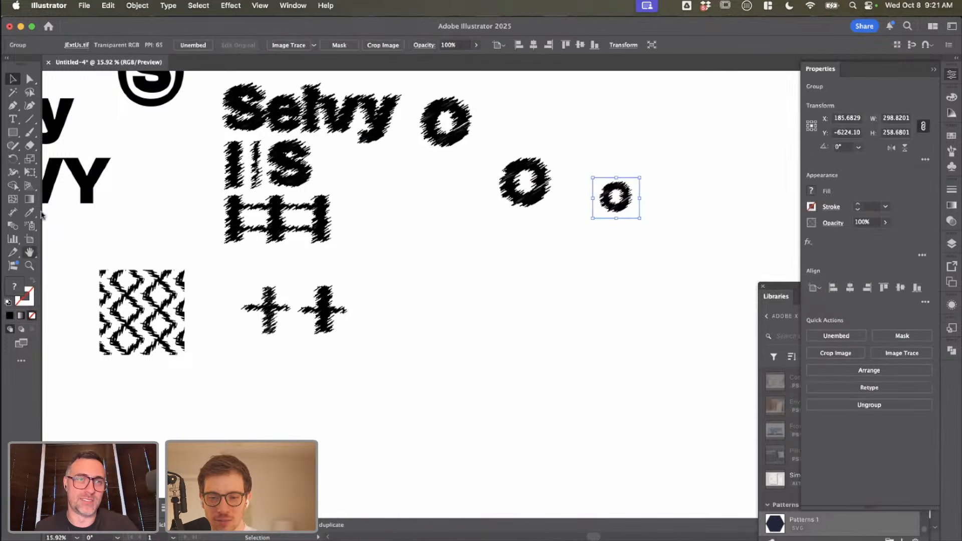
pyautogui.click(138, 6)
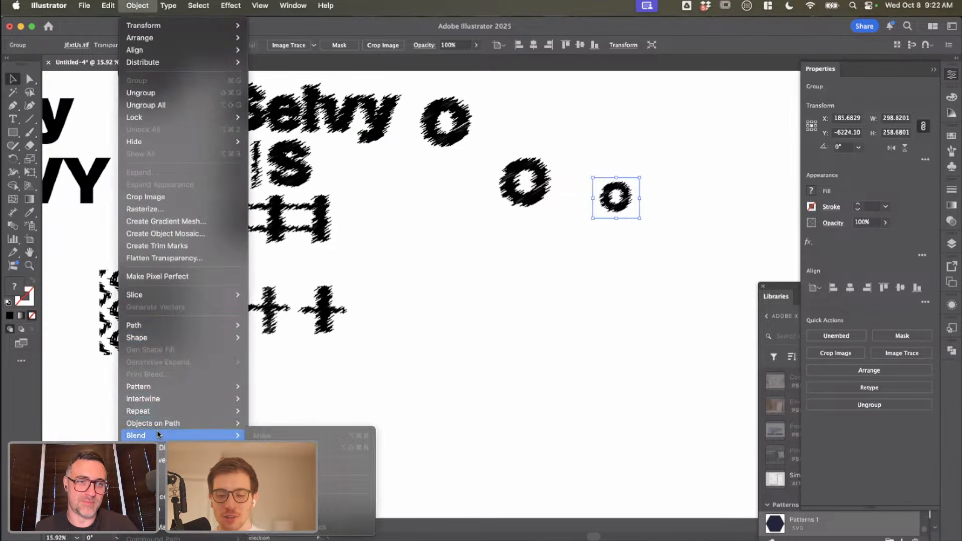
pyautogui.click(286, 36)
pyautogui.click(288, 45)
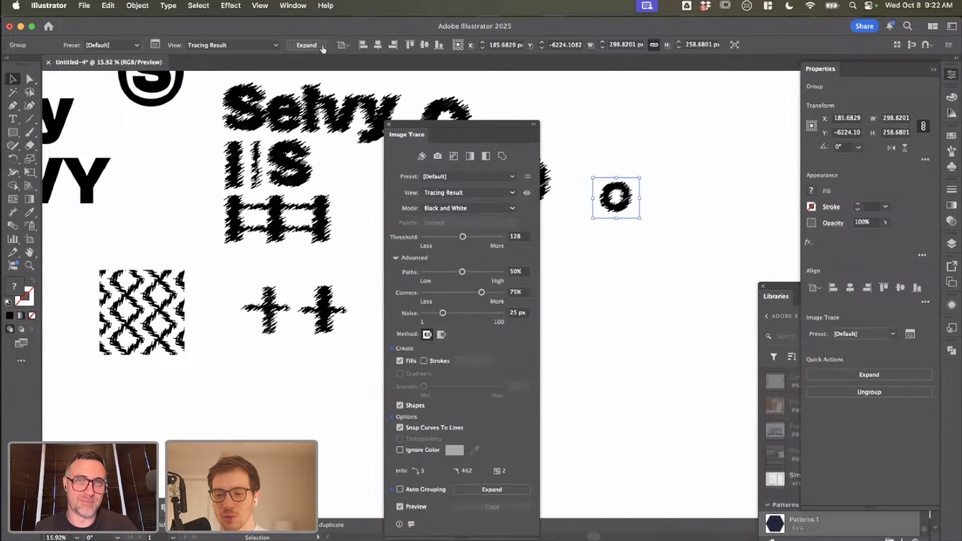
pyautogui.moveTo(644, 217); pyautogui.dragTo(648, 209)
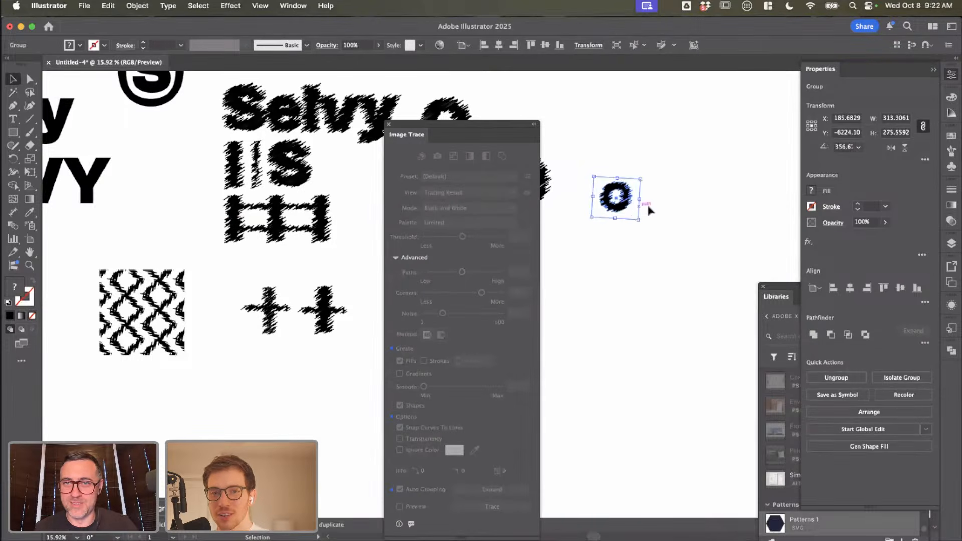
pyautogui.press('super+z')
# Step: Isolate the traced O group down to its paths and remove the white background surrounding the letter
pyautogui.doubleClick(634, 213)
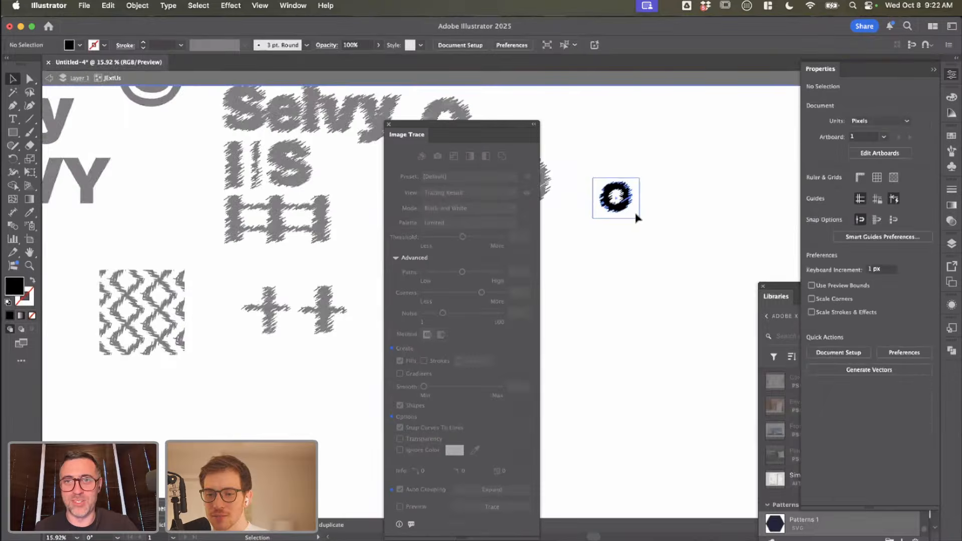
pyautogui.press('Delete')
pyautogui.press('super+z')
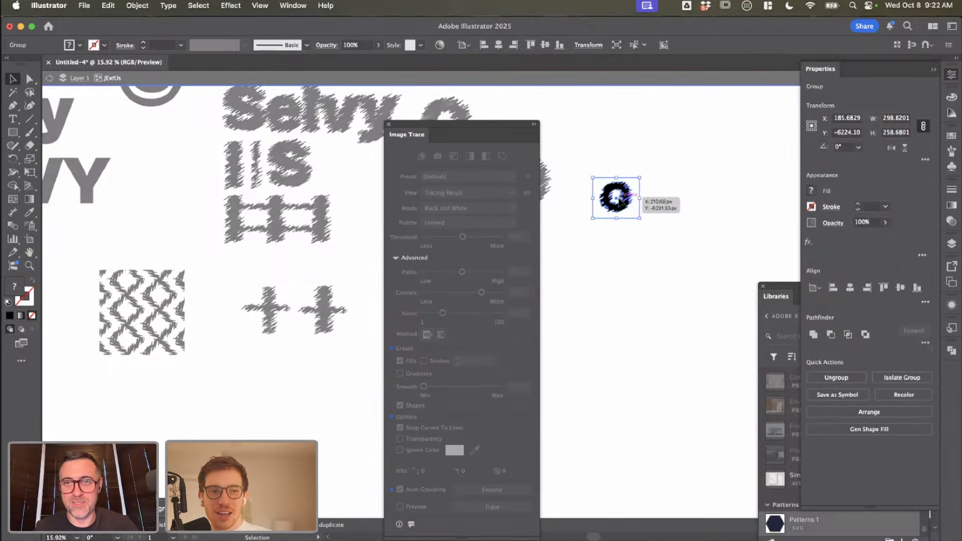
pyautogui.doubleClick(636, 216)
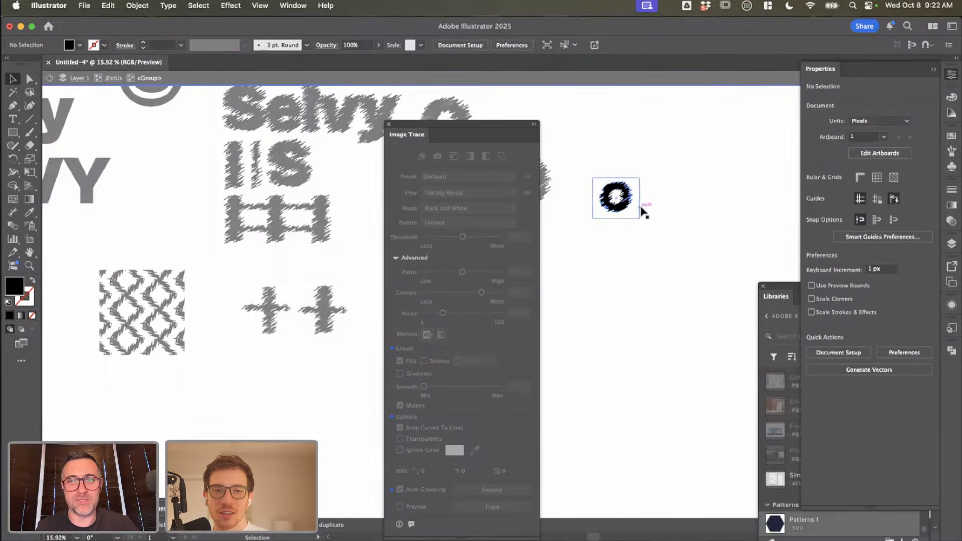
pyautogui.click(636, 220)
pyautogui.press('Delete')
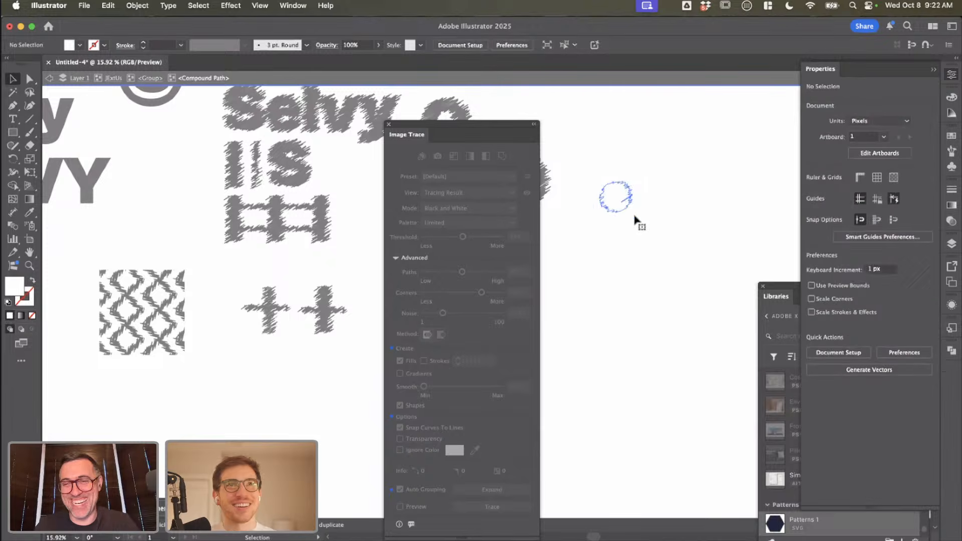
pyautogui.press('super+z')
# Step: Try deleting the white shape inside the traced O's group, and undo the deletion
pyautogui.doubleClick(616, 198)
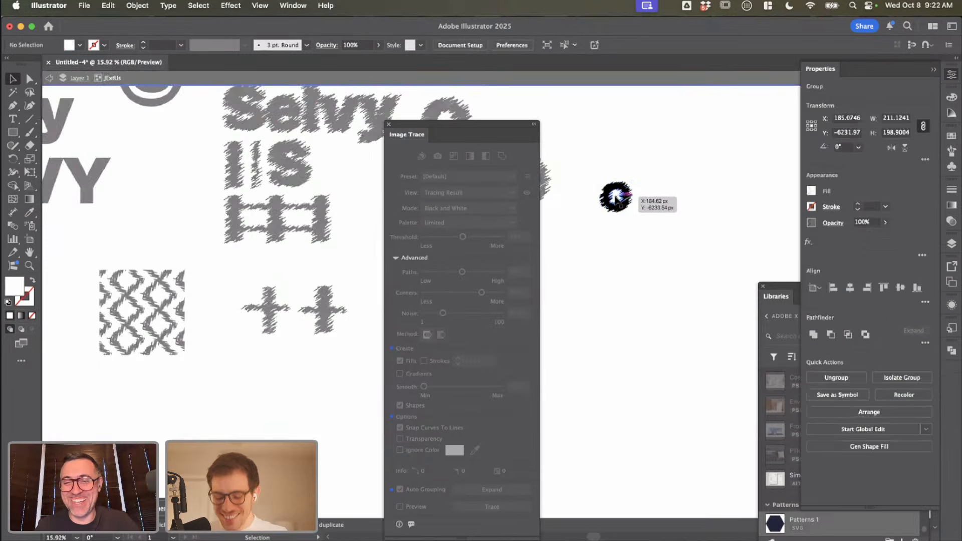
pyautogui.click(616, 197)
pyautogui.doubleClick(616, 200)
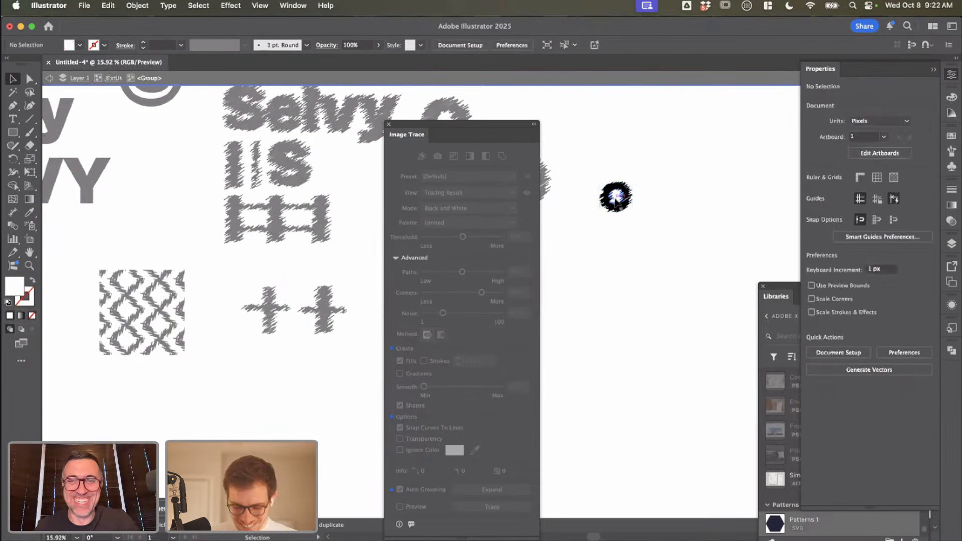
pyautogui.click(615, 199)
pyautogui.press('Delete')
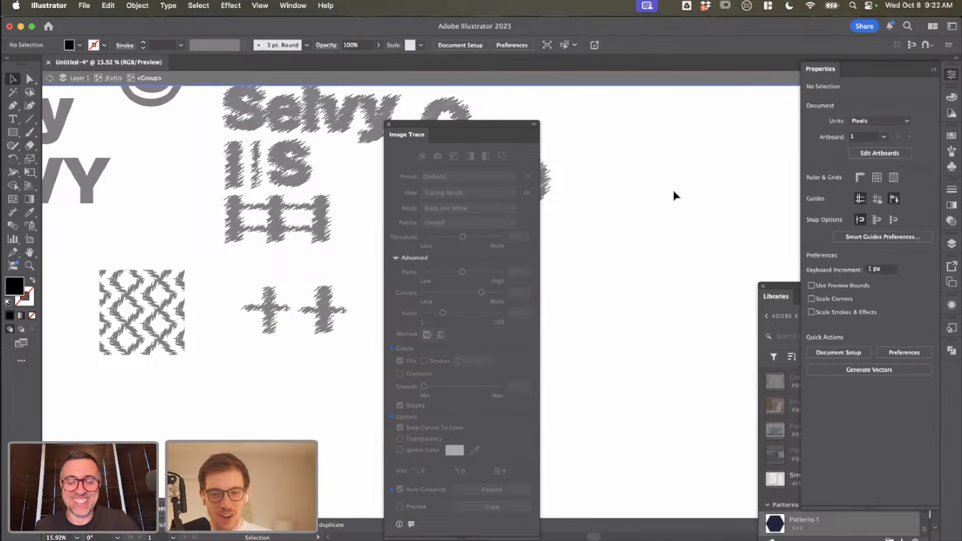
pyautogui.press('super+z')
pyautogui.click(674, 196)
# Step: Isolate the black compound path of the traced O and try removing its inner cut-out shape
pyautogui.click(616, 198)
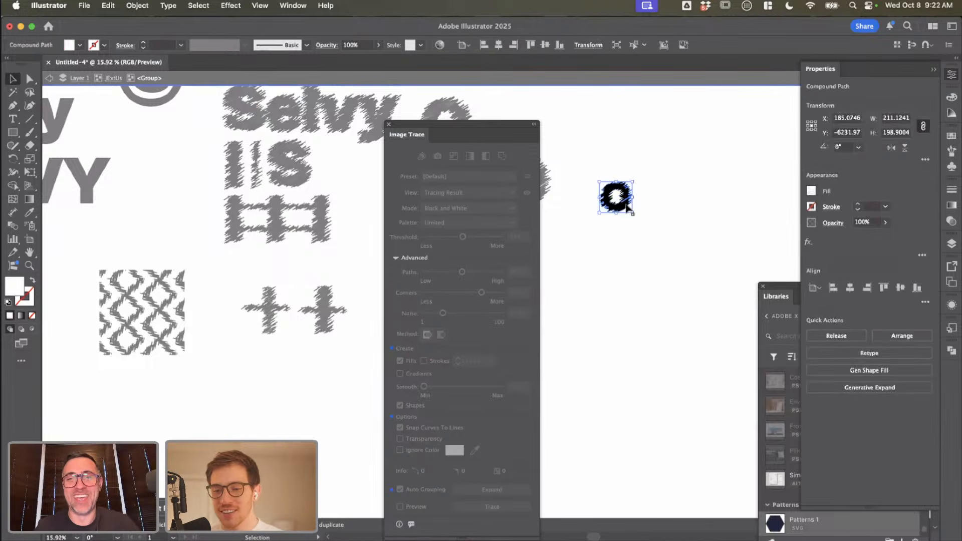
pyautogui.doubleClick(616, 199)
pyautogui.click(635, 217)
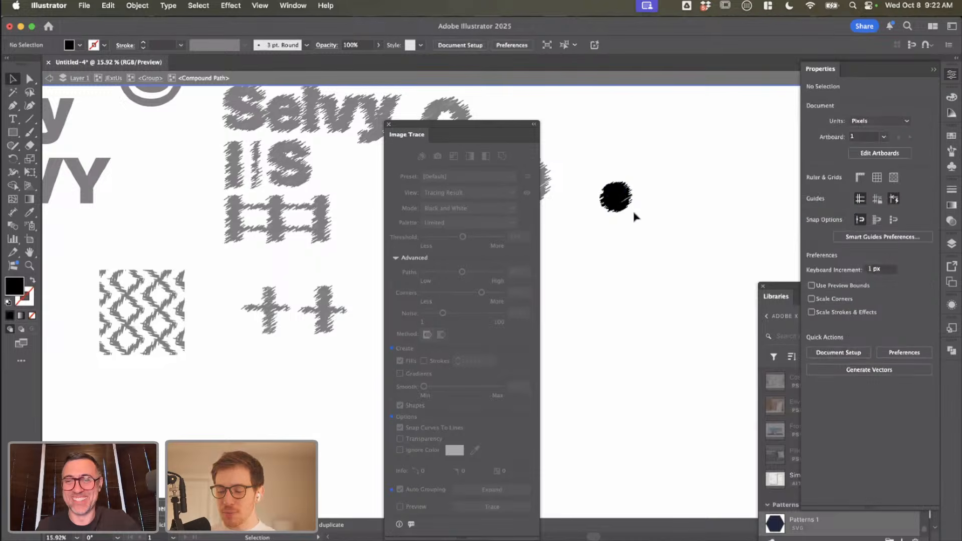
pyautogui.click(624, 208)
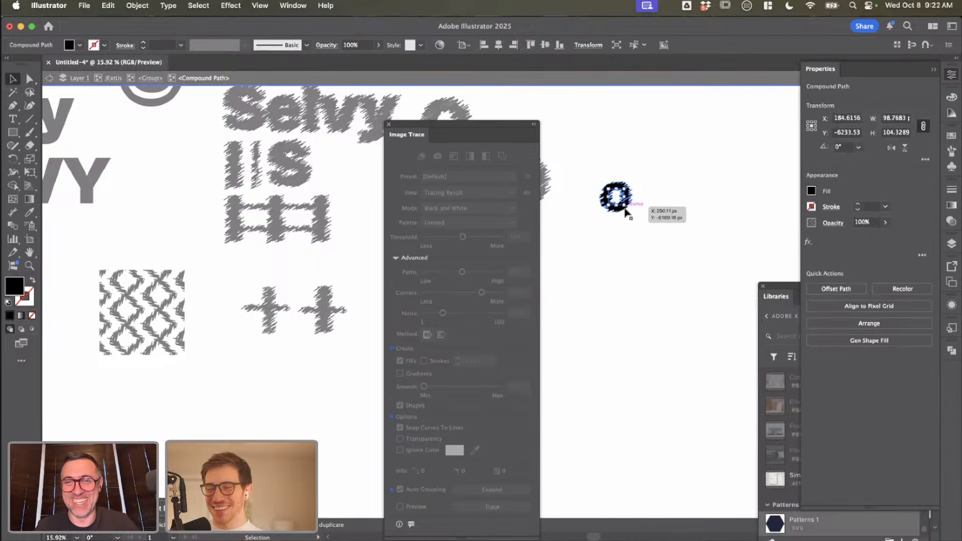
pyautogui.moveTo(698, 251); pyautogui.dragTo(630, 191)
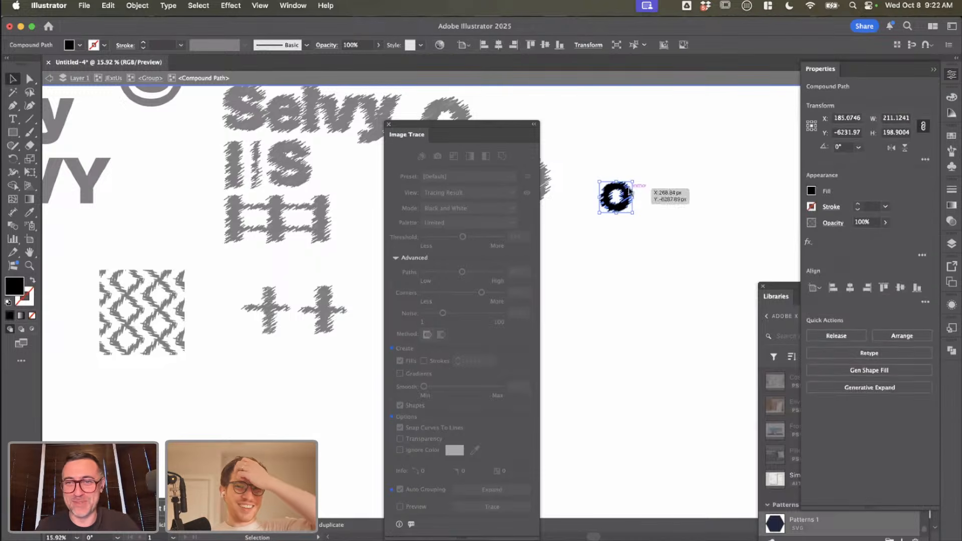
# Step: Show the Pathfinder options, close Image Trace, and leave isolation with the traced O group selected
pyautogui.click(952, 350)
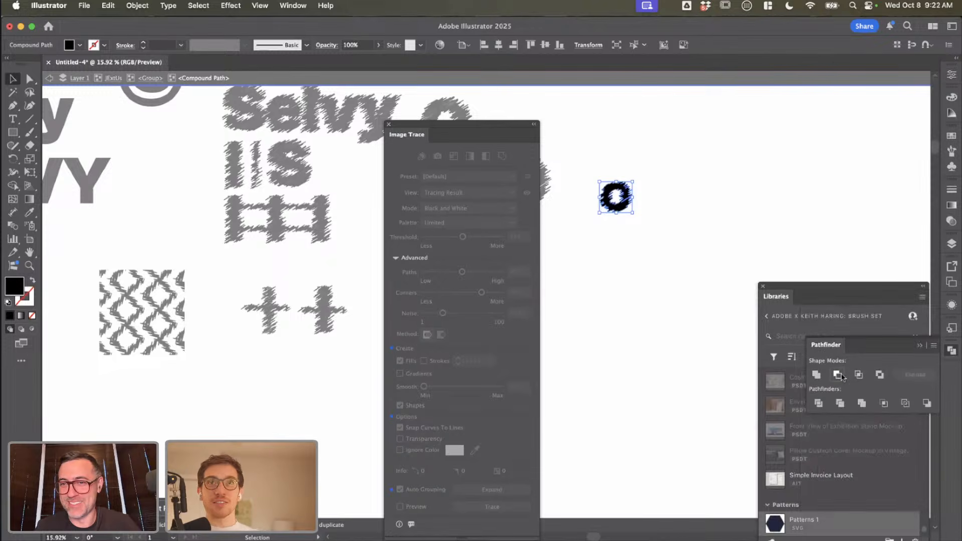
pyautogui.click(660, 245)
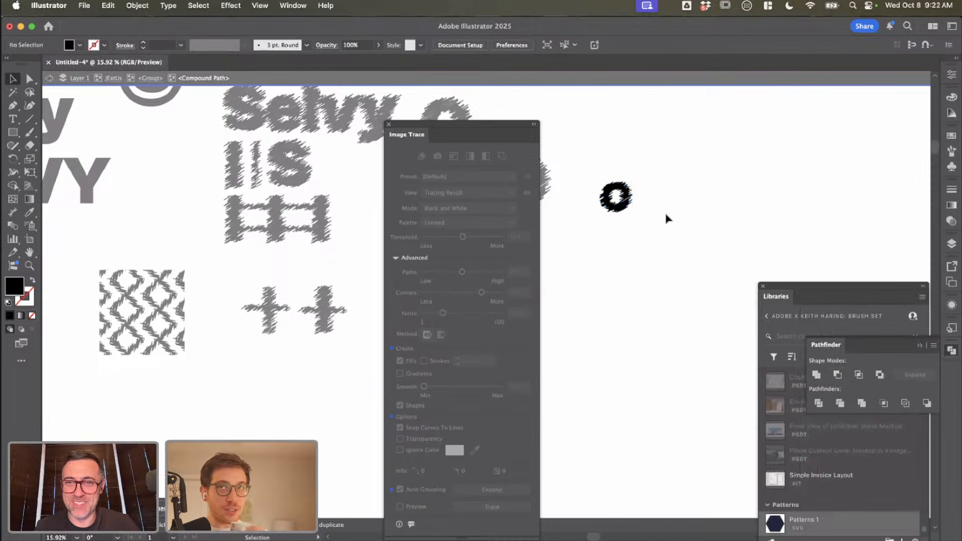
pyautogui.click(632, 204)
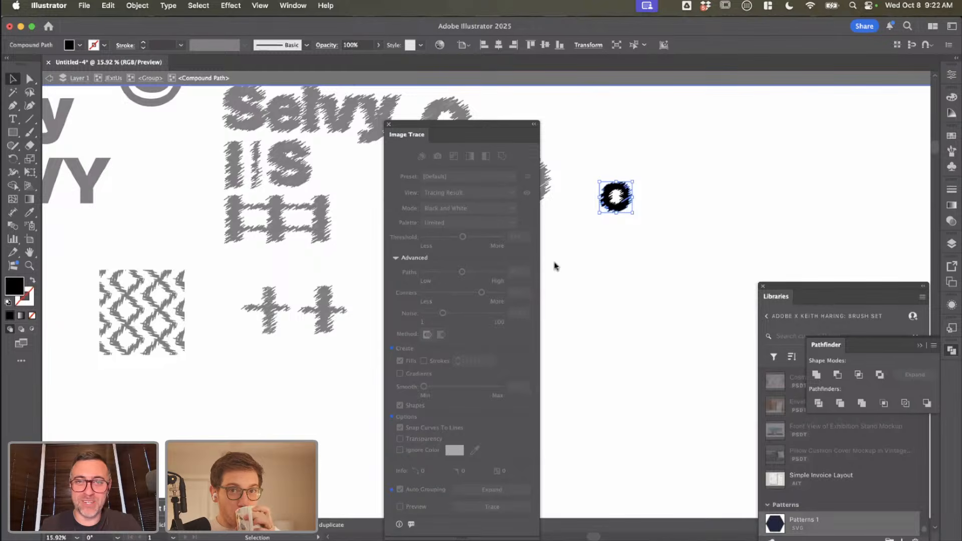
pyautogui.click(389, 124)
pyautogui.doubleClick(618, 289)
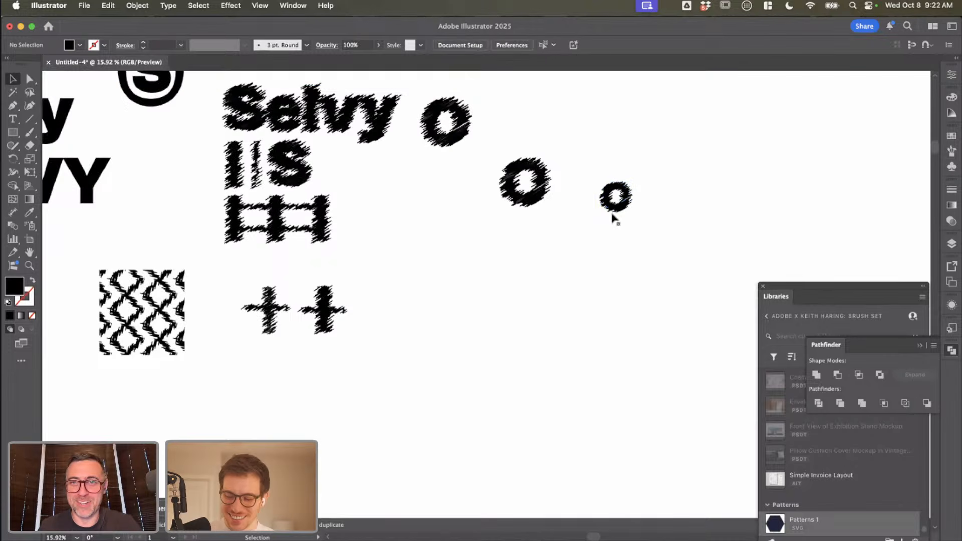
pyautogui.click(612, 211)
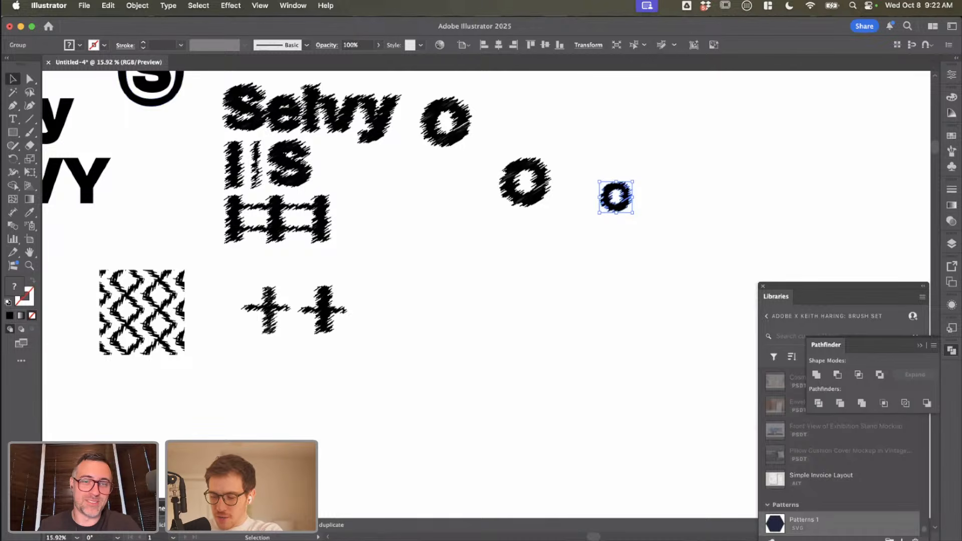
# Step: Open Generate Vectors with nothing selected and replace the current style reference with the small traced O
pyautogui.click(180, 508)
pyautogui.click(622, 360)
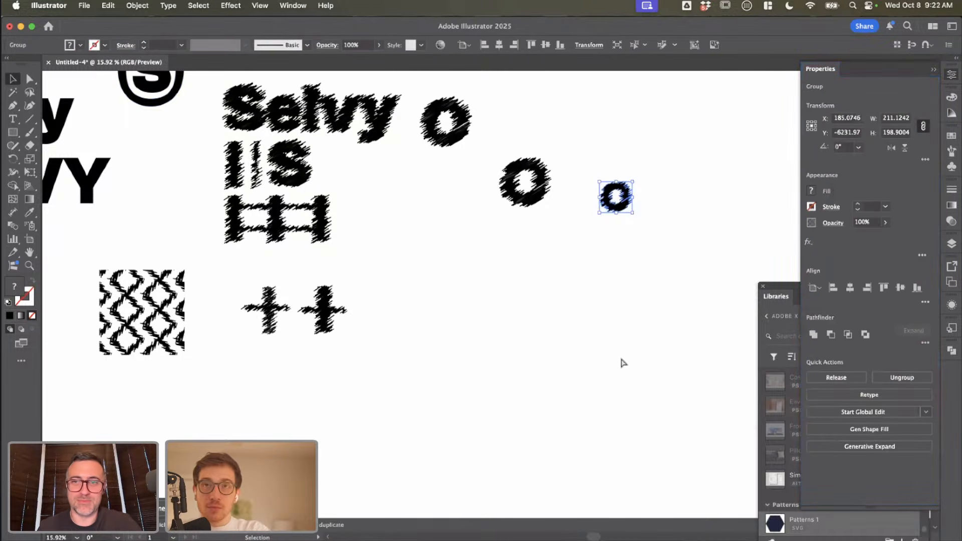
pyautogui.click(621, 360)
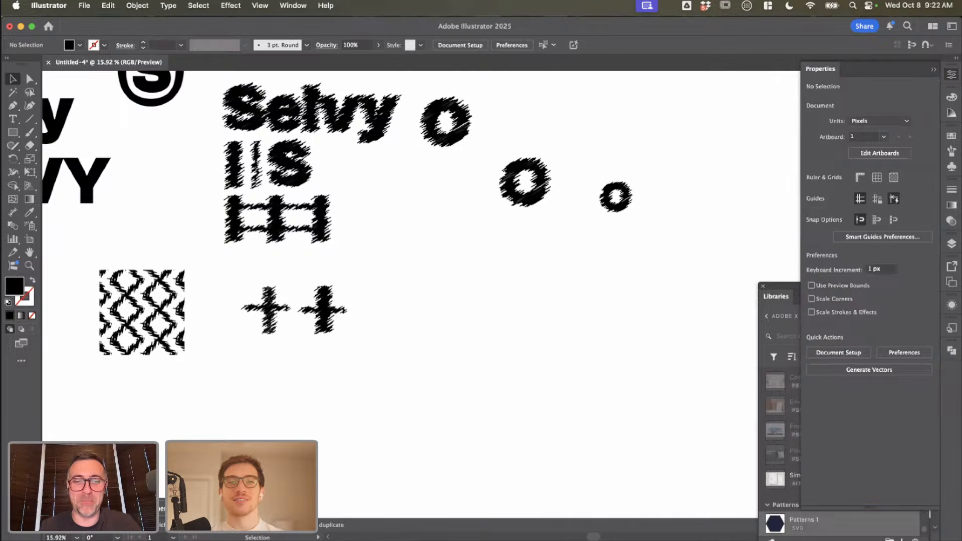
pyautogui.click(174, 508)
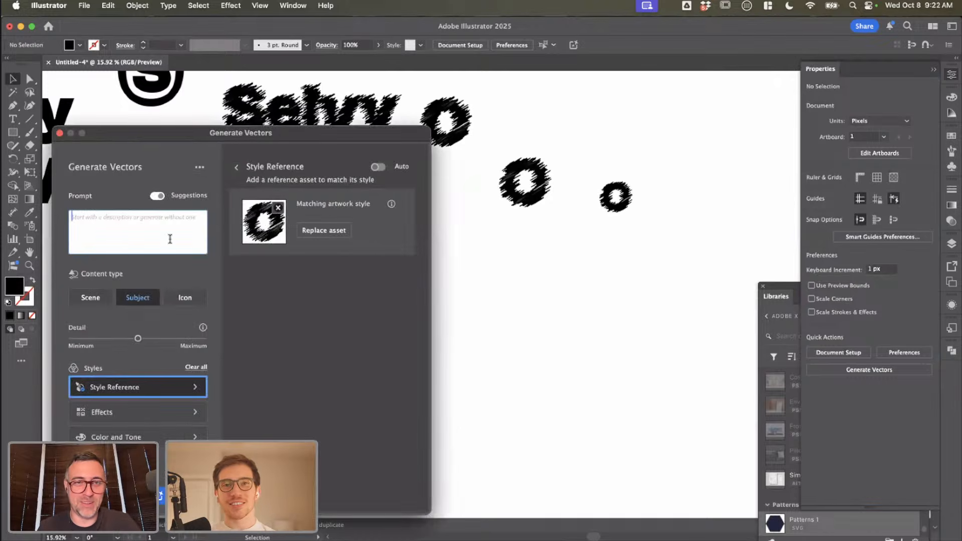
pyautogui.click(278, 208)
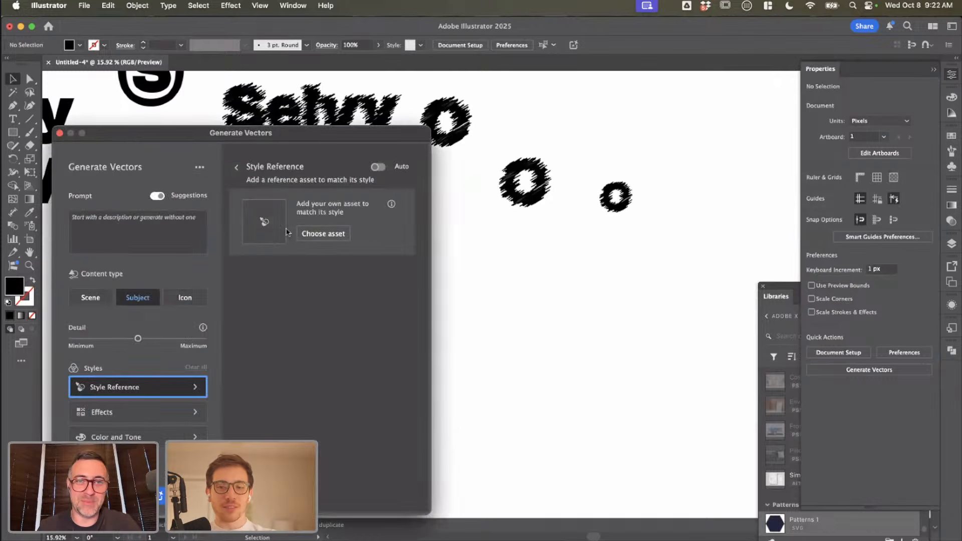
pyautogui.click(264, 222)
pyautogui.click(615, 196)
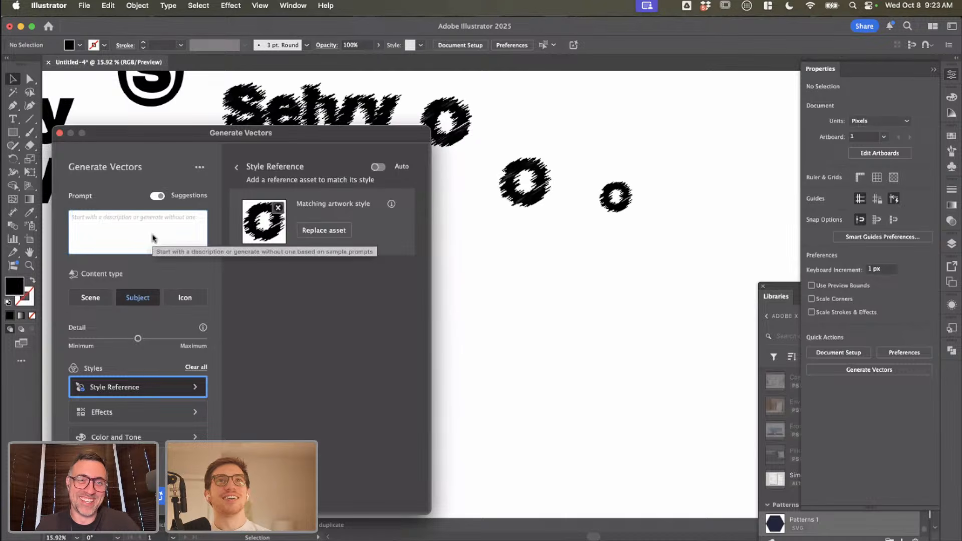
# Step: Generate a vector subject from the prompt "Coffee icon" using the traced O's style
pyautogui.write('Coffe')
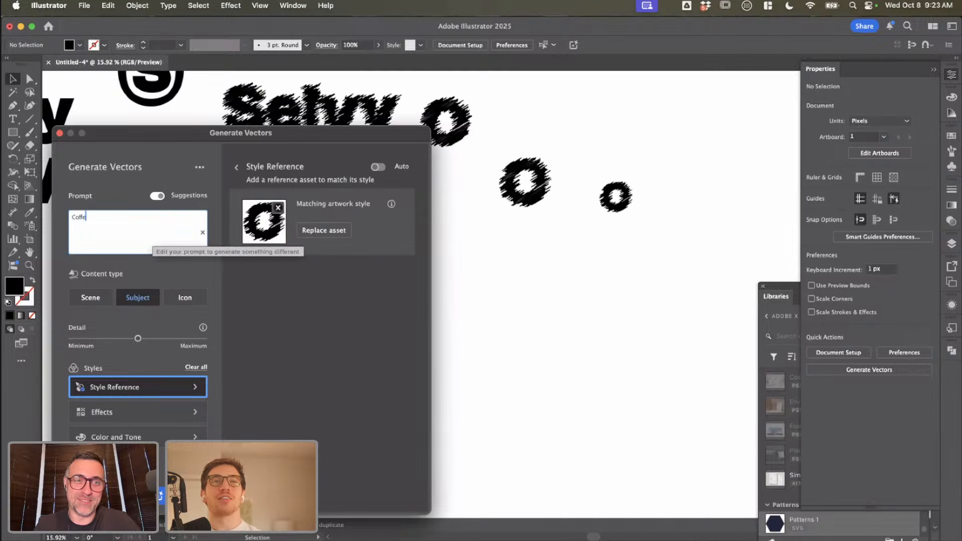
pyautogui.write('e icon')
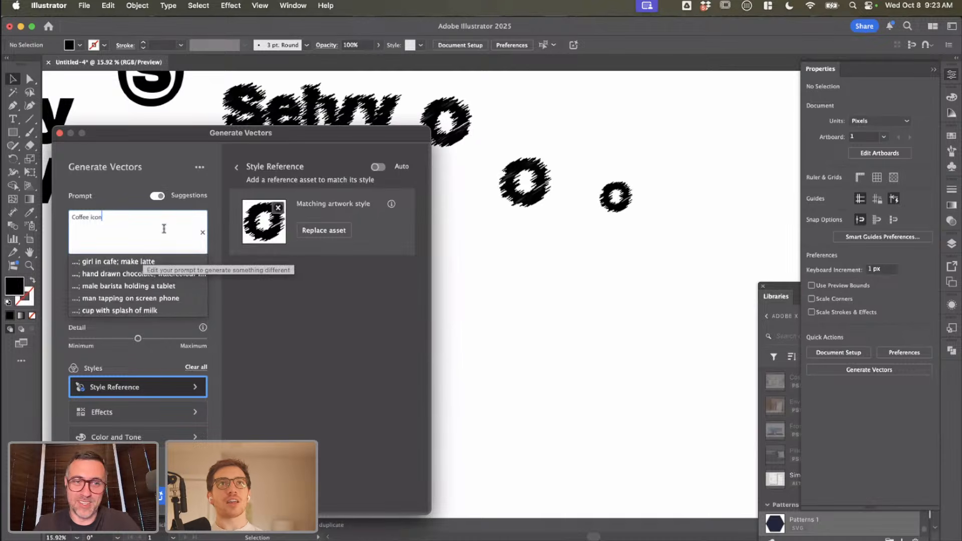
pyautogui.click(178, 495)
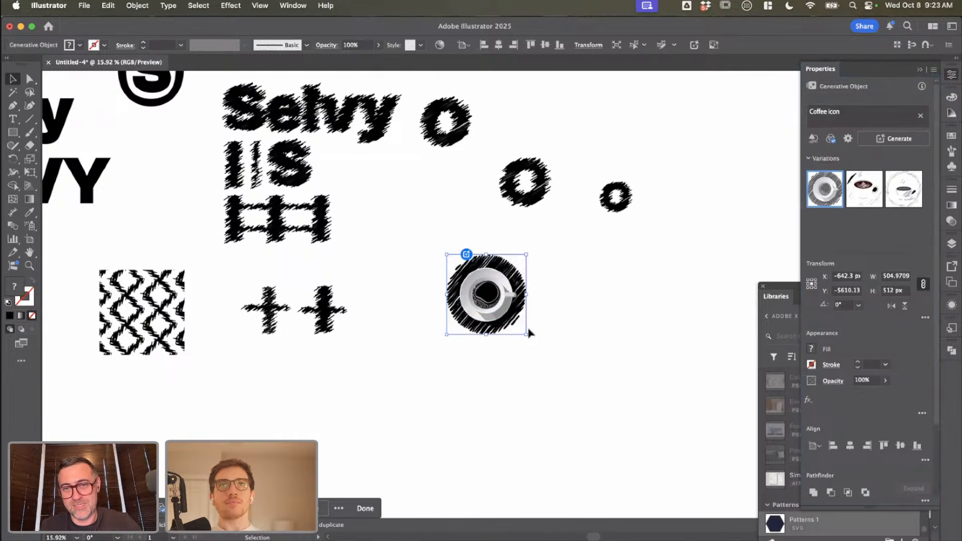
# Step: Examine the generated coffee cup up close and compare its strokes with the larger scribbled O and the small traced O
pyautogui.scroll(5, 524, 315)
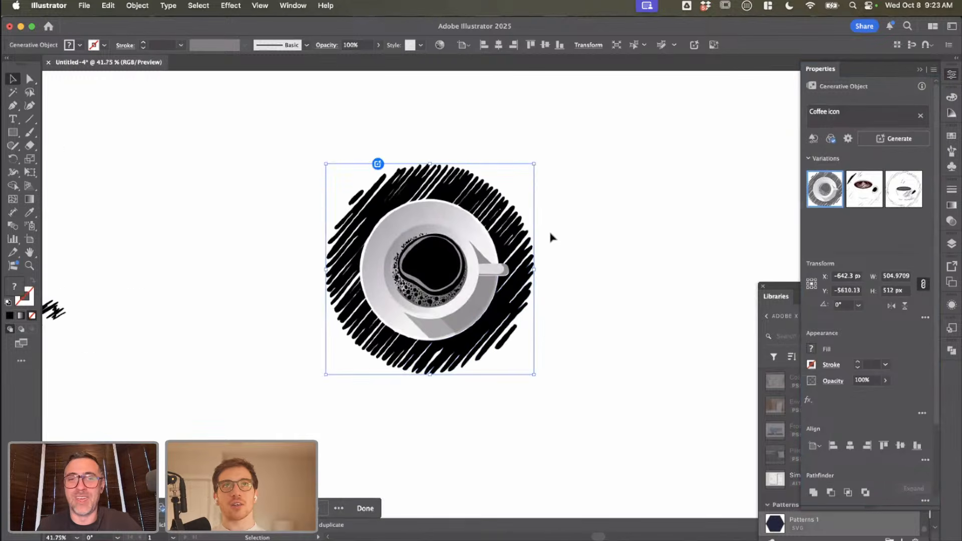
pyautogui.scroll(-5, 550, 236)
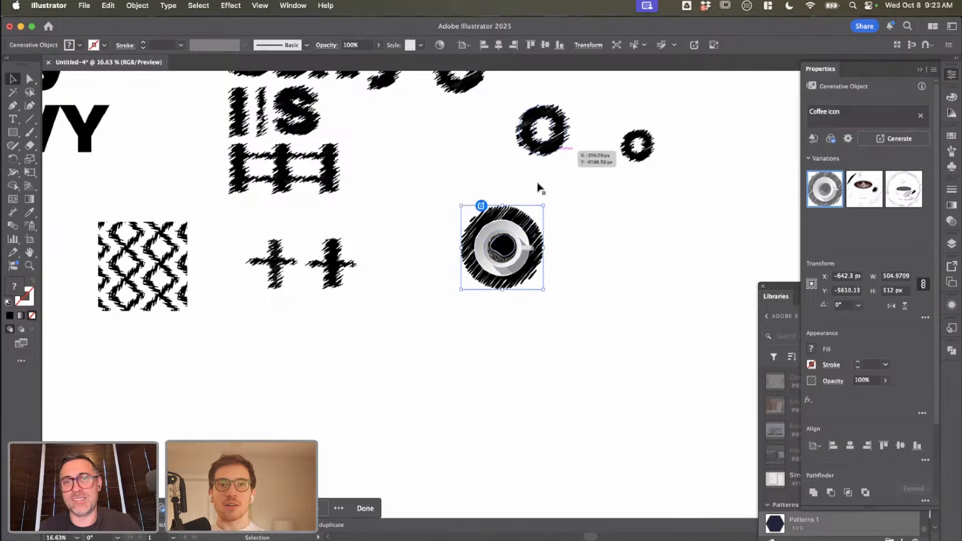
pyautogui.click(558, 150)
pyautogui.scroll(6, 556, 152)
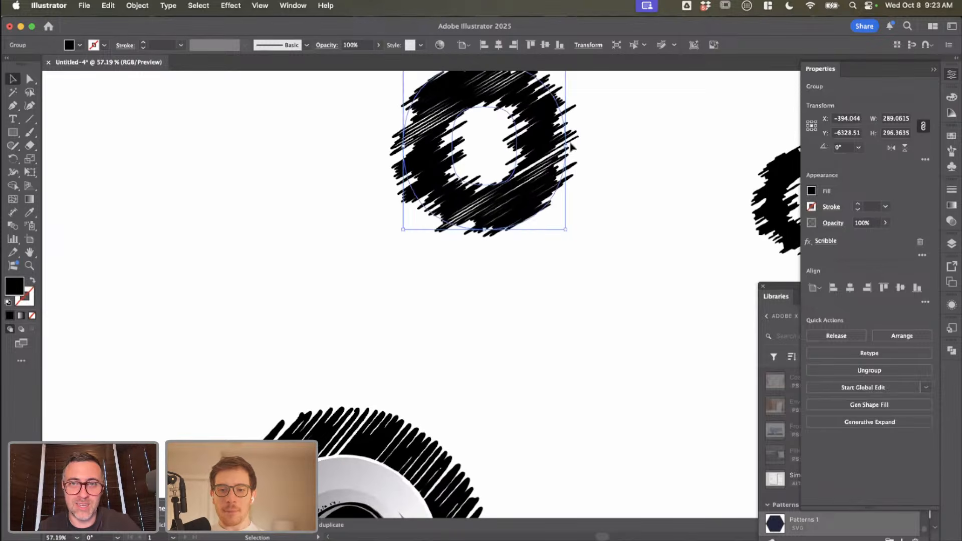
pyautogui.scroll(2, 422, 213)
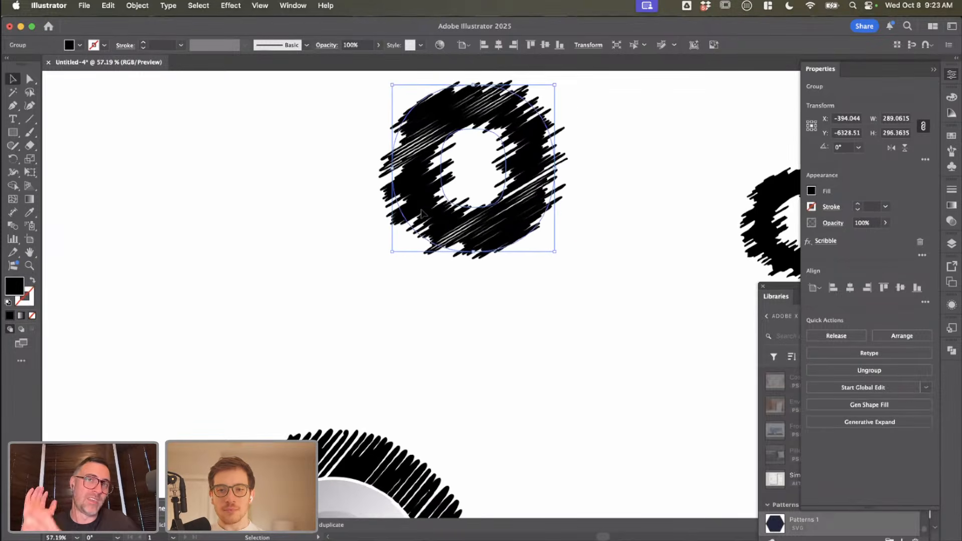
pyautogui.hscroll(8, 415, 210)
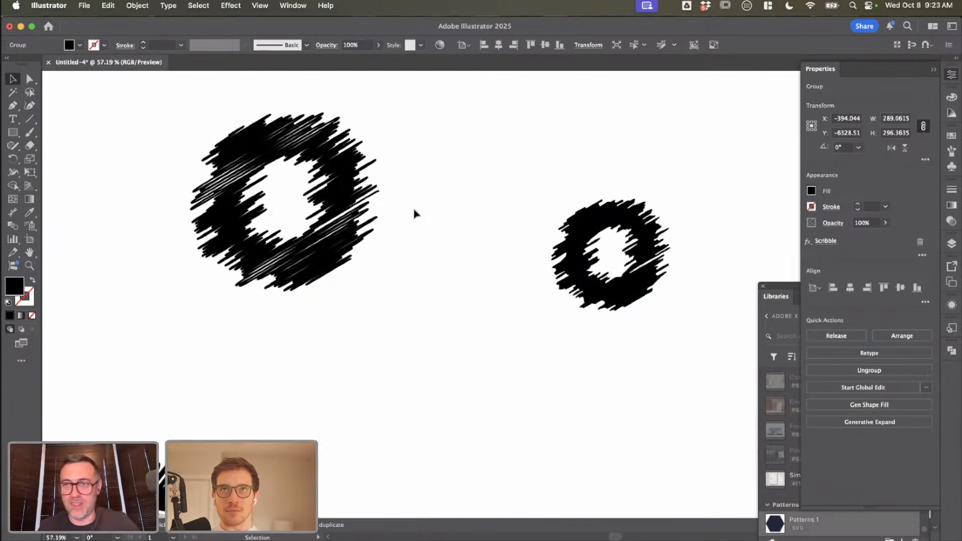
pyautogui.hscroll(2, 413, 214)
pyautogui.click(554, 269)
pyautogui.click(379, 316)
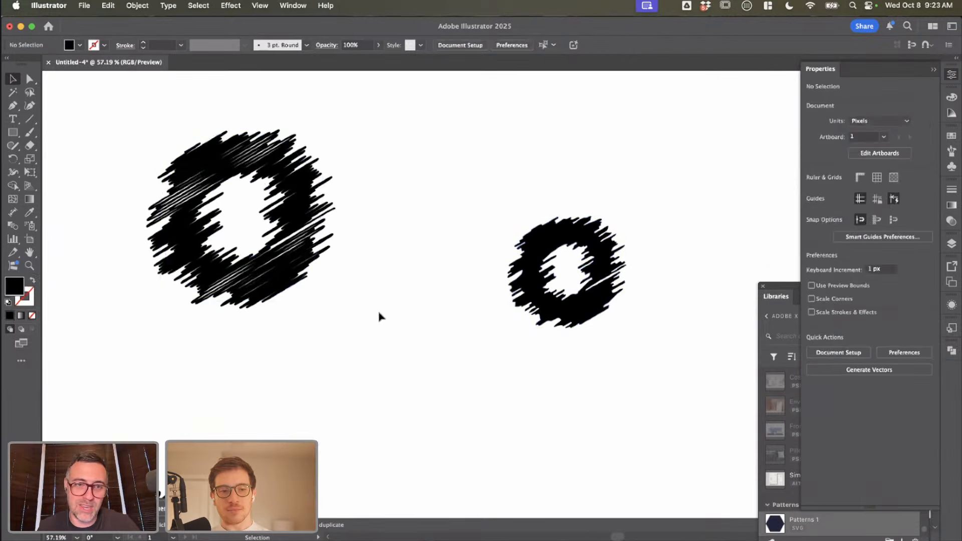
pyautogui.scroll(-5, 379, 316)
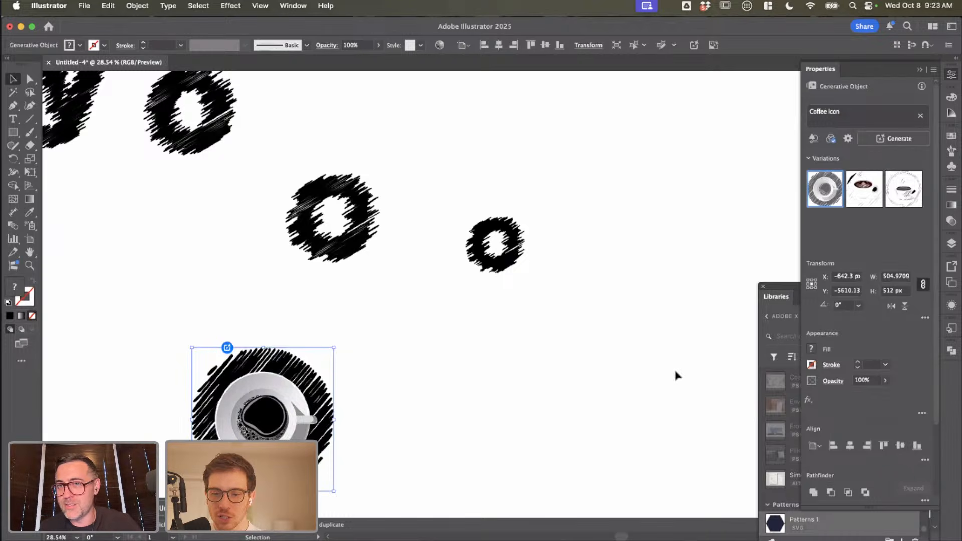
# Step: Deselect the generated coffee cup, then hide Properties and close Libraries to clear the canvas
pyautogui.click(408, 445)
pyautogui.click(298, 400)
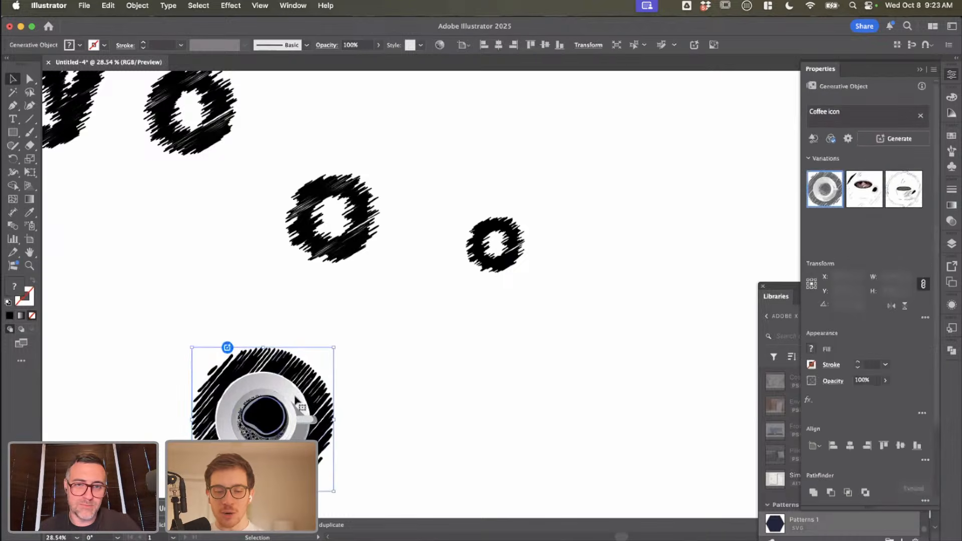
pyautogui.click(226, 345)
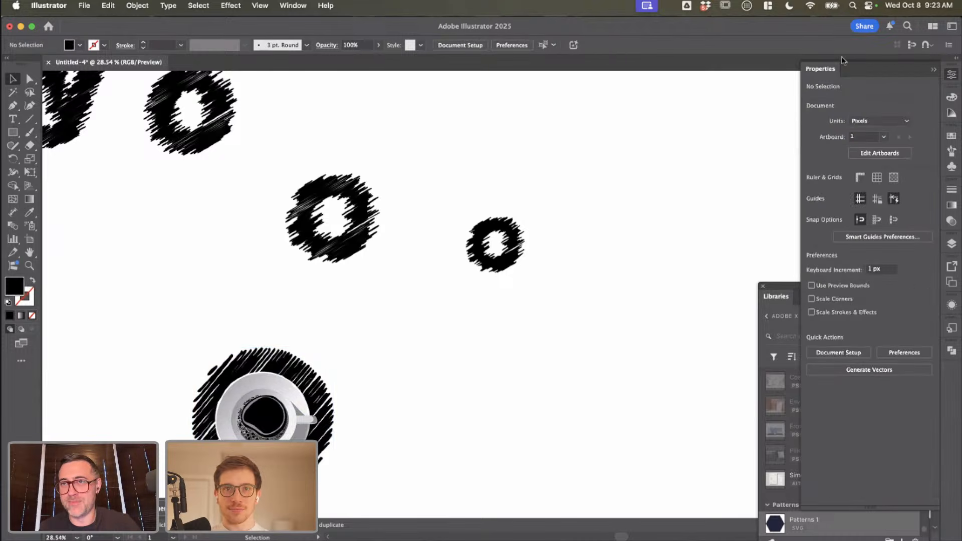
pyautogui.click(934, 70)
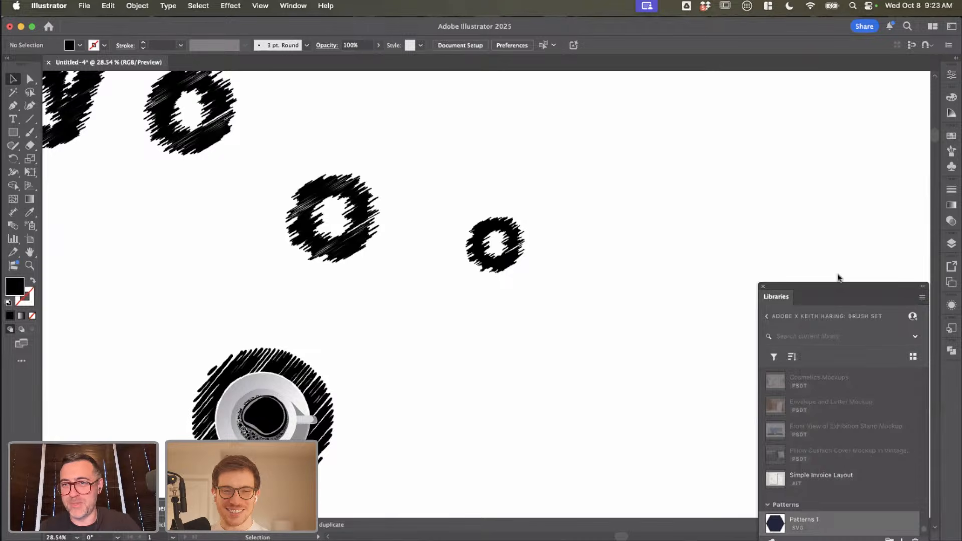
pyautogui.click(763, 287)
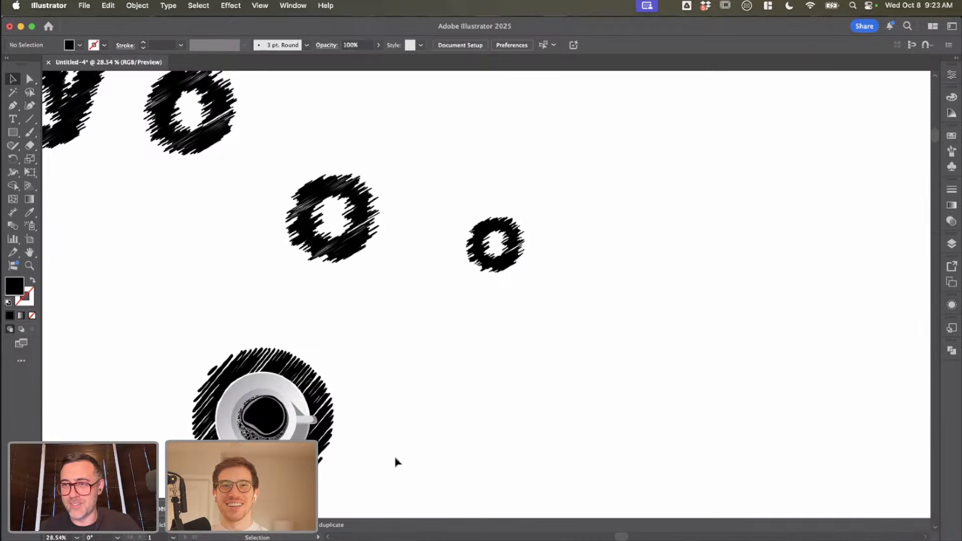
# Step: Move the generated coffee cup directly beneath the larger scribbled O and deselect it
pyautogui.click(249, 376)
pyautogui.click(228, 349)
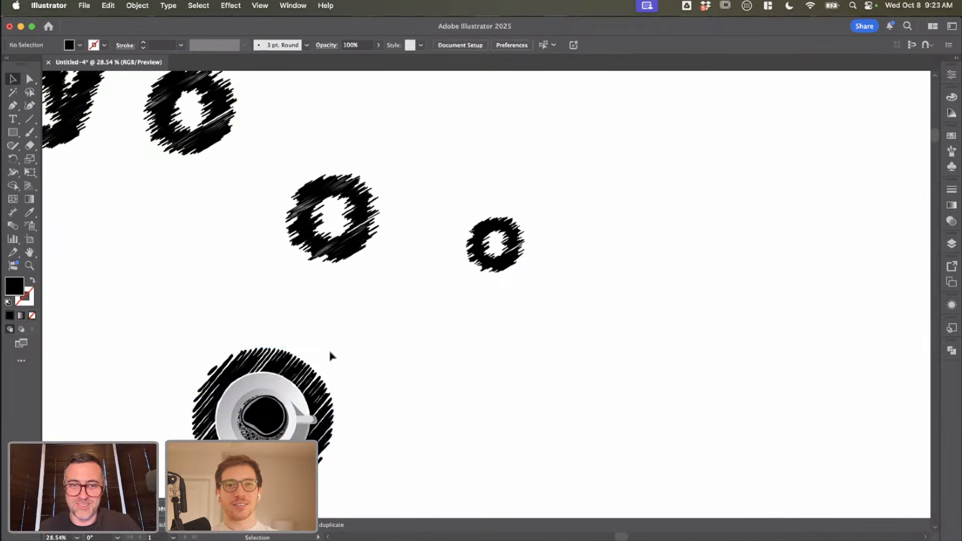
pyautogui.click(295, 376)
pyautogui.scroll(-3, 296, 376)
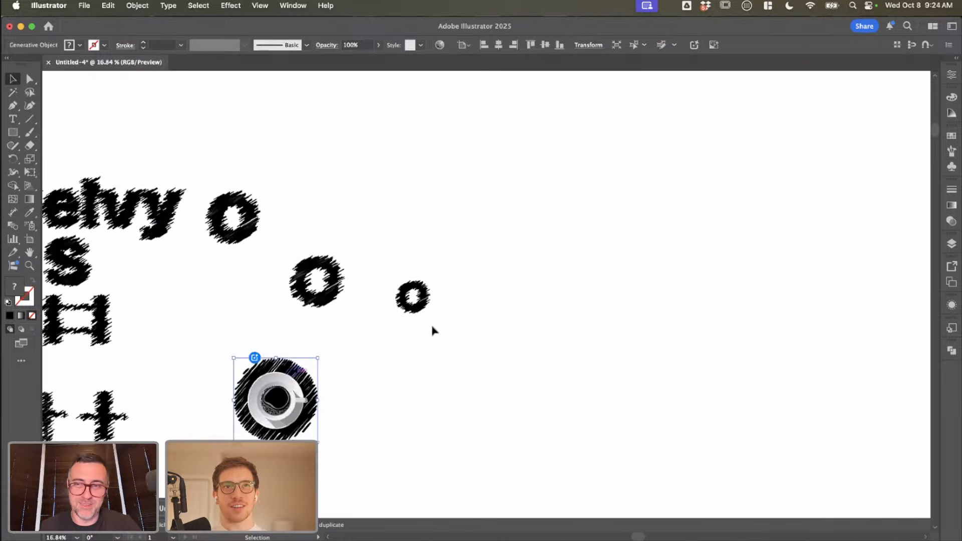
pyautogui.moveTo(432, 326); pyautogui.dragTo(327, 331)
pyautogui.click(284, 312)
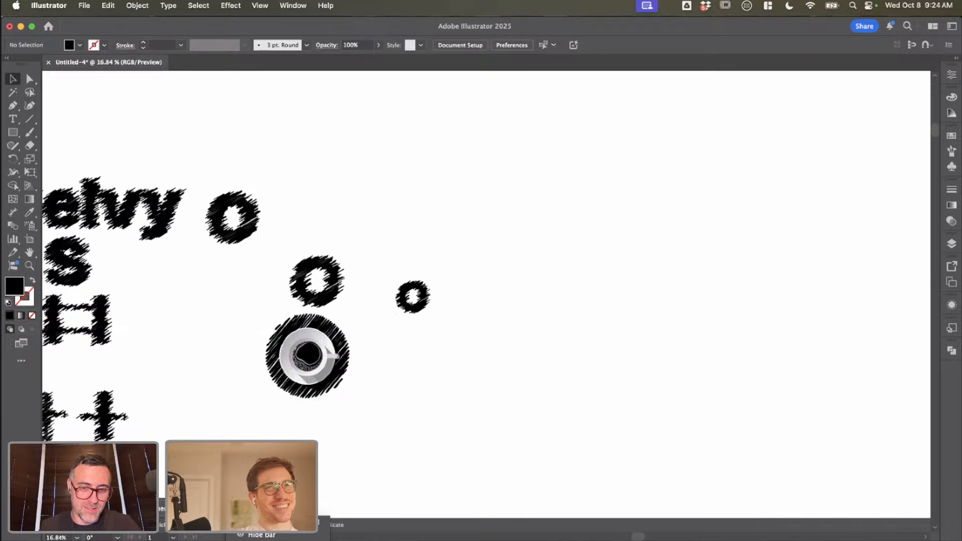
# Step: Show the coffee cup's properties and preview its three generated variations, ending on the cup over the scribbled circle
pyautogui.click(952, 75)
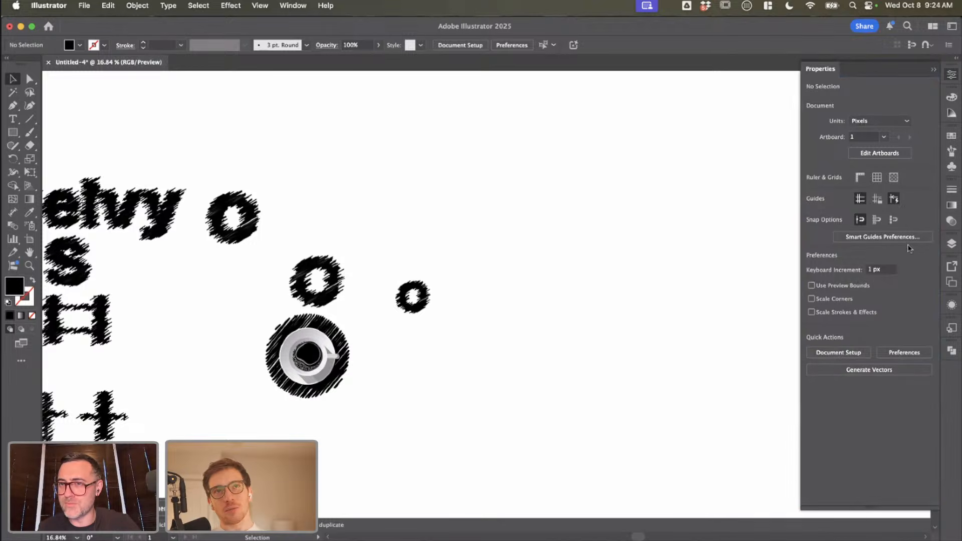
pyautogui.click(308, 353)
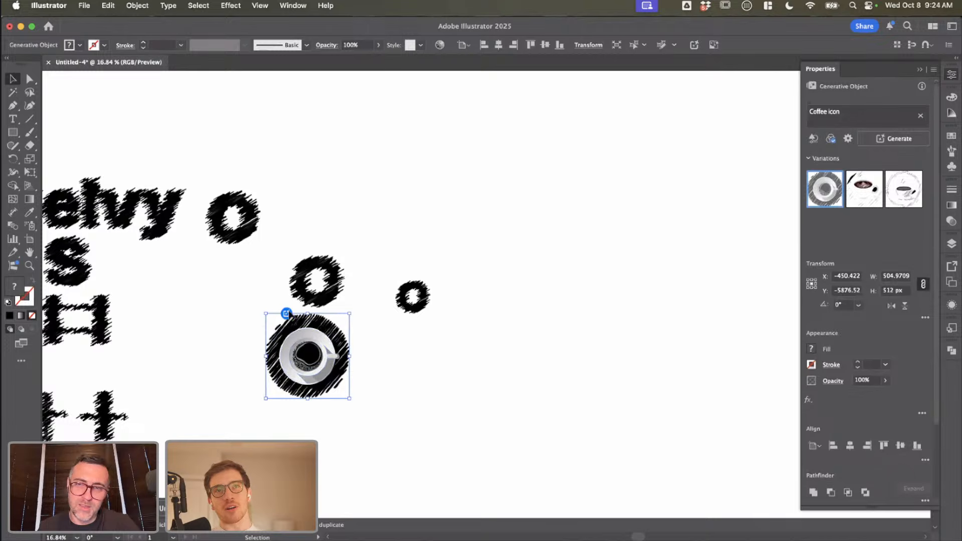
pyautogui.click(864, 192)
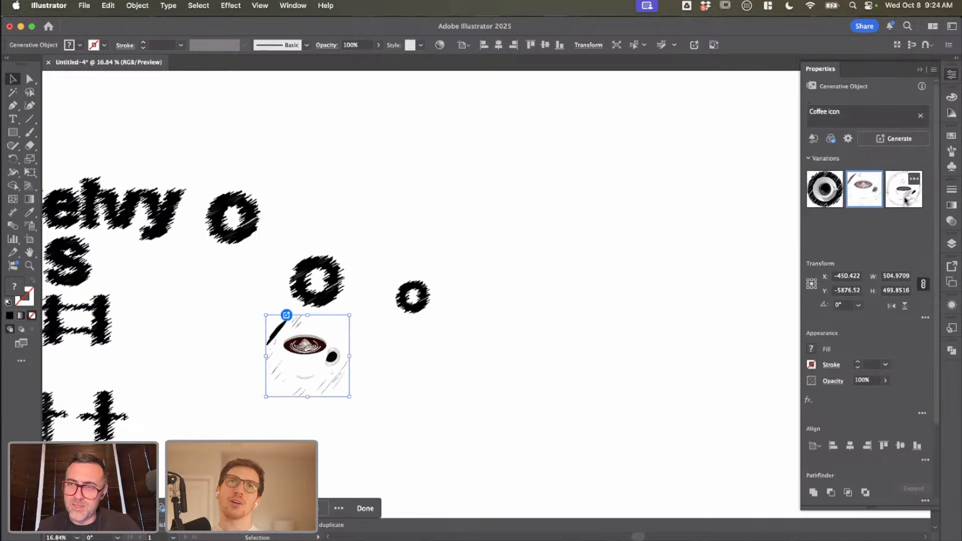
pyautogui.click(902, 199)
pyautogui.click(818, 196)
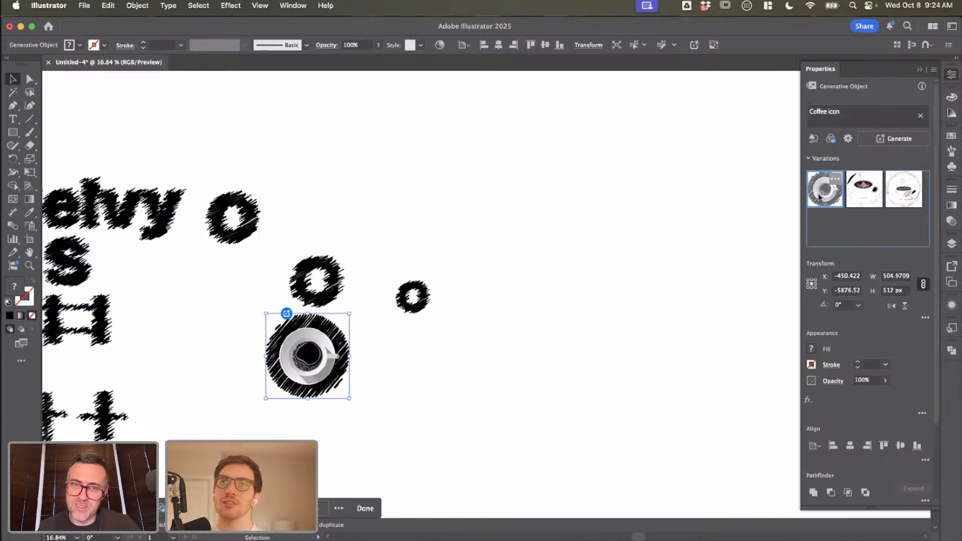
pyautogui.click(853, 196)
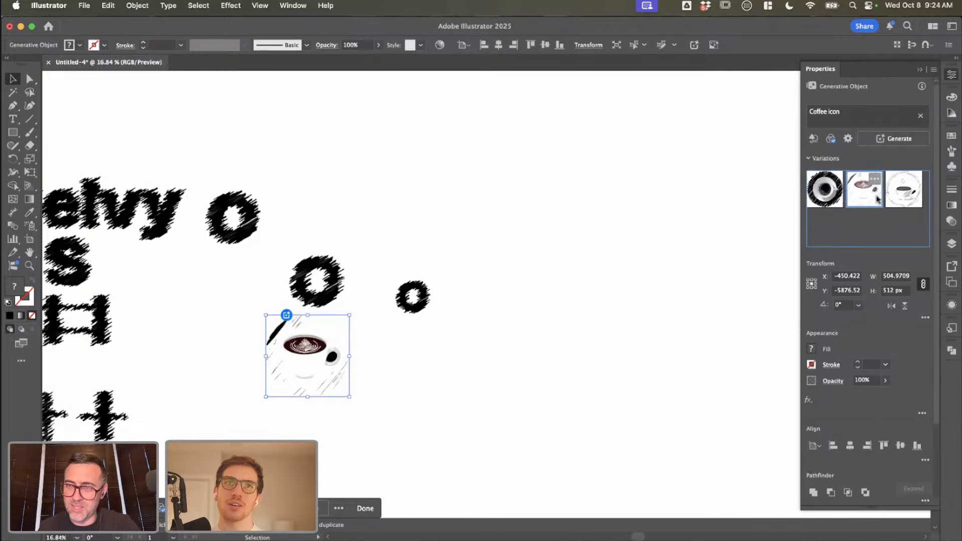
pyautogui.click(900, 197)
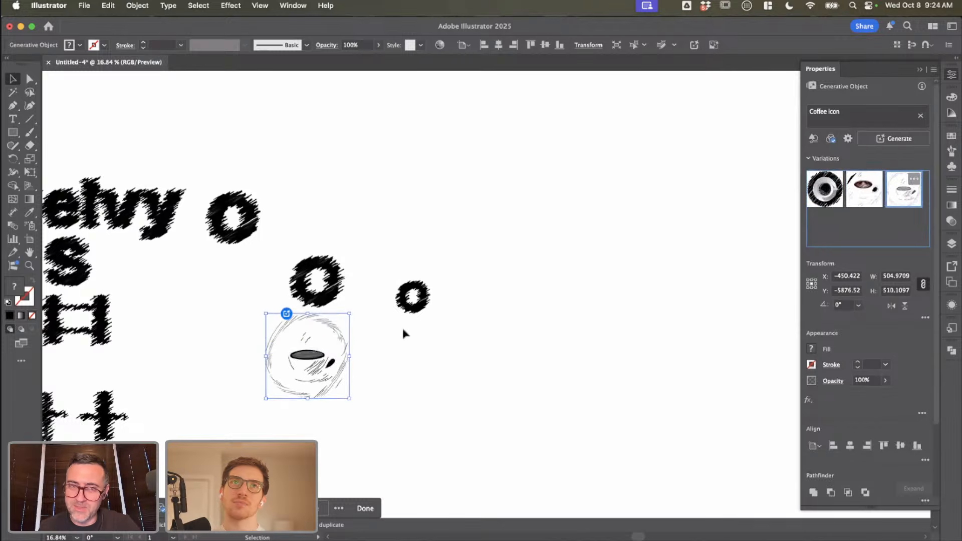
pyautogui.click(822, 189)
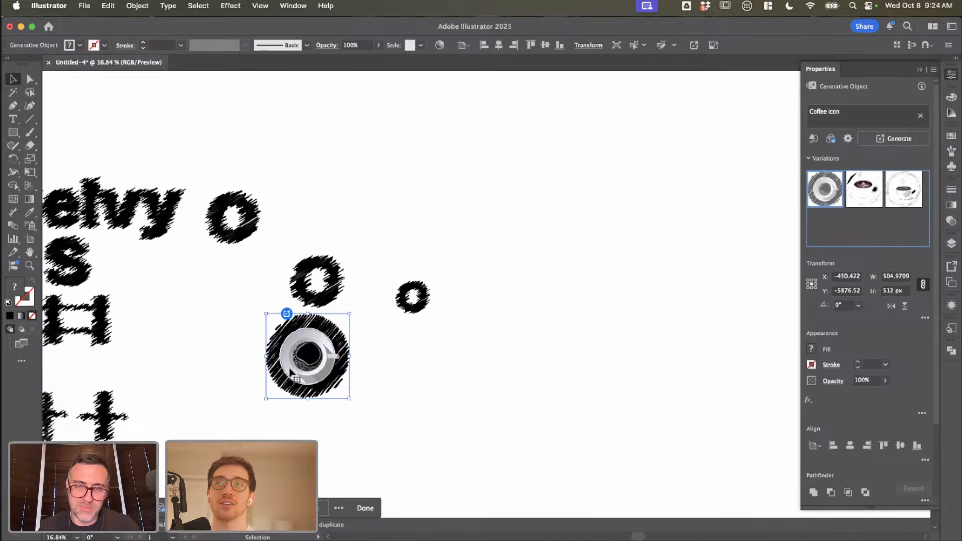
# Step: Inspect the other coffee variations at close range and return to the first one with the dark scribbled circle
pyautogui.scroll(5, 296, 378)
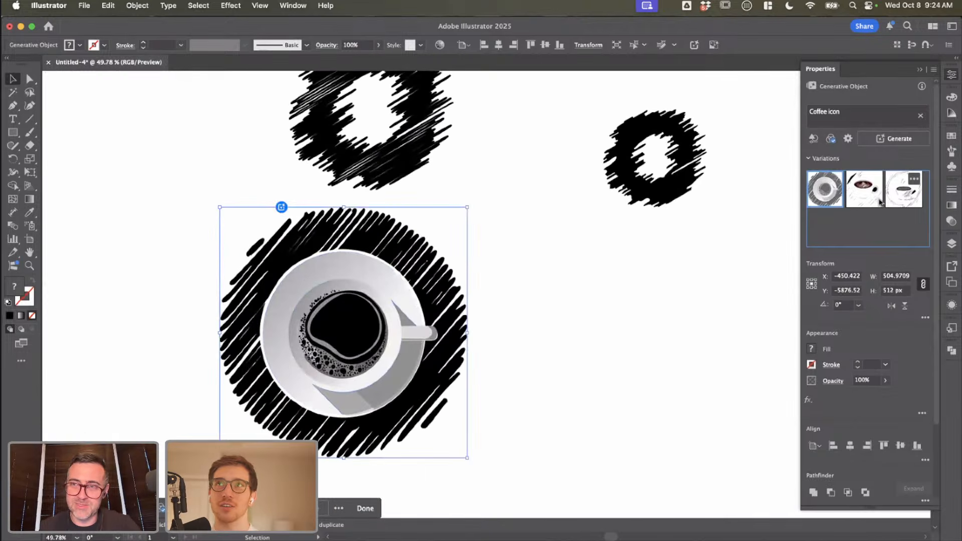
pyautogui.click(880, 202)
pyautogui.click(897, 202)
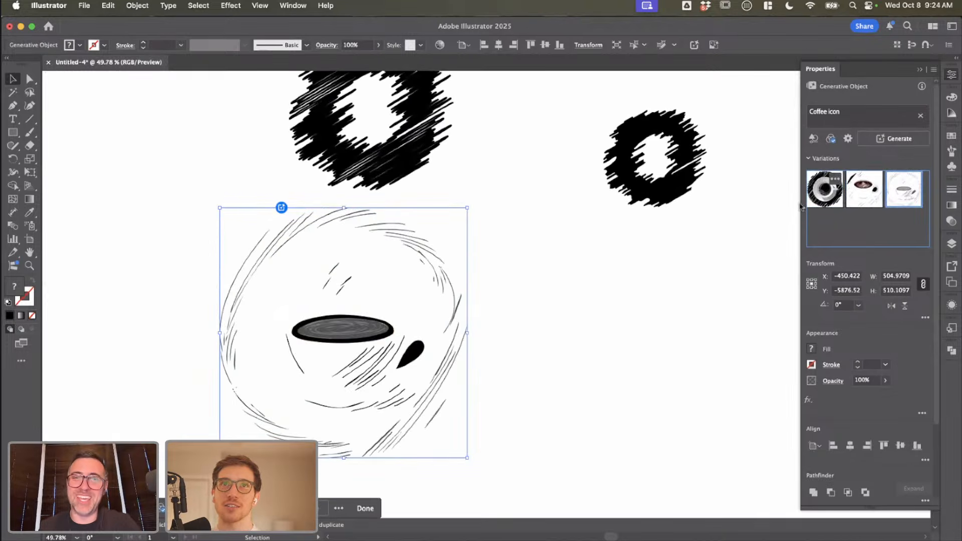
pyautogui.click(825, 192)
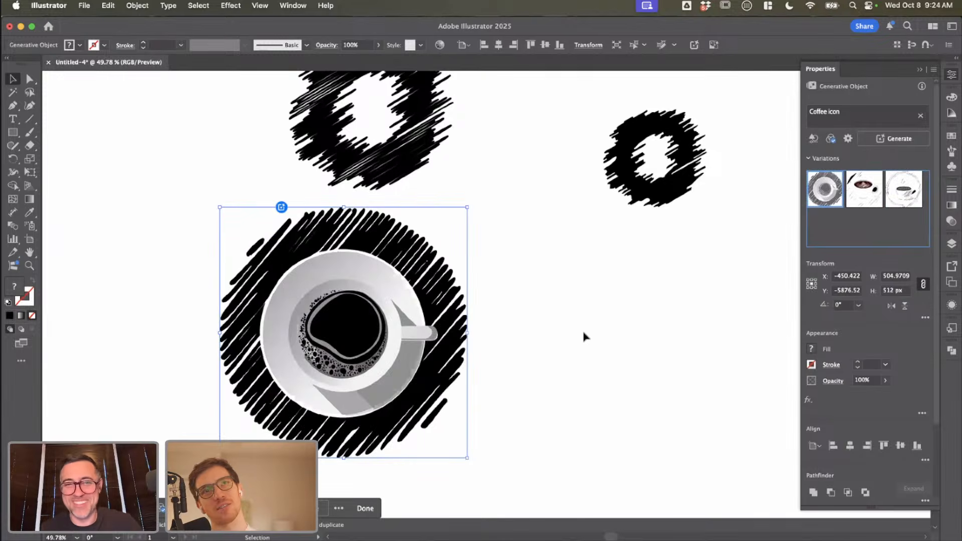
# Step: Shift the coffee cup artwork horizontally toward the small traced O, keeping it below the two scribbled letters
pyautogui.scroll(-2, 584, 337)
pyautogui.scroll(4, 485, 331)
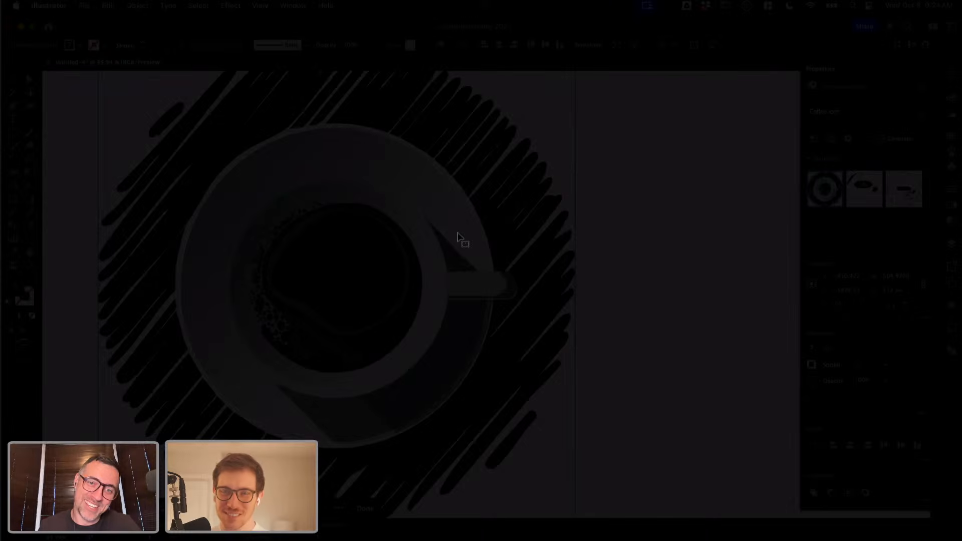
pyautogui.scroll(-4, 457, 236)
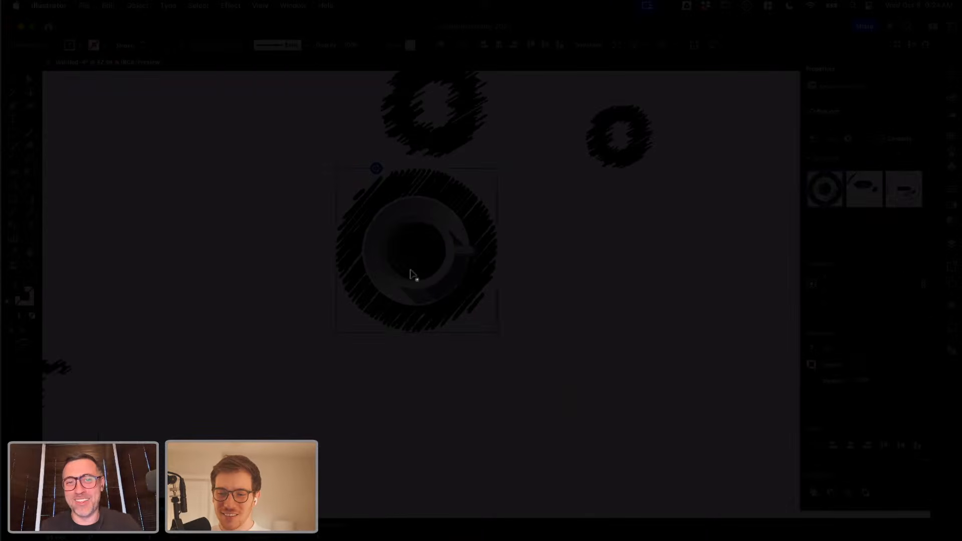
pyautogui.moveTo(473, 279); pyautogui.dragTo(546, 282)
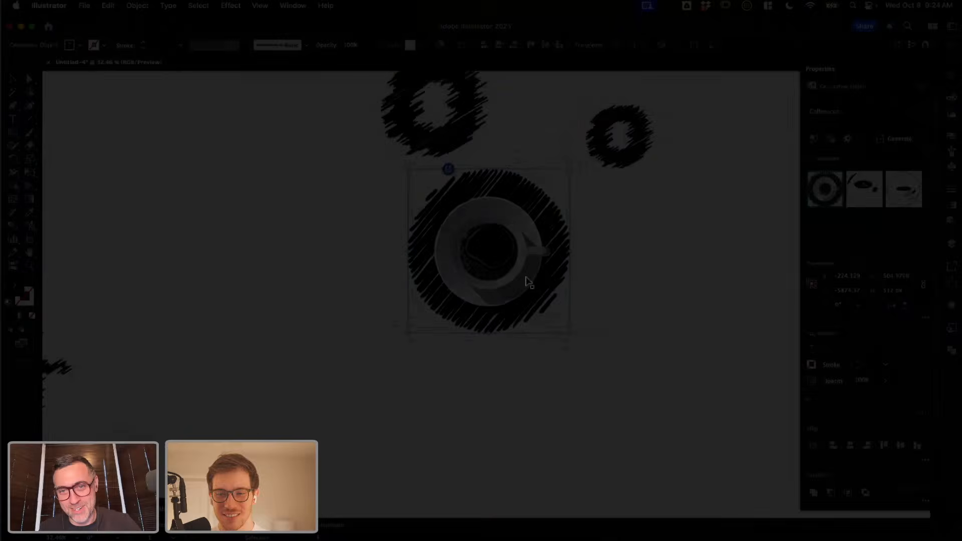
# Step: Deselect the coffee cup artwork beneath the scribbled letters
pyautogui.doubleClick(531, 277)
pyautogui.doubleClick(583, 287)
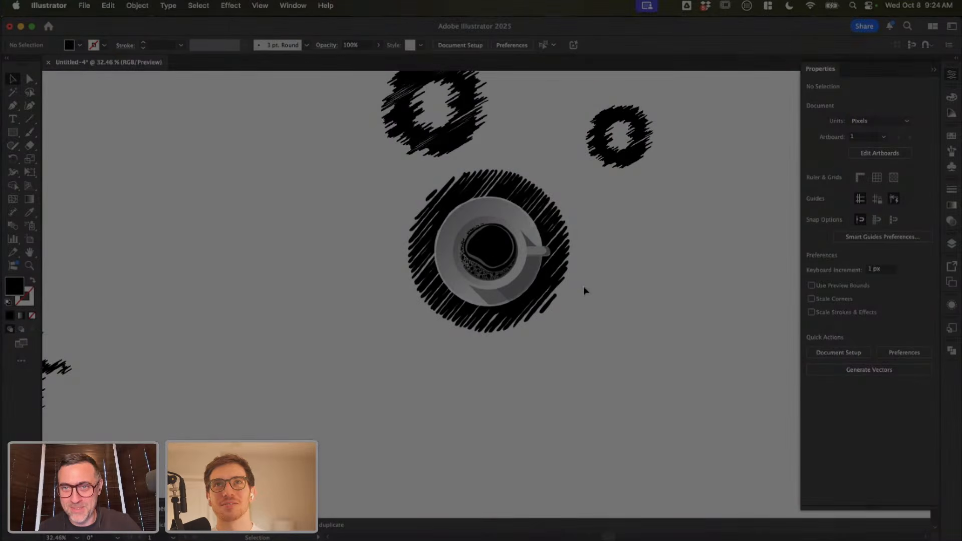
pyautogui.scroll(-3, 583, 286)
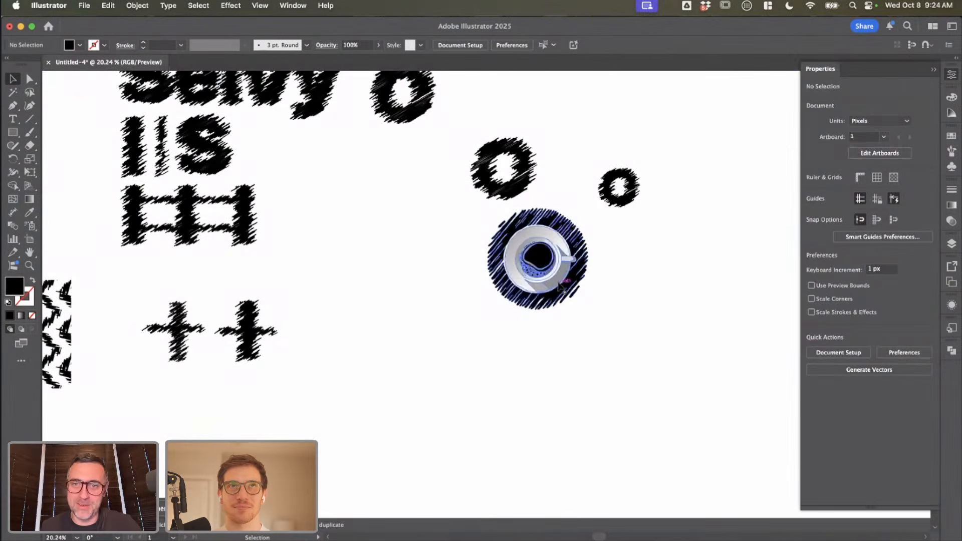
pyautogui.click(533, 280)
pyautogui.click(532, 357)
pyautogui.scroll(-1, 532, 356)
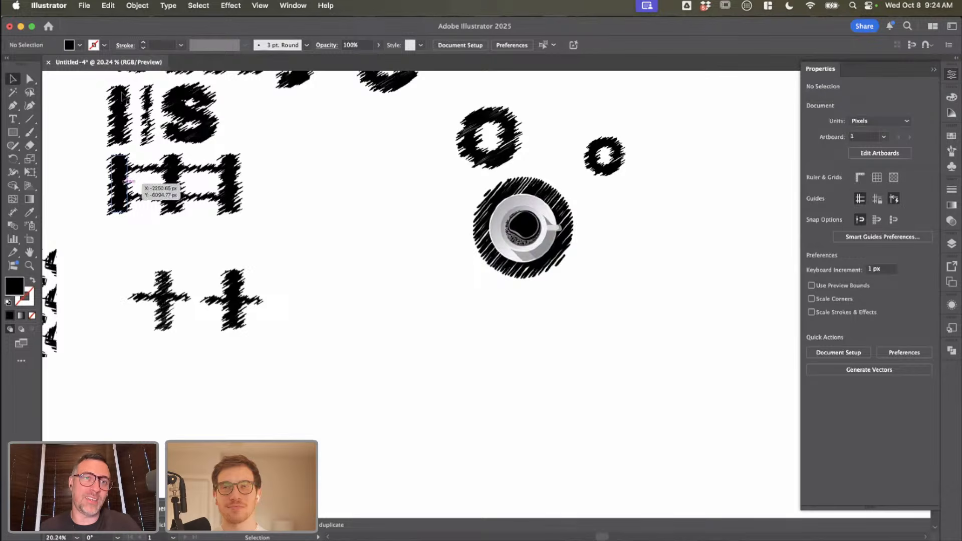
pyautogui.click(138, 6)
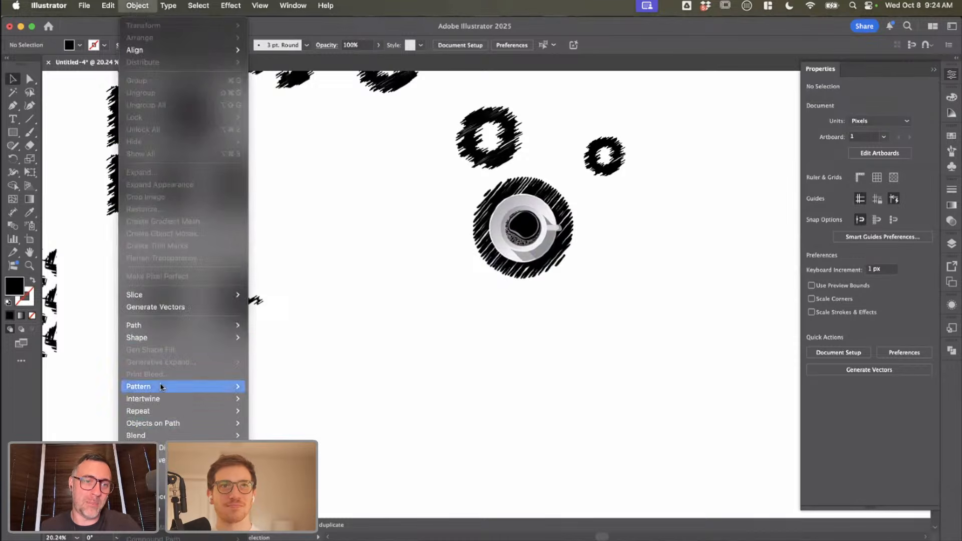
pyautogui.moveTo(161, 385)
pyautogui.click(287, 389)
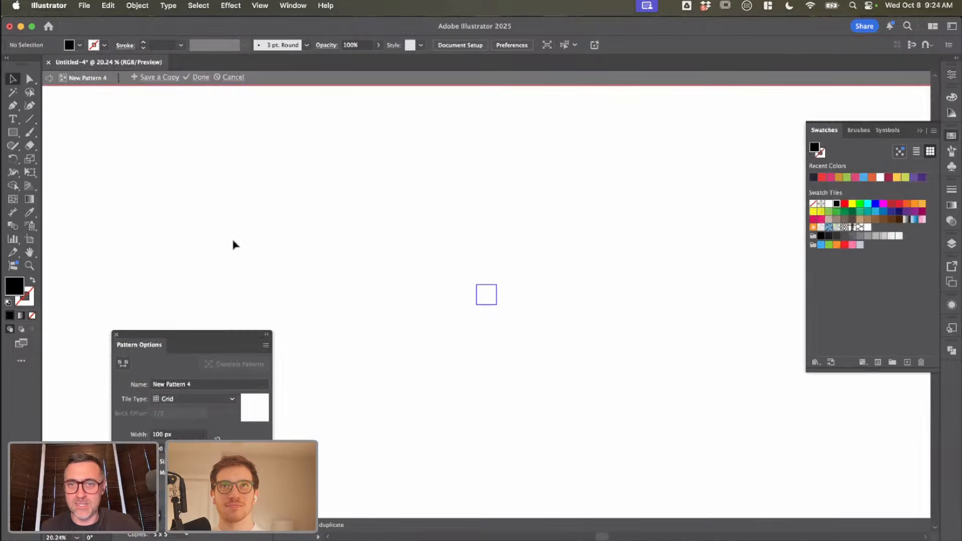
pyautogui.press('Escape')
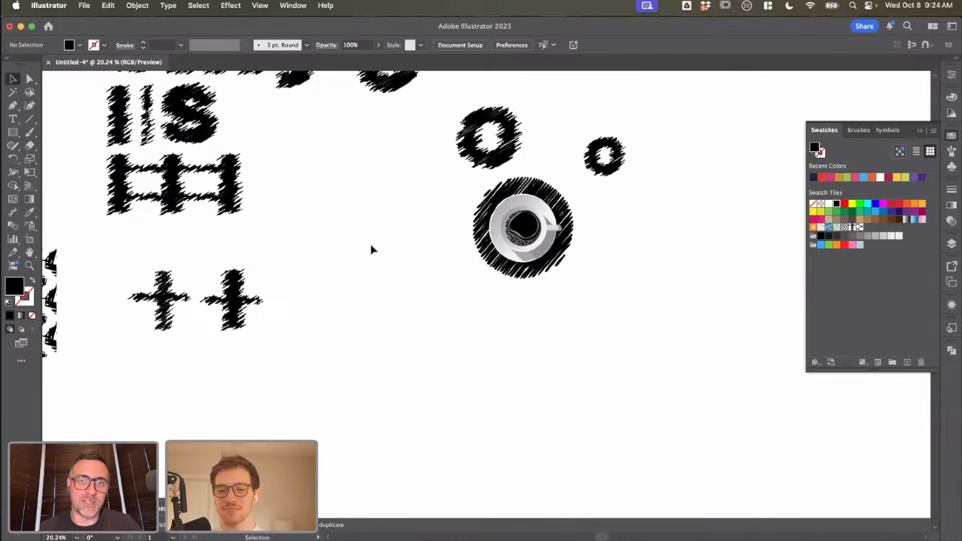
# Step: Open Generate Patterns and look through its color and effects options
pyautogui.click(137, 6)
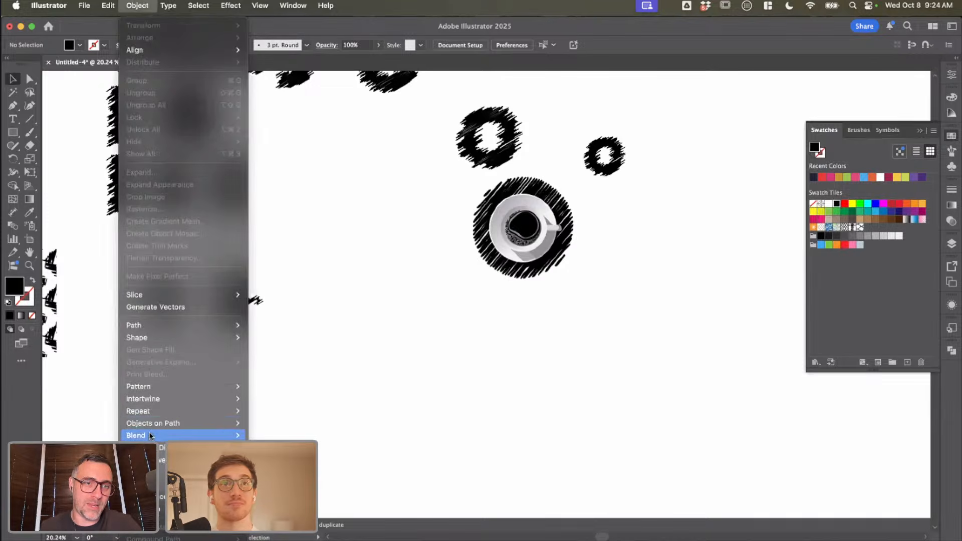
pyautogui.moveTo(179, 390)
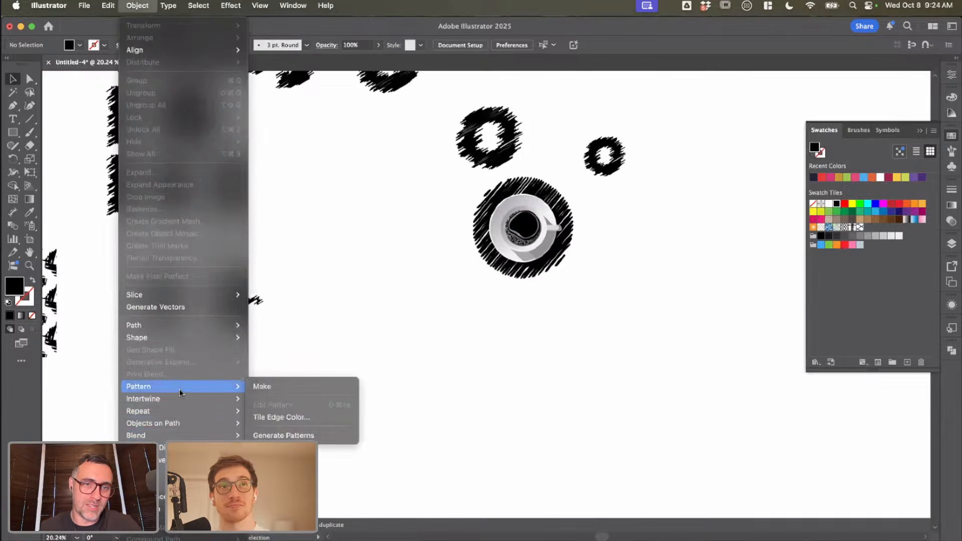
pyautogui.click(295, 435)
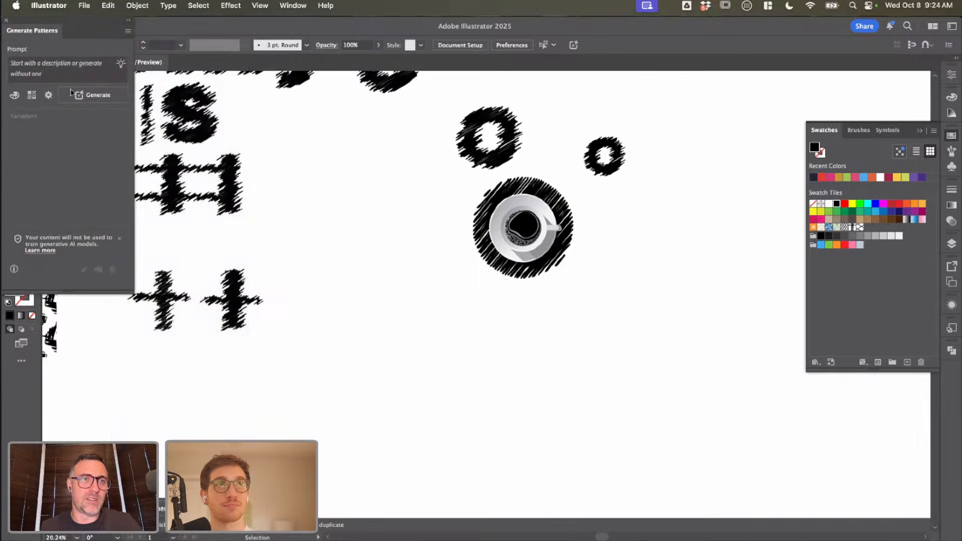
pyautogui.click(15, 95)
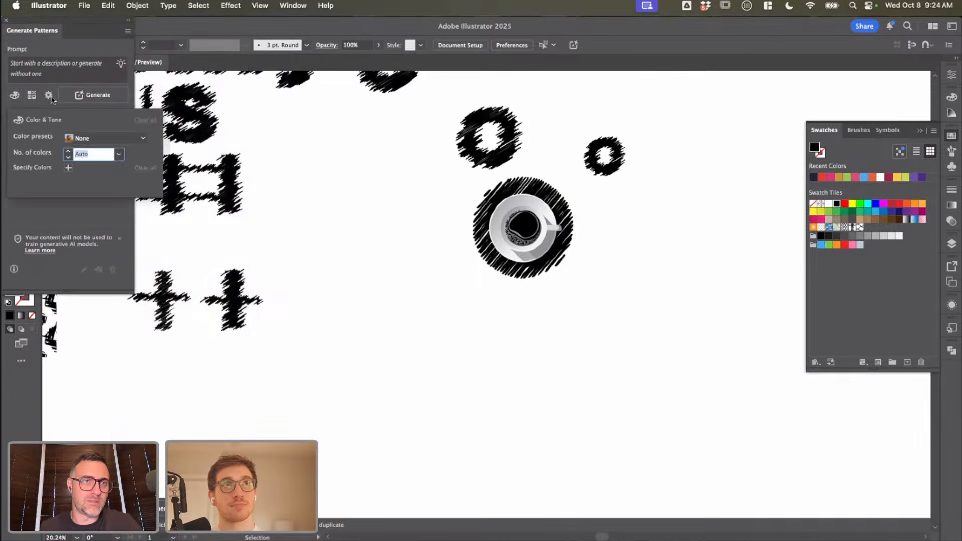
pyautogui.click(33, 97)
pyautogui.click(32, 97)
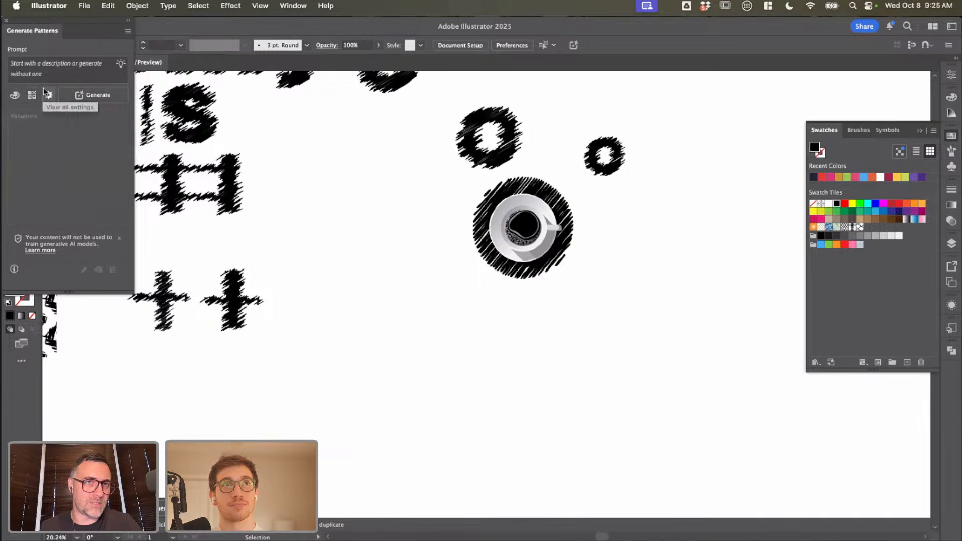
# Step: Enter "A anxiety filled coffee shop for black coffee." as the pattern prompt
pyautogui.click(54, 63)
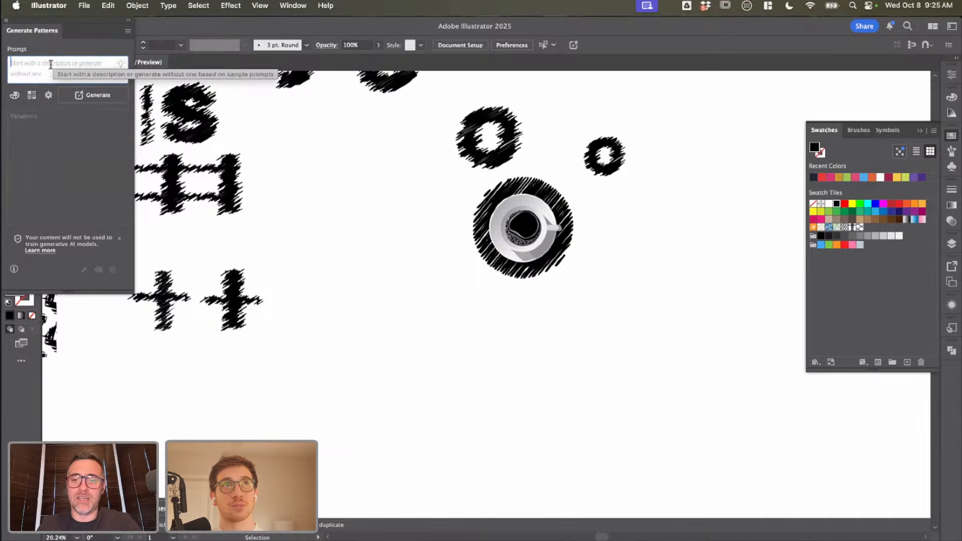
pyautogui.write('A an')
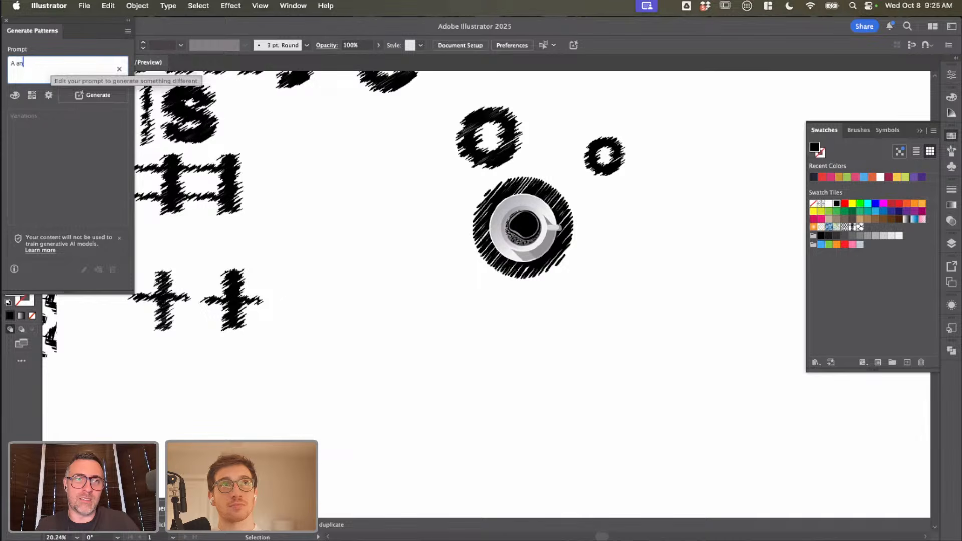
pyautogui.write('xiety filled coffee shop for black coffee.')
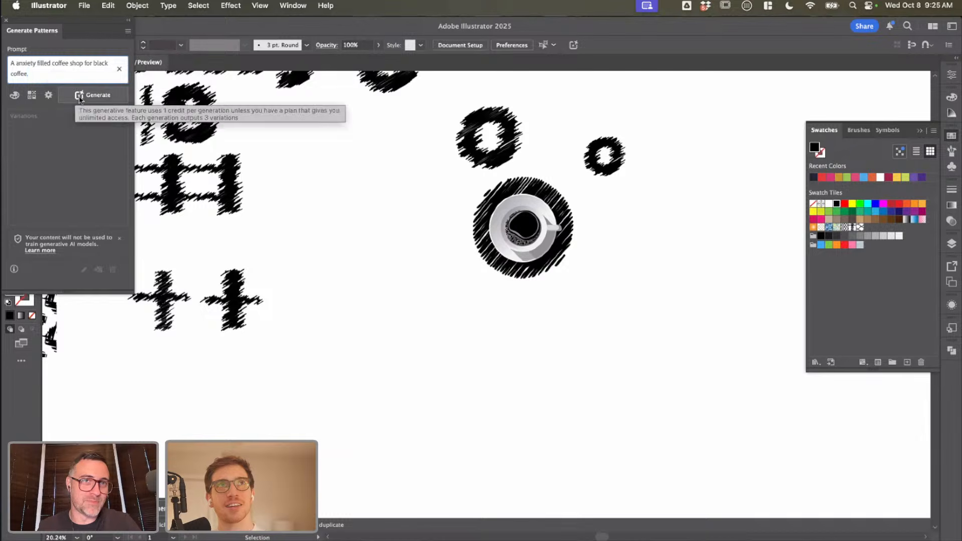
# Step: Review the effects, density and color options and generate the coffee shop patterns
pyautogui.click(32, 95)
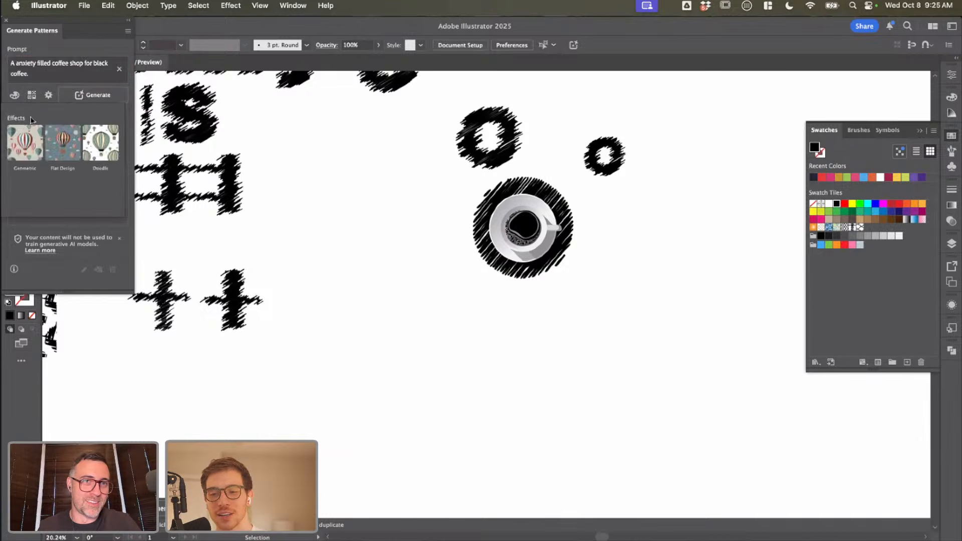
pyautogui.click(48, 96)
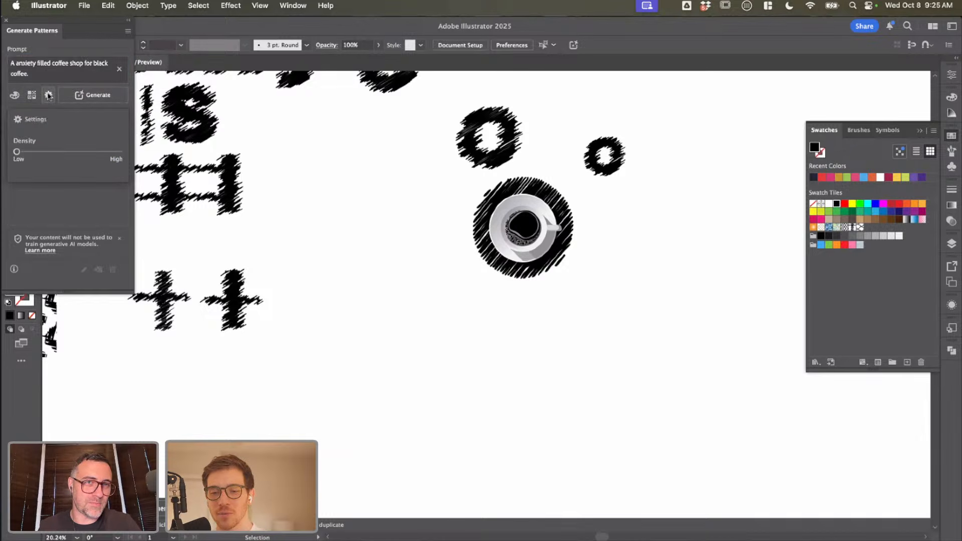
pyautogui.click(16, 92)
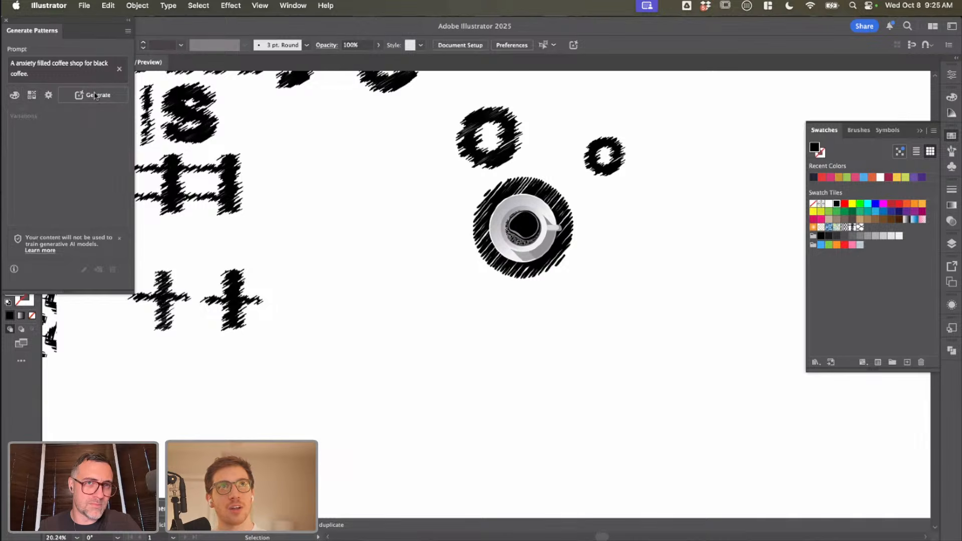
pyautogui.click(95, 96)
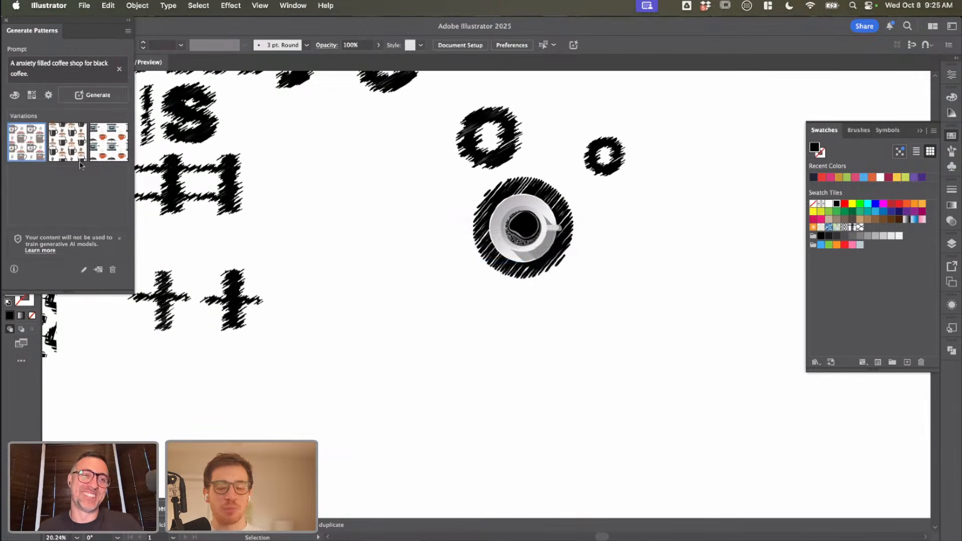
# Step: Try the first two generated coffee mug patterns as the fill, ending on the second variation
pyautogui.moveTo(70, 151)
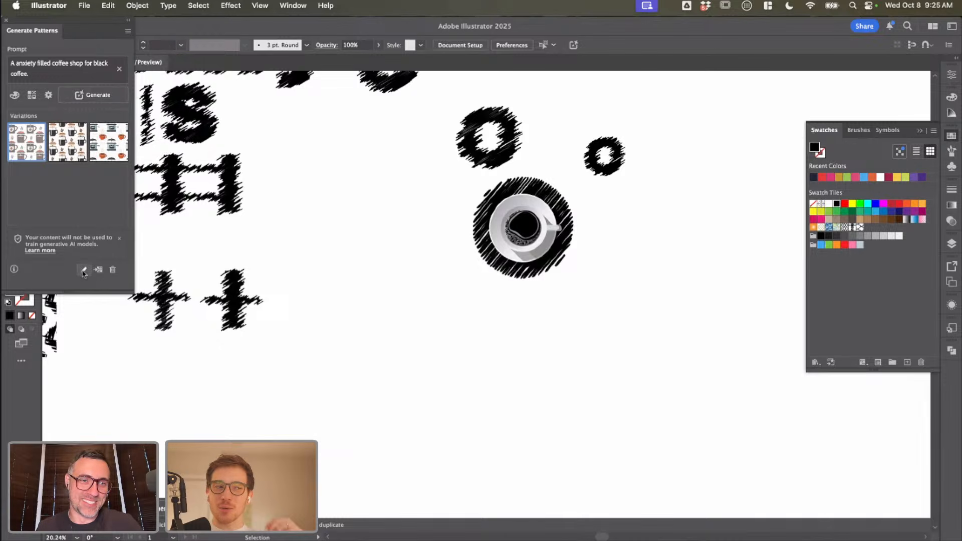
pyautogui.click(68, 145)
pyautogui.click(13, 150)
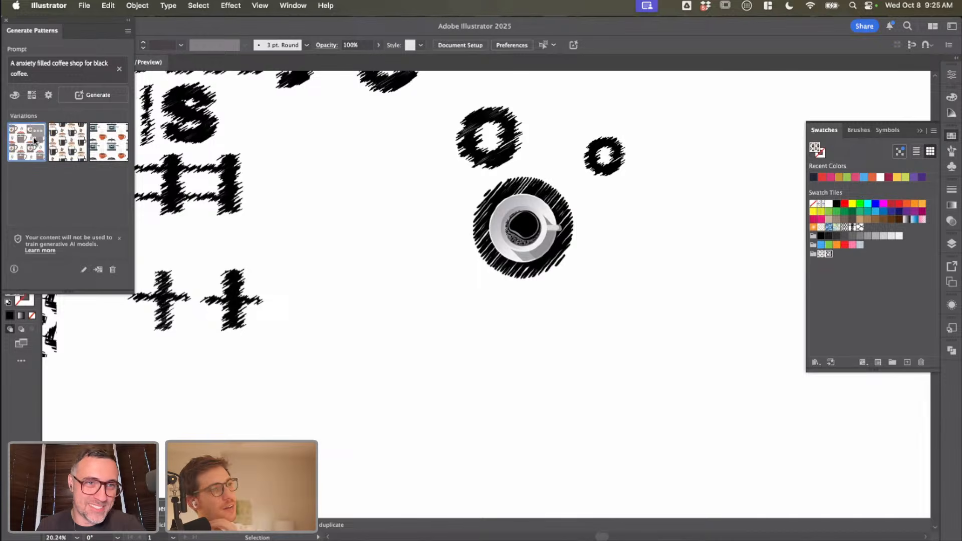
pyautogui.click(66, 141)
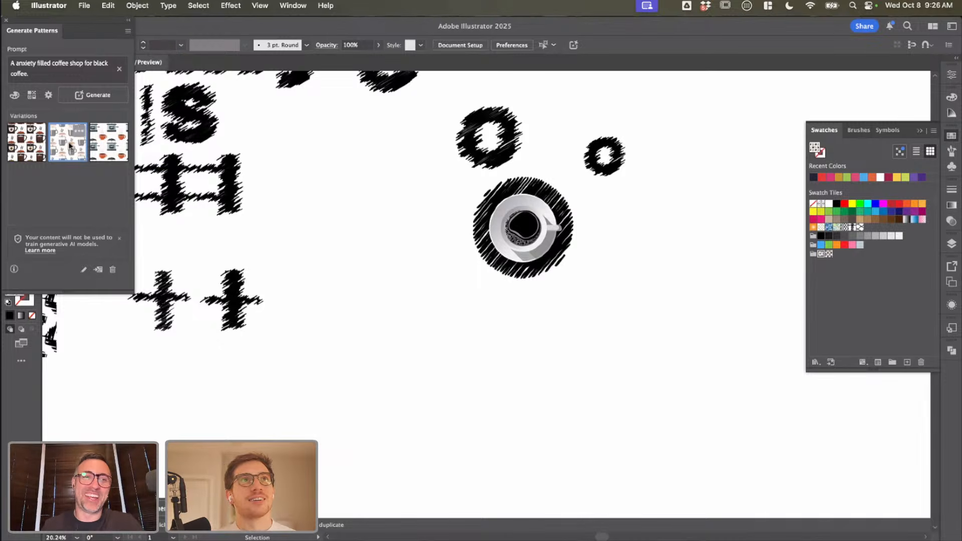
# Step: Draw a square filled with the second mug pattern in the empty area below the coffee cup and inspect it at close range
pyautogui.scroll(-2, 335, 284)
pyautogui.press('m')
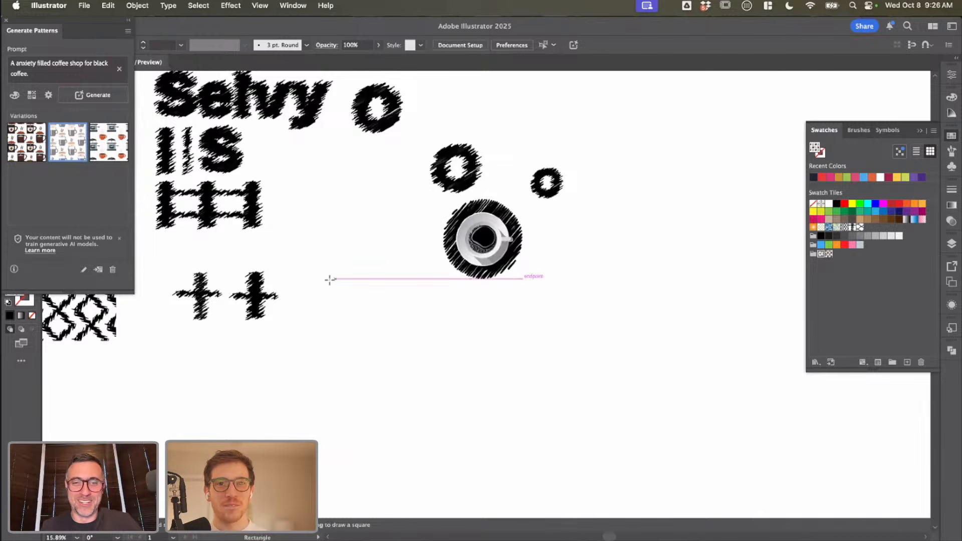
pyautogui.moveTo(315, 279); pyautogui.dragTo(457, 420)
pyautogui.press('v')
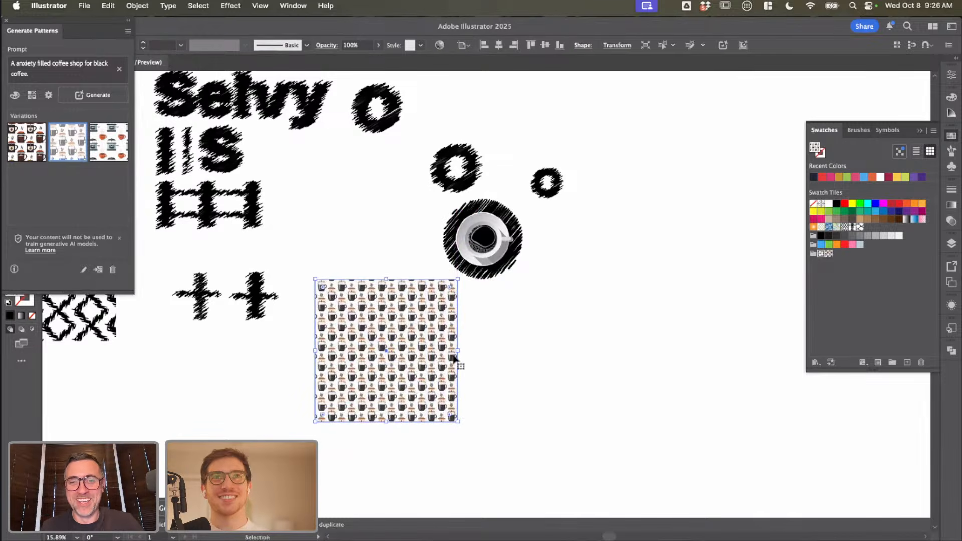
pyautogui.scroll(5, 456, 360)
pyautogui.scroll(4, 302, 256)
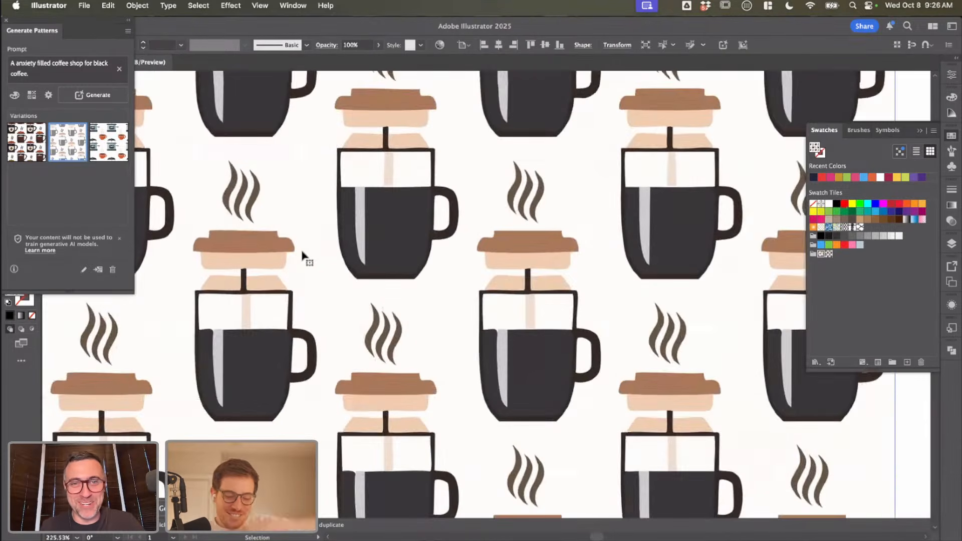
pyautogui.scroll(-4, 302, 256)
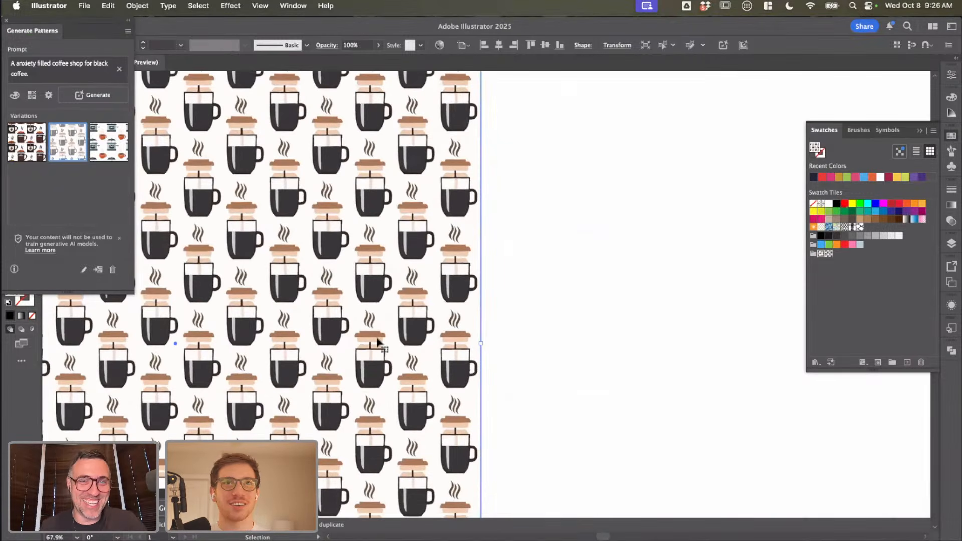
# Step: Switch the square's fill to the first generated mug pattern and close Generate Patterns
pyautogui.click(26, 151)
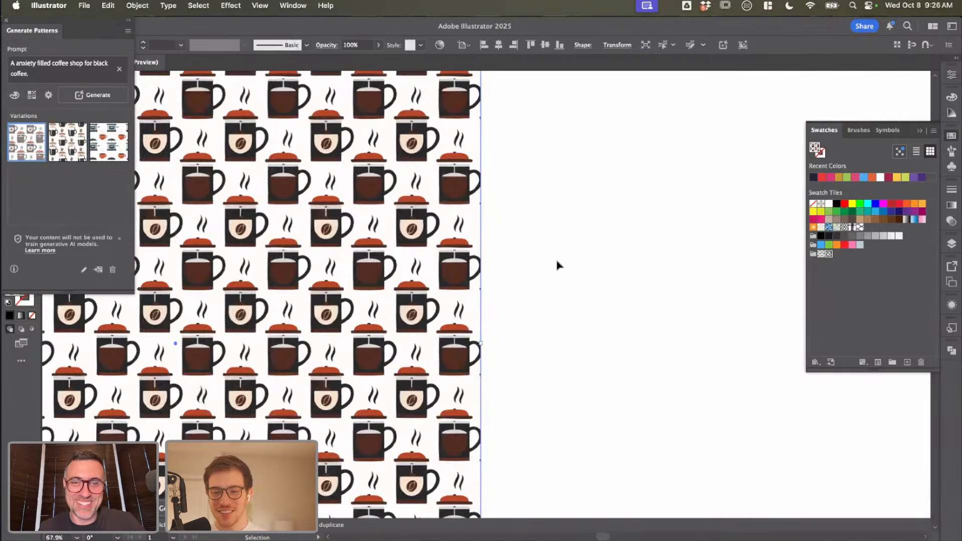
pyautogui.scroll(-5, 556, 266)
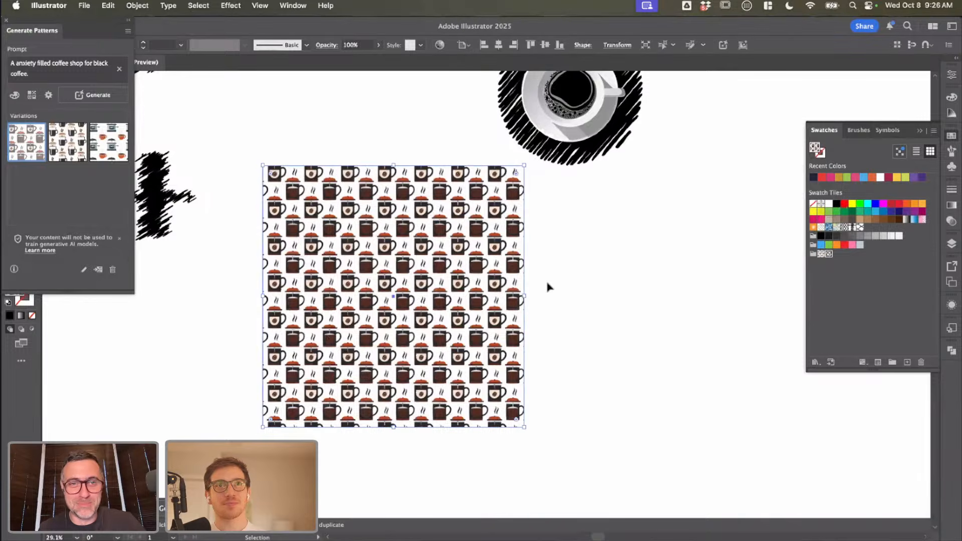
pyautogui.moveTo(92, 32); pyautogui.dragTo(119, 38)
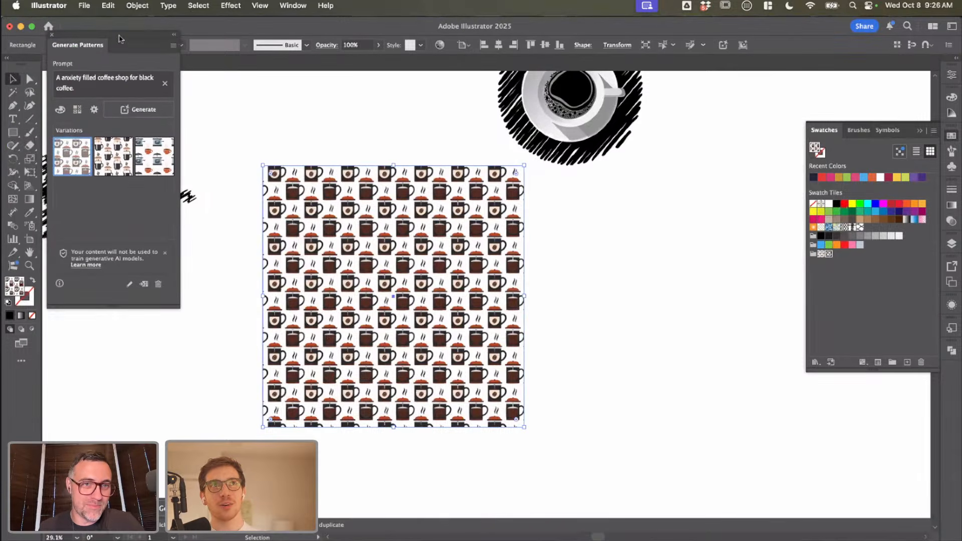
pyautogui.click(53, 36)
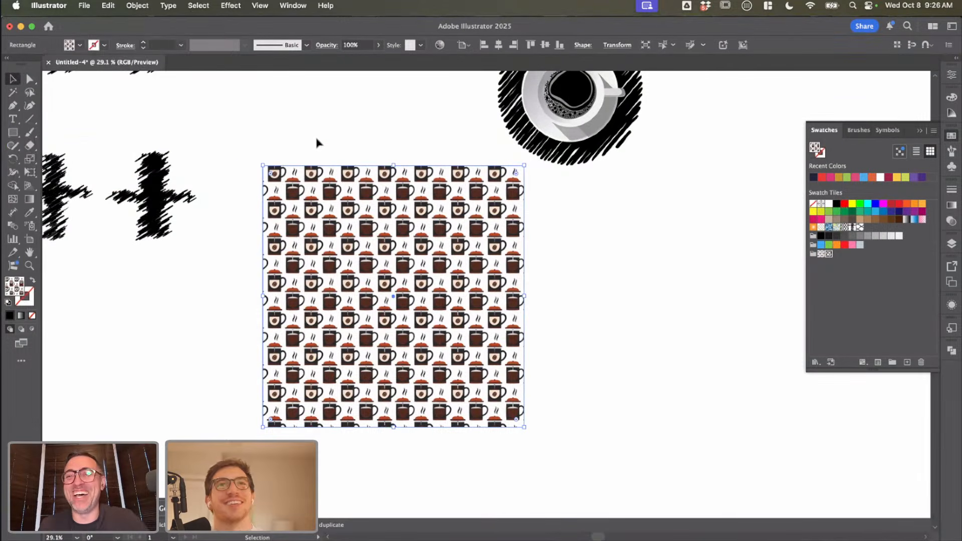
# Step: Move the mug pattern square directly beneath the coffee cup artwork and deselect it
pyautogui.click(315, 135)
pyautogui.click(381, 189)
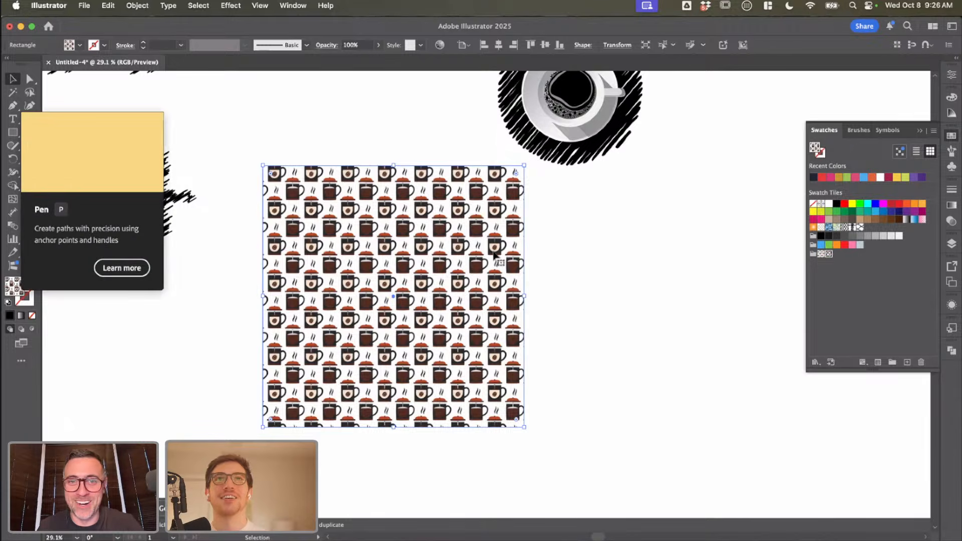
pyautogui.moveTo(426, 254); pyautogui.dragTo(644, 296)
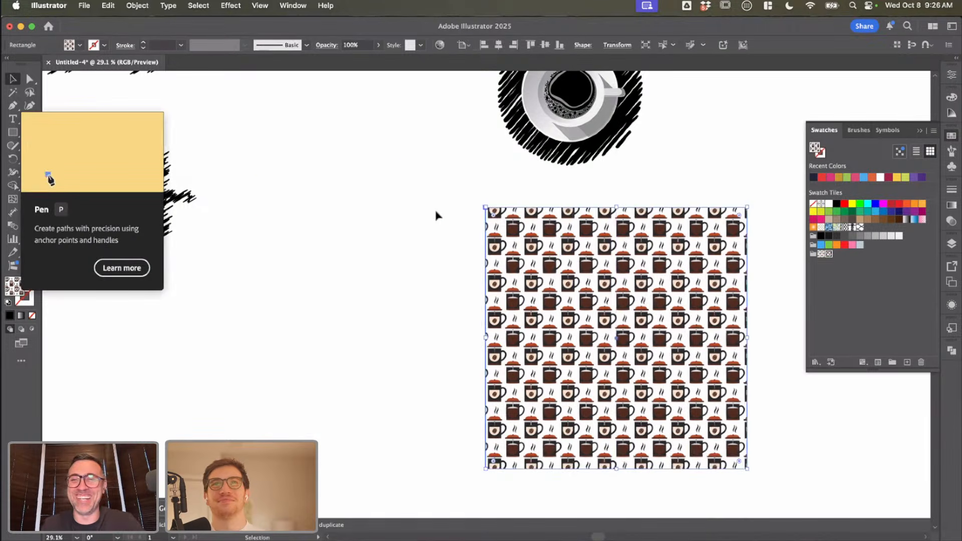
pyautogui.click(435, 216)
pyautogui.click(122, 268)
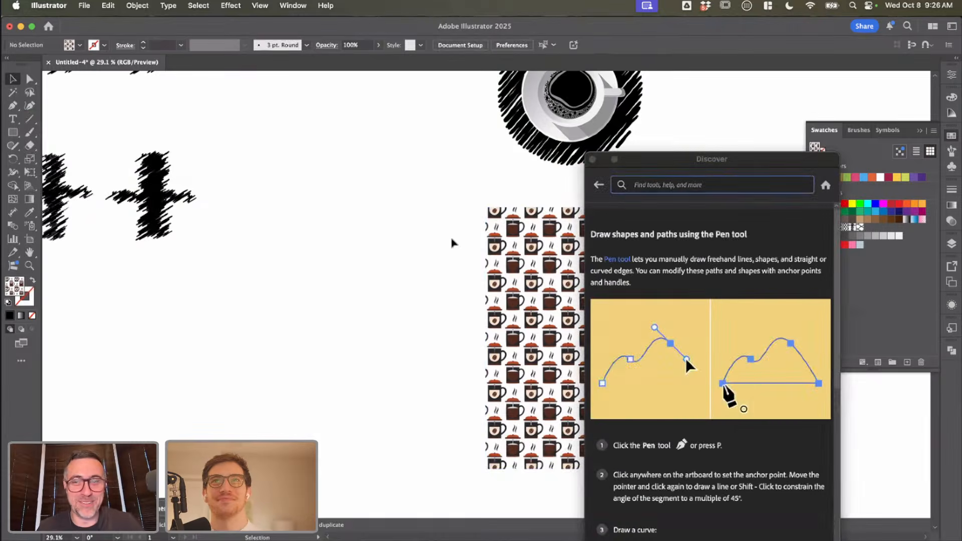
pyautogui.moveTo(591, 161); pyautogui.dragTo(473, 165)
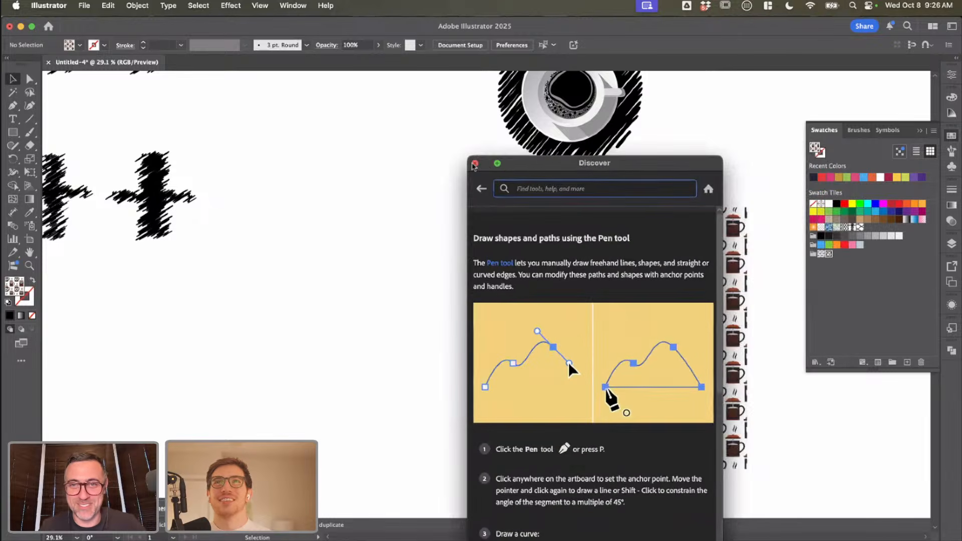
pyautogui.click(474, 163)
# Step: Duplicate the black scribbled pattern square, place the copy beneath the two scribbled crosses and deselect it
pyautogui.scroll(-4, 312, 250)
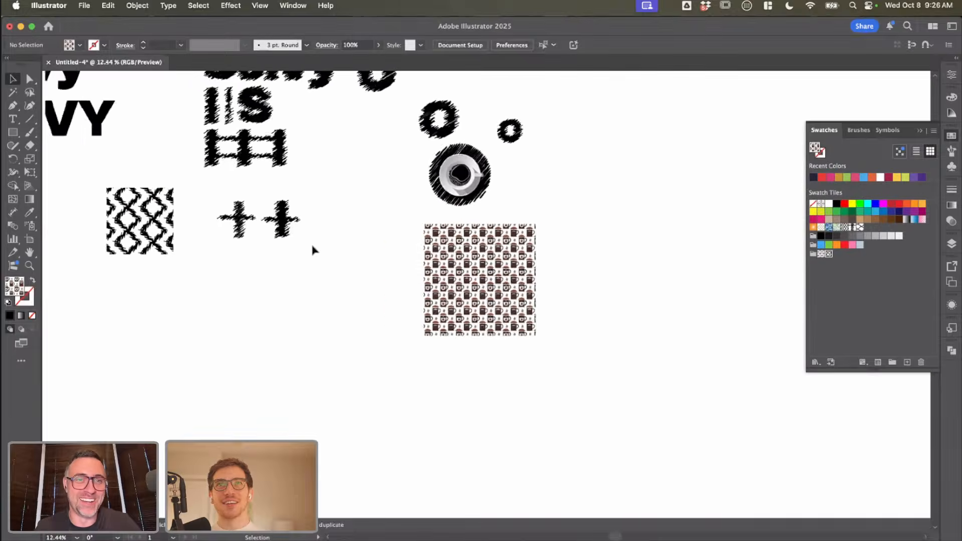
pyautogui.click(158, 239)
pyautogui.moveTo(159, 238); pyautogui.dragTo(263, 314)
pyautogui.click(224, 181)
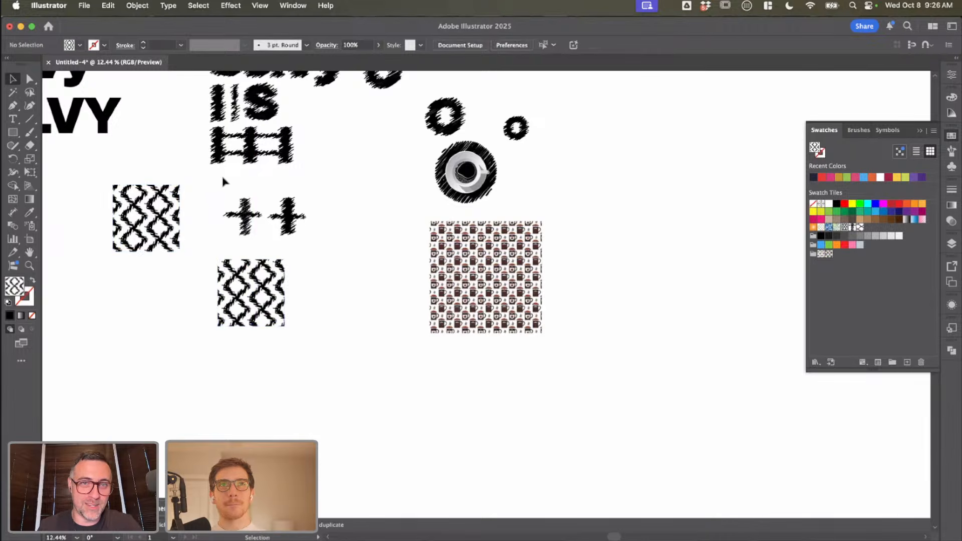
# Step: Open New Pattern 3 for editing and widen the rising diagonal scribble inside its hexagonal tile
pyautogui.click(80, 45)
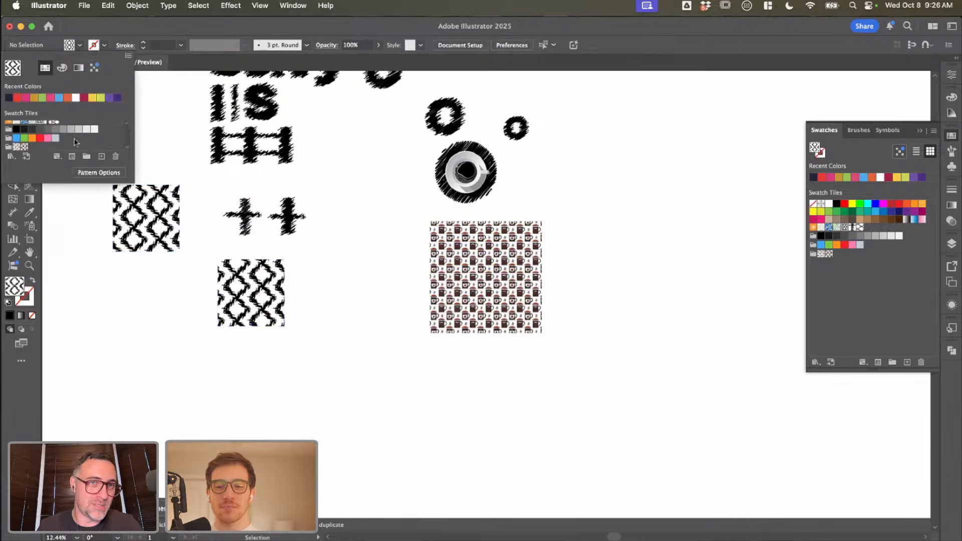
pyautogui.scroll(3, 74, 141)
pyautogui.doubleClick(56, 148)
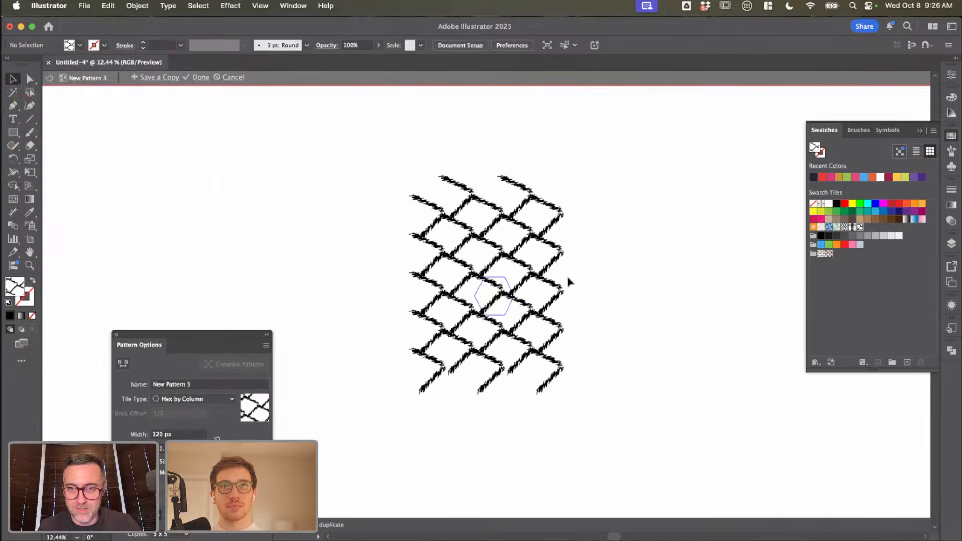
pyautogui.scroll(3, 568, 281)
pyautogui.click(422, 322)
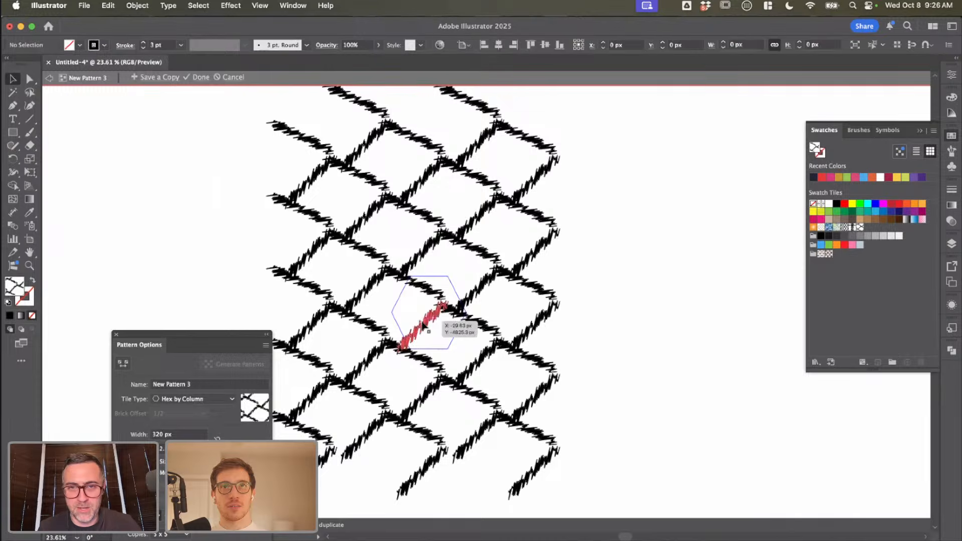
pyautogui.scroll(3, 421, 321)
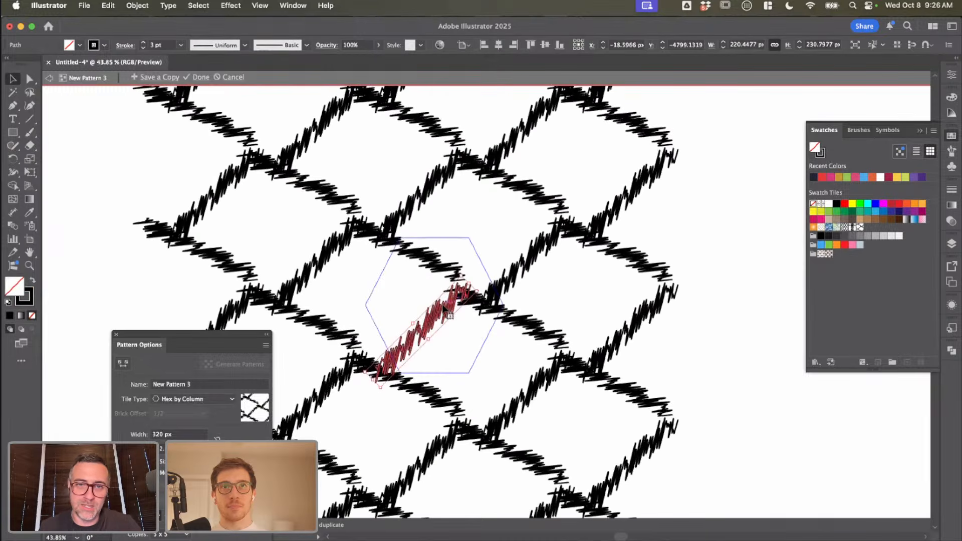
pyautogui.moveTo(418, 317); pyautogui.dragTo(399, 313)
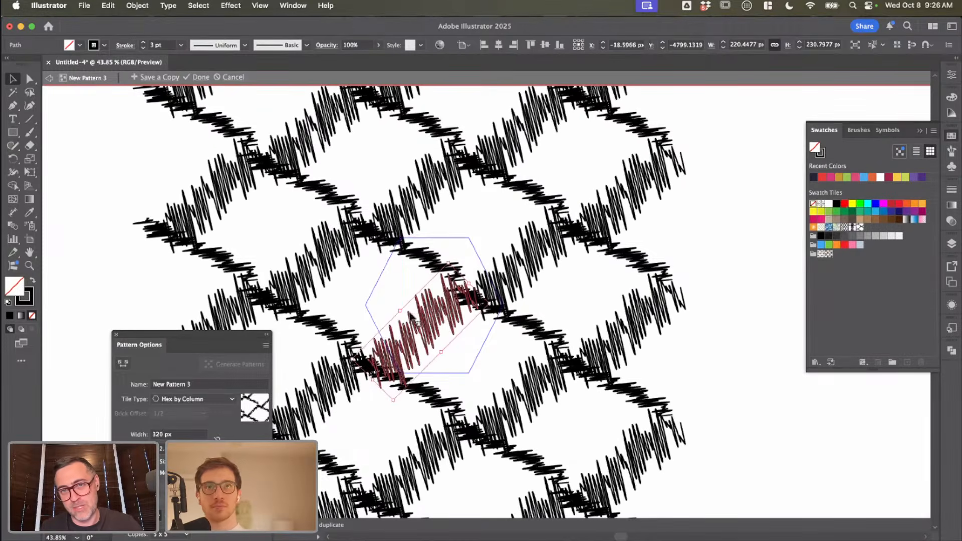
pyautogui.click(511, 326)
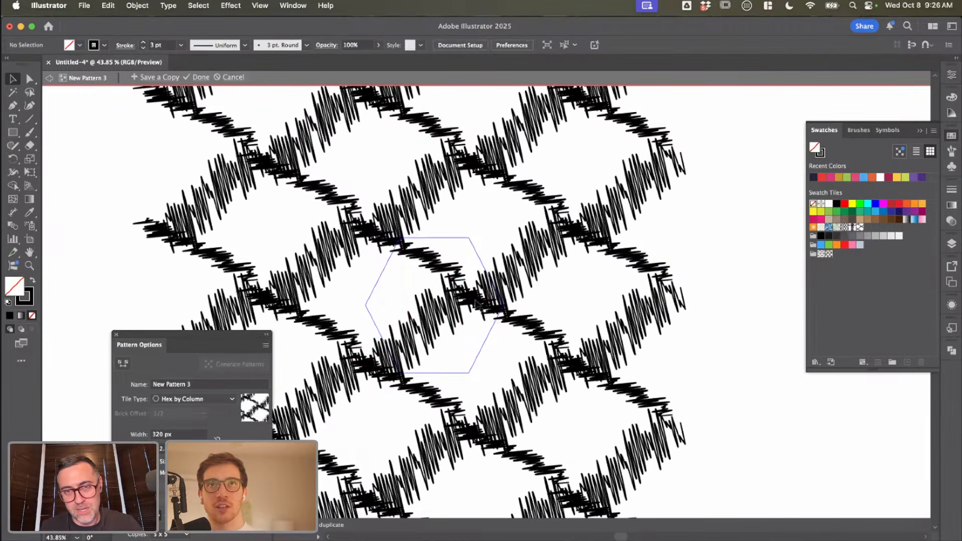
# Step: Move the falling diagonal scribble slightly down and to the right within the tile, undoing a first attempt
pyautogui.moveTo(436, 265); pyautogui.dragTo(439, 295)
pyautogui.press('super+z')
pyautogui.click(466, 312)
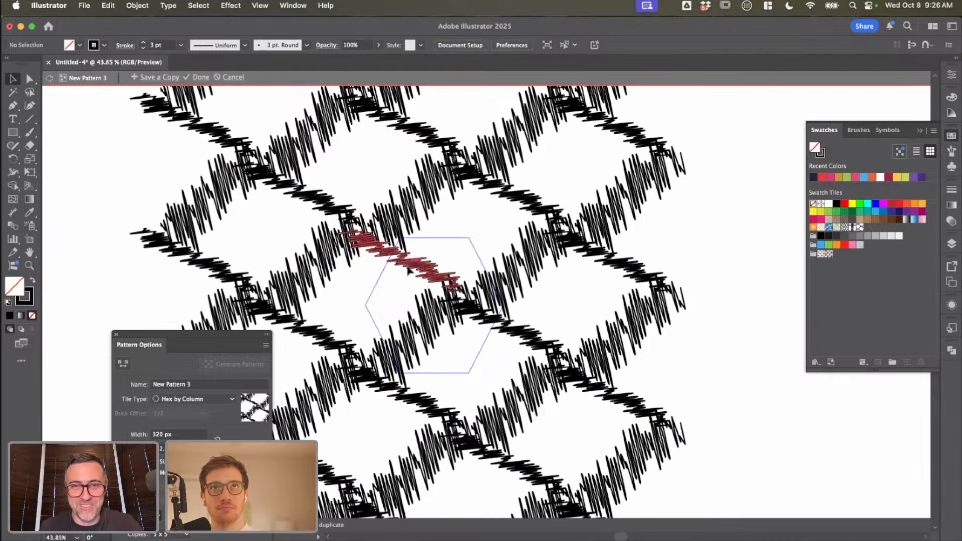
pyautogui.moveTo(412, 266); pyautogui.dragTo(431, 278)
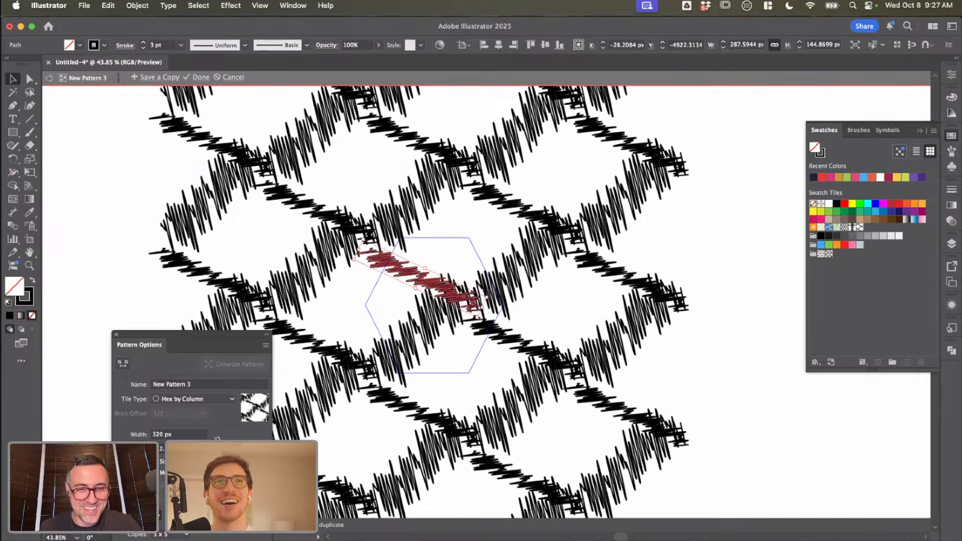
# Step: Reduce the pattern tile's height to bring the scribbled rows closer together
pyautogui.hotkey('shift', 'Down')
pyautogui.hotkey('shift', 'Down')
pyautogui.hotkey('shift', 'Down')
pyautogui.hotkey('shift', 'Down')
pyautogui.hotkey('shift', 'Down')
pyautogui.hotkey('shift', 'Down')
pyautogui.hotkey('shift', 'Down')
pyautogui.hotkey('shift', 'Down')
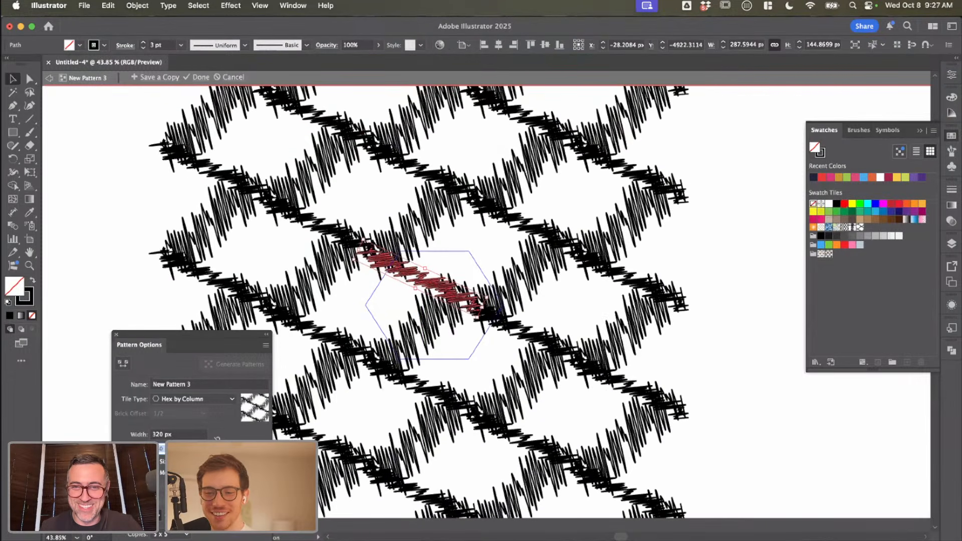
# Step: Set the pattern tile's width to 331 px and finish editing the pattern
pyautogui.click(190, 434)
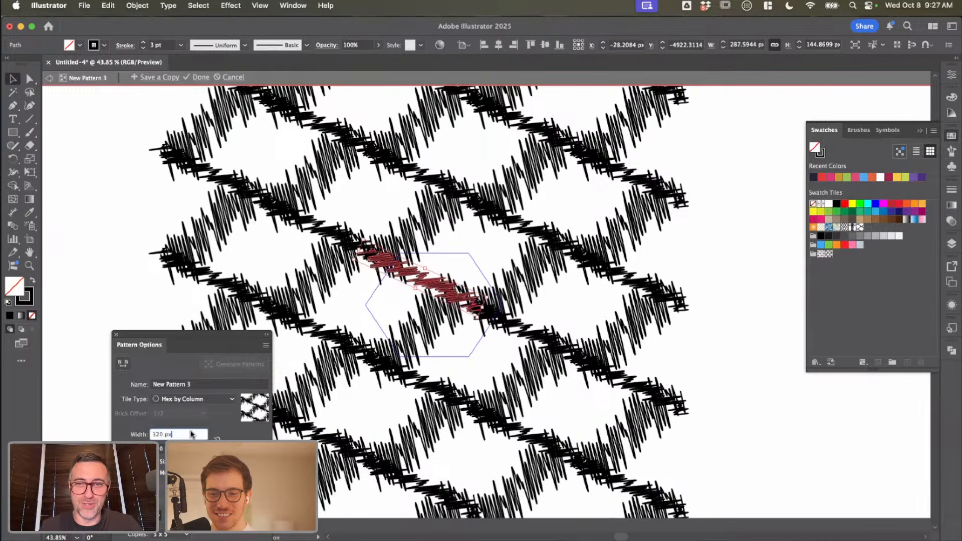
pyautogui.hotkey('shift', 'Up')
pyautogui.hotkey('shift', 'Up')
pyautogui.hotkey('shift', 'Up')
pyautogui.press('Down')
pyautogui.press('Down')
pyautogui.press('Down')
pyautogui.press('Down')
pyautogui.press('Down')
pyautogui.press('Down')
pyautogui.press('Down')
pyautogui.press('Down')
pyautogui.press('Down')
pyautogui.press('Down')
pyautogui.press('Down')
pyautogui.press('Down')
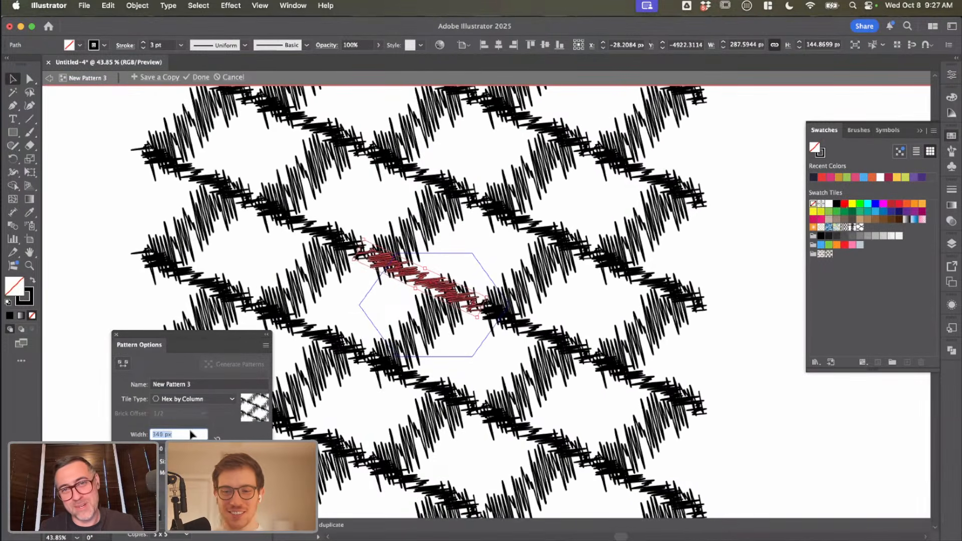
pyautogui.press('Down')
pyautogui.press('Down')
pyautogui.press('Down')
pyautogui.press('Down')
pyautogui.press('Down')
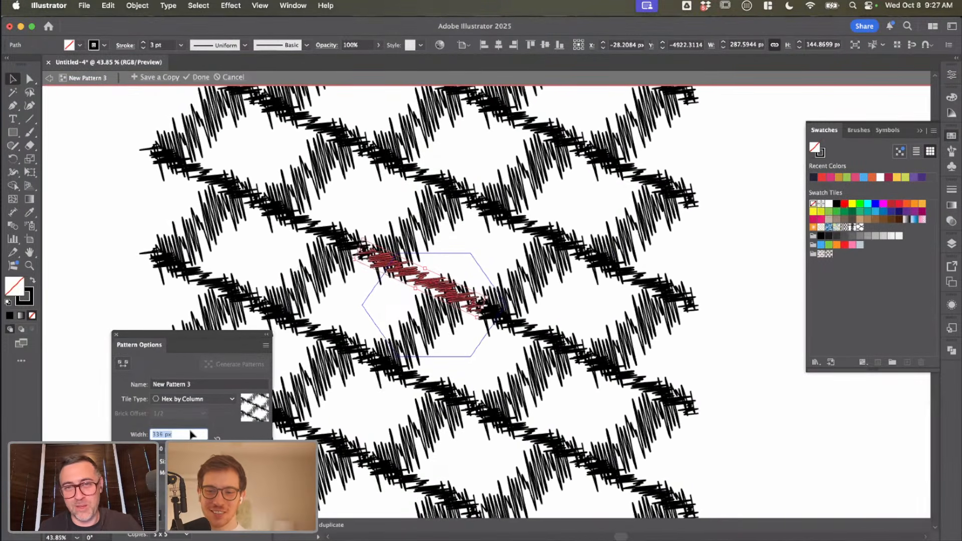
pyautogui.press('Down')
pyautogui.press('Down')
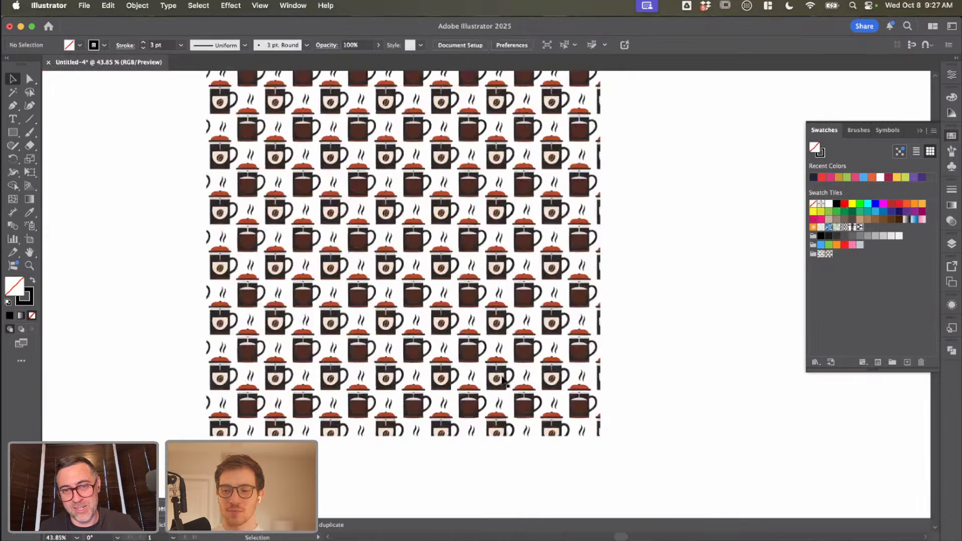
pyautogui.scroll(-8, 493, 331)
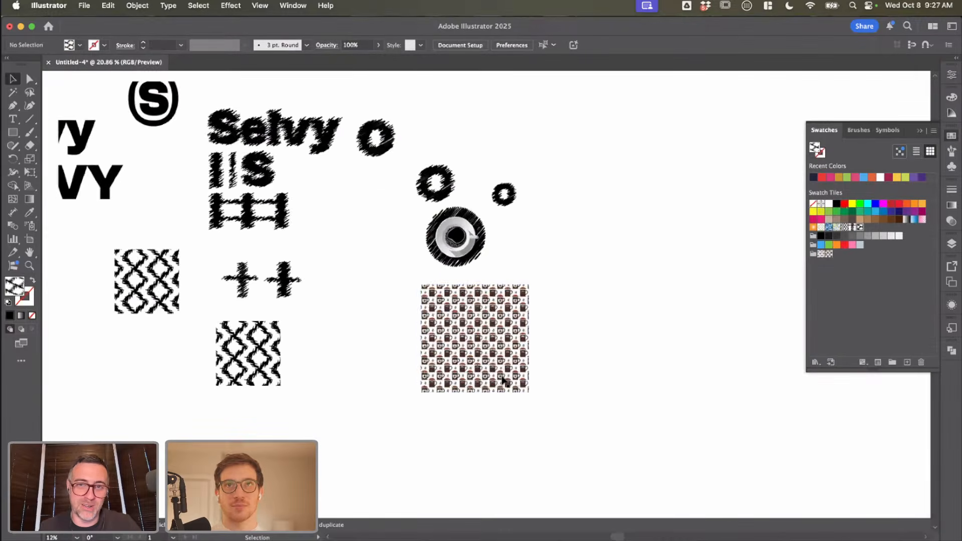
# Step: Move the mug pattern square to the right and draw a larger square between it and the small scribbled pattern square
pyautogui.moveTo(493, 331); pyautogui.dragTo(576, 325)
pyautogui.click(389, 337)
pyautogui.press('m')
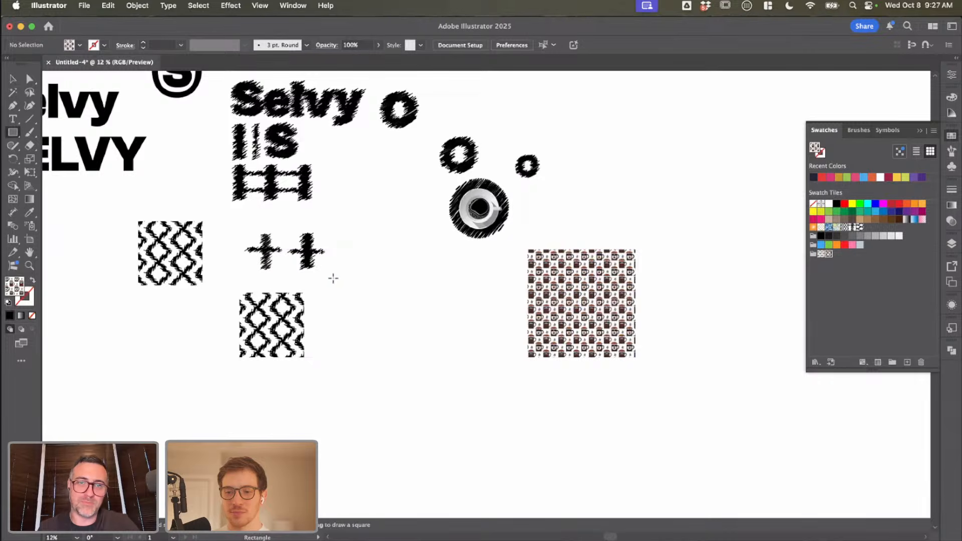
pyautogui.moveTo(333, 279); pyautogui.dragTo(460, 371)
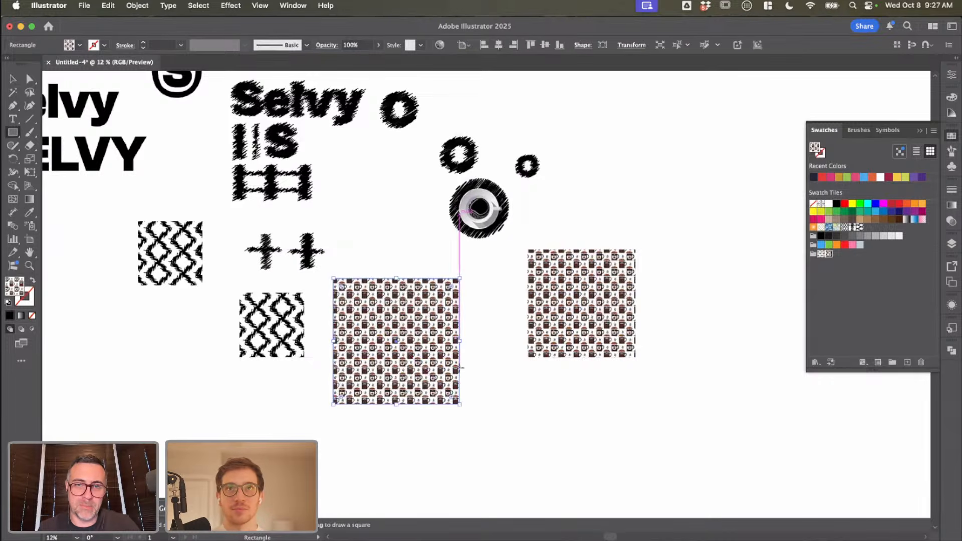
# Step: Fill the new square with the edited New Pattern 3 and shift it slightly to the right
pyautogui.click(80, 45)
pyautogui.scroll(3, 44, 130)
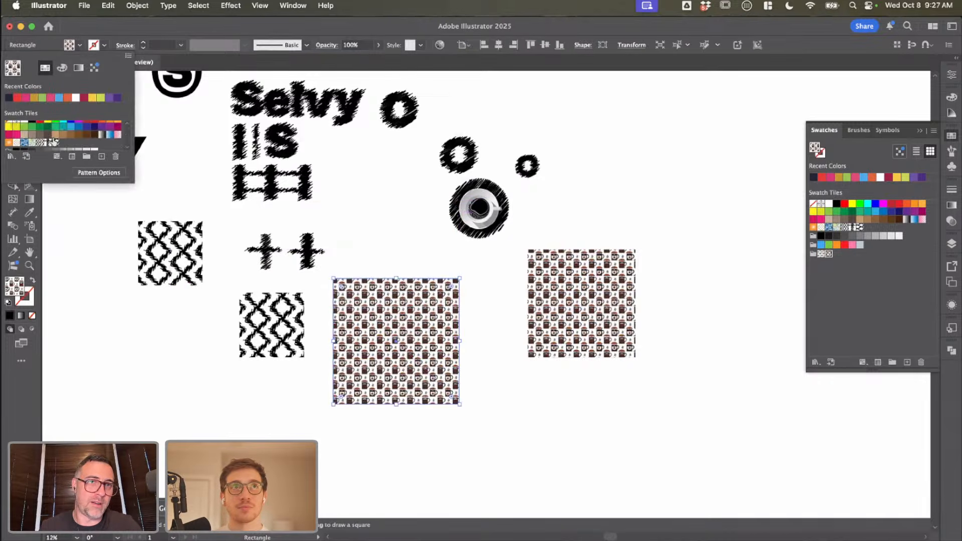
pyautogui.click(53, 142)
pyautogui.click(466, 382)
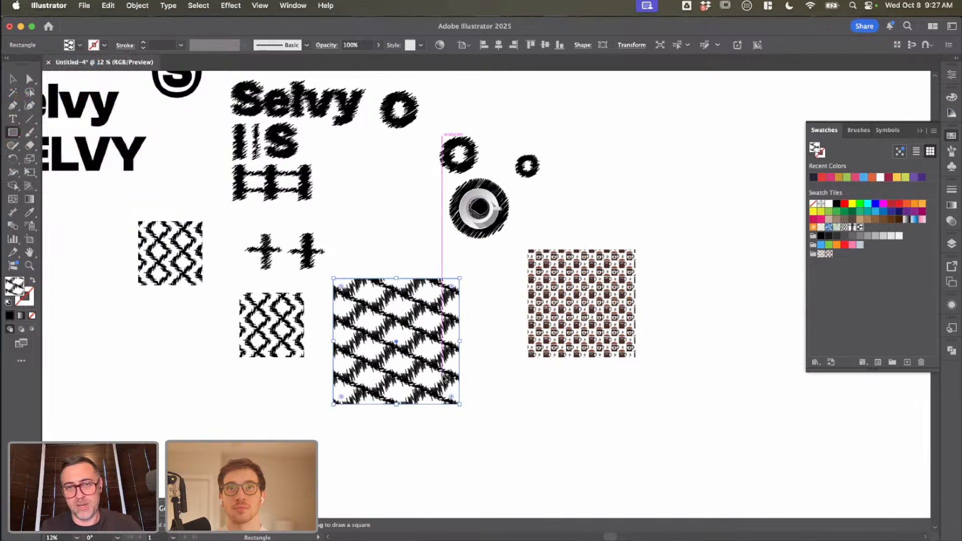
pyautogui.click(443, 379)
pyautogui.click(671, 401)
pyautogui.press('v')
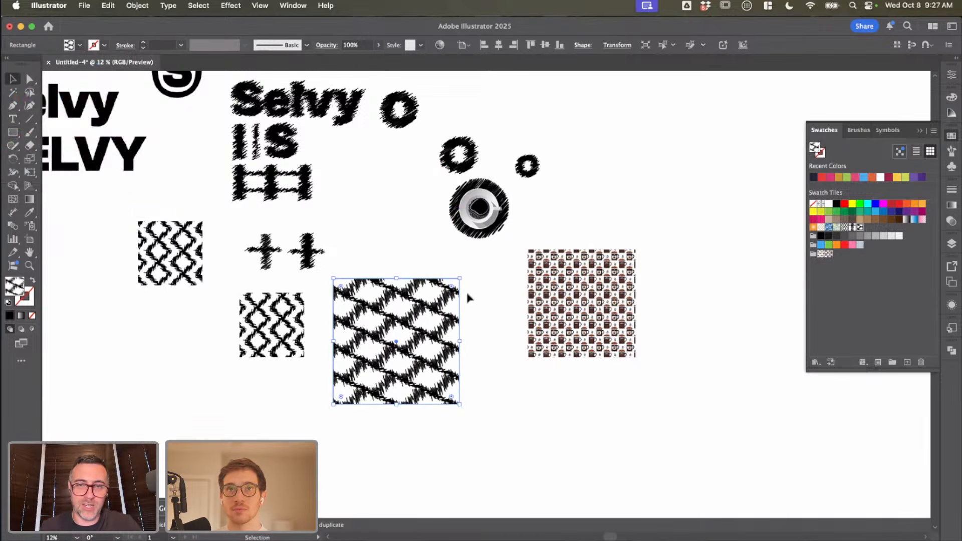
pyautogui.moveTo(424, 325)
pyautogui.mouseDown()
pyautogui.moveTo(473, 332)
pyautogui.moveTo(445, 334)
pyautogui.mouseUp()
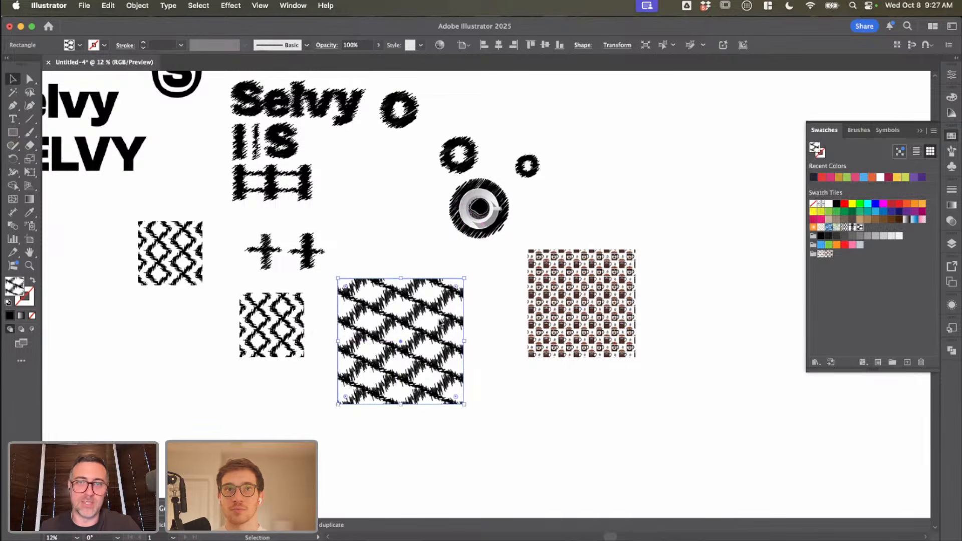
# Step: Toggle the Transform Patterns option in the square's Scale settings and apply them at 100% uniform scale
pyautogui.rightClick(440, 323)
pyautogui.moveTo(501, 519)
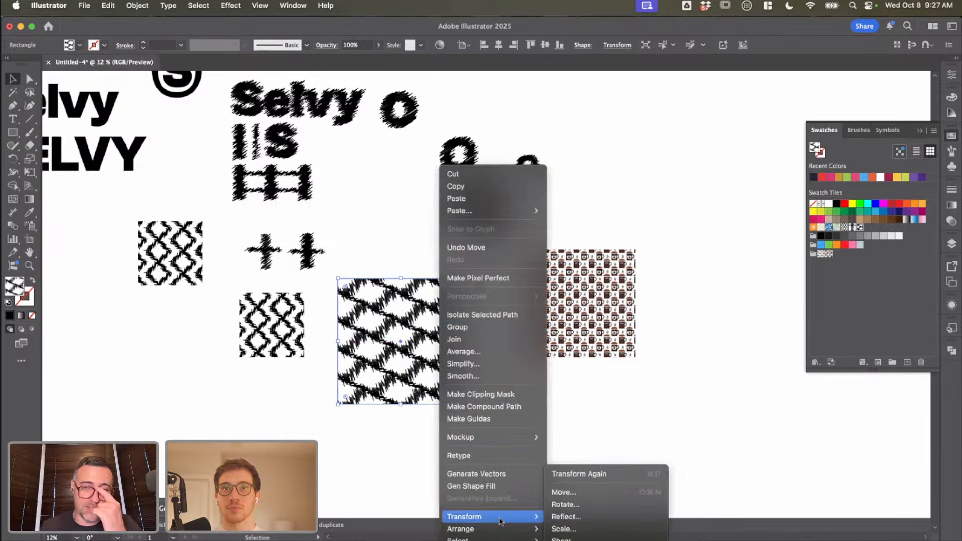
pyautogui.click(555, 529)
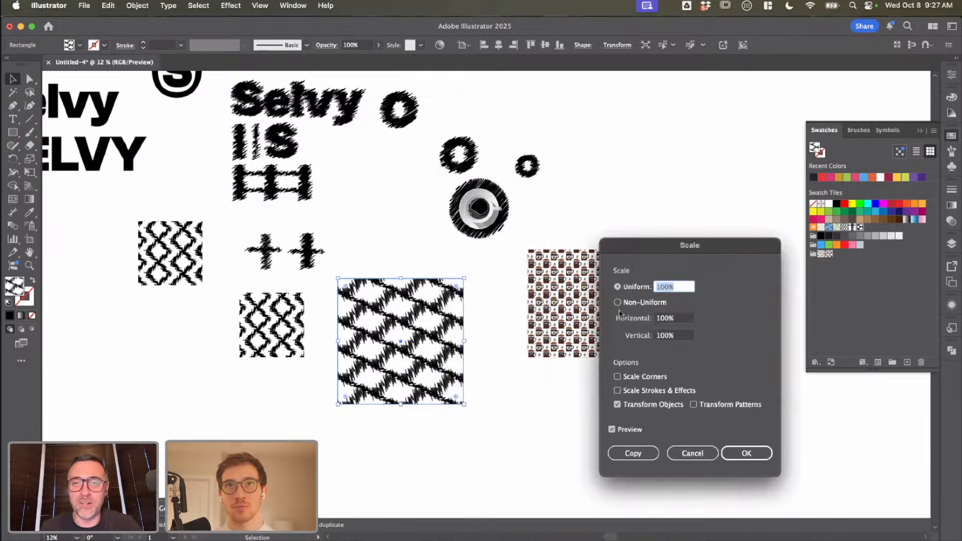
pyautogui.click(693, 405)
pyautogui.click(740, 449)
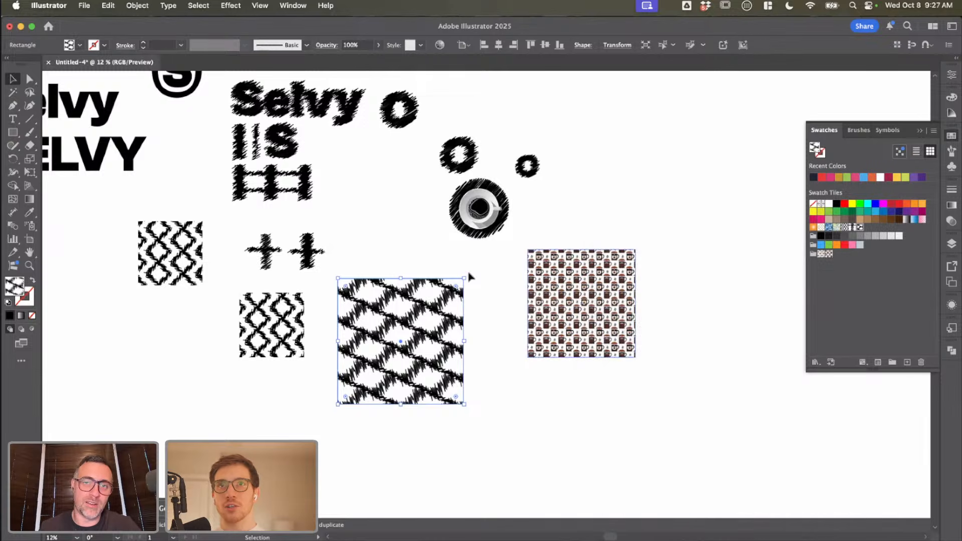
# Step: Enlarge the scribbled lattice square and move it into the gap beside the mug pattern square
pyautogui.moveTo(464, 278)
pyautogui.mouseDown()
pyautogui.moveTo(501, 242)
pyautogui.moveTo(481, 262)
pyautogui.moveTo(599, 190)
pyautogui.moveTo(481, 257)
pyautogui.moveTo(497, 244)
pyautogui.mouseUp()
pyautogui.press('super+z')
pyautogui.scroll(2, 334, 312)
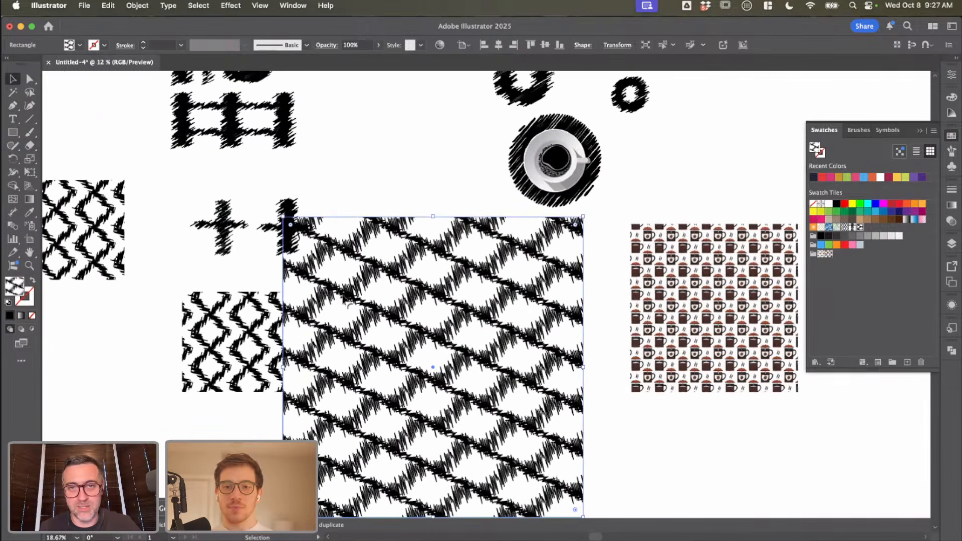
pyautogui.moveTo(390, 337)
pyautogui.mouseDown()
pyautogui.moveTo(425, 317)
pyautogui.moveTo(420, 343)
pyautogui.mouseUp()
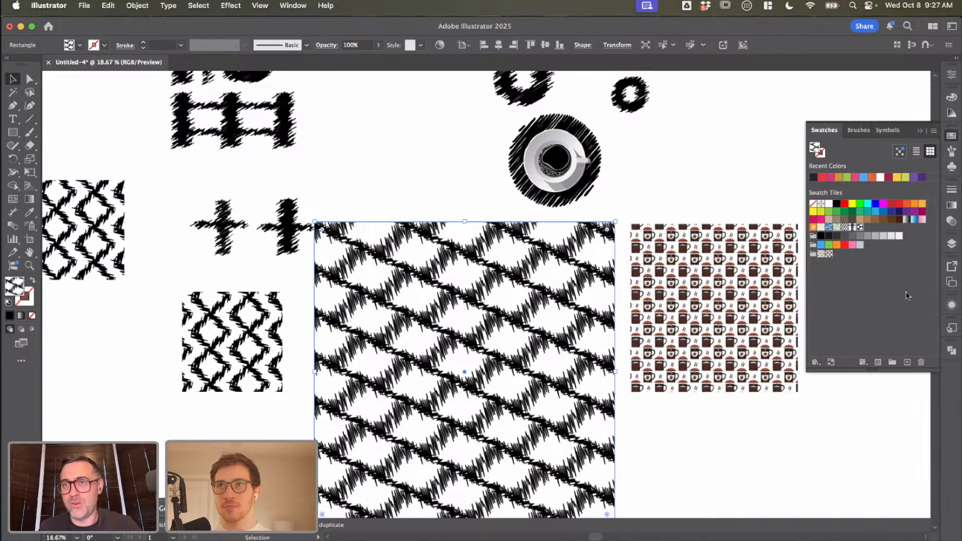
# Step: Open Libraries and create a new library named "Selvy"
pyautogui.click(298, 7)
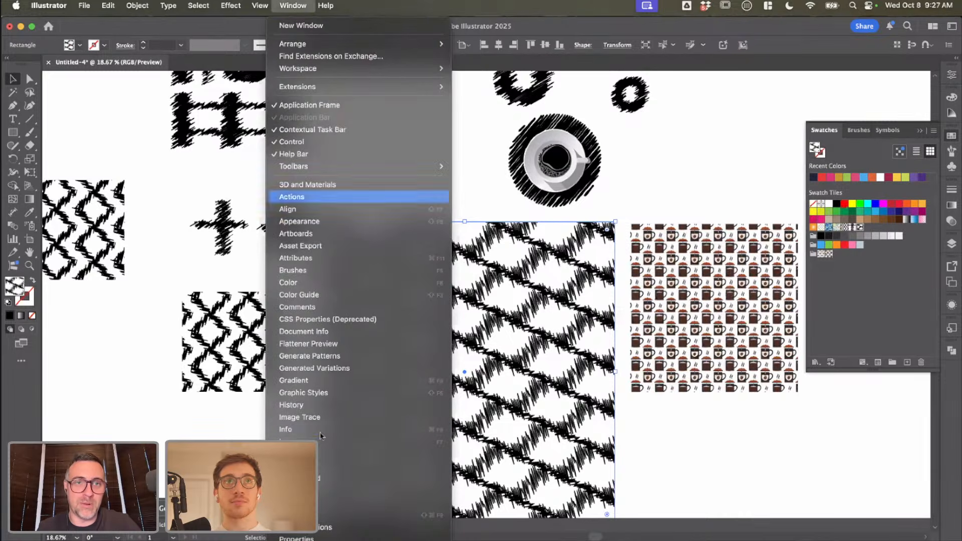
pyautogui.click(351, 477)
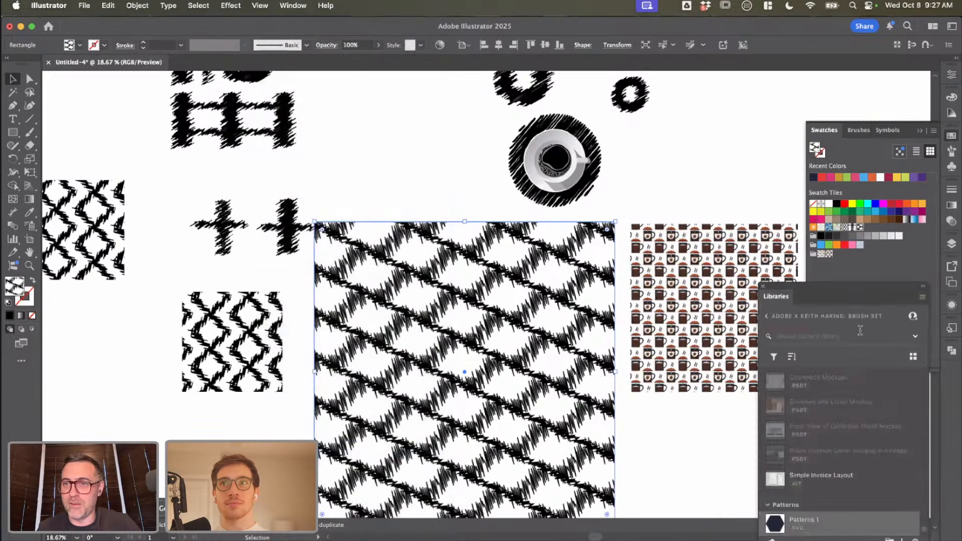
pyautogui.click(769, 316)
pyautogui.click(782, 343)
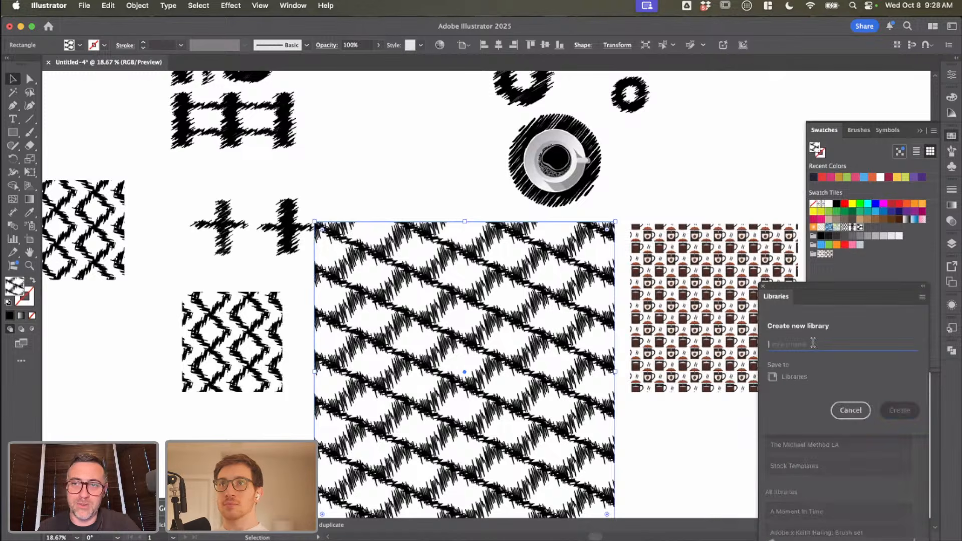
pyautogui.write('Selvy')
pyautogui.click(907, 410)
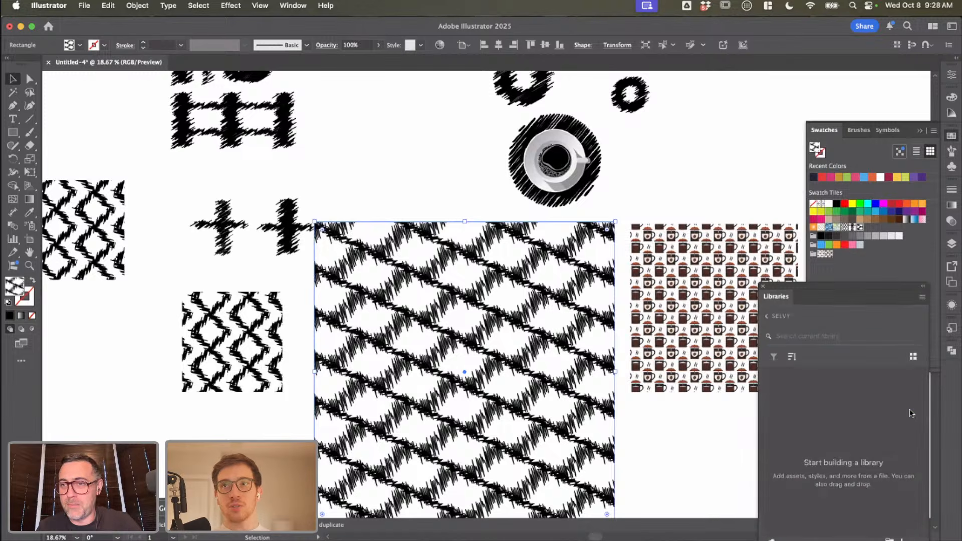
# Step: Add the selected square's fill pattern to the Selvy library and deselect the square
pyautogui.click(897, 538)
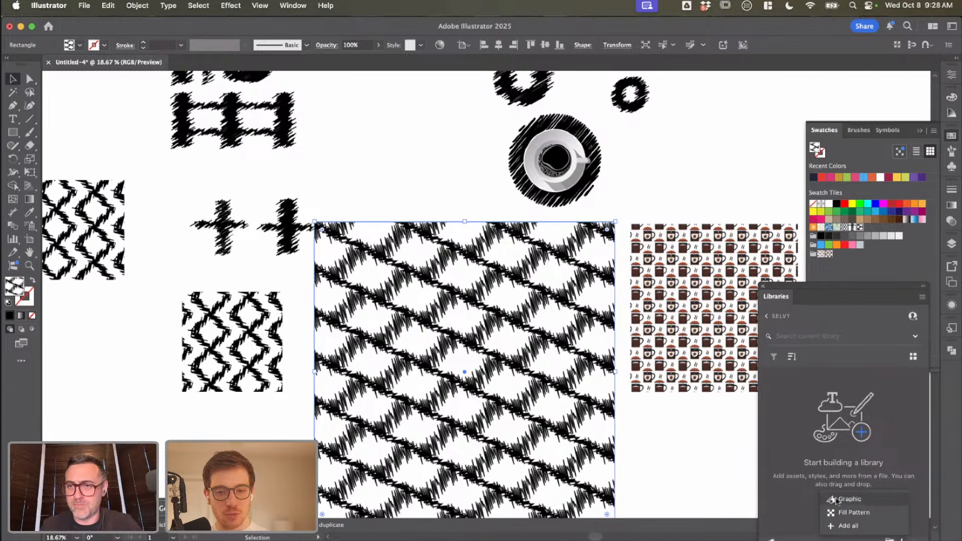
pyautogui.click(846, 513)
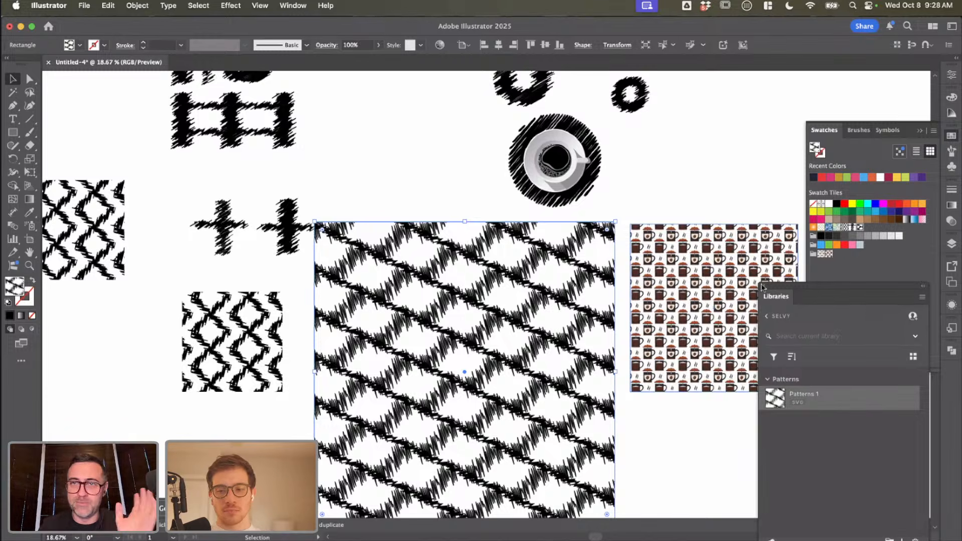
pyautogui.click(633, 445)
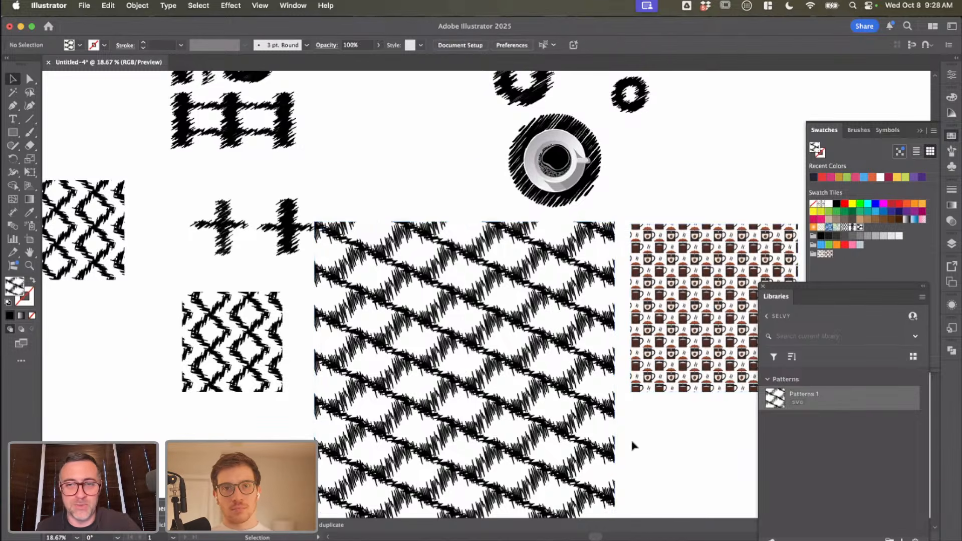
pyautogui.scroll(-4, 634, 445)
pyautogui.hscroll(3, 634, 445)
pyautogui.hscroll(3, 626, 425)
pyautogui.scroll(-1, 626, 425)
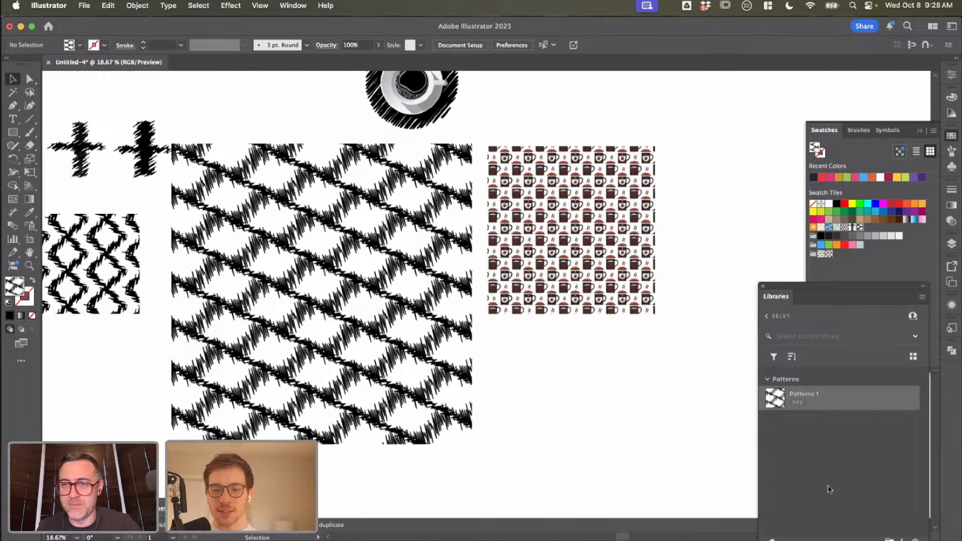
pyautogui.scroll(-1, 513, 423)
pyautogui.hscroll(1, 513, 423)
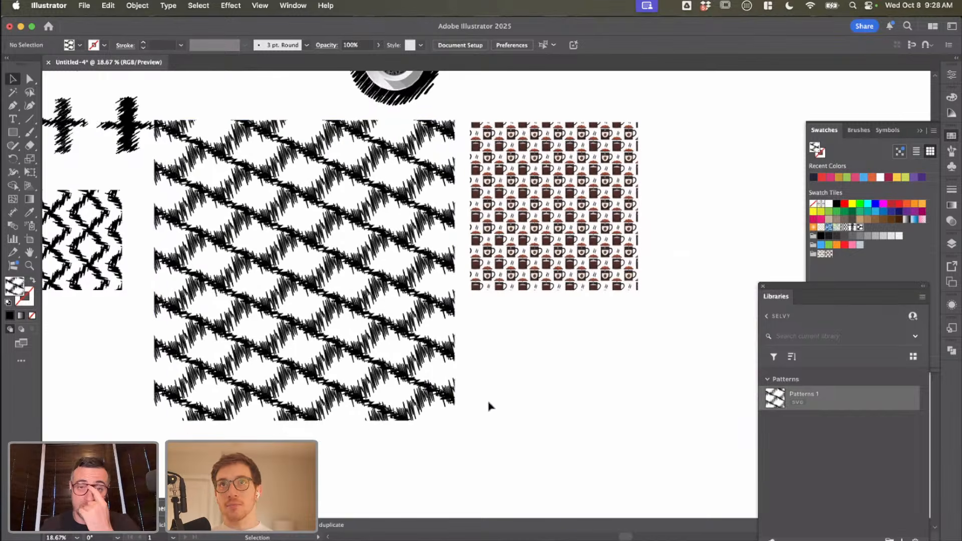
pyautogui.scroll(-5, 511, 372)
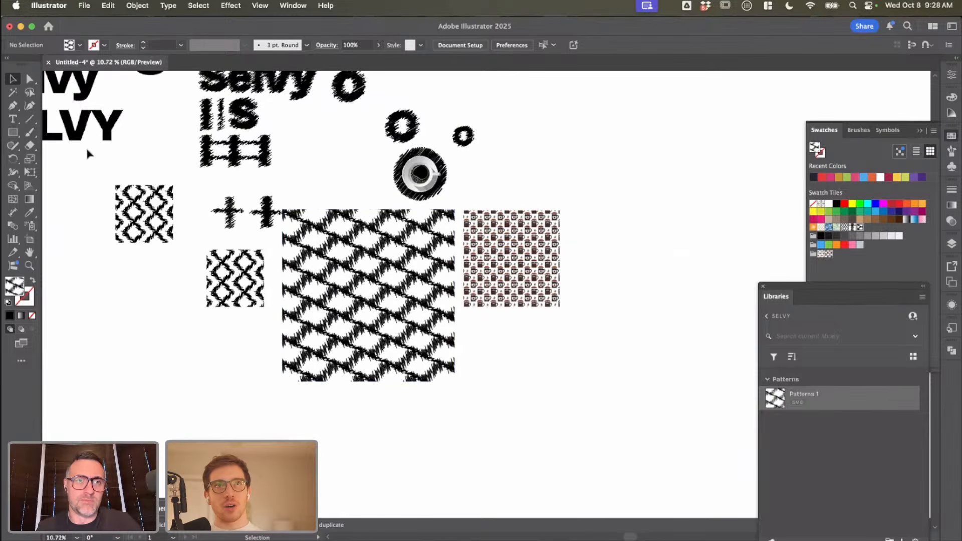
# Step: Draw a square with the scribbled lattice fill just below the mug pattern square
pyautogui.click(13, 133)
pyautogui.moveTo(464, 328); pyautogui.dragTo(543, 404)
pyautogui.press('v')
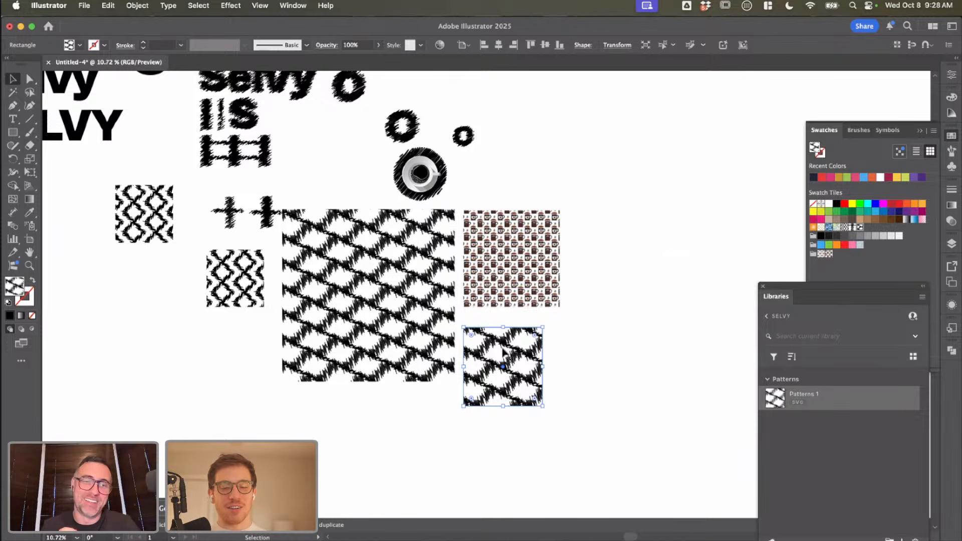
# Step: Duplicate the new lattice square twice to the right to make a row of three
pyautogui.scroll(5, 531, 353)
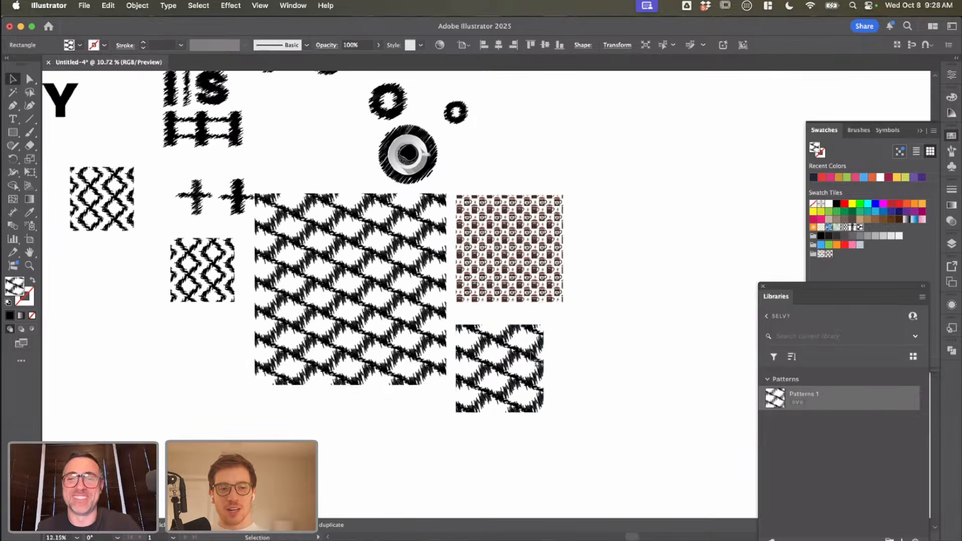
pyautogui.moveTo(549, 376); pyautogui.dragTo(682, 383)
pyautogui.scroll(-3, 681, 384)
pyautogui.hscroll(5, 681, 383)
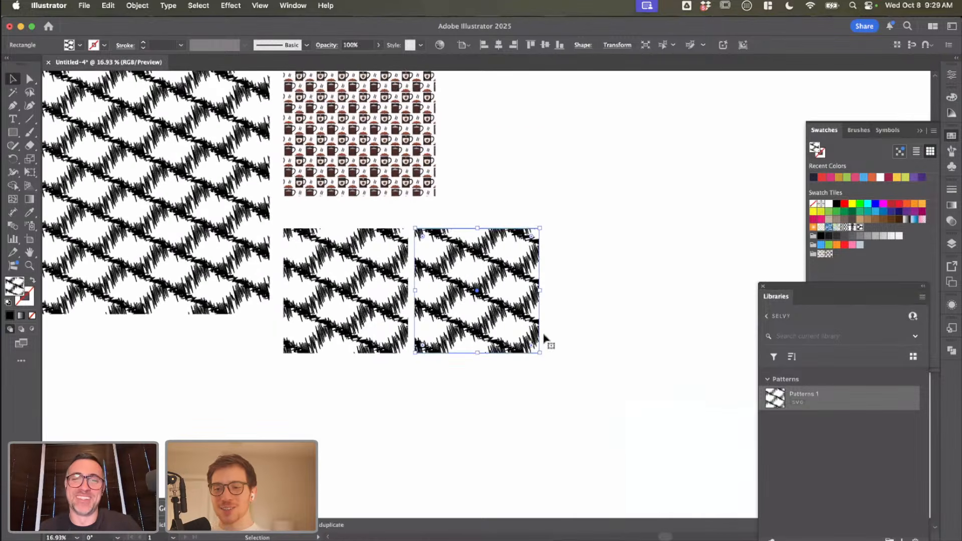
pyautogui.moveTo(497, 351); pyautogui.dragTo(632, 350)
pyautogui.scroll(-1, 631, 351)
pyautogui.hscroll(2, 632, 351)
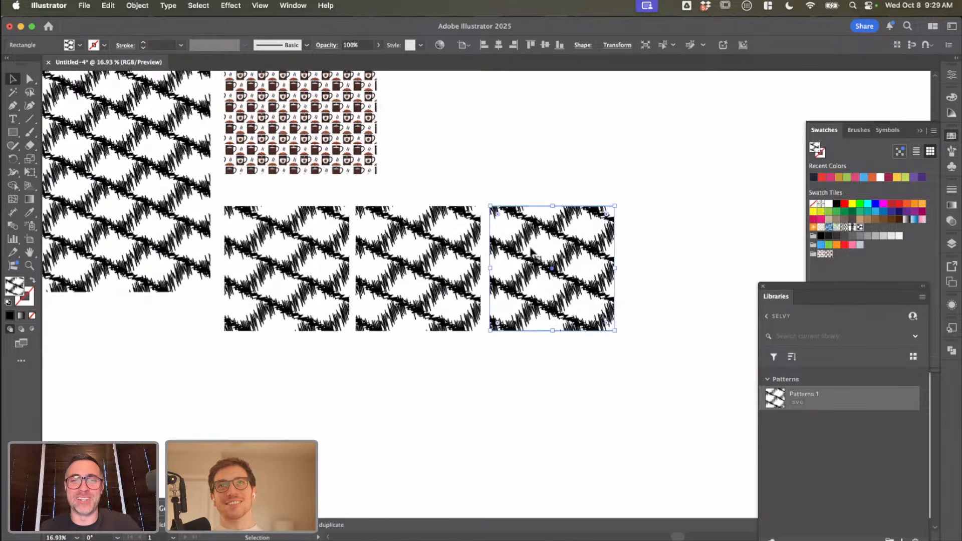
# Step: Fill the middle square of the row with a tan swatch
pyautogui.click(417, 288)
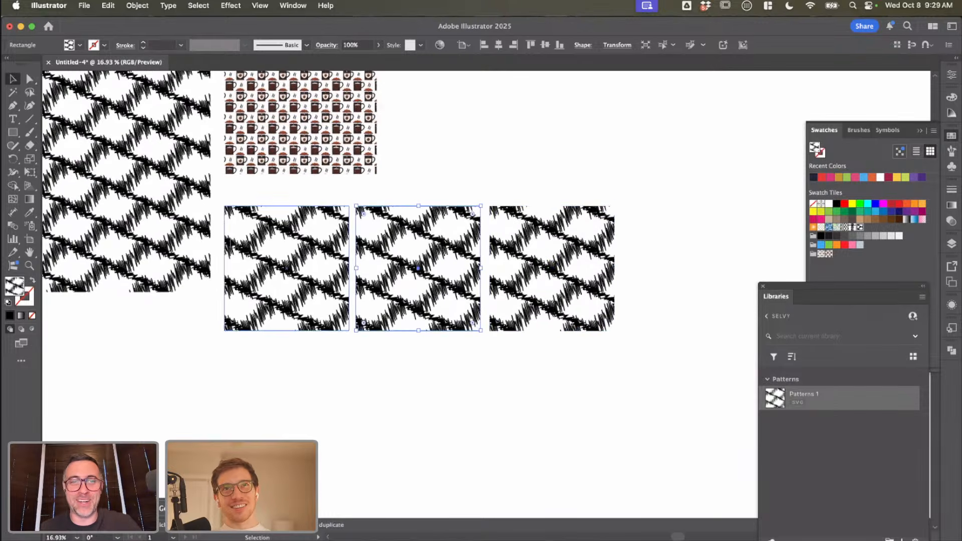
pyautogui.click(79, 45)
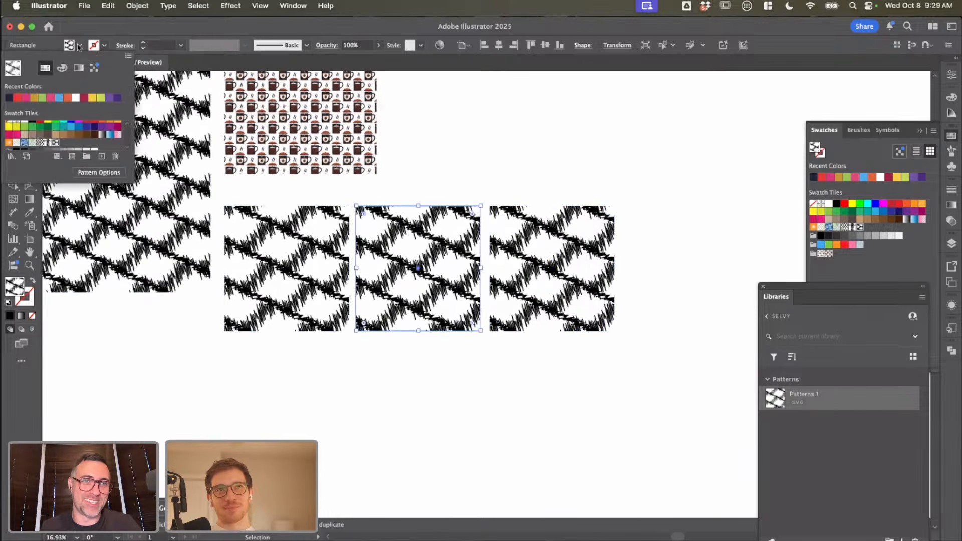
pyautogui.click(56, 134)
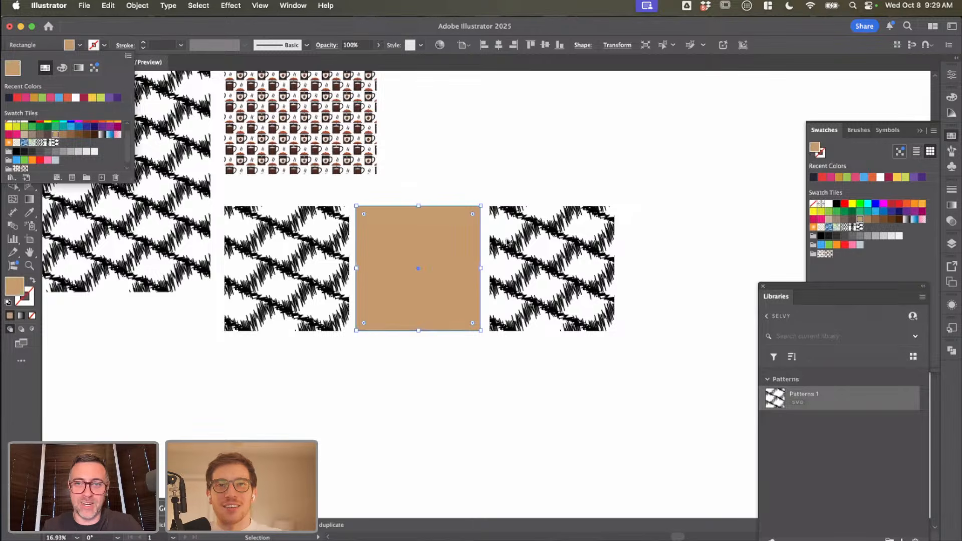
# Step: Fill the third square of the row with red ff0000
pyautogui.click(551, 253)
pyautogui.click(563, 256)
pyautogui.doubleClick(15, 286)
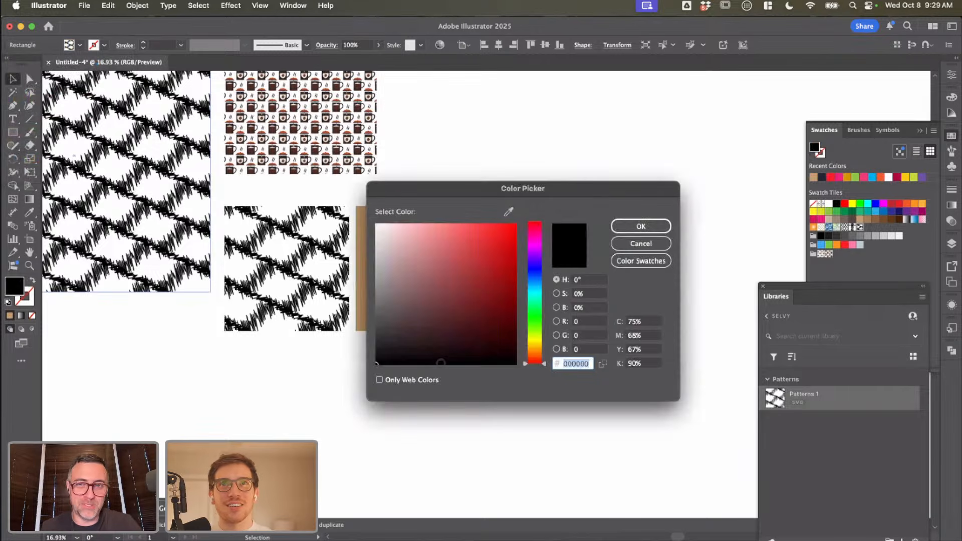
pyautogui.write('ff0000')
pyautogui.click(635, 232)
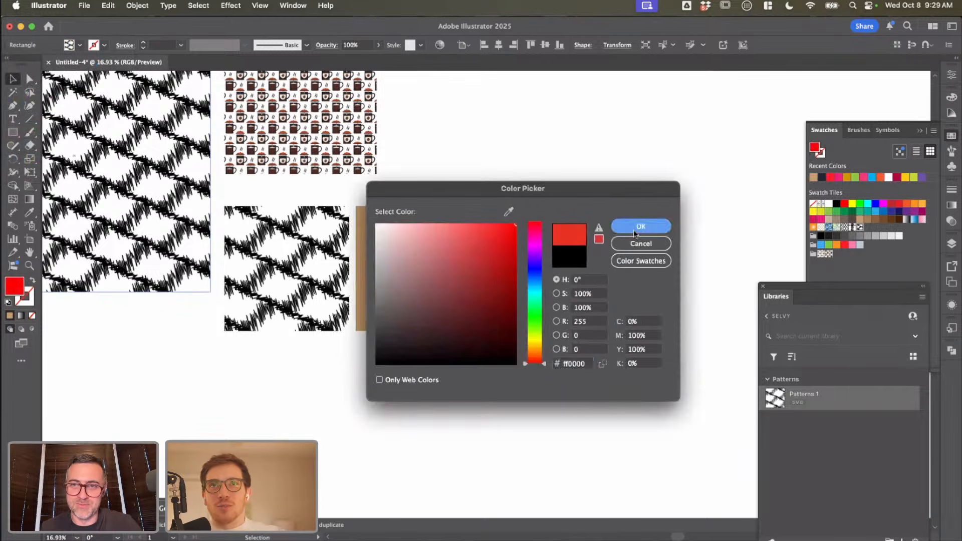
# Step: Select the squares in the row in turn and check the red square's fill in the Color Picker
pyautogui.hscroll(3, 565, 333)
pyautogui.click(318, 299)
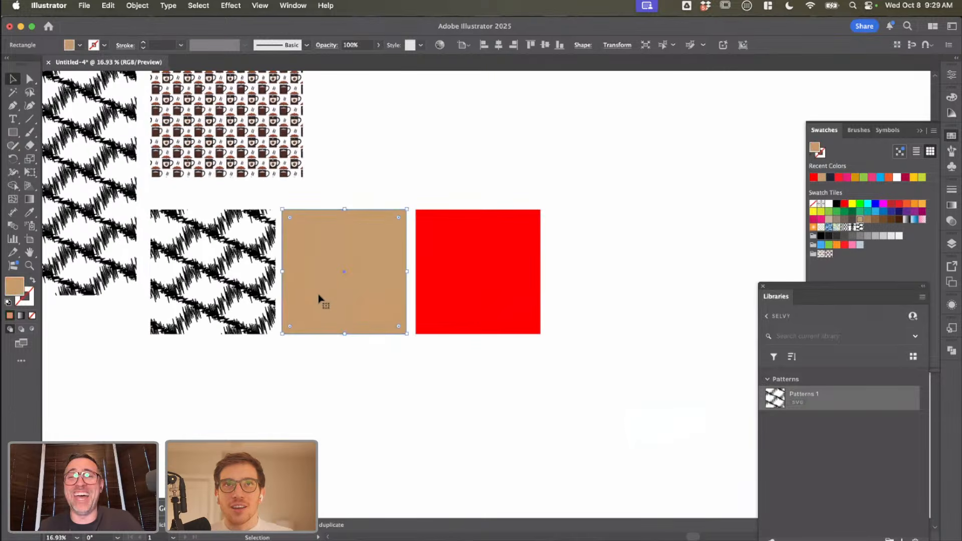
pyautogui.click(511, 388)
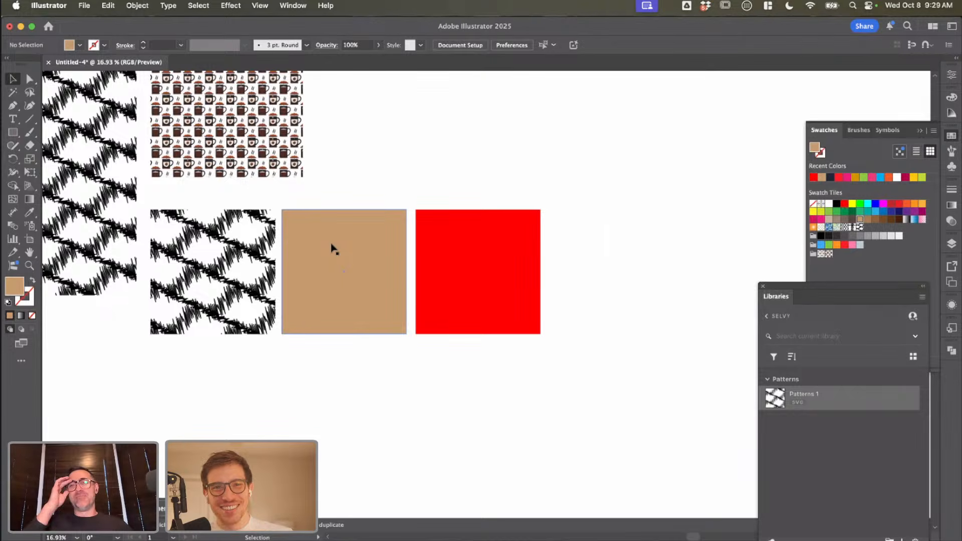
pyautogui.click(224, 261)
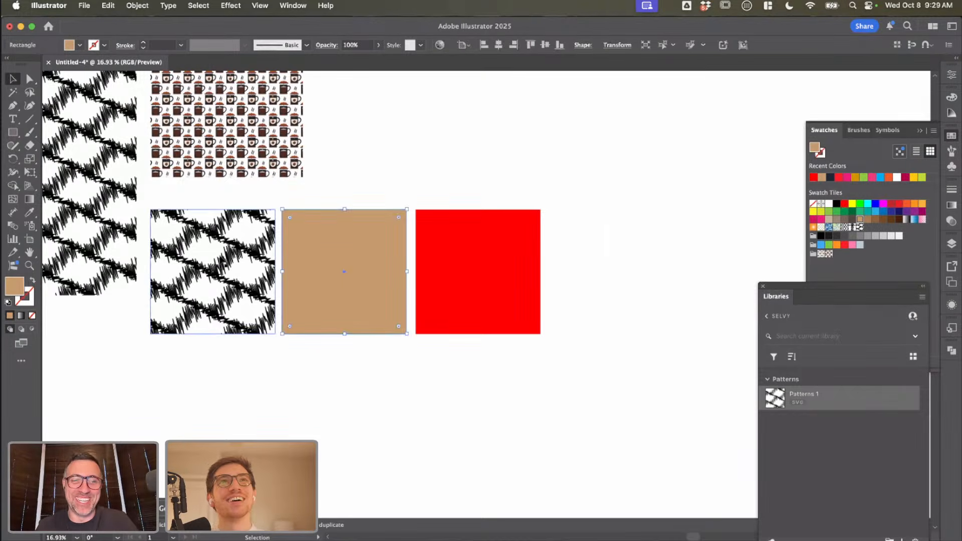
pyautogui.click(437, 274)
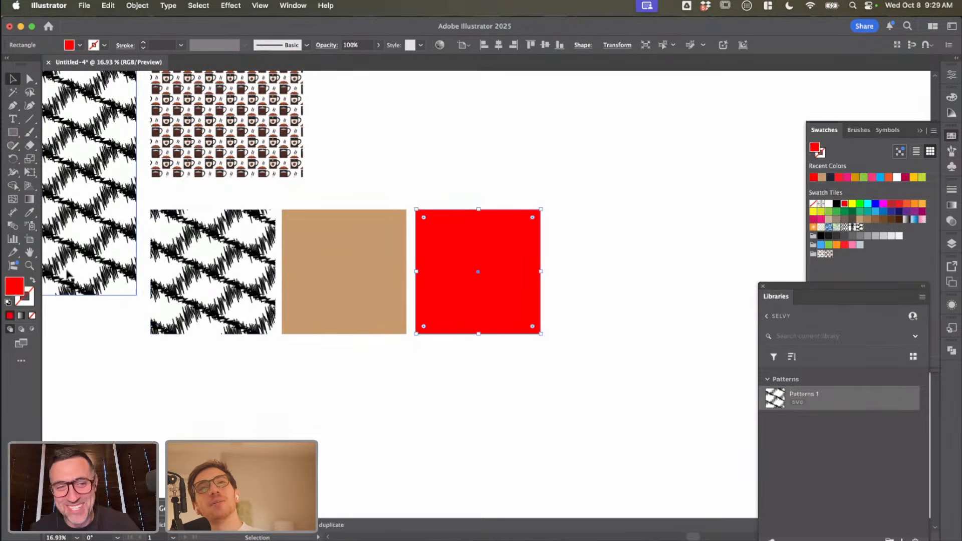
pyautogui.doubleClick(20, 287)
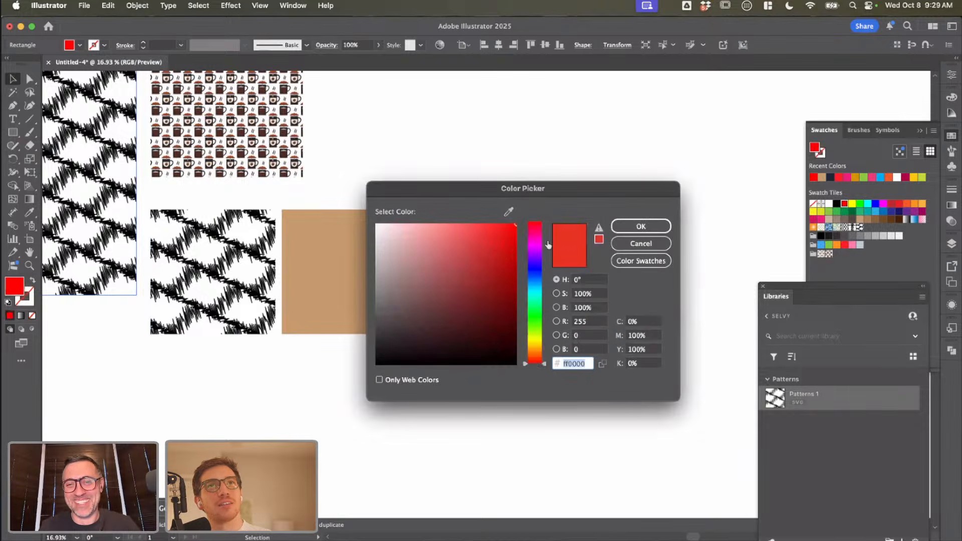
pyautogui.click(641, 226)
# Step: Change the tan middle square's fill to the bright orange f97c00
pyautogui.click(379, 245)
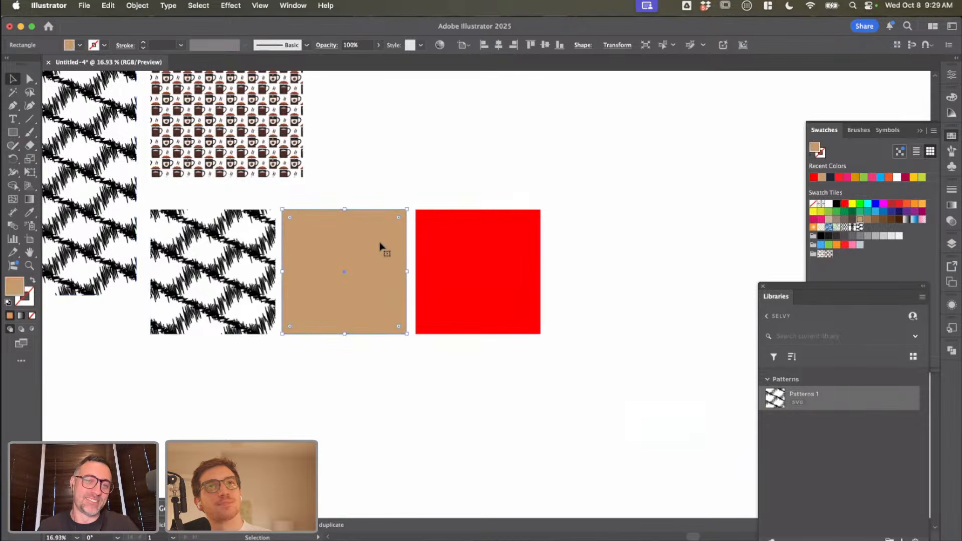
pyautogui.doubleClick(14, 287)
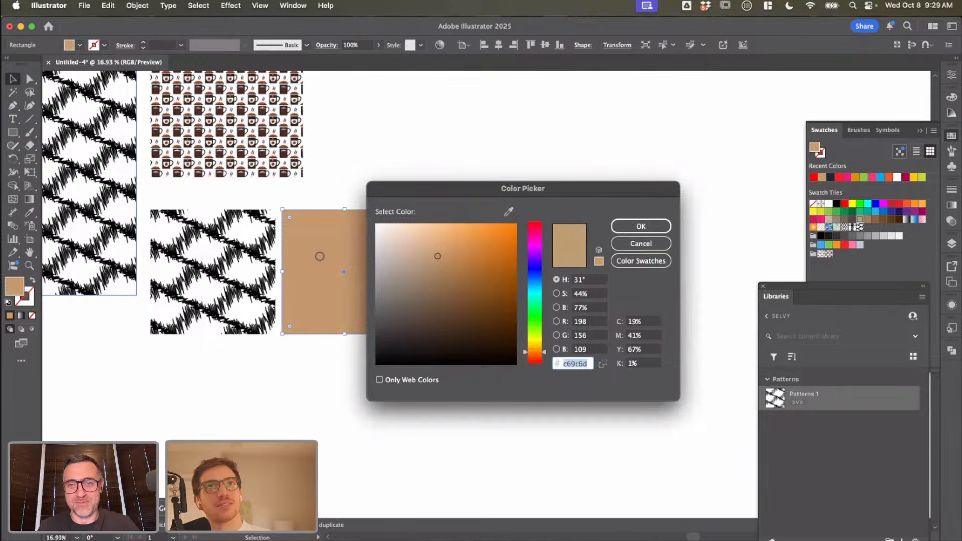
pyautogui.write('c16000')
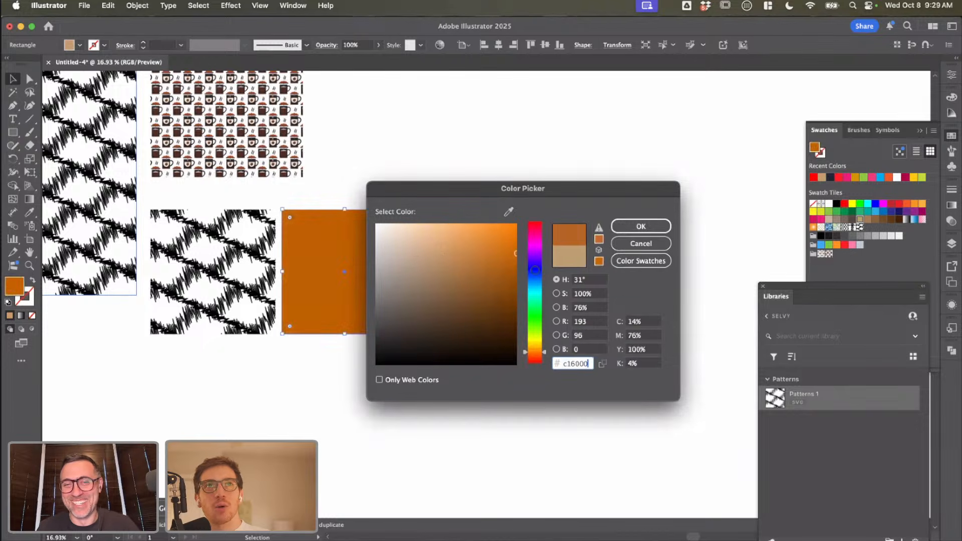
pyautogui.moveTo(516, 253)
pyautogui.mouseDown()
pyautogui.moveTo(516, 341)
pyautogui.moveTo(517, 227)
pyautogui.mouseUp()
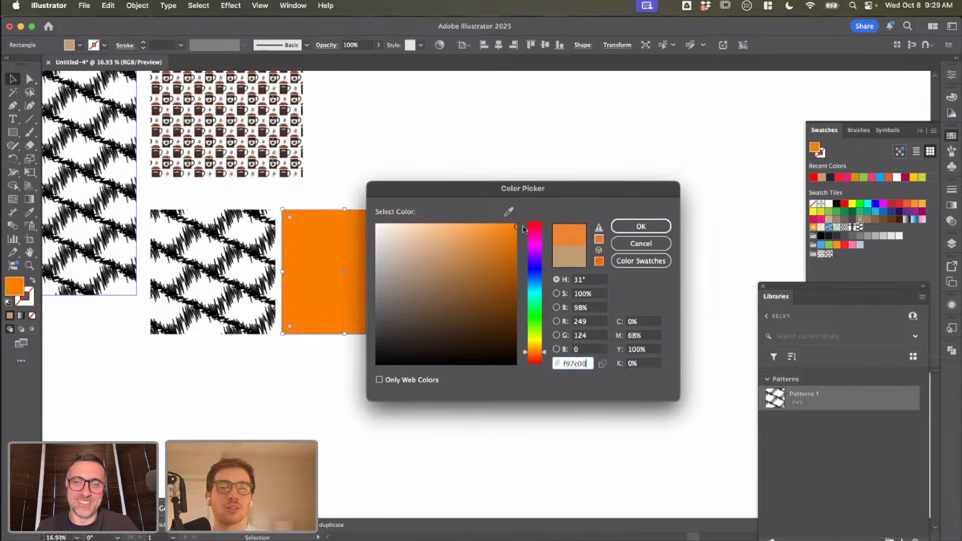
pyautogui.click(642, 228)
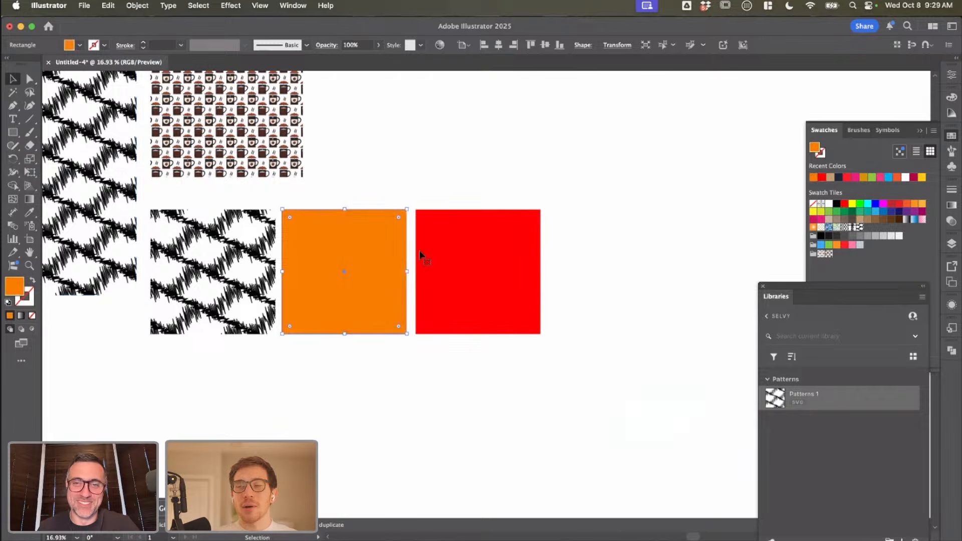
# Step: Duplicate the orange square to the right side of the red square
pyautogui.click(399, 356)
pyautogui.moveTo(373, 283); pyautogui.dragTo(621, 279)
pyautogui.moveTo(565, 361); pyautogui.dragTo(461, 365)
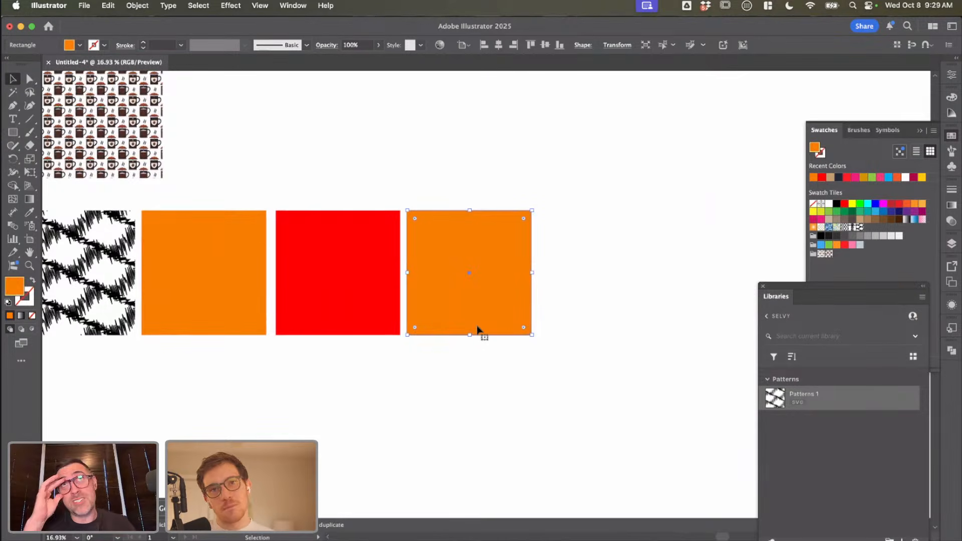
# Step: Try the fills e06d05, d30909 and the neighbouring square's sampled red on the copied orange square, and undo the colour change
pyautogui.doubleClick(10, 291)
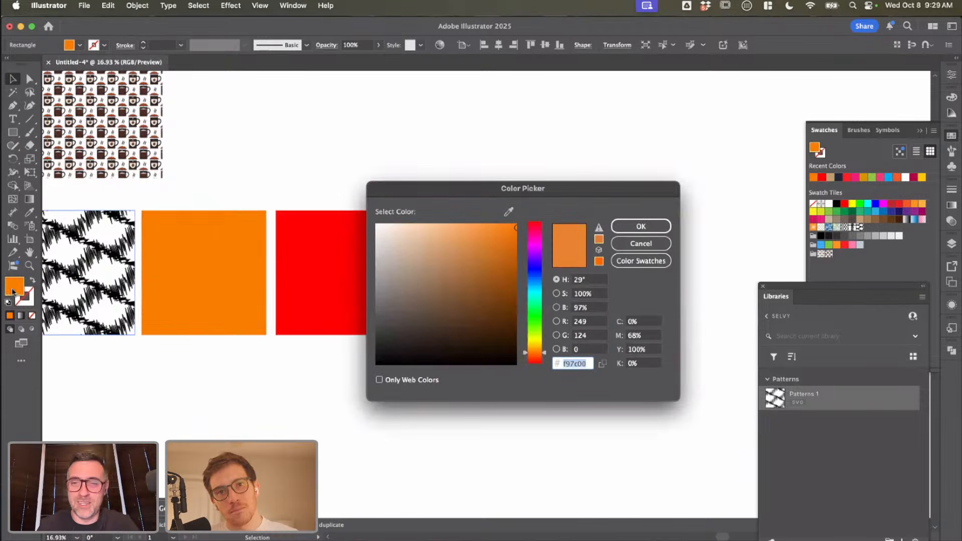
pyautogui.click(643, 243)
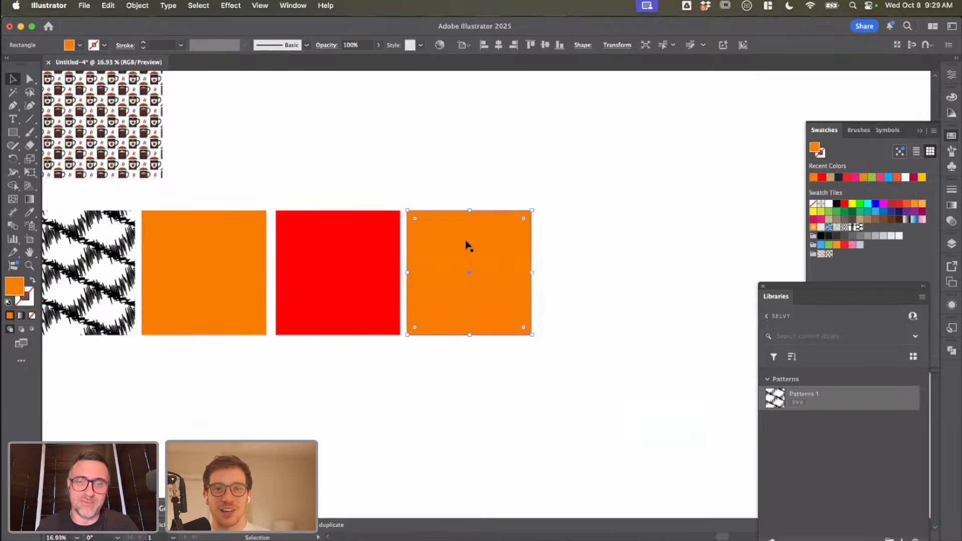
pyautogui.doubleClick(7, 290)
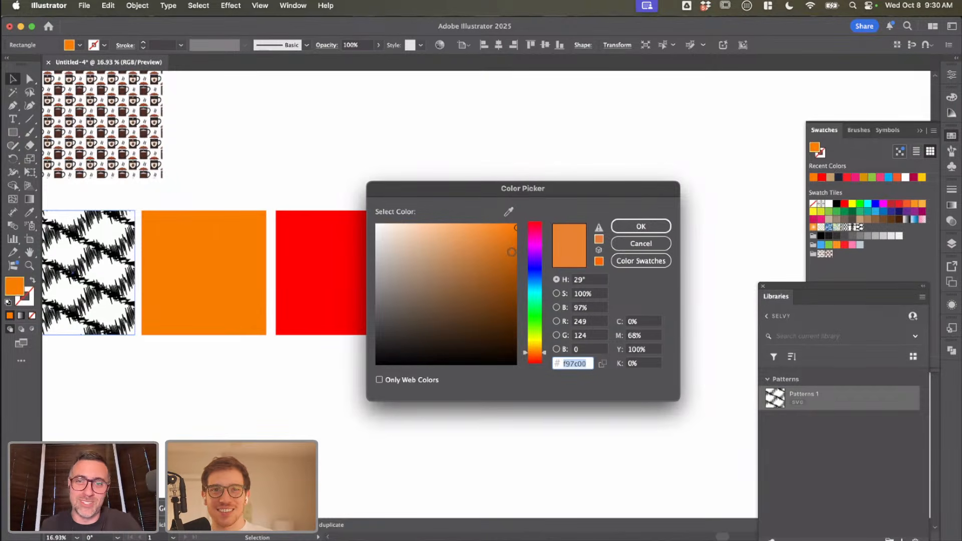
pyautogui.write('e06d05')
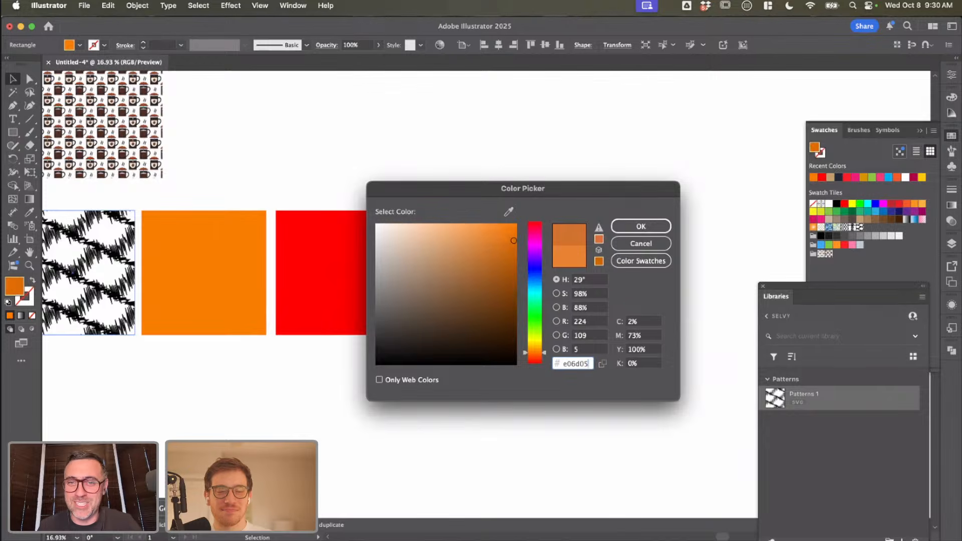
pyautogui.moveTo(527, 260)
pyautogui.mouseDown()
pyautogui.moveTo(532, 222)
pyautogui.moveTo(511, 248)
pyautogui.mouseUp()
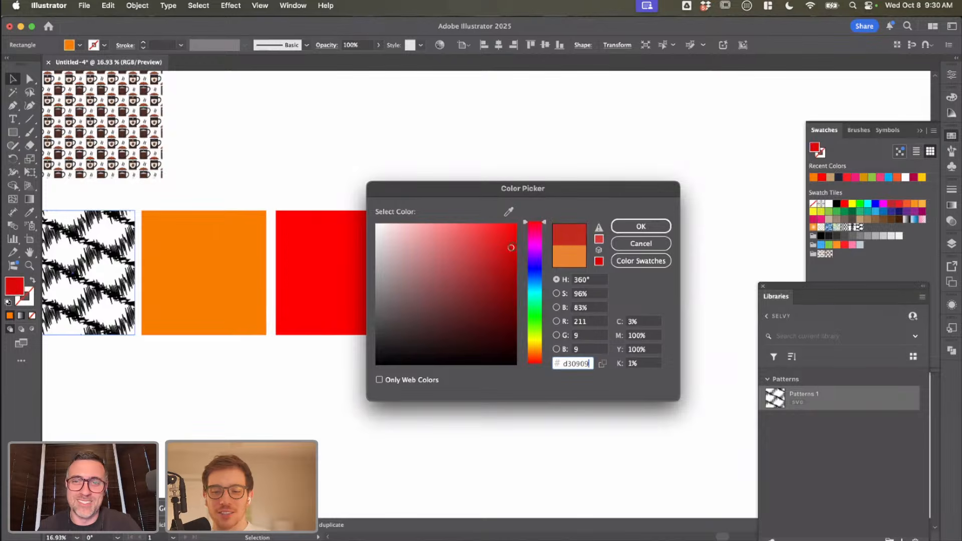
pyautogui.moveTo(449, 186); pyautogui.dragTo(540, 186)
pyautogui.click(599, 211)
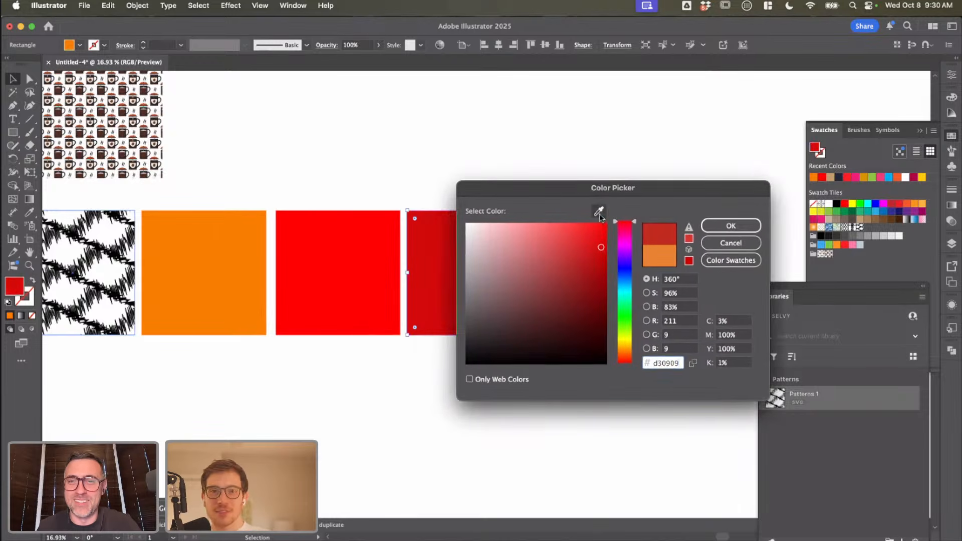
pyautogui.click(330, 263)
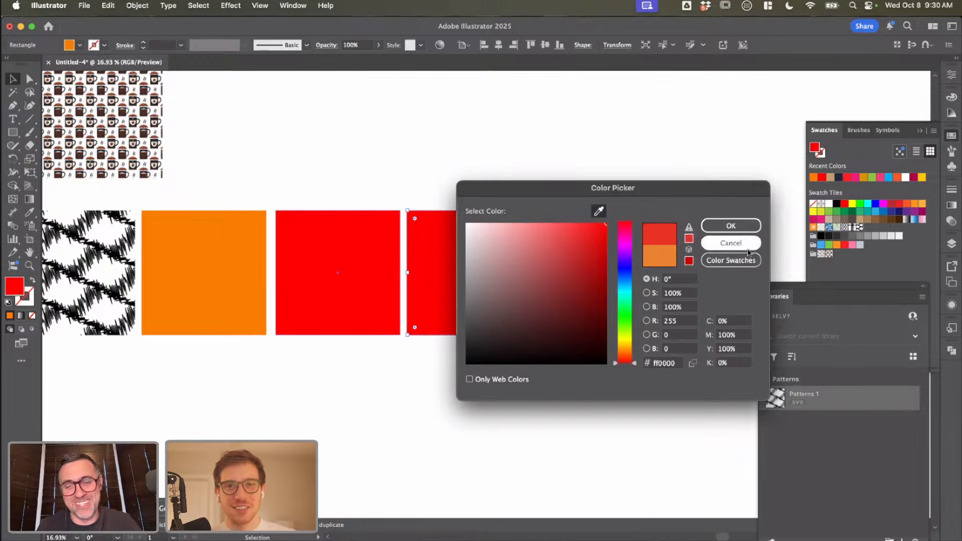
pyautogui.click(731, 225)
pyautogui.press('super+z')
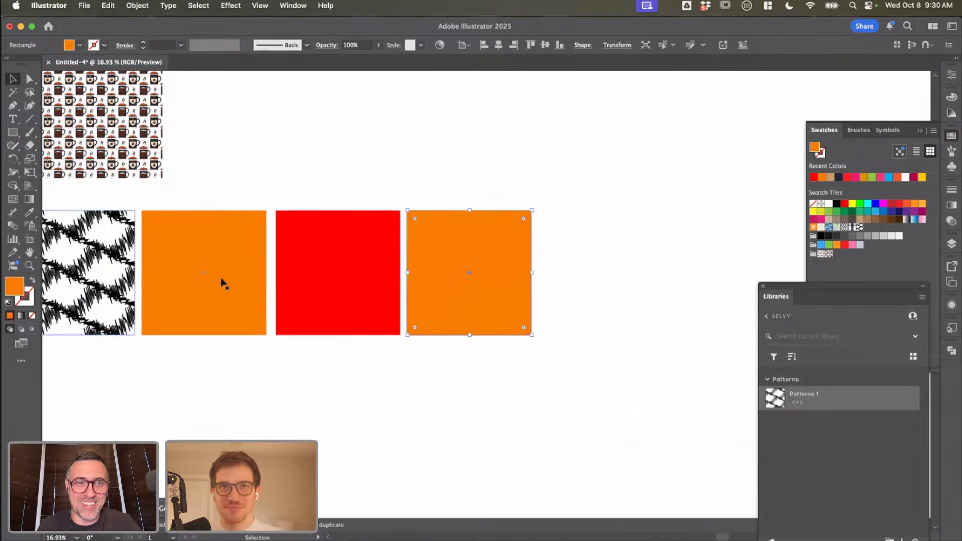
# Step: Match the copied square's fill to the red square, darken it to 9e0000, and deselect it
pyautogui.press('shift+super+z')
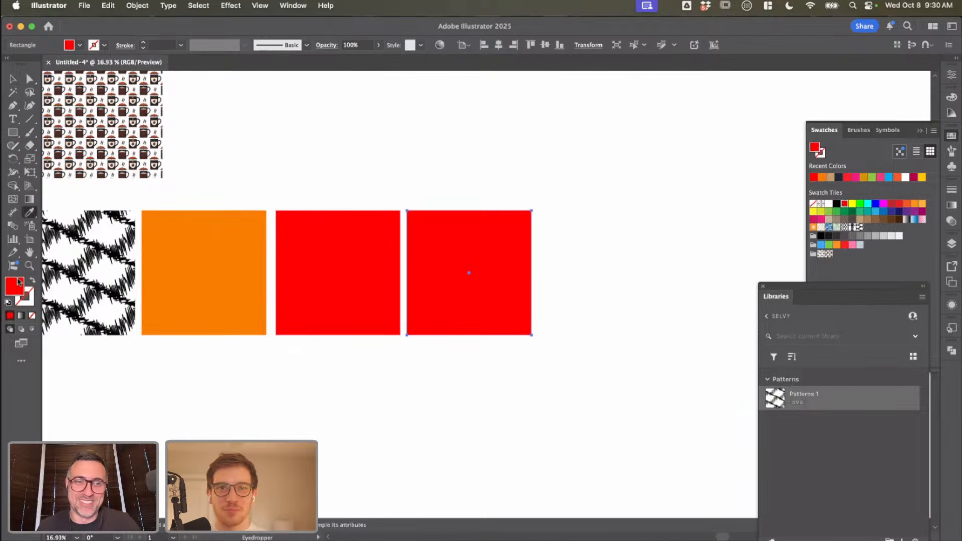
pyautogui.doubleClick(13, 287)
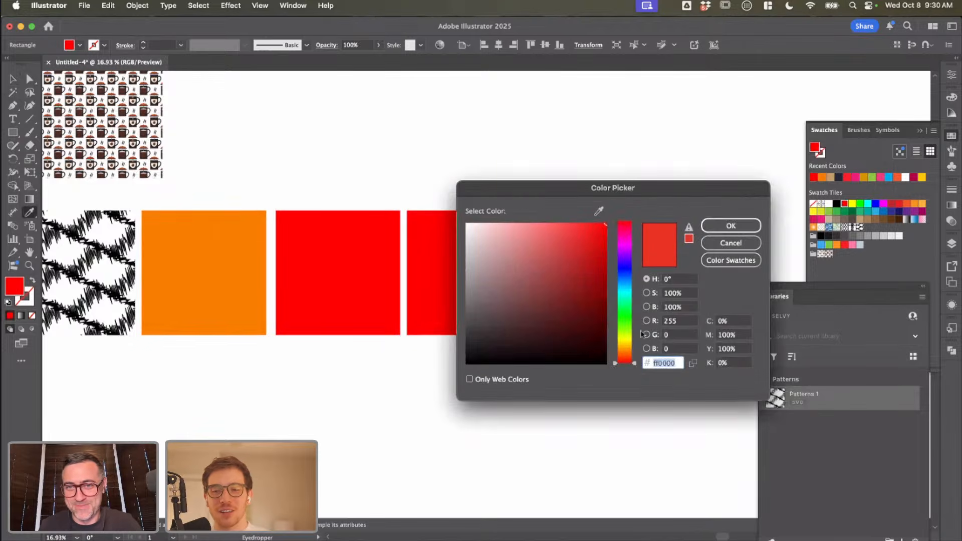
pyautogui.moveTo(626, 361)
pyautogui.mouseDown()
pyautogui.moveTo(626, 348)
pyautogui.moveTo(626, 366)
pyautogui.mouseUp()
pyautogui.moveTo(579, 236)
pyautogui.mouseDown()
pyautogui.moveTo(563, 231)
pyautogui.moveTo(572, 227)
pyautogui.moveTo(605, 277)
pyautogui.mouseUp()
pyautogui.click(731, 226)
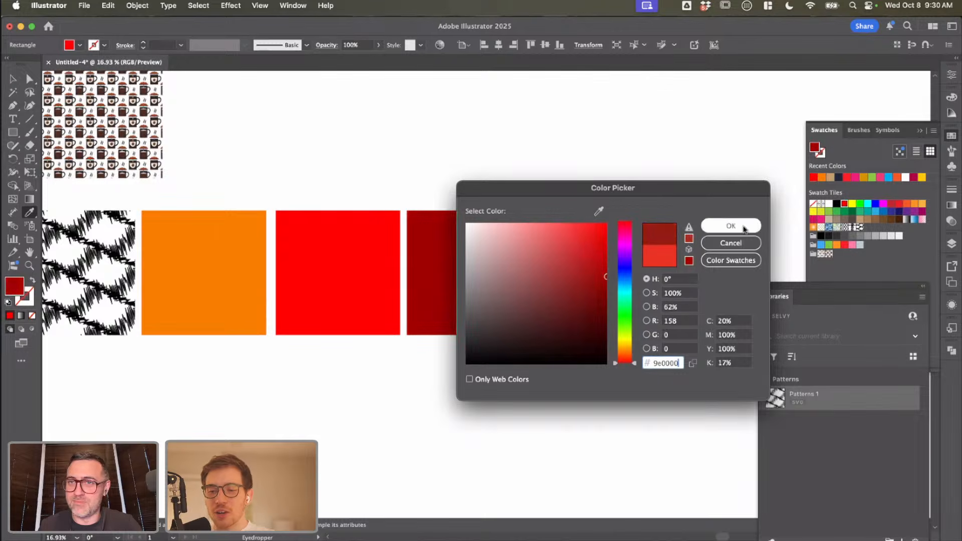
pyautogui.press('v')
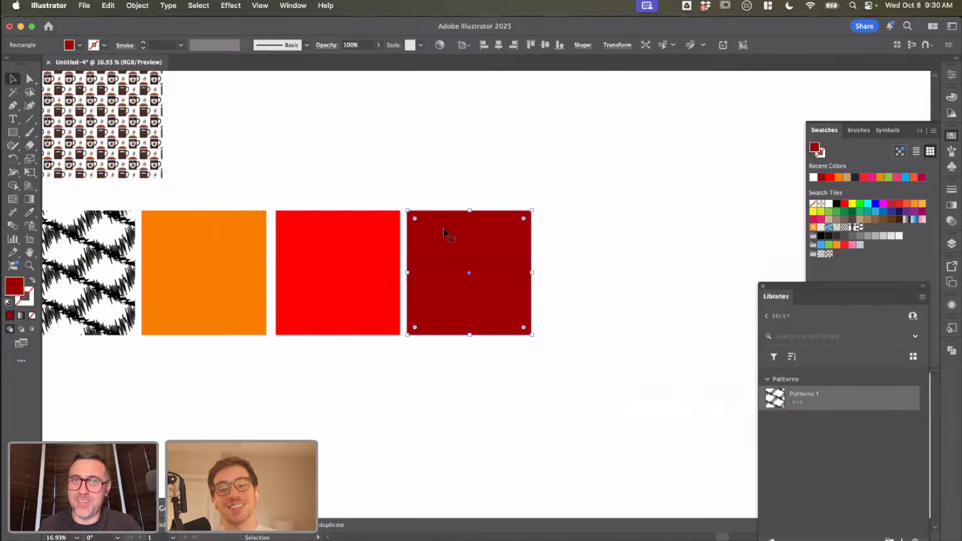
pyautogui.press('super+shift+a')
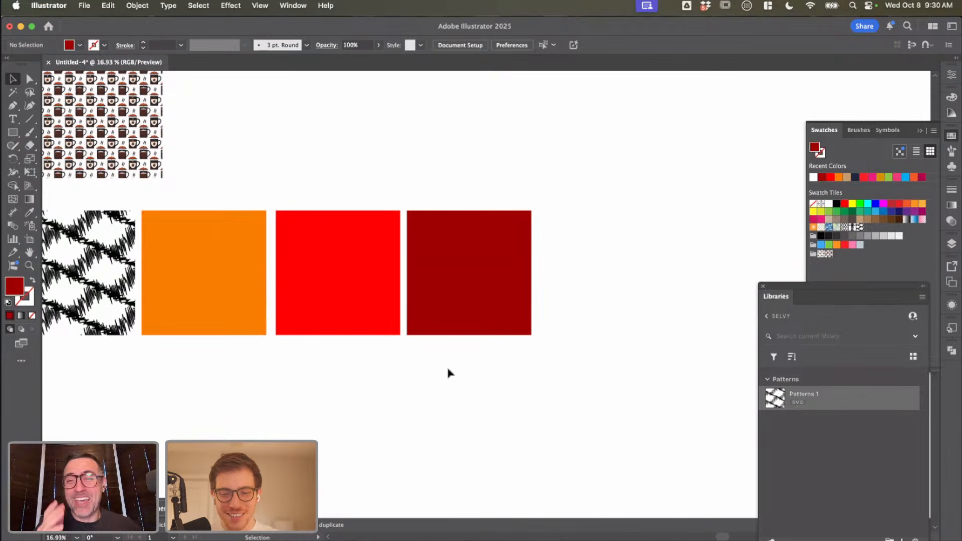
pyautogui.click(414, 279)
pyautogui.click(360, 283)
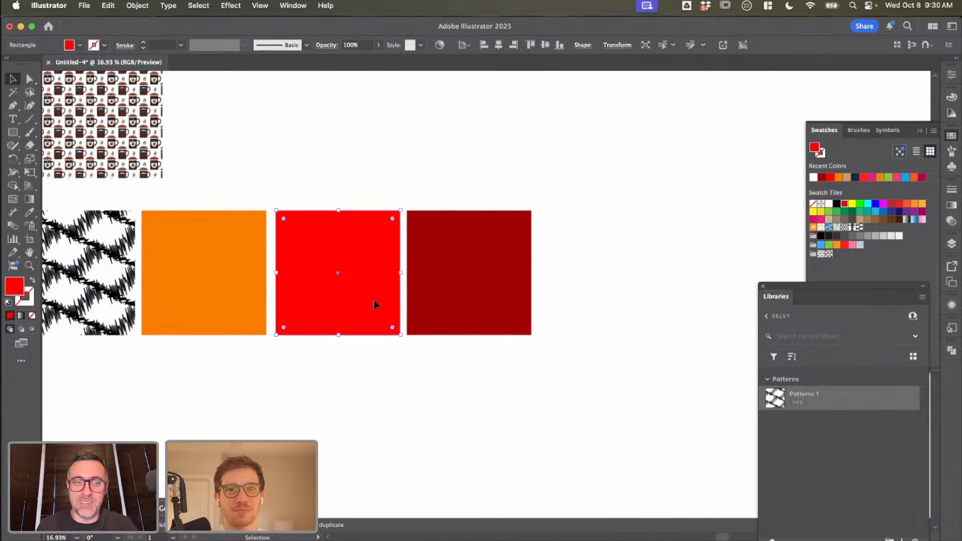
pyautogui.hscroll(2, 419, 348)
pyautogui.scroll(-1, 419, 349)
pyautogui.click(425, 301)
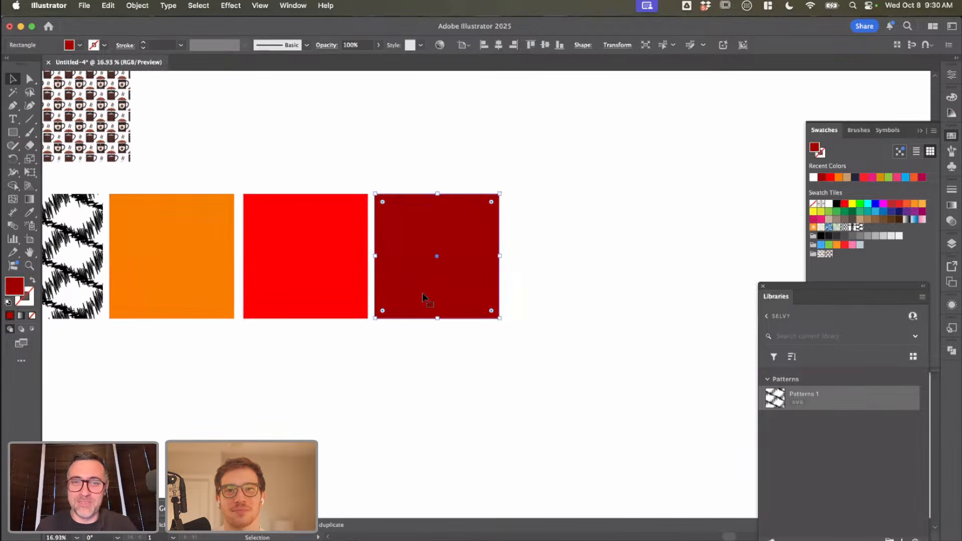
pyautogui.click(425, 374)
pyautogui.hscroll(2, 425, 374)
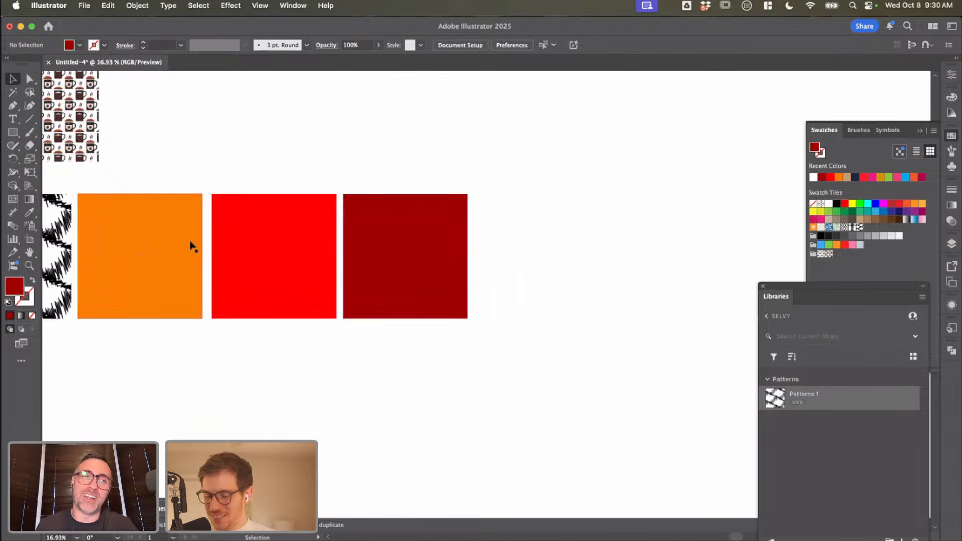
# Step: Move the dark red square slightly closer to the bright red square and deselect it
pyautogui.click(249, 242)
pyautogui.click(385, 242)
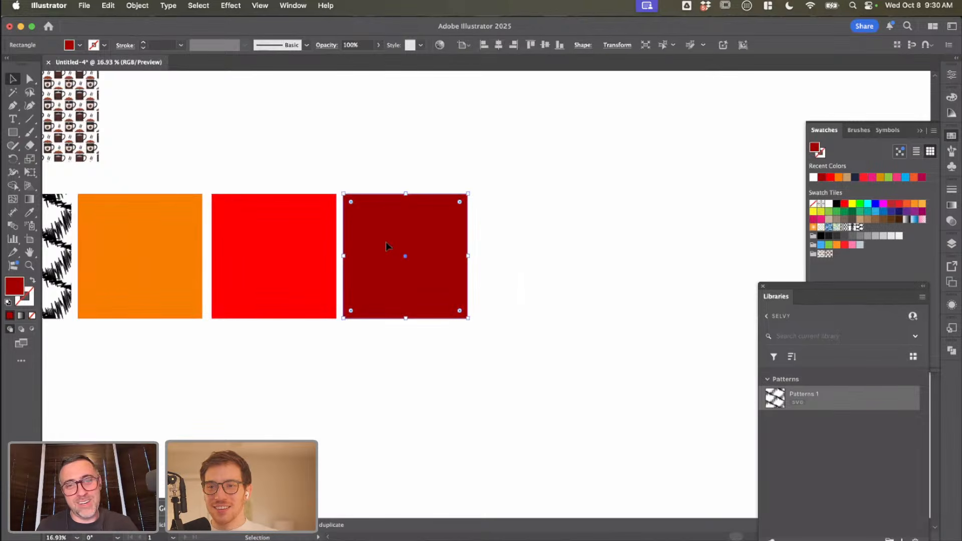
pyautogui.moveTo(385, 241); pyautogui.dragTo(382, 246)
pyautogui.hscroll(2, 395, 320)
pyautogui.scroll(-1, 395, 320)
pyautogui.click(395, 320)
# Step: Duplicate the bright red square to the right side of the dark red square
pyautogui.click(290, 260)
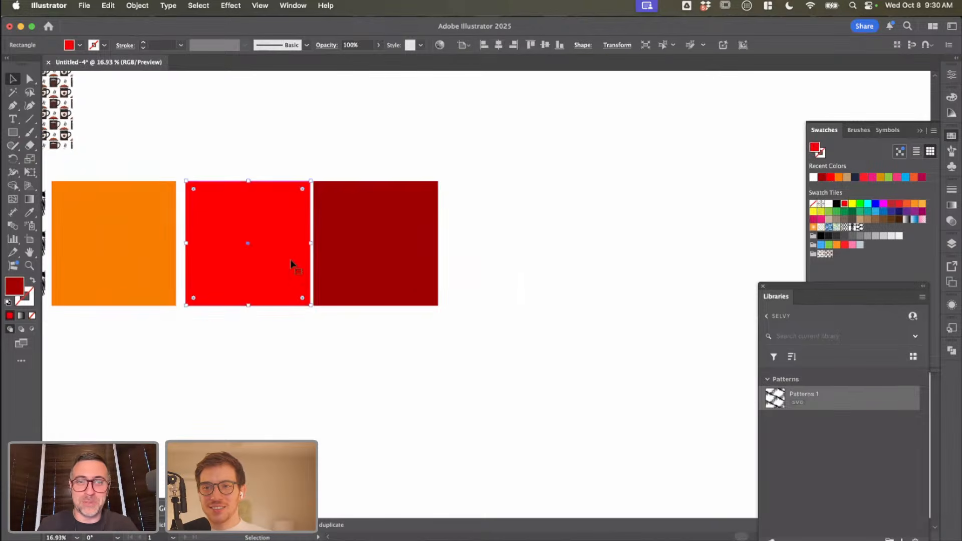
pyautogui.click(380, 268)
pyautogui.hscroll(3, 381, 270)
pyautogui.click(195, 252)
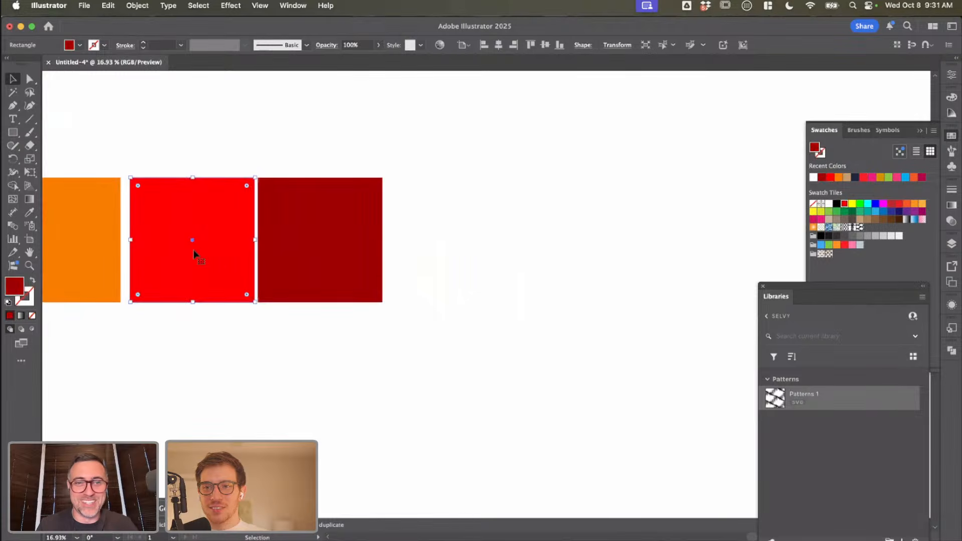
pyautogui.moveTo(209, 250); pyautogui.dragTo(465, 254)
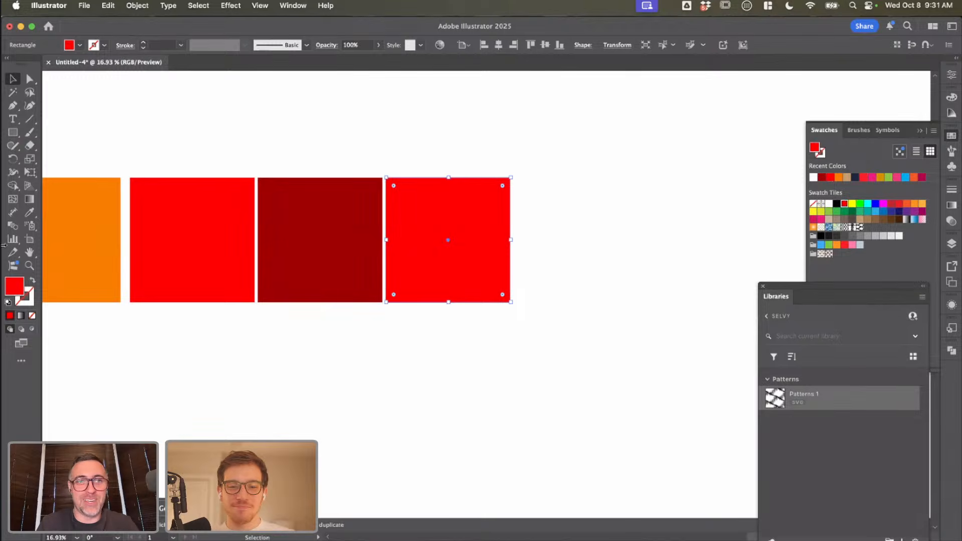
# Step: Change the copied red square's fill to the dark grey 443f3f and deselect it
pyautogui.click(80, 46)
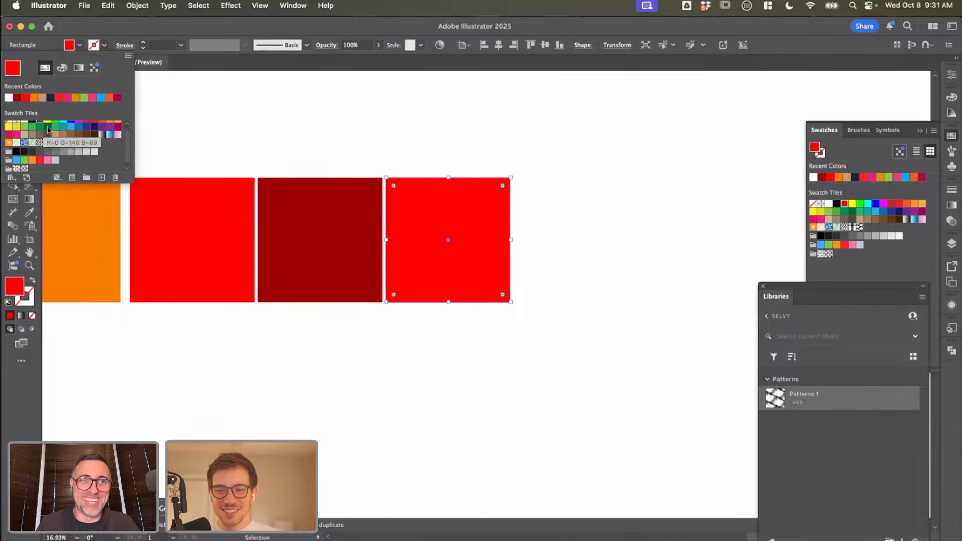
pyautogui.click(436, 126)
pyautogui.doubleClick(10, 288)
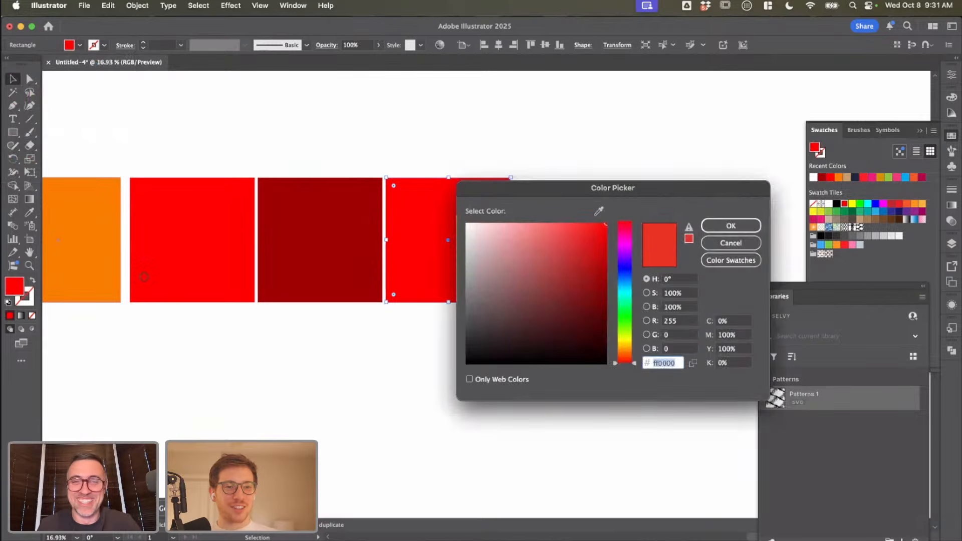
pyautogui.write('423f3f')
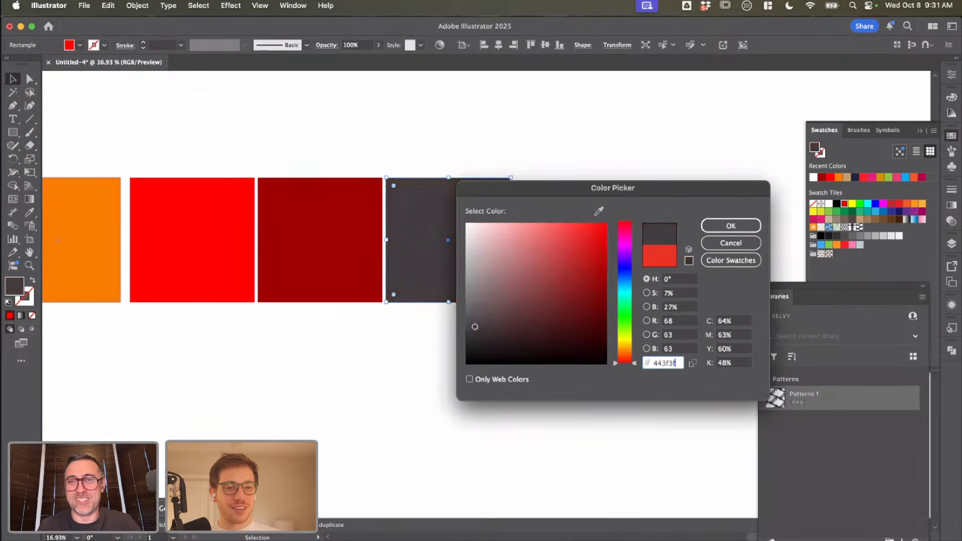
pyautogui.press('Return')
pyautogui.click(605, 279)
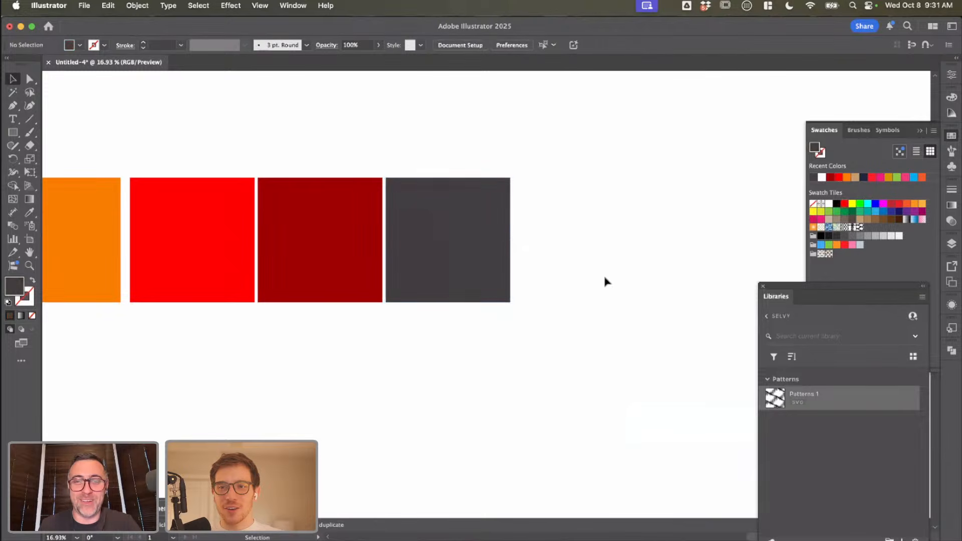
pyautogui.hscroll(-3, 546, 279)
pyautogui.scroll(2, 551, 301)
pyautogui.moveTo(554, 333); pyautogui.dragTo(248, 240)
pyautogui.press('super+shift+a')
pyautogui.hscroll(1, 352, 282)
pyautogui.scroll(1, 351, 282)
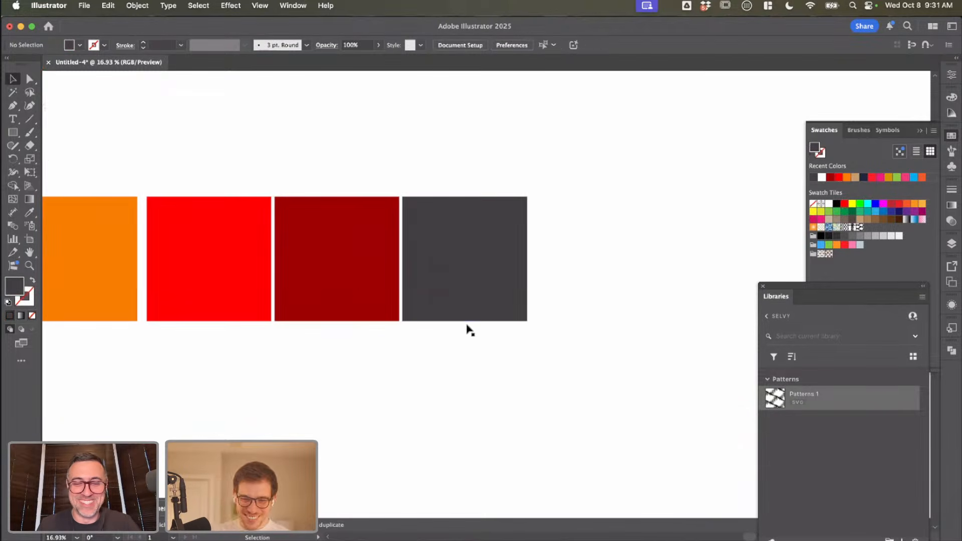
# Step: Duplicate the dark grey square directly to its right, with a narrow gap between the two
pyautogui.click(461, 321)
pyautogui.click(415, 327)
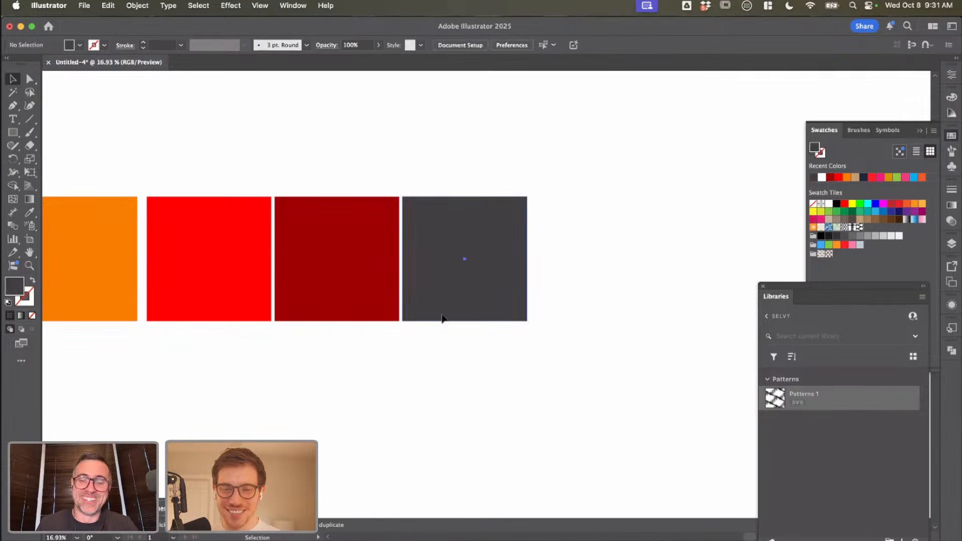
pyautogui.moveTo(443, 315); pyautogui.dragTo(570, 316)
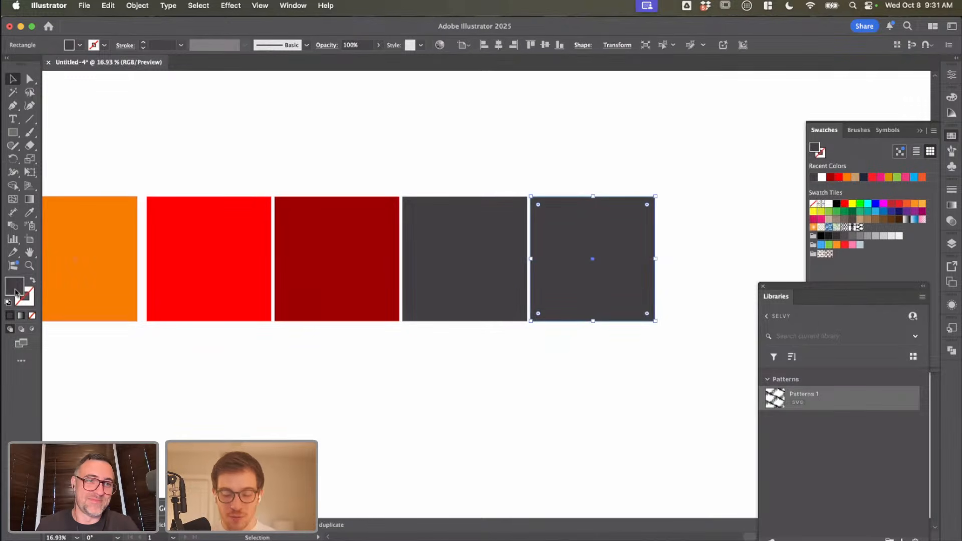
# Step: Shift the copied grey square's fill to a cyan hue and lighten it to the pale cyan a4fdff
pyautogui.doubleClick(15, 286)
pyautogui.moveTo(632, 296); pyautogui.dragTo(632, 291)
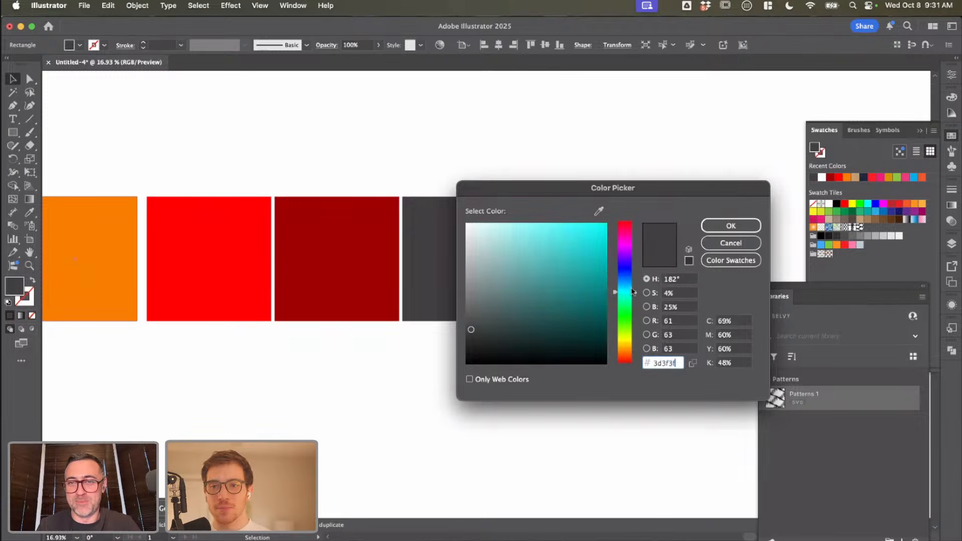
pyautogui.write('00b3b7')
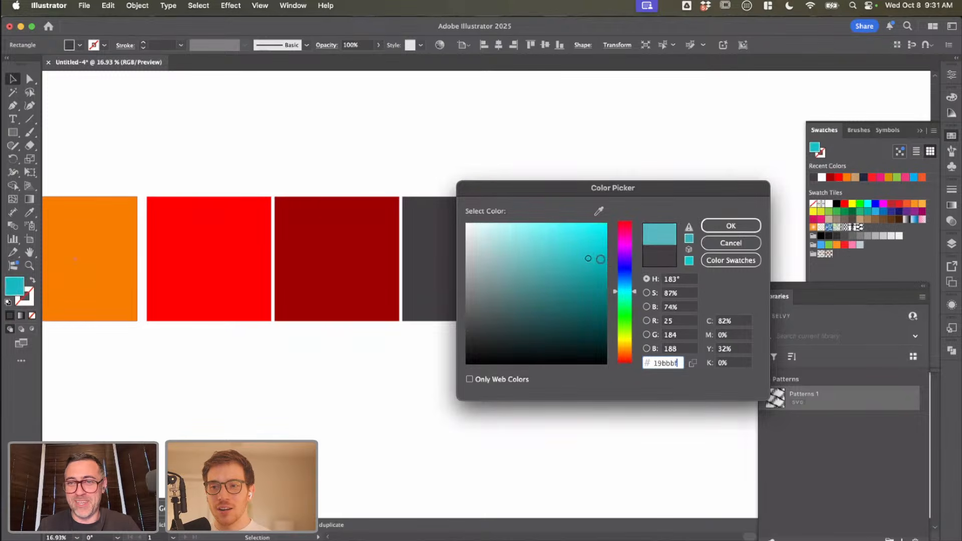
pyautogui.moveTo(607, 263)
pyautogui.mouseDown()
pyautogui.moveTo(605, 248)
pyautogui.moveTo(507, 227)
pyautogui.moveTo(516, 222)
pyautogui.mouseUp()
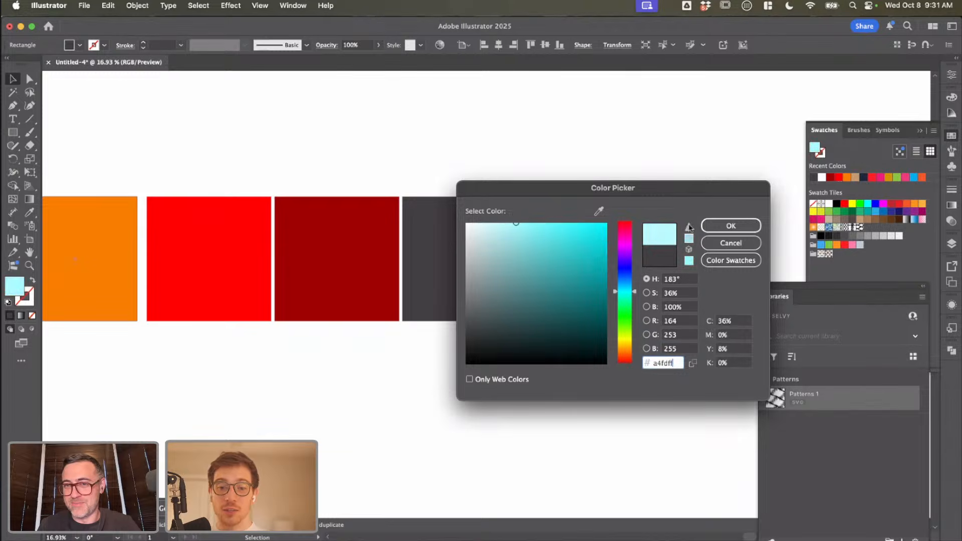
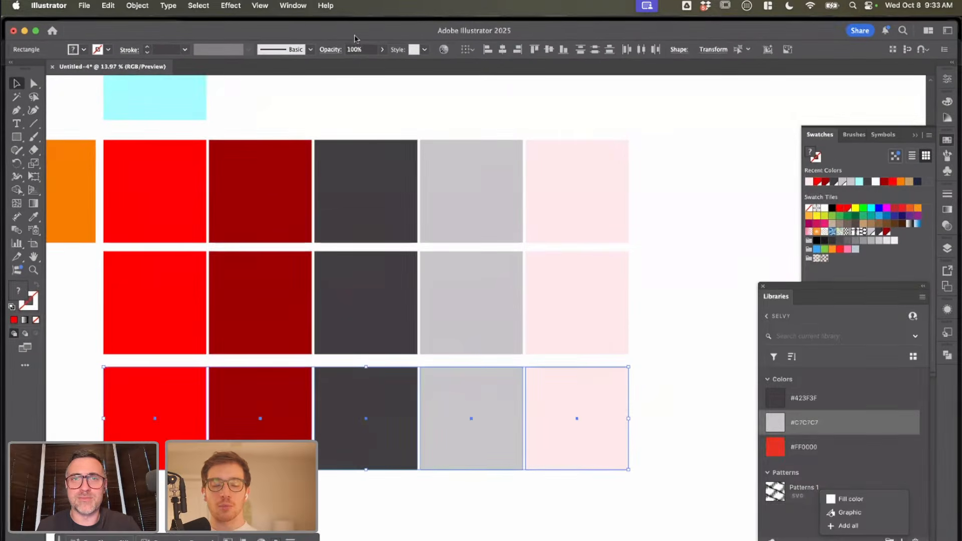
pyautogui.doubleClick(354, 36)
pyautogui.scroll(2, 452, 195)
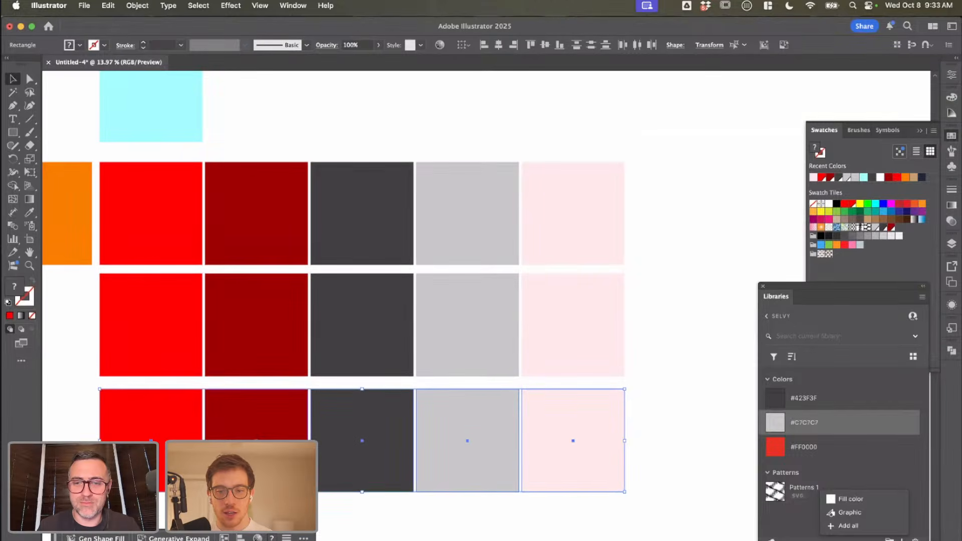
pyautogui.press('super+Tab')
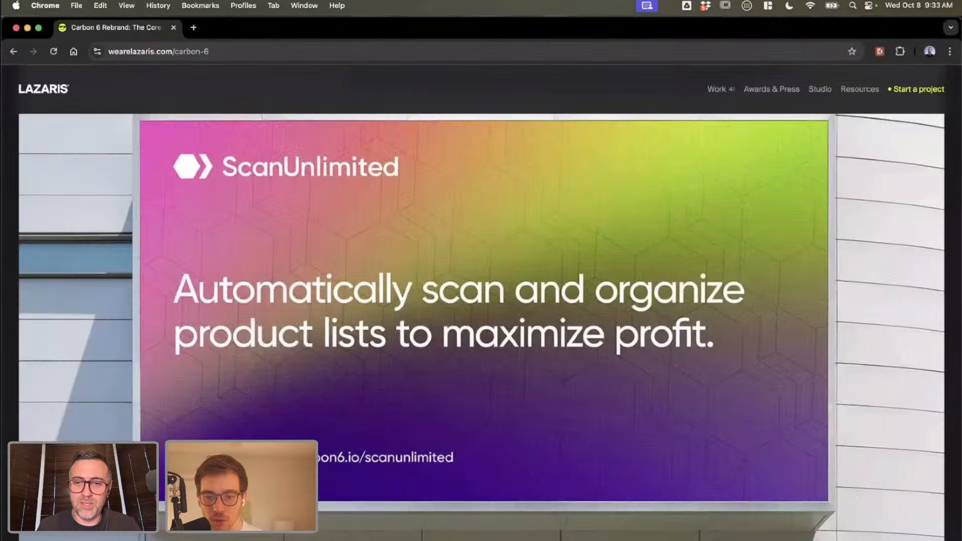
pyautogui.press('super+Tab')
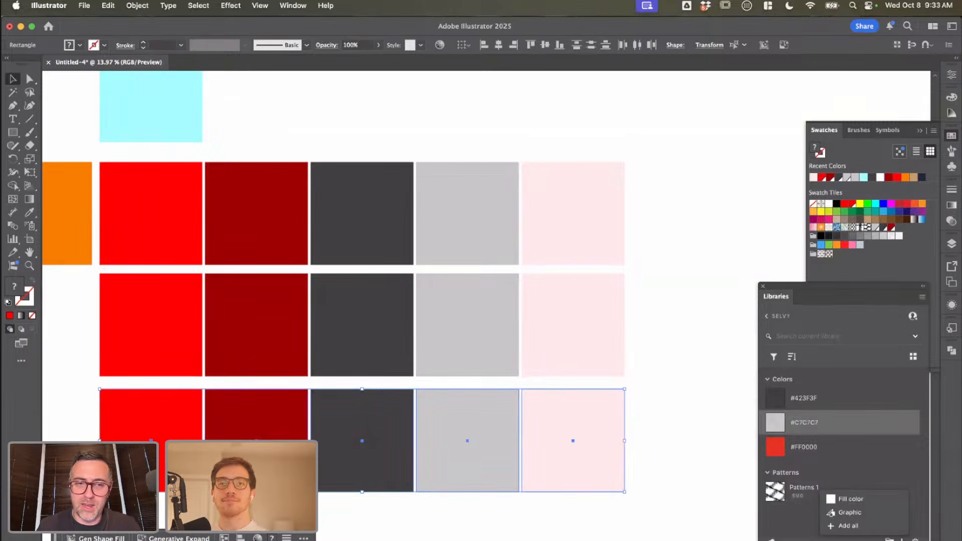
pyautogui.press('super+Tab')
pyautogui.press('super+Tab')
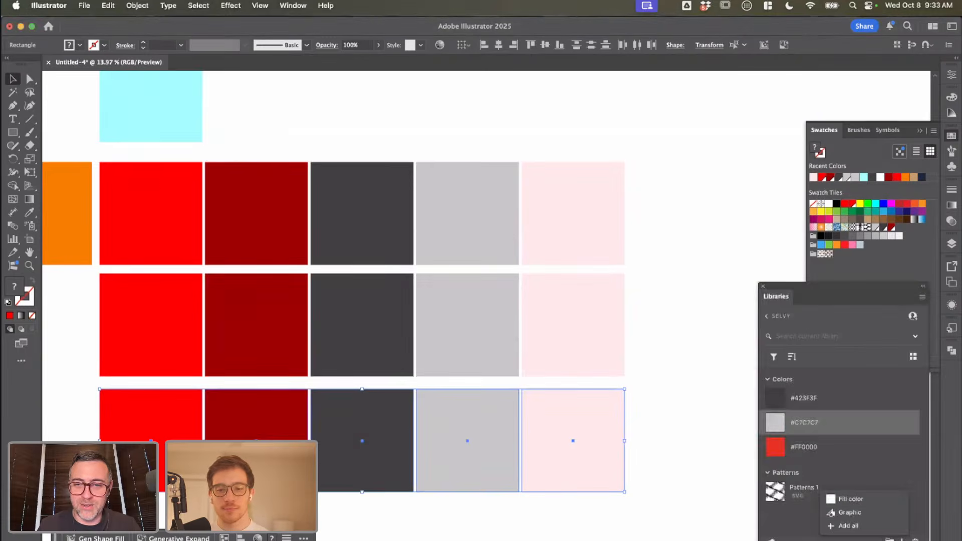
pyautogui.moveTo(595, 540)
pyautogui.mouseDown()
pyautogui.moveTo(595, 486)
pyautogui.moveTo(596, 540)
pyautogui.mouseUp()
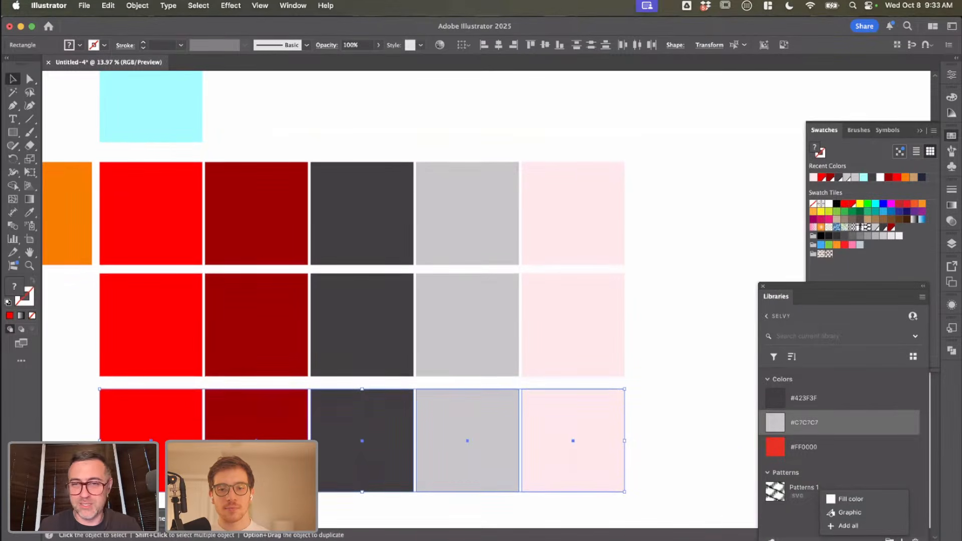
pyautogui.scroll(-1, 645, 495)
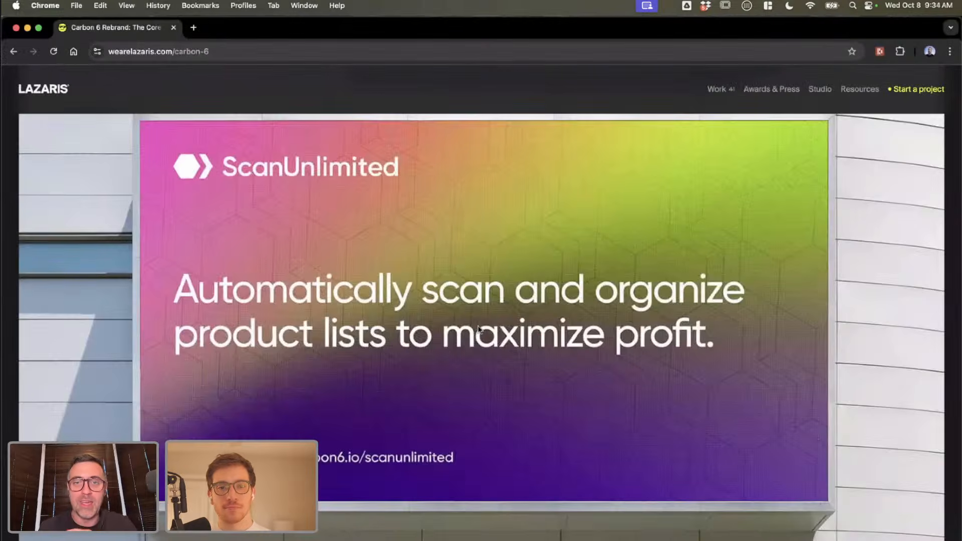
pyautogui.scroll(15, 478, 328)
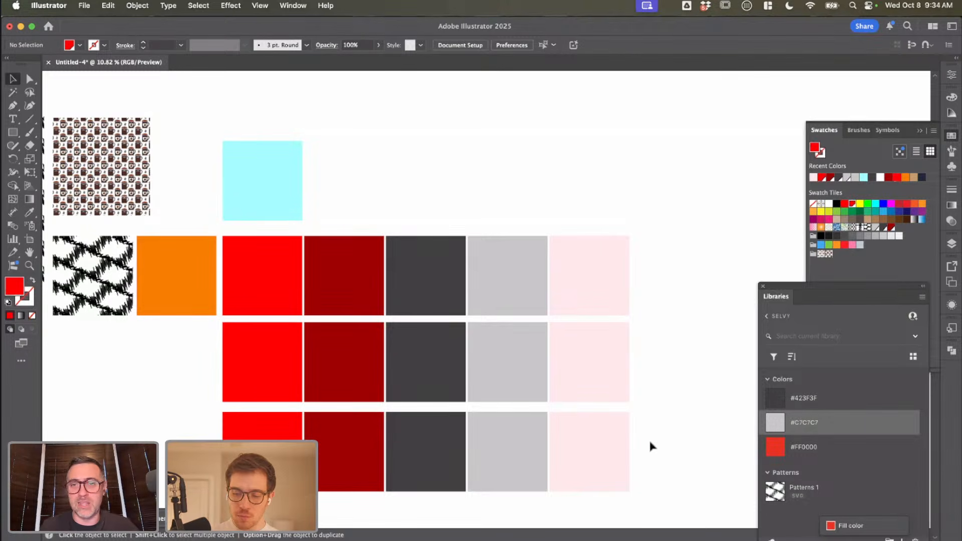
# Step: Generate recolor variations for the lowest row of five squares with Generative Recolor, using the prompt "anxiety filled colors for coffee shop"
pyautogui.moveTo(650, 447); pyautogui.dragTo(296, 451)
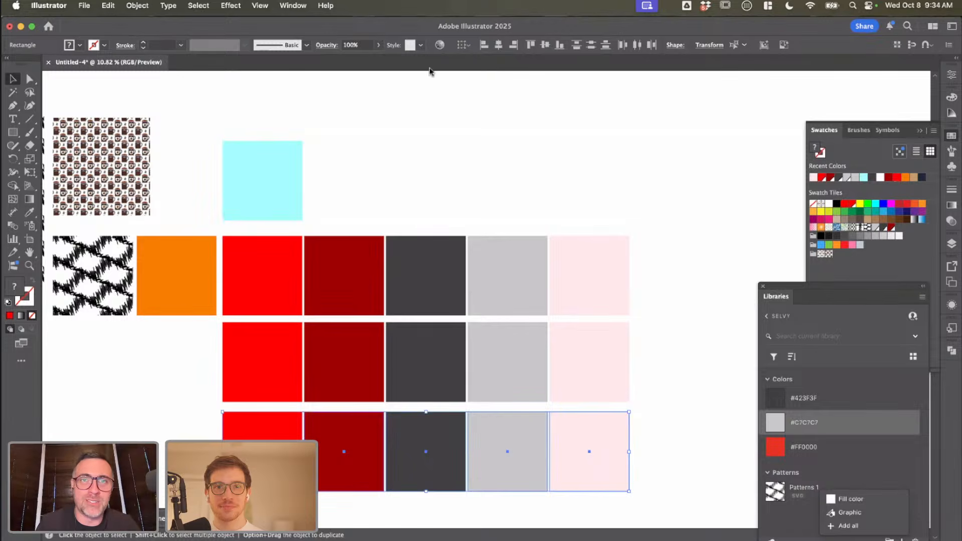
pyautogui.click(439, 45)
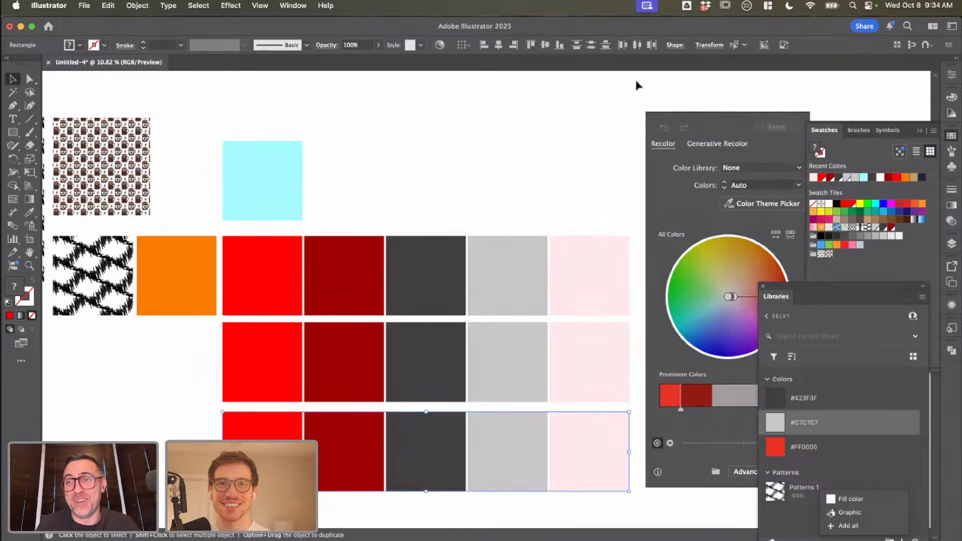
pyautogui.moveTo(696, 118); pyautogui.dragTo(632, 34)
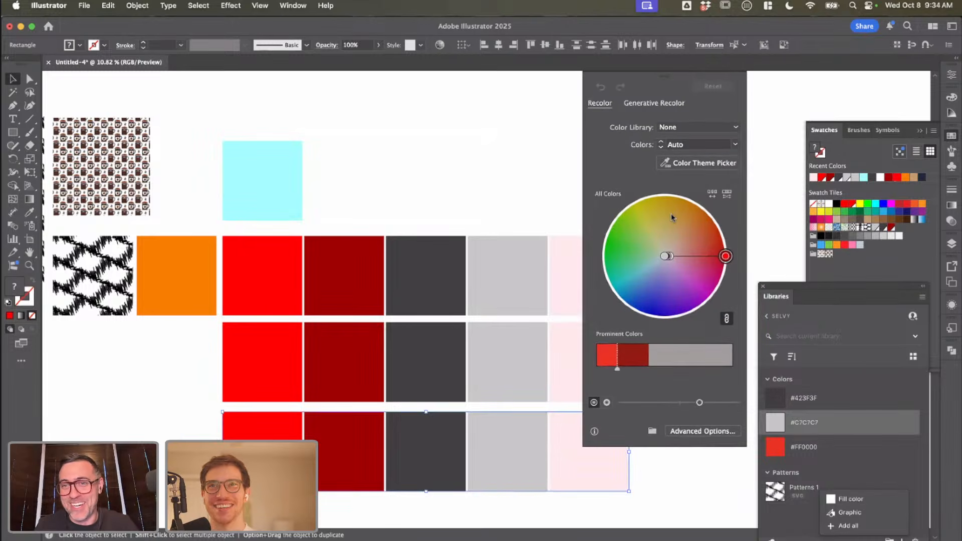
pyautogui.click(651, 102)
pyautogui.click(653, 150)
pyautogui.write('an')
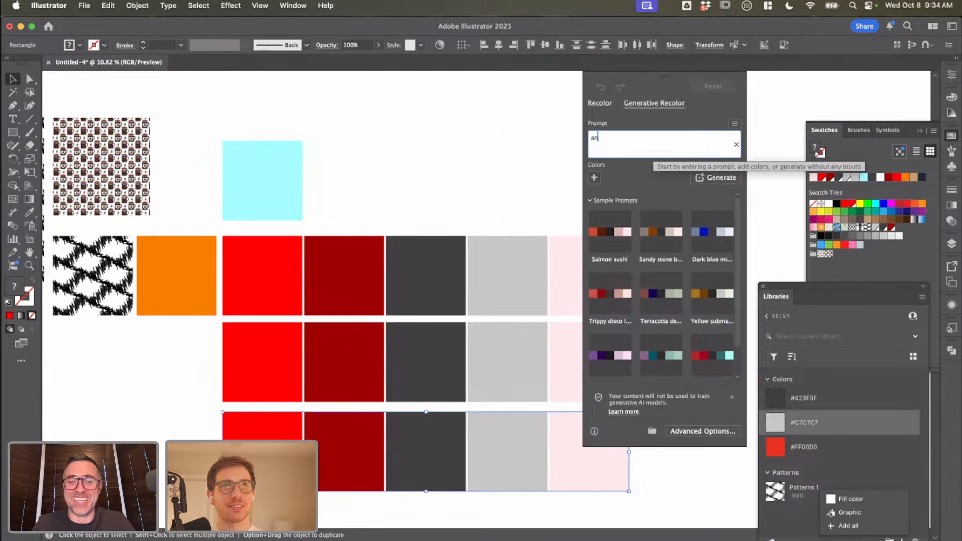
pyautogui.write('xiety')
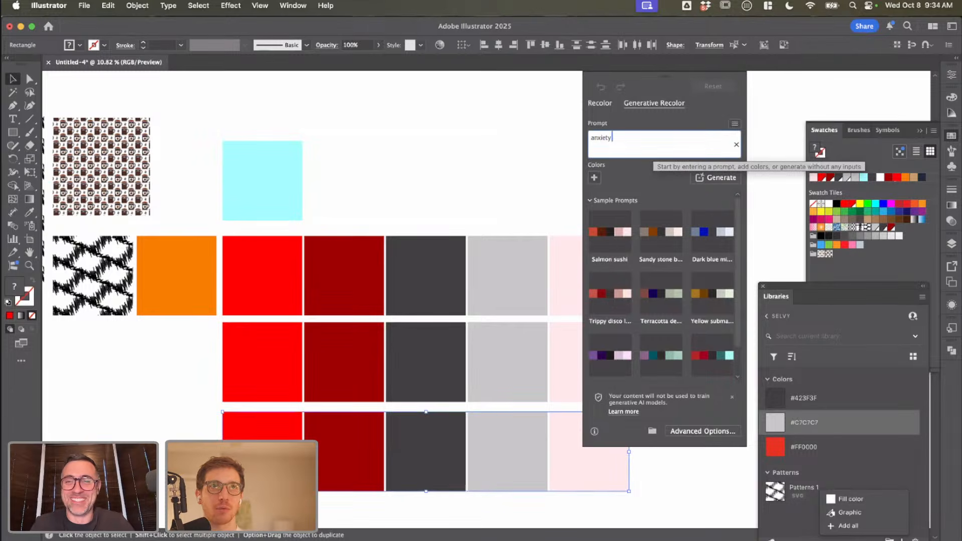
pyautogui.write(' filled colors')
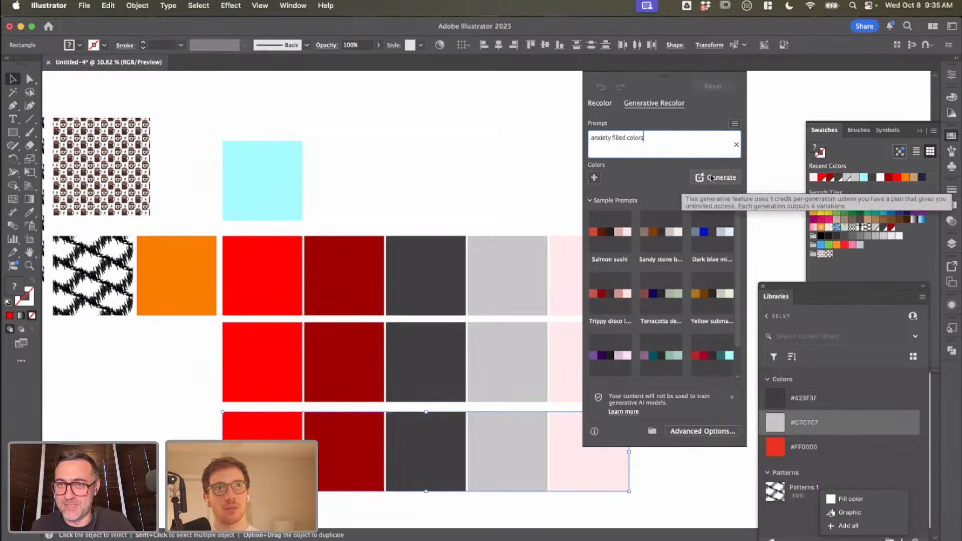
pyautogui.write(' for')
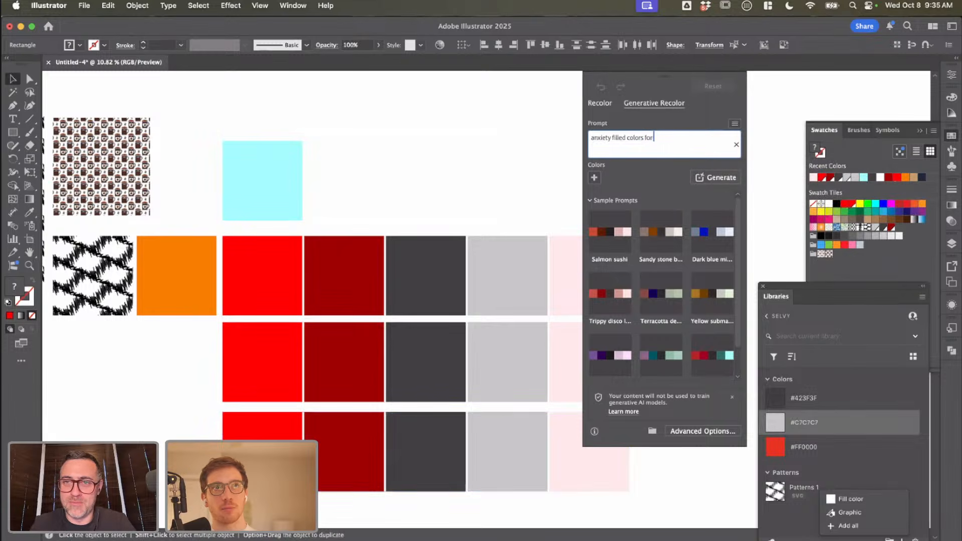
pyautogui.write(' coffee shop')
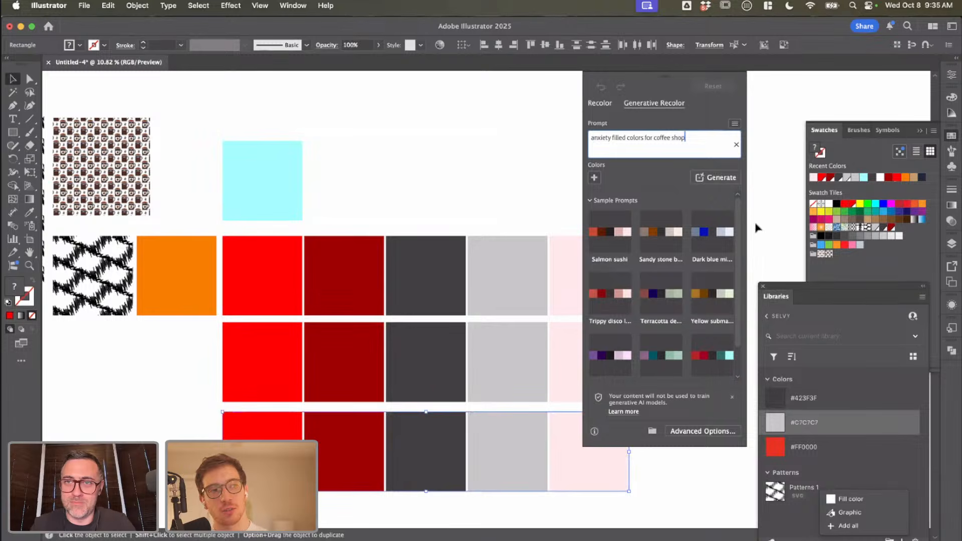
pyautogui.click(726, 179)
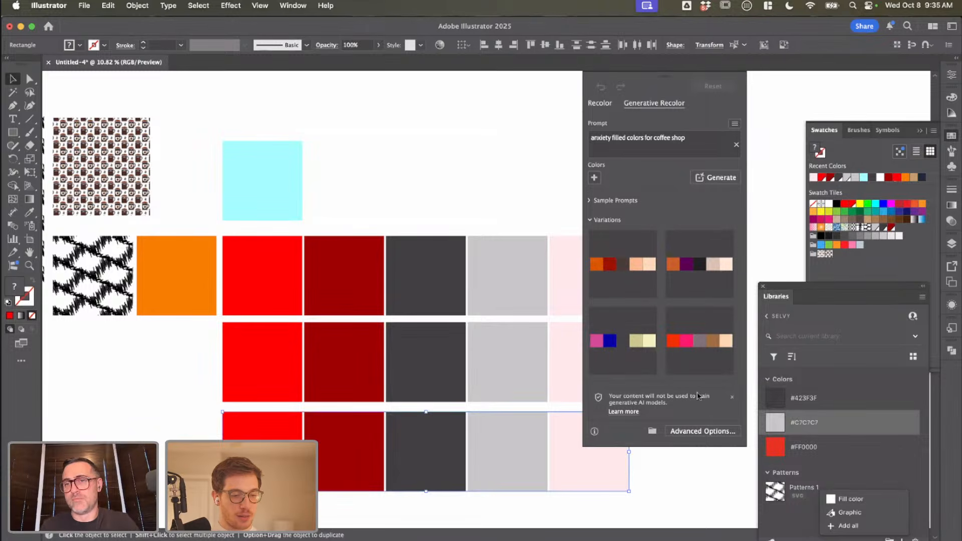
# Step: Compare the generated variations on the lowest row, apply the orange-red, hot pink, mauve, brown and peach one, and deselect the row
pyautogui.click(674, 272)
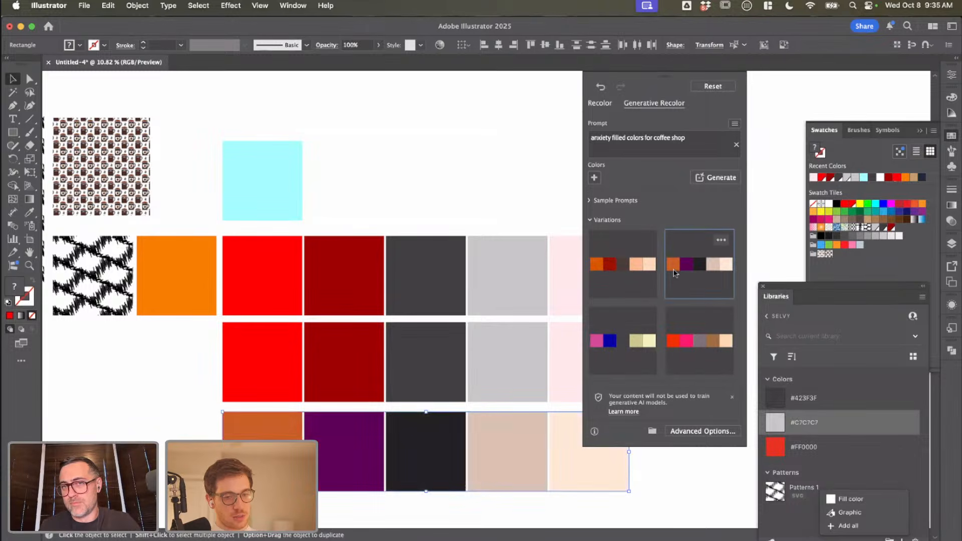
pyautogui.click(674, 336)
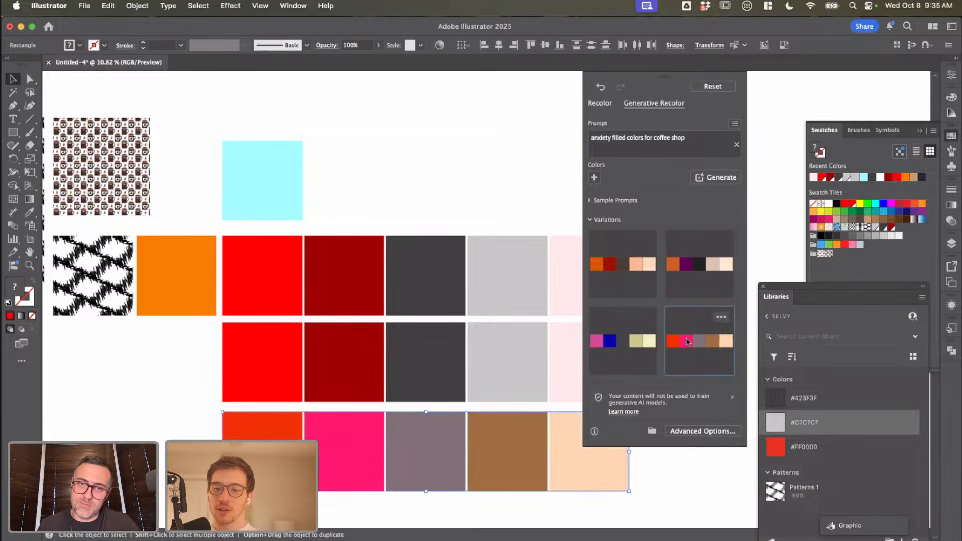
pyautogui.click(631, 344)
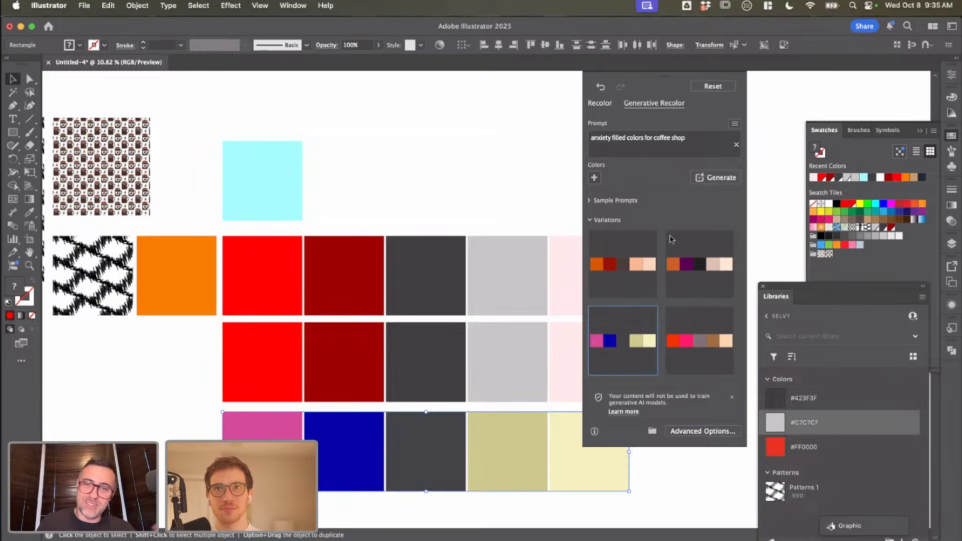
pyautogui.click(686, 335)
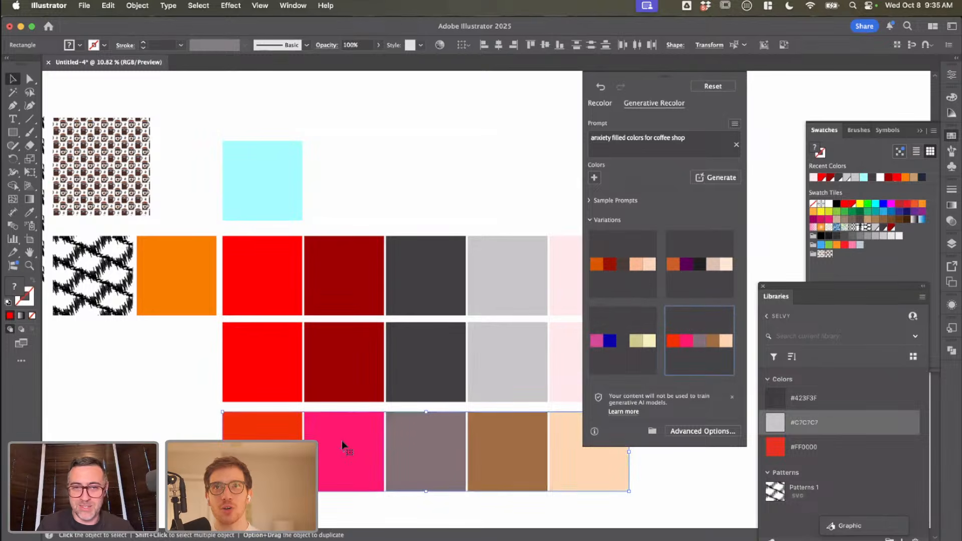
pyautogui.click(593, 362)
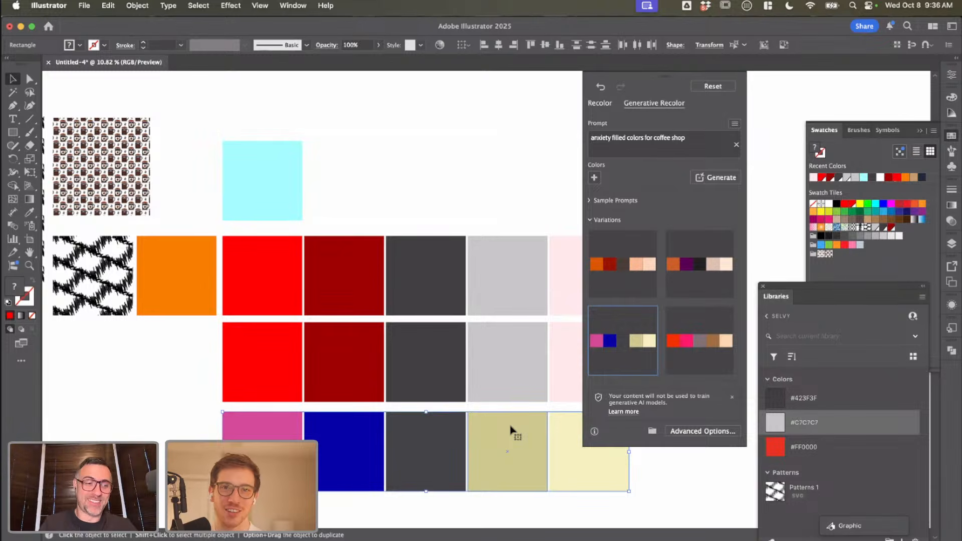
pyautogui.moveTo(608, 355)
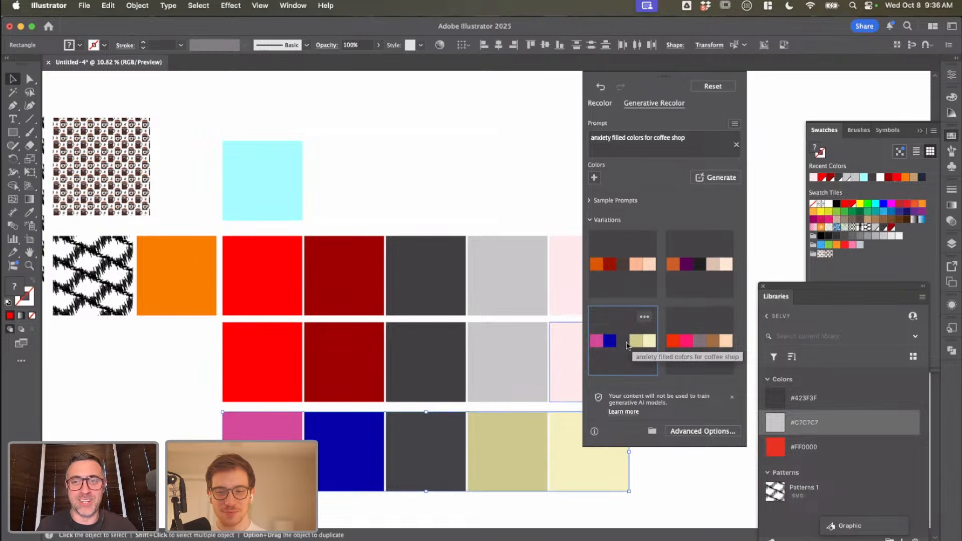
pyautogui.click(669, 343)
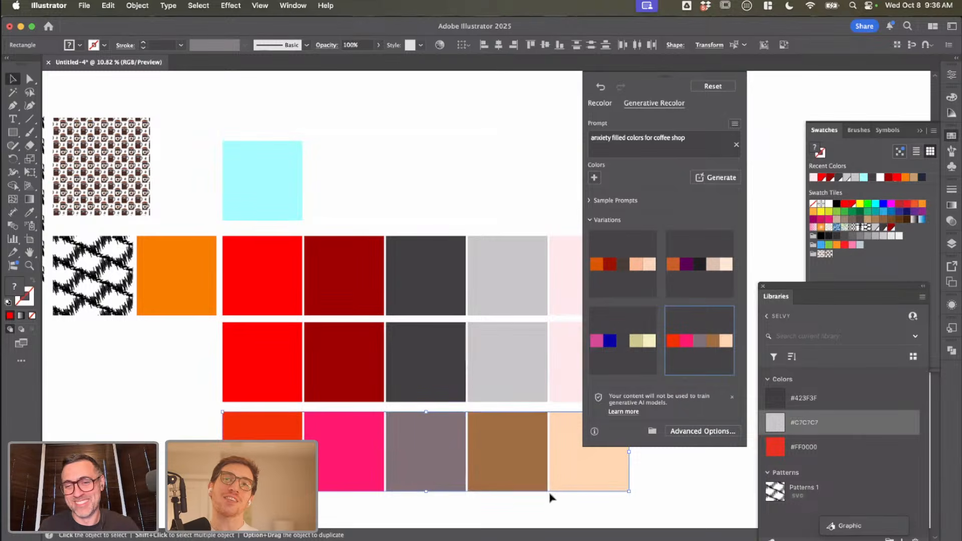
pyautogui.click(644, 489)
pyautogui.scroll(-2, 687, 333)
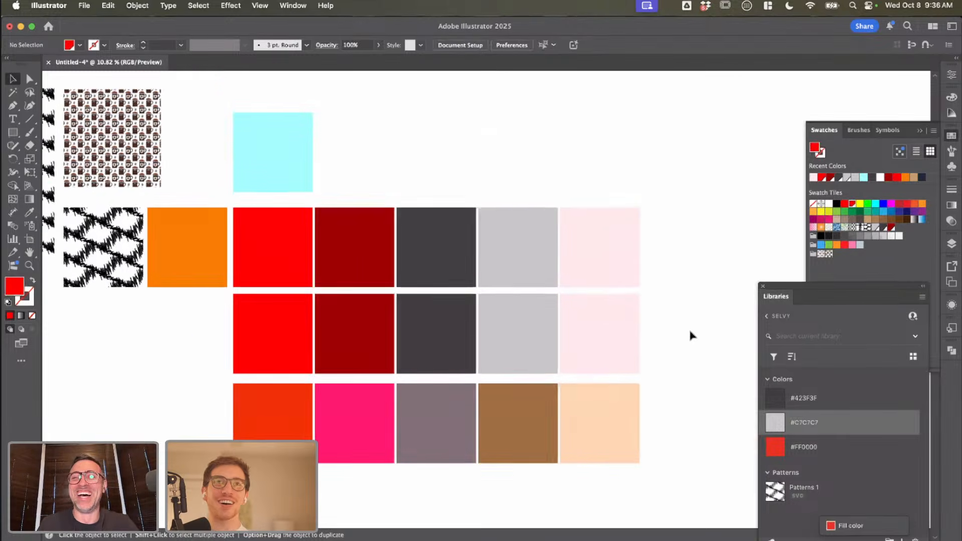
pyautogui.scroll(-2, 690, 334)
pyautogui.moveTo(670, 406); pyautogui.dragTo(259, 381)
pyautogui.moveTo(681, 295); pyautogui.dragTo(457, 296)
pyautogui.click(639, 279)
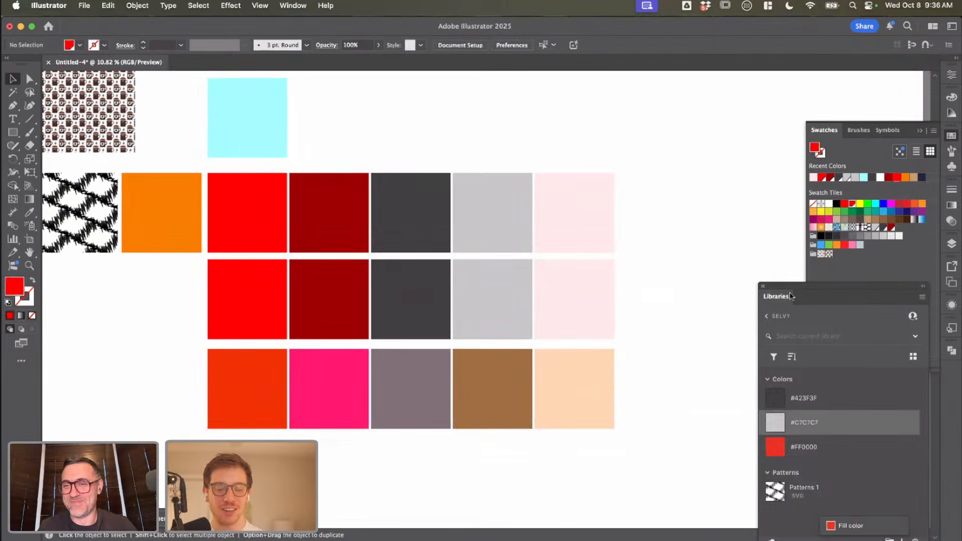
# Step: Show the Selvy library as a grid and add the upper row's pale pink fill colour #FFE9E9 to it
pyautogui.click(913, 356)
pyautogui.moveTo(838, 416); pyautogui.dragTo(552, 314)
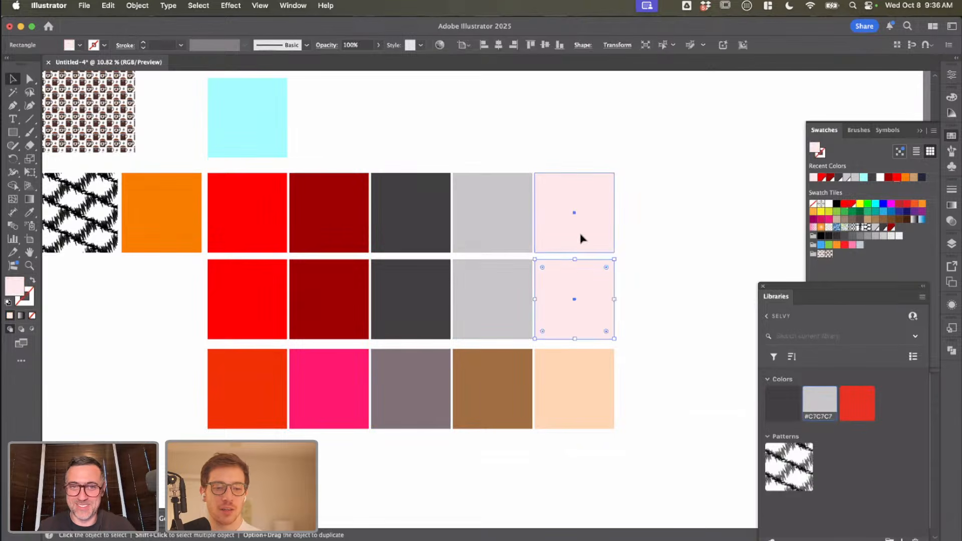
pyautogui.click(580, 236)
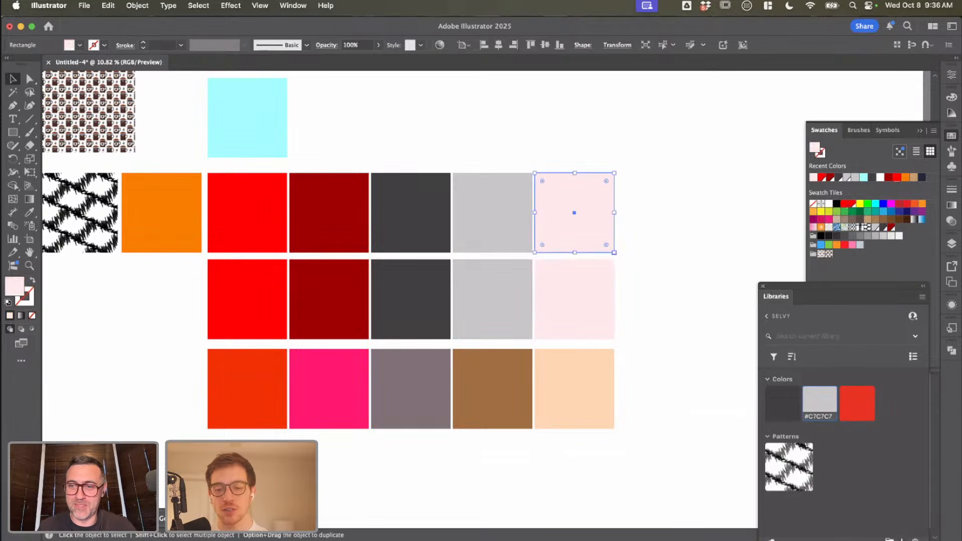
pyautogui.click(907, 539)
pyautogui.click(847, 496)
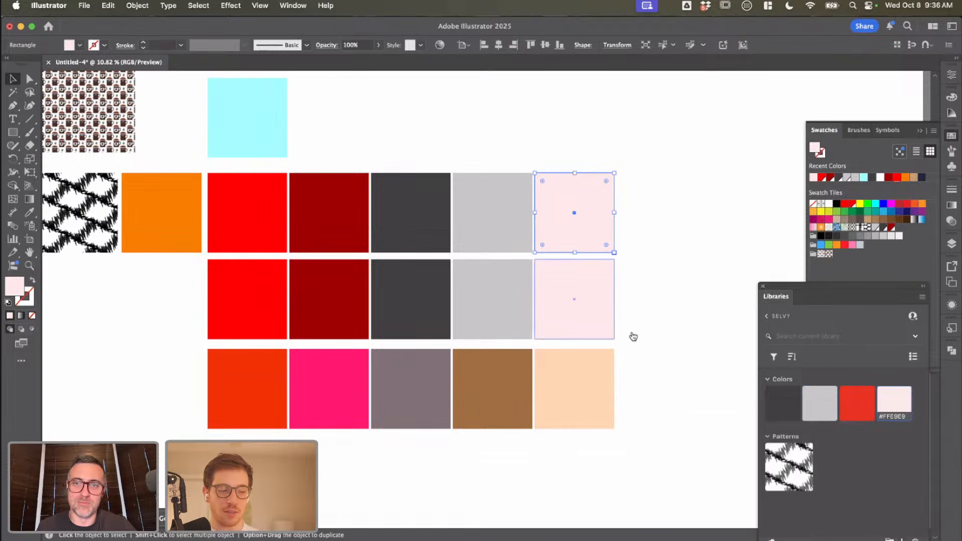
# Step: Draw a larger pale pink square in the empty area to the right of the palette rows
pyautogui.click(672, 380)
pyautogui.press('m')
pyautogui.scroll(3, 648, 322)
pyautogui.hscroll(-4, 647, 322)
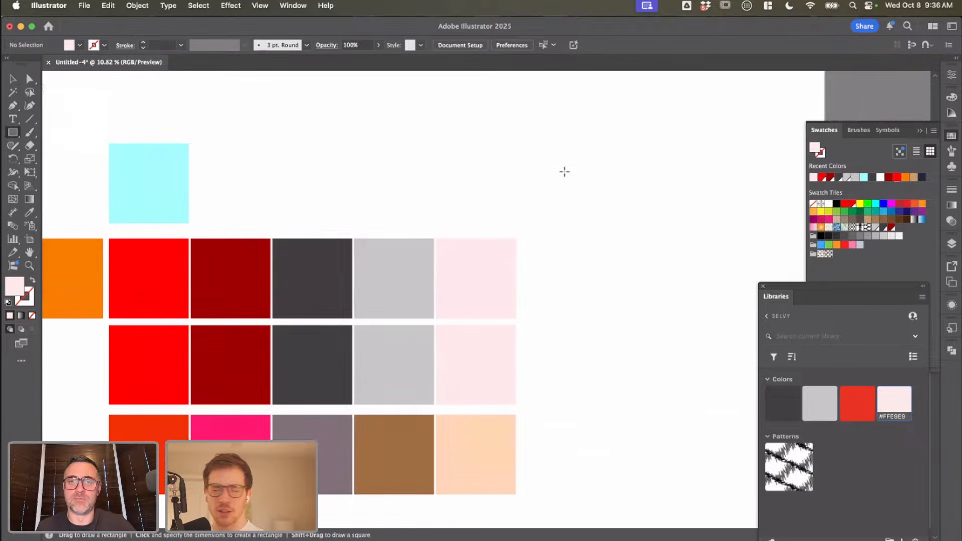
pyautogui.moveTo(560, 165); pyautogui.dragTo(697, 303)
pyautogui.press('v')
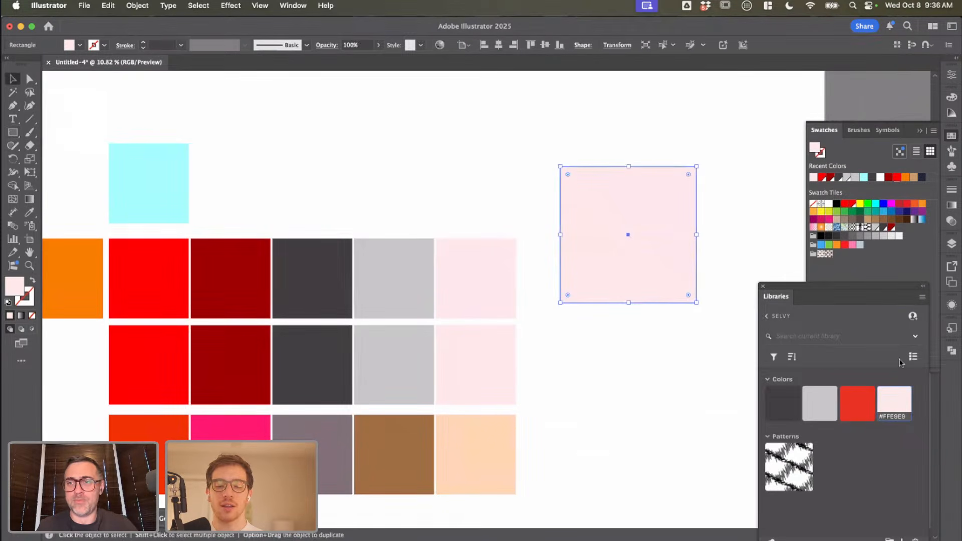
pyautogui.click(921, 298)
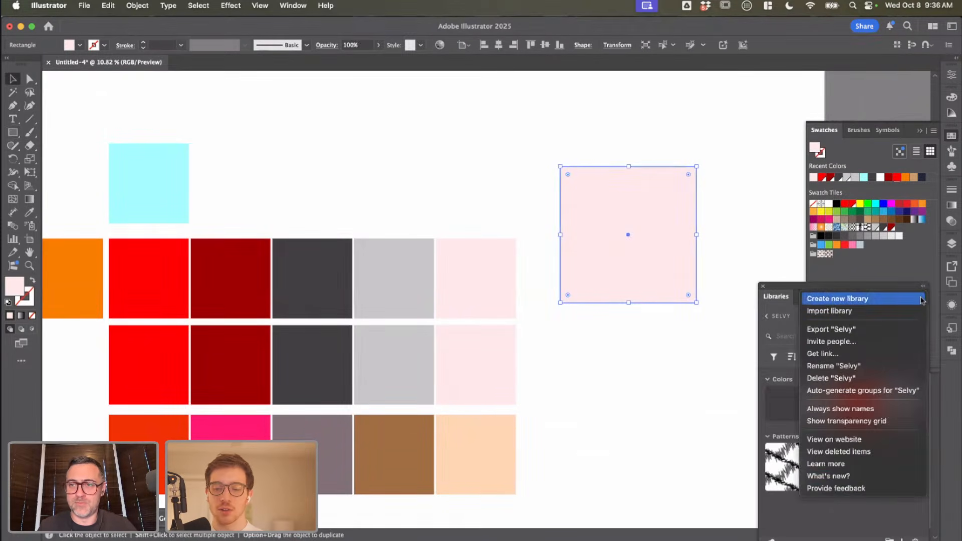
pyautogui.click(838, 507)
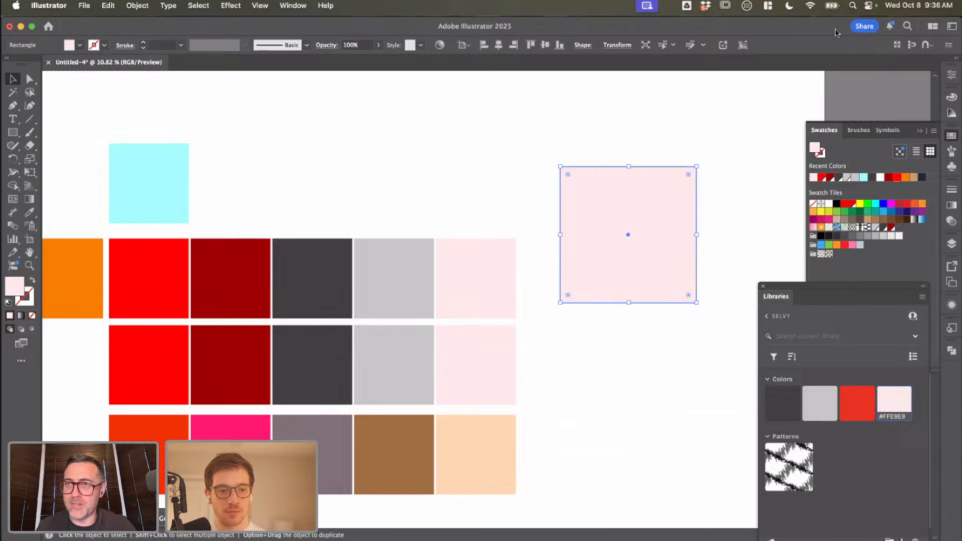
# Step: Move the library clear of the swatch controls and save the middle row's pale pink fill ffe9e9 as a global process colour swatch
pyautogui.moveTo(848, 288); pyautogui.dragTo(737, 273)
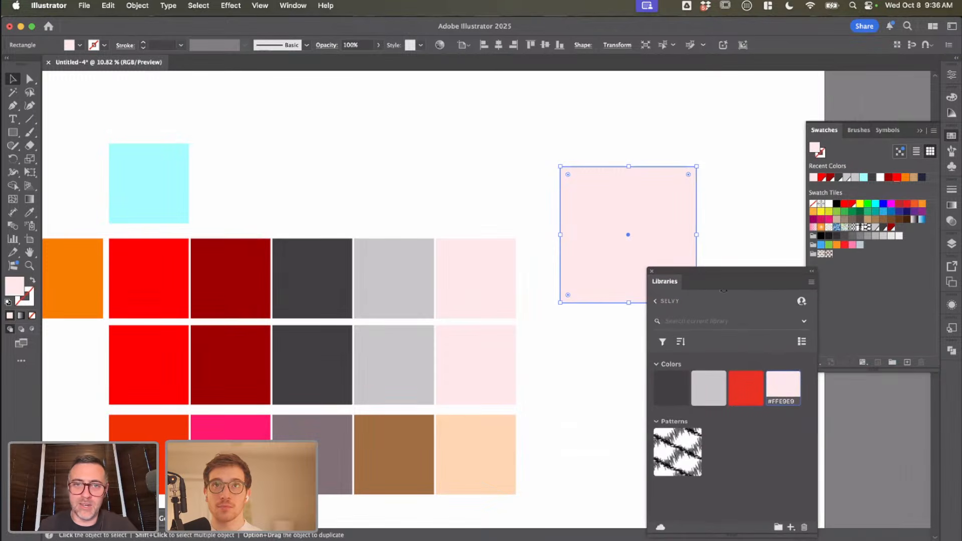
pyautogui.scroll(-2, 542, 328)
pyautogui.click(519, 333)
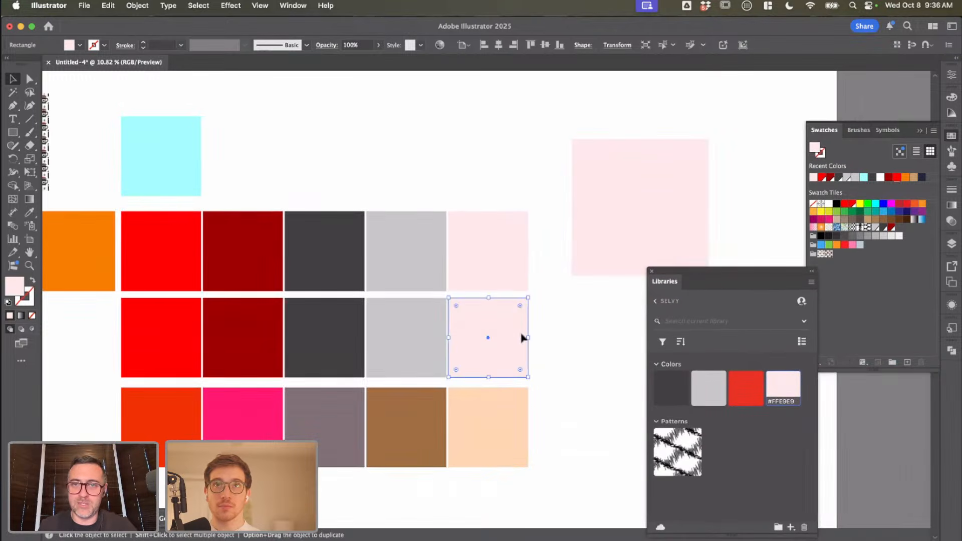
pyautogui.click(907, 362)
pyautogui.click(553, 409)
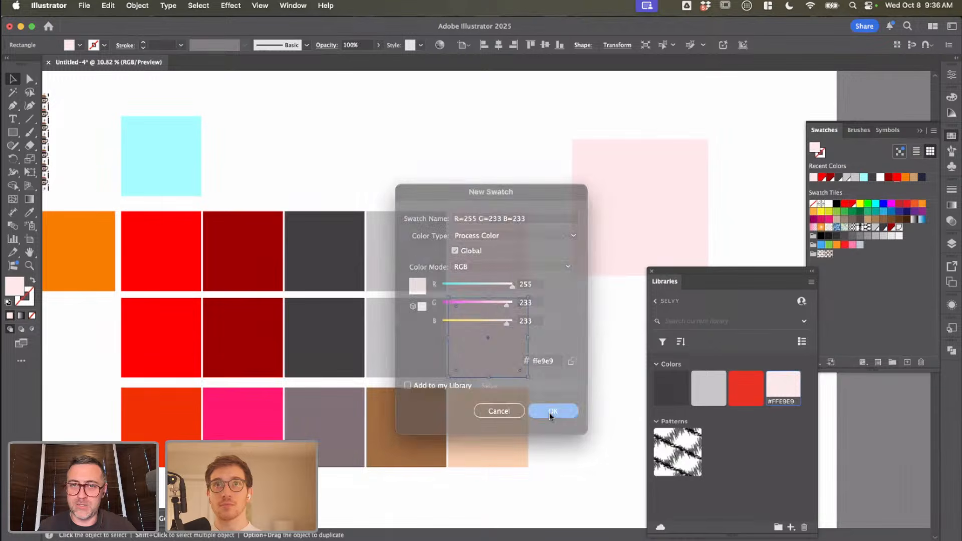
# Step: Save the middle row's light grey fill and dark grey fill 423f3f as global process colour swatches
pyautogui.click(377, 316)
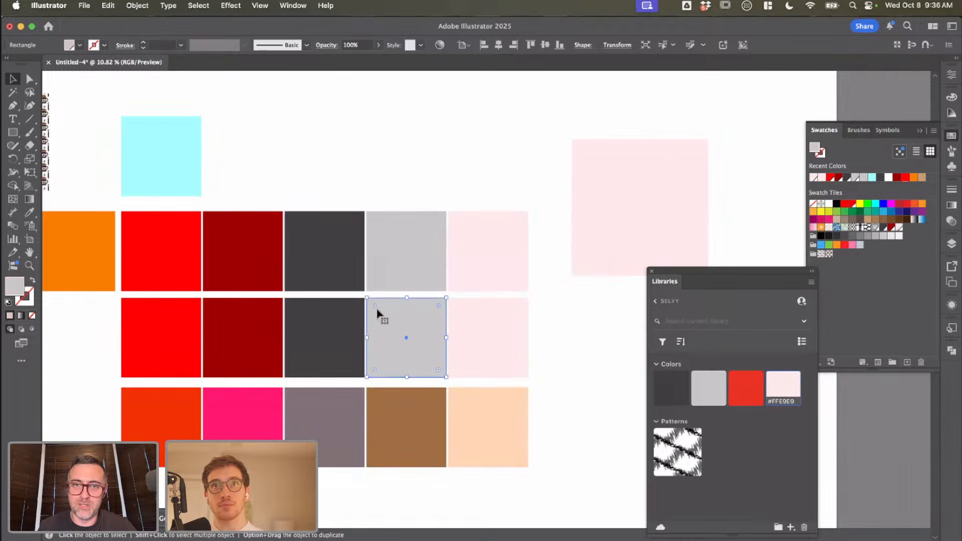
pyautogui.click(907, 361)
pyautogui.click(555, 408)
pyautogui.click(333, 357)
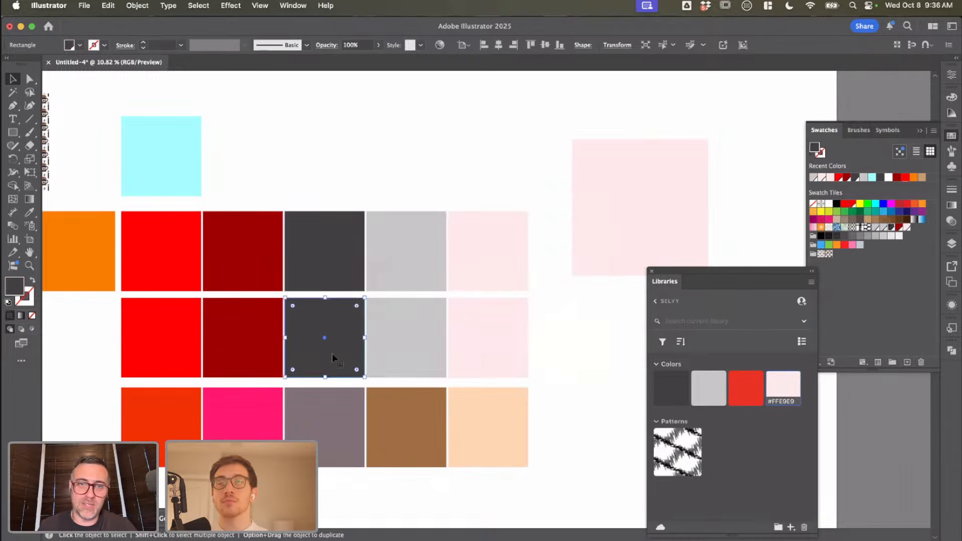
pyautogui.click(907, 362)
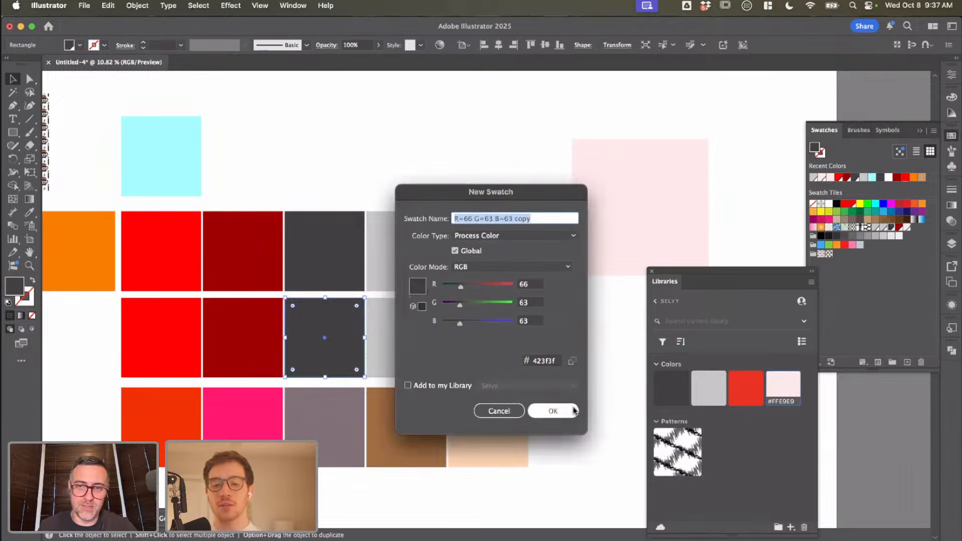
pyautogui.click(554, 408)
# Step: Save the middle row's dark red fill 9e0000 and bright red fill ff0000 as global process colour swatches
pyautogui.click(226, 333)
pyautogui.click(907, 361)
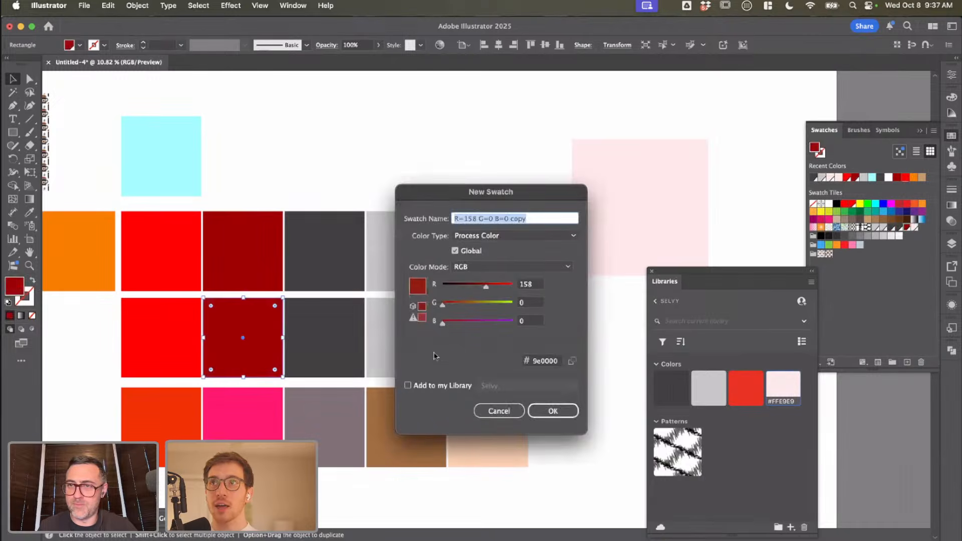
pyautogui.click(553, 410)
pyautogui.click(147, 302)
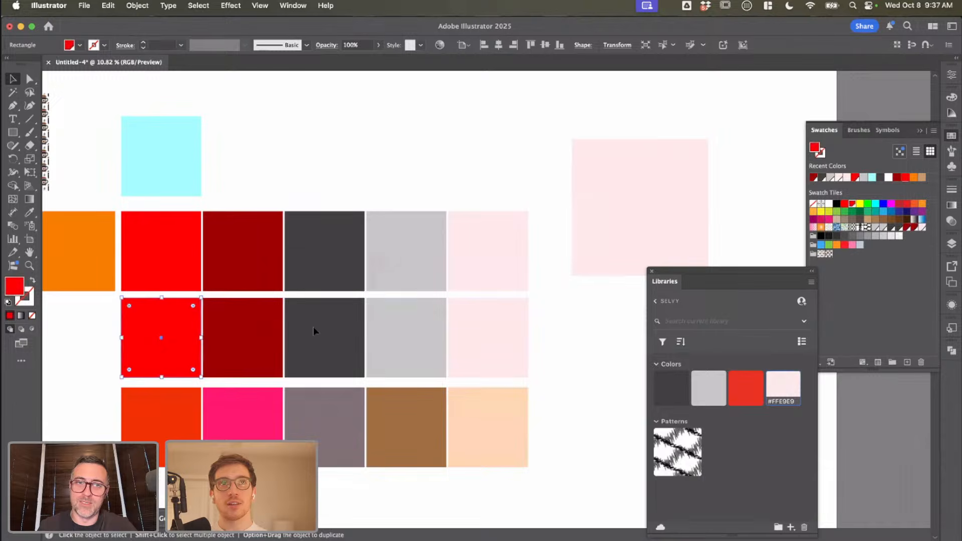
pyautogui.click(907, 362)
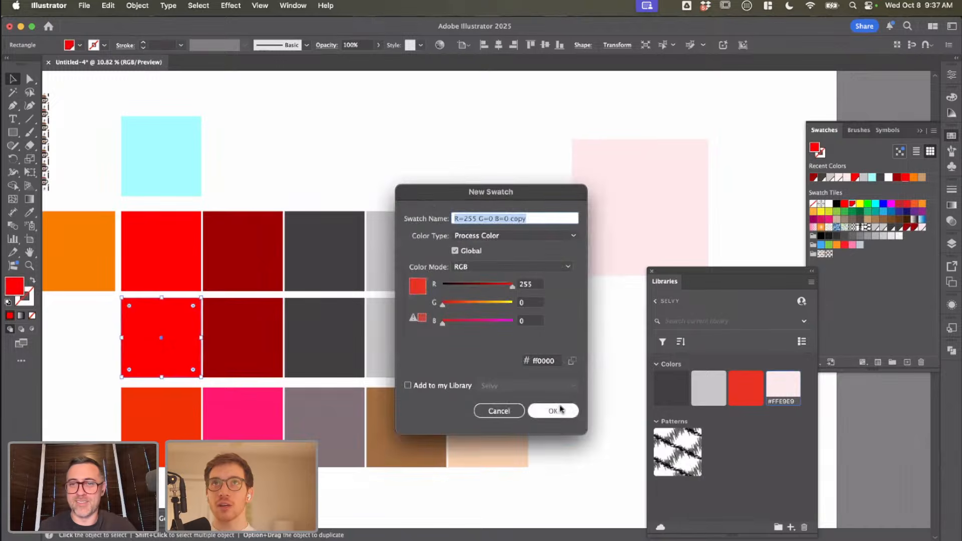
pyautogui.click(556, 409)
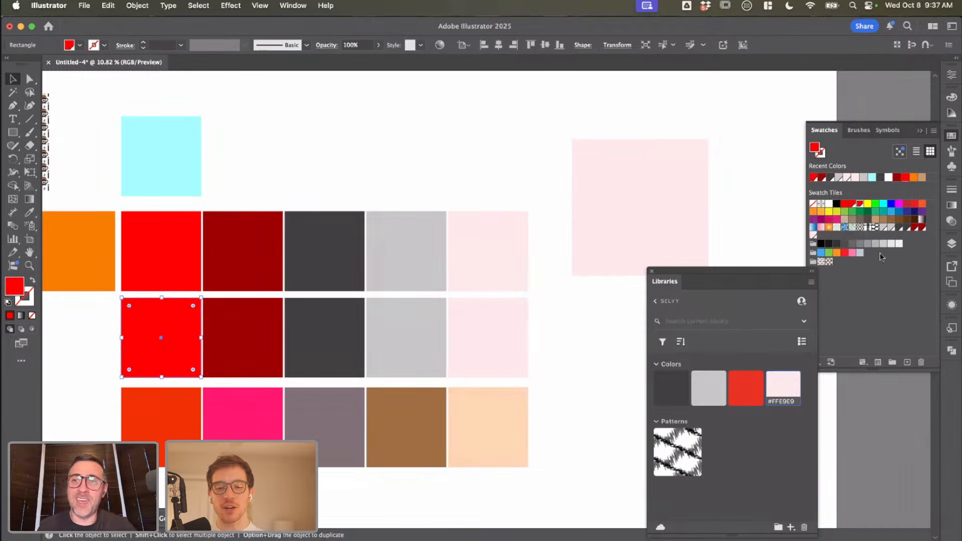
pyautogui.click(886, 287)
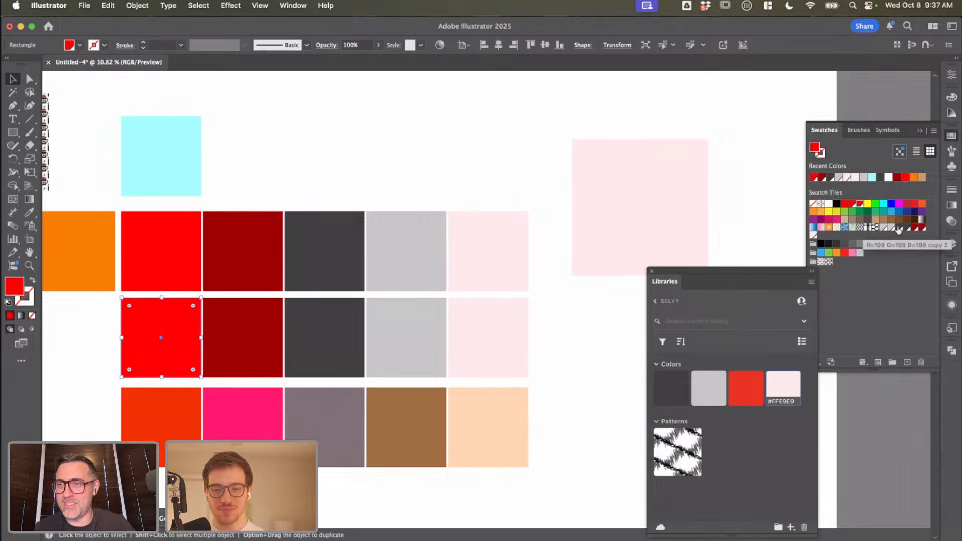
# Step: Delete the middle row's bright red square and remove the duplicate dark red and grey swatches, leaving the light grey swatch selected
pyautogui.click(899, 230)
pyautogui.press('Delete')
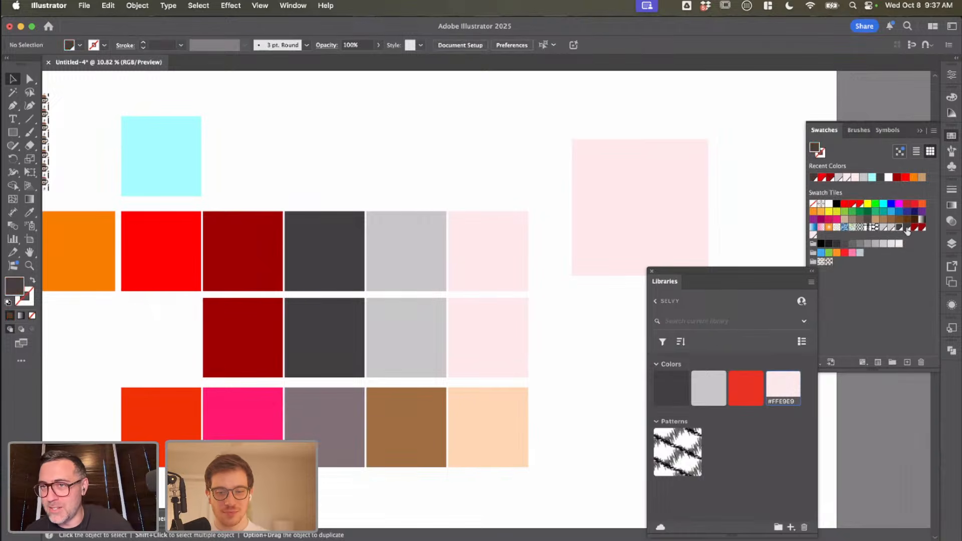
pyautogui.click(881, 228)
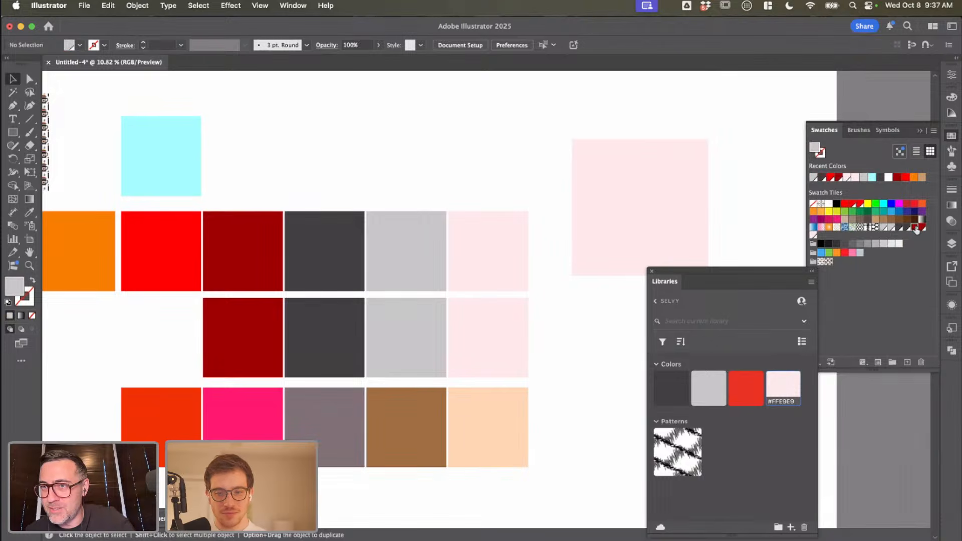
pyautogui.click(914, 227)
pyautogui.moveTo(914, 229); pyautogui.dragTo(920, 362)
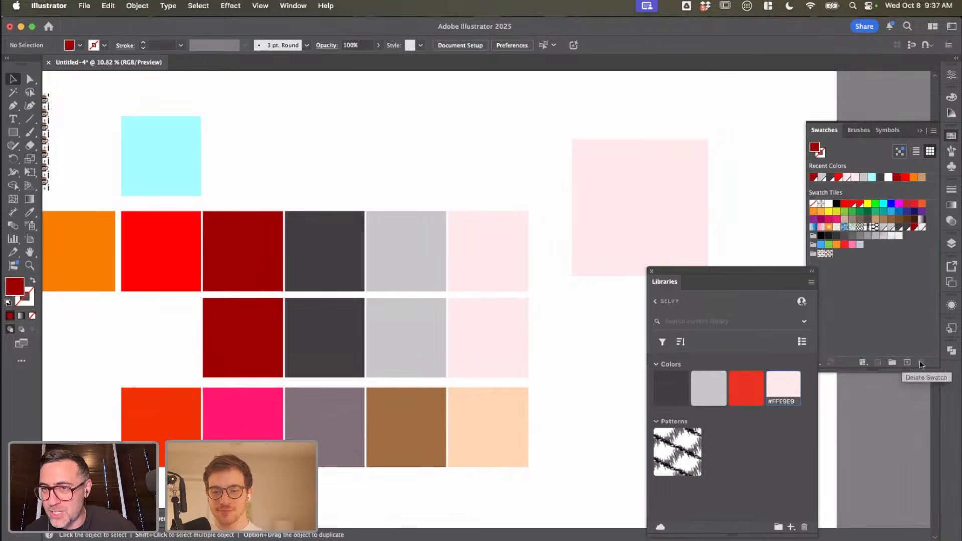
pyautogui.moveTo(889, 228); pyautogui.dragTo(890, 229)
pyautogui.moveTo(924, 382); pyautogui.dragTo(921, 363)
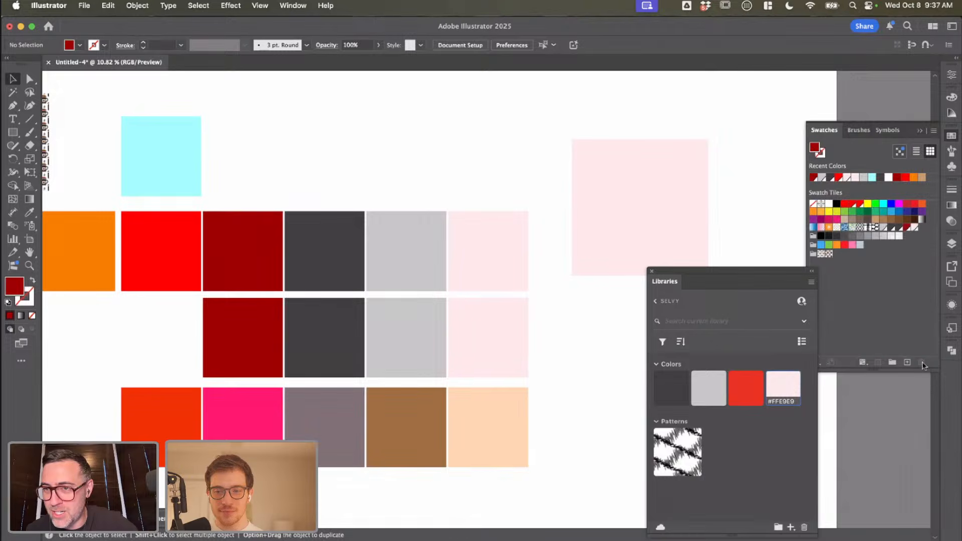
pyautogui.moveTo(898, 228); pyautogui.dragTo(921, 362)
pyautogui.click(883, 228)
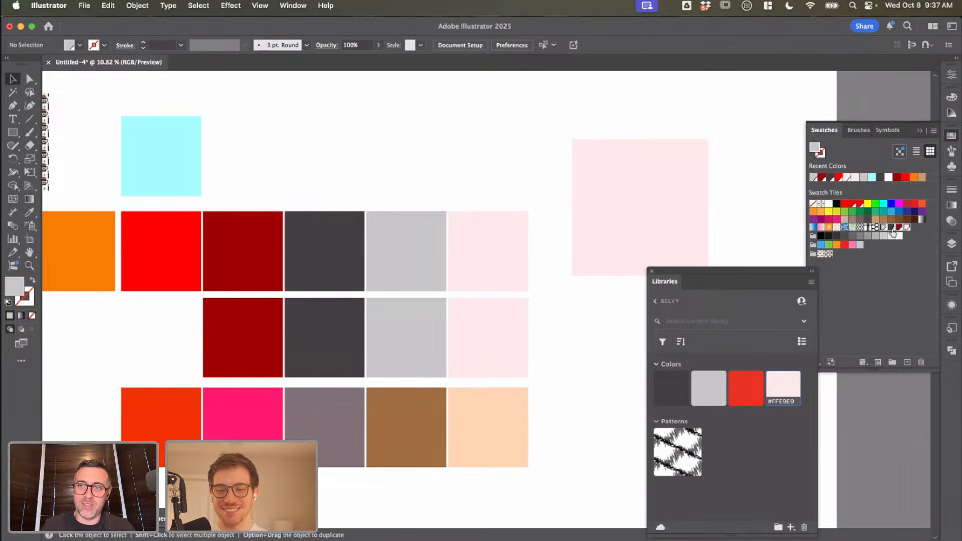
pyautogui.click(933, 132)
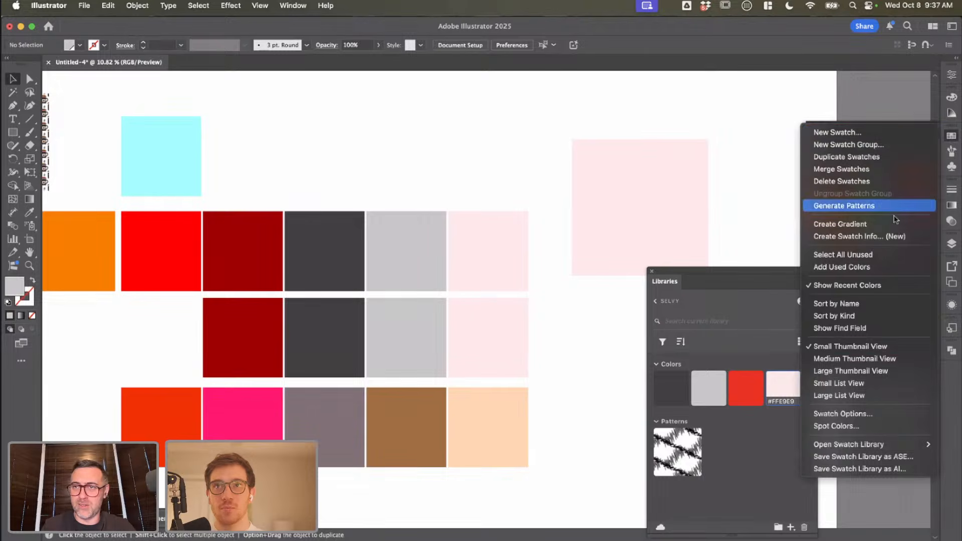
pyautogui.click(901, 346)
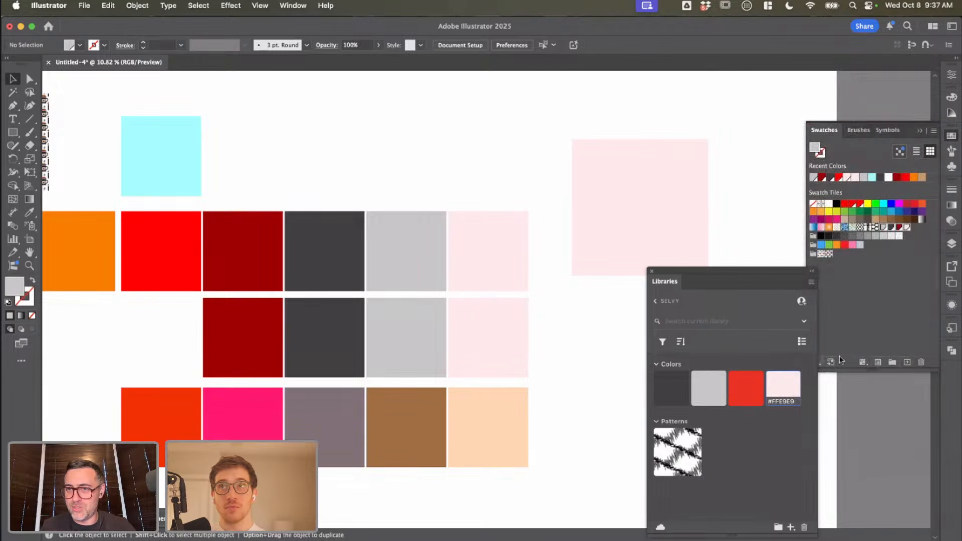
pyautogui.moveTo(736, 273); pyautogui.dragTo(696, 273)
pyautogui.click(821, 362)
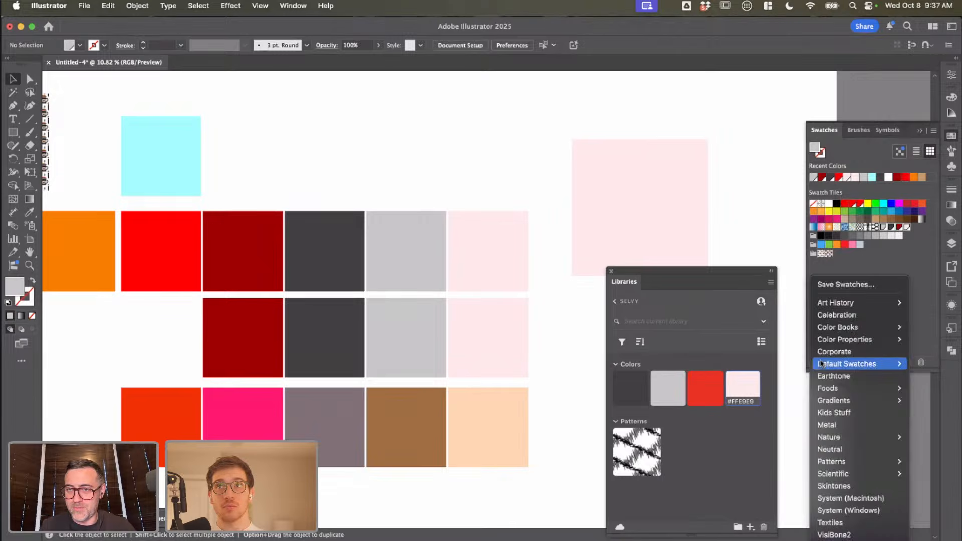
pyautogui.click(921, 308)
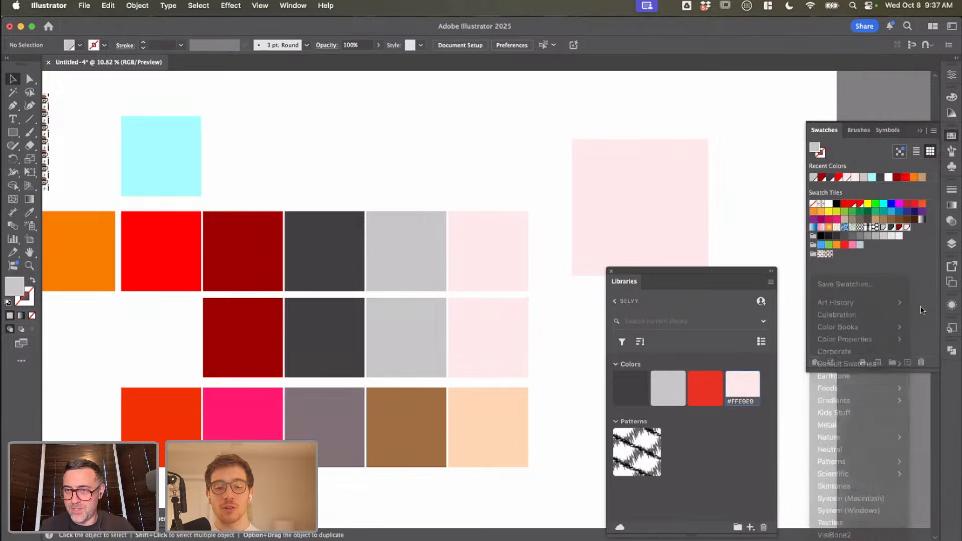
pyautogui.click(862, 362)
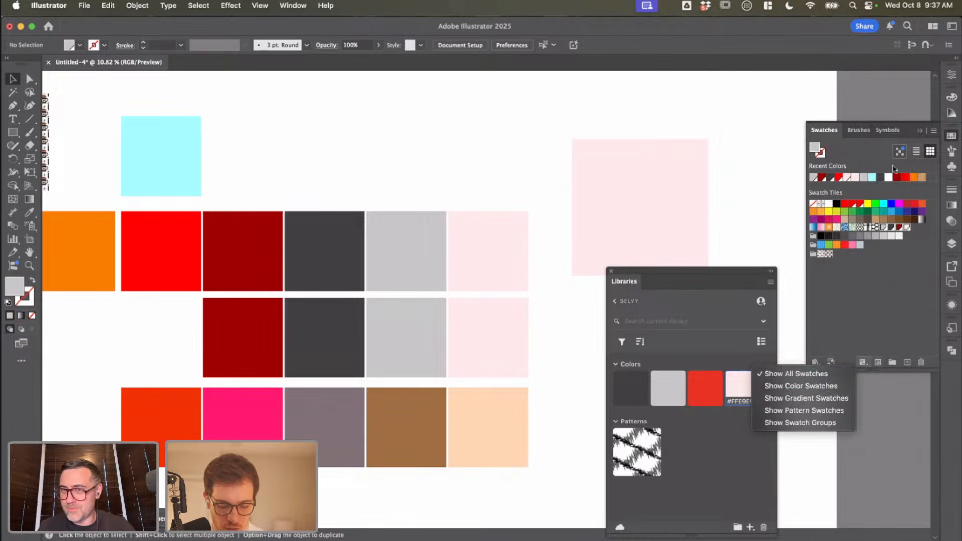
pyautogui.click(896, 155)
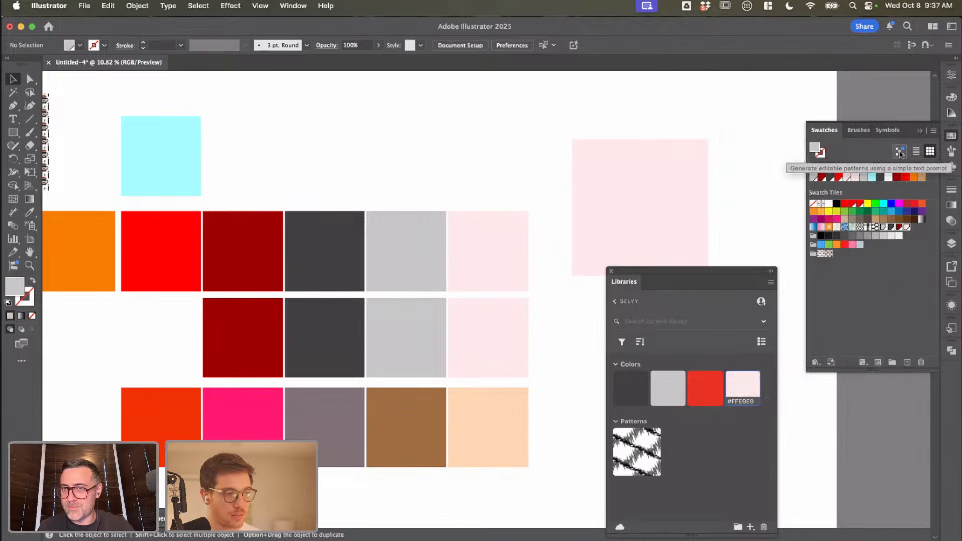
# Step: Fill the larger pale pink square with the light grey global swatch, and open and close the pattern generator
pyautogui.click(660, 208)
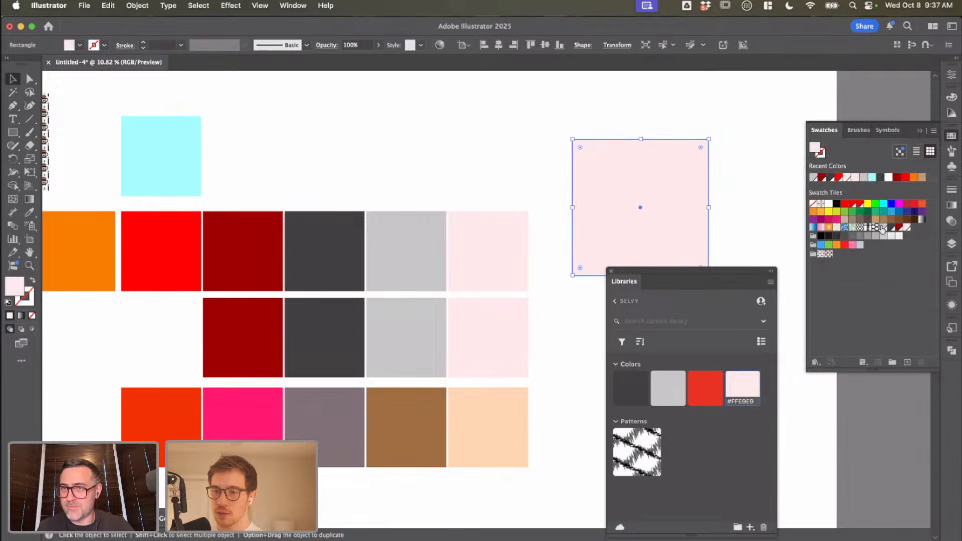
pyautogui.click(899, 235)
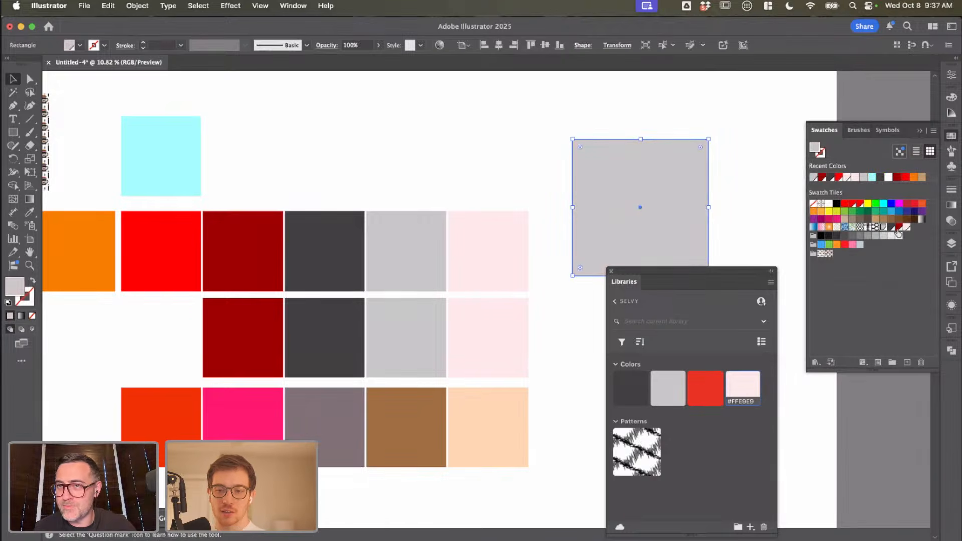
pyautogui.click(900, 151)
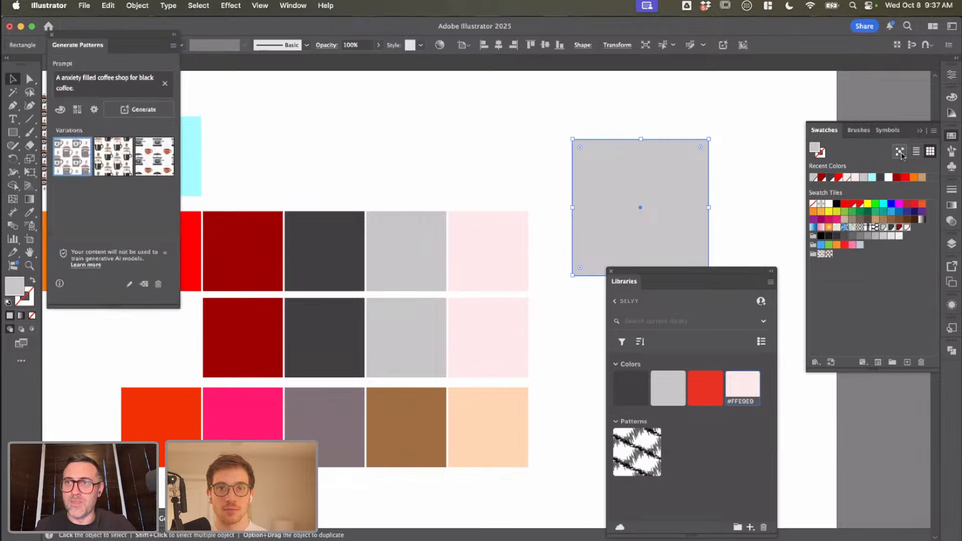
pyautogui.click(51, 35)
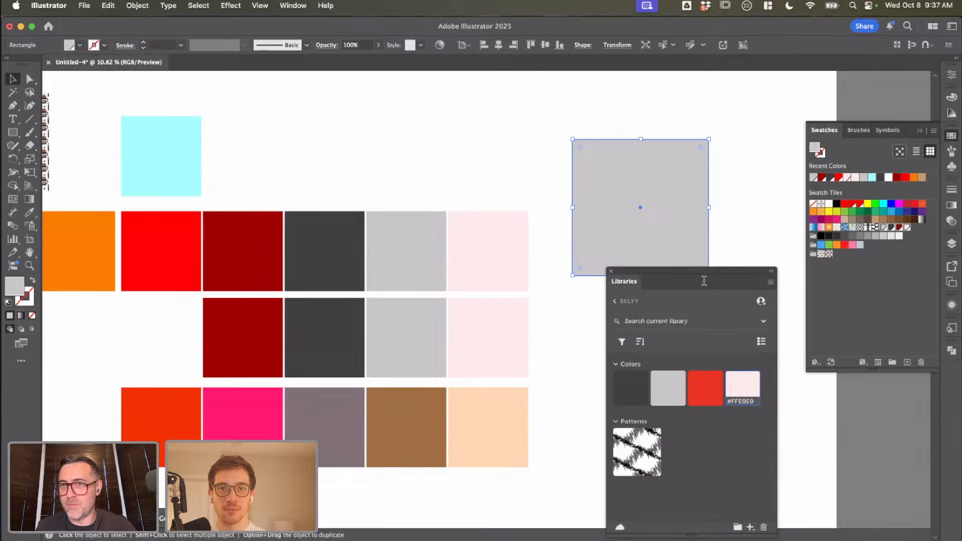
# Step: Switch to Chrome and examine the Carbon 6 rebrand case study's logo, gradients, product marks and typeface sections
pyautogui.hotkey('ctrl', 'Up')
pyautogui.click(403, 242)
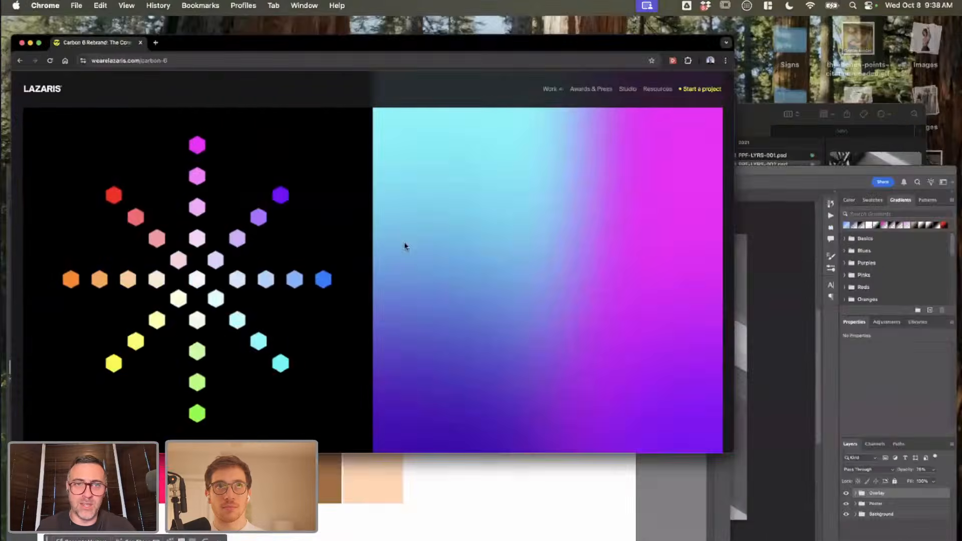
pyautogui.scroll(-10, 404, 259)
pyautogui.scroll(15, 404, 260)
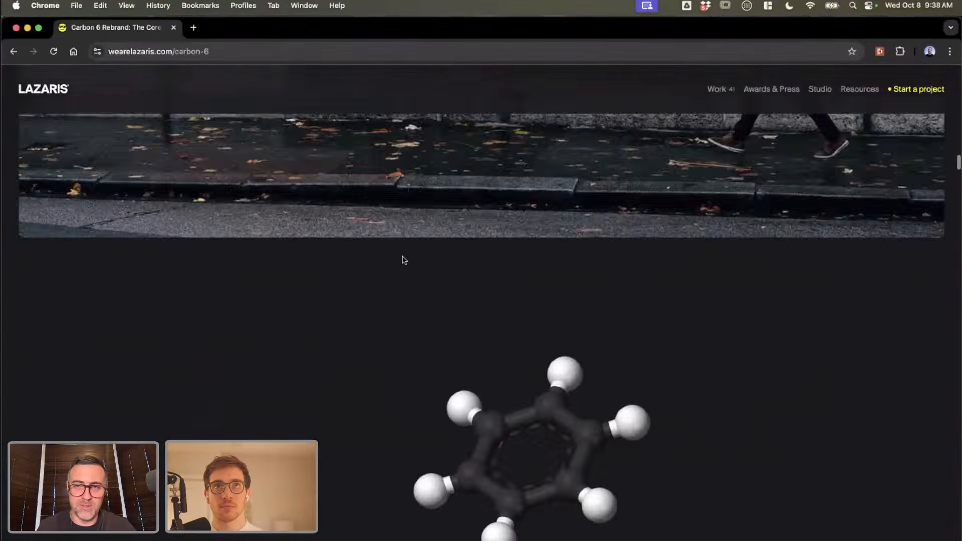
pyautogui.scroll(-2, 404, 260)
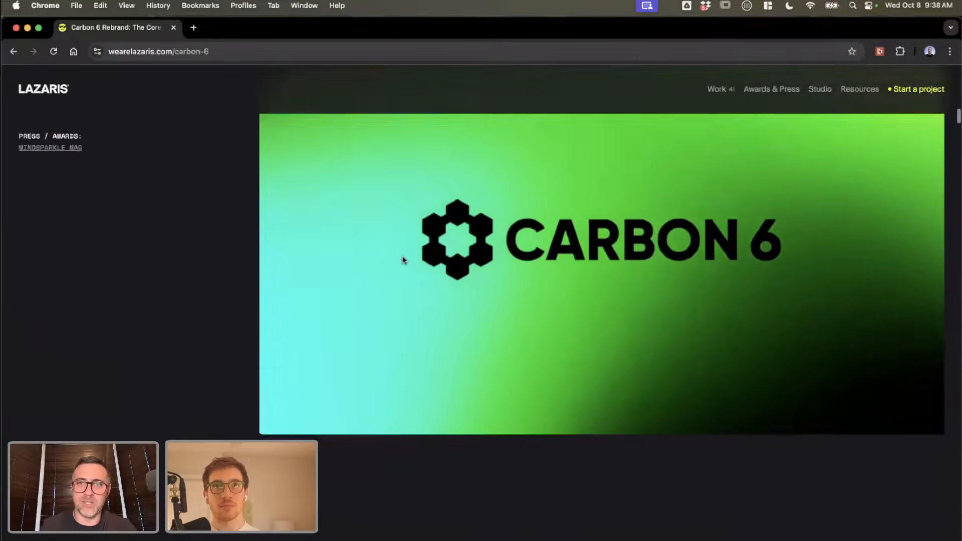
pyautogui.scroll(5, 404, 260)
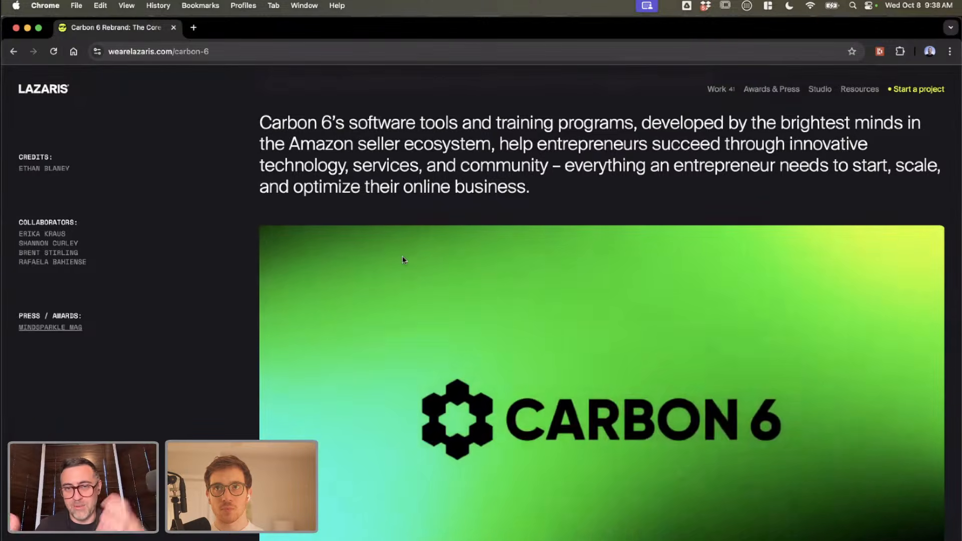
pyautogui.scroll(-15, 403, 260)
pyautogui.scroll(-20, 403, 259)
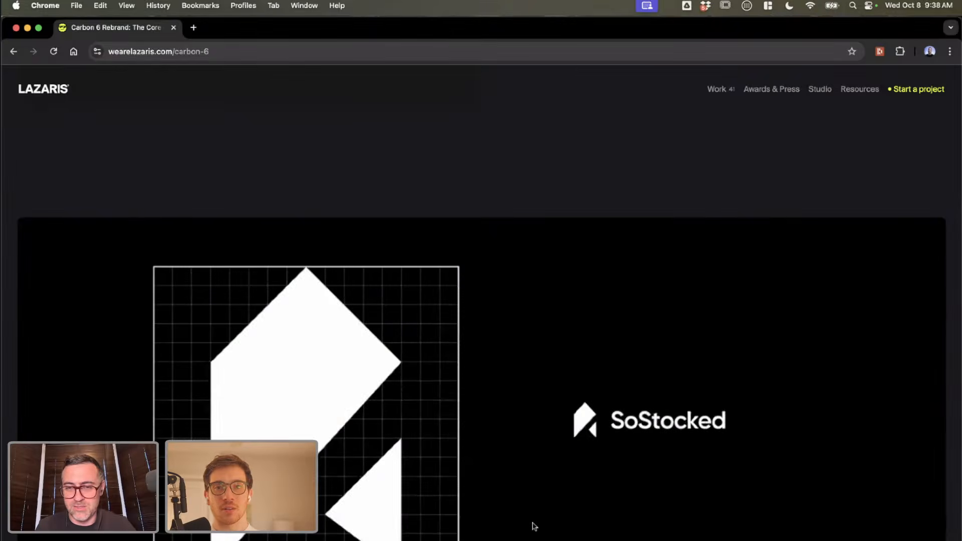
pyautogui.scroll(-10, 533, 525)
pyautogui.scroll(3, 533, 525)
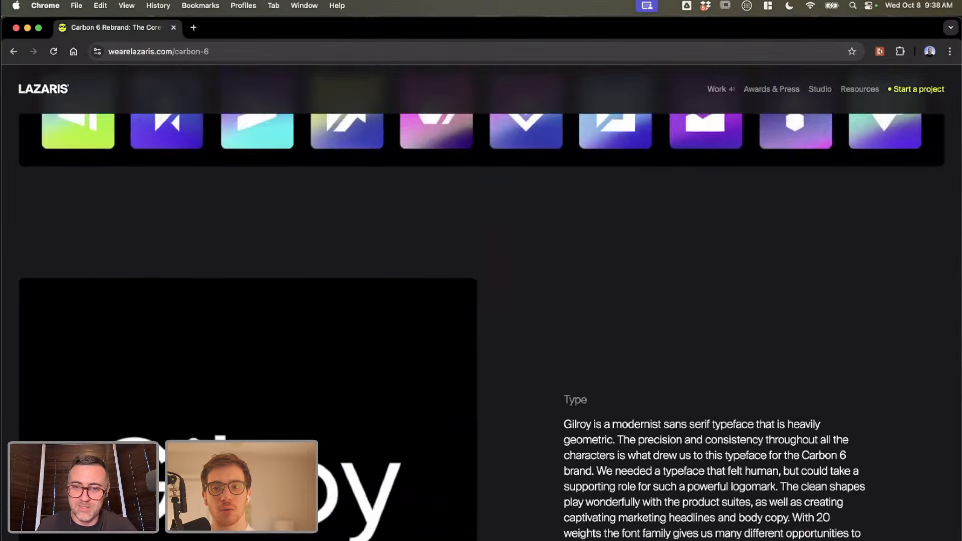
# Step: Switch back to the palette document in Illustrator and move the library clear of the large grey square
pyautogui.hotkey('ctrl', 'Up')
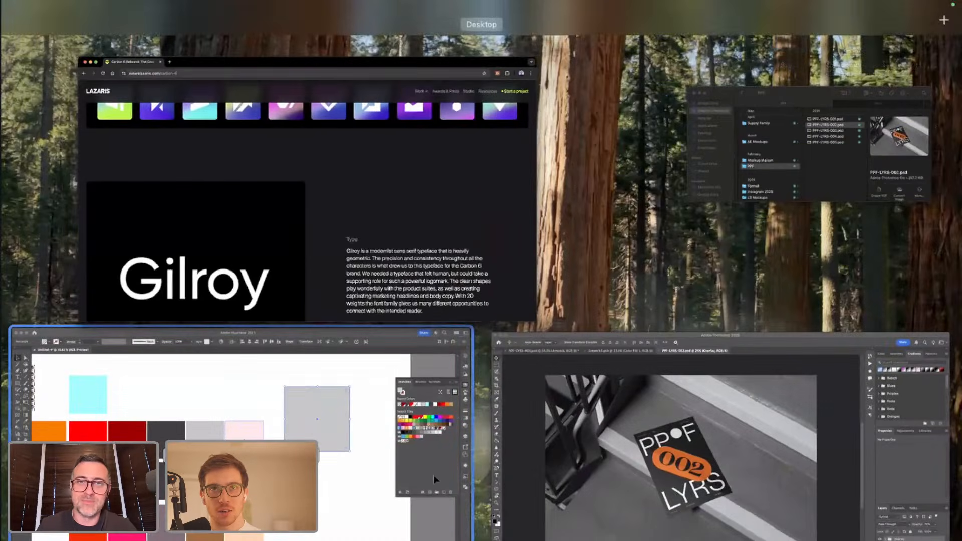
pyautogui.click(434, 479)
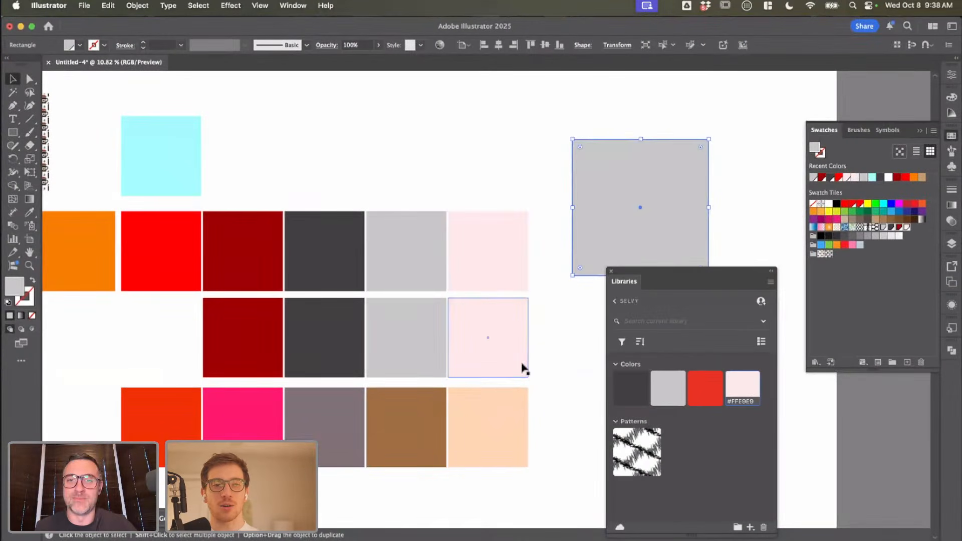
pyautogui.hscroll(5, 522, 368)
pyautogui.scroll(-2, 522, 369)
pyautogui.moveTo(685, 274); pyautogui.dragTo(727, 277)
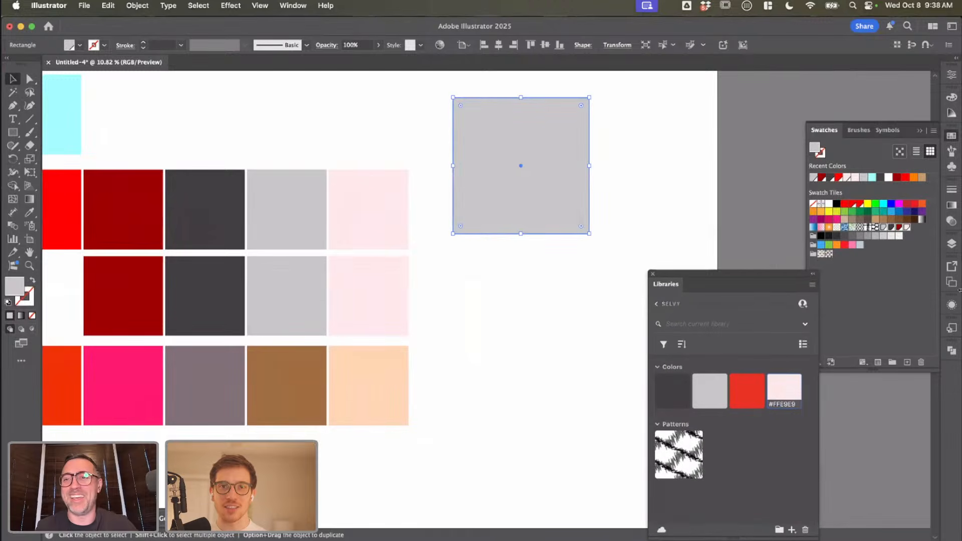
pyautogui.click(934, 133)
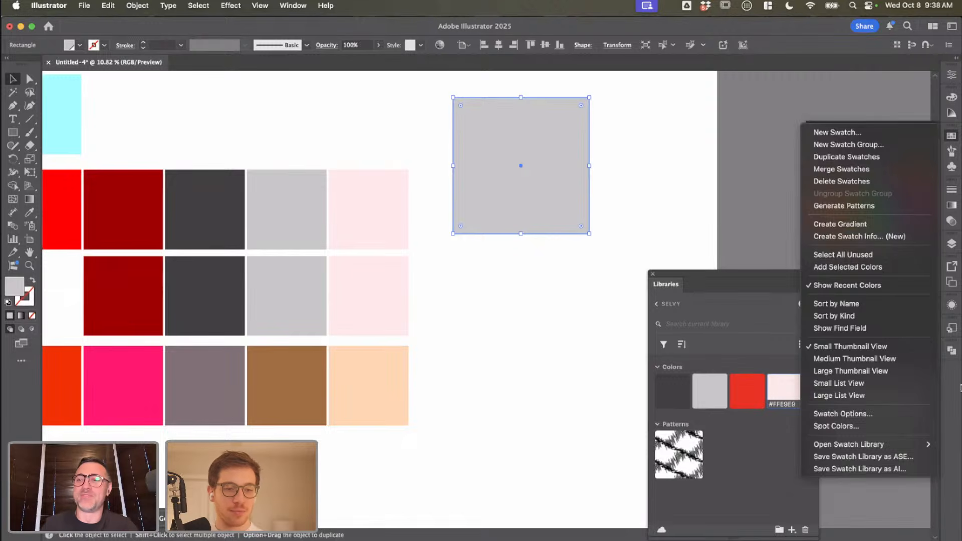
pyautogui.click(947, 402)
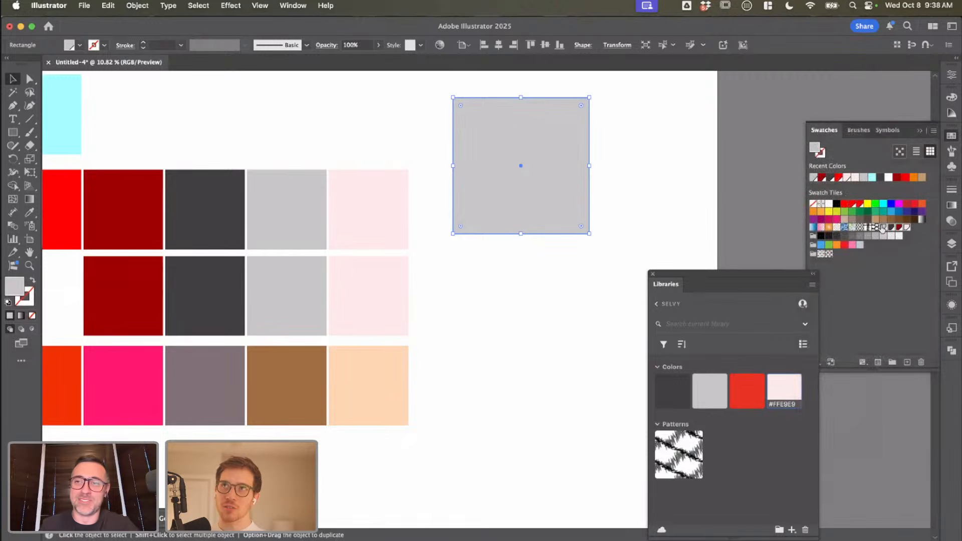
pyautogui.scroll(5, 575, 185)
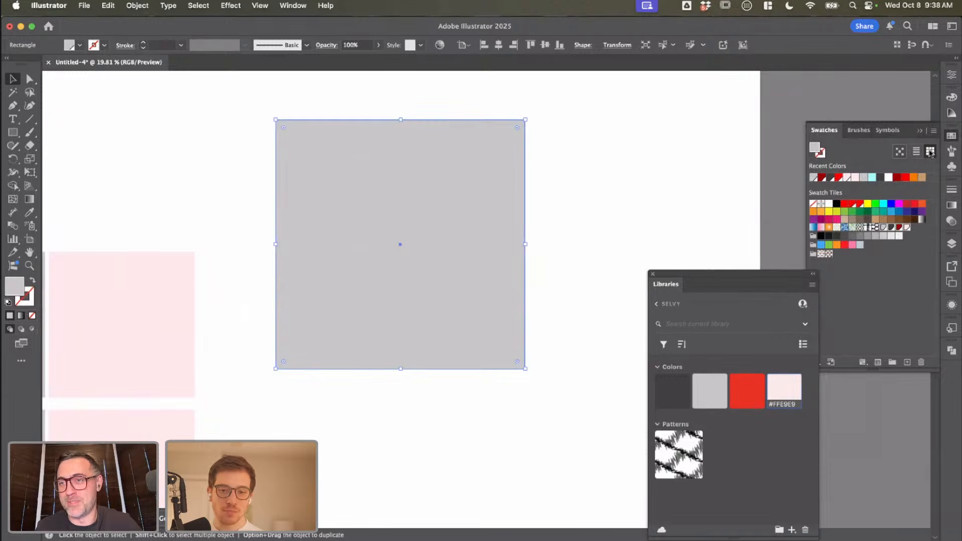
# Step: Create a gradient from the selected swatches as the fill of the large grey square
pyautogui.click(933, 132)
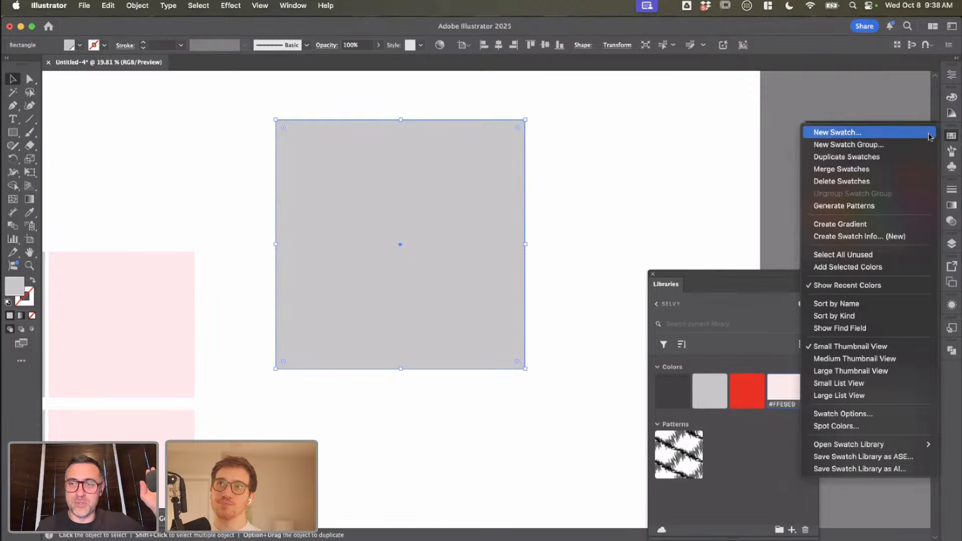
pyautogui.click(871, 224)
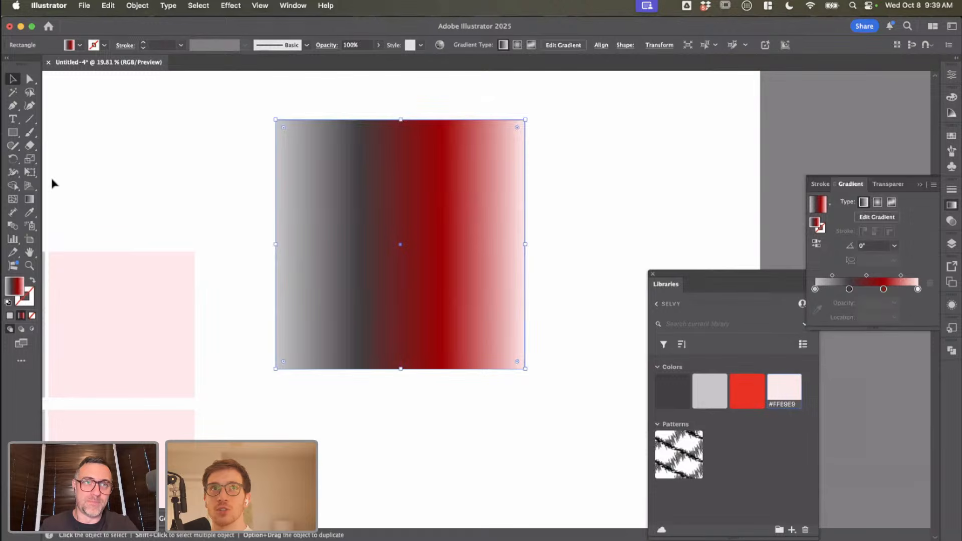
# Step: Remove the gradient's light grey stop and place its dark grey stop at about 21% with the Gradient tool
pyautogui.click(29, 199)
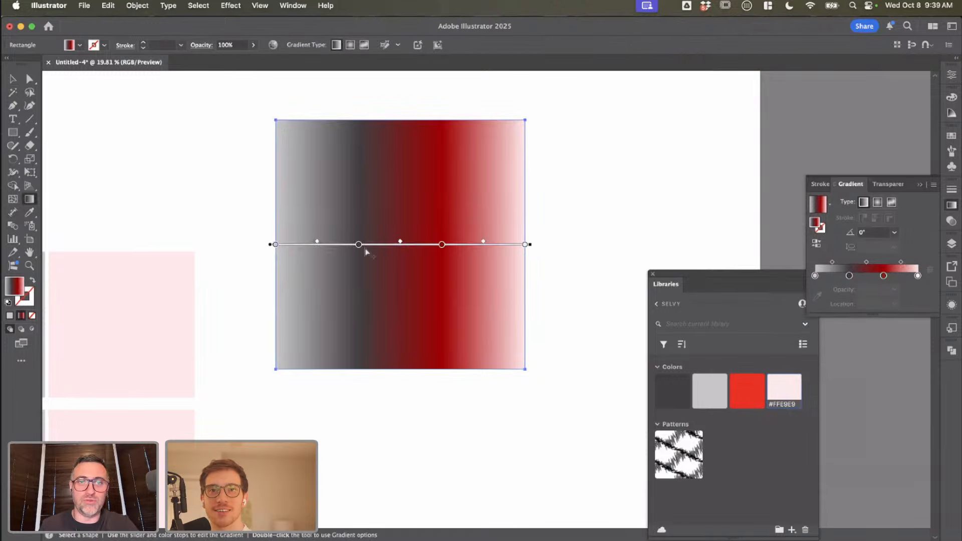
pyautogui.moveTo(360, 245); pyautogui.dragTo(338, 247)
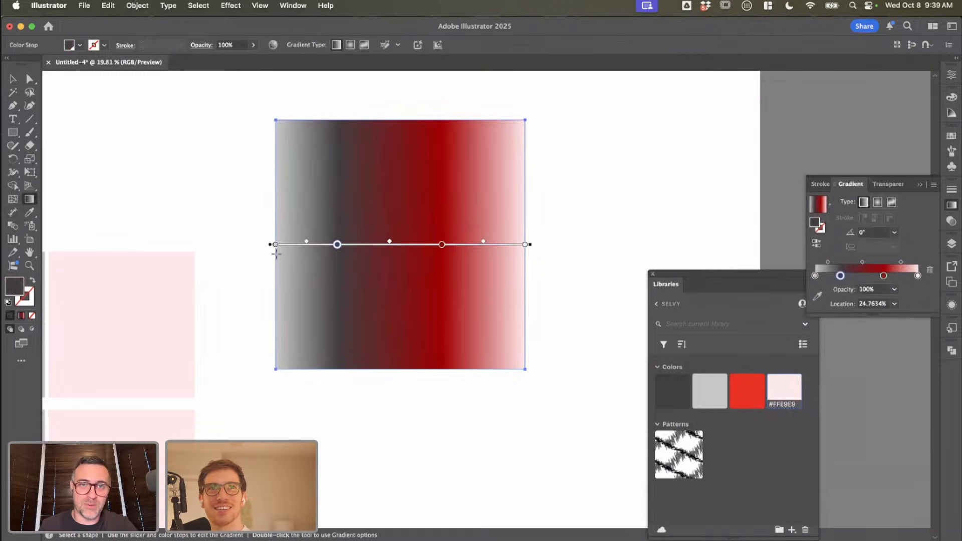
pyautogui.moveTo(277, 246); pyautogui.dragTo(475, 275)
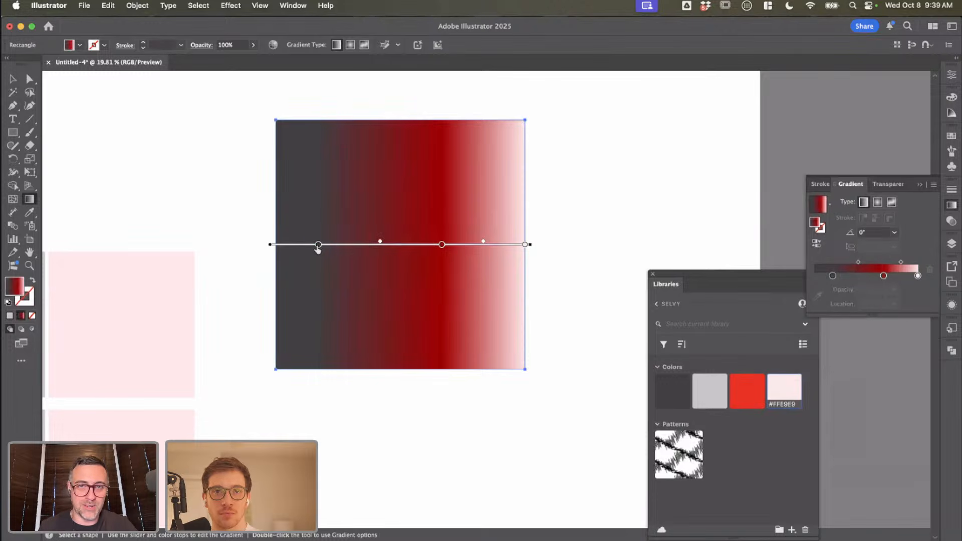
pyautogui.moveTo(318, 246)
pyautogui.mouseDown()
pyautogui.moveTo(307, 247)
pyautogui.moveTo(344, 248)
pyautogui.moveTo(328, 246)
pyautogui.mouseUp()
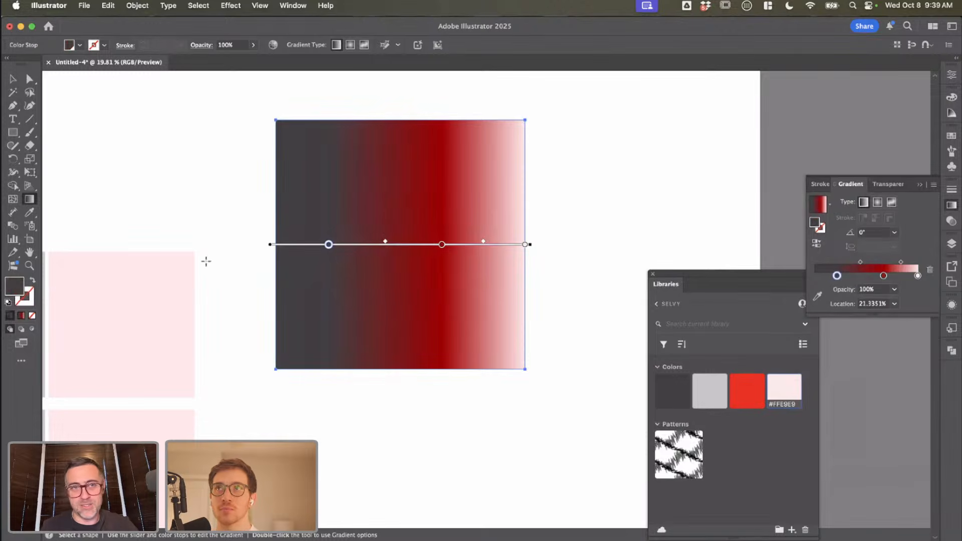
# Step: Recolour the gradient's dark grey stop to near-black
pyautogui.doubleClick(12, 288)
pyautogui.write('191717')
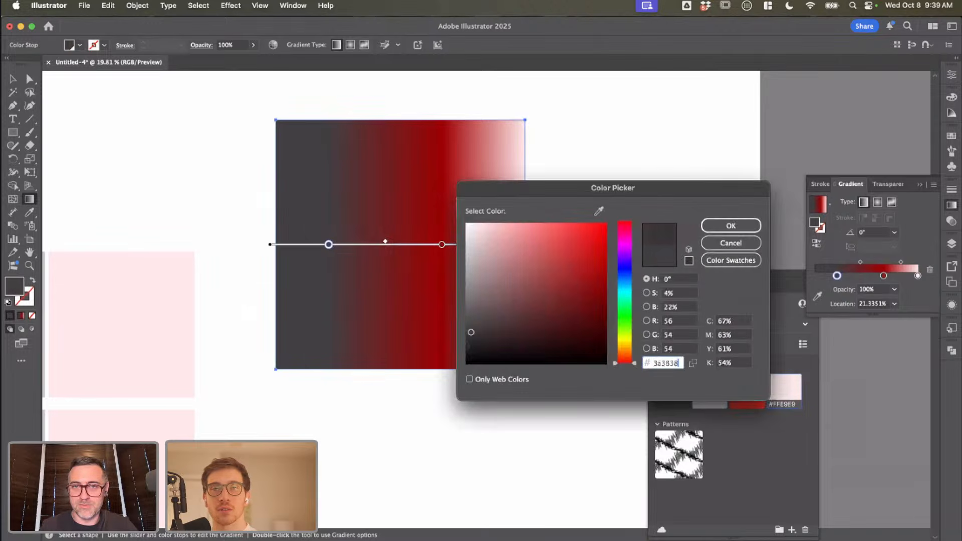
pyautogui.click(752, 226)
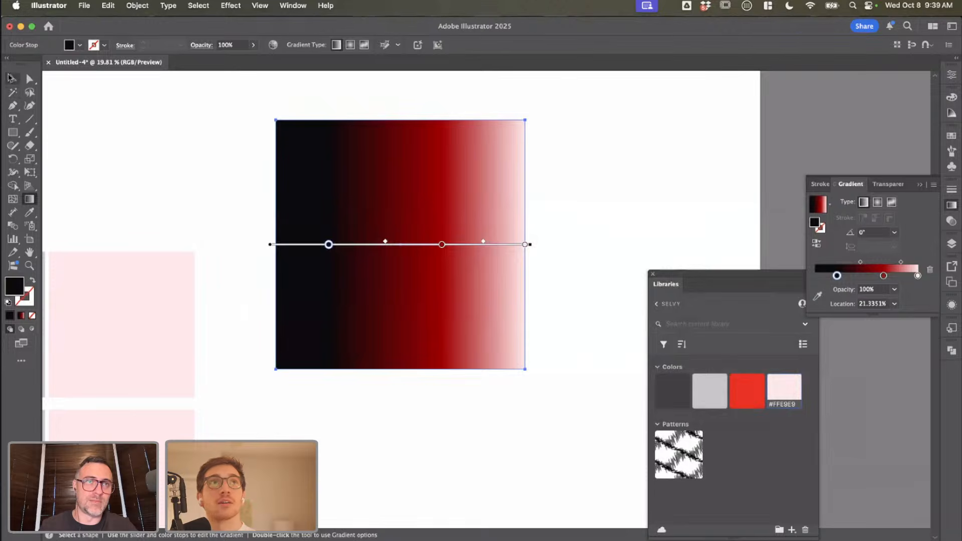
# Step: Rotate the gradient square 90° so pale pink runs along its upper edge and black along its lower edge
pyautogui.click(12, 78)
pyautogui.moveTo(419, 200); pyautogui.dragTo(387, 122)
pyautogui.click(482, 324)
pyautogui.scroll(-3, 482, 323)
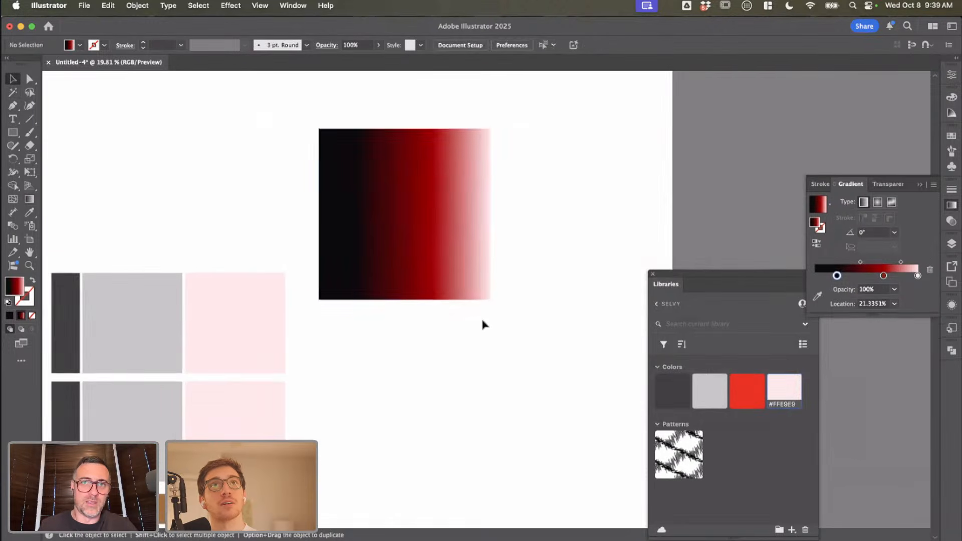
pyautogui.click(431, 275)
pyautogui.moveTo(490, 308); pyautogui.dragTo(461, 166)
pyautogui.click(520, 192)
# Step: Add the rotated square's fill gradient to the Selvy library
pyautogui.scroll(3, 520, 192)
pyautogui.click(448, 232)
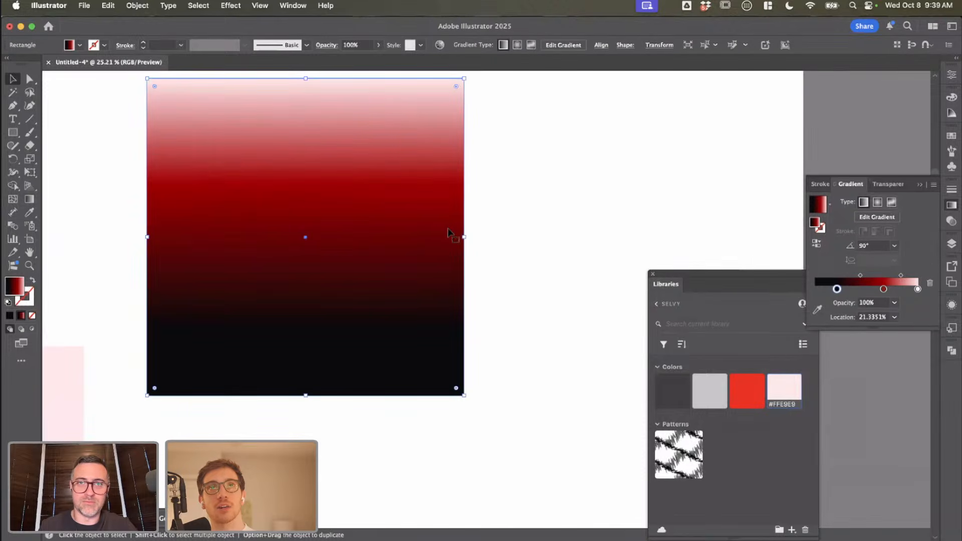
pyautogui.click(792, 531)
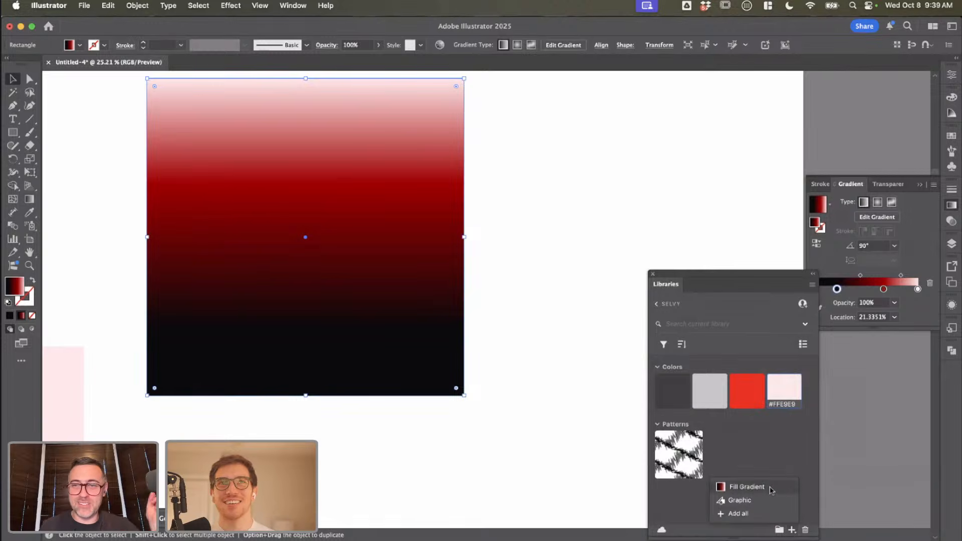
pyautogui.click(747, 487)
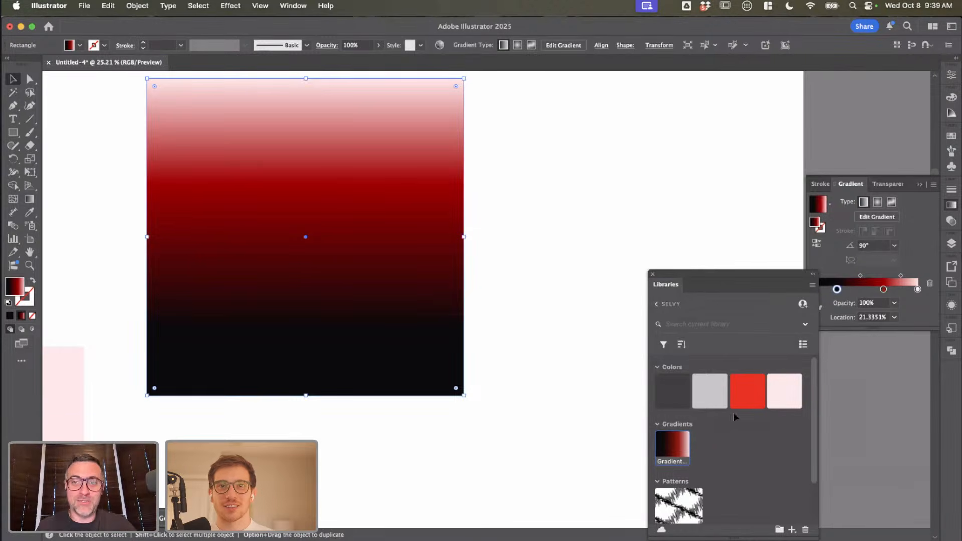
# Step: Move the gradient square to the end of the upper palette row, beside its pale pink square with lower edges level
pyautogui.scroll(-2, 535, 401)
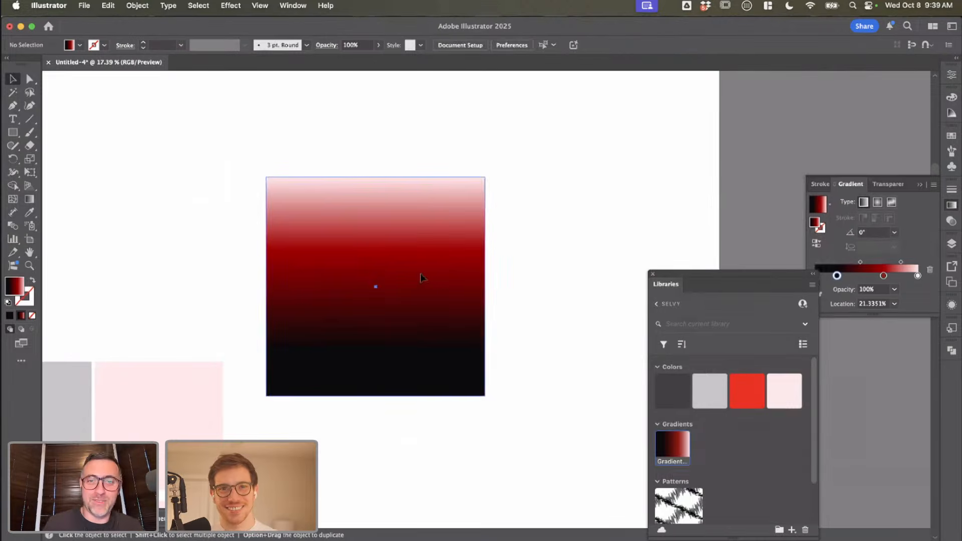
pyautogui.scroll(3, 496, 328)
pyautogui.scroll(-6, 496, 328)
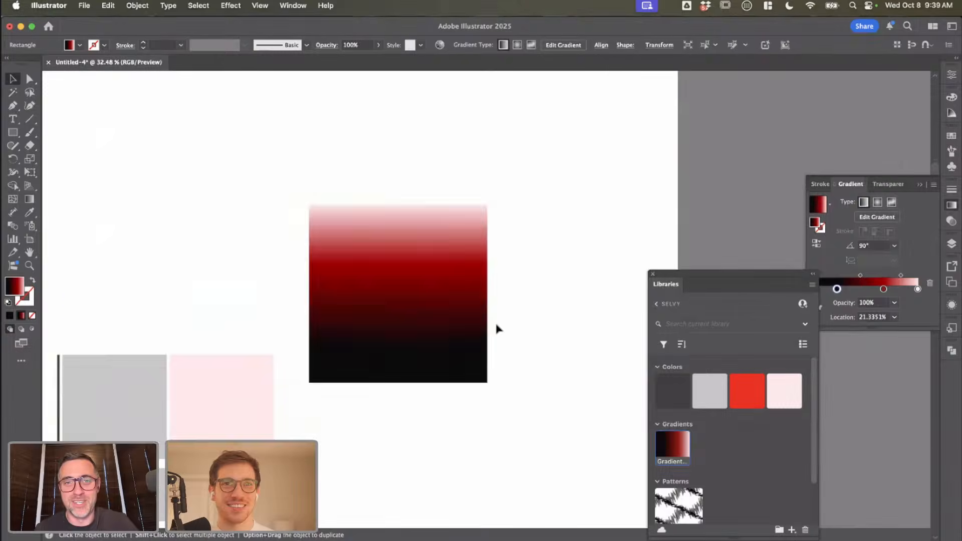
pyautogui.moveTo(455, 313); pyautogui.dragTo(418, 365)
pyautogui.click(523, 393)
pyautogui.click(487, 396)
pyautogui.scroll(-2, 487, 395)
pyautogui.hscroll(-1, 487, 396)
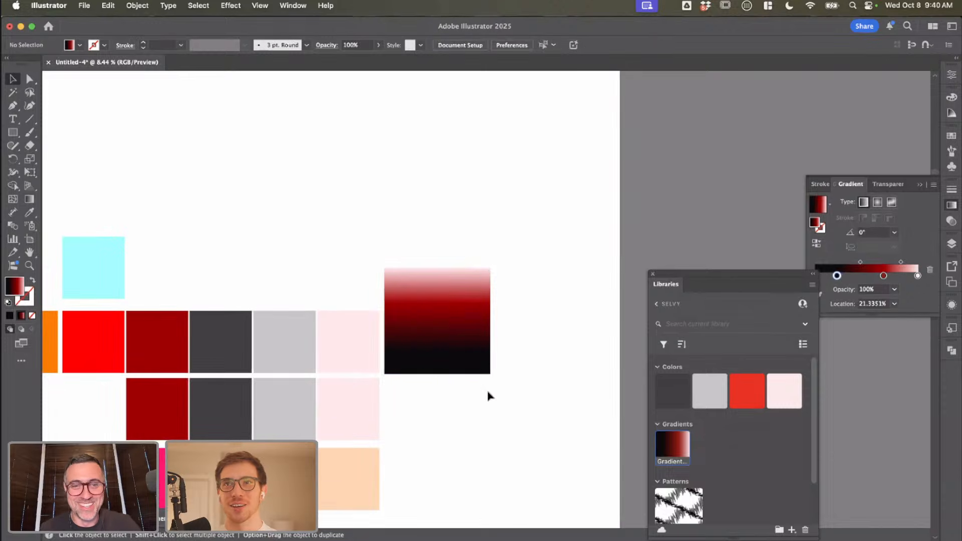
pyautogui.click(480, 349)
pyautogui.click(575, 379)
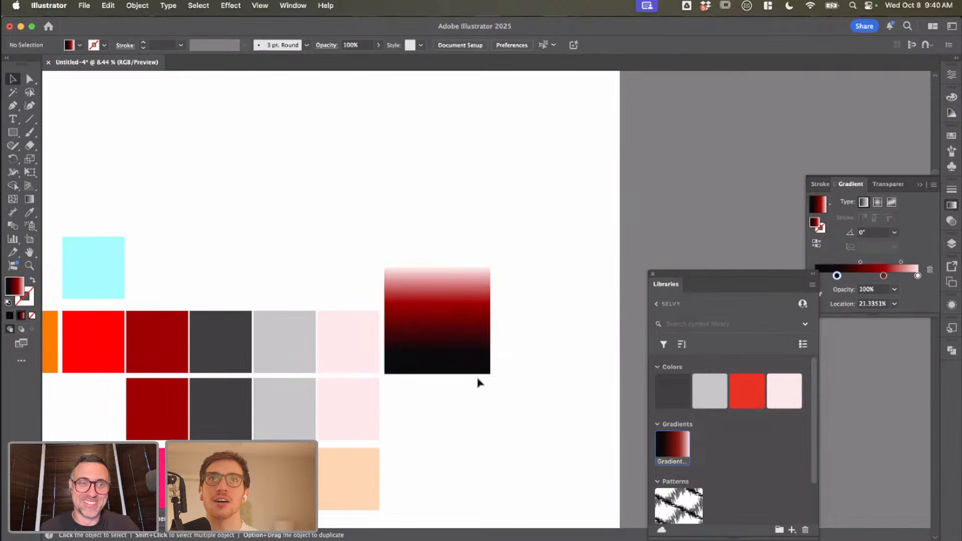
# Step: Undo moving the gradient square away and place a duplicate directly above the original instead
pyautogui.moveTo(436, 328); pyautogui.dragTo(435, 210)
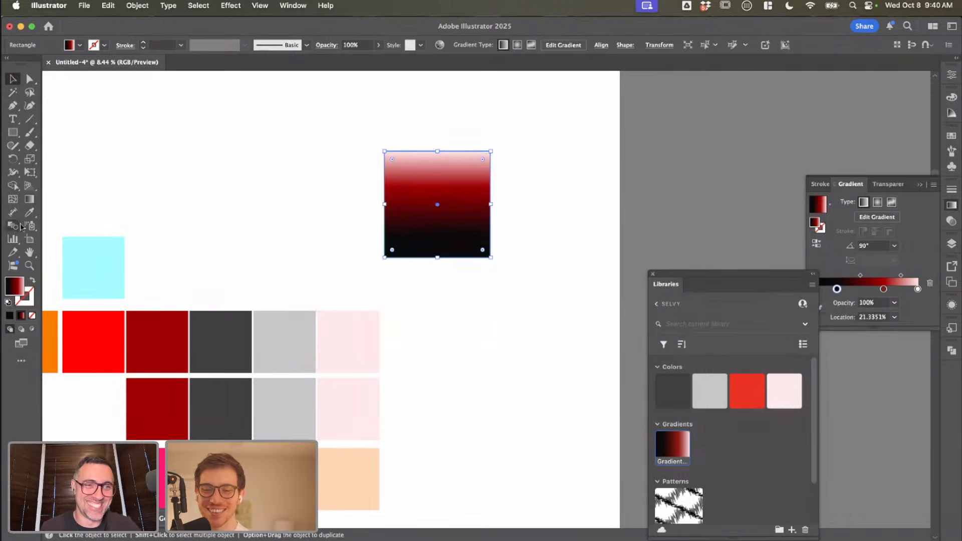
pyautogui.press('super+z')
pyautogui.moveTo(409, 300); pyautogui.dragTo(315, 205)
pyautogui.press('super+z')
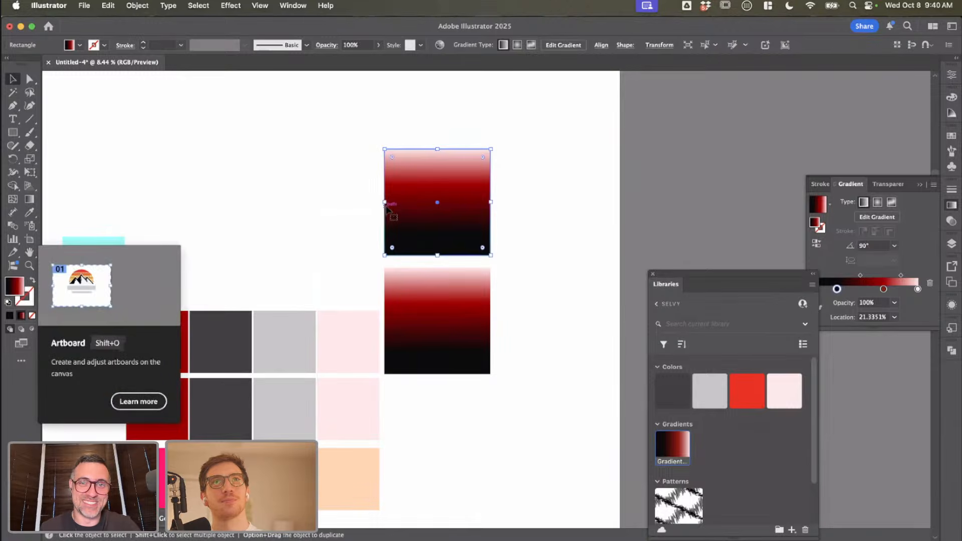
pyautogui.moveTo(384, 203); pyautogui.dragTo(354, 202)
pyautogui.moveTo(312, 206); pyautogui.dragTo(312, 206)
pyautogui.press('super+z')
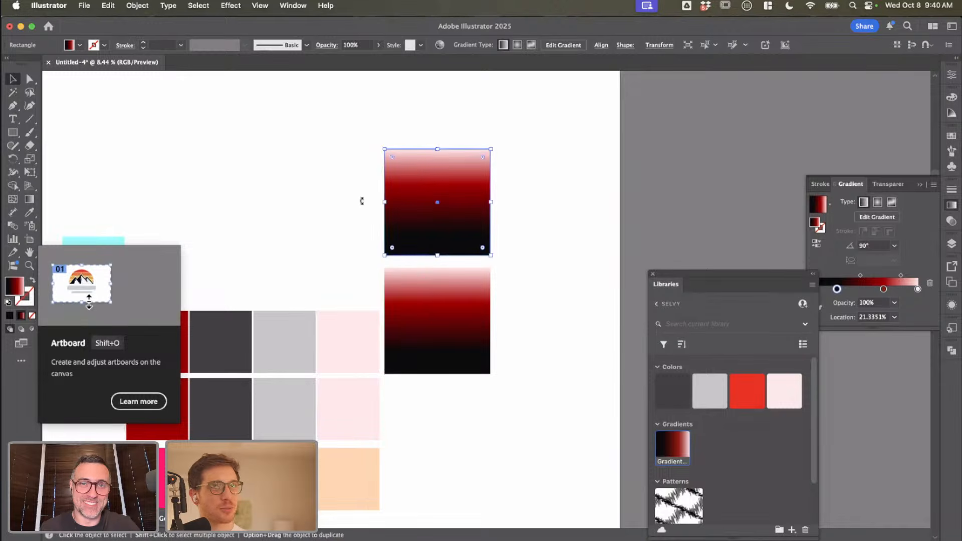
# Step: Stretch the upper gradient square leftwards into a rectangle about twice its original width
pyautogui.click(304, 208)
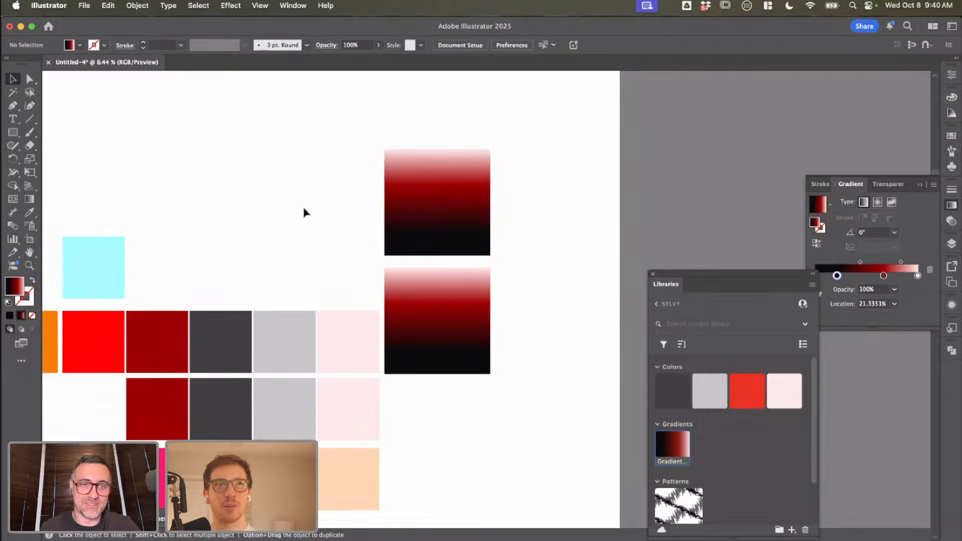
pyautogui.click(386, 201)
pyautogui.moveTo(384, 202); pyautogui.dragTo(273, 202)
pyautogui.click(510, 213)
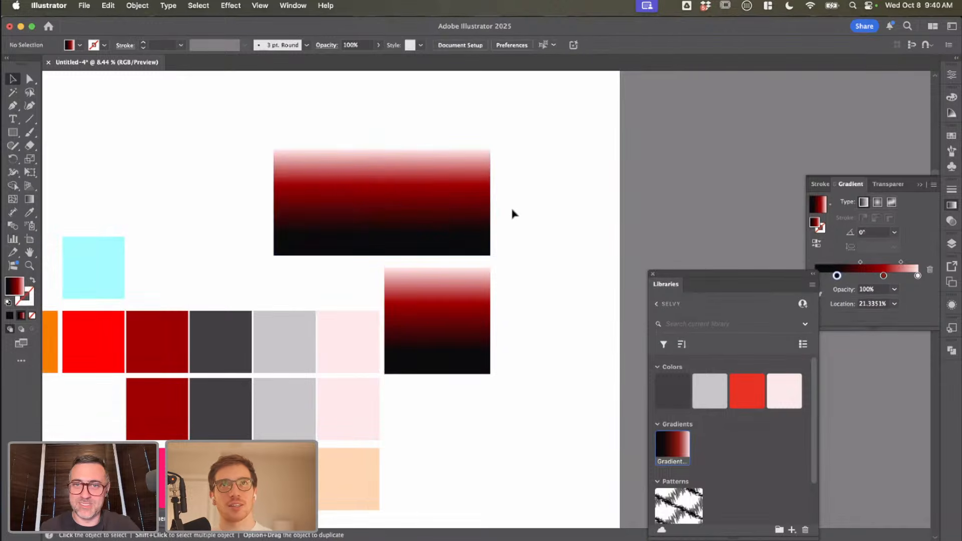
# Step: Try adding mesh points at different spots in the wide gradient rectangle, undoing each attempt
pyautogui.scroll(3, 511, 213)
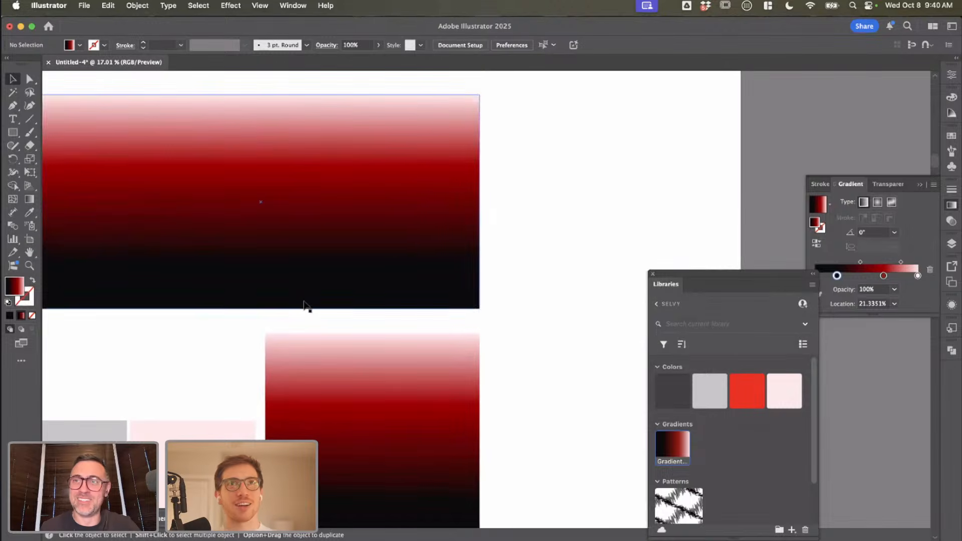
pyautogui.hscroll(-5, 304, 305)
pyautogui.scroll(1, 304, 305)
pyautogui.click(306, 306)
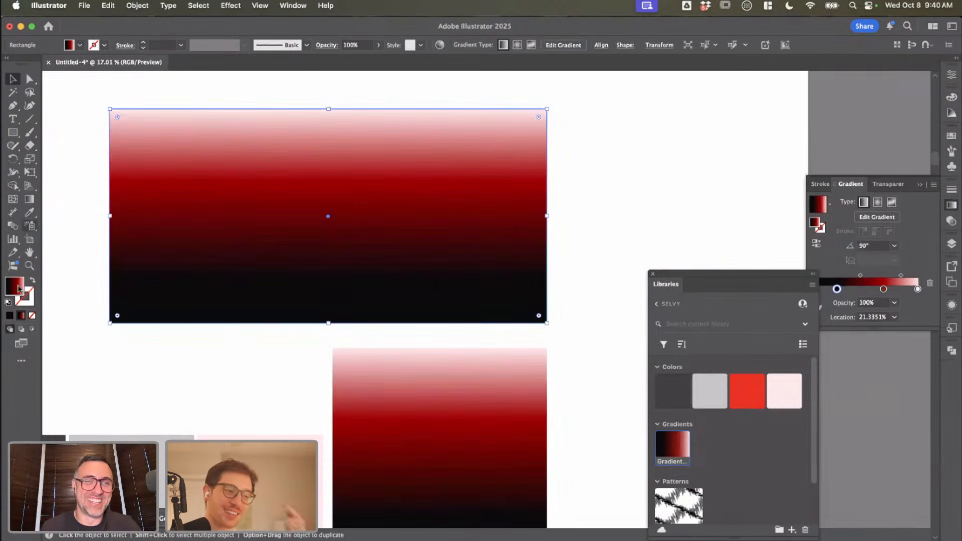
pyautogui.click(30, 201)
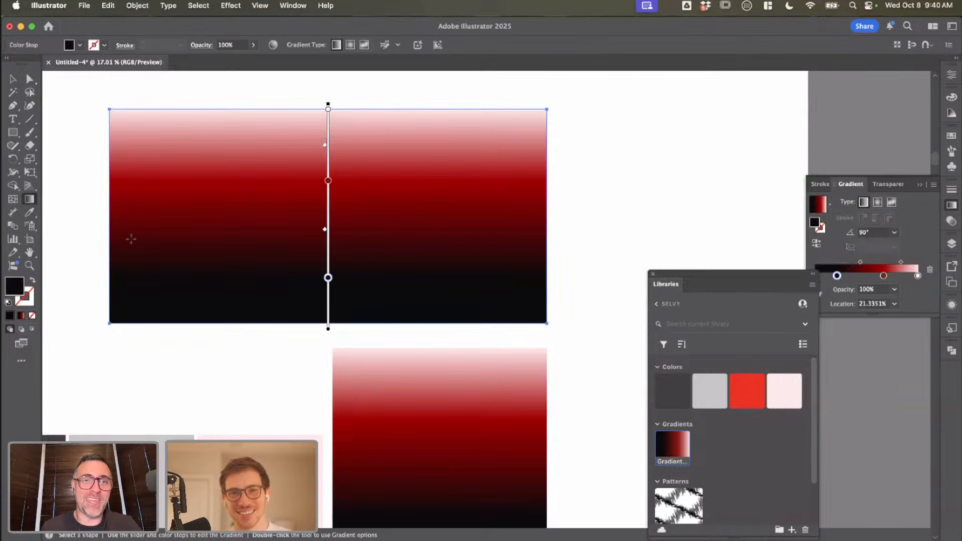
pyautogui.click(12, 199)
pyautogui.click(331, 256)
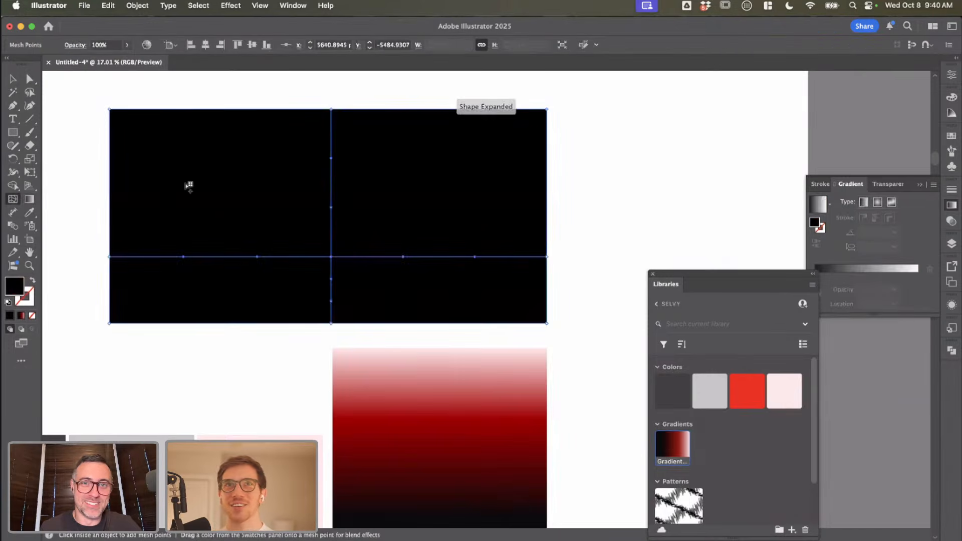
pyautogui.click(157, 160)
pyautogui.press('super+z')
pyautogui.press('super+z')
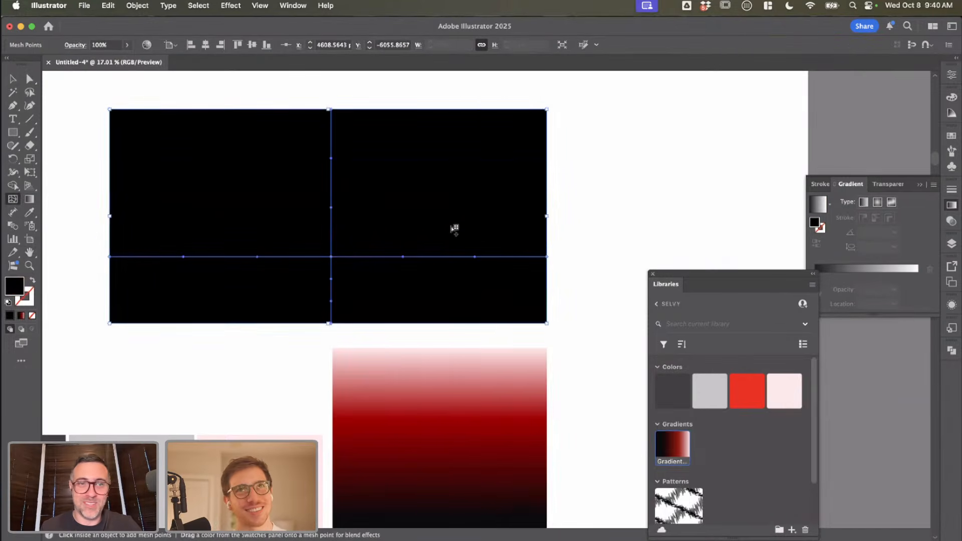
pyautogui.click(161, 180)
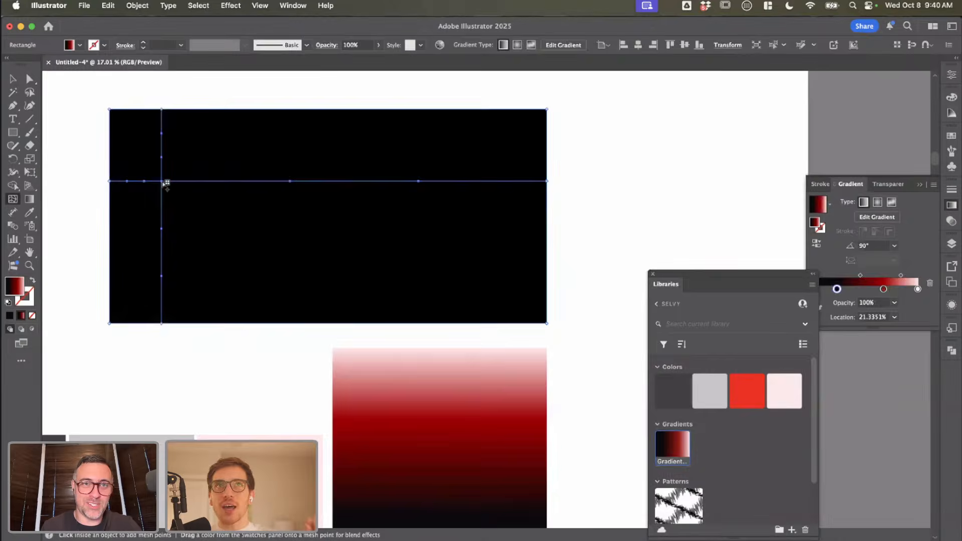
pyautogui.press('super+z')
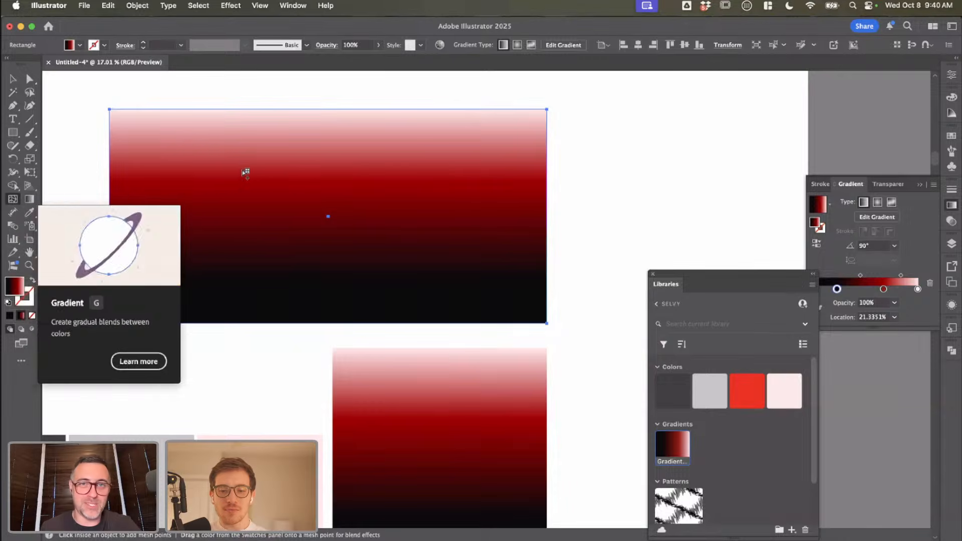
# Step: Add upper-left and lower-right mesh points to the wide rectangle and colour its upper-left mesh points with the palette's dark red
pyautogui.click(193, 173)
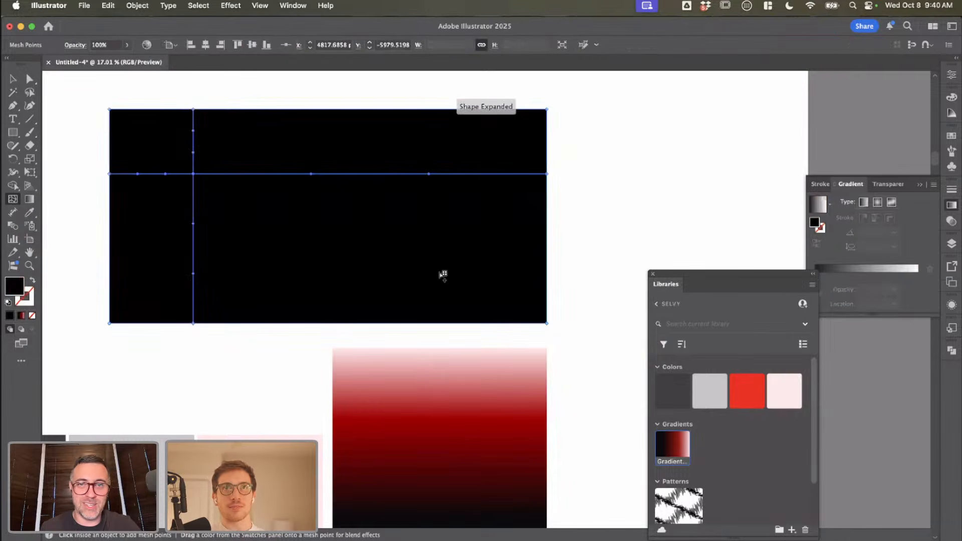
pyautogui.click(429, 249)
pyautogui.press('a')
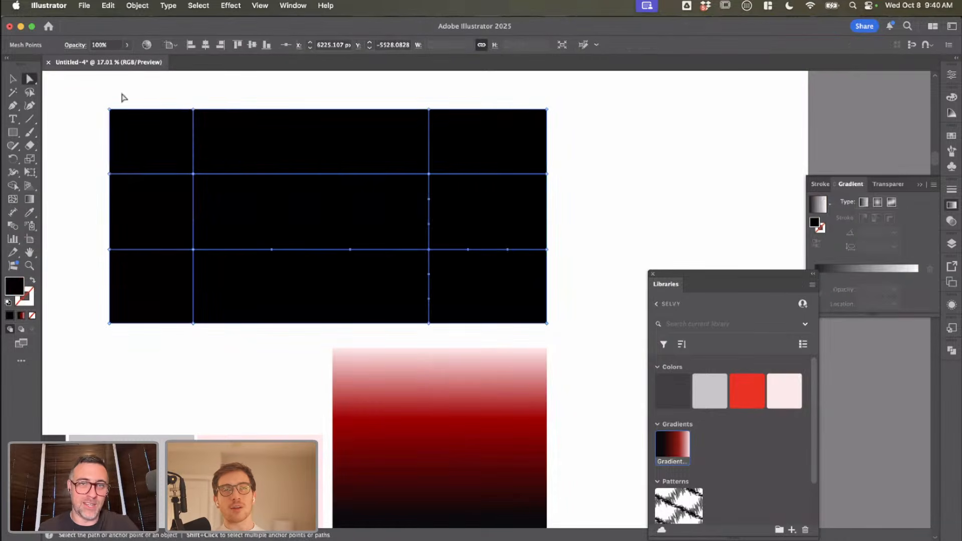
pyautogui.moveTo(212, 176); pyautogui.dragTo(231, 197)
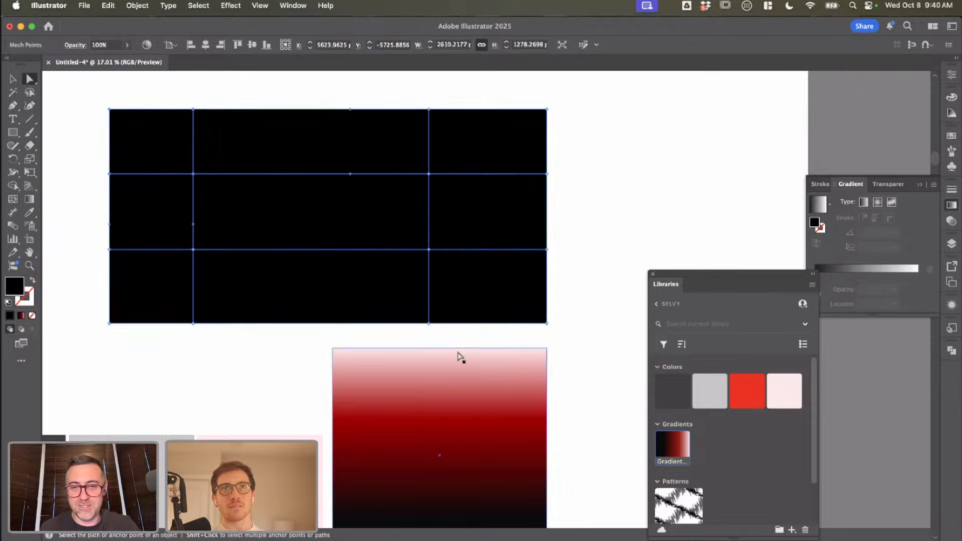
pyautogui.scroll(-3, 458, 353)
pyautogui.scroll(-3, 458, 353)
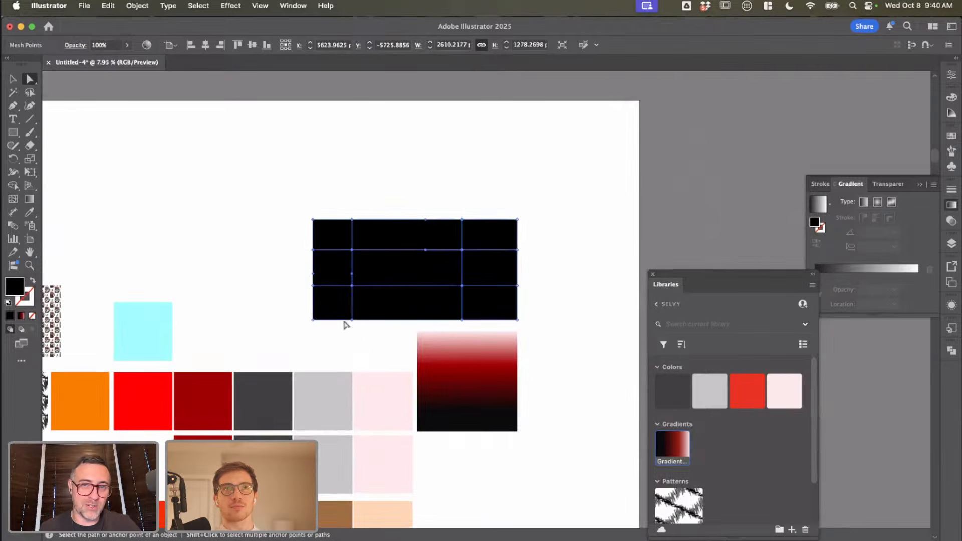
pyautogui.press('i')
pyautogui.click(208, 424)
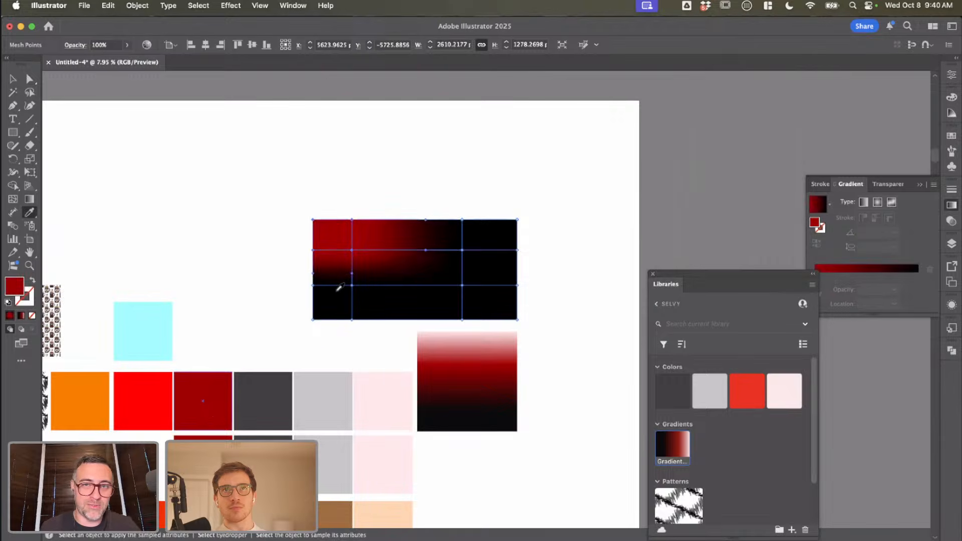
# Step: Colour the wide rectangle's upper-right mesh points with the palette's pale pink
pyautogui.press('v')
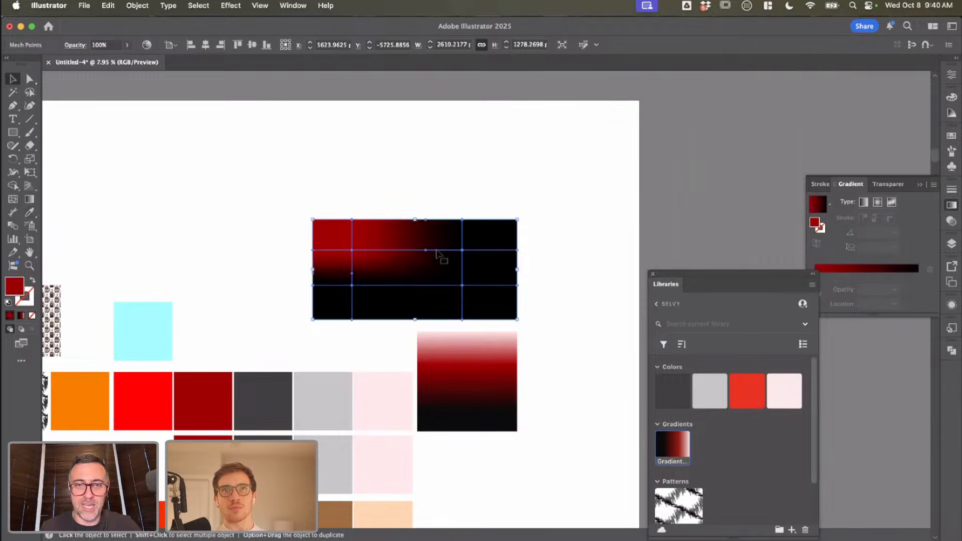
pyautogui.press('a')
pyautogui.moveTo(440, 207); pyautogui.dragTo(534, 258)
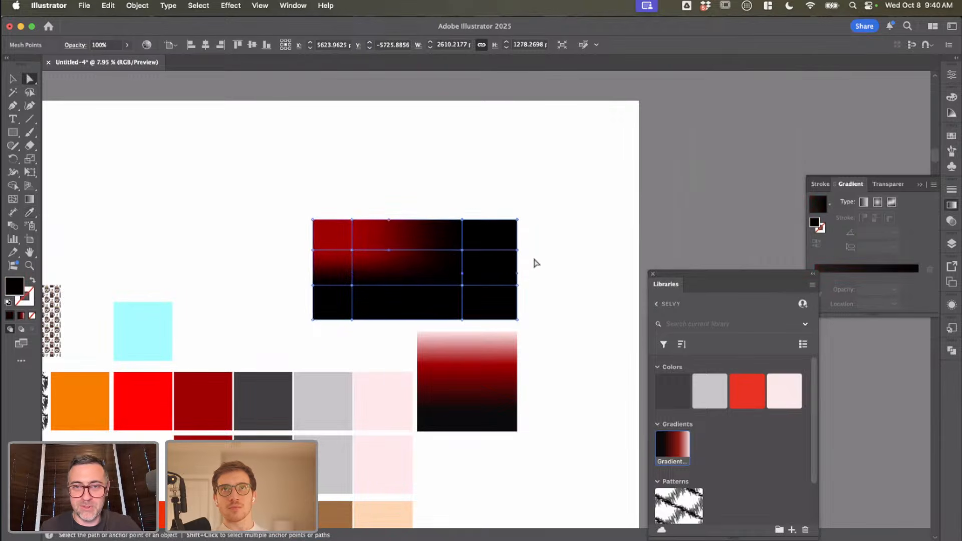
pyautogui.press('i')
pyautogui.click(384, 398)
pyautogui.press('v')
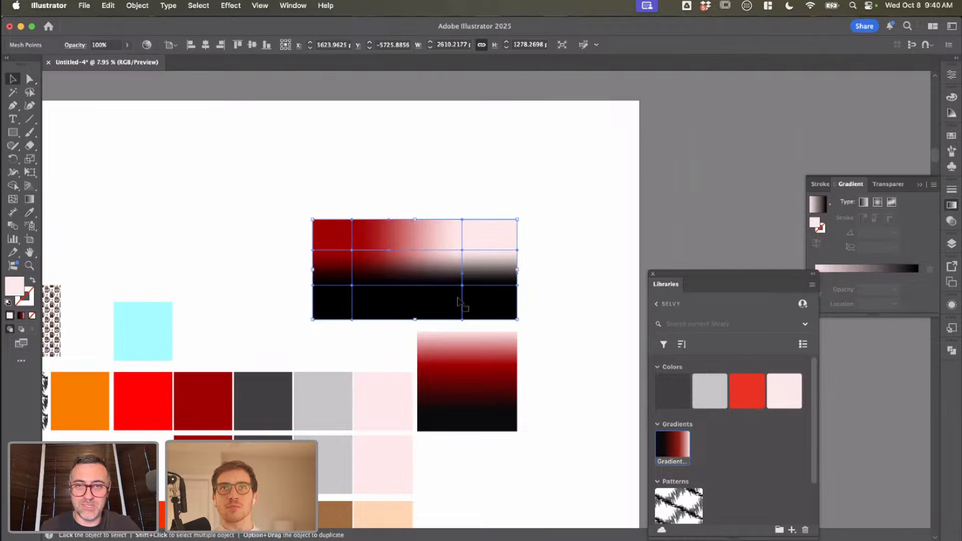
# Step: Try applying the palette's dark grey to the whole wide mesh rectangle
pyautogui.click(334, 331)
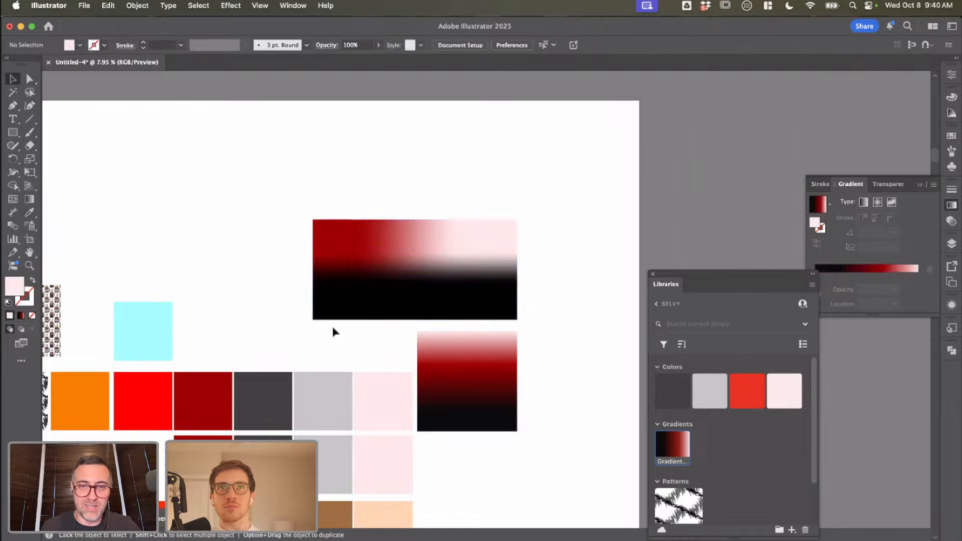
pyautogui.click(366, 321)
pyautogui.press('i')
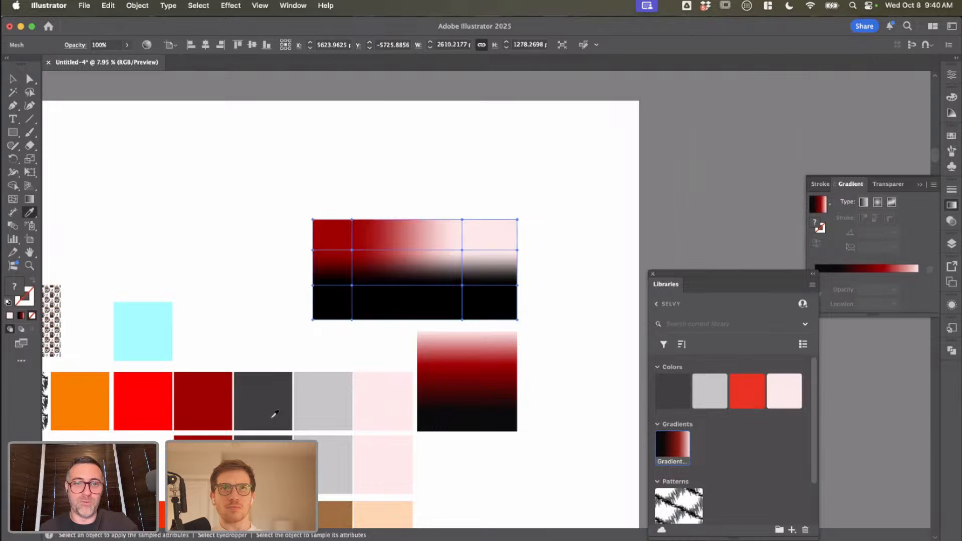
pyautogui.click(266, 437)
pyautogui.press('super+z')
# Step: Colour the wide rectangle's lower-left mesh points with the palette's dark grey
pyautogui.press('v')
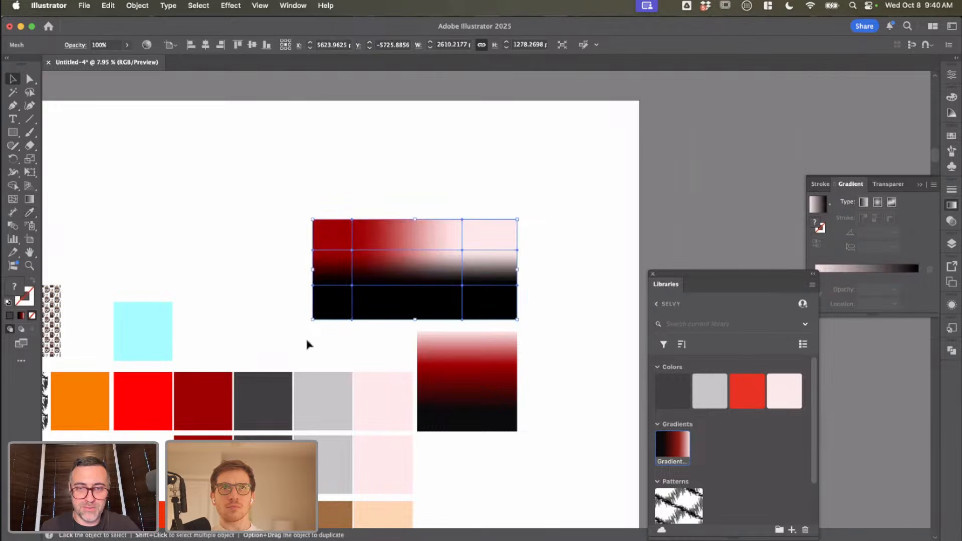
pyautogui.press('a')
pyautogui.moveTo(301, 286); pyautogui.dragTo(365, 338)
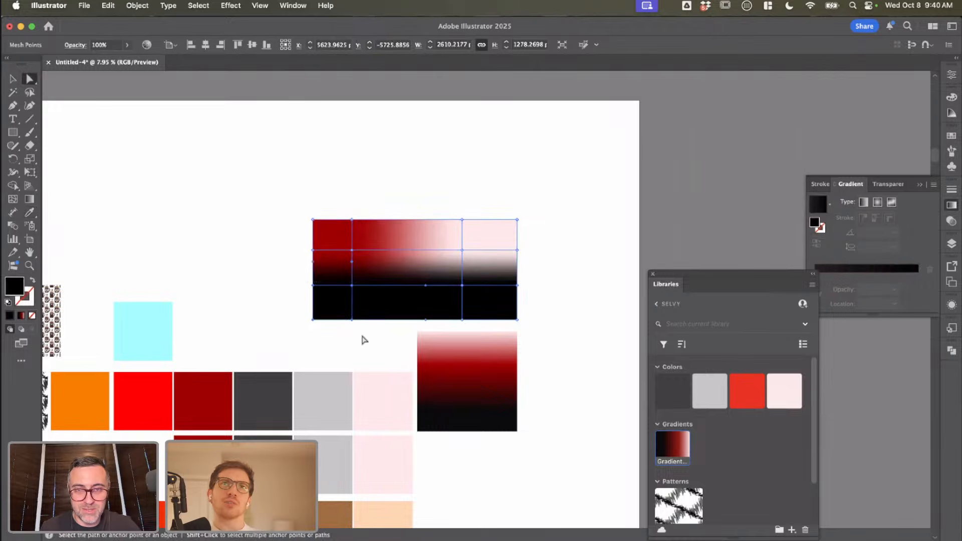
pyautogui.press('i')
pyautogui.click(281, 388)
pyautogui.press('v')
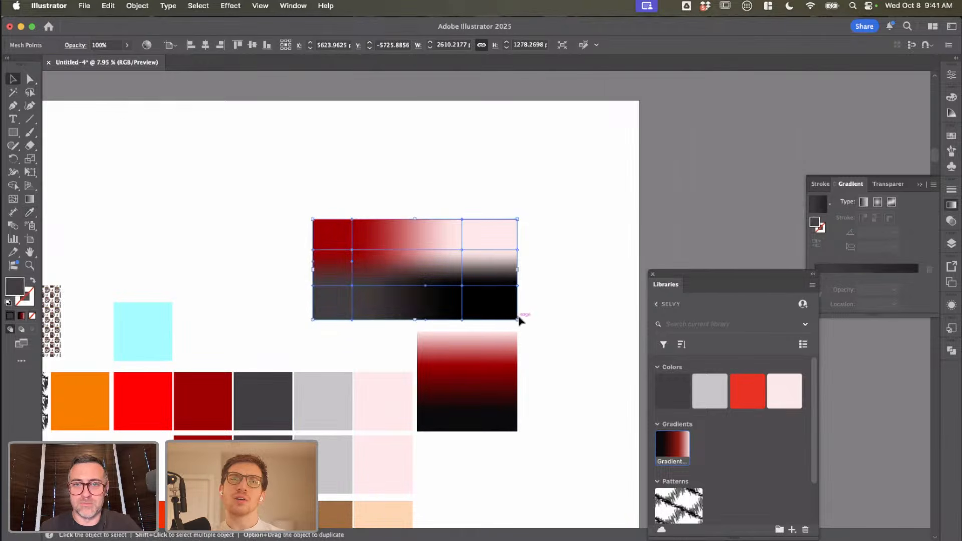
# Step: Examine how the colours blend across the wide mesh rectangle, with and without its mesh lines shown
pyautogui.click(522, 325)
pyautogui.click(464, 311)
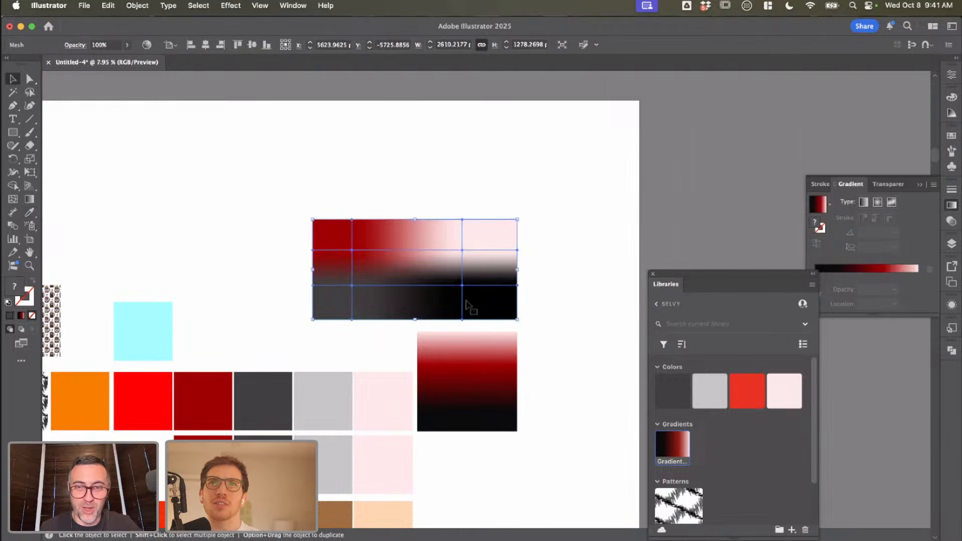
pyautogui.scroll(3, 465, 302)
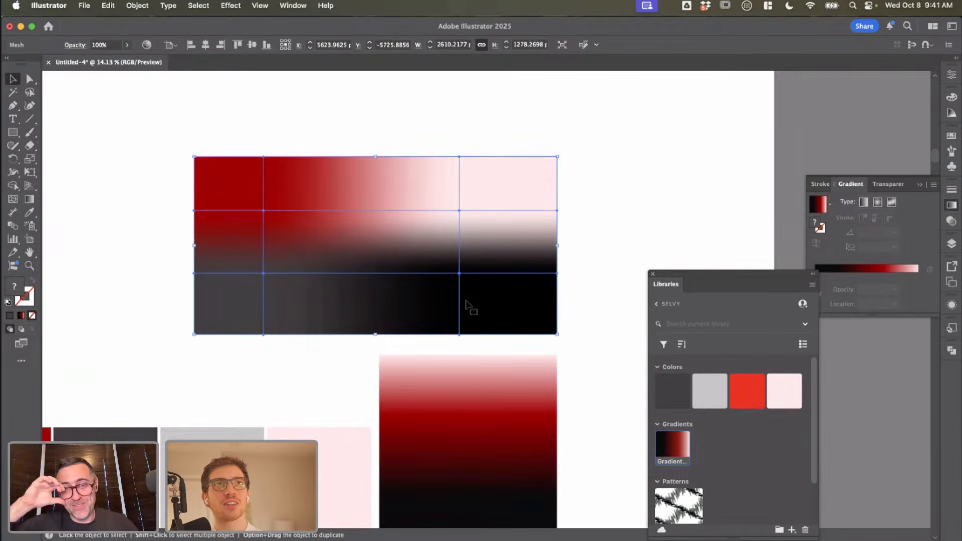
pyautogui.click(428, 148)
pyautogui.scroll(-2, 427, 148)
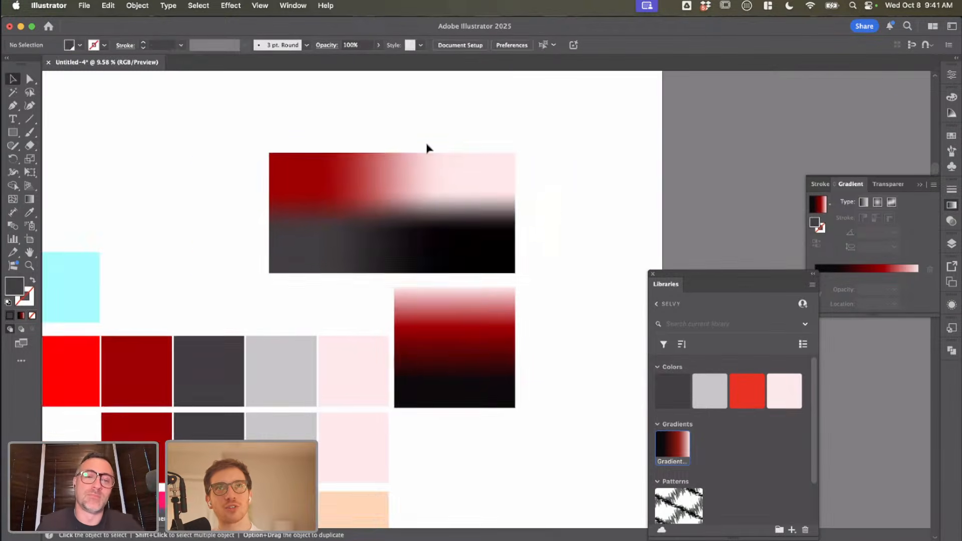
pyautogui.scroll(2, 417, 157)
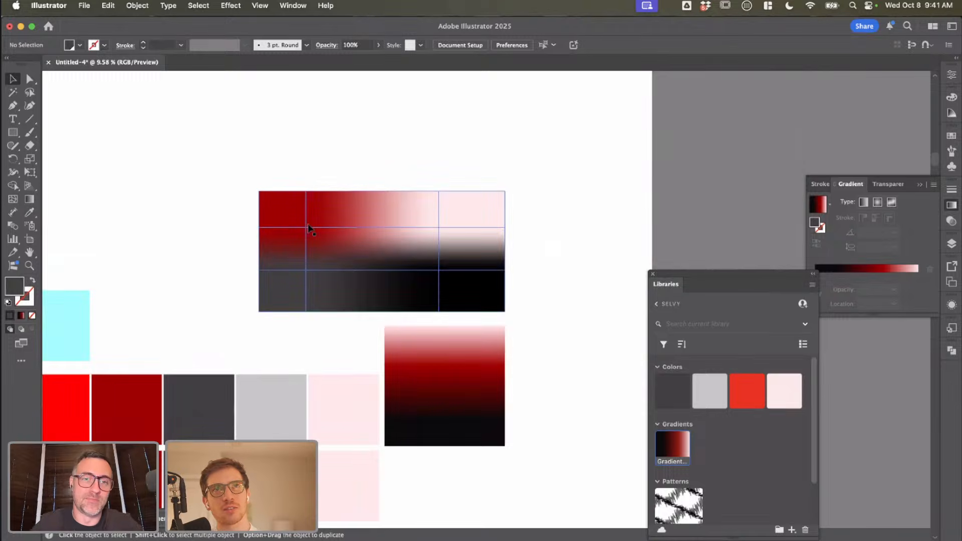
pyautogui.click(349, 227)
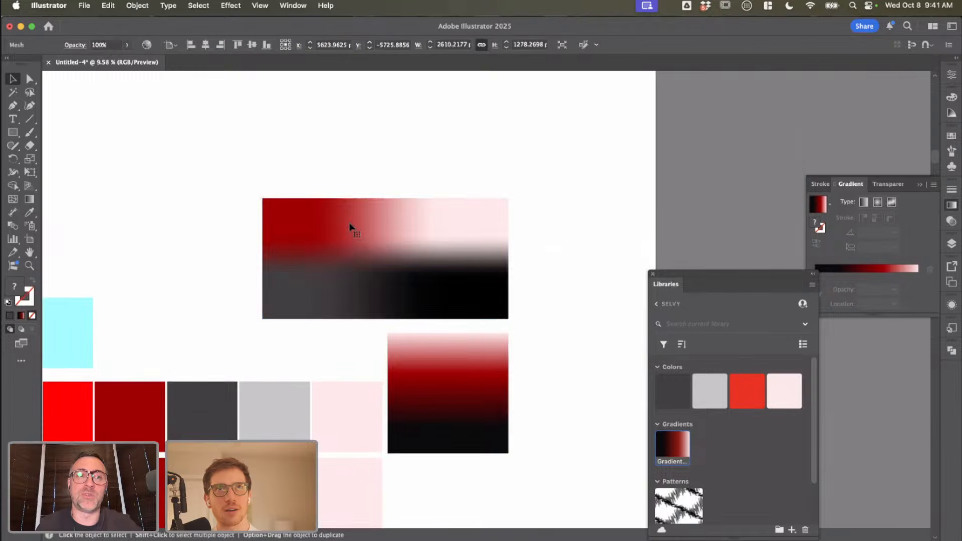
pyautogui.scroll(2, 330, 196)
# Step: Draw a dark grey rectangle in the blank area above and to the left of the wide mesh rectangle
pyautogui.press('m')
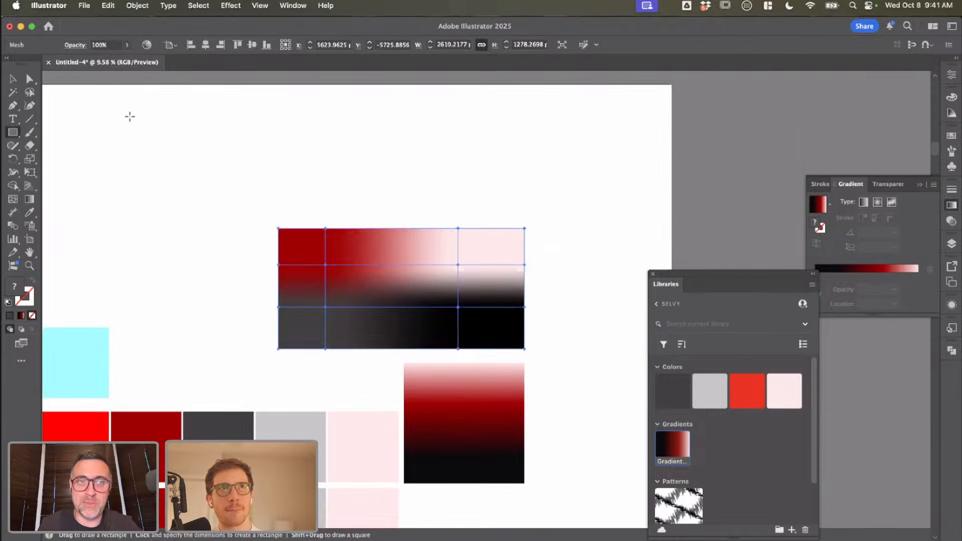
pyautogui.moveTo(129, 113); pyautogui.dragTo(247, 211)
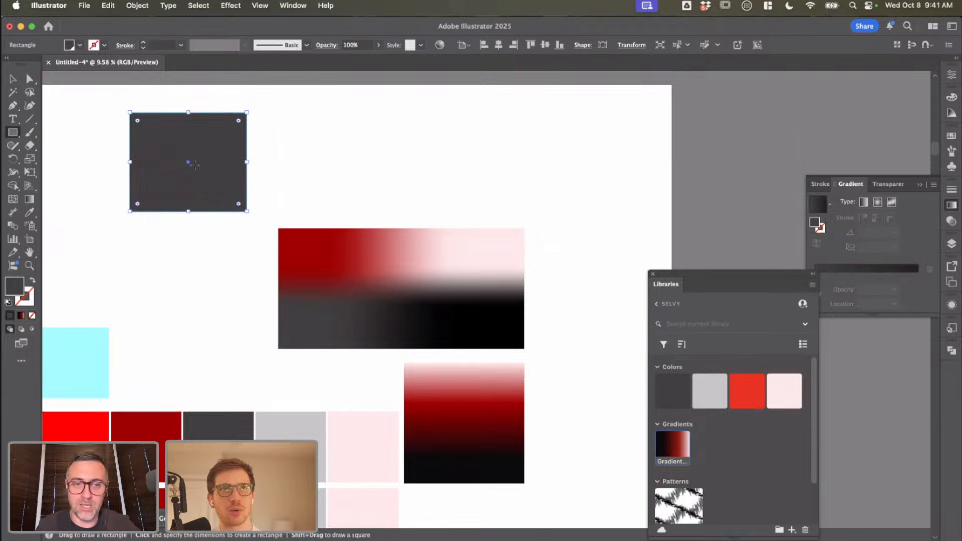
pyautogui.press('v')
pyautogui.hscroll(-2, 113, 208)
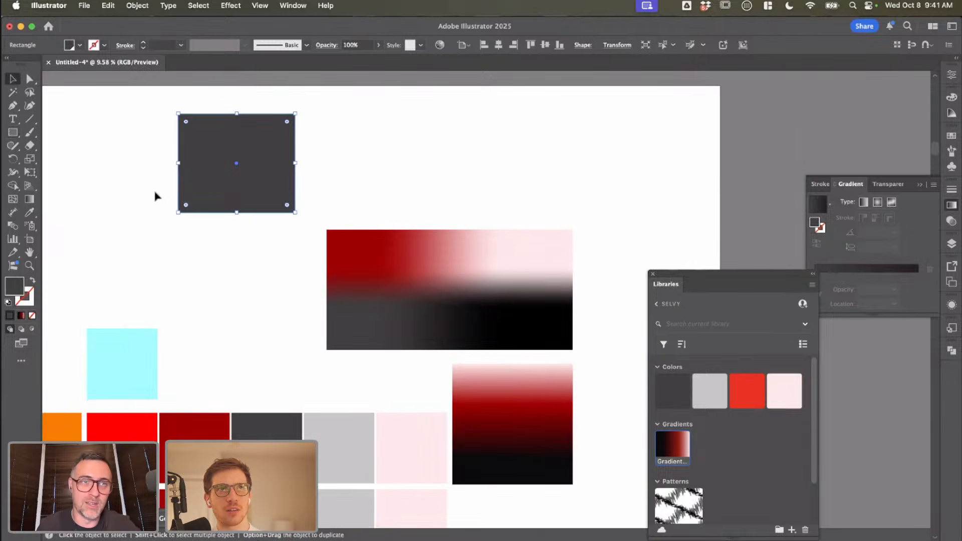
# Step: Add one mesh point near the upper-left and one near the lower-right of the dark grey rectangle
pyautogui.click(13, 199)
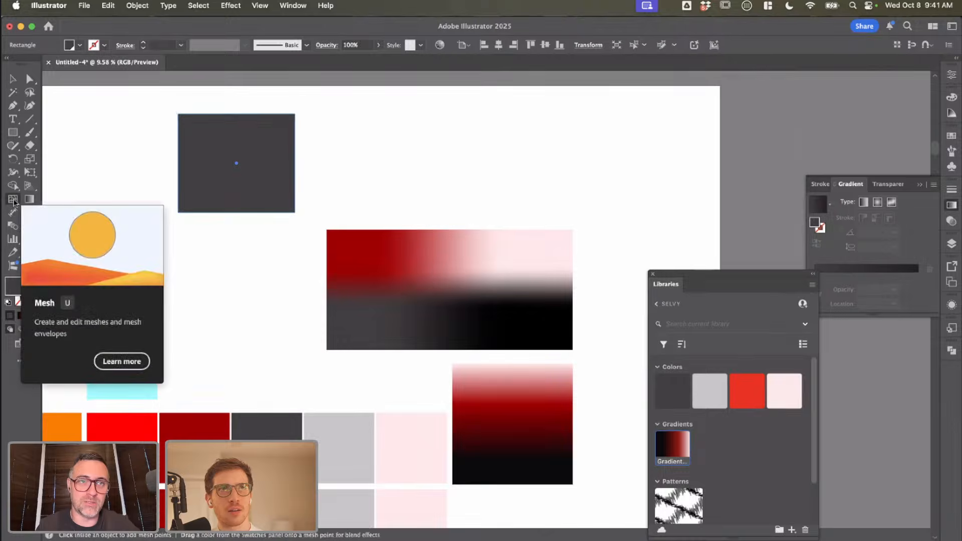
pyautogui.scroll(3, 216, 157)
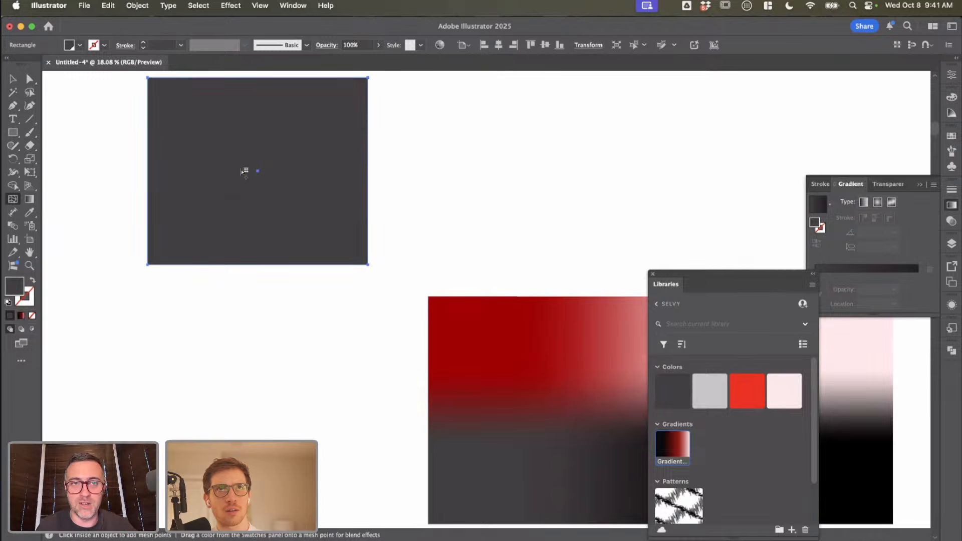
pyautogui.click(198, 129)
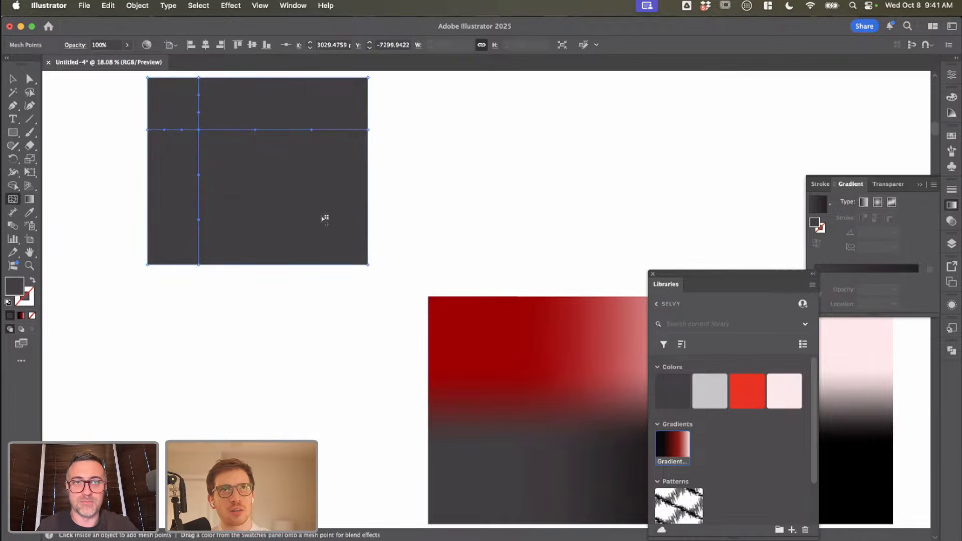
pyautogui.click(322, 216)
# Step: Try moving mesh points of the dark grey rectangle upward
pyautogui.press('a')
pyautogui.scroll(2, 311, 210)
pyautogui.hscroll(-1, 310, 210)
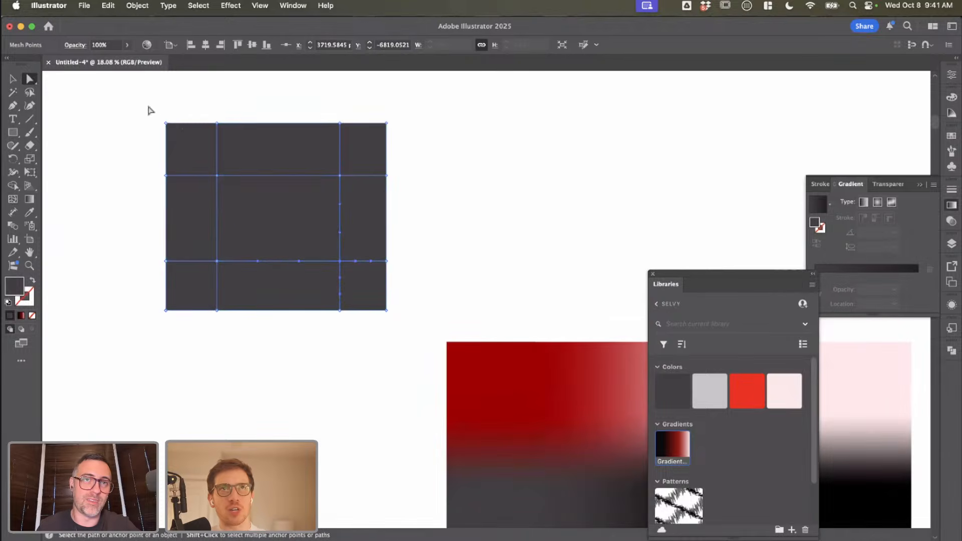
pyautogui.moveTo(235, 140); pyautogui.dragTo(216, 66)
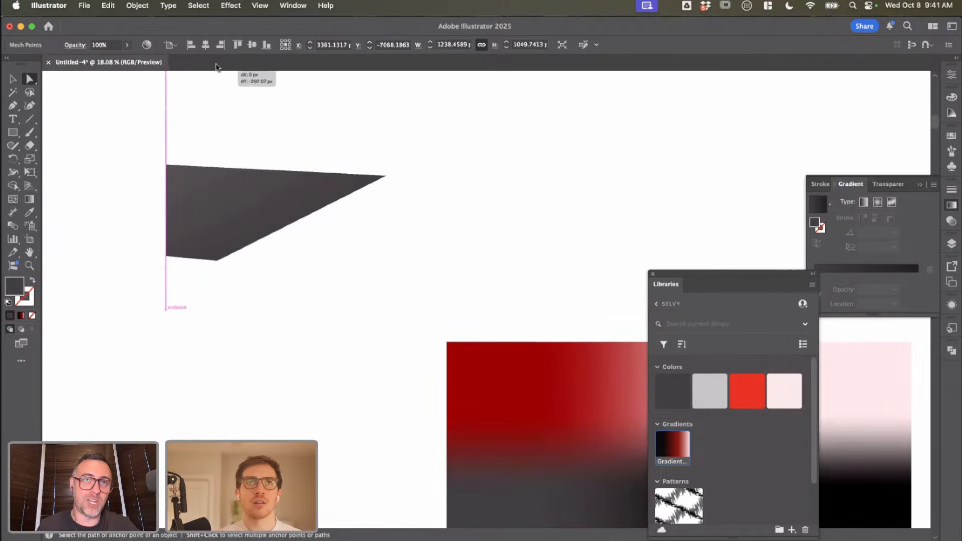
pyautogui.hotkey('ctrl', 'z')
# Step: Warp the dark grey mesh by pulling its lower-left bottom points downward, bulging a left-edge point outward and bending that point's handles
pyautogui.scroll(-3, 214, 224)
pyautogui.moveTo(186, 252); pyautogui.dragTo(217, 281)
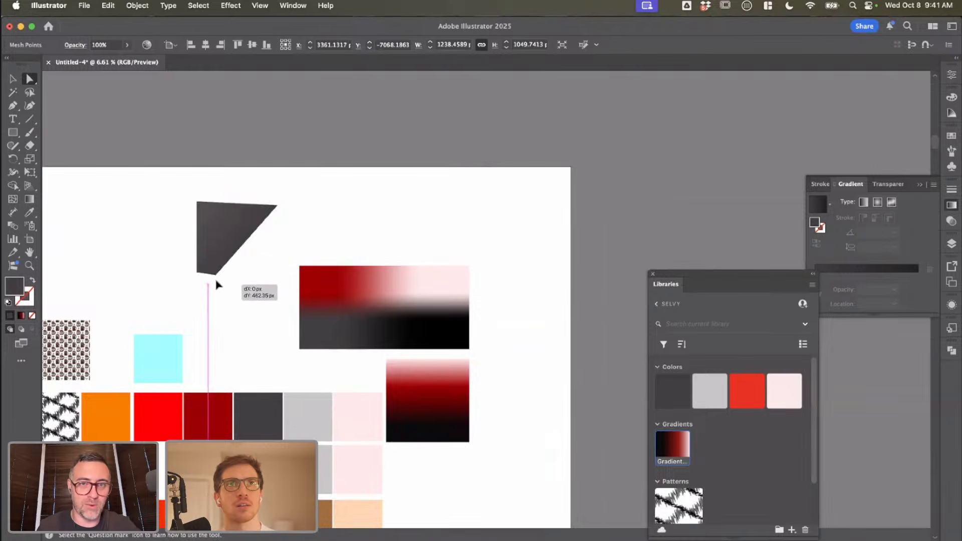
pyautogui.scroll(5, 219, 282)
pyautogui.scroll(-5, 243, 292)
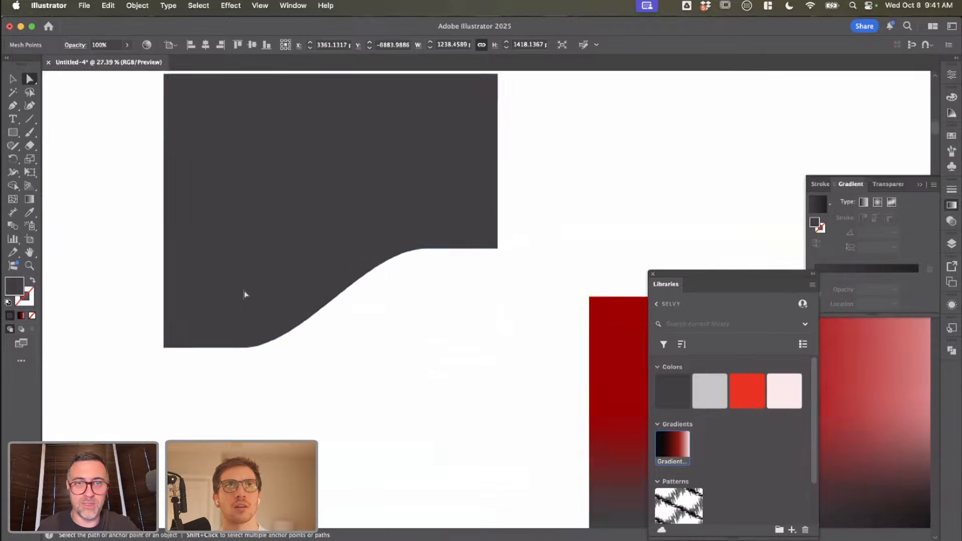
pyautogui.moveTo(193, 236); pyautogui.dragTo(108, 192)
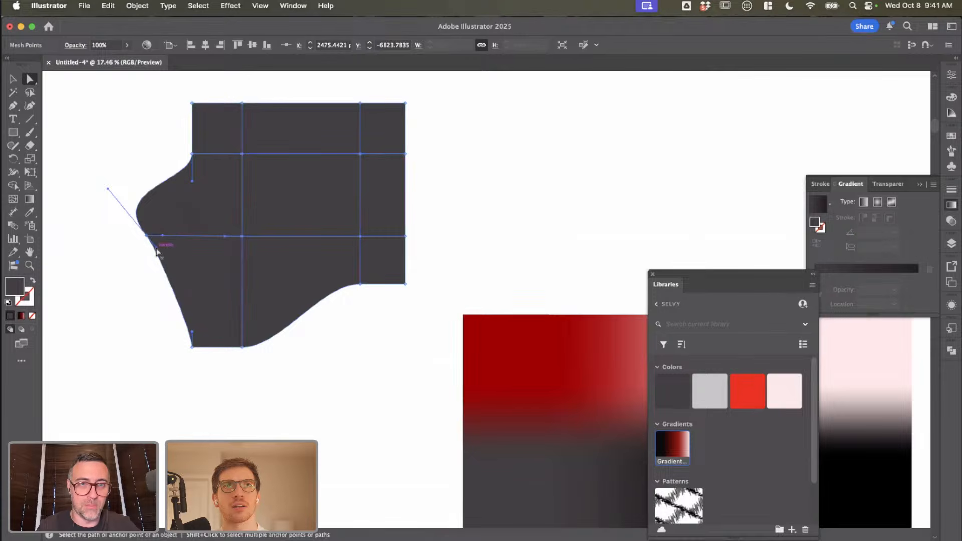
pyautogui.moveTo(156, 249); pyautogui.dragTo(158, 293)
pyautogui.moveTo(164, 236); pyautogui.dragTo(170, 265)
# Step: Reshape the wide rectangle's colour blend by moving its upper-left interior mesh point down and right, and the lower-left one close to the bottom edge
pyautogui.scroll(-2, 290, 279)
pyautogui.click(446, 361)
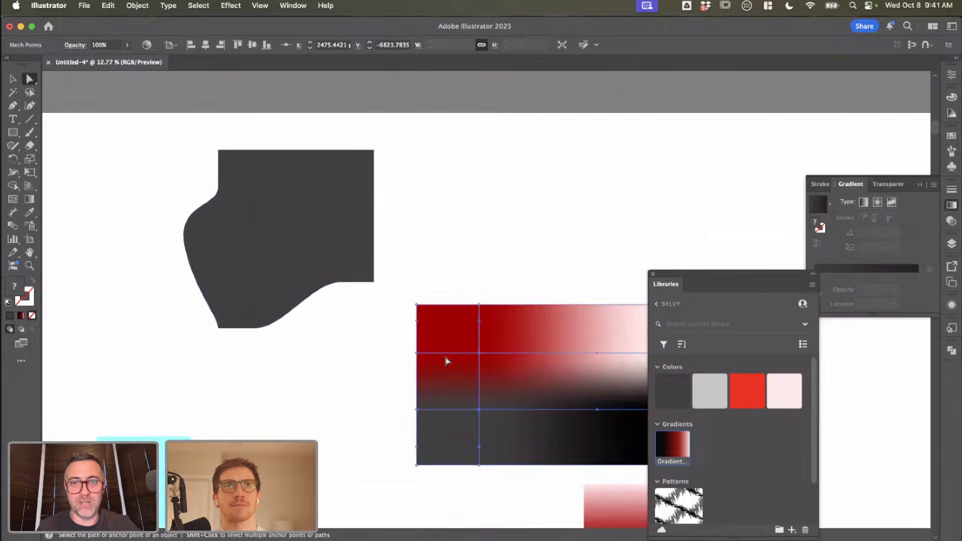
pyautogui.scroll(-2, 439, 337)
pyautogui.click(443, 325)
pyautogui.scroll(5, 438, 325)
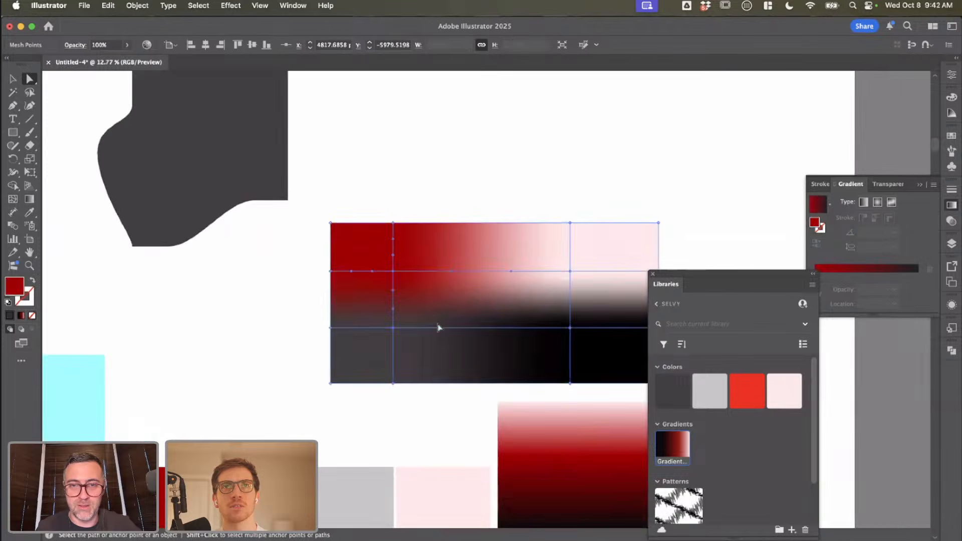
pyautogui.scroll(-2, 344, 248)
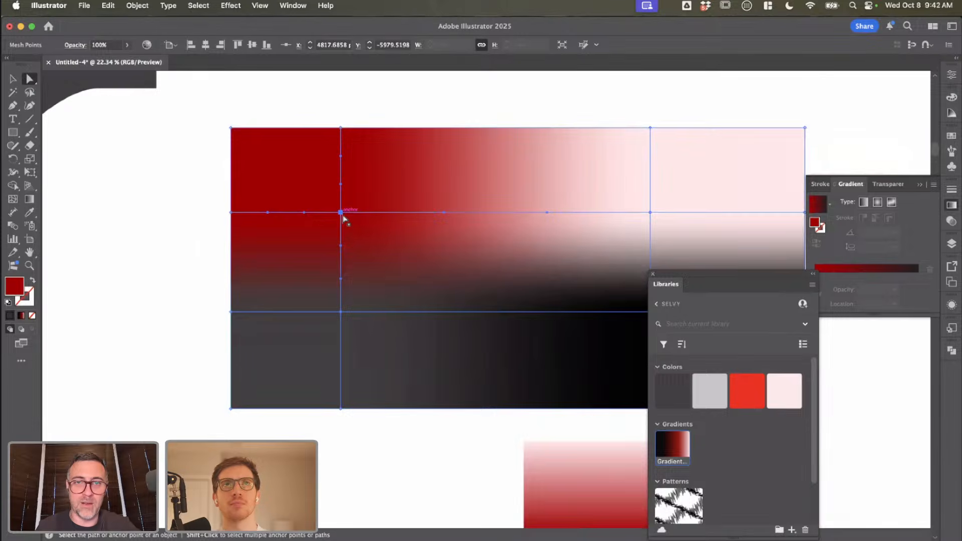
pyautogui.moveTo(342, 213); pyautogui.dragTo(387, 258)
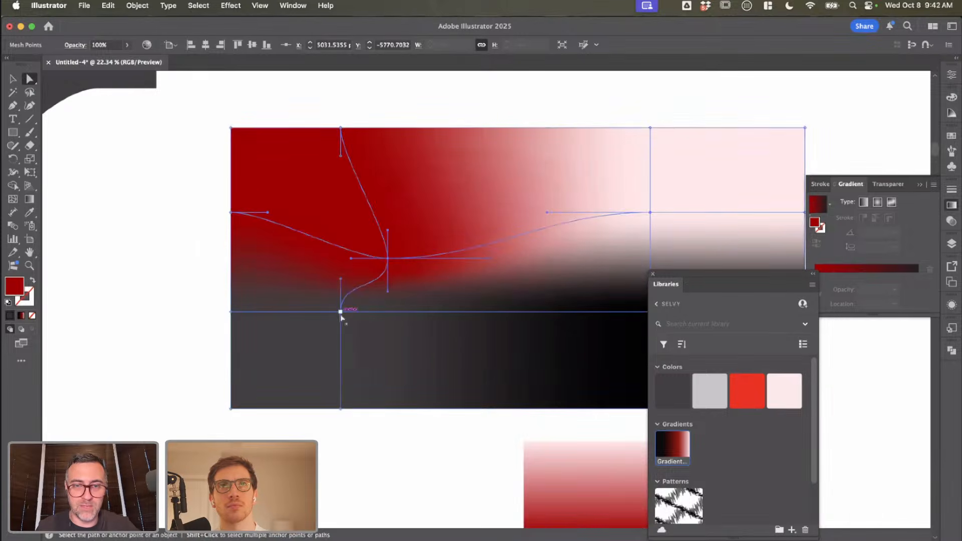
pyautogui.moveTo(341, 313); pyautogui.dragTo(354, 388)
pyautogui.hscroll(4, 357, 390)
pyautogui.scroll(-2, 356, 391)
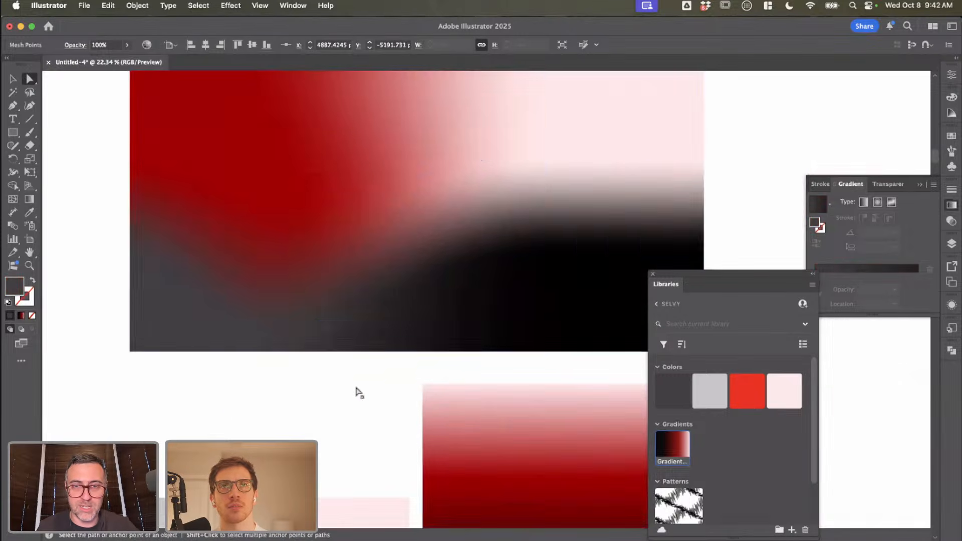
pyautogui.click(358, 391)
# Step: Move the wide rectangle's lower-right interior mesh point down and slightly left, and its upper-right interior mesh point upward
pyautogui.hscroll(2, 271, 356)
pyautogui.scroll(-1, 270, 356)
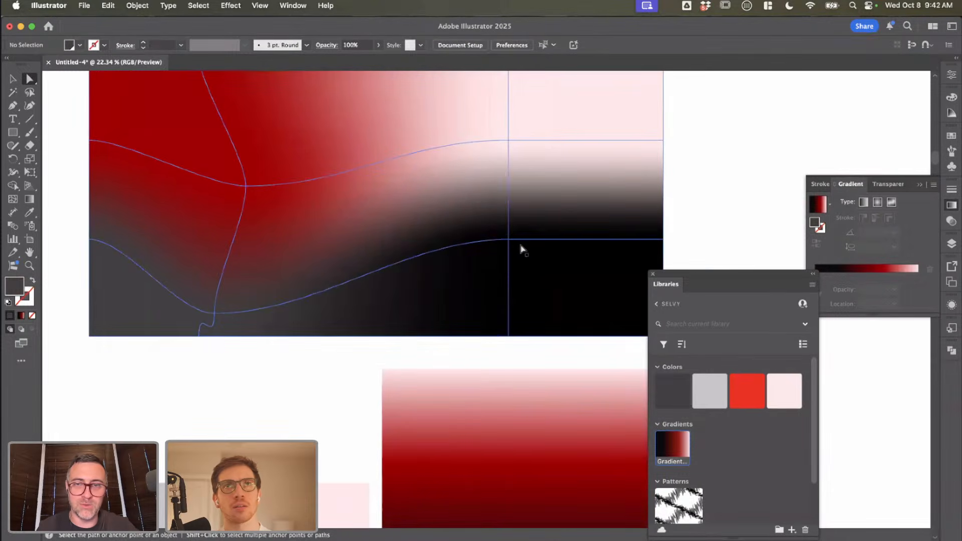
pyautogui.moveTo(509, 240); pyautogui.dragTo(494, 281)
pyautogui.moveTo(508, 140); pyautogui.dragTo(508, 112)
pyautogui.scroll(2, 459, 224)
pyautogui.hscroll(2, 459, 224)
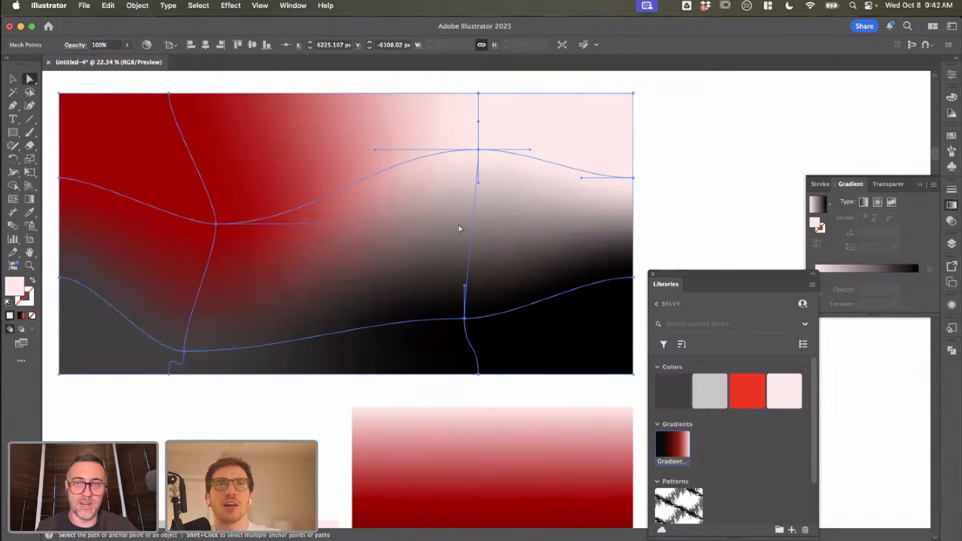
pyautogui.scroll(1, 461, 322)
pyautogui.hscroll(2, 462, 322)
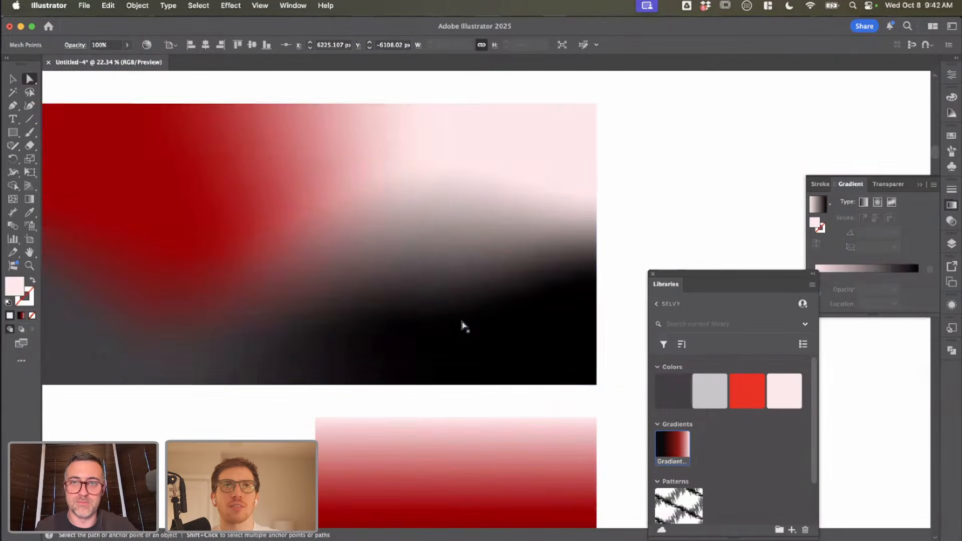
# Step: Try moving the bottom-right corner point of the wide mesh rectangle
pyautogui.click(596, 385)
pyautogui.scroll(-3, 597, 385)
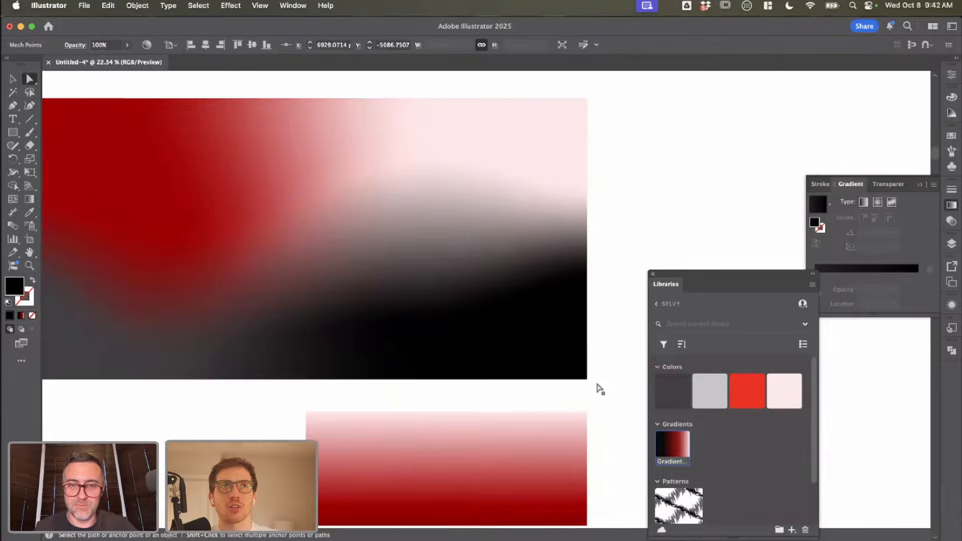
pyautogui.moveTo(569, 368)
pyautogui.mouseDown()
pyautogui.moveTo(532, 357)
pyautogui.moveTo(600, 380)
pyautogui.moveTo(577, 374)
pyautogui.mouseUp()
pyautogui.press('super+z')
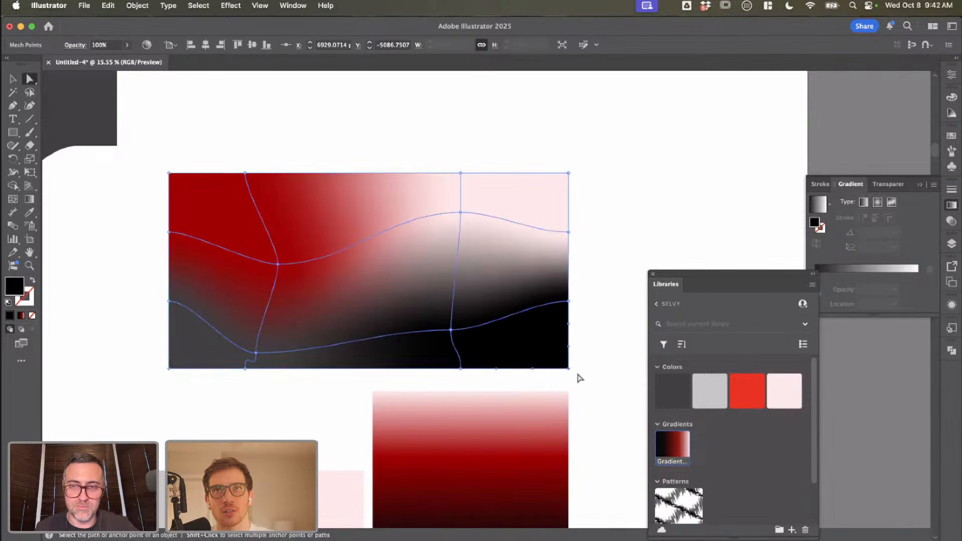
# Step: Raise the lower mesh point on the wide rectangle's right edge and select the whole mesh object
pyautogui.moveTo(569, 302); pyautogui.dragTo(569, 280)
pyautogui.press('v')
pyautogui.click(621, 253)
pyautogui.click(512, 264)
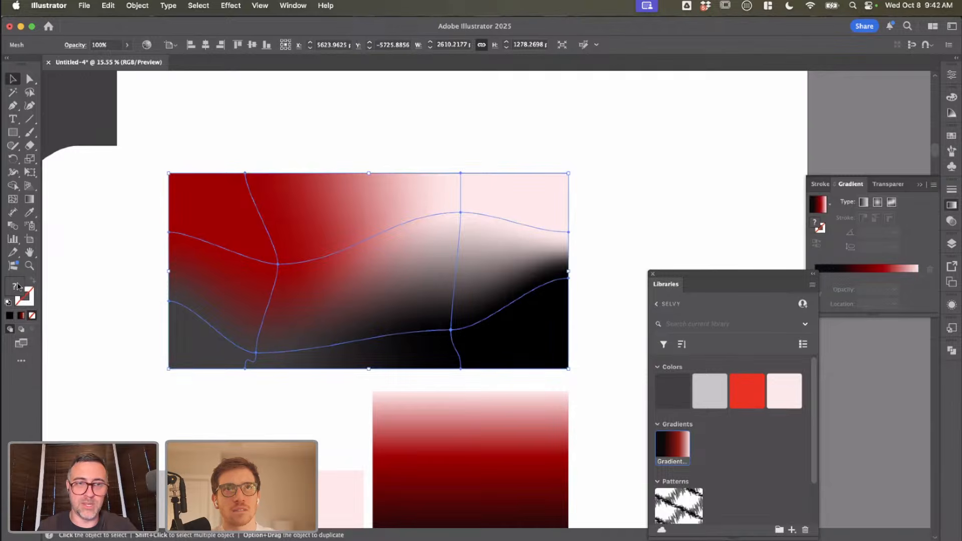
# Step: Deselect the wide mesh rectangle and examine its colour blend up close
pyautogui.click(622, 174)
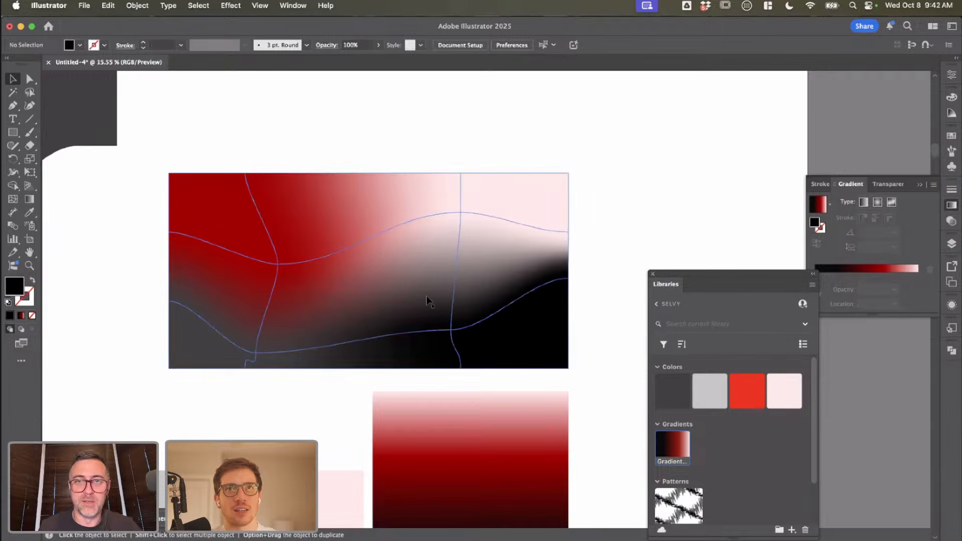
pyautogui.scroll(5, 426, 296)
pyautogui.scroll(-5, 425, 296)
pyautogui.scroll(5, 580, 303)
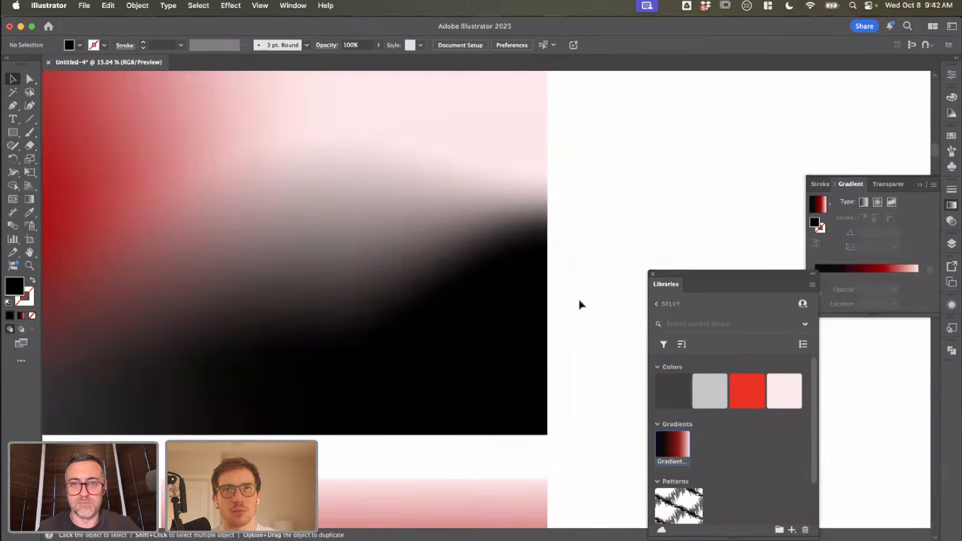
pyautogui.scroll(-2, 573, 303)
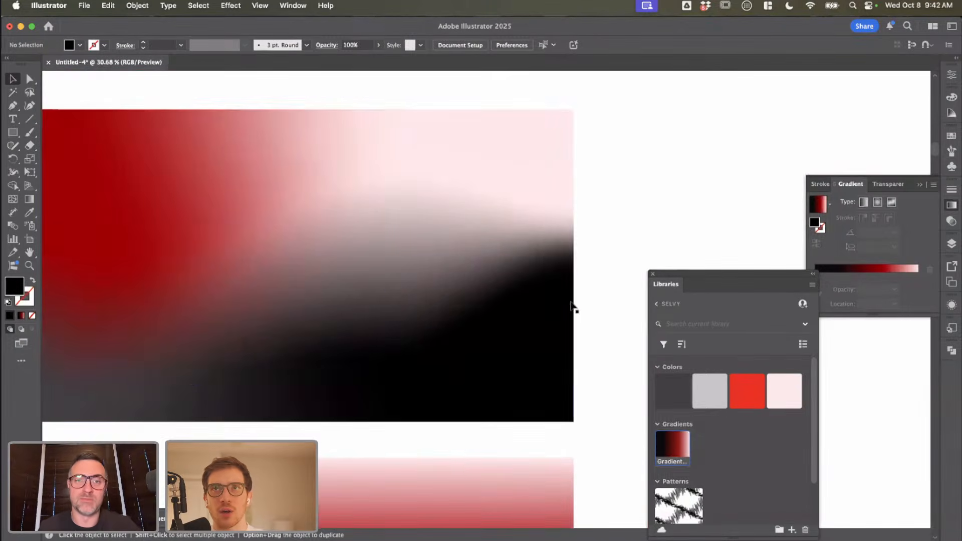
# Step: Try pulling the upper handle of the wide mesh's upper-right interior point up and left, and undo the change
pyautogui.click(481, 220)
pyautogui.press('a')
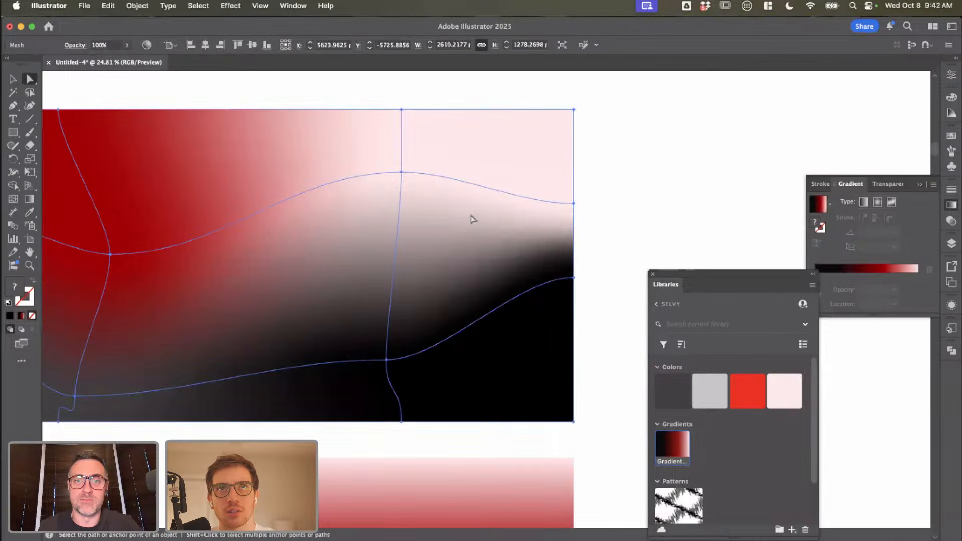
pyautogui.click(402, 172)
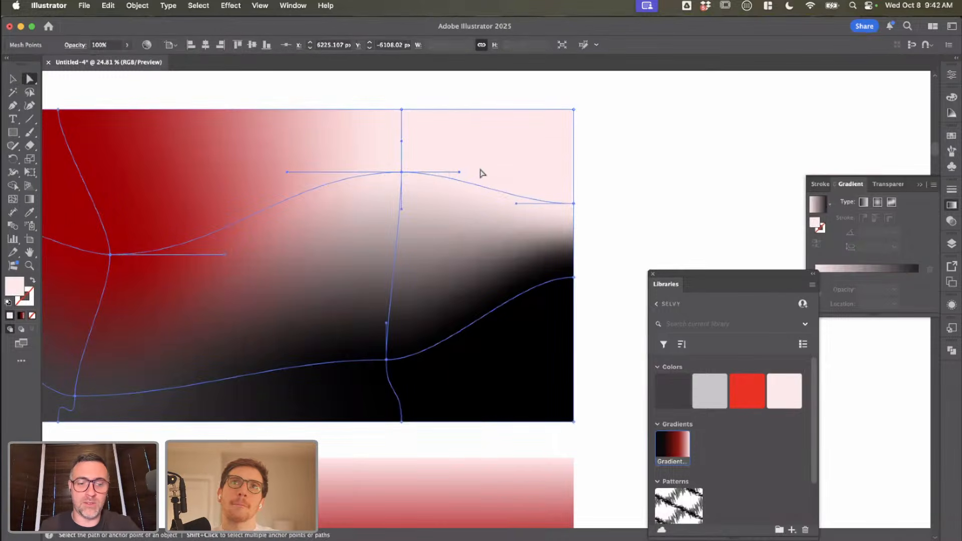
pyautogui.scroll(3, 407, 175)
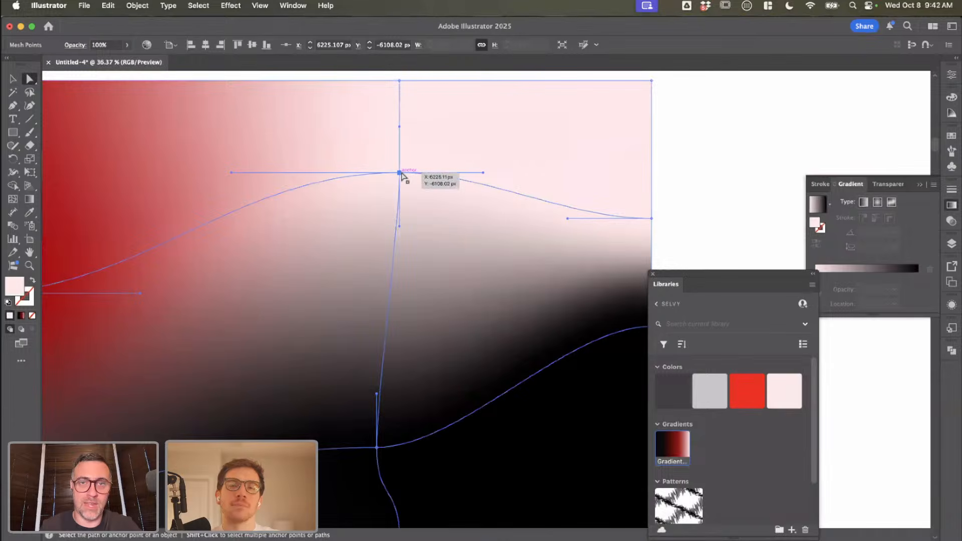
pyautogui.scroll(-5, 401, 172)
pyautogui.moveTo(400, 151); pyautogui.dragTo(369, 120)
pyautogui.press('super+z')
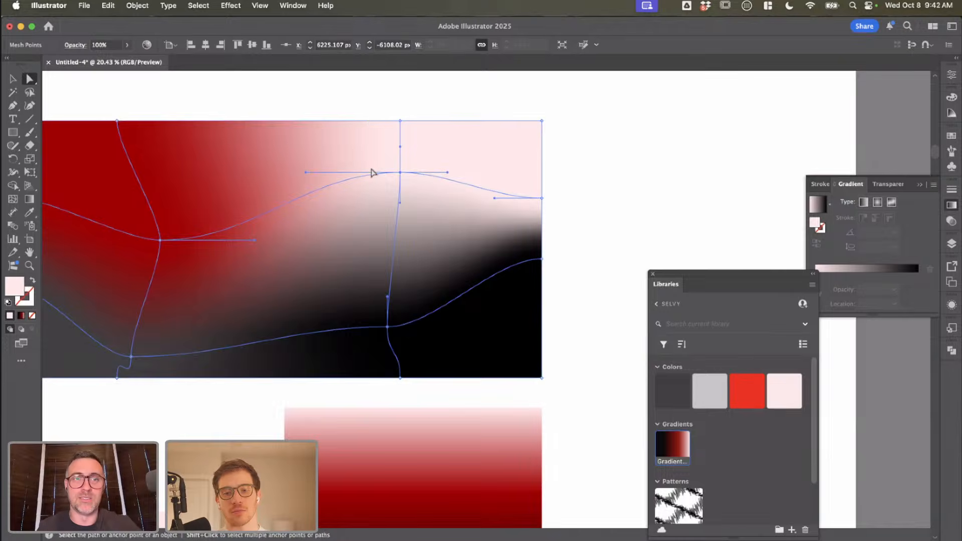
# Step: Pull the upper-right interior mesh point's lower handle down and right, and move the lower-right interior point down and slightly right
pyautogui.hscroll(-3, 371, 173)
pyautogui.scroll(-1, 372, 172)
pyautogui.click(501, 189)
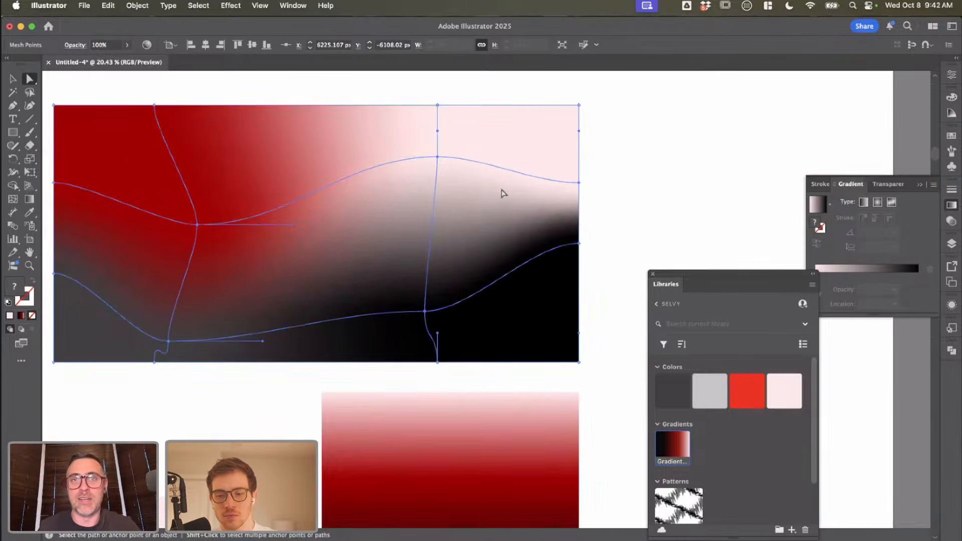
pyautogui.click(437, 157)
pyautogui.moveTo(438, 190); pyautogui.dragTo(493, 241)
pyautogui.moveTo(431, 300); pyautogui.dragTo(440, 326)
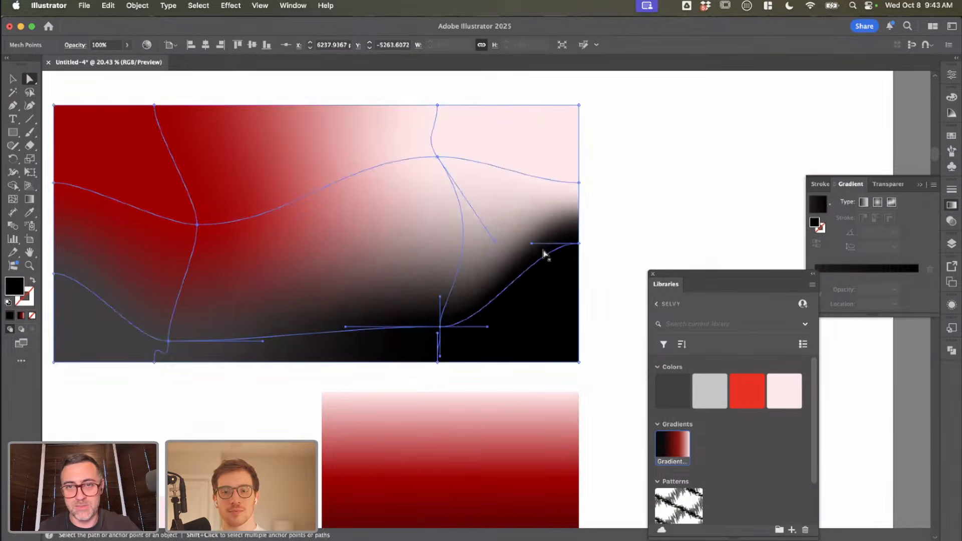
# Step: Angle the inner handle of the lower mesh point on the wide rectangle's right edge slightly downward, and deselect the mesh
pyautogui.moveTo(532, 243); pyautogui.dragTo(446, 243)
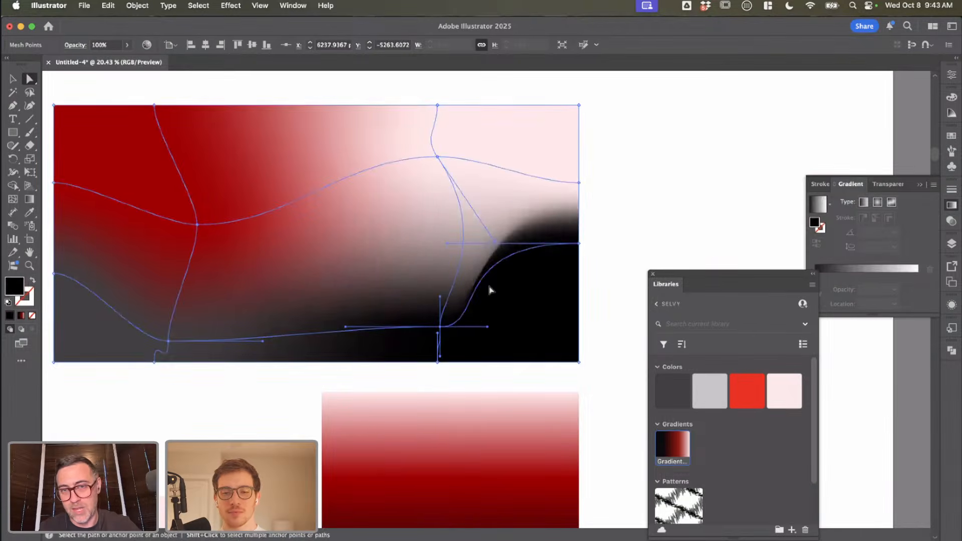
pyautogui.scroll(5, 489, 290)
pyautogui.scroll(-4, 468, 223)
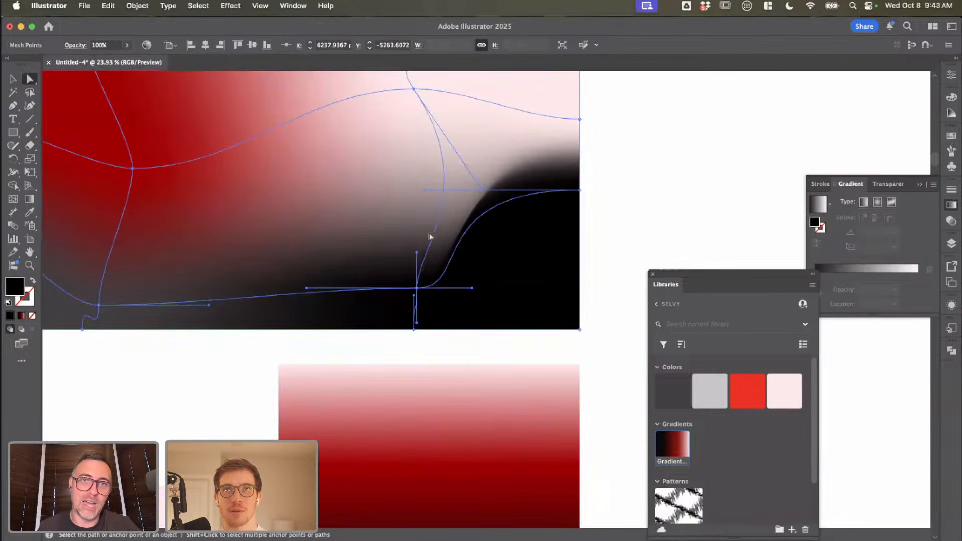
pyautogui.moveTo(427, 190); pyautogui.dragTo(524, 200)
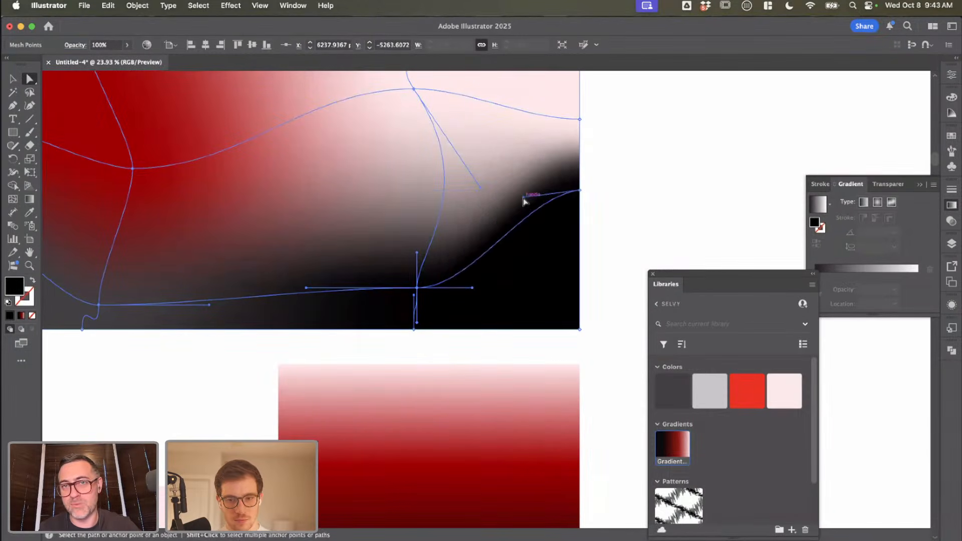
pyautogui.click(641, 195)
pyautogui.scroll(-2, 641, 195)
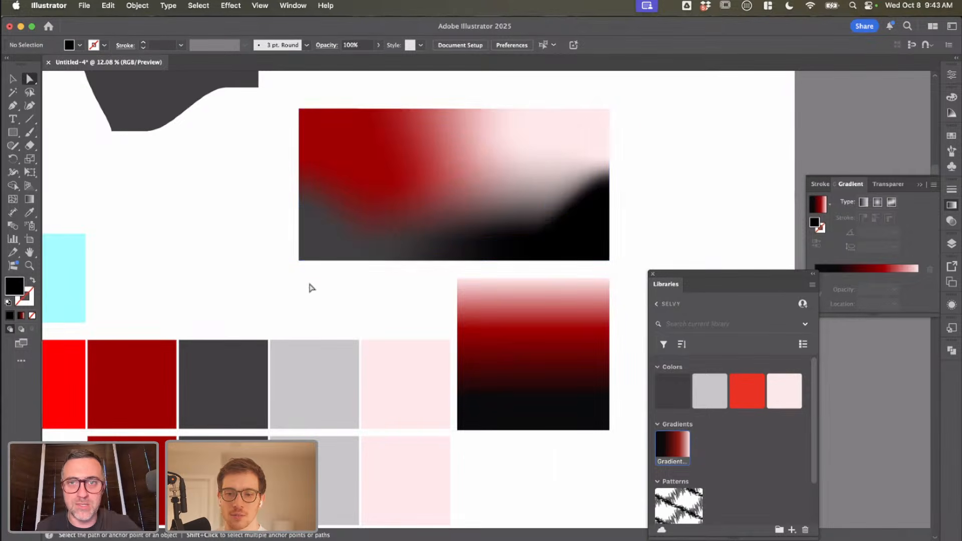
# Step: Move the square with the vertical gradient down beside the palette swatches and deselect it
pyautogui.hscroll(3, 300, 286)
pyautogui.moveTo(477, 338); pyautogui.dragTo(477, 394)
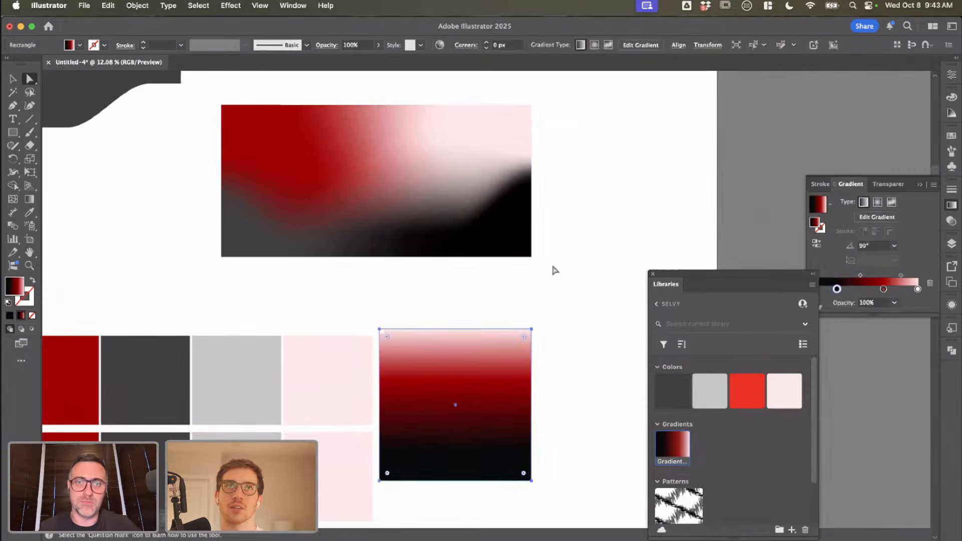
pyautogui.click(551, 267)
# Step: Select the whole wide mesh rectangle and try storing it in the Selvy library as a fill colour
pyautogui.moveTo(452, 195); pyautogui.dragTo(436, 195)
pyautogui.press('v')
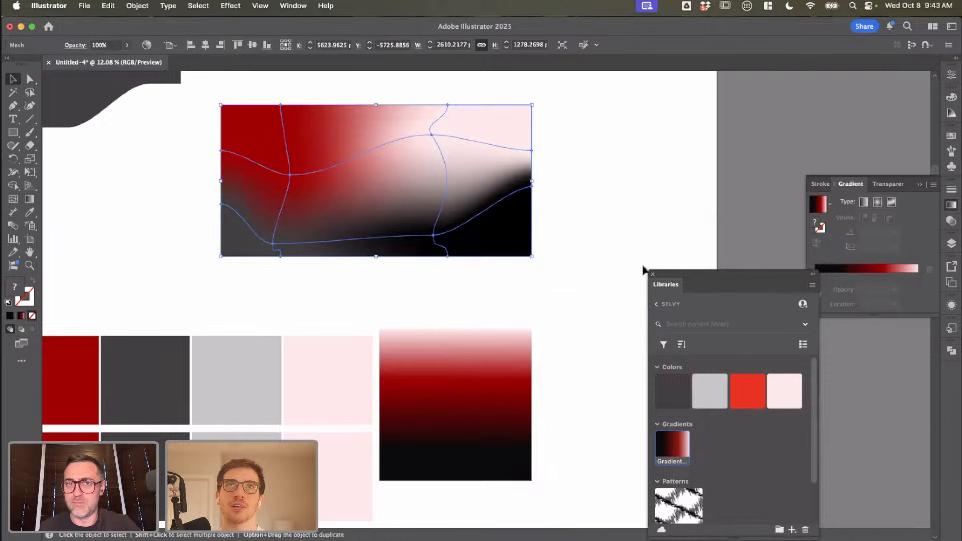
pyautogui.click(792, 530)
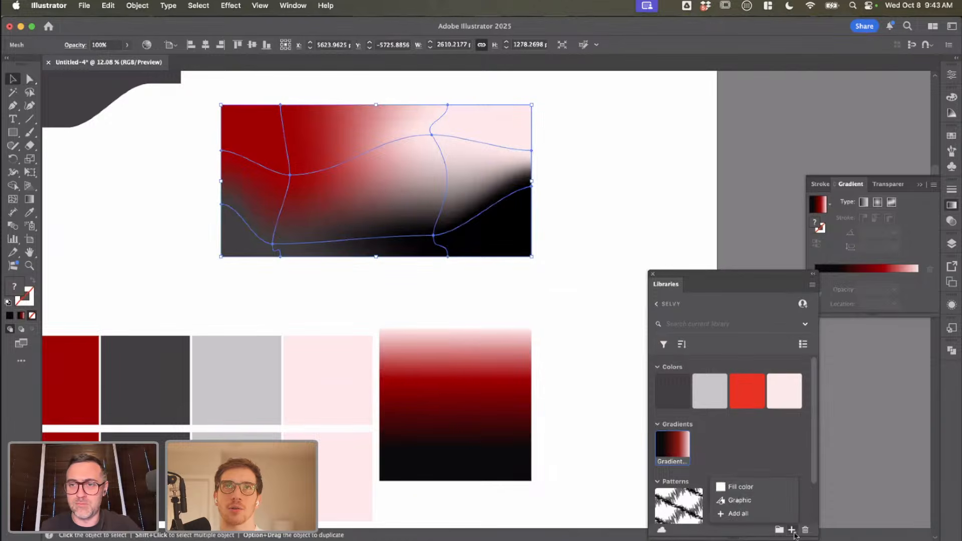
pyautogui.click(759, 490)
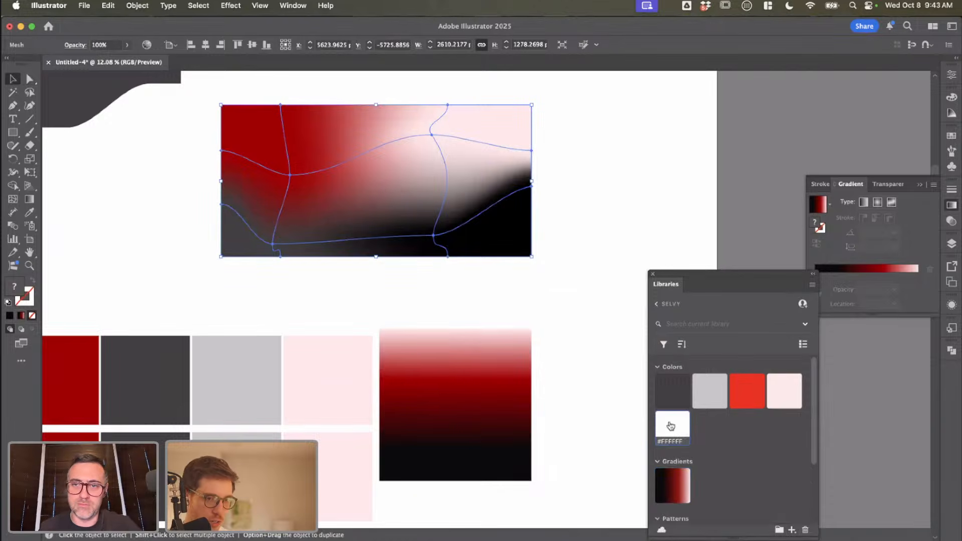
# Step: Undo the accidental mesh point shift and delete the #FFFFFF colour from the Selvy library
pyautogui.press('cmd+z')
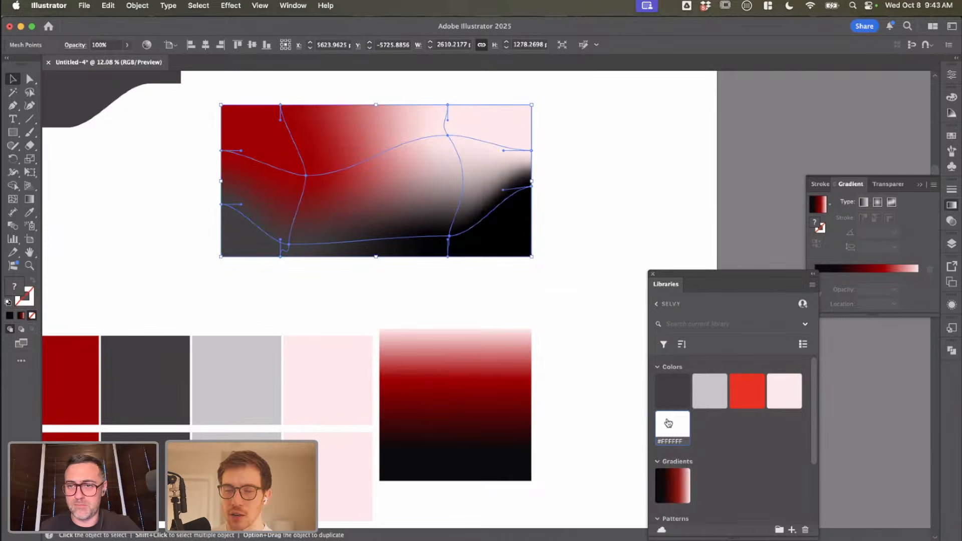
pyautogui.moveTo(668, 423); pyautogui.dragTo(801, 523)
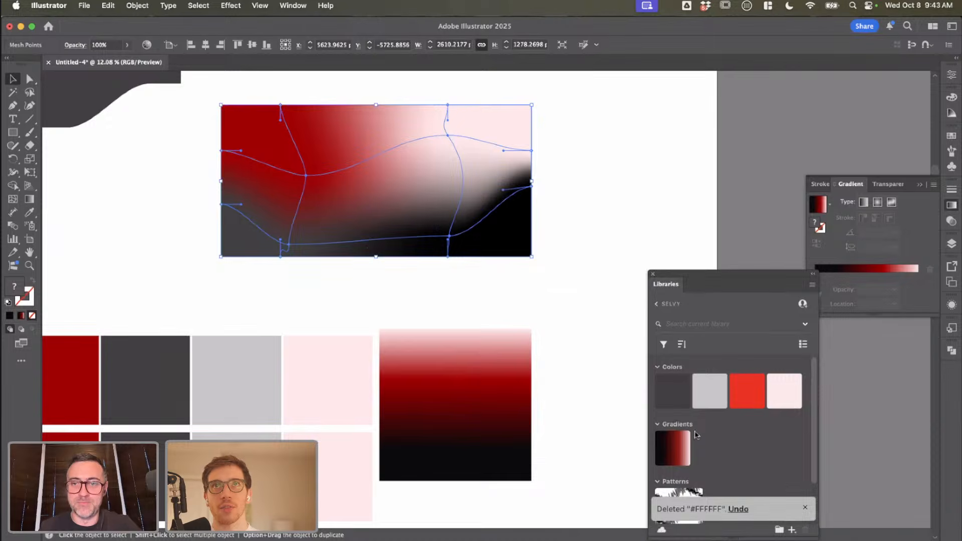
pyautogui.click(792, 530)
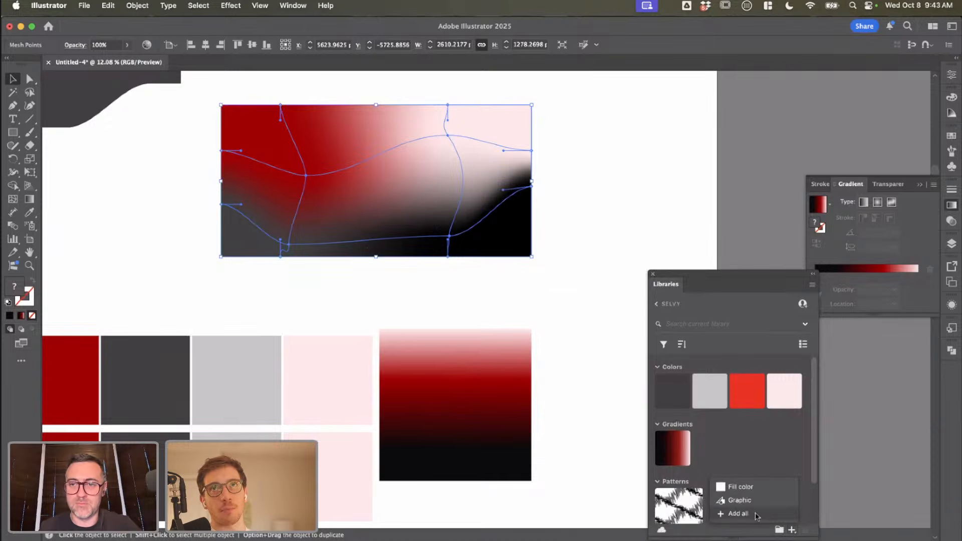
pyautogui.click(547, 311)
# Step: Move the lower-right interior mesh point up and left, and lengthen the inner handle of the right edge's lower point
pyautogui.scroll(5, 548, 311)
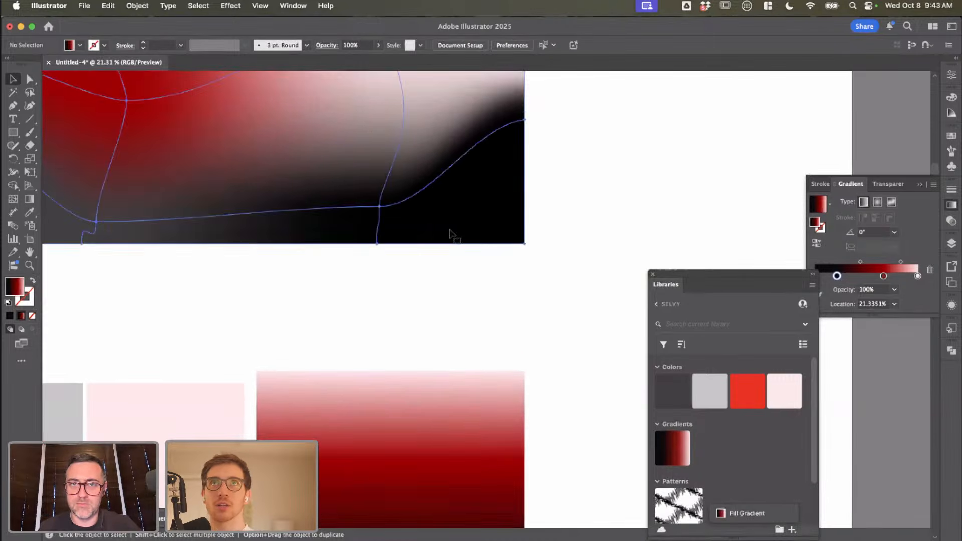
pyautogui.scroll(-5, 449, 234)
pyautogui.press('a')
pyautogui.moveTo(420, 221); pyautogui.dragTo(403, 211)
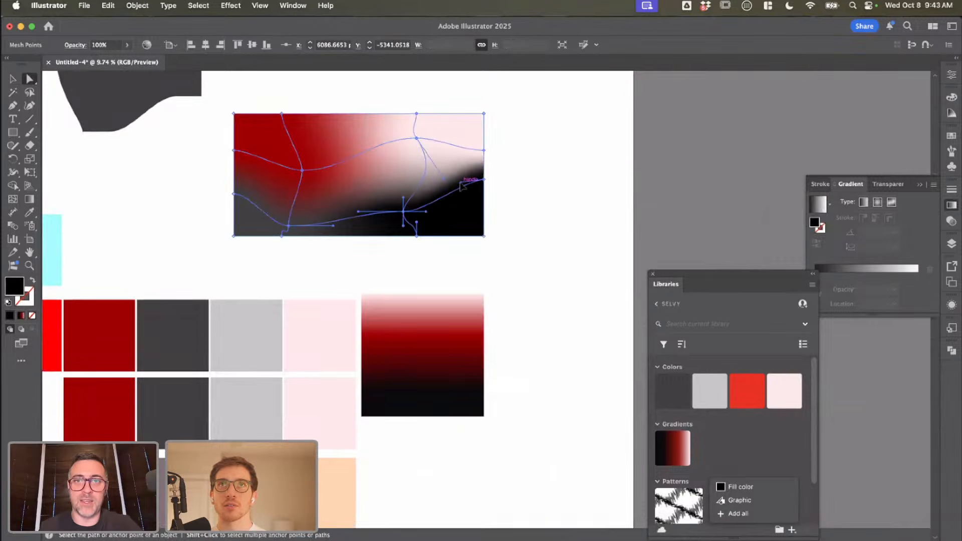
pyautogui.moveTo(460, 183)
pyautogui.mouseDown()
pyautogui.moveTo(470, 184)
pyautogui.moveTo(450, 183)
pyautogui.mouseUp()
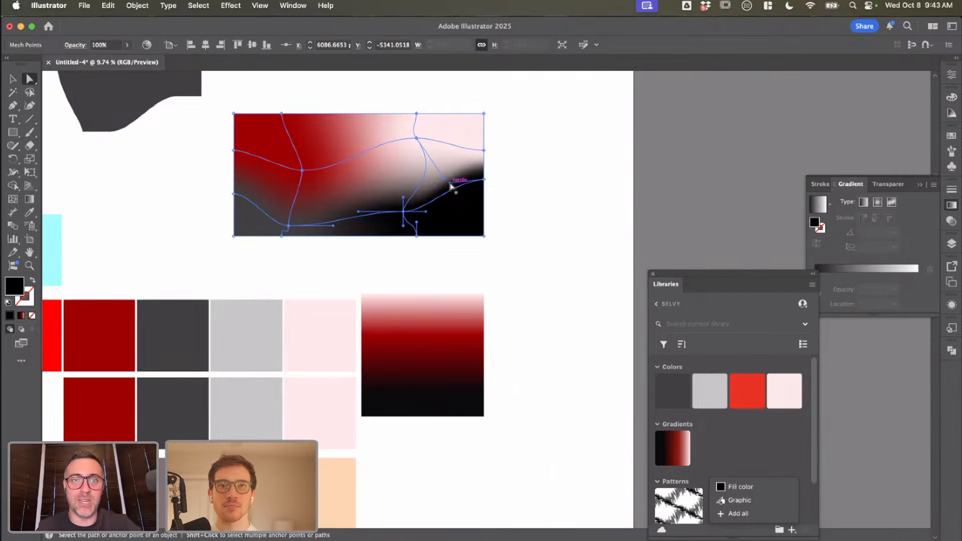
# Step: Try adding an anchor point on the mesh's upper-left vertical line with the Pen tool, and undo it
pyautogui.press('p')
pyautogui.scroll(5, 295, 144)
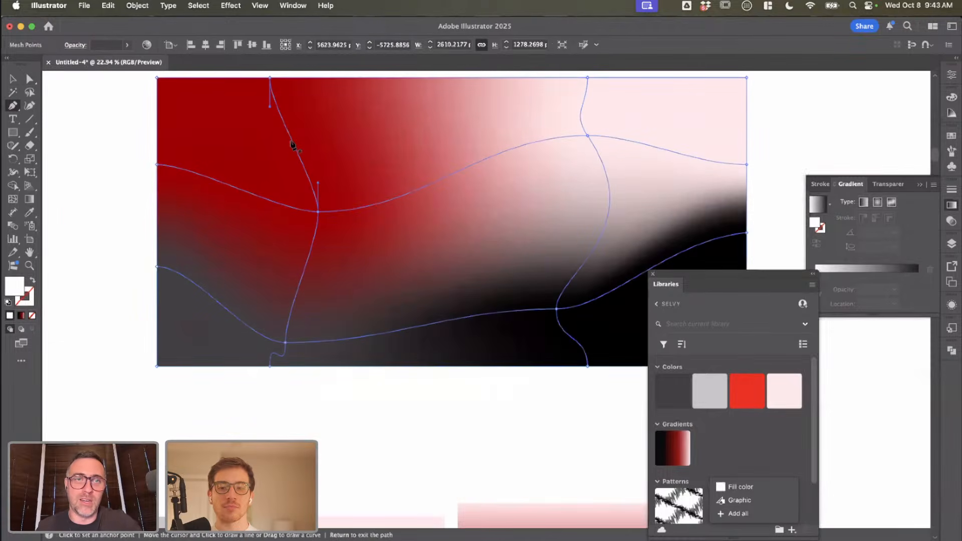
pyautogui.click(295, 149)
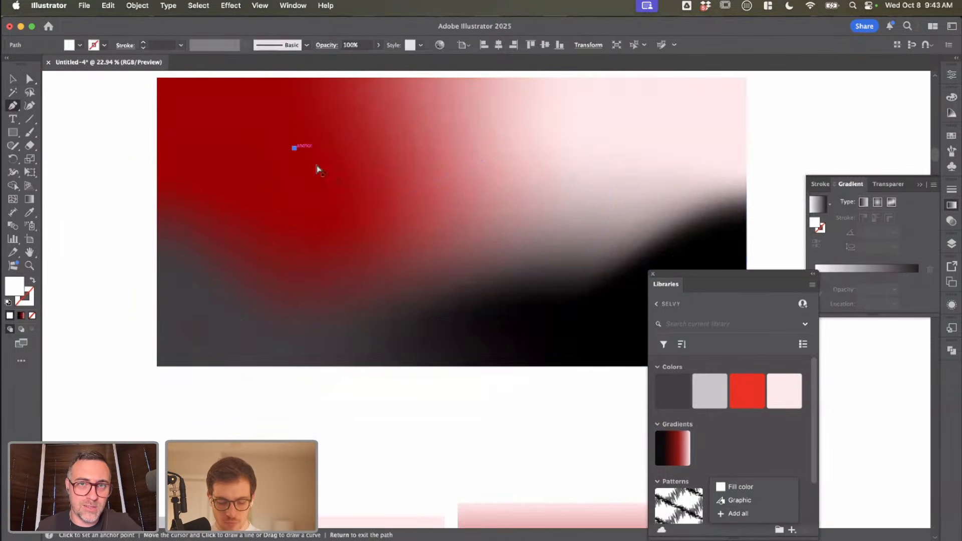
pyautogui.press('super+z')
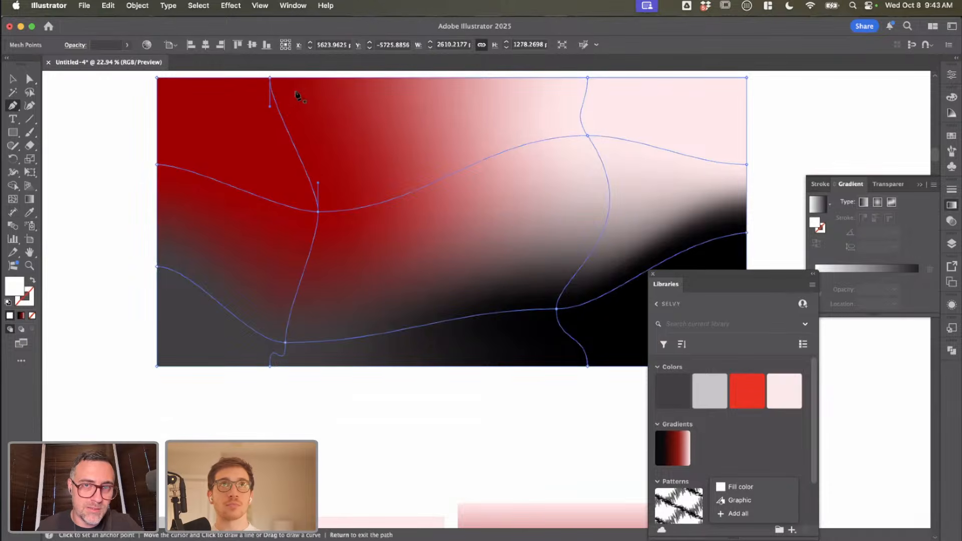
pyautogui.scroll(1, 313, 82)
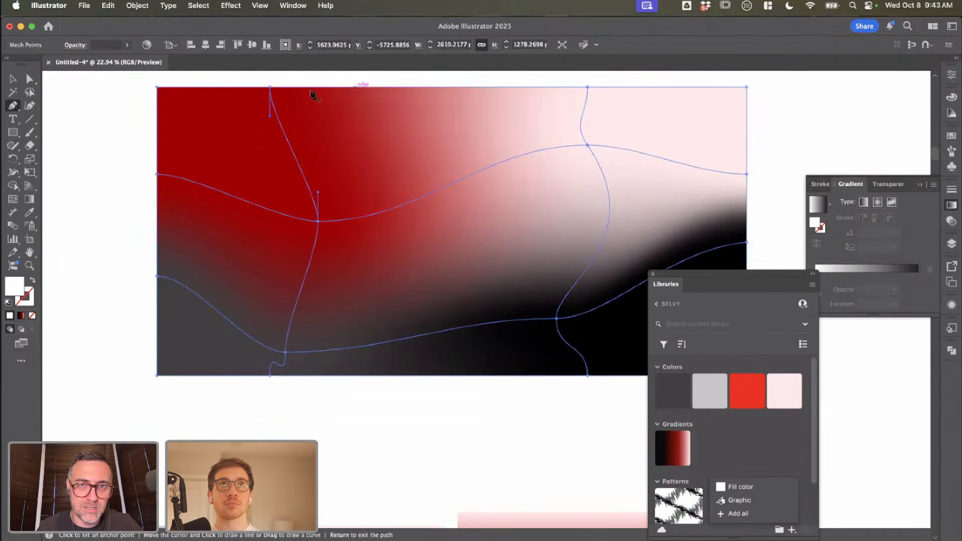
# Step: Open the wide mesh rectangle in isolation mode, exit isolation and reselect the mesh
pyautogui.press('v')
pyautogui.doubleClick(283, 132)
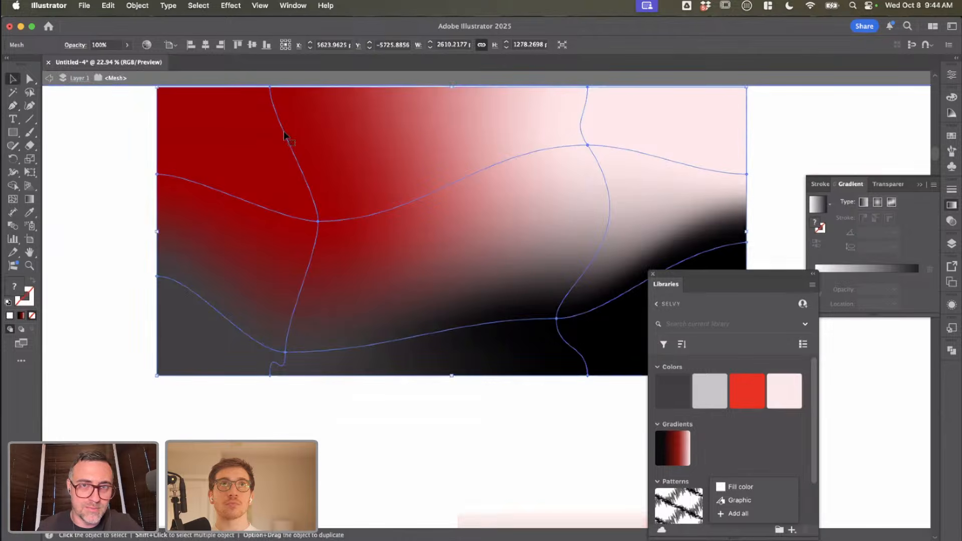
pyautogui.scroll(-1, 283, 132)
pyautogui.scroll(-5, 162, 233)
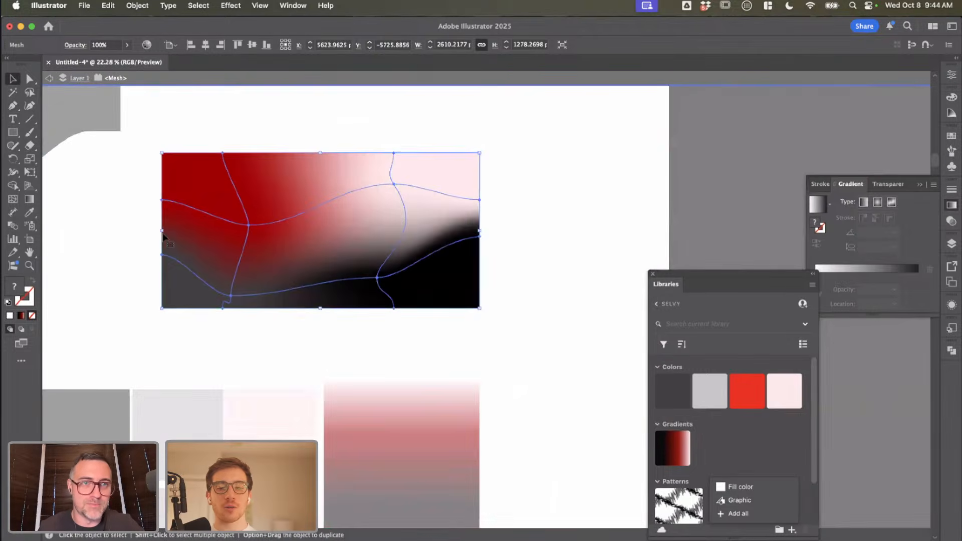
pyautogui.doubleClick(127, 234)
pyautogui.scroll(-5, 128, 235)
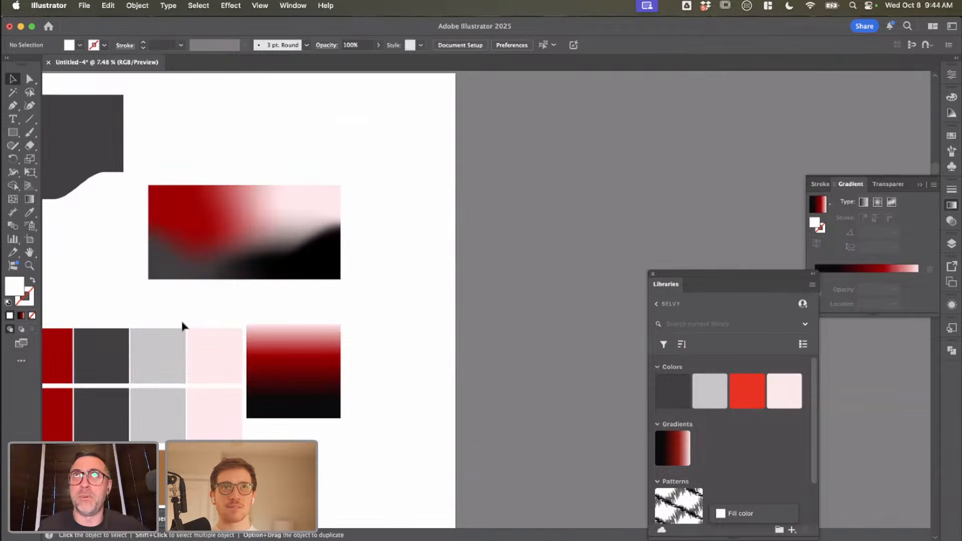
pyautogui.click(328, 276)
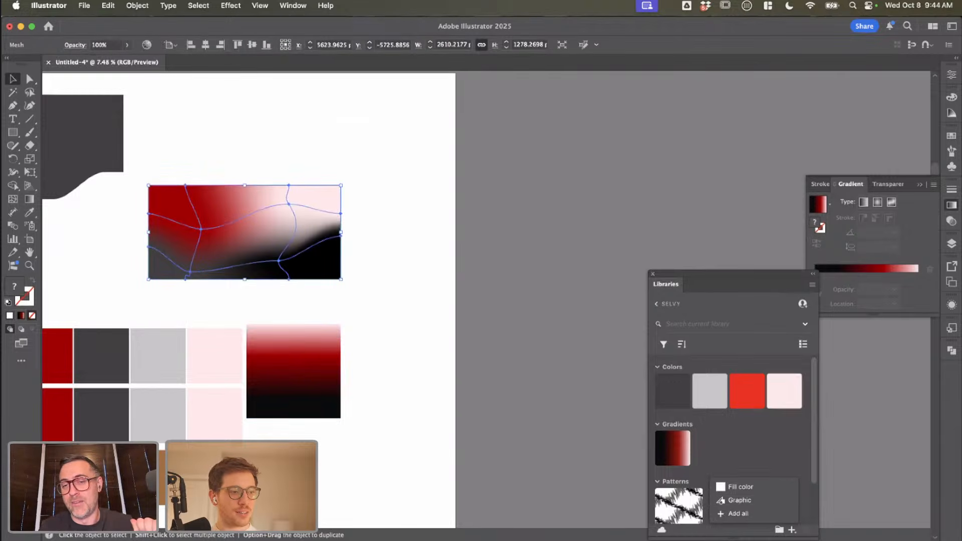
# Step: Switch to Chrome and look through the Lazaris site's case study and work pages and its home page
pyautogui.press('super+Tab')
pyautogui.scroll(-15, 462, 252)
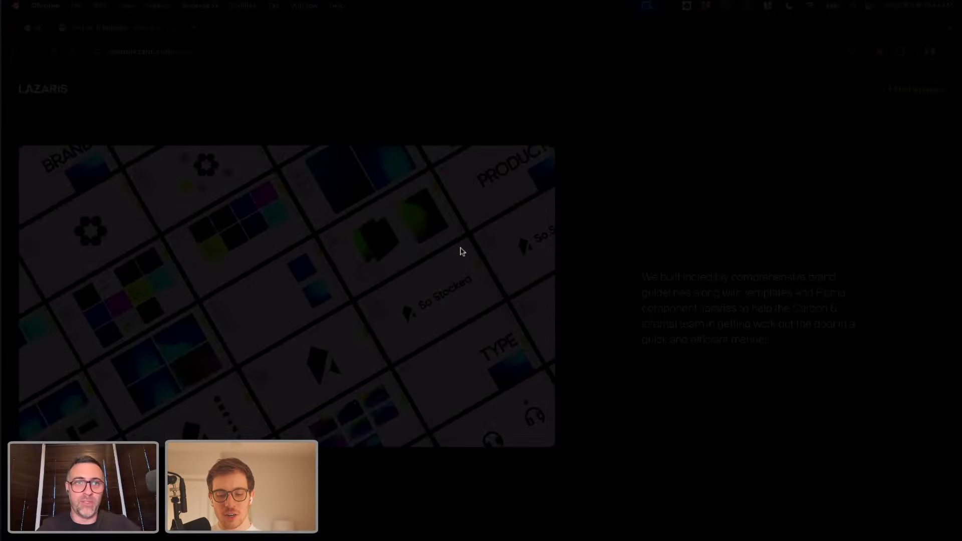
pyautogui.scroll(3, 461, 252)
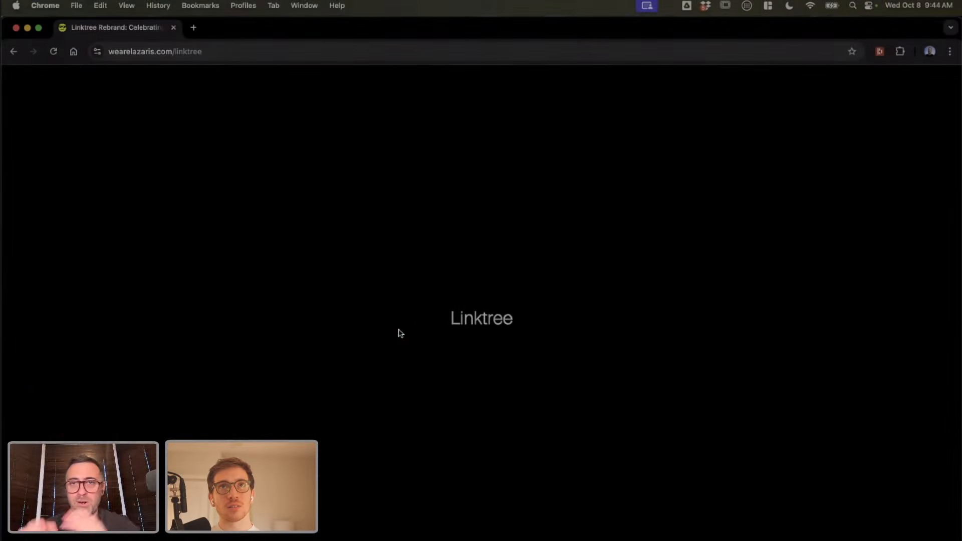
pyautogui.scroll(-20, 401, 333)
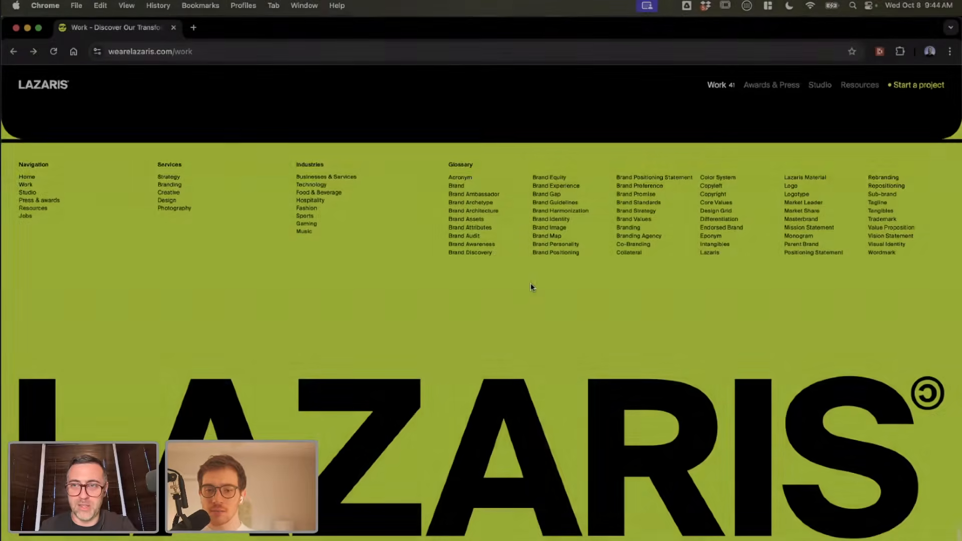
pyautogui.scroll(15, 729, 361)
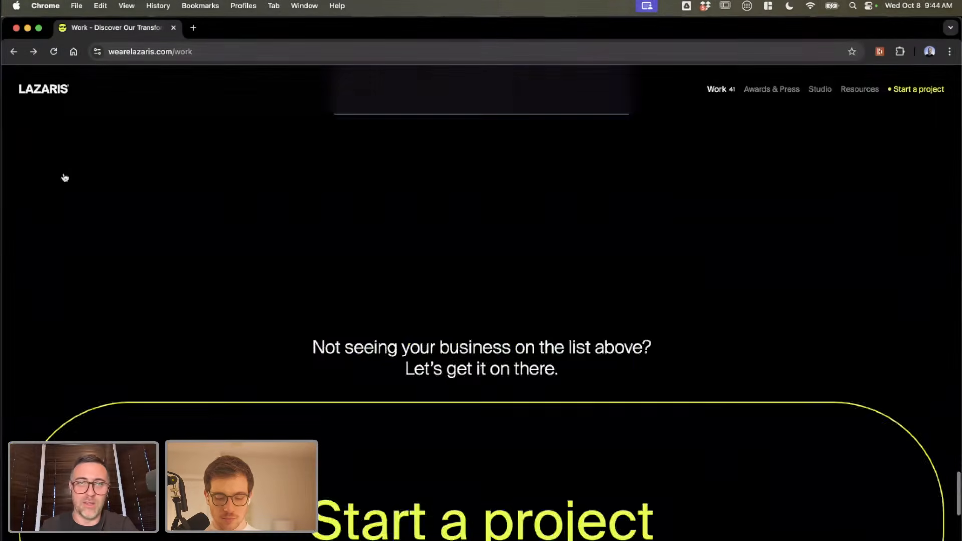
pyautogui.click(49, 91)
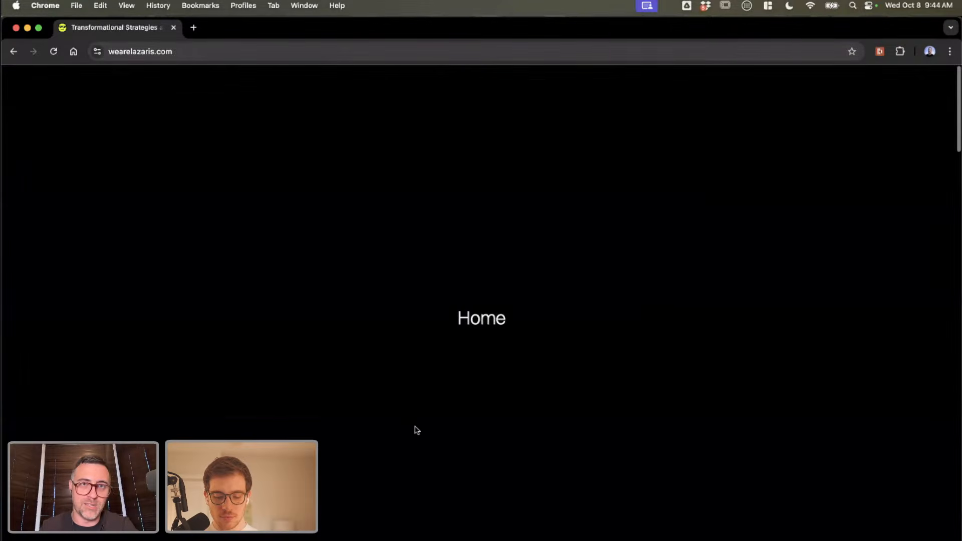
pyautogui.scroll(-6, 411, 429)
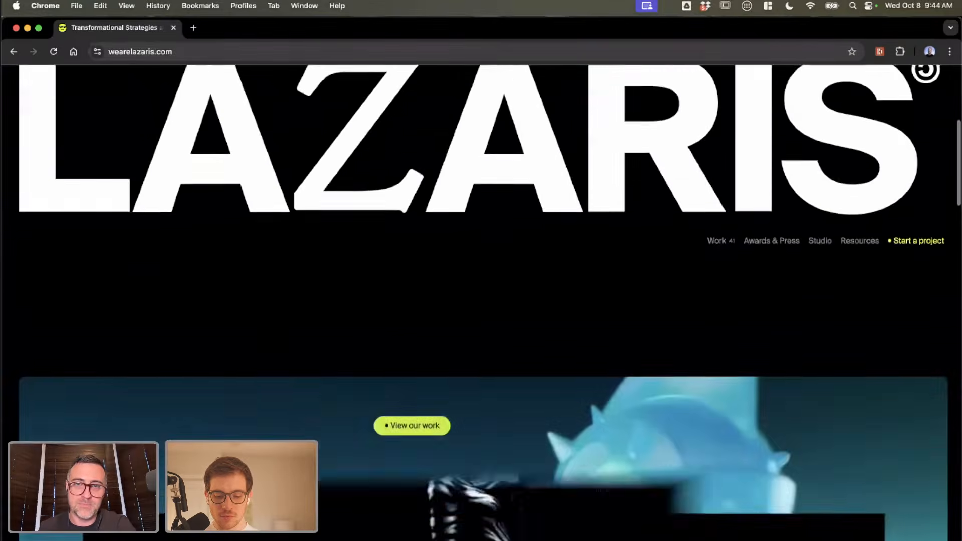
pyautogui.scroll(4, 401, 401)
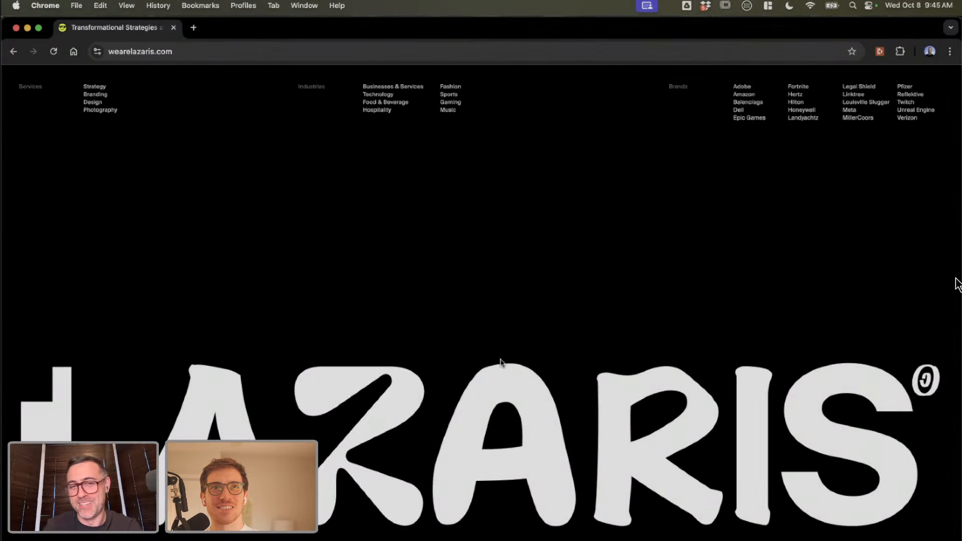
# Step: Switch to Photoshop and open the Artwork smart object of the hoarding mockup PPF-LYRS-004.psd
pyautogui.press('super+Tab')
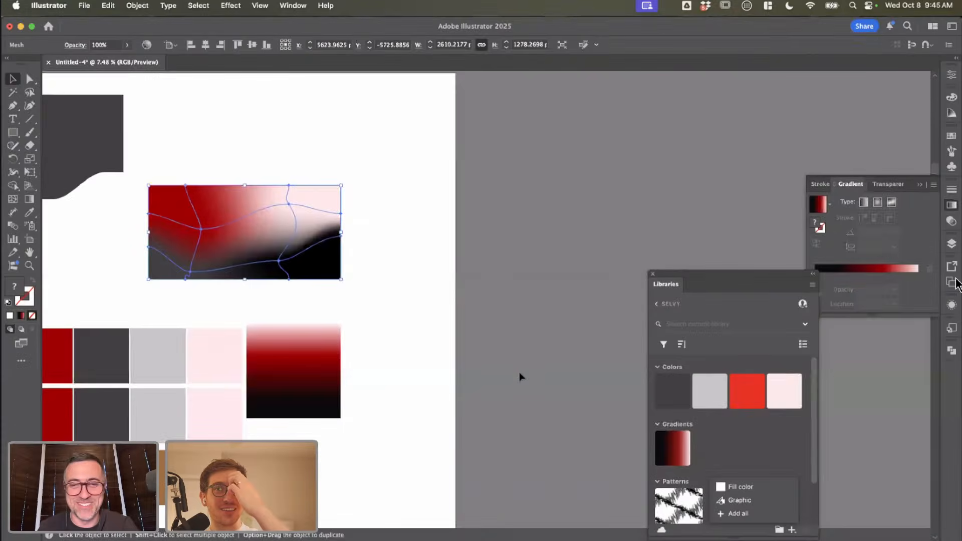
pyautogui.press('super+Tab')
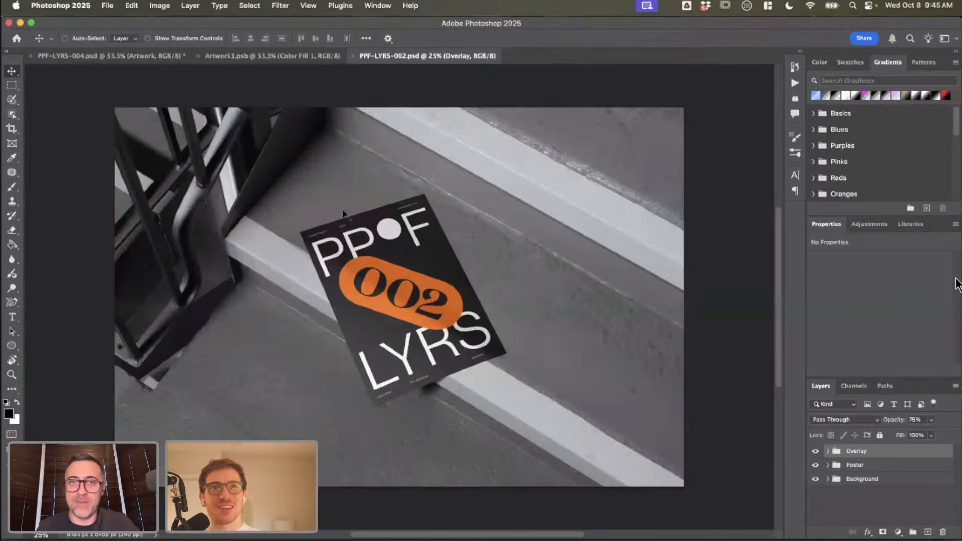
pyautogui.click(259, 57)
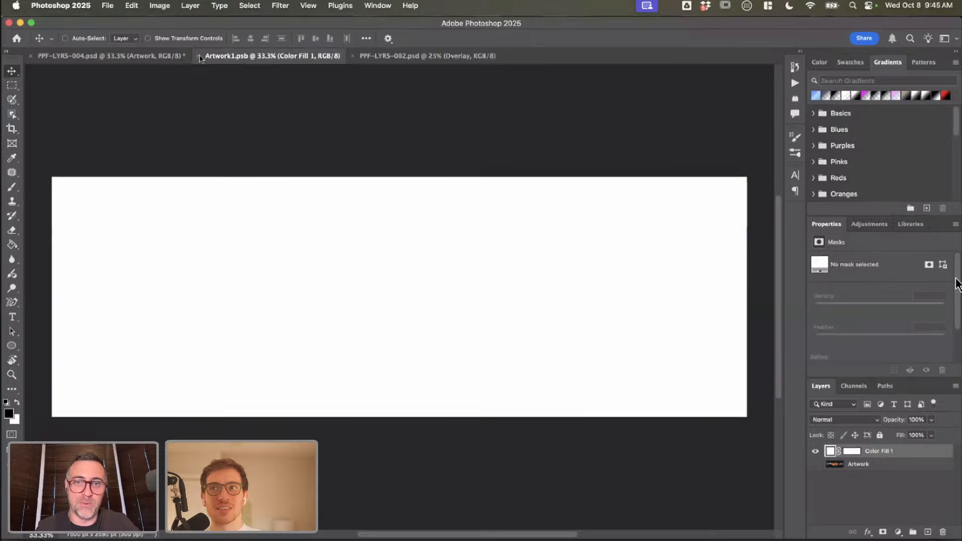
pyautogui.click(138, 56)
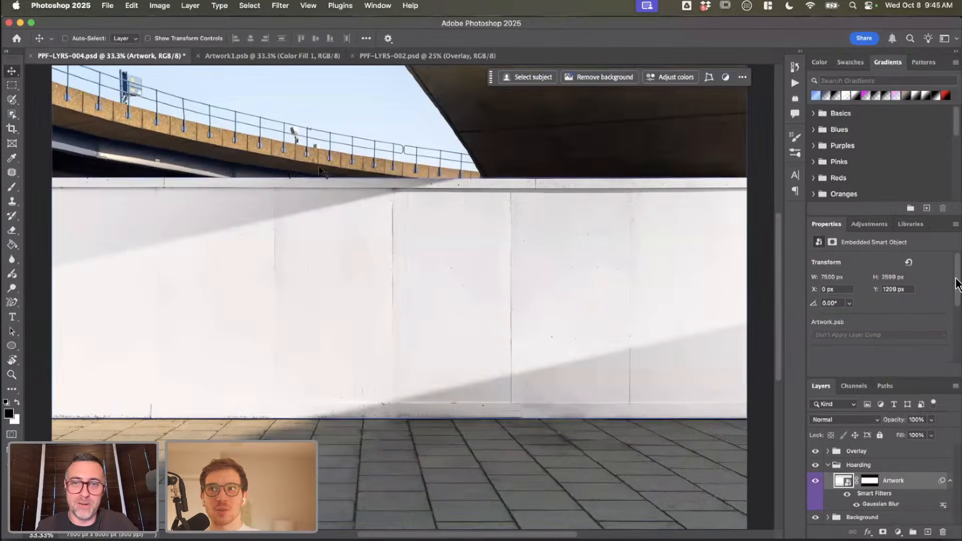
pyautogui.doubleClick(840, 482)
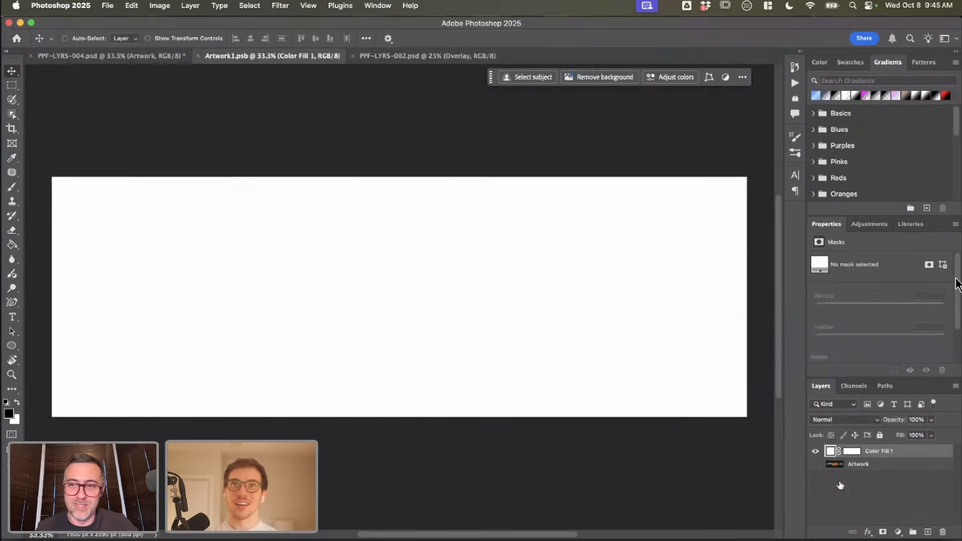
# Step: Copy the mesh rectangle from Illustrator, paste it into Artwork1.psb as pixels and enlarge it to about 7533 px wide, covering the canvas
pyautogui.press('super+Tab')
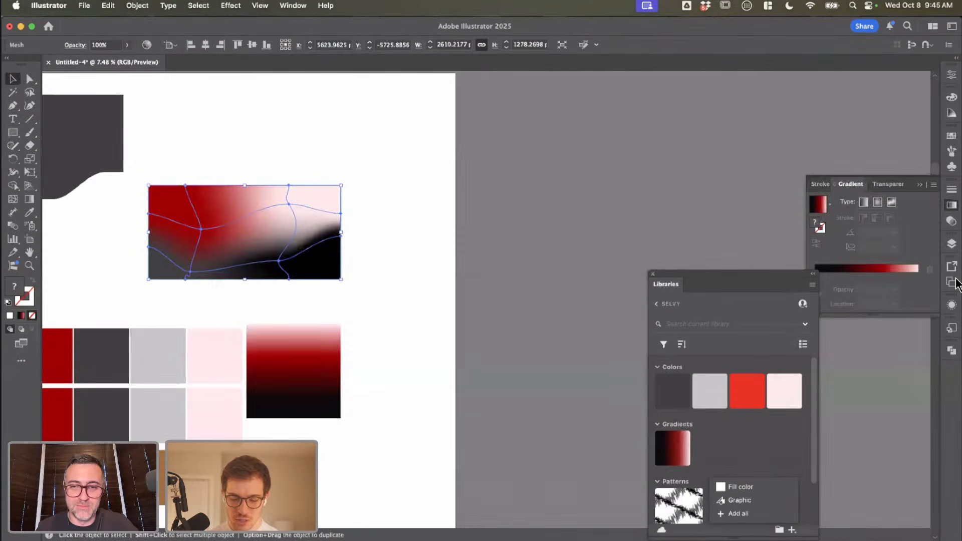
pyautogui.click(423, 210)
pyautogui.click(314, 230)
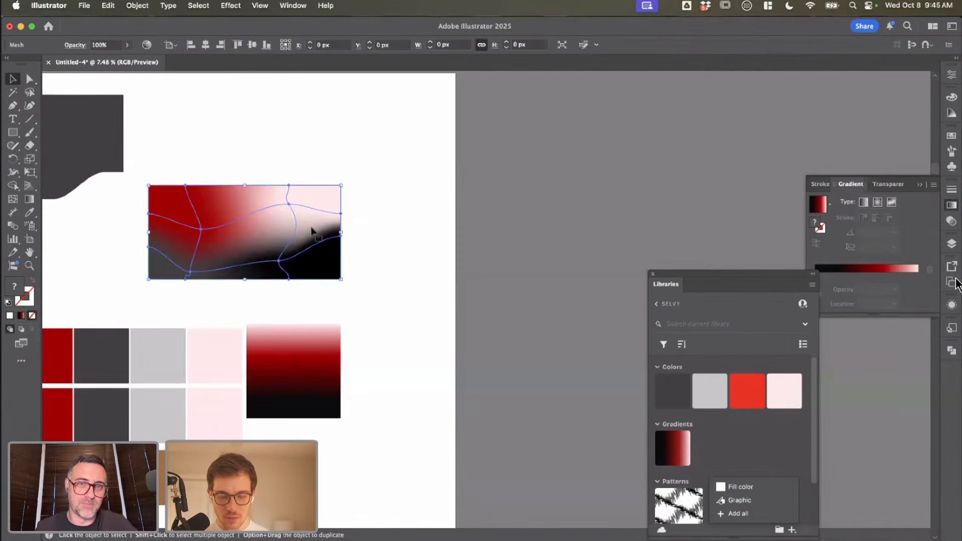
pyautogui.press('super+Tab')
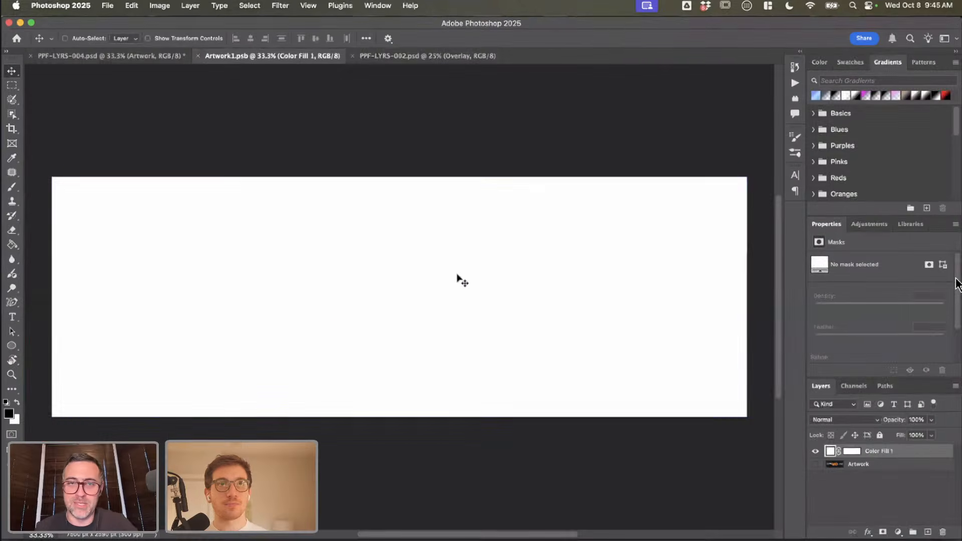
pyautogui.press('super+v')
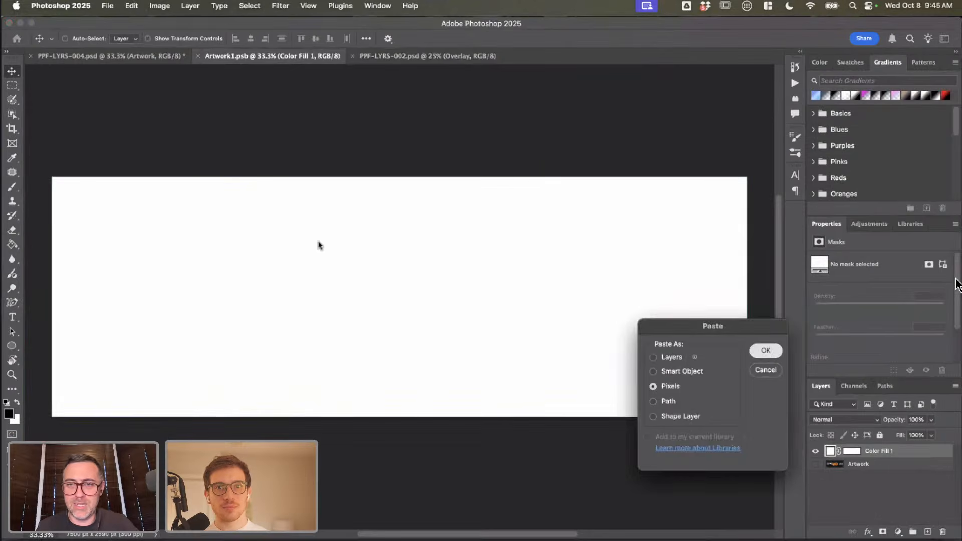
pyautogui.press('Return')
pyautogui.moveTo(646, 179); pyautogui.dragTo(751, 127)
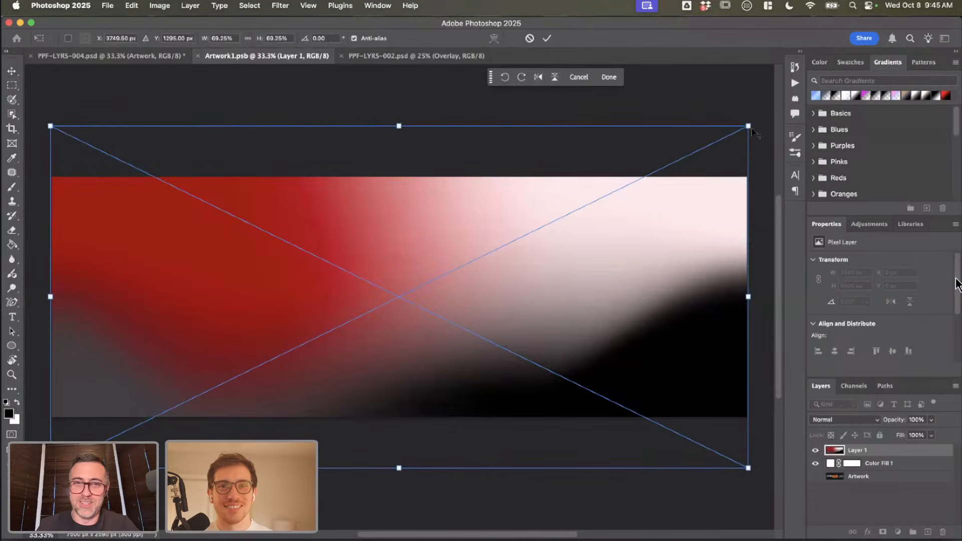
pyautogui.press('Return')
# Step: Save the Artwork1.psb smart object and view the updated hoarding in PPF-LYRS-004.psd
pyautogui.press('z')
pyautogui.click(350, 257)
pyautogui.keyDown('alt'); pyautogui.click(351, 258); pyautogui.keyUp('alt')
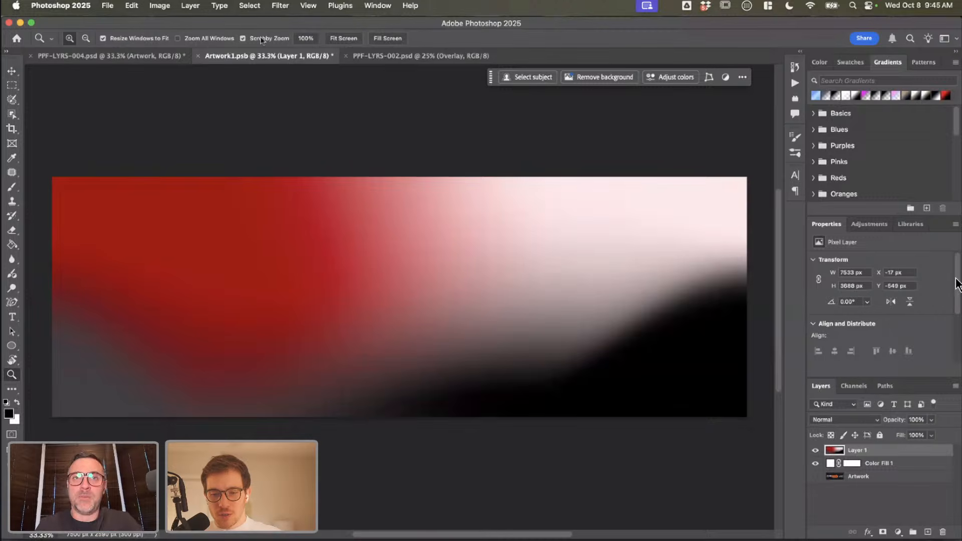
pyautogui.press('super+s')
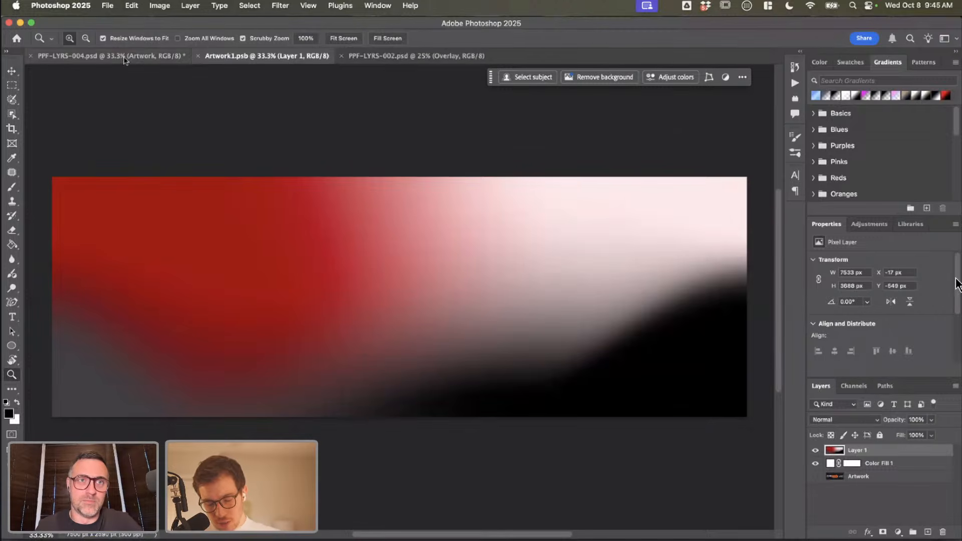
pyautogui.click(123, 57)
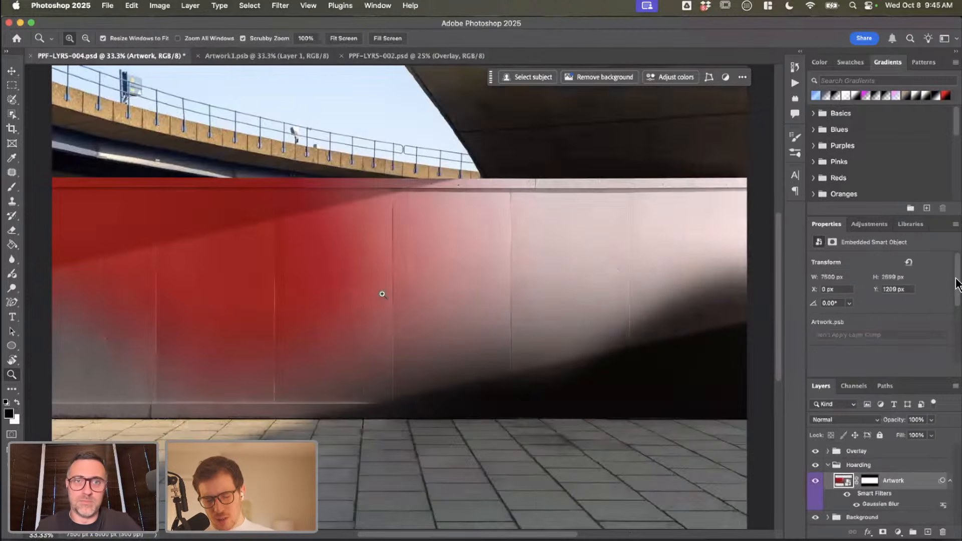
# Step: Look over the Selvy patterns, swatches and gradients on the Illustrator artboard, and return to Artwork1.psb in Photoshop
pyautogui.click(286, 57)
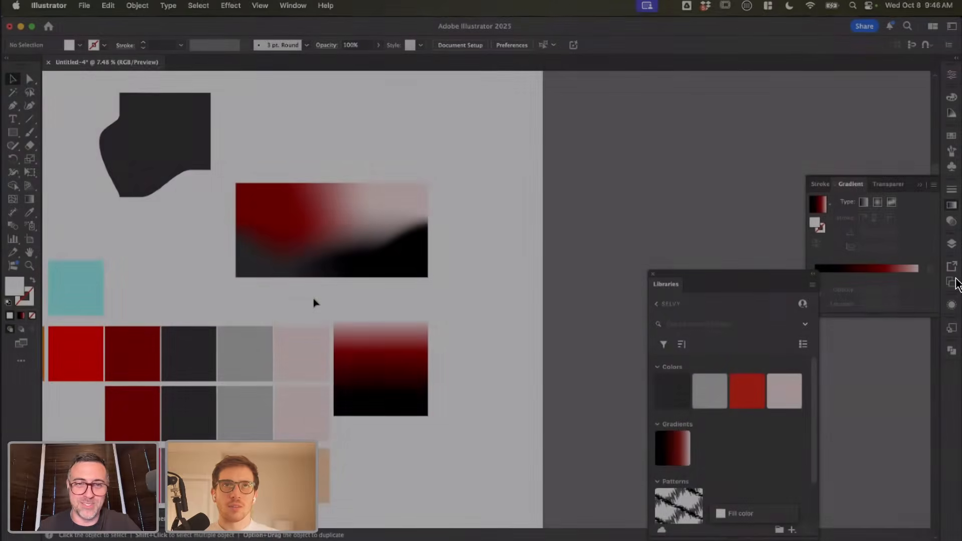
pyautogui.hscroll(-1, 314, 299)
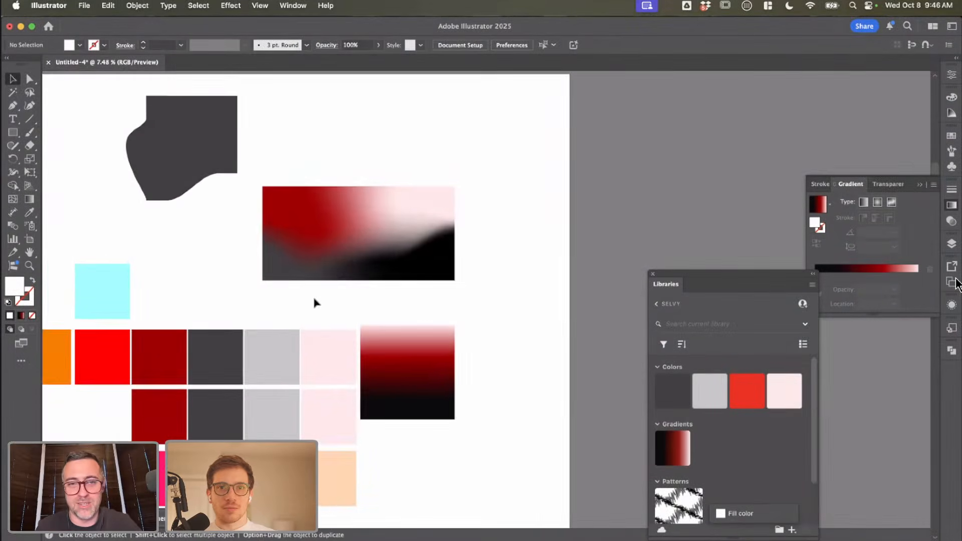
pyautogui.scroll(-3, 314, 299)
pyautogui.hscroll(-2, 315, 299)
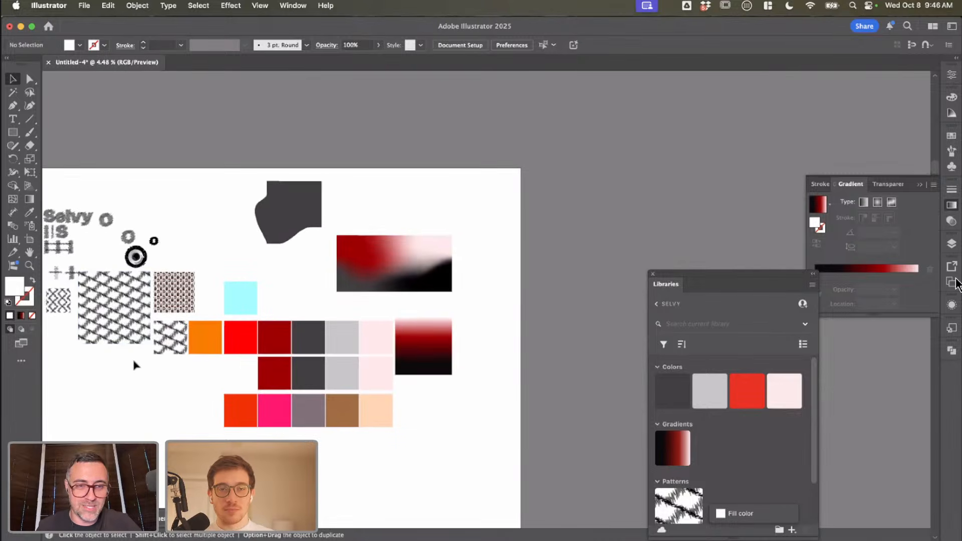
pyautogui.hscroll(-2, 133, 365)
pyautogui.press('super+Tab')
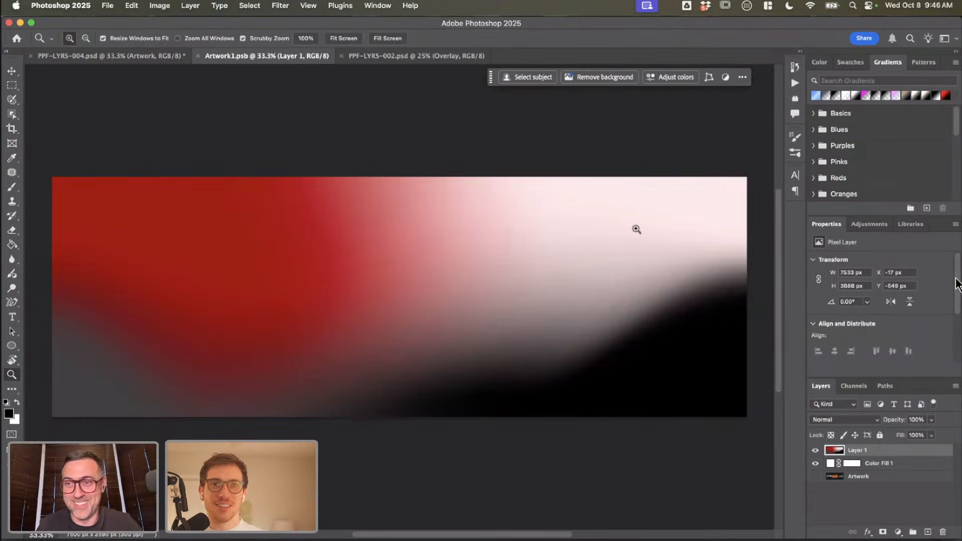
# Step: Add monochromatic Gaussian noise of 7.16% to the pasted gradient layer in Artwork1.psb
pyautogui.click(11, 71)
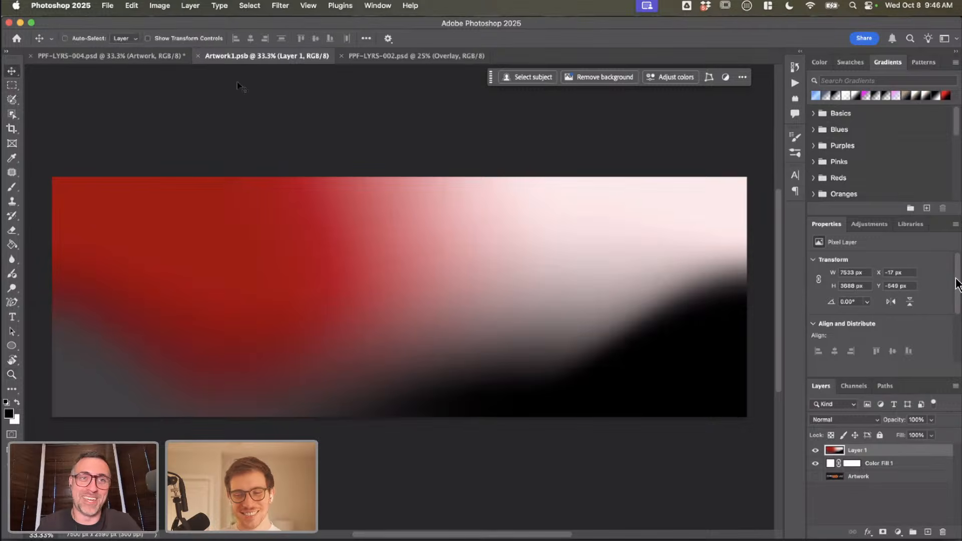
pyautogui.click(283, 5)
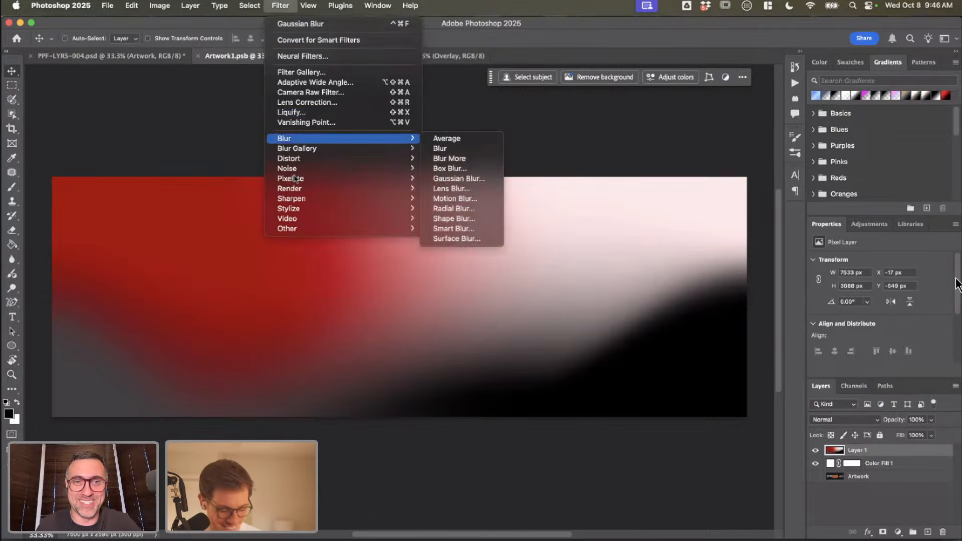
pyautogui.moveTo(297, 171)
pyautogui.click(476, 161)
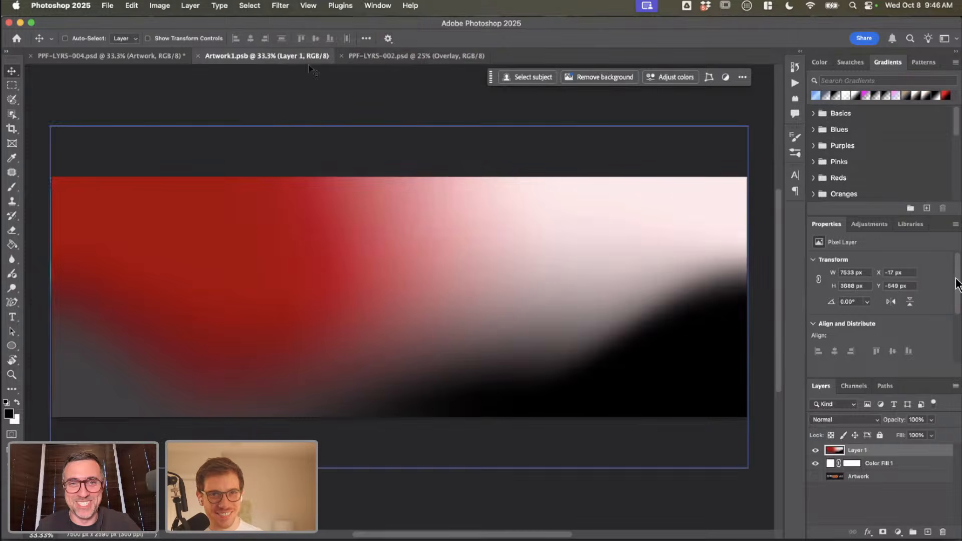
pyautogui.click(281, 5)
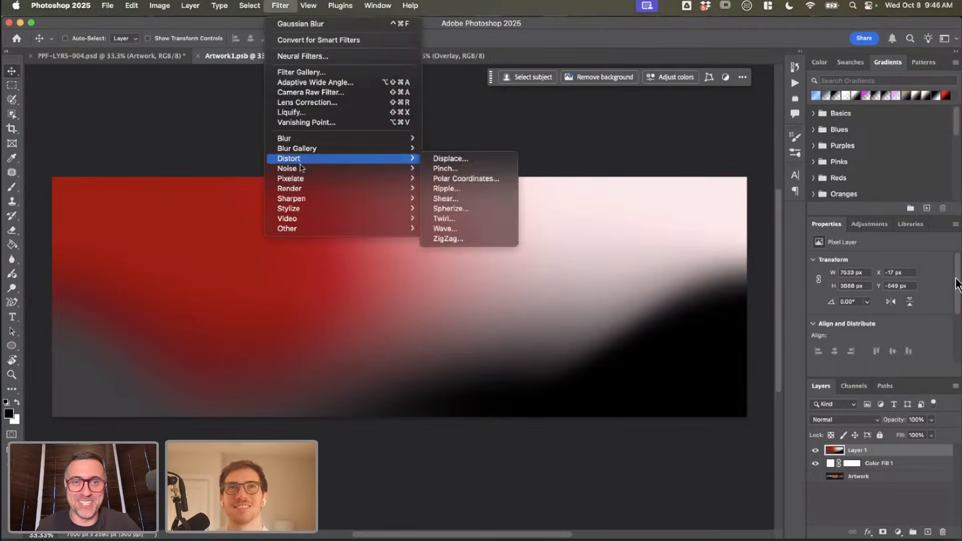
pyautogui.moveTo(303, 169)
pyautogui.click(510, 169)
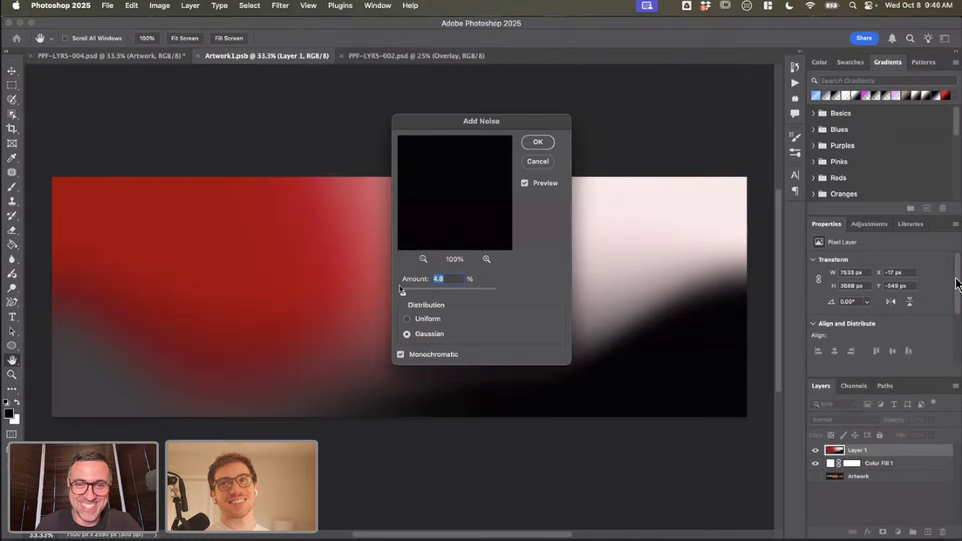
pyautogui.click(409, 291)
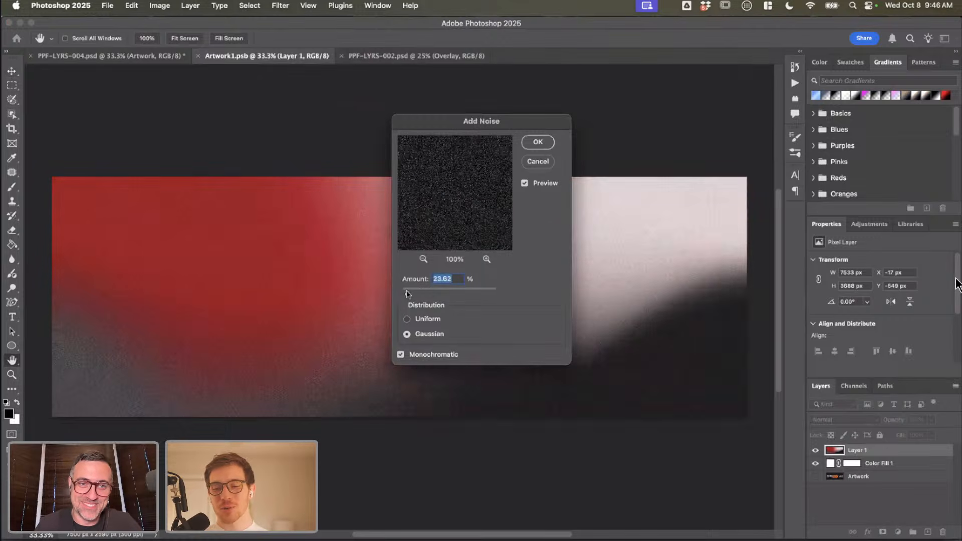
pyautogui.moveTo(407, 290); pyautogui.dragTo(402, 291)
pyautogui.moveTo(402, 293); pyautogui.dragTo(403, 295)
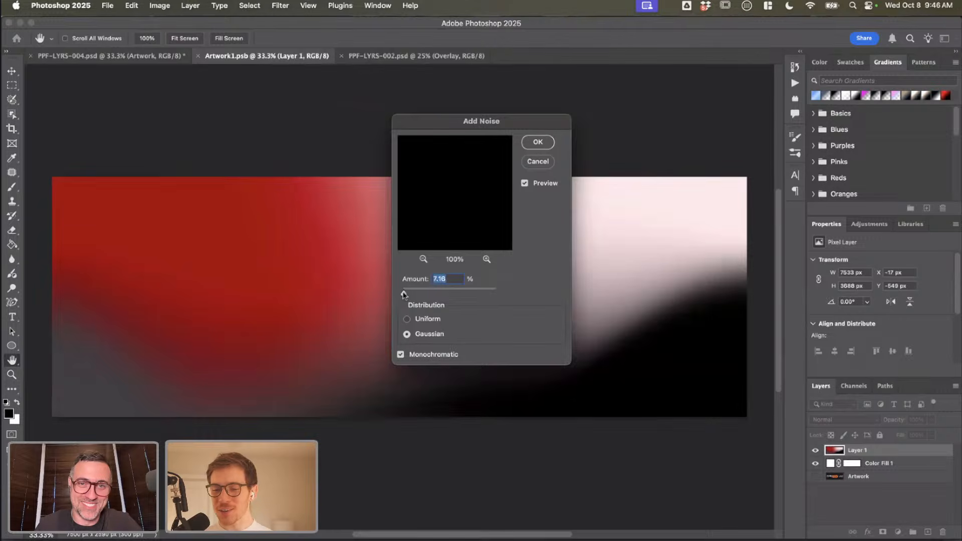
pyautogui.click(538, 142)
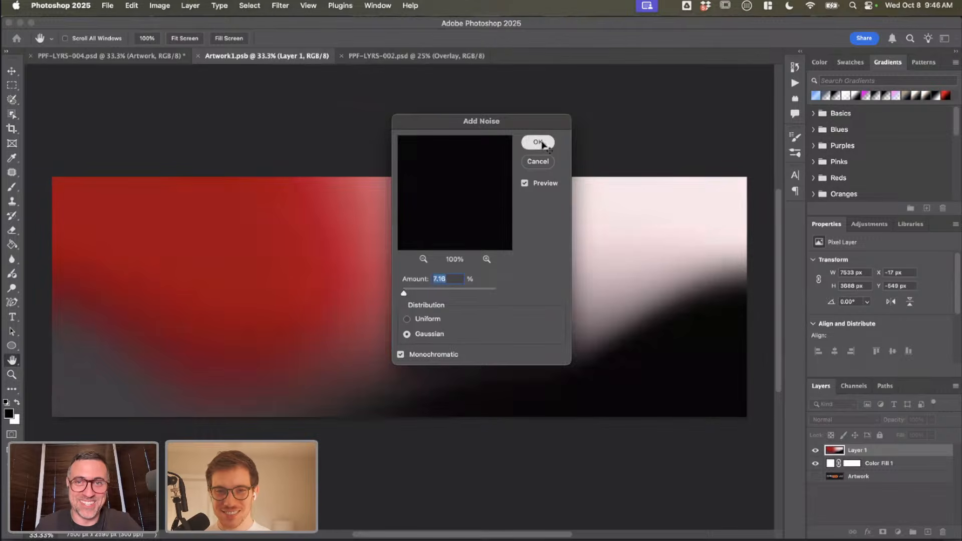
# Step: Save the smart object with its noise, check the hoarding mockup and return to Artwork1.psb
pyautogui.press('super+s')
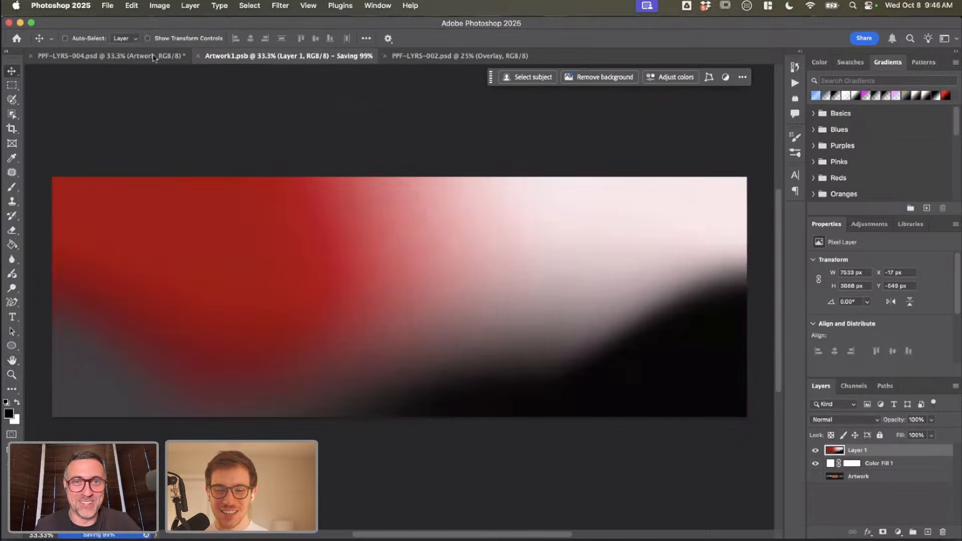
pyautogui.click(130, 54)
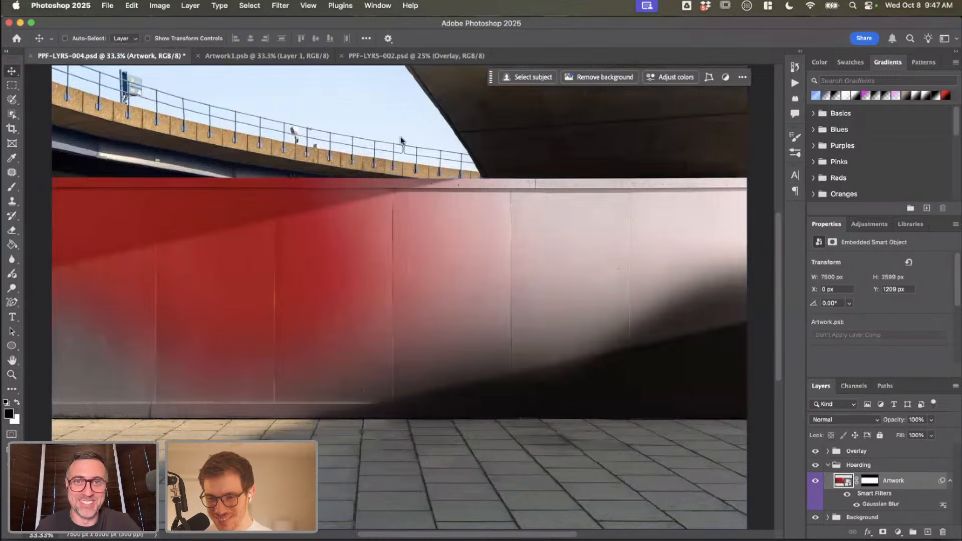
pyautogui.click(308, 56)
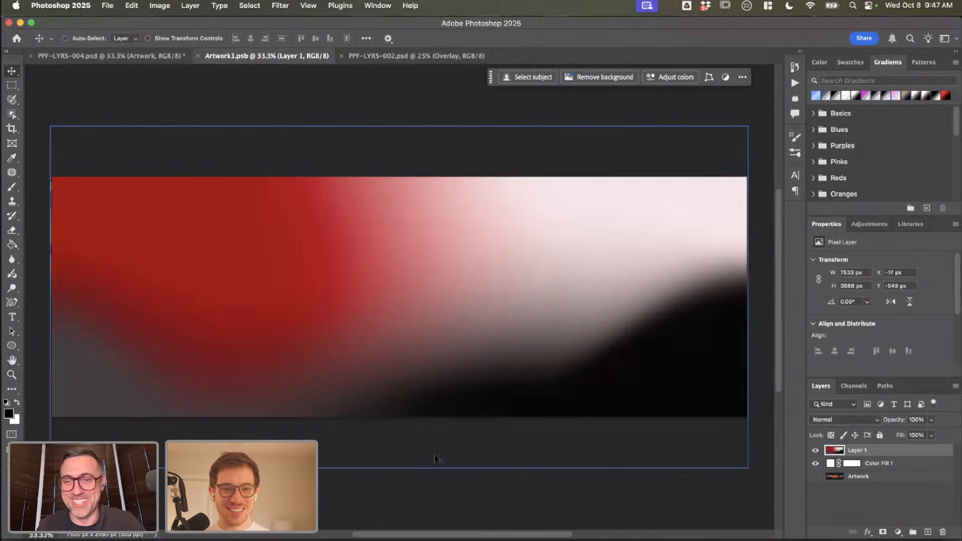
# Step: Switch to Illustrator, examine the red, pink and black mesh gradient up close, and move the floating Libraries panel off it
pyautogui.press('super+Tab')
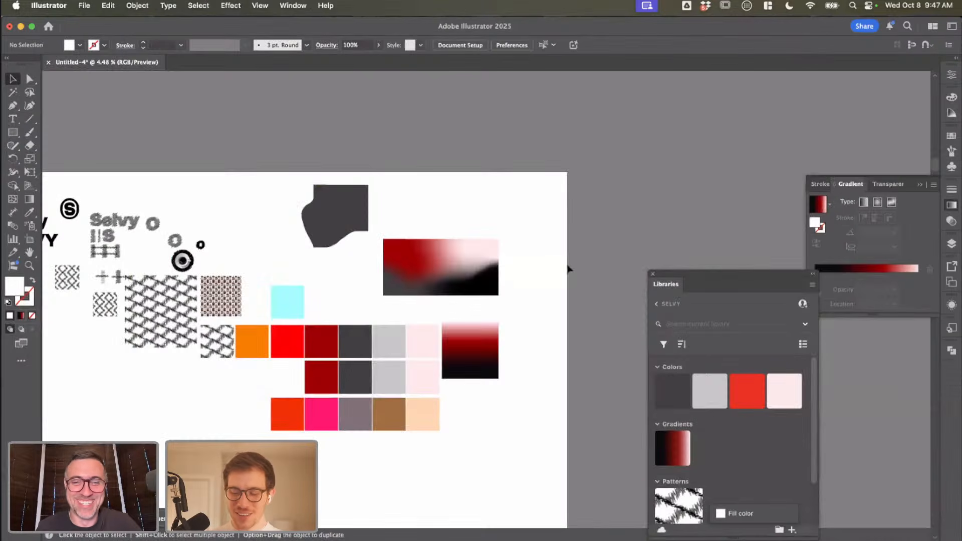
pyautogui.scroll(8, 438, 258)
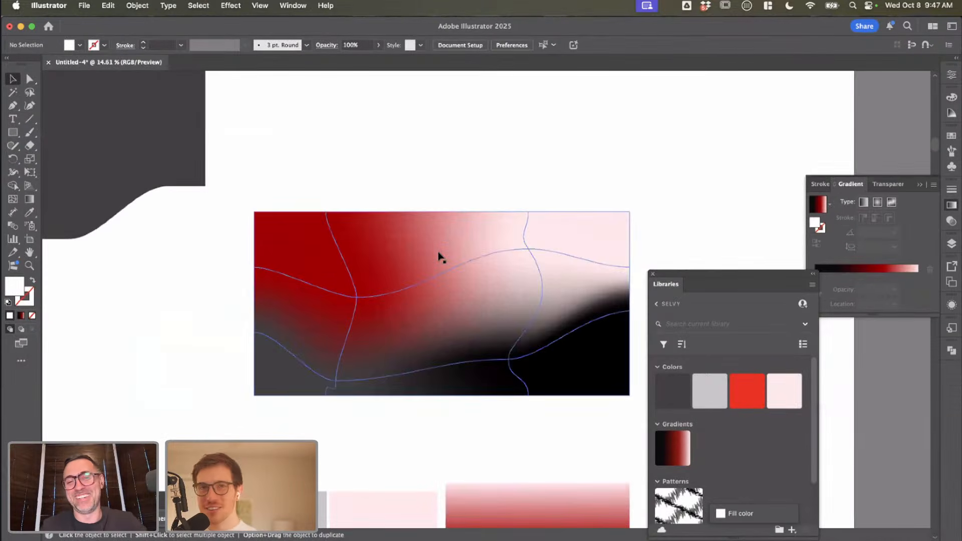
pyautogui.scroll(-2, 418, 272)
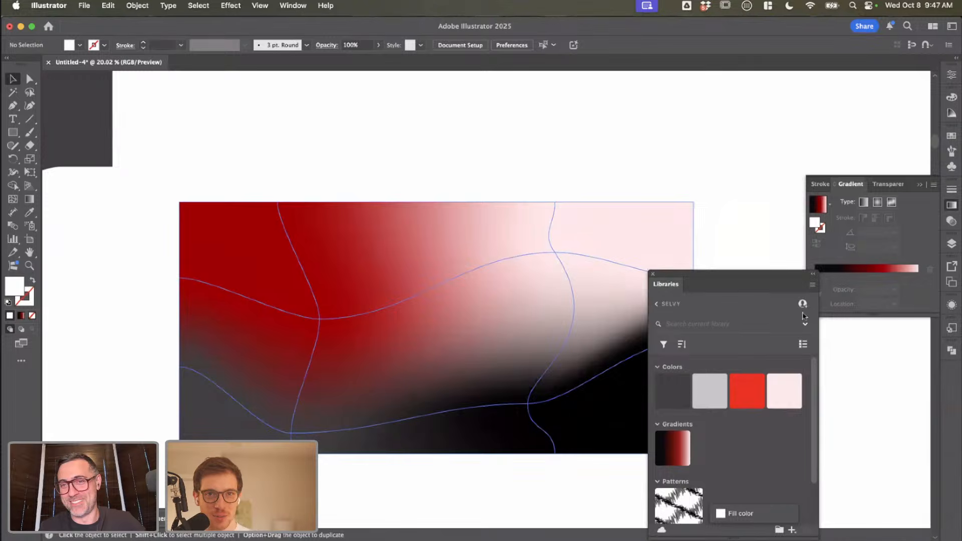
pyautogui.moveTo(802, 315)
pyautogui.mouseDown()
pyautogui.moveTo(823, 311)
pyautogui.moveTo(805, 309)
pyautogui.mouseUp()
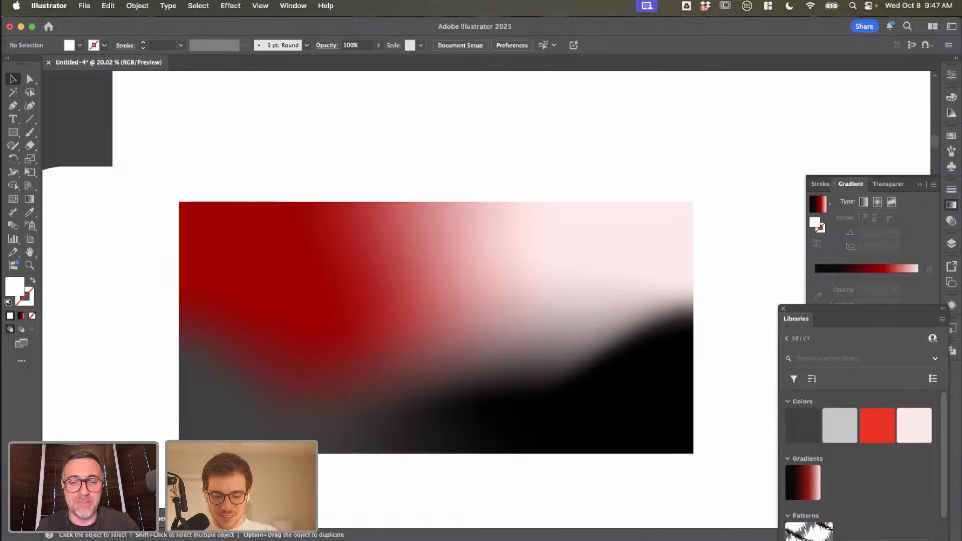
pyautogui.press('super+Tab')
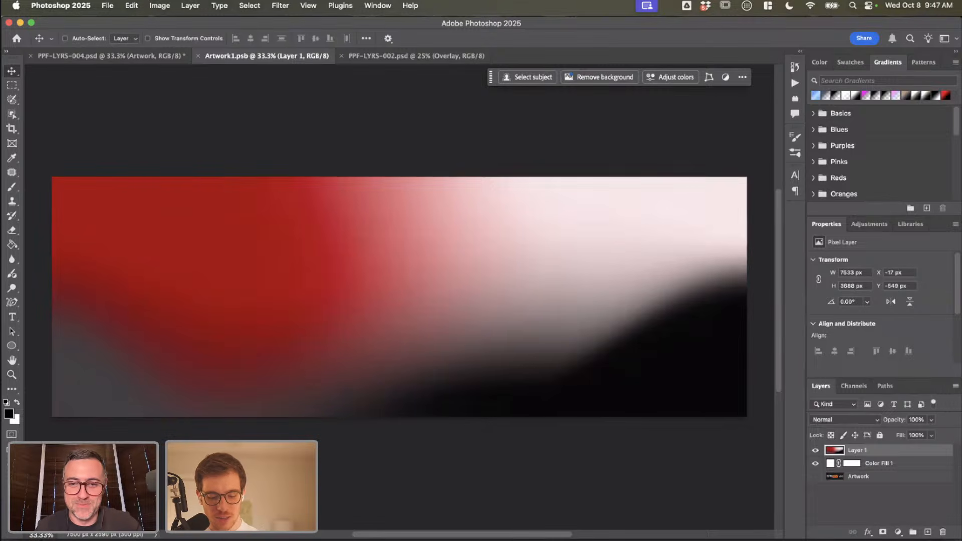
pyautogui.press('super+Tab')
# Step: Copy the large black zigzag pattern square on the Illustrator artboard
pyautogui.scroll(-5, 414, 197)
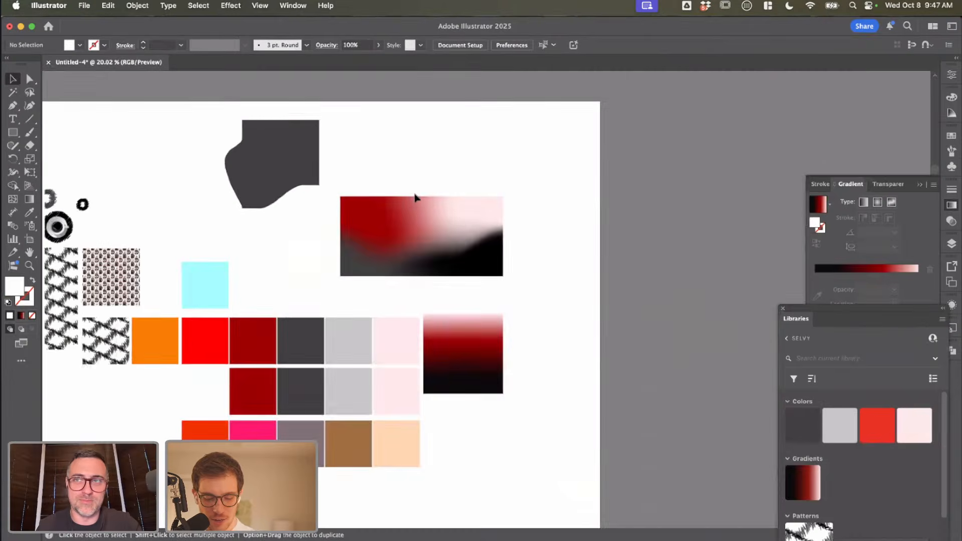
pyautogui.hscroll(-5, 294, 316)
pyautogui.click(168, 325)
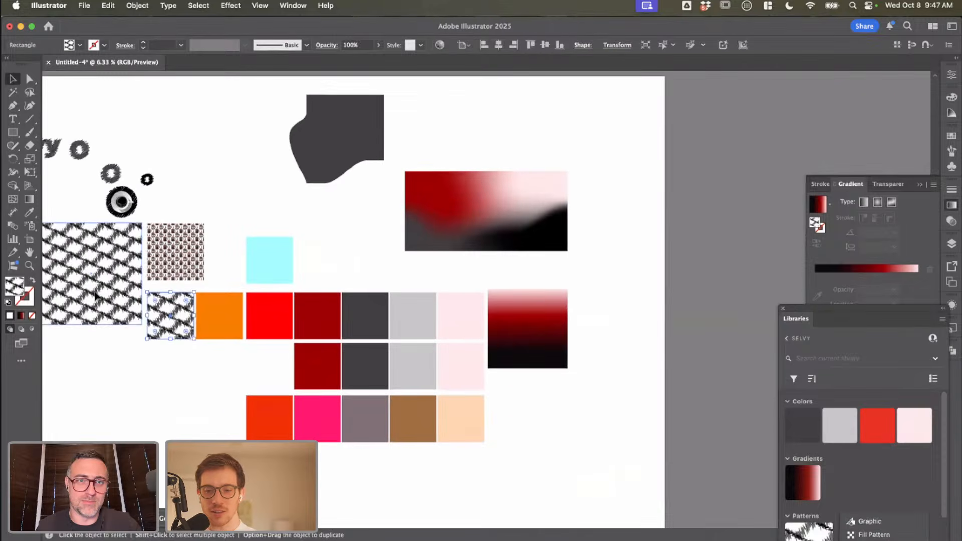
pyautogui.click(95, 297)
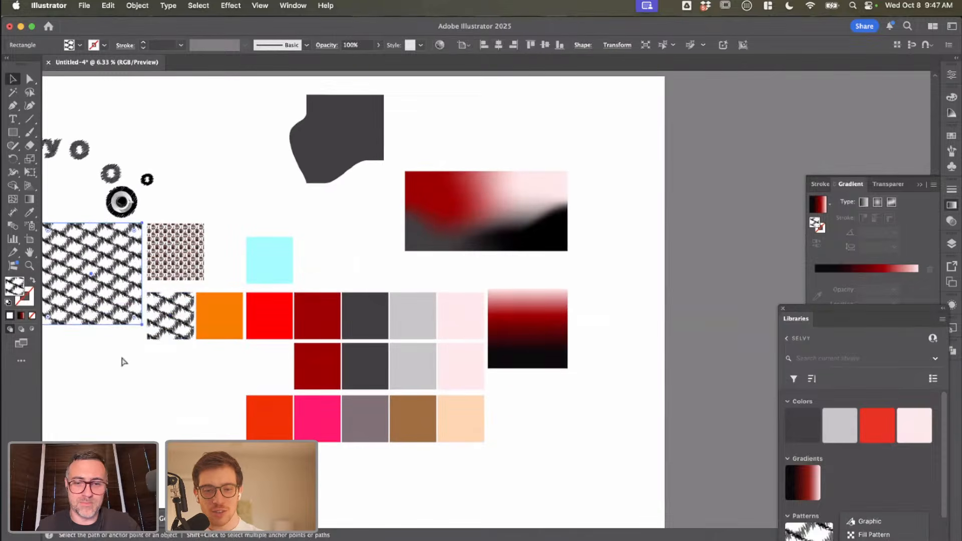
pyautogui.press('super+c')
# Step: Switch to Photoshop, show the Libraries panel and open the Selvy library
pyautogui.press('super+Tab')
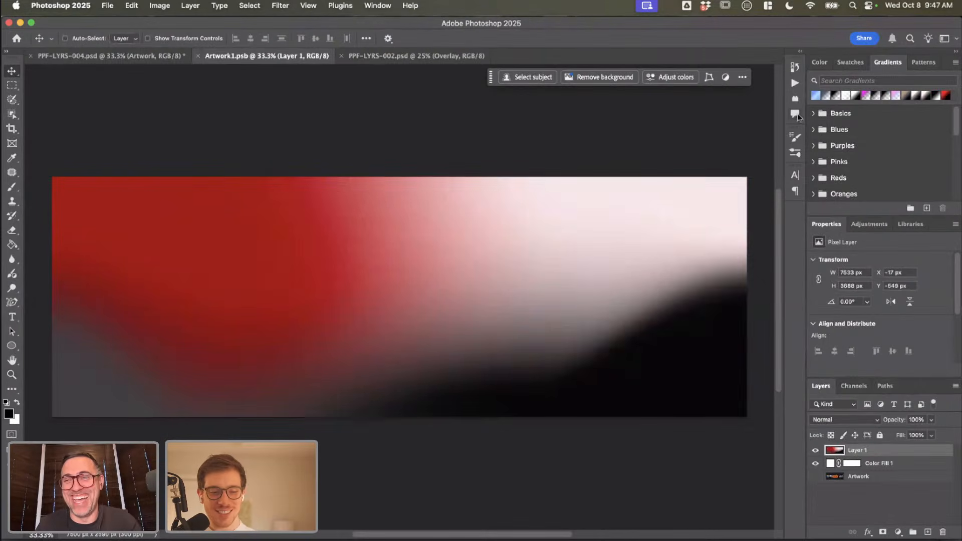
pyautogui.click(371, 6)
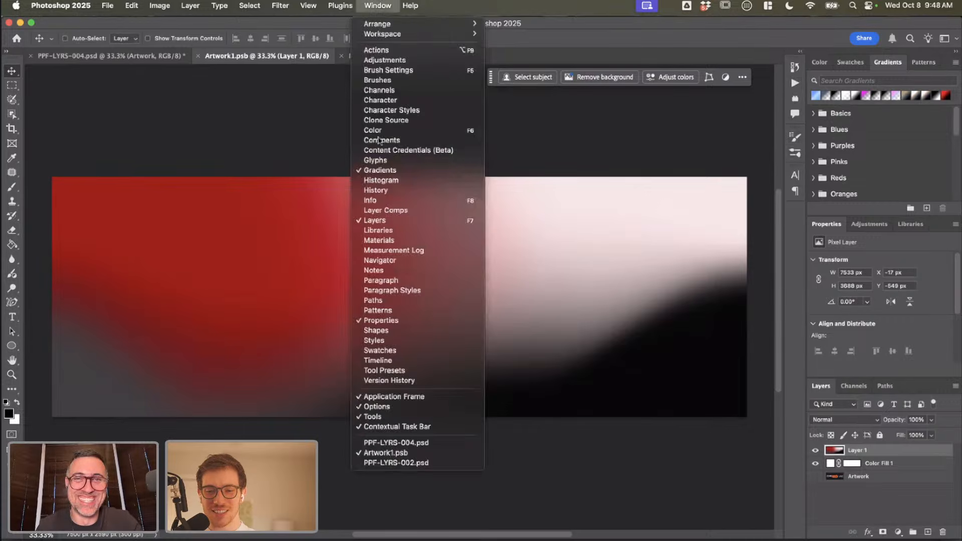
pyautogui.click(387, 231)
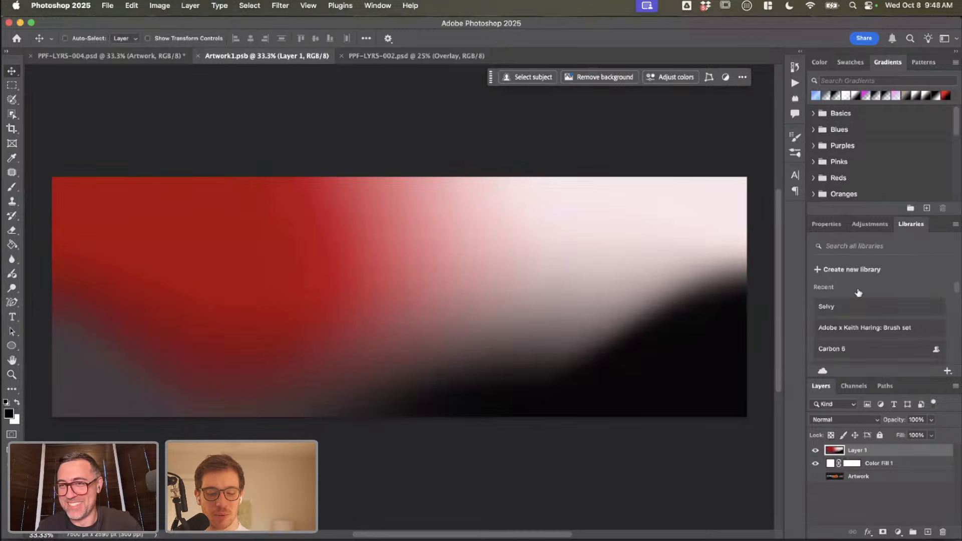
pyautogui.click(836, 303)
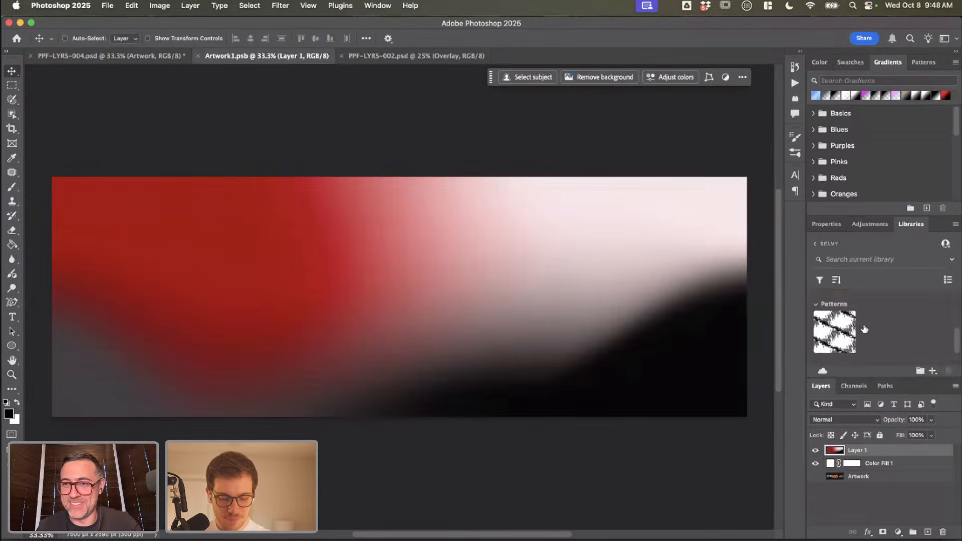
# Step: Try the library's Patterns 1 as a 25% scale pattern fill over the gradient, inspect it and delete the fill layer
pyautogui.doubleClick(845, 316)
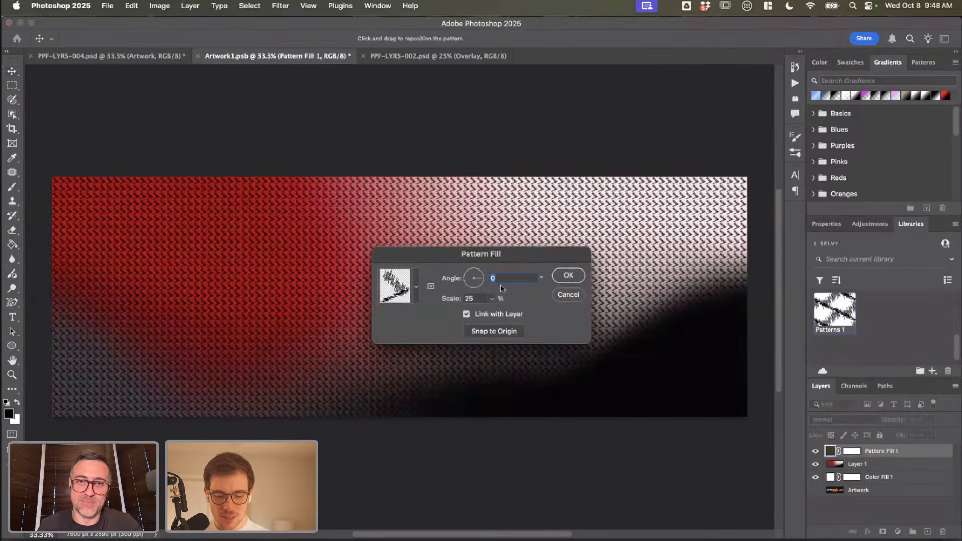
pyautogui.click(569, 276)
pyautogui.scroll(10, 360, 284)
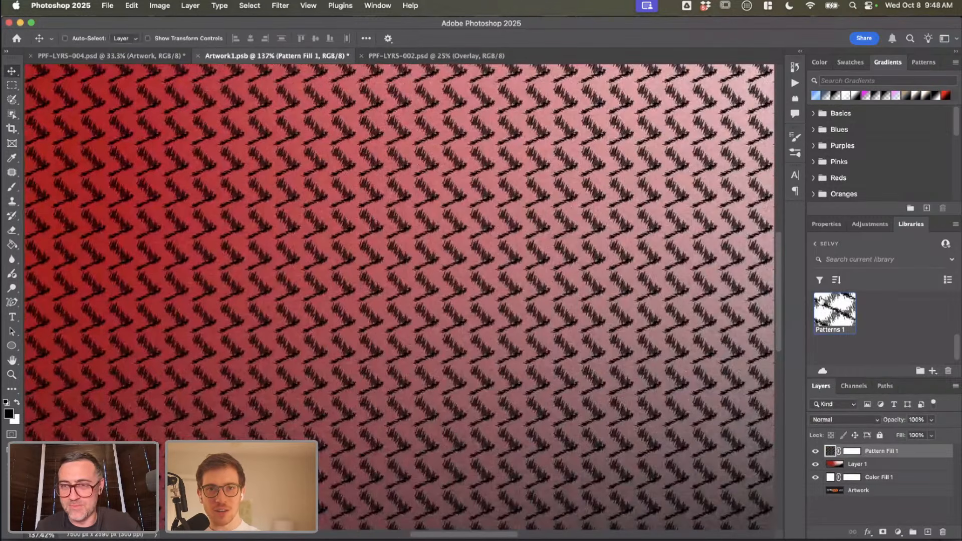
pyautogui.scroll(-3, 547, 271)
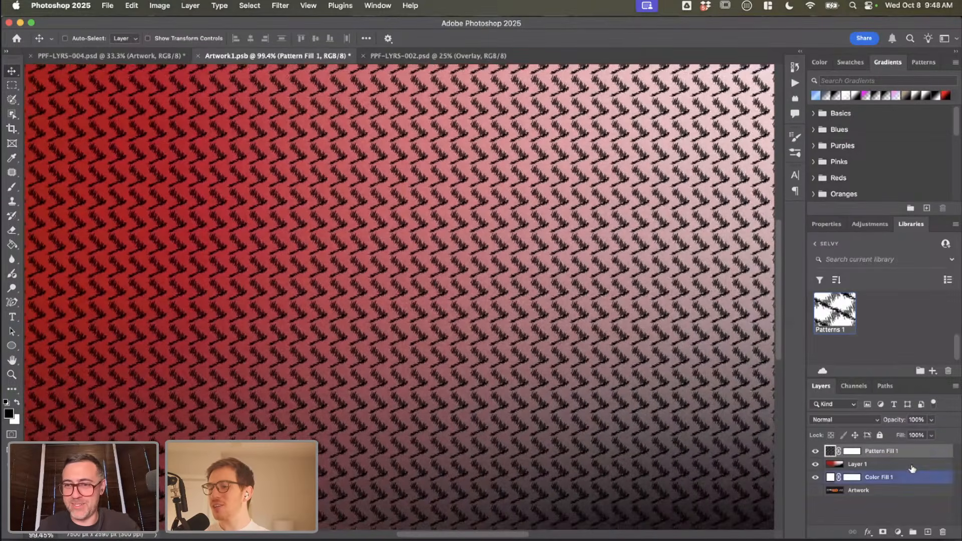
pyautogui.press('BackSpace')
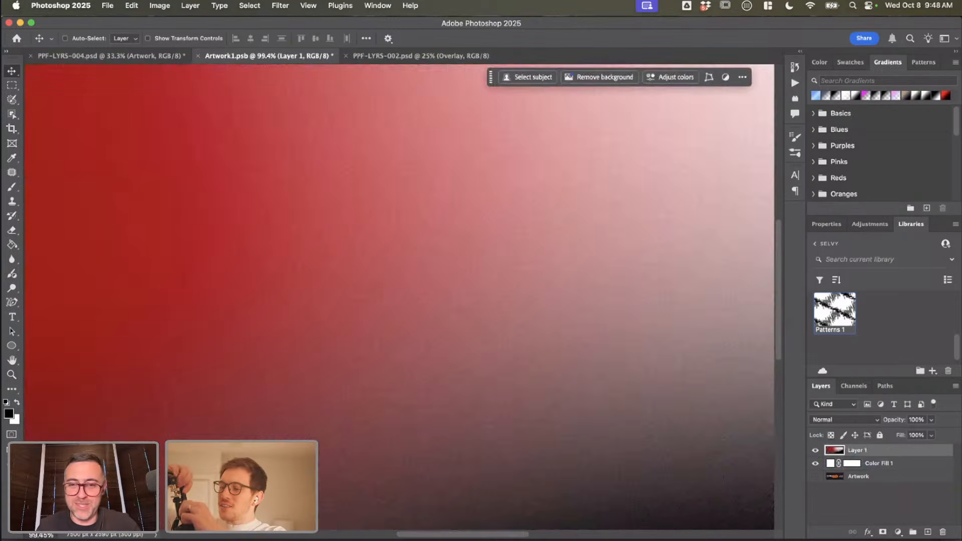
# Step: Switch to Illustrator and duplicate the large zigzag pattern square directly below the original
pyautogui.press('super+Tab')
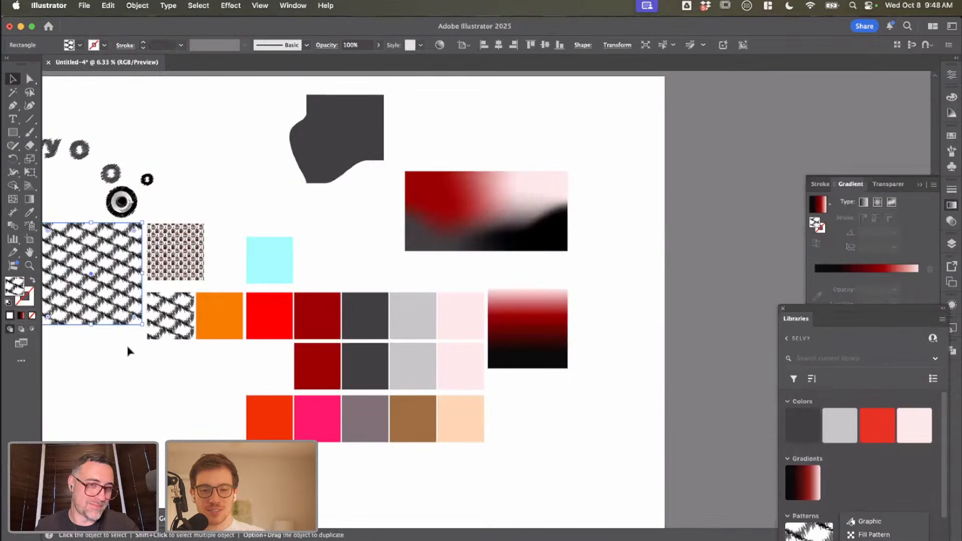
pyautogui.click(112, 309)
pyautogui.moveTo(112, 309); pyautogui.dragTo(200, 329)
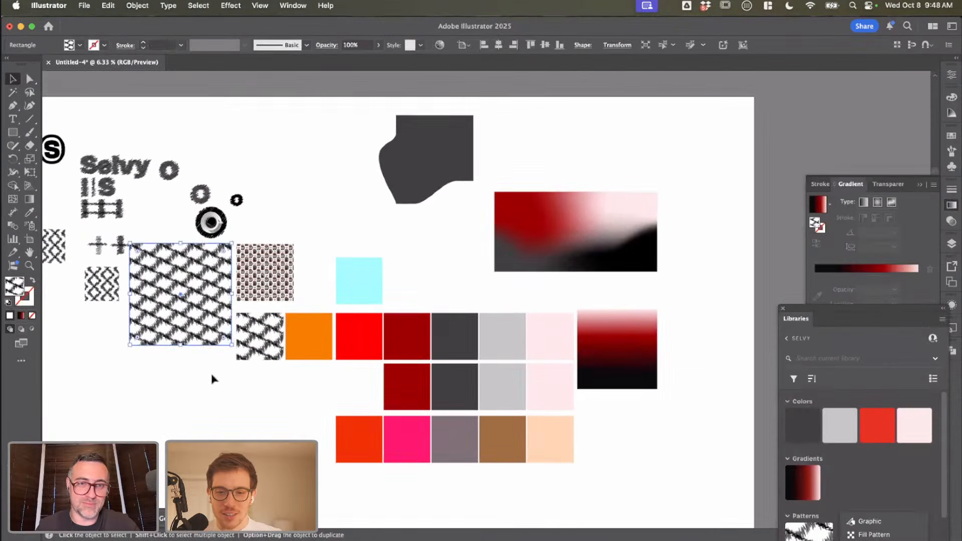
pyautogui.click(212, 376)
pyautogui.moveTo(199, 409); pyautogui.dragTo(235, 388)
pyautogui.rightClick(234, 389)
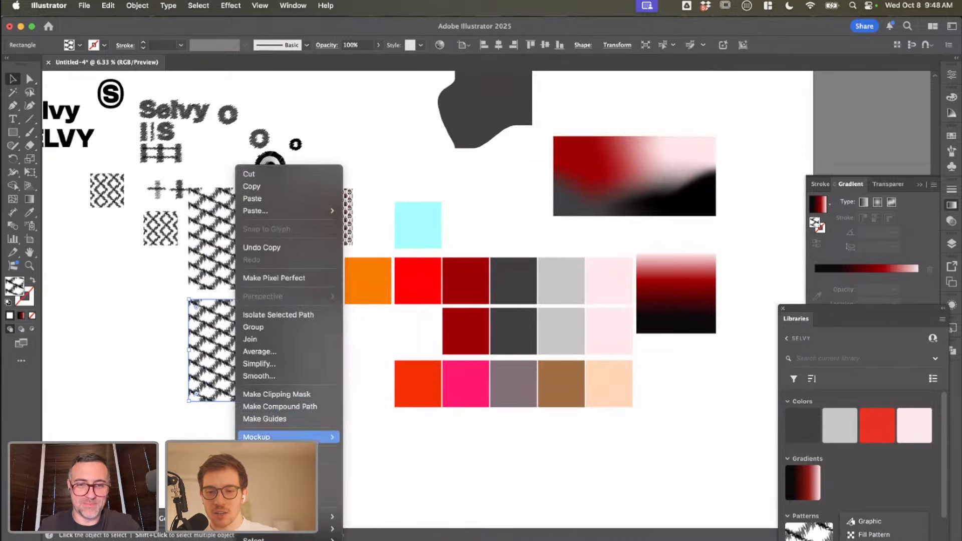
pyautogui.moveTo(329, 516)
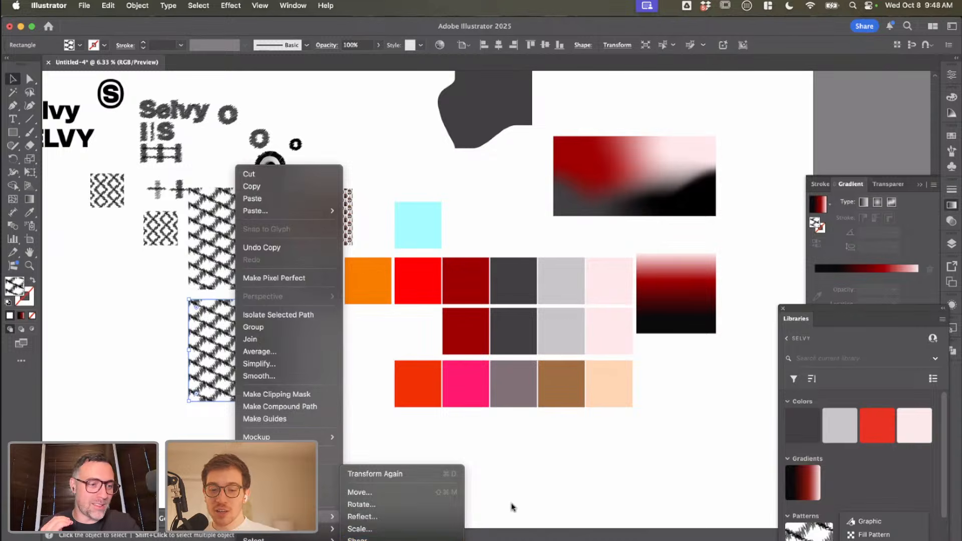
pyautogui.click(855, 496)
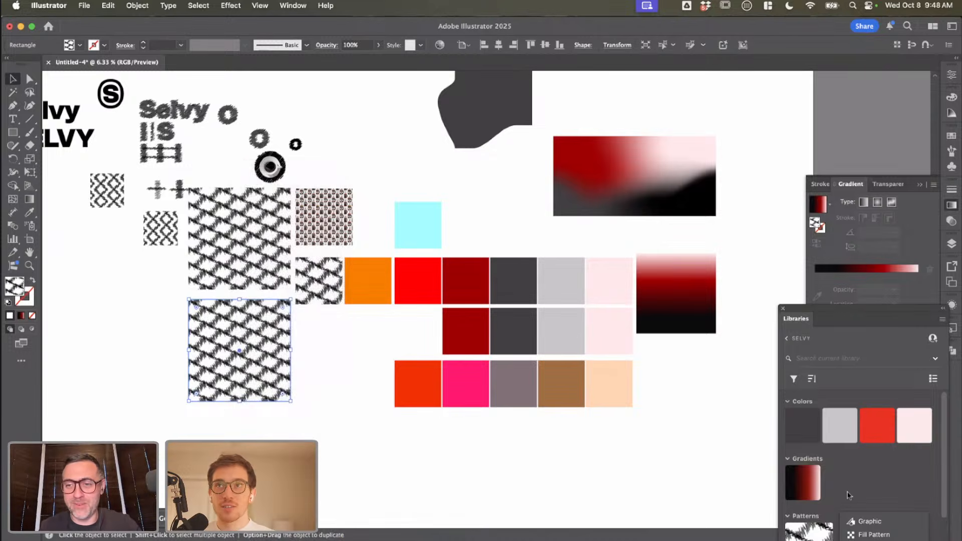
pyautogui.scroll(-2, 814, 473)
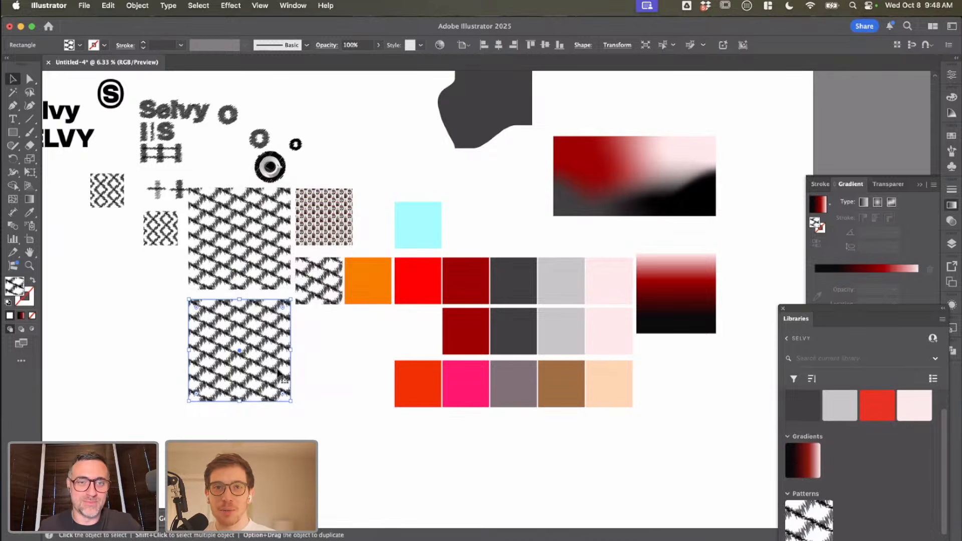
pyautogui.rightClick(278, 374)
pyautogui.moveTo(349, 516)
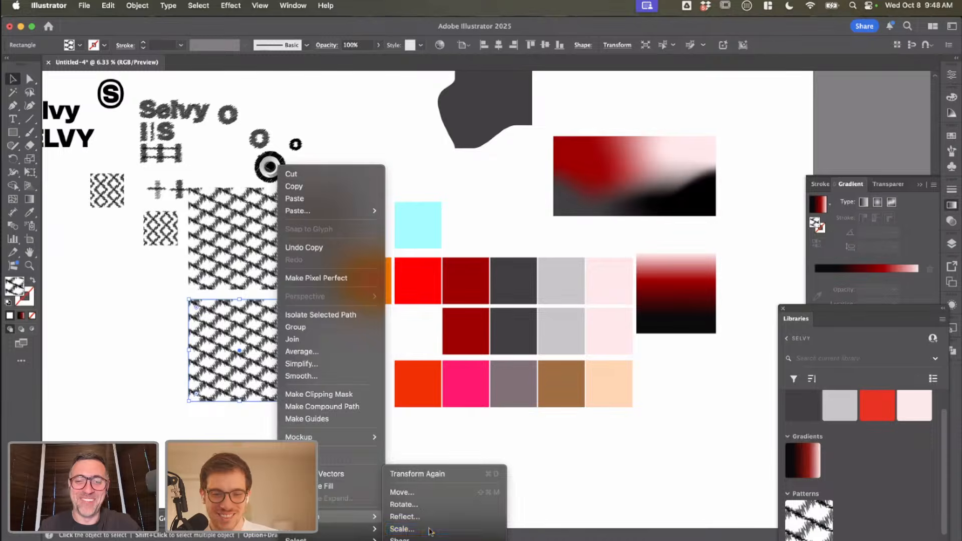
pyautogui.click(429, 529)
pyautogui.click(746, 453)
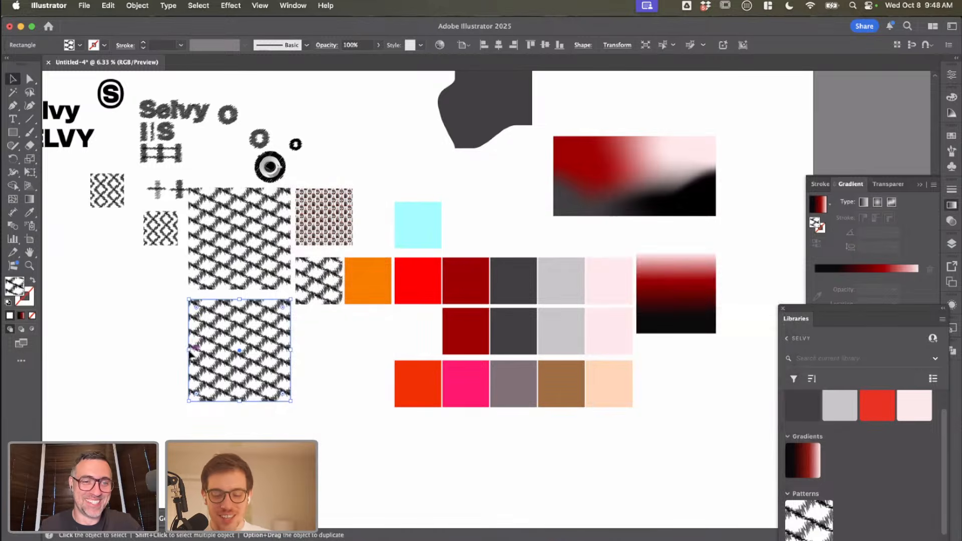
# Step: Stretch the duplicated pattern square leftward and downward into a rectangle about three times as wide and twice as tall
pyautogui.moveTo(189, 350); pyautogui.dragTo(112, 360)
pyautogui.press('super+z')
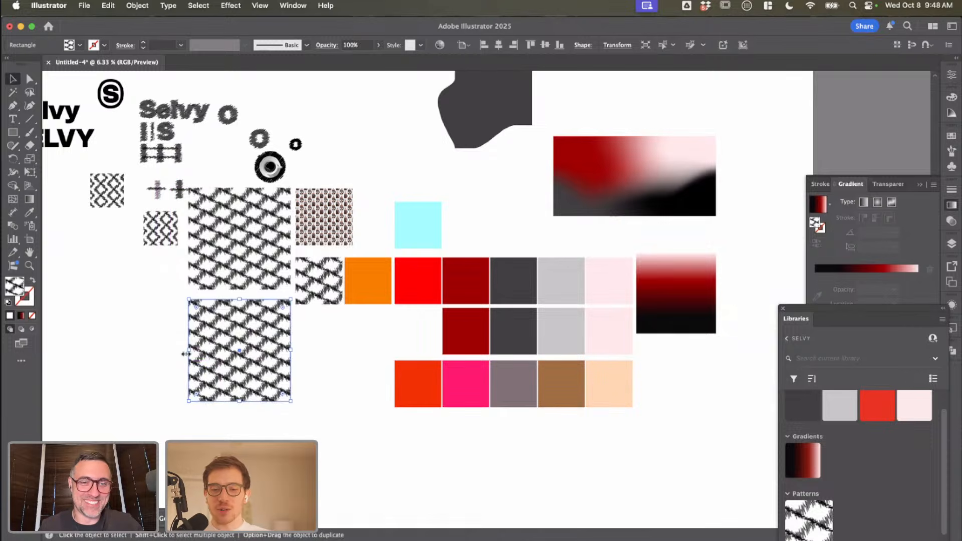
pyautogui.moveTo(189, 352); pyautogui.dragTo(22, 351)
pyautogui.hscroll(-4, 294, 386)
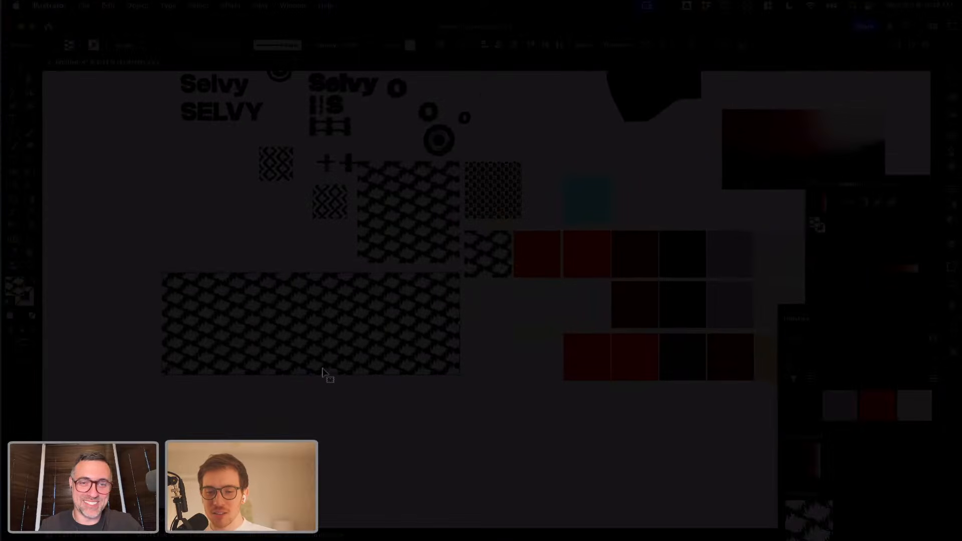
pyautogui.moveTo(313, 377); pyautogui.dragTo(314, 476)
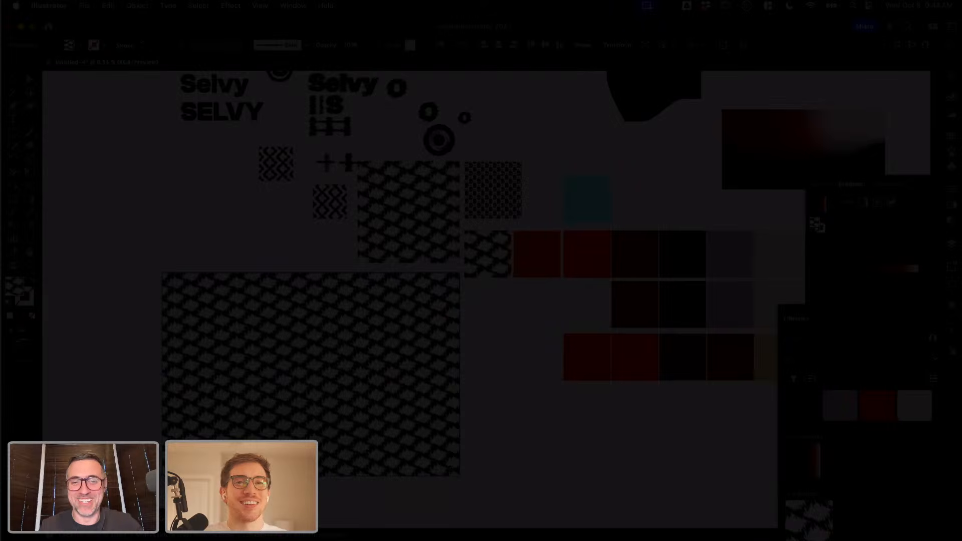
pyautogui.scroll(5, 520, 411)
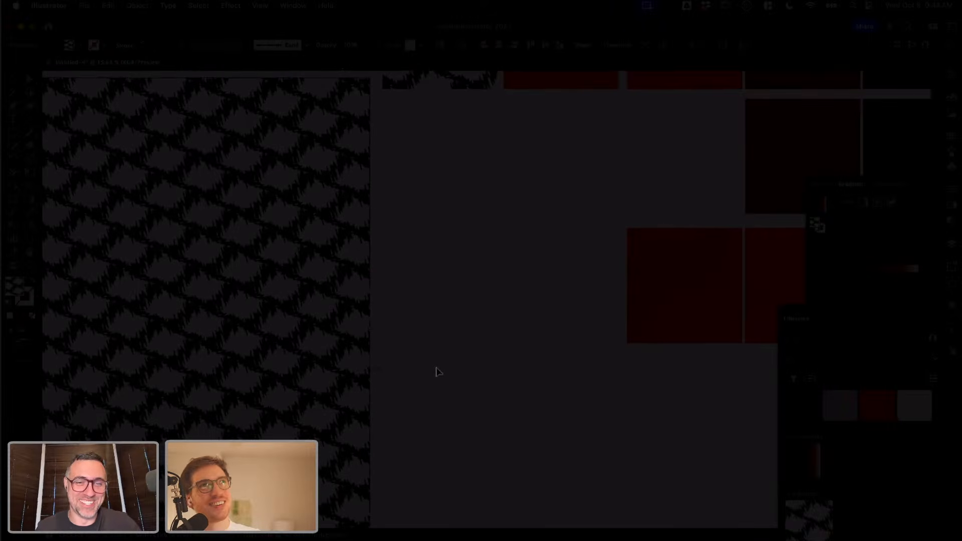
# Step: Copy the enlarged pattern rectangle and paste it into Artwork1.psb in Photoshop as a Smart Object
pyautogui.click(230, 344)
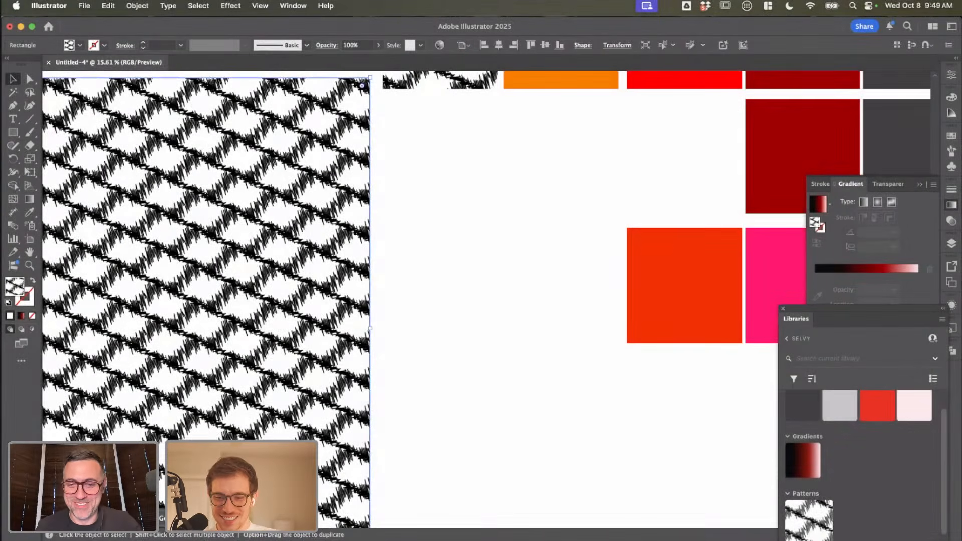
pyautogui.press('super+Tab')
pyautogui.press('super+v')
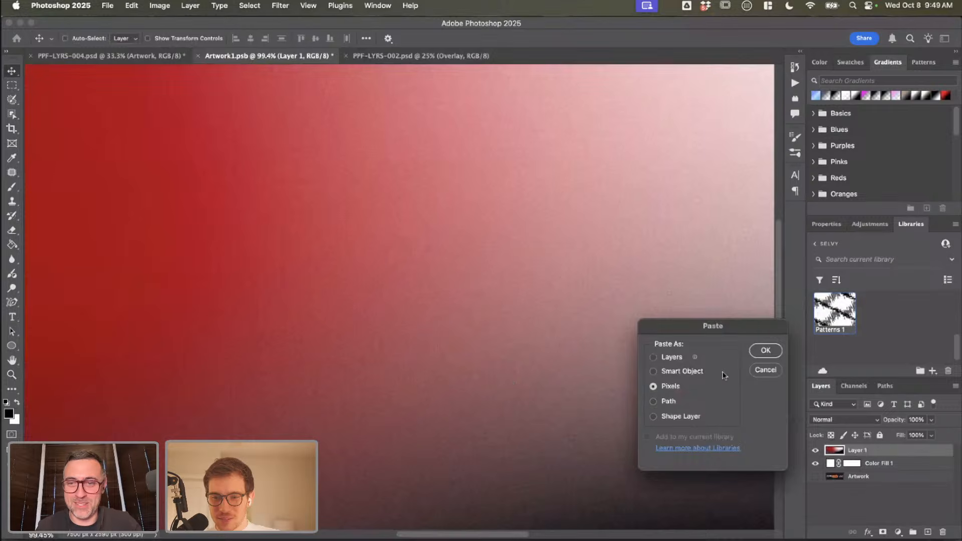
pyautogui.click(692, 372)
pyautogui.click(764, 350)
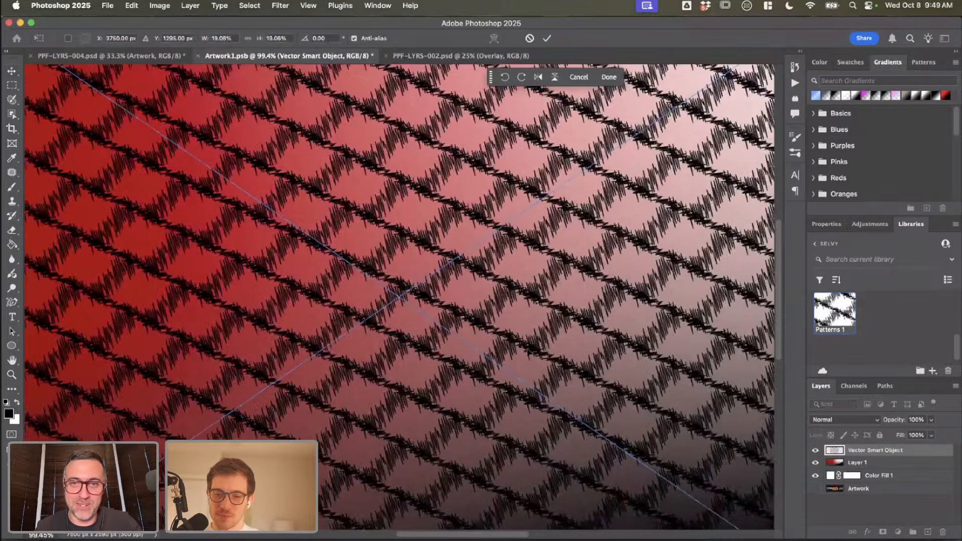
# Step: Scale the pasted pattern up proportionally from its centre until it covers the whole gradient canvas, and apply the transformation
pyautogui.scroll(-5, 399, 297)
pyautogui.scroll(-5, 511, 199)
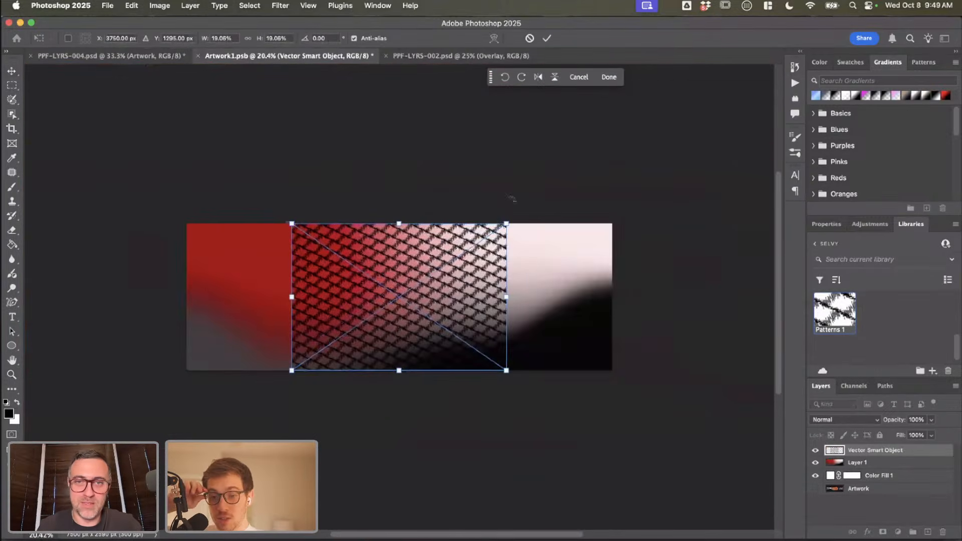
pyautogui.moveTo(507, 222); pyautogui.dragTo(634, 187)
pyautogui.press('Return')
pyautogui.press('z')
pyautogui.click(445, 329)
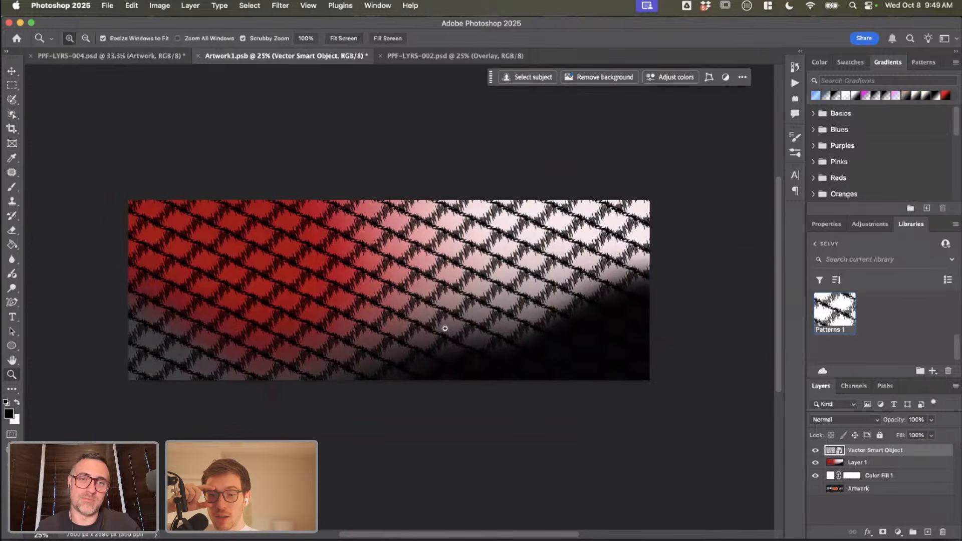
# Step: Save Artwork1.psb with the pattern overlay, check the hoarding in PPF-LYRS-004.psd and return to the smart object
pyautogui.press('super+s')
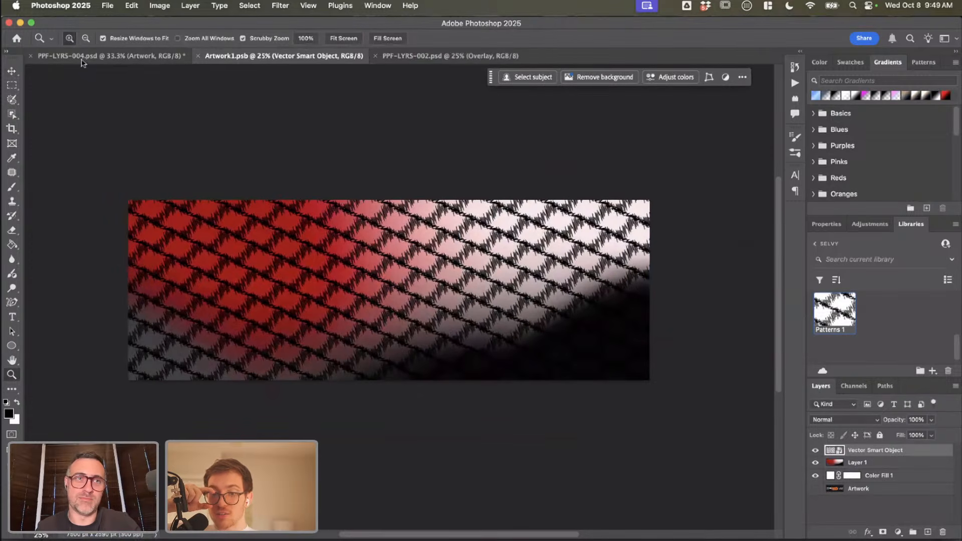
pyautogui.click(91, 54)
pyautogui.click(322, 57)
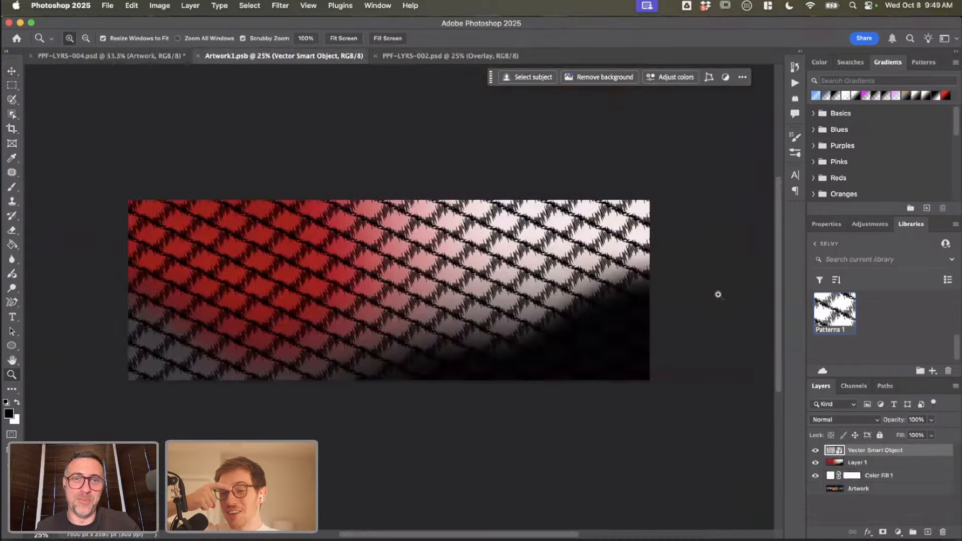
# Step: Set the pattern layer's blend mode to Overlay and save Artwork1.psb
pyautogui.click(844, 422)
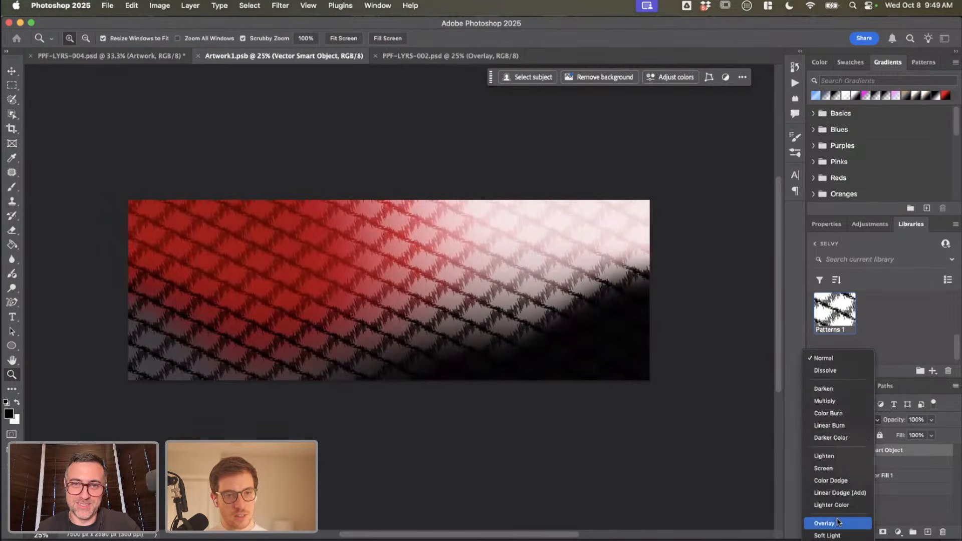
pyautogui.click(836, 523)
pyautogui.press('super+s')
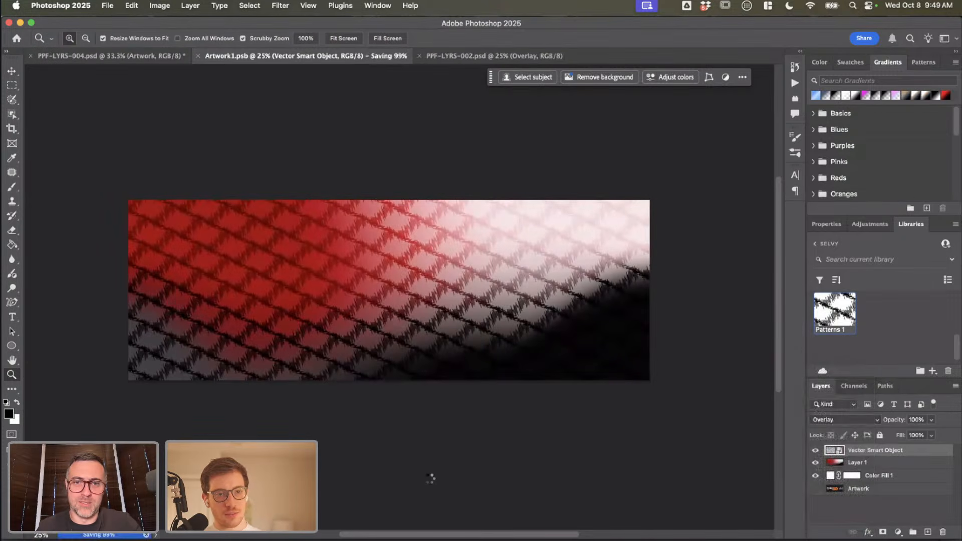
# Step: In Illustrator, shrink the circled S badge and place it as a small superscript mark after the y of the "Selvy" wordmark
pyautogui.press('super+Tab')
pyautogui.press('super+0')
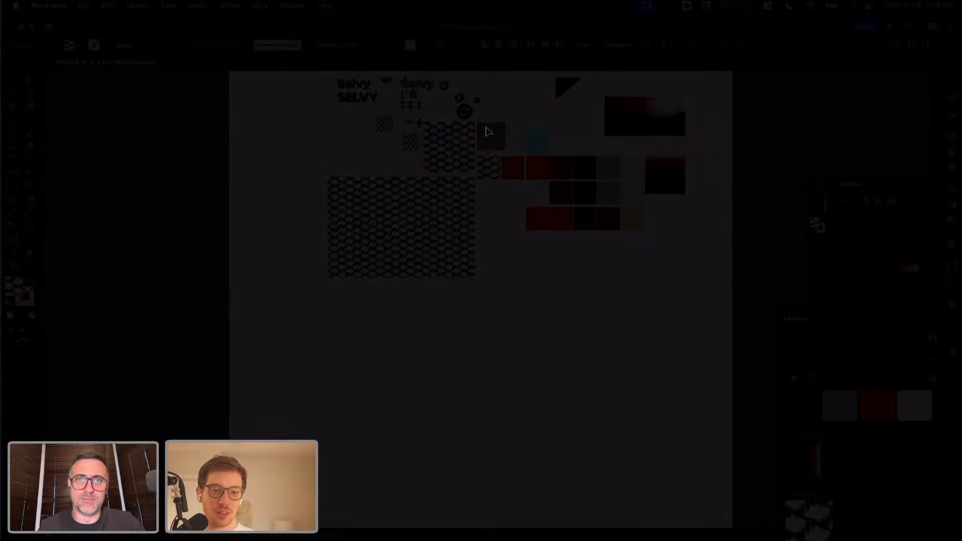
pyautogui.scroll(2, 481, 132)
pyautogui.scroll(5, 386, 141)
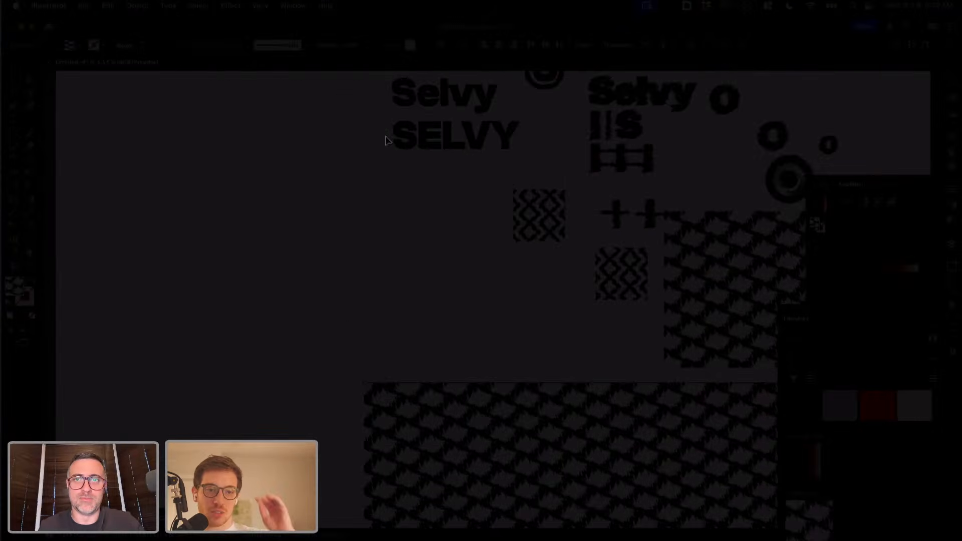
pyautogui.scroll(4, 386, 141)
pyautogui.click(434, 210)
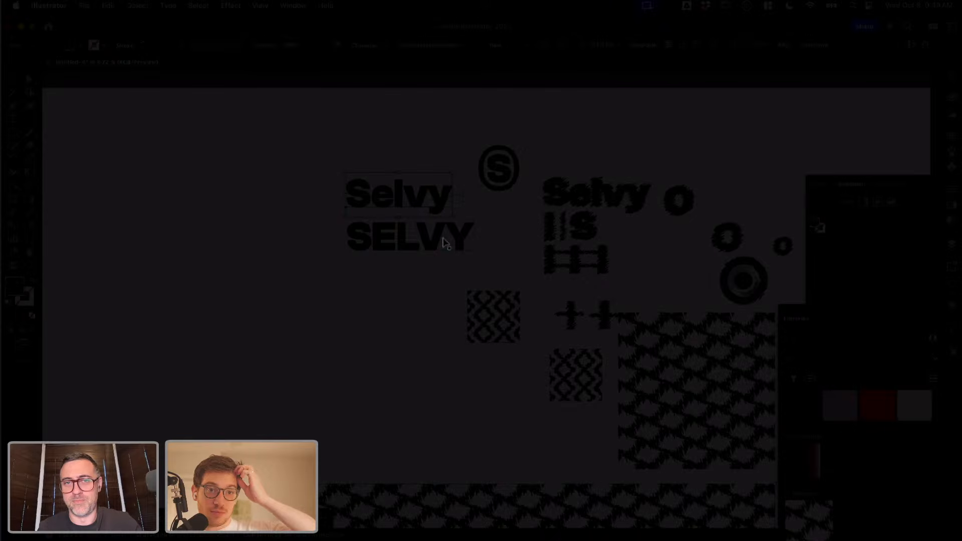
pyautogui.click(493, 184)
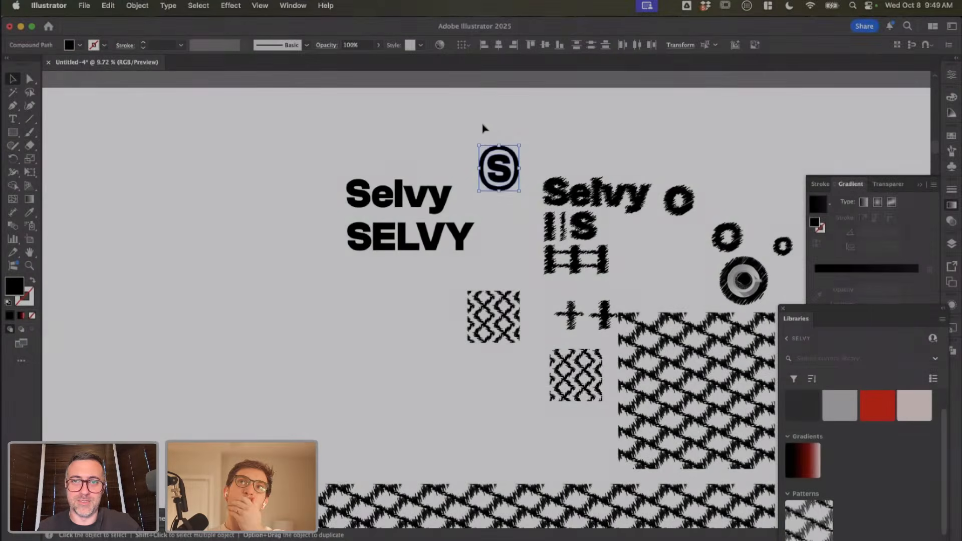
pyautogui.click(502, 149)
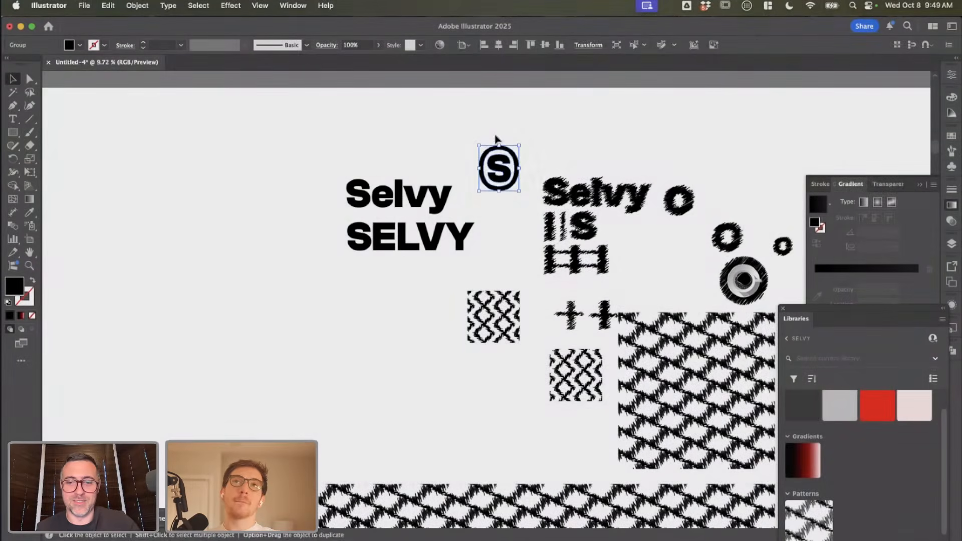
pyautogui.moveTo(503, 150); pyautogui.dragTo(405, 220)
pyautogui.scroll(5, 483, 161)
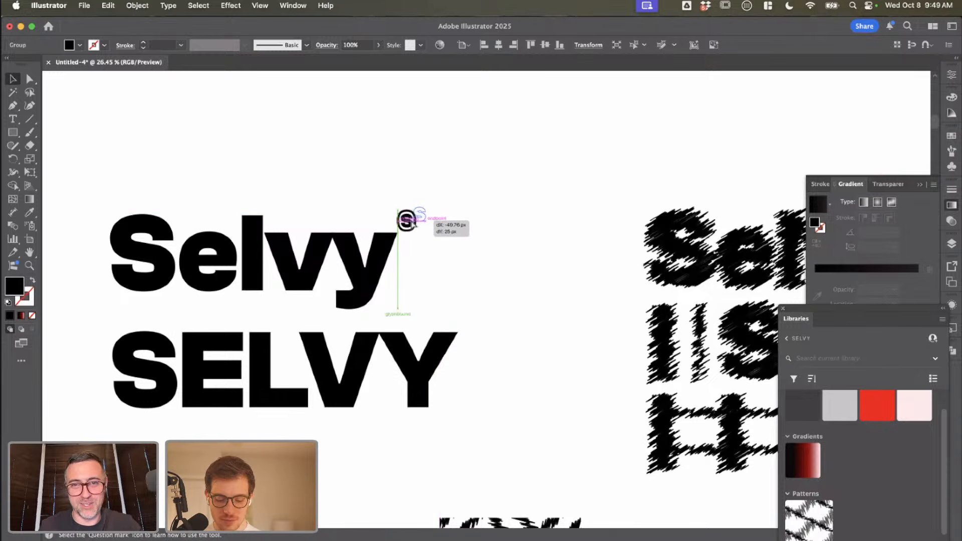
# Step: Copy the "Selvy" wordmark together with its badge and paste it into Artwork1.psb in Photoshop as a Smart Object
pyautogui.click(419, 259)
pyautogui.scroll(-3, 419, 260)
pyautogui.moveTo(432, 273); pyautogui.dragTo(241, 208)
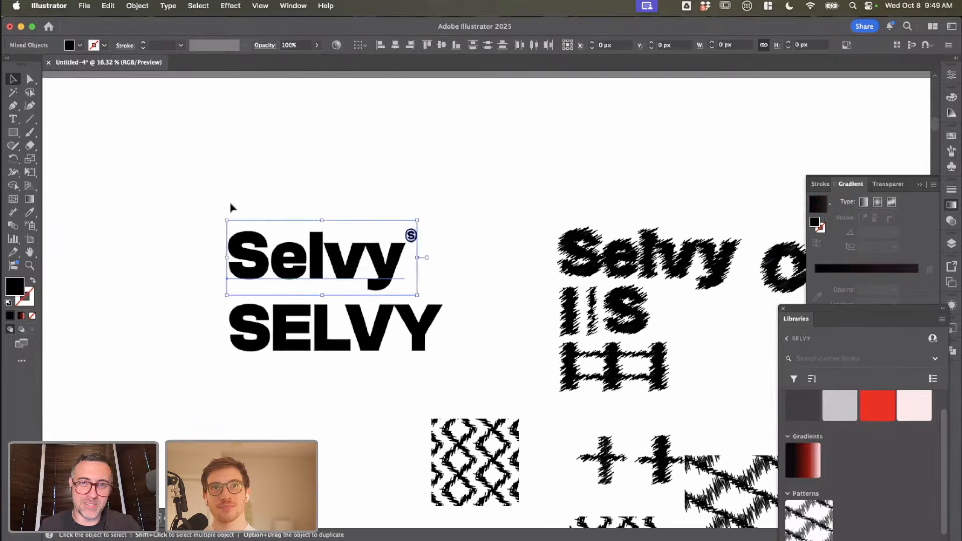
pyautogui.press('super+c')
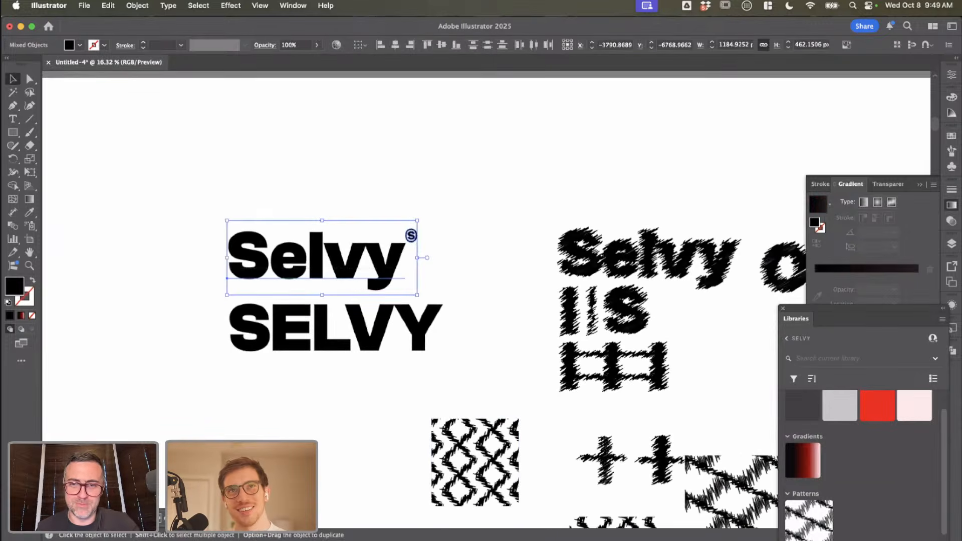
pyautogui.press('super+Tab')
pyautogui.press('super+v')
pyautogui.click(773, 356)
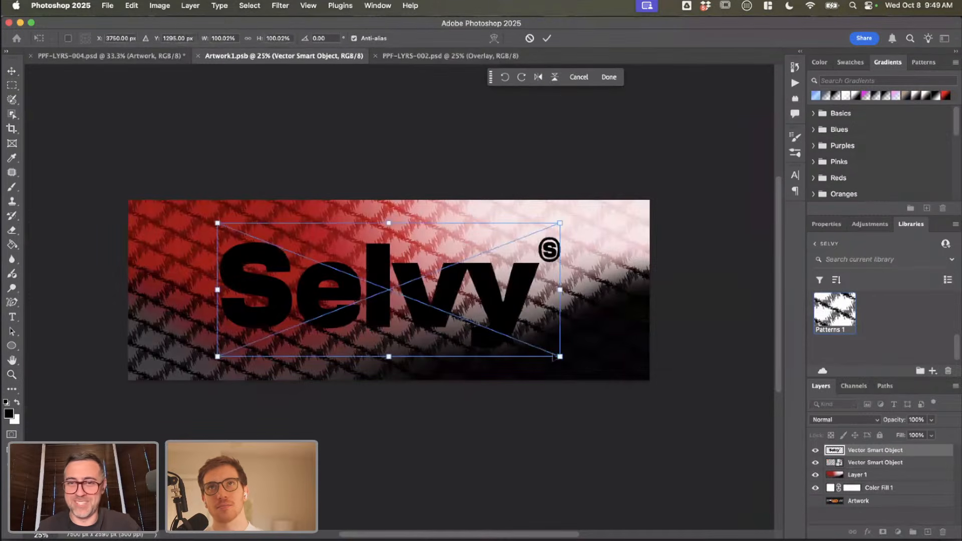
# Step: Scale the pasted logo down to about a third, place it in the artwork's upper-left corner and apply the transformation
pyautogui.moveTo(560, 356); pyautogui.dragTo(202, 244)
pyautogui.press('Return')
pyautogui.press('z')
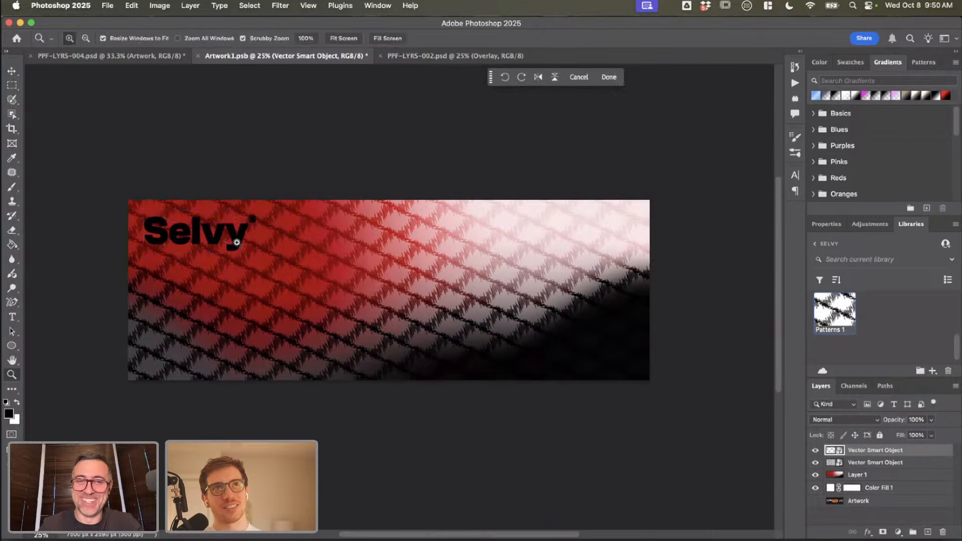
# Step: Give the logo layer a white Color Overlay with Normal blending at 100% opacity
pyautogui.doubleClick(917, 453)
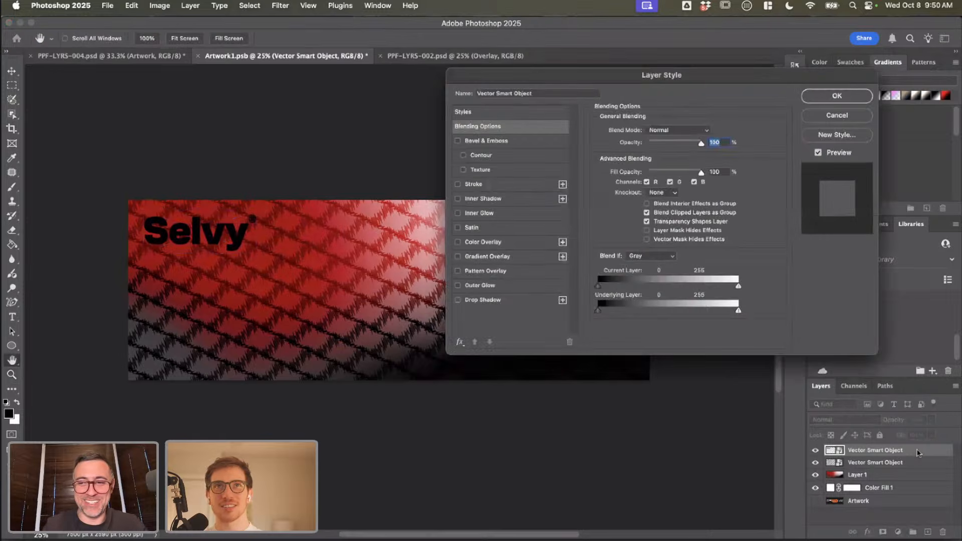
pyautogui.click(523, 241)
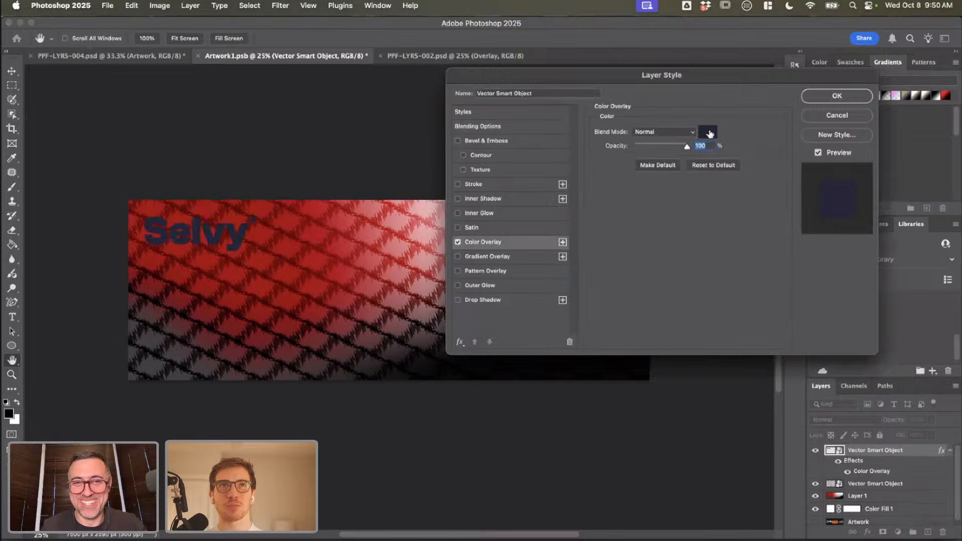
pyautogui.click(707, 132)
pyautogui.moveTo(684, 423); pyautogui.dragTo(623, 373)
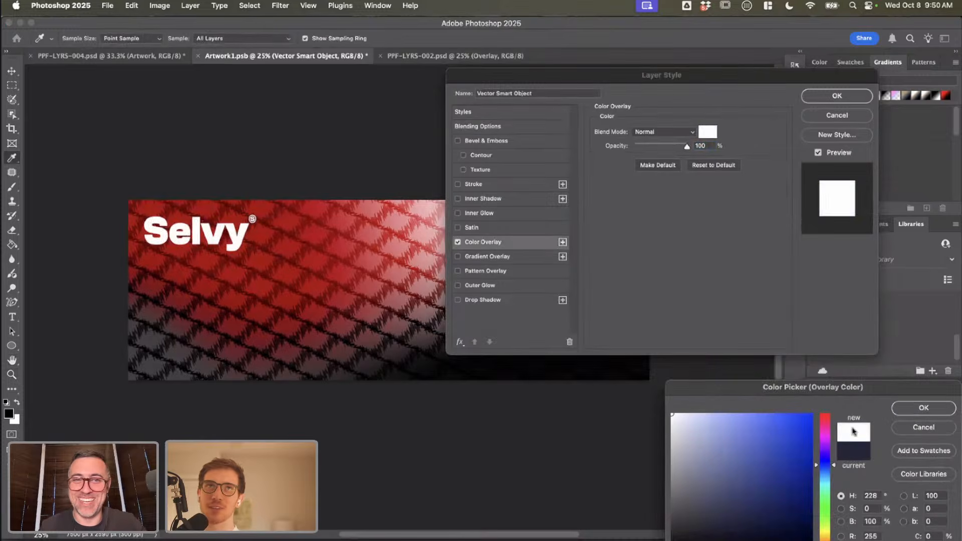
pyautogui.click(919, 414)
pyautogui.click(841, 98)
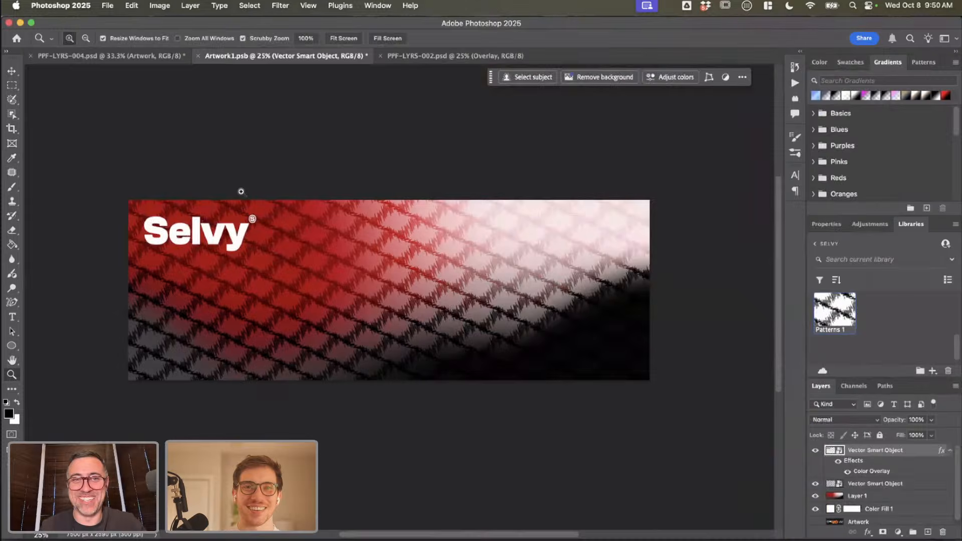
# Step: Nudge the white logo slightly upward, then save Artwork1.psb and check the hoarding in PPF-LYRS-004.psd
pyautogui.press('v')
pyautogui.moveTo(226, 232)
pyautogui.mouseDown()
pyautogui.moveTo(233, 245)
pyautogui.moveTo(233, 237)
pyautogui.mouseUp()
pyautogui.press('super+s')
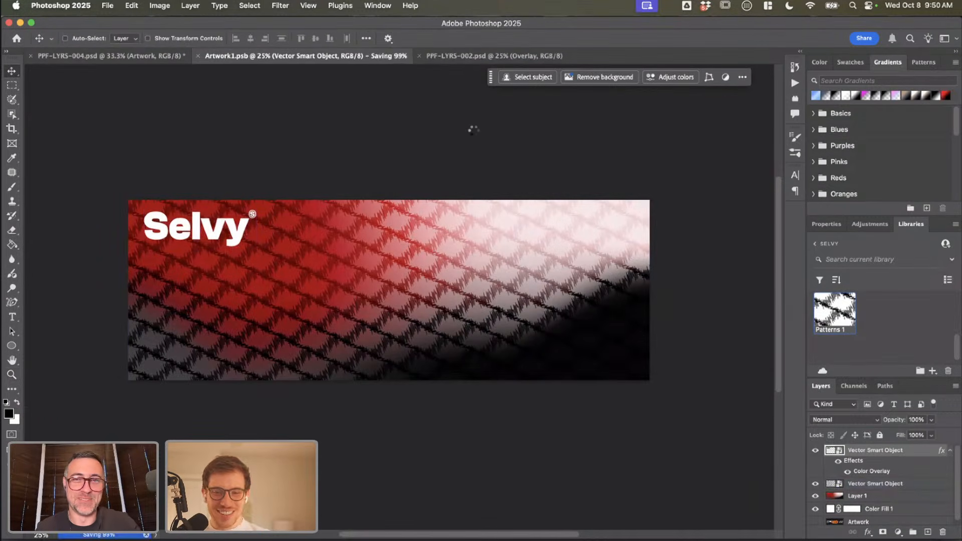
pyautogui.click(154, 56)
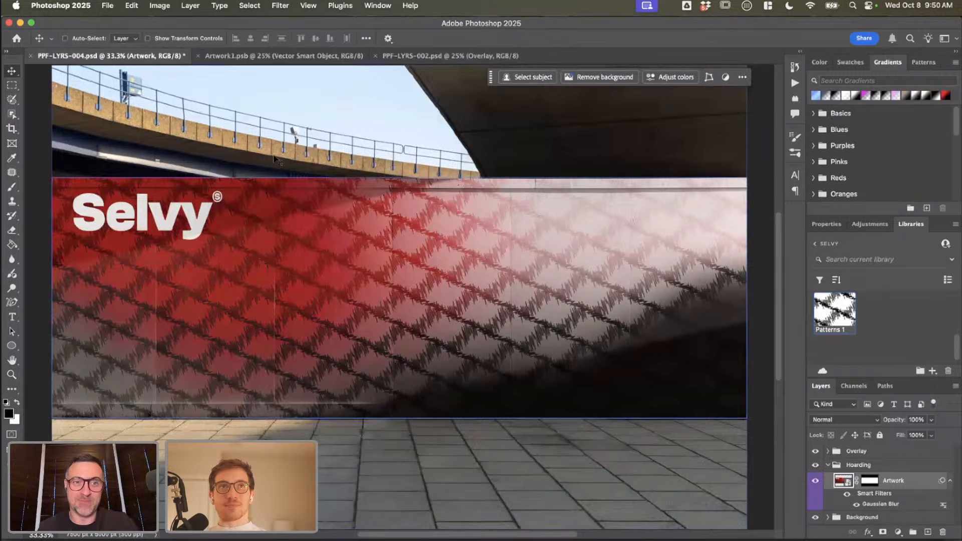
# Step: Back in Artwork1.psb, add centred two-line text below the logo reading "ONLY BLACK COFFEE" and "DO NOT ESPRESSSO YOURSELF"
pyautogui.hotkey('ctrl', 'Tab')
pyautogui.press('y')
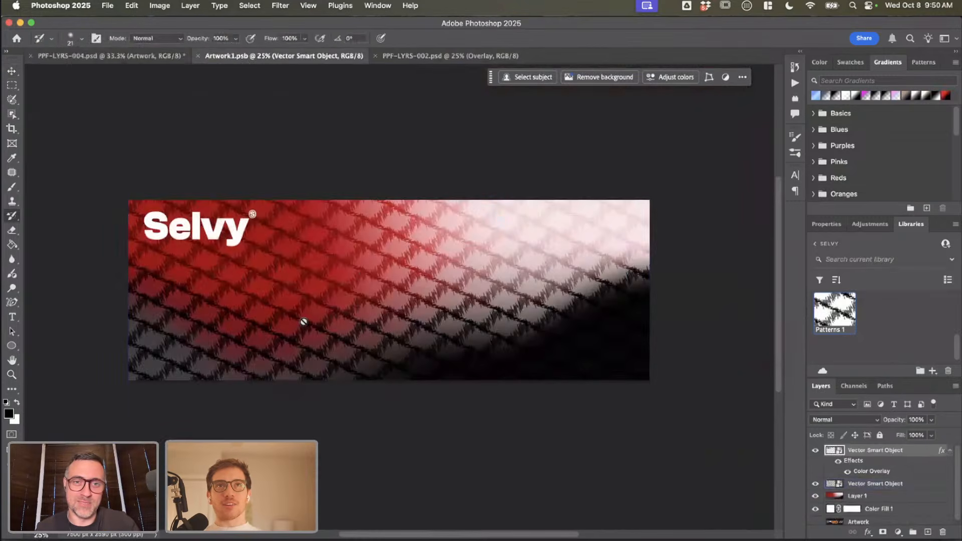
pyautogui.press('t')
pyautogui.click(318, 310)
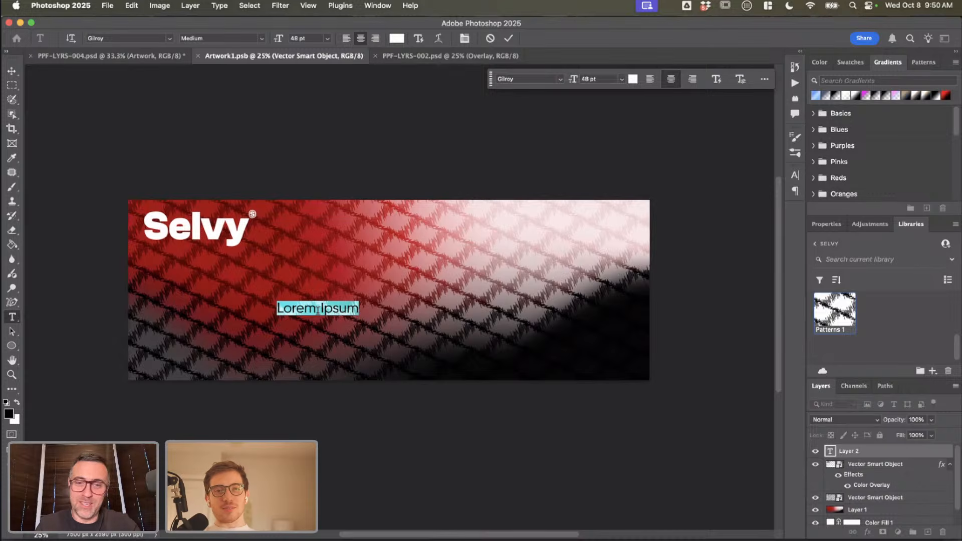
pyautogui.write('ONLY ')
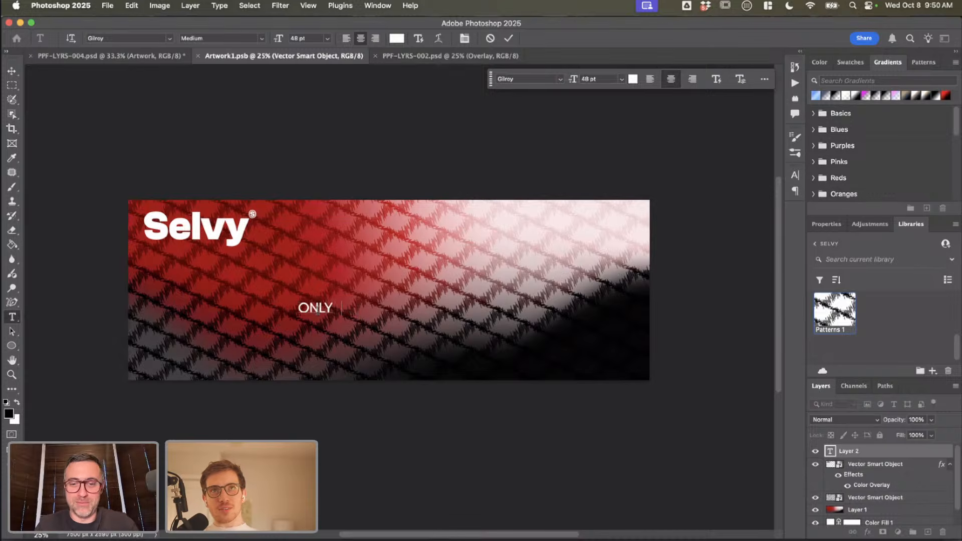
pyautogui.write('BLACK COFFEE')
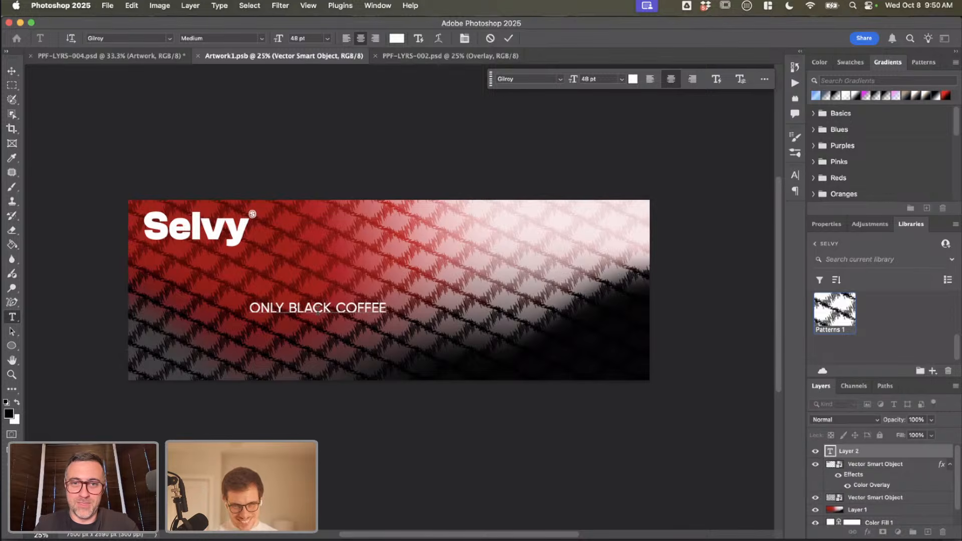
pyautogui.press('Return')
pyautogui.write('DO NOT')
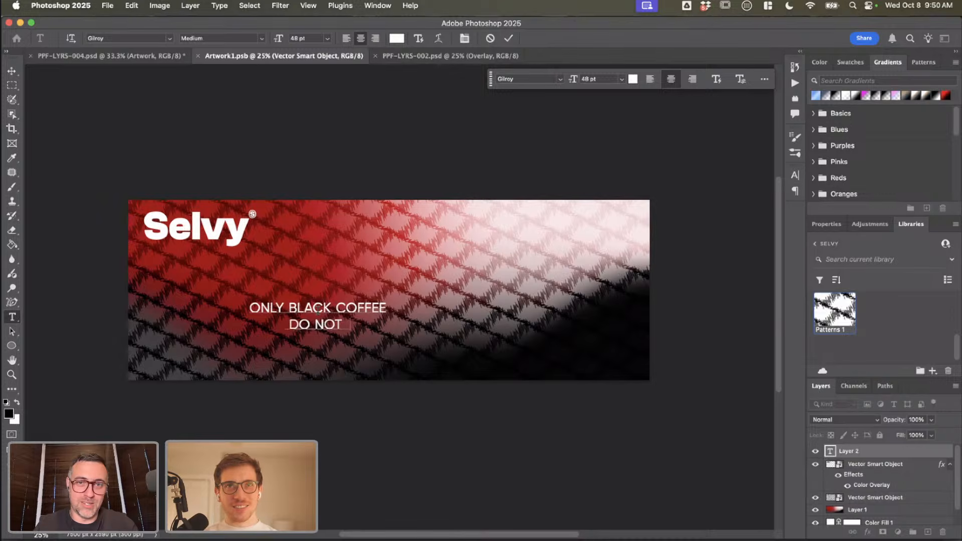
pyautogui.write(' ESPRESSSO')
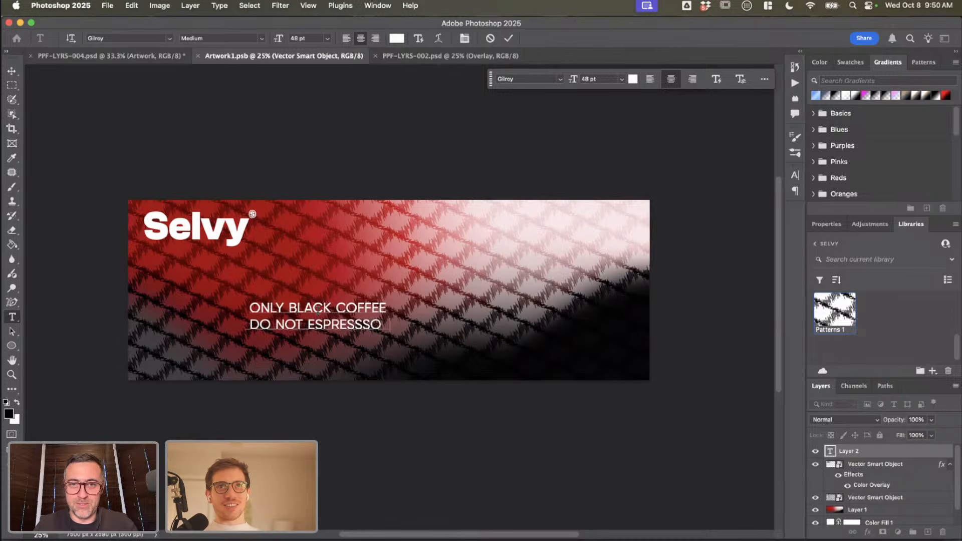
pyautogui.write(' YOURSELF')
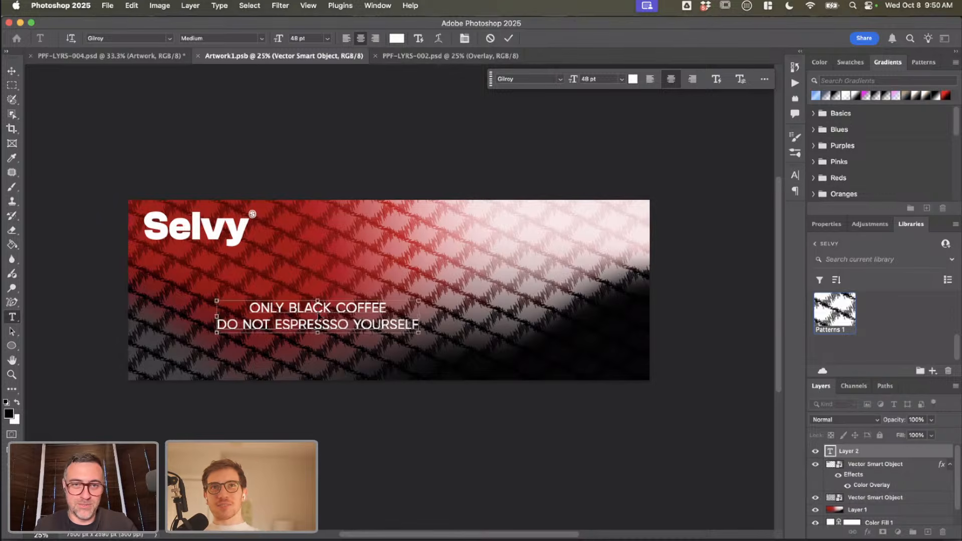
# Step: Tighten the spacing between the two tagline lines by setting the leading to 41 pt
pyautogui.press('super+a')
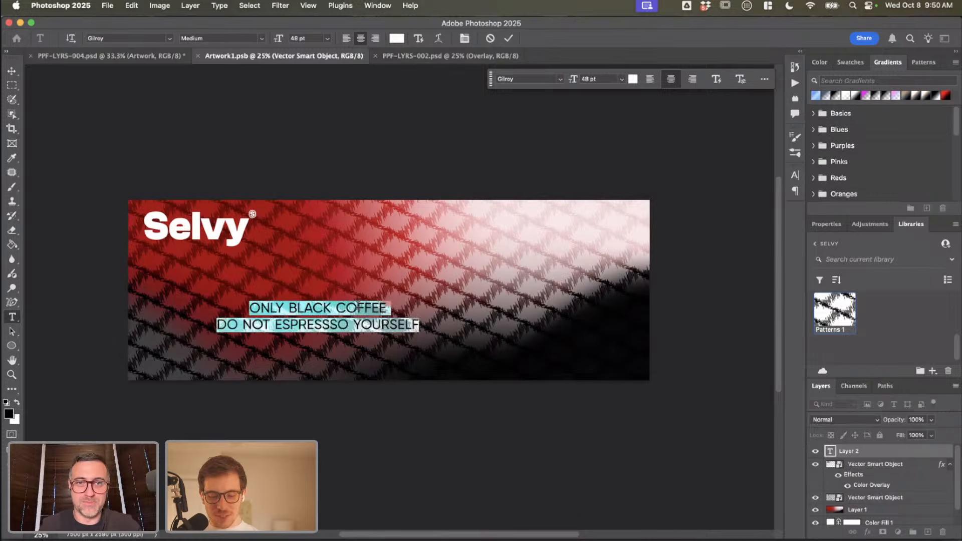
pyautogui.hotkey('alt', 'Down')
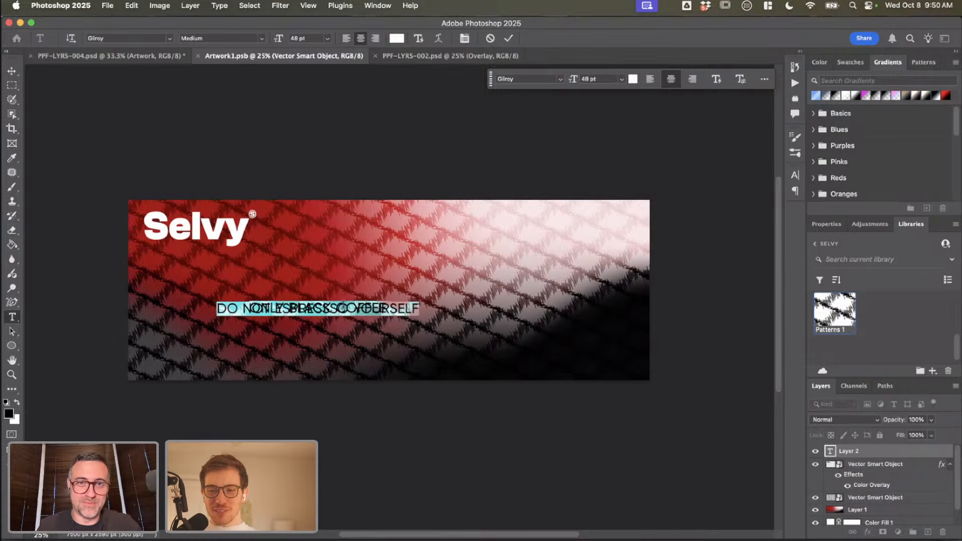
pyautogui.click(12, 71)
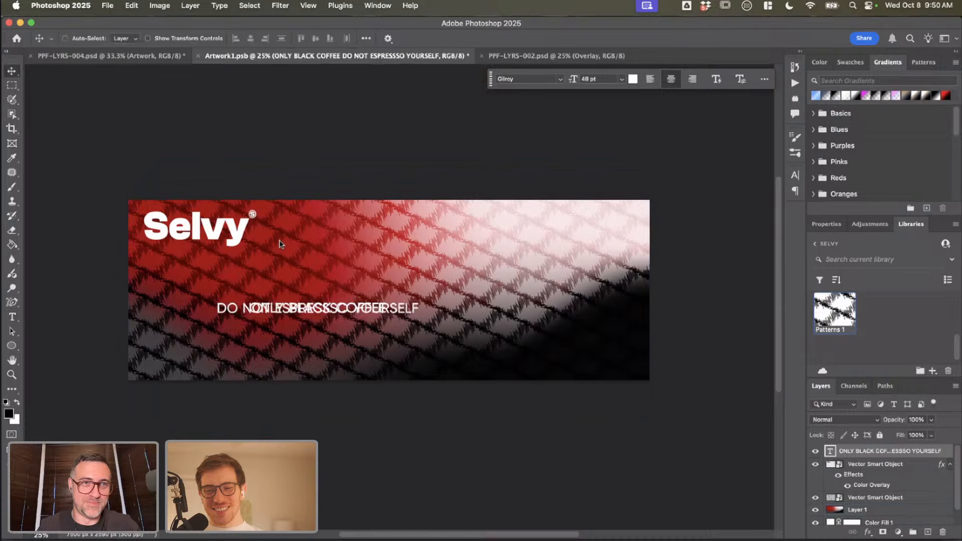
pyautogui.doubleClick(345, 314)
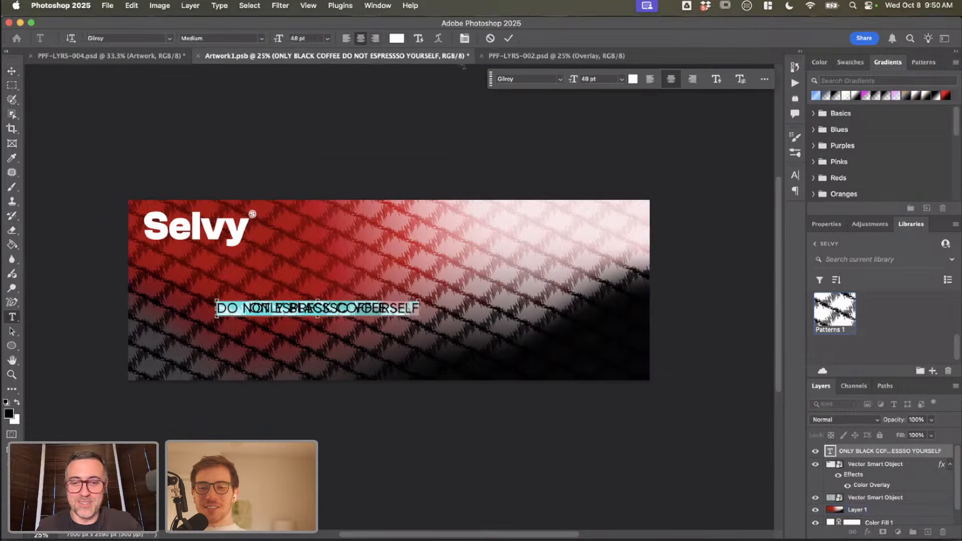
pyautogui.click(795, 175)
pyautogui.click(762, 205)
pyautogui.hotkey('shift', 'Up')
pyautogui.hotkey('shift', 'Up')
pyautogui.hotkey('shift', 'Up')
pyautogui.hotkey('shift', 'Up')
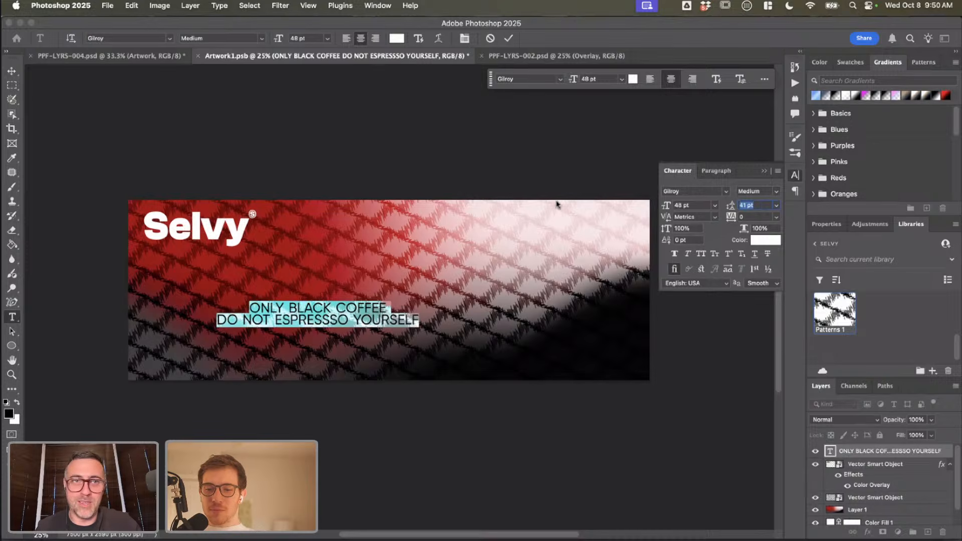
# Step: Change the tagline's font to Clash Grotesk Semibold and commit the text
pyautogui.click(150, 38)
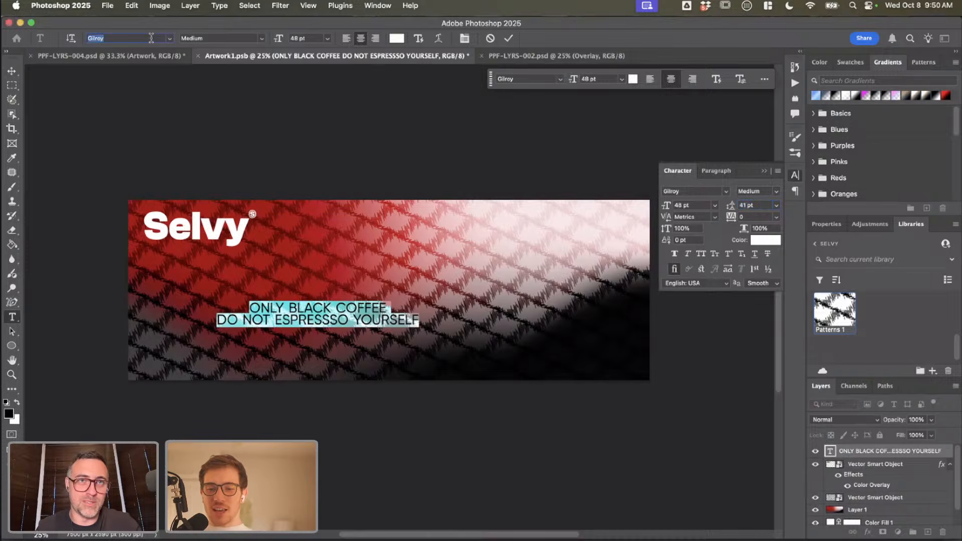
pyautogui.write('clash')
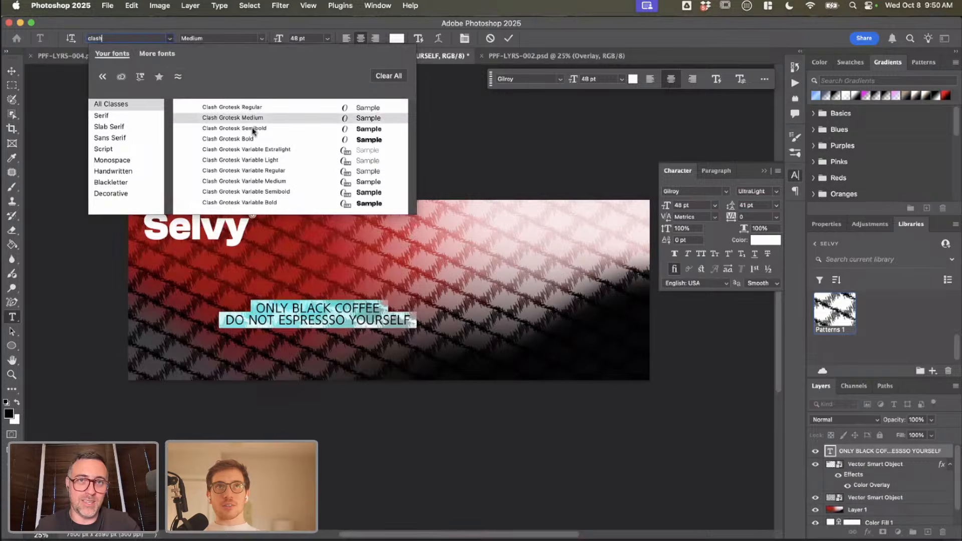
pyautogui.click(252, 129)
pyautogui.click(297, 287)
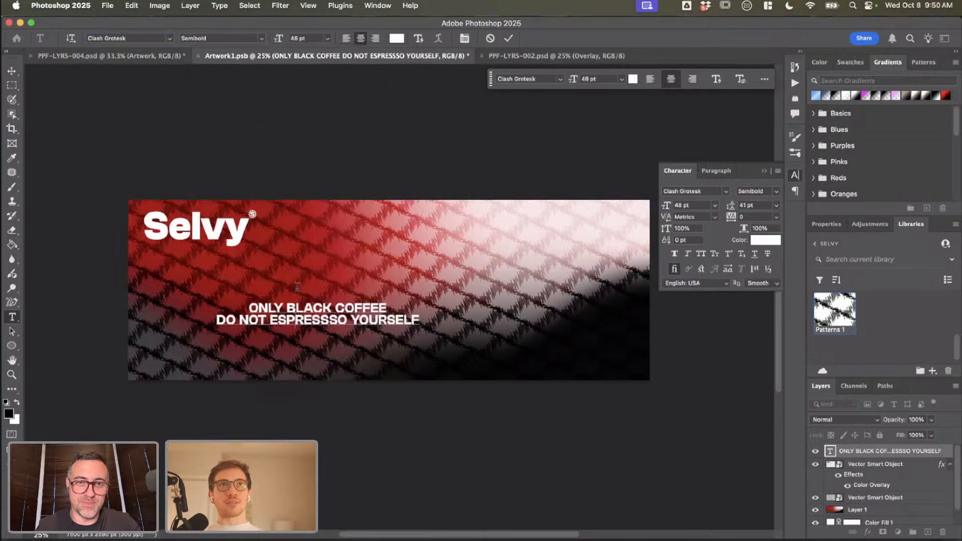
pyautogui.press('super+a')
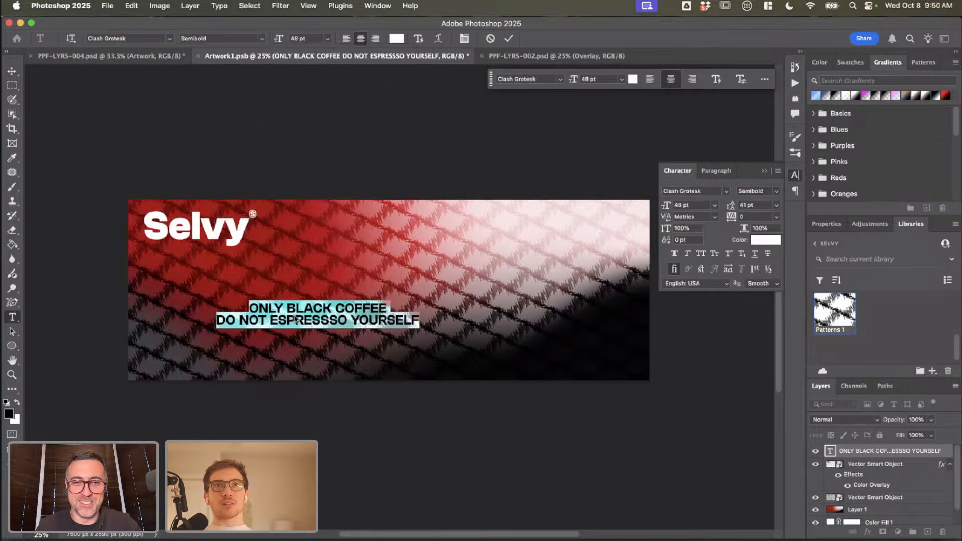
pyautogui.click(12, 72)
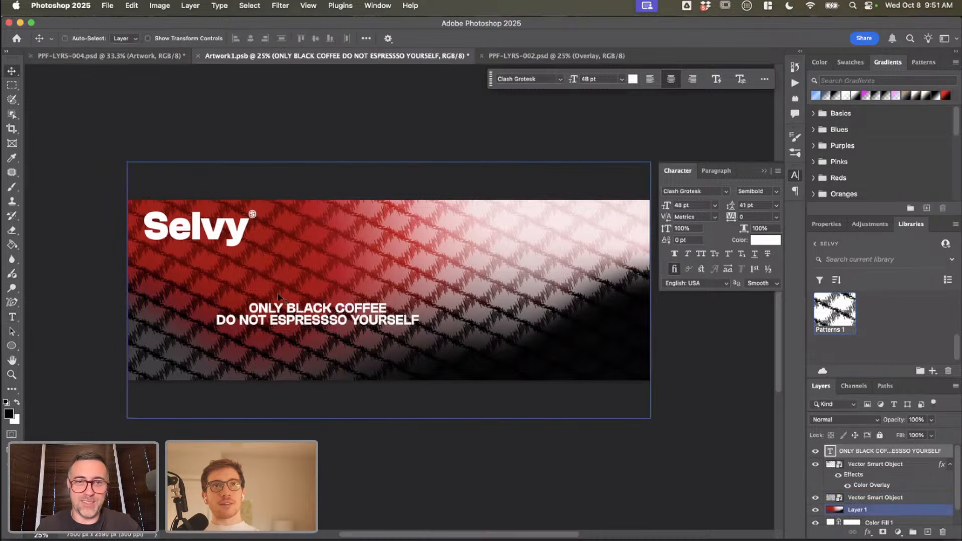
# Step: Move the tagline up and right towards the middle of the artwork and scale it up to about 157%
pyautogui.moveTo(296, 331); pyautogui.dragTo(382, 297)
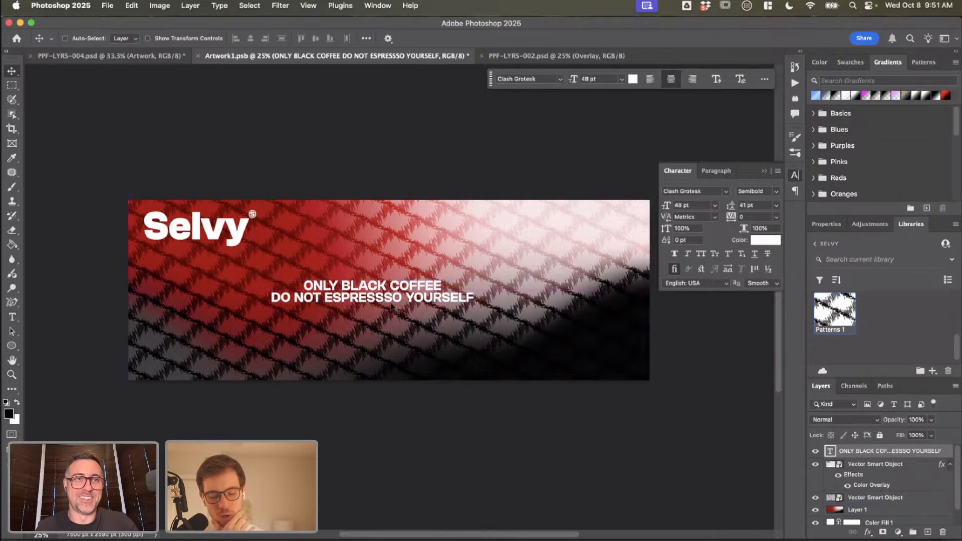
pyautogui.press('super+t')
pyautogui.moveTo(473, 277); pyautogui.dragTo(529, 251)
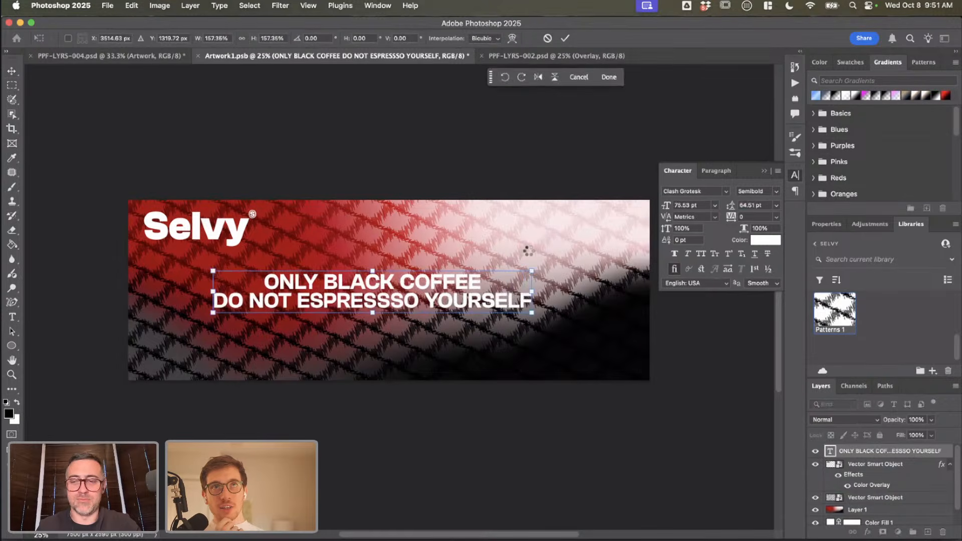
pyautogui.press('Return')
# Step: Change the weight of both tagline lines to Clash Grotesk Medium and commit the text
pyautogui.press('t')
pyautogui.click(305, 299)
pyautogui.press('super+a')
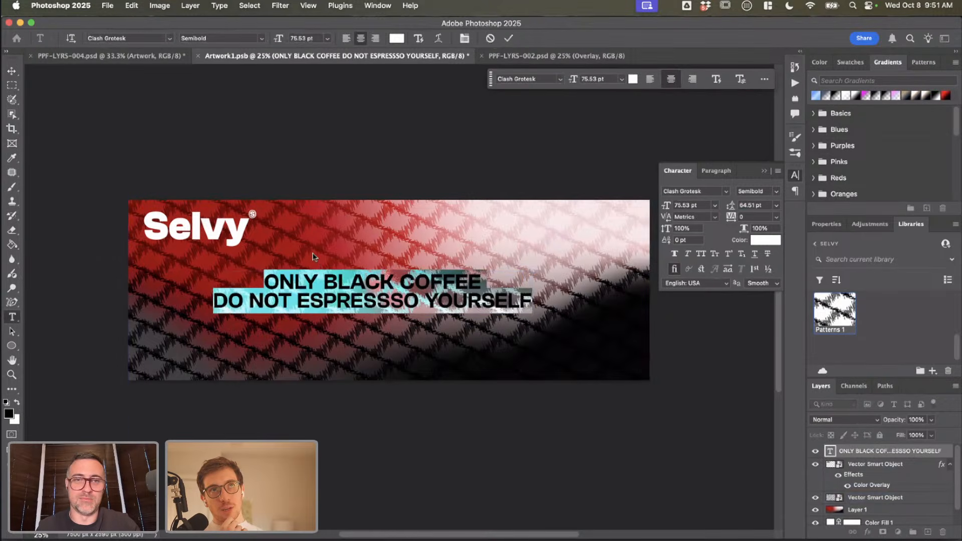
pyautogui.click(255, 38)
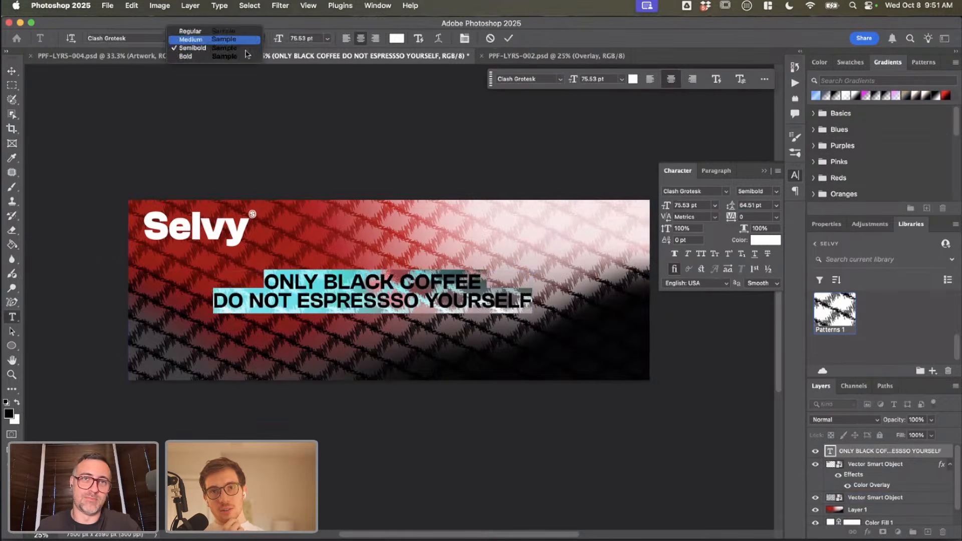
pyautogui.click(192, 39)
pyautogui.press('super+h')
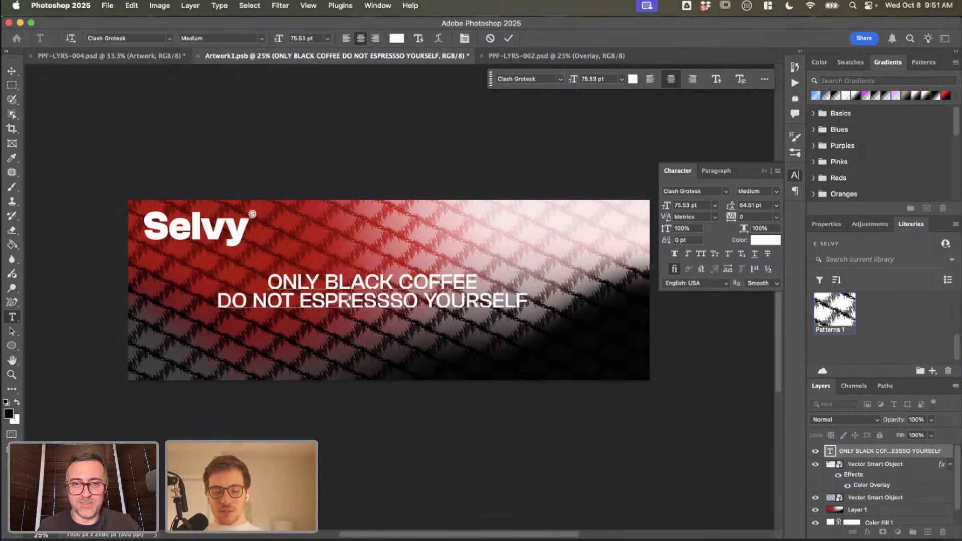
pyautogui.press('super+h')
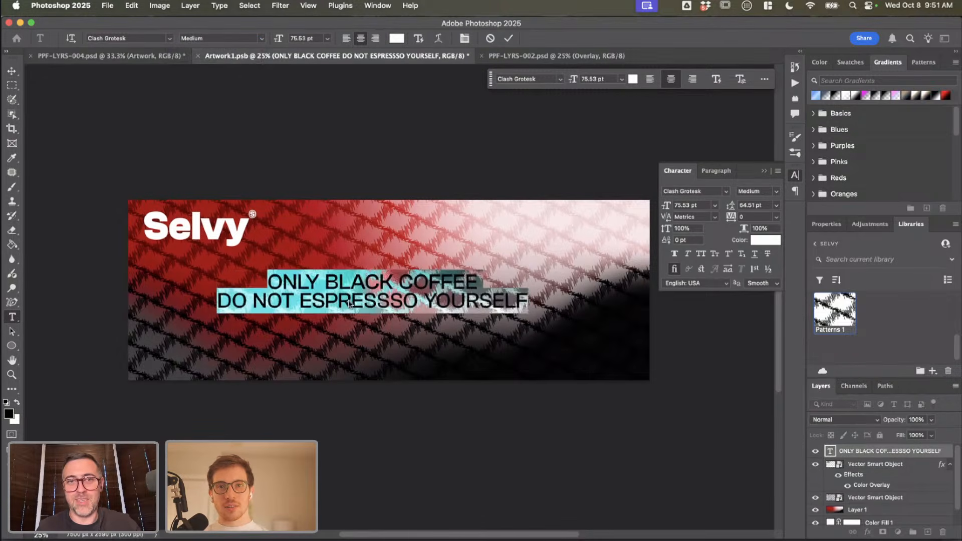
pyautogui.click(262, 39)
pyautogui.click(245, 40)
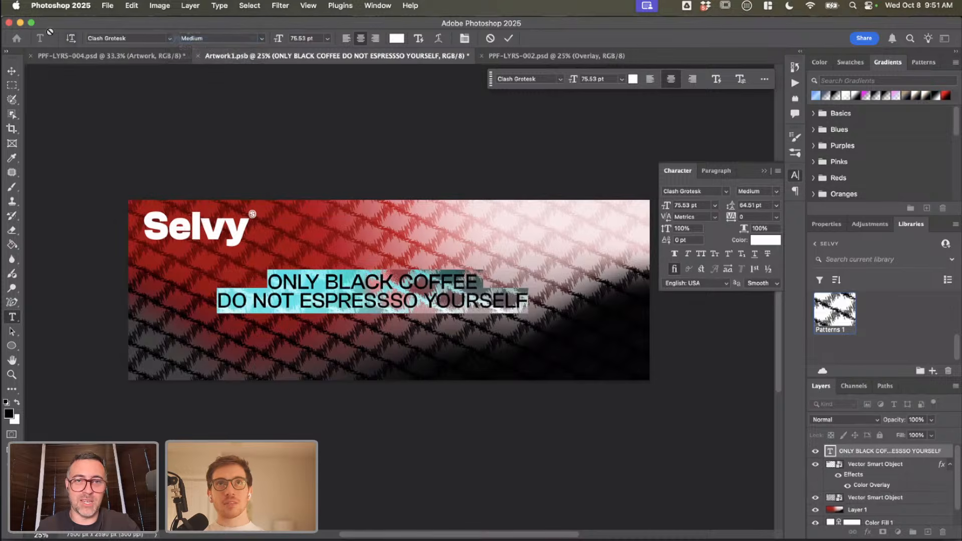
pyautogui.press('super+Return')
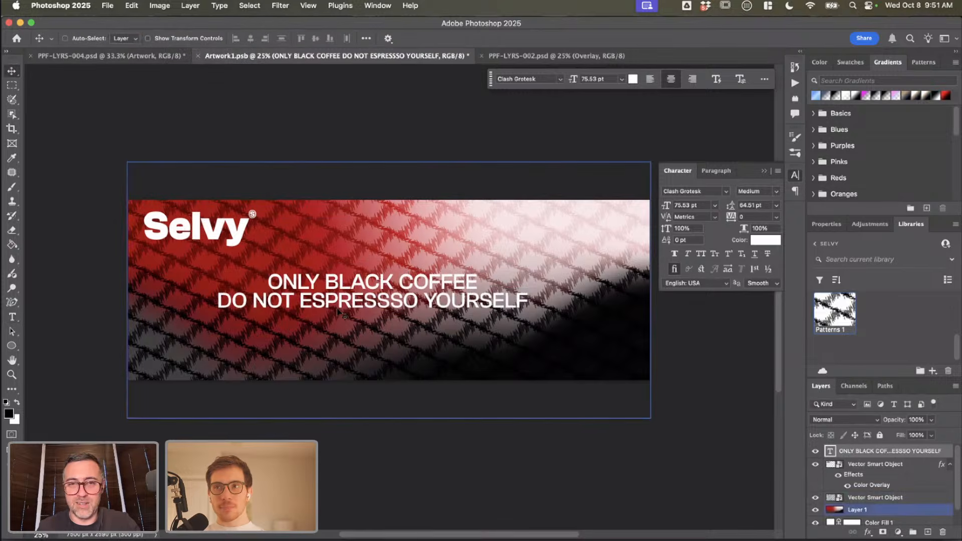
pyautogui.click(332, 301)
pyautogui.write('a')
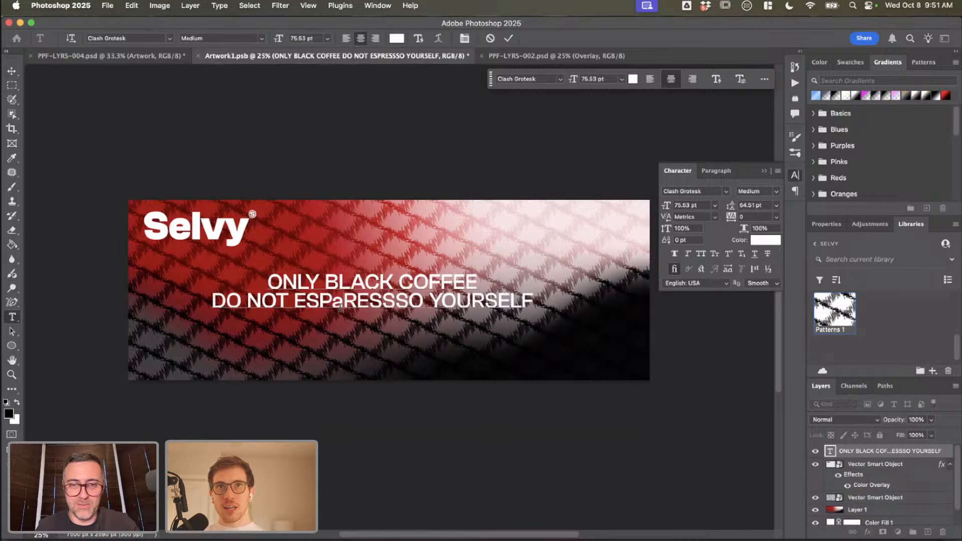
pyautogui.press('BackSpace')
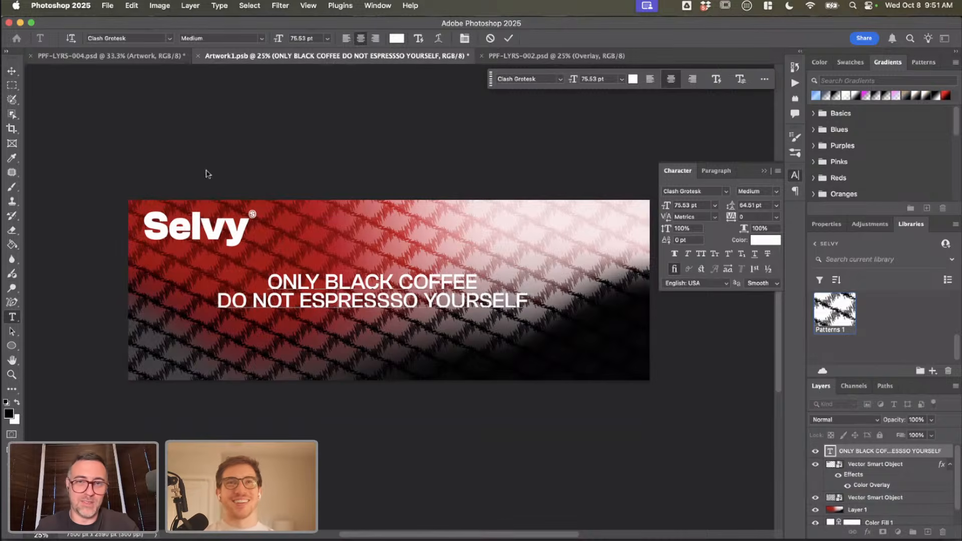
# Step: Centre the tagline horizontally on the artwork, then save Artwork1.psb and check the hoarding in PPF-LYRS-004.psd
pyautogui.click(11, 70)
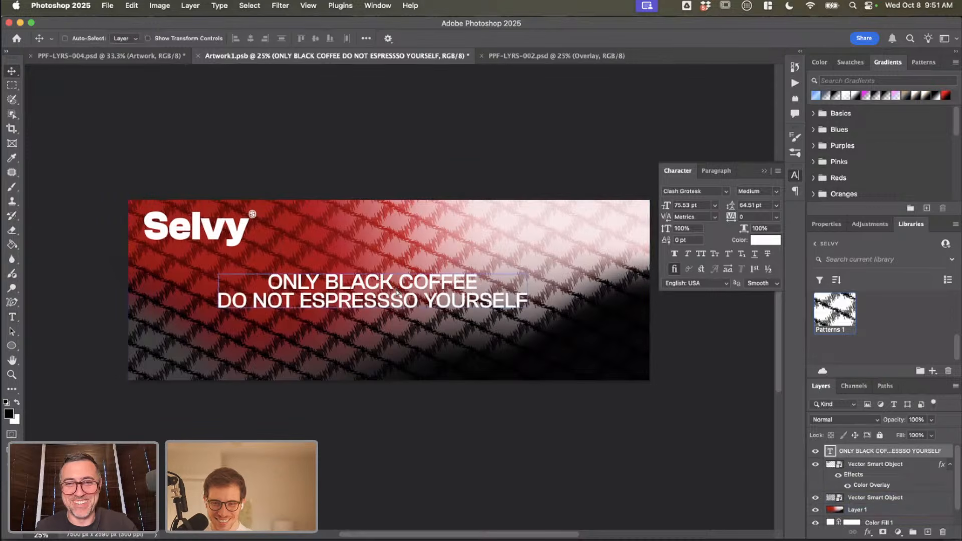
pyautogui.moveTo(397, 293); pyautogui.dragTo(412, 290)
pyautogui.press('super+s')
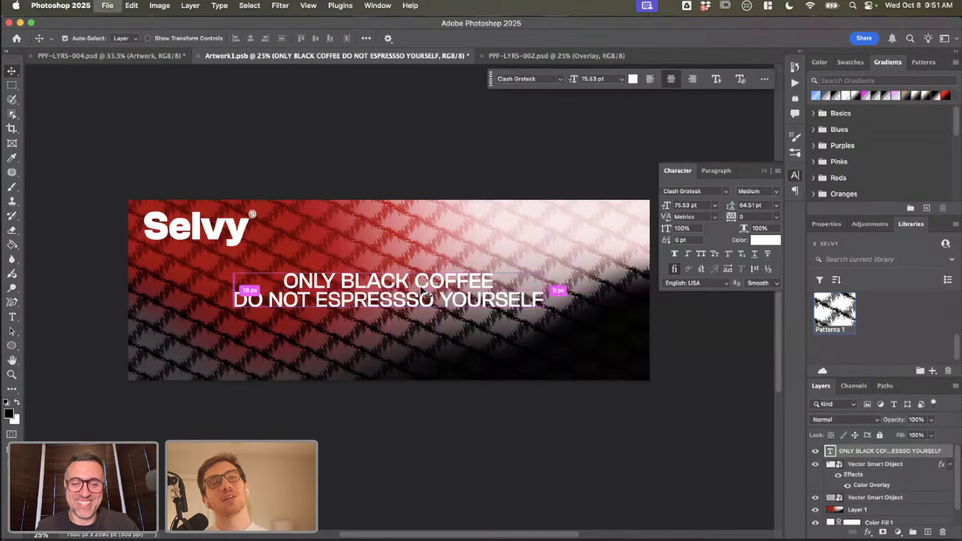
pyautogui.click(118, 56)
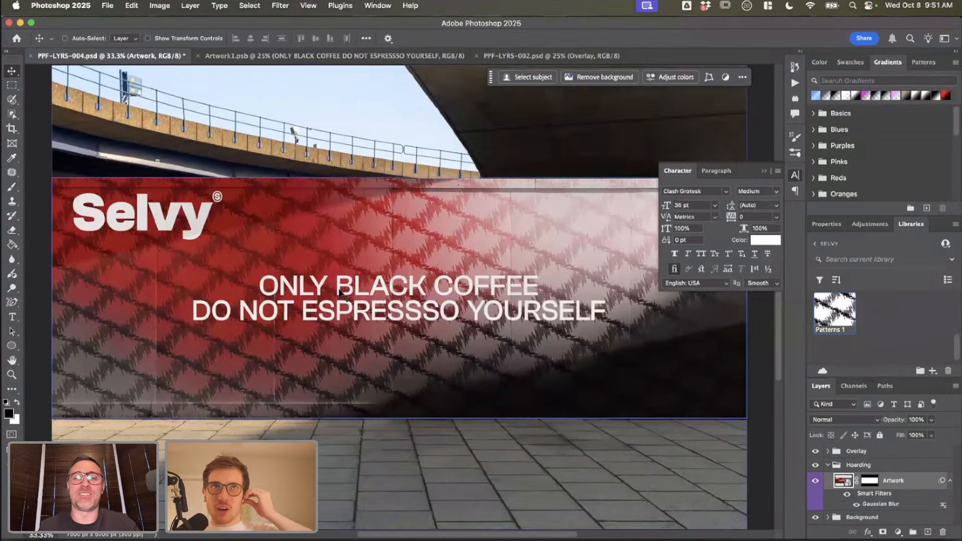
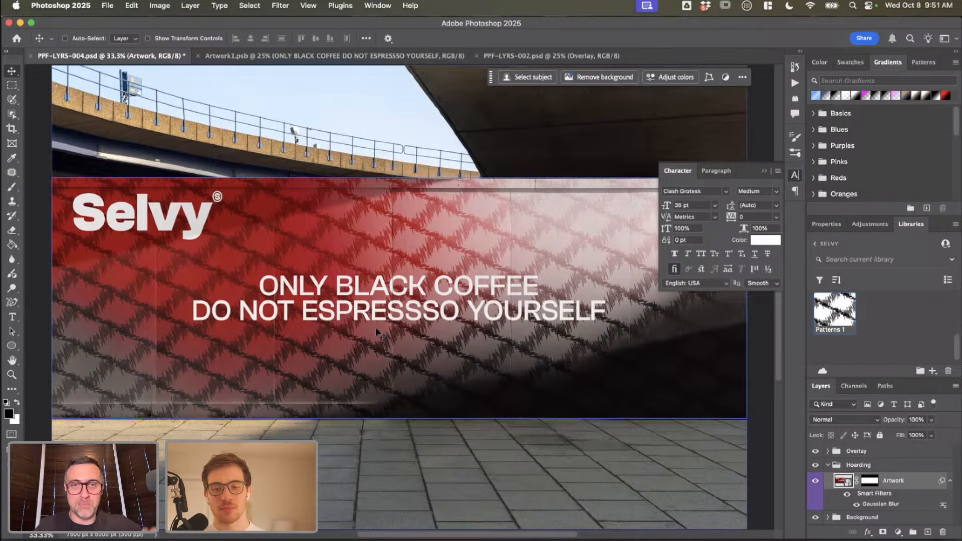
# Step: Examine the two-line tagline on the hoarding up close, checking its lettering against the wall texture and zigzag pattern
pyautogui.press('t')
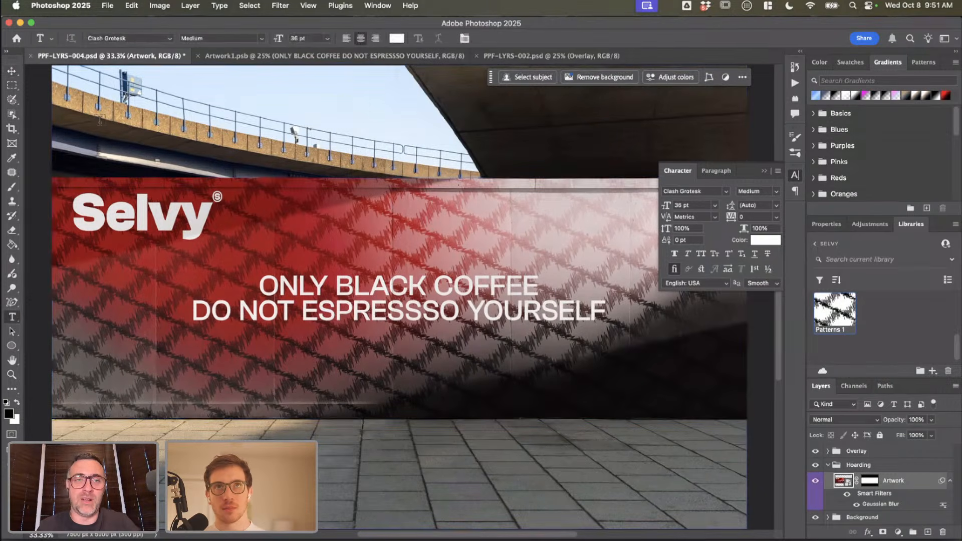
pyautogui.click(13, 71)
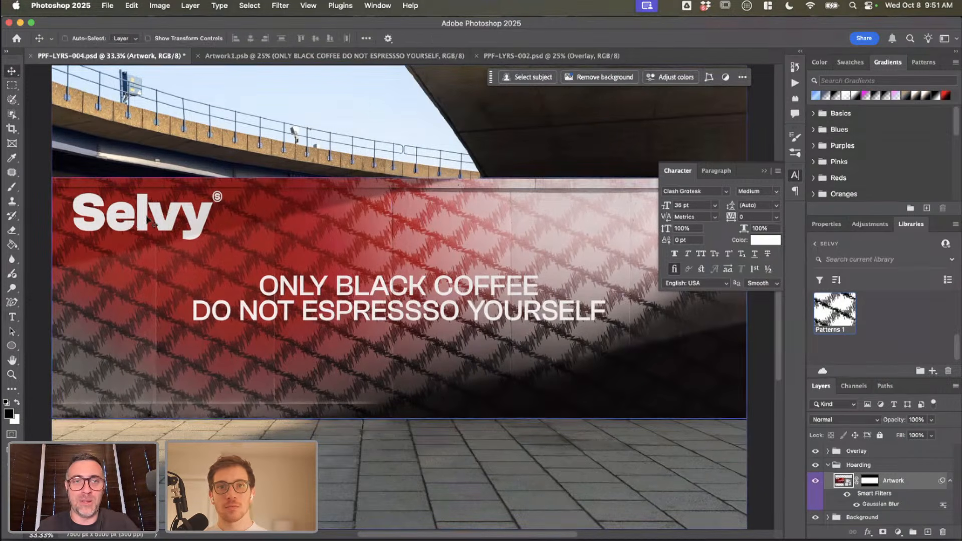
pyautogui.press('super+equal')
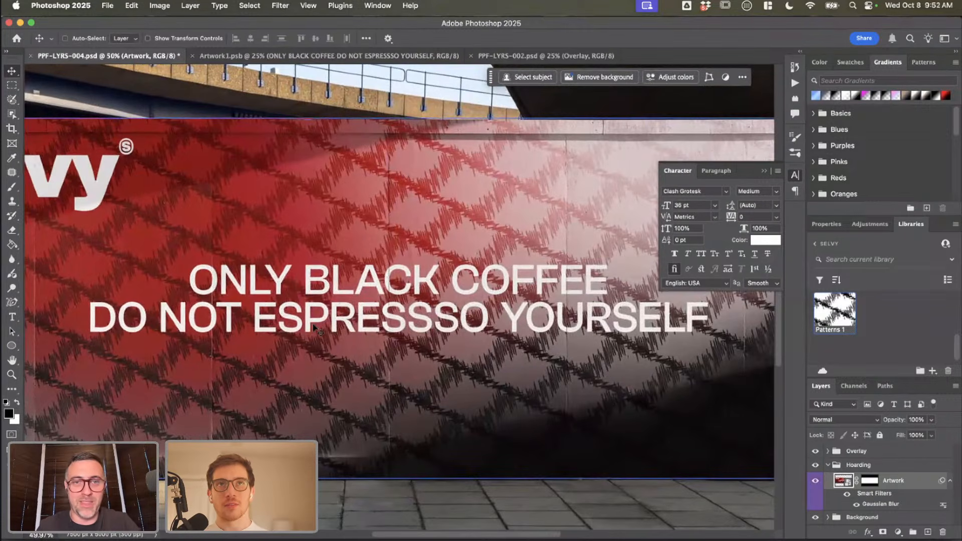
pyautogui.scroll(-1, 313, 325)
pyautogui.scroll(-2, 306, 345)
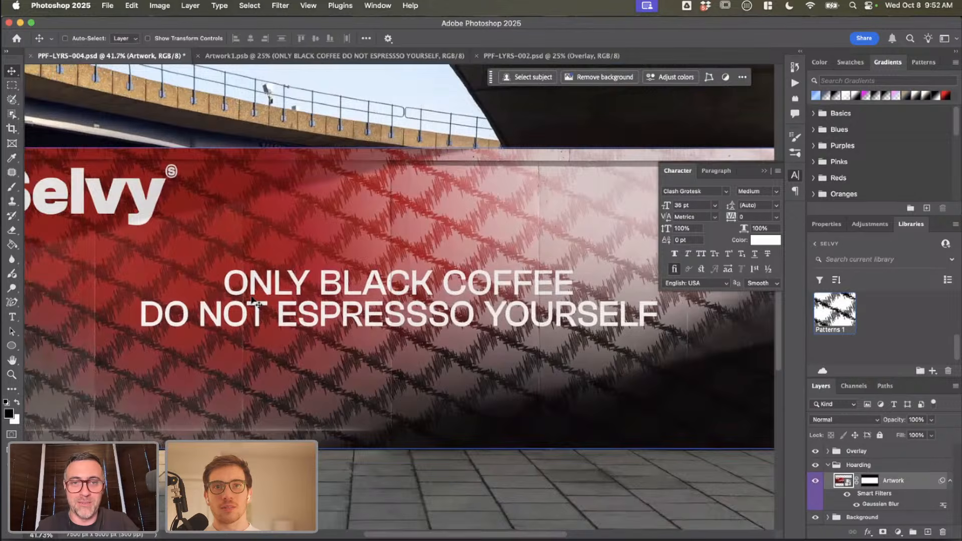
pyautogui.scroll(4, 253, 301)
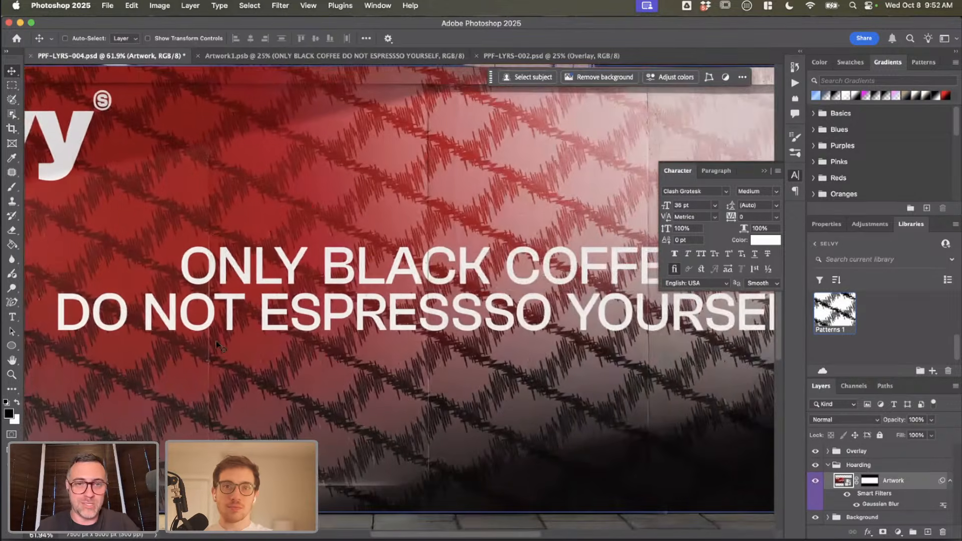
pyautogui.scroll(4, 219, 345)
pyautogui.scroll(2, 393, 326)
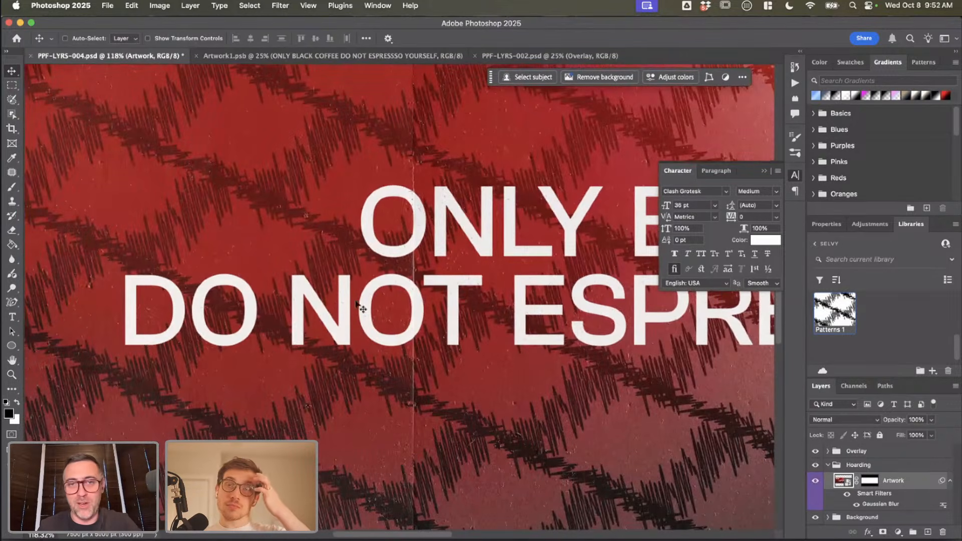
pyautogui.hscroll(5, 353, 323)
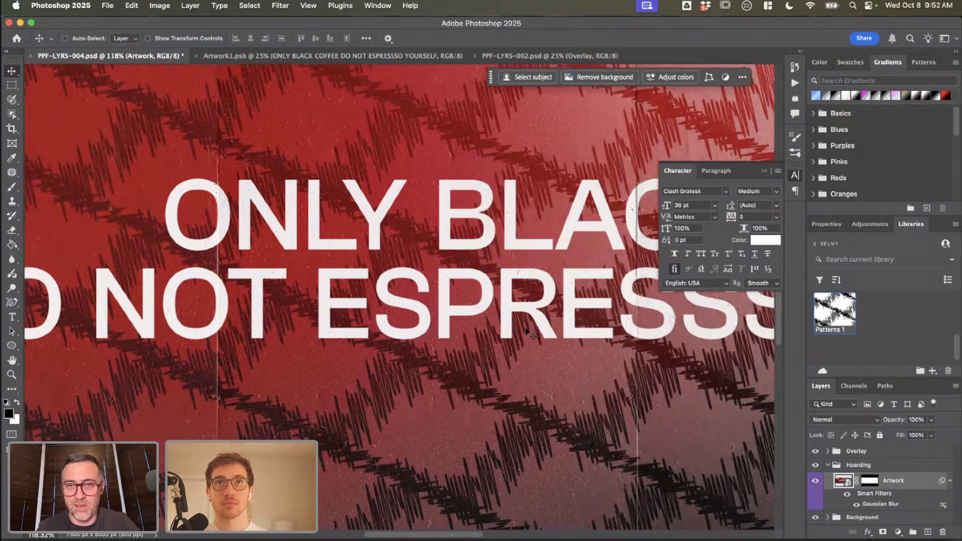
pyautogui.hscroll(4, 531, 311)
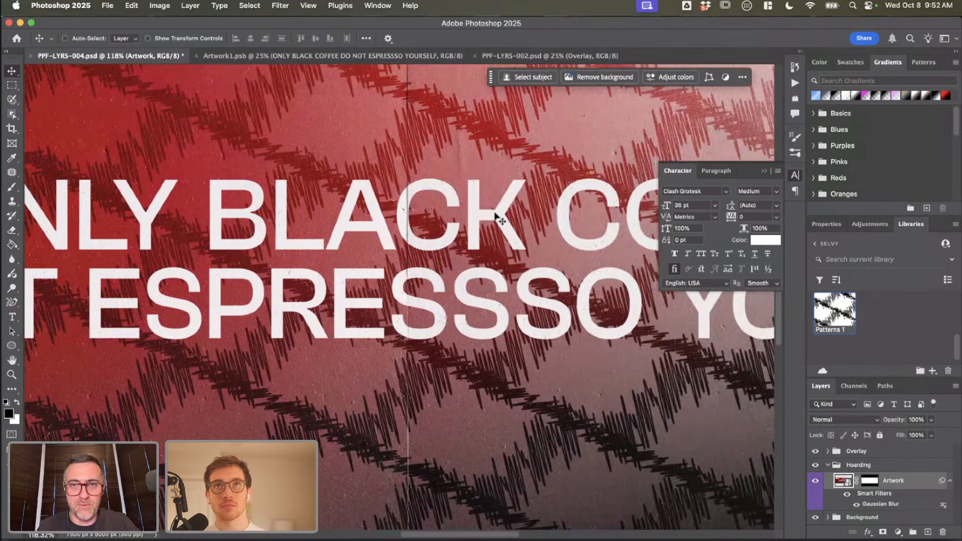
pyautogui.scroll(1, 504, 203)
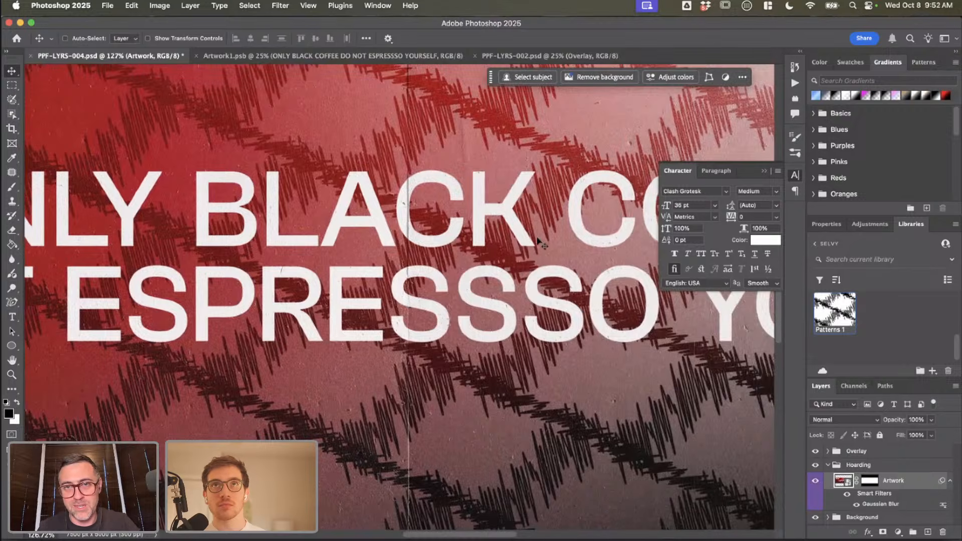
pyautogui.hscroll(10, 534, 239)
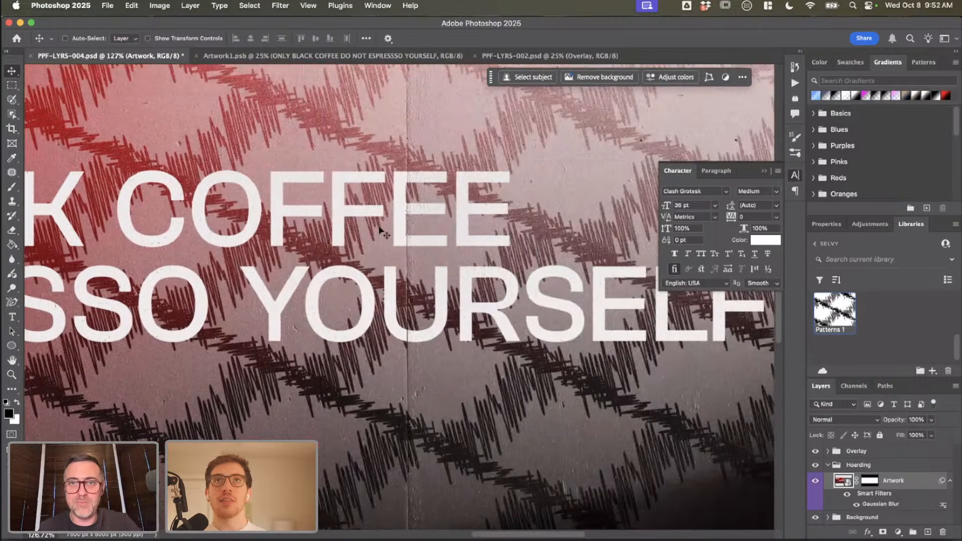
pyautogui.scroll(-3, 377, 259)
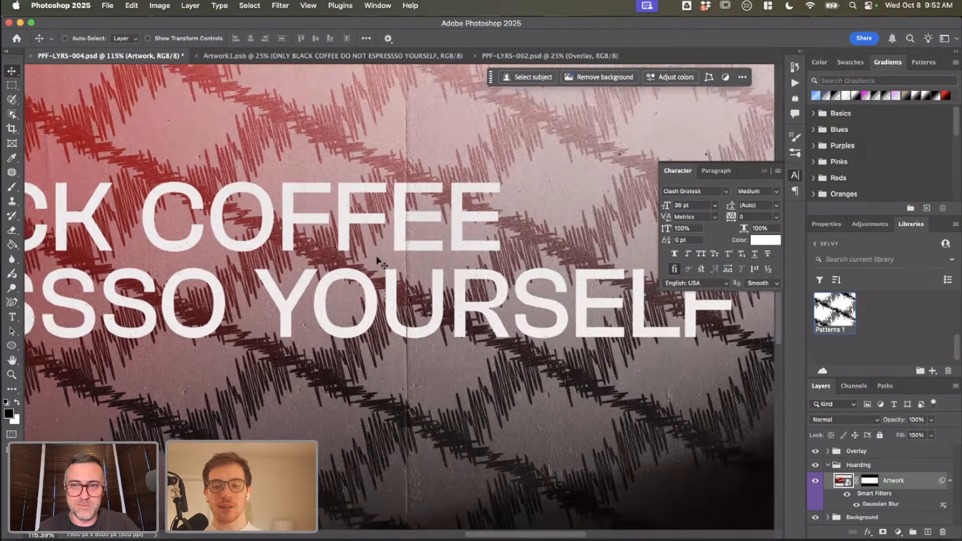
pyautogui.scroll(-6, 377, 259)
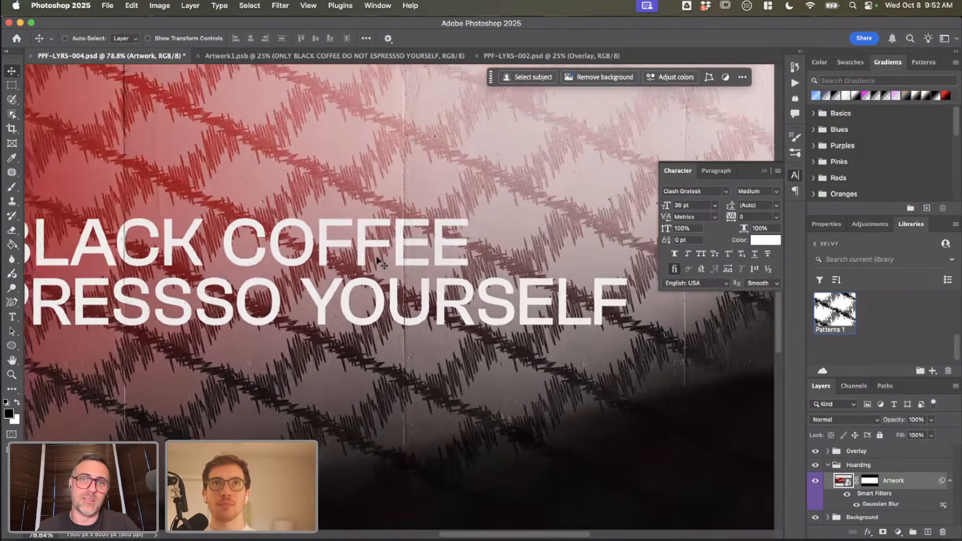
pyautogui.scroll(-2, 377, 259)
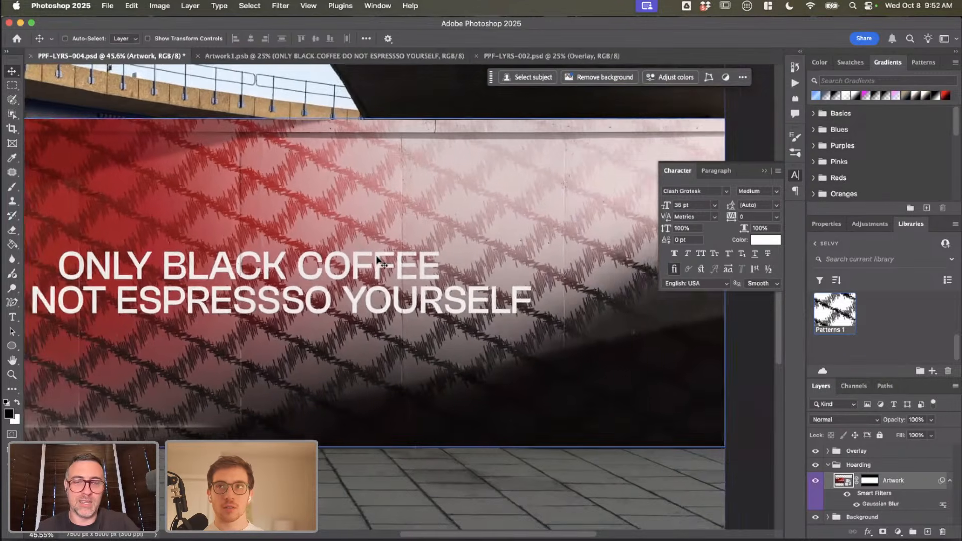
pyautogui.hscroll(-3, 377, 259)
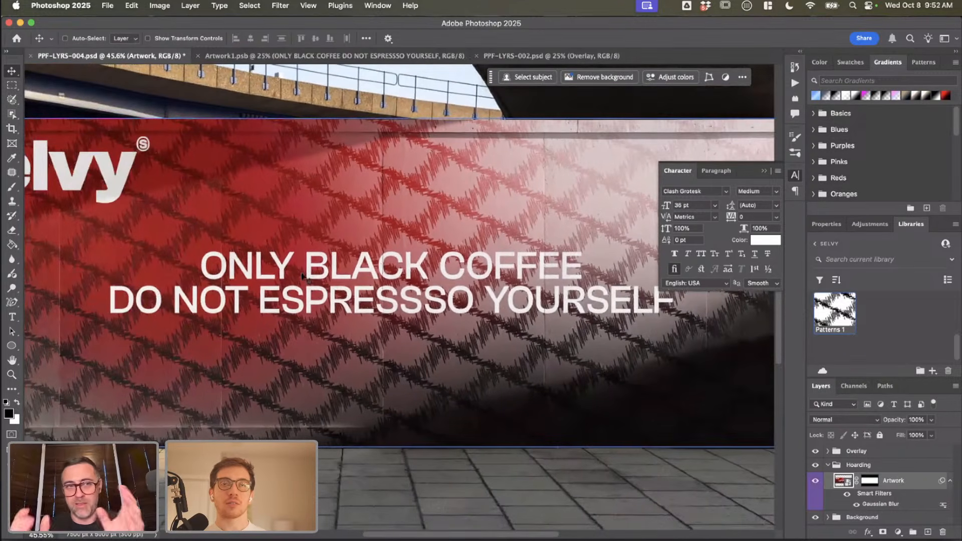
# Step: Examine the Selvy logo on the hoarding up close, checking its letter edges and how the wall texture shows through
pyautogui.scroll(2, 308, 275)
pyautogui.hscroll(-3, 227, 199)
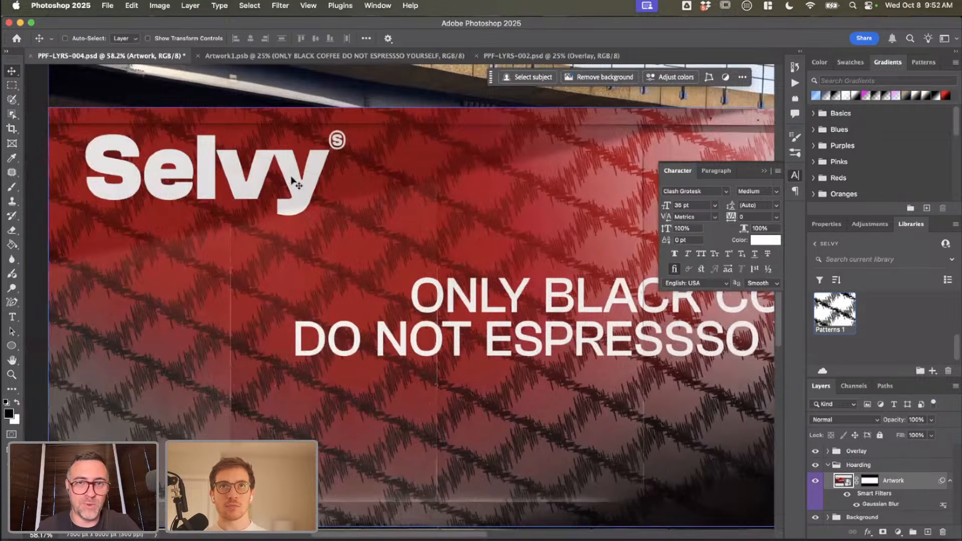
pyautogui.scroll(6, 294, 182)
pyautogui.scroll(-1, 347, 204)
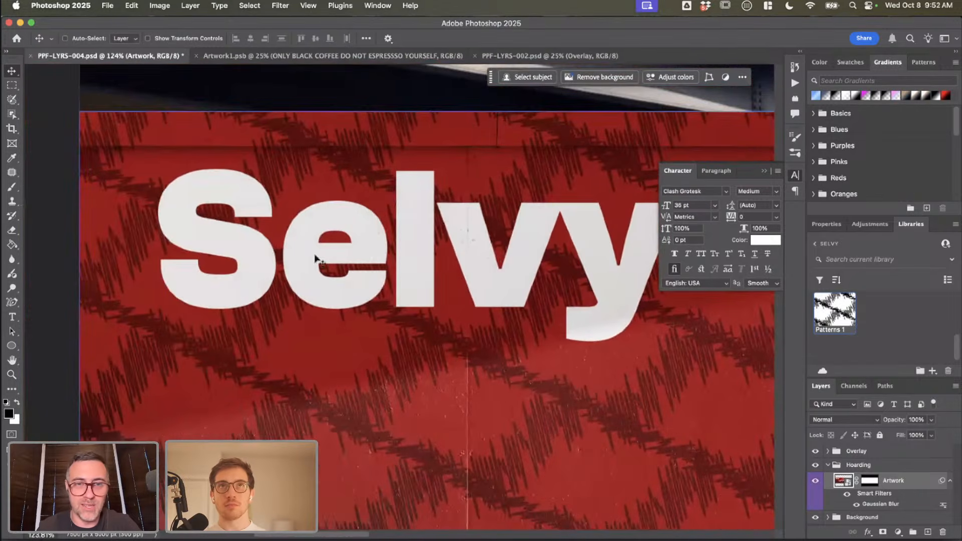
pyautogui.scroll(1, 572, 234)
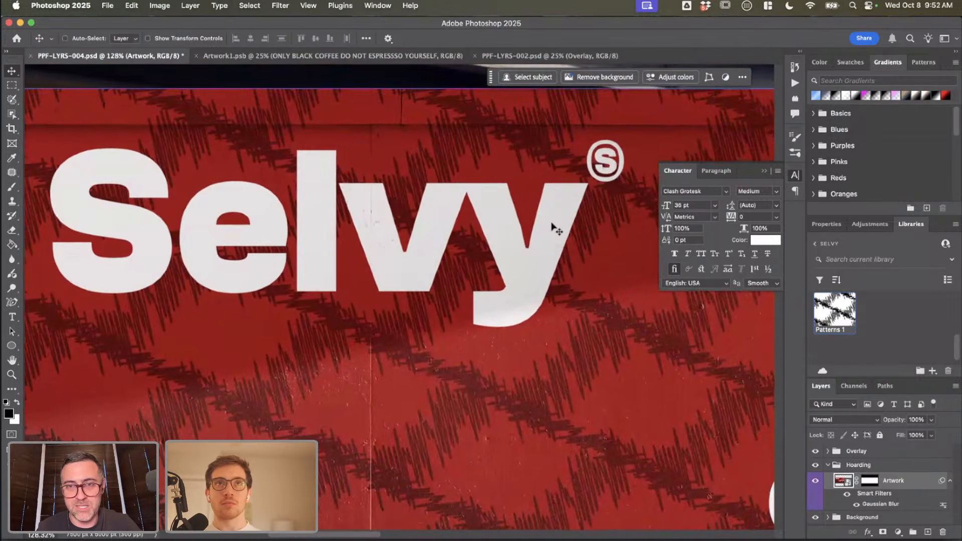
pyautogui.scroll(4, 599, 226)
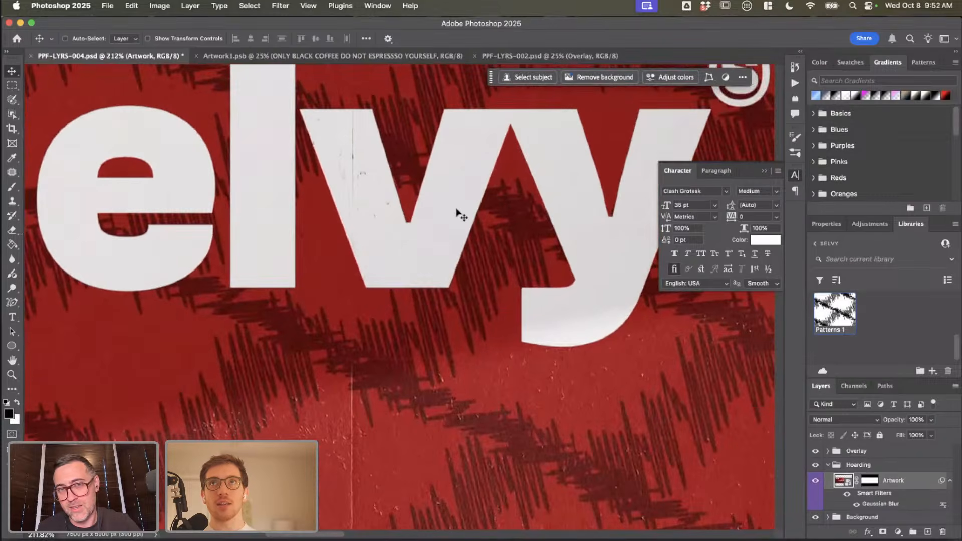
pyautogui.scroll(-4, 457, 213)
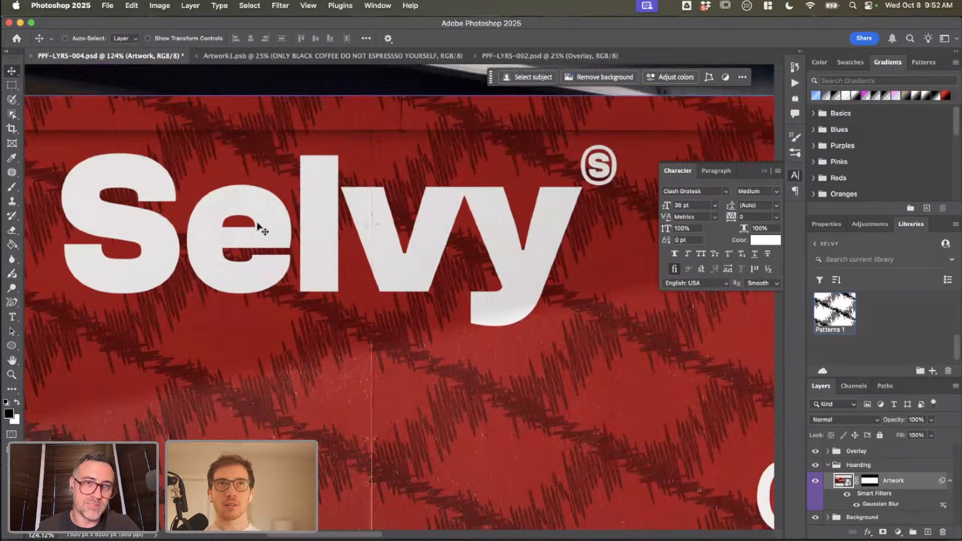
pyautogui.hscroll(1, 519, 241)
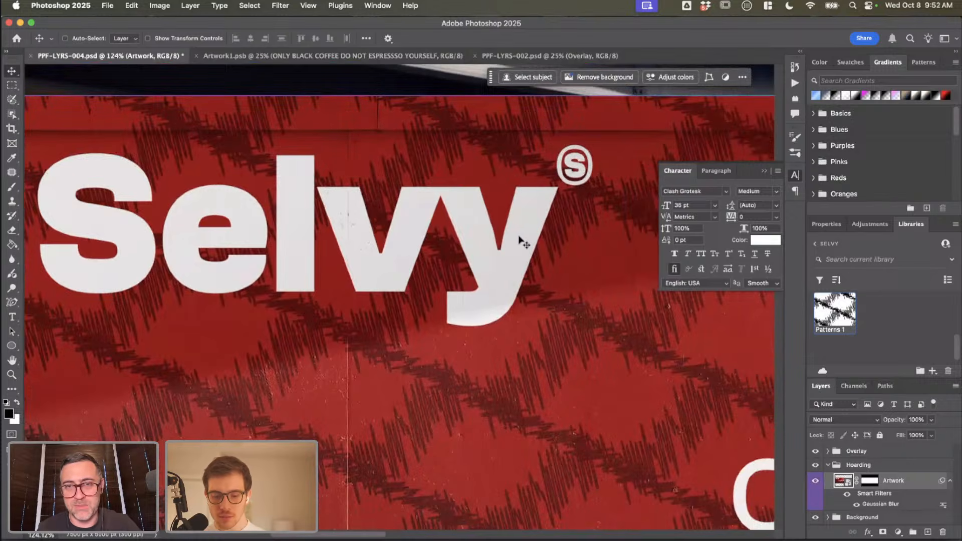
pyautogui.scroll(4, 518, 240)
pyautogui.scroll(1, 520, 241)
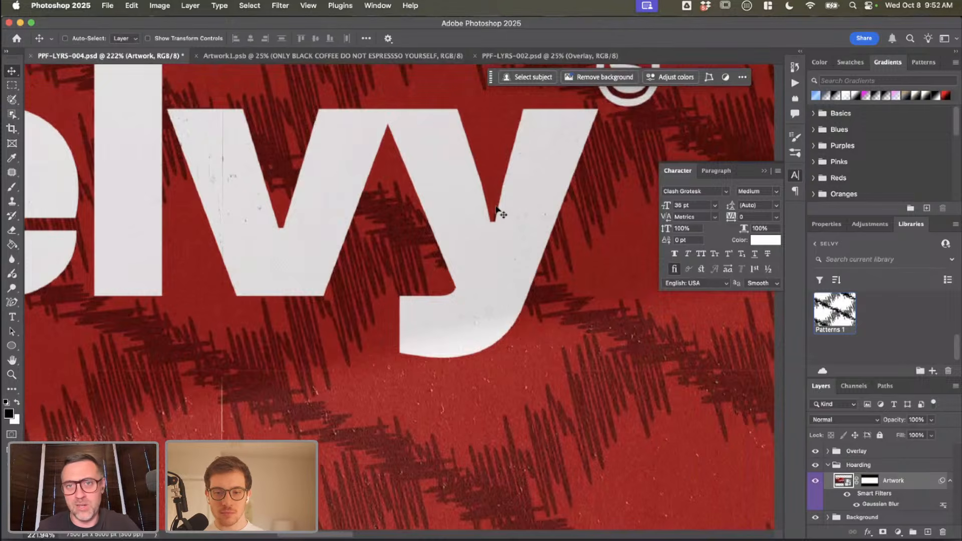
pyautogui.scroll(4, 496, 209)
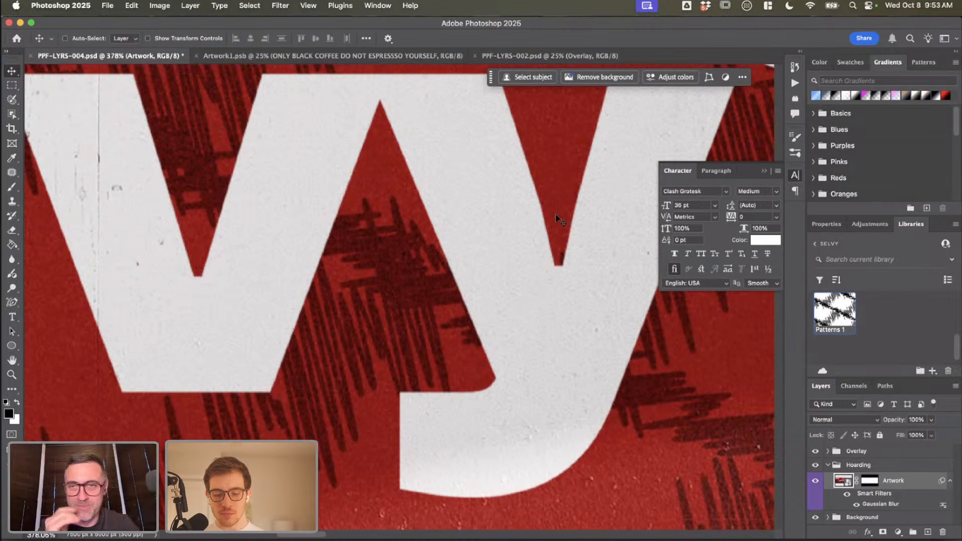
pyautogui.scroll(-5, 551, 221)
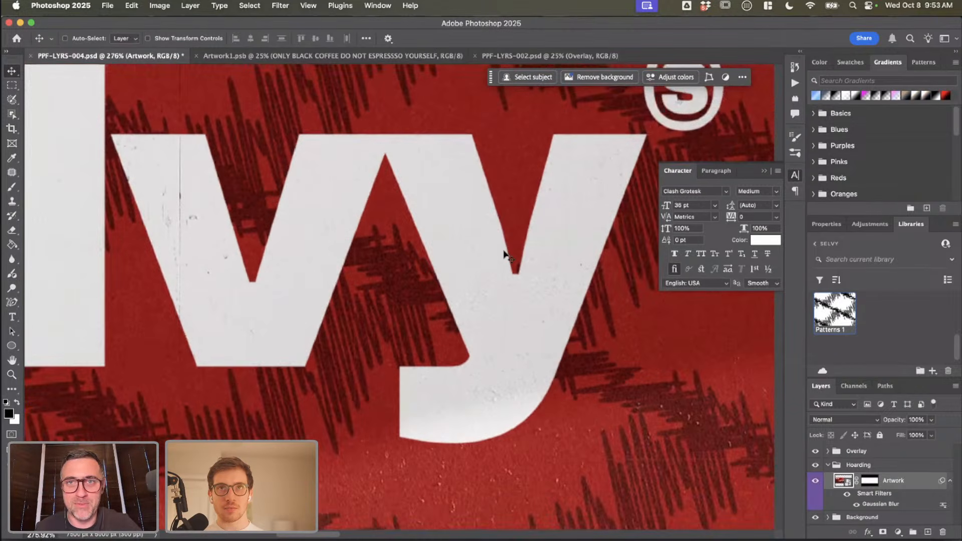
pyautogui.scroll(-2, 505, 257)
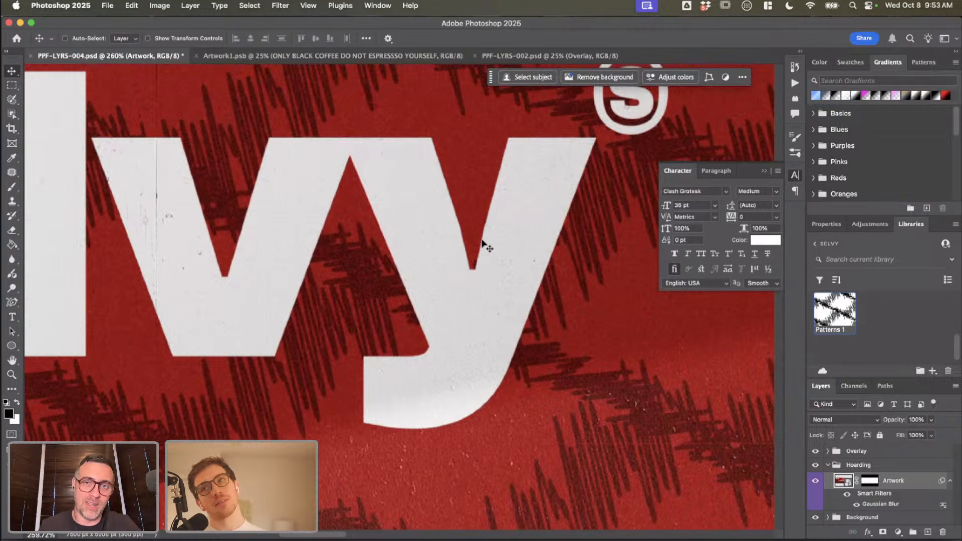
pyautogui.scroll(-6, 320, 291)
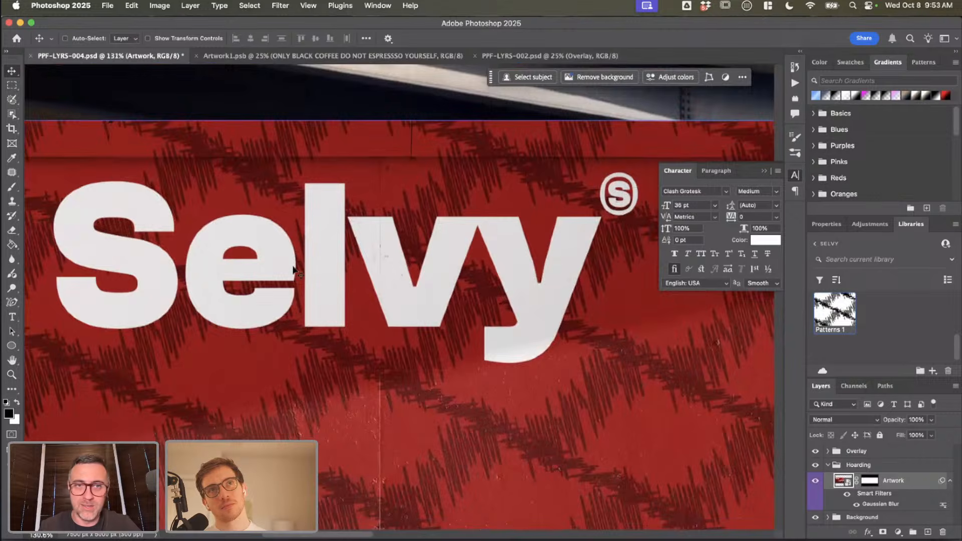
# Step: Collapse the Character settings that cover the mockup and bring the whole hoarding into view
pyautogui.scroll(-6, 298, 281)
pyautogui.hscroll(8, 294, 285)
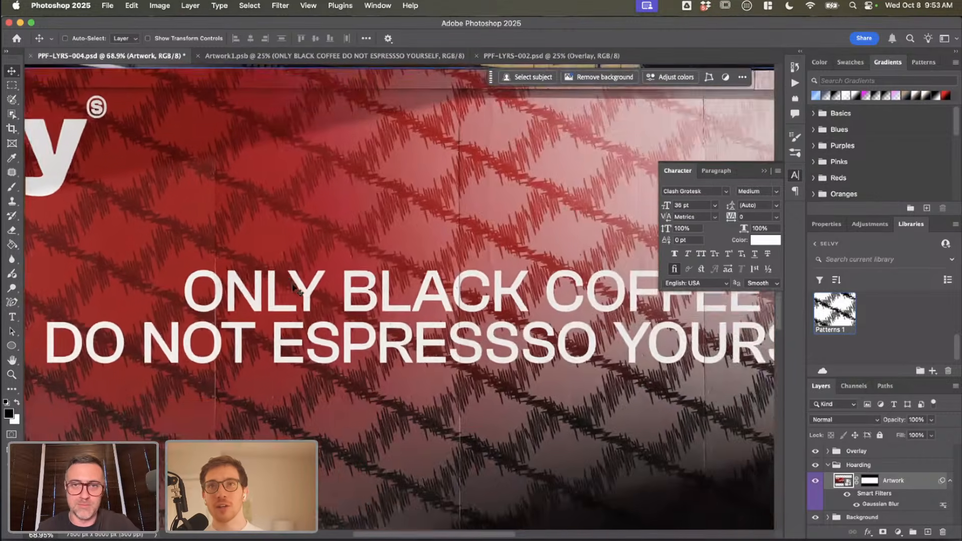
pyautogui.scroll(-2, 292, 286)
pyautogui.scroll(-4, 294, 289)
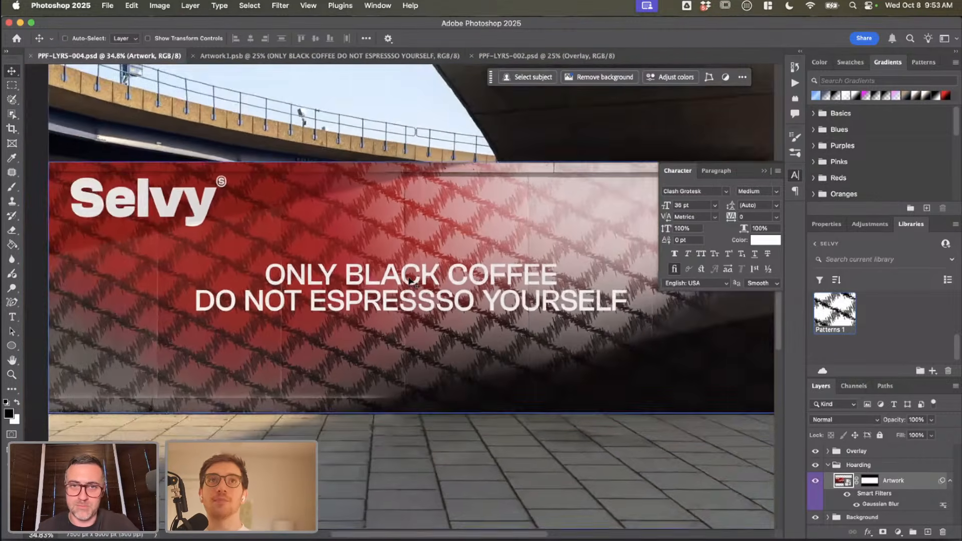
pyautogui.hscroll(4, 565, 328)
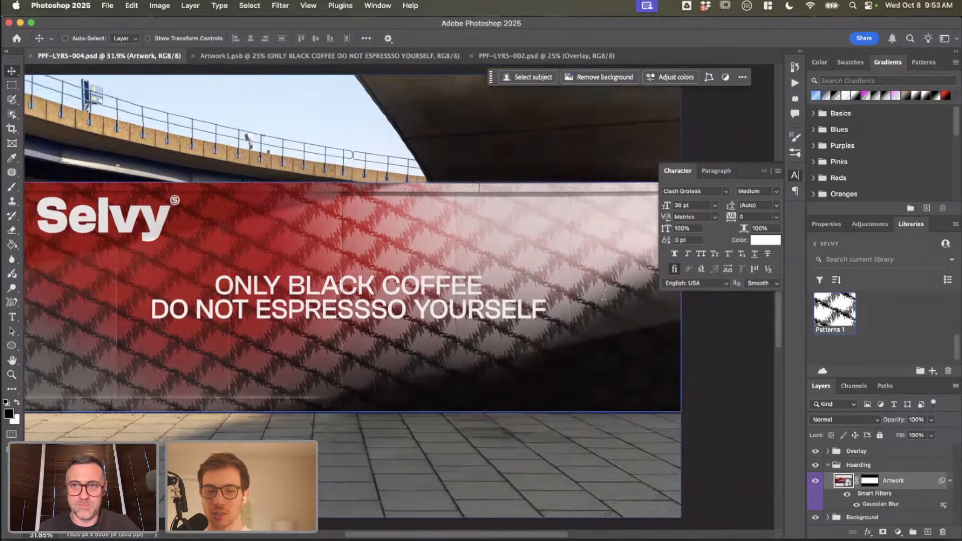
pyautogui.click(765, 172)
pyautogui.hscroll(-3, 415, 429)
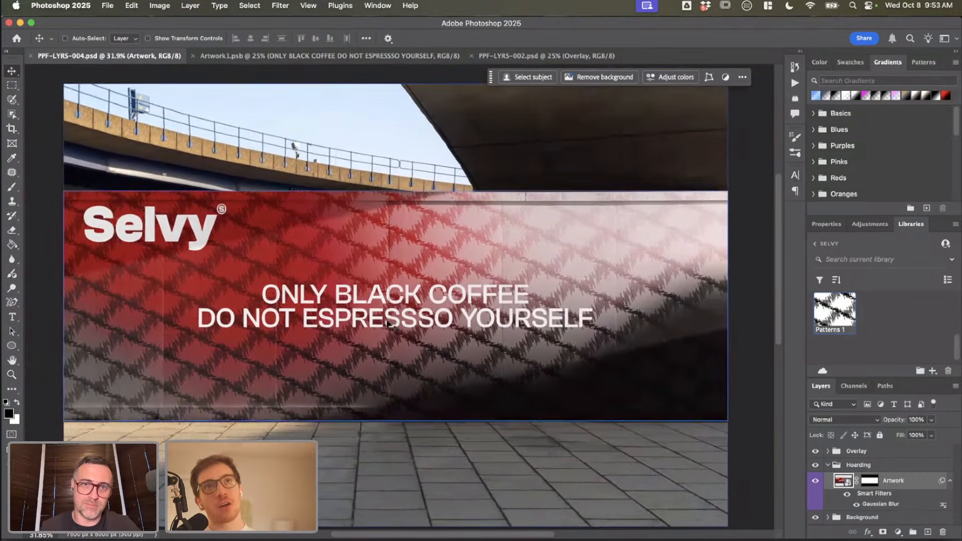